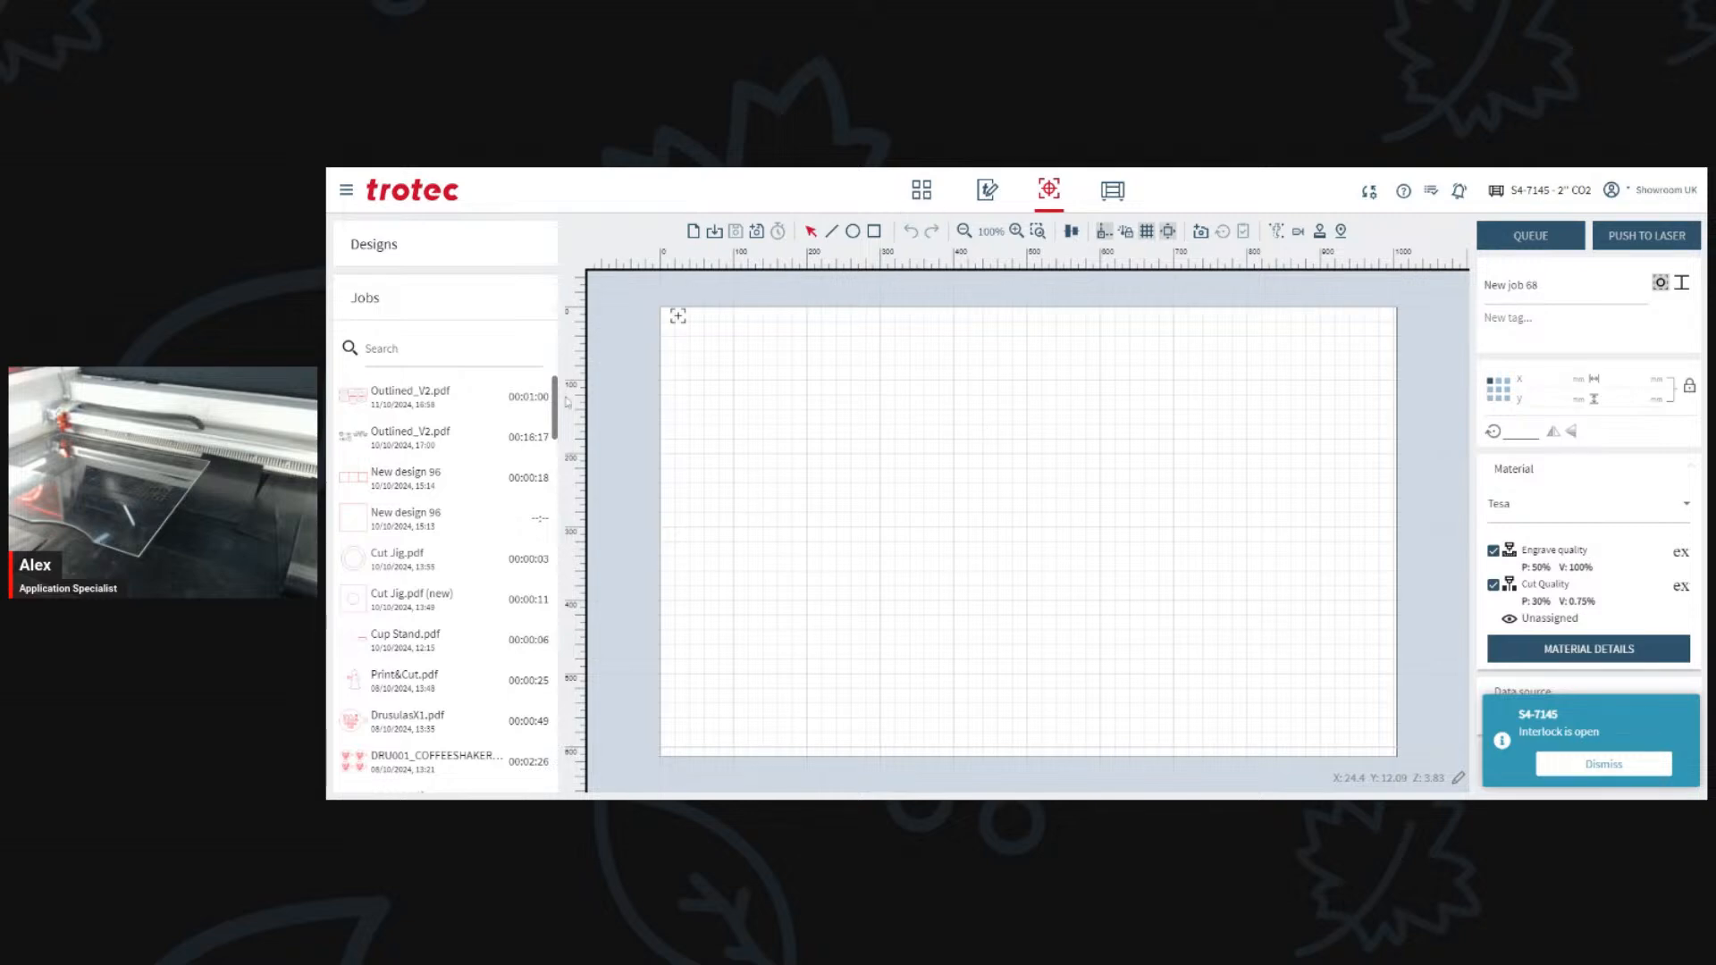
Step: Switch to Manage and browse the list of saved Designs beside the connected laser
left_click(923, 202)
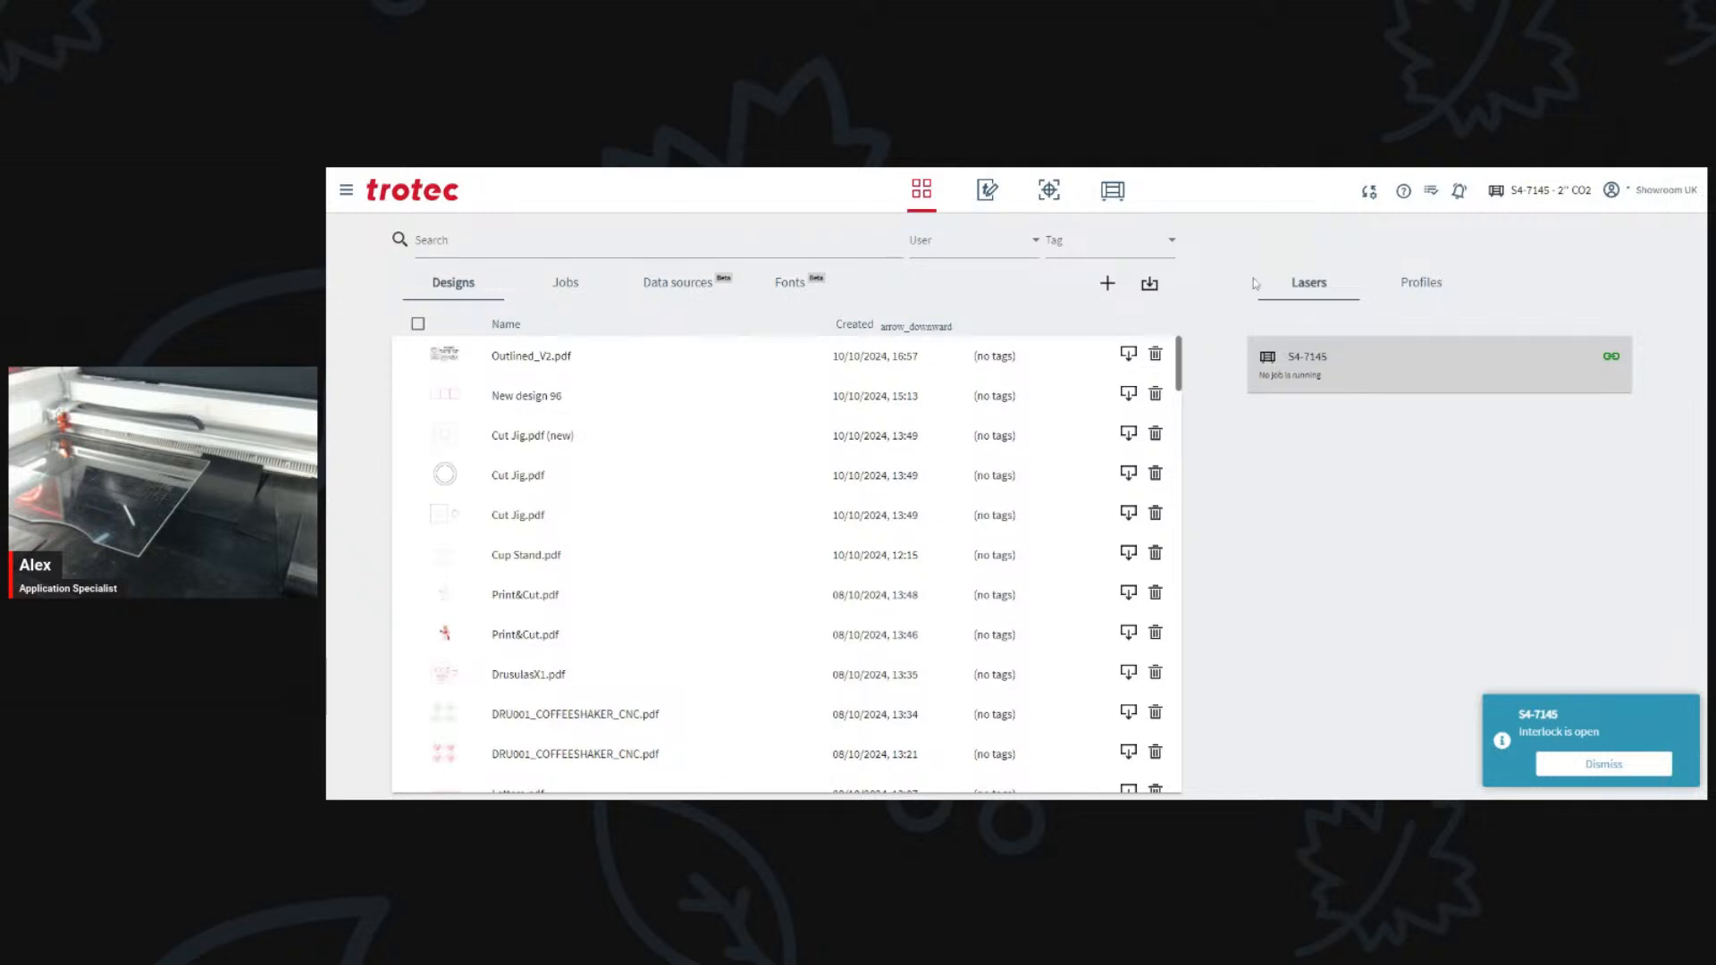
scroll(520, 345, "down", 3)
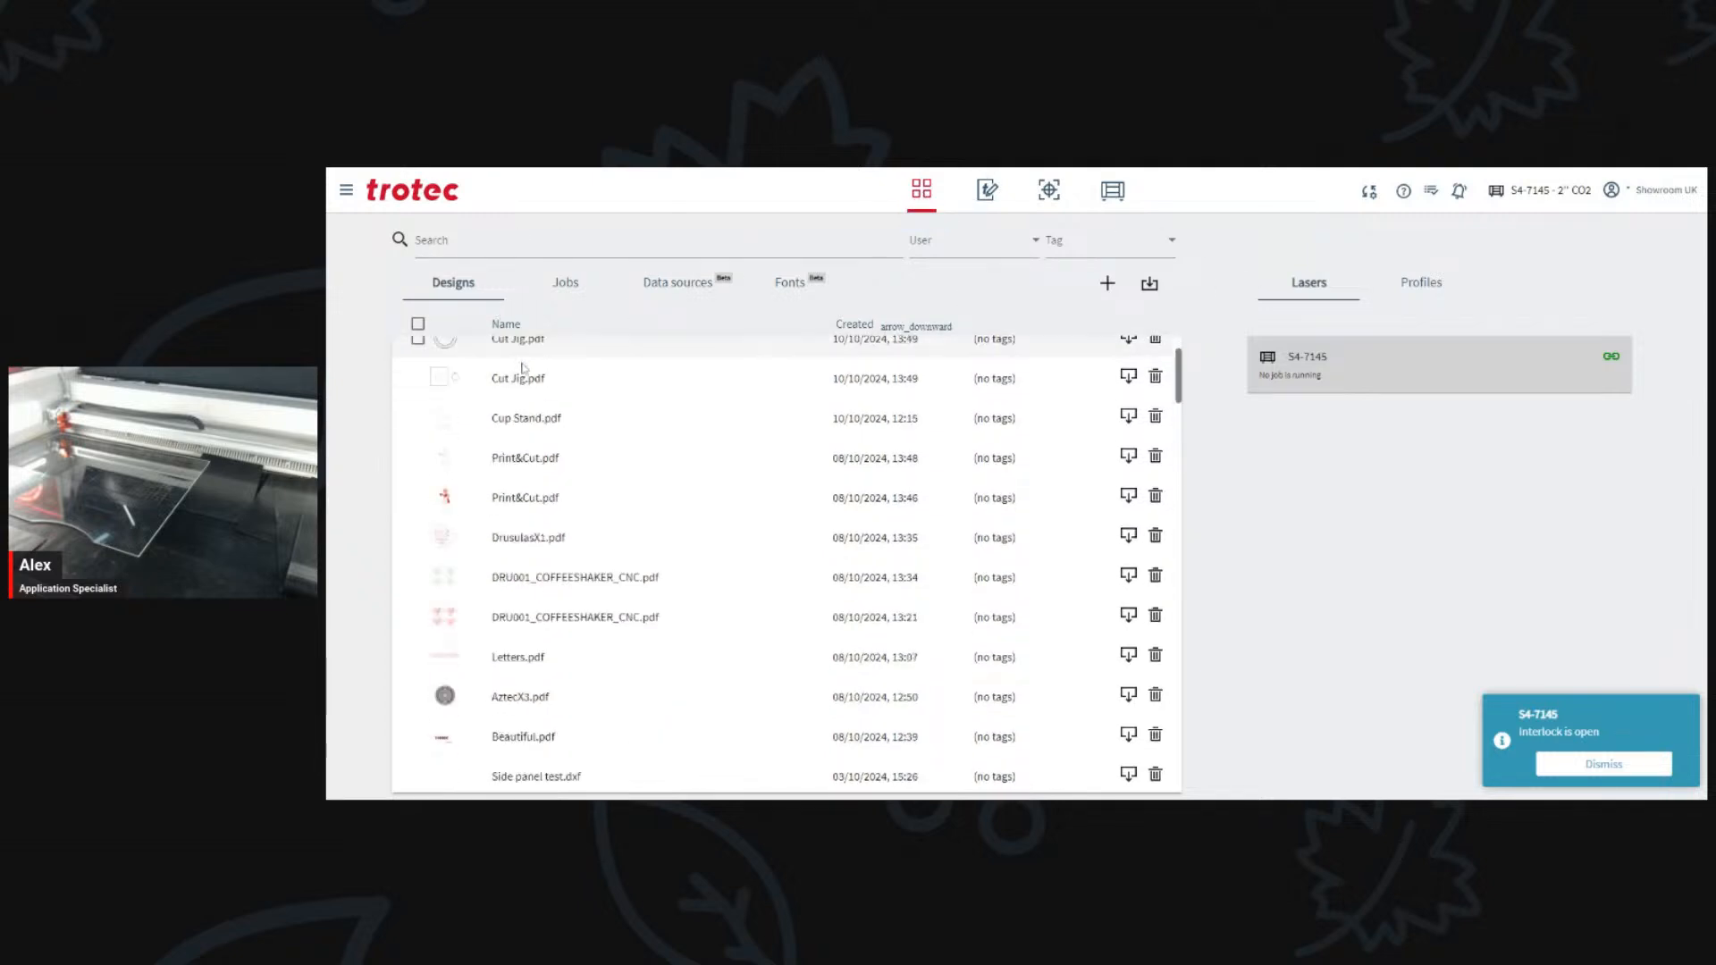
scroll(438, 461, "down", 4)
scroll(436, 458, "up", 6)
scroll(436, 458, "up", 2)
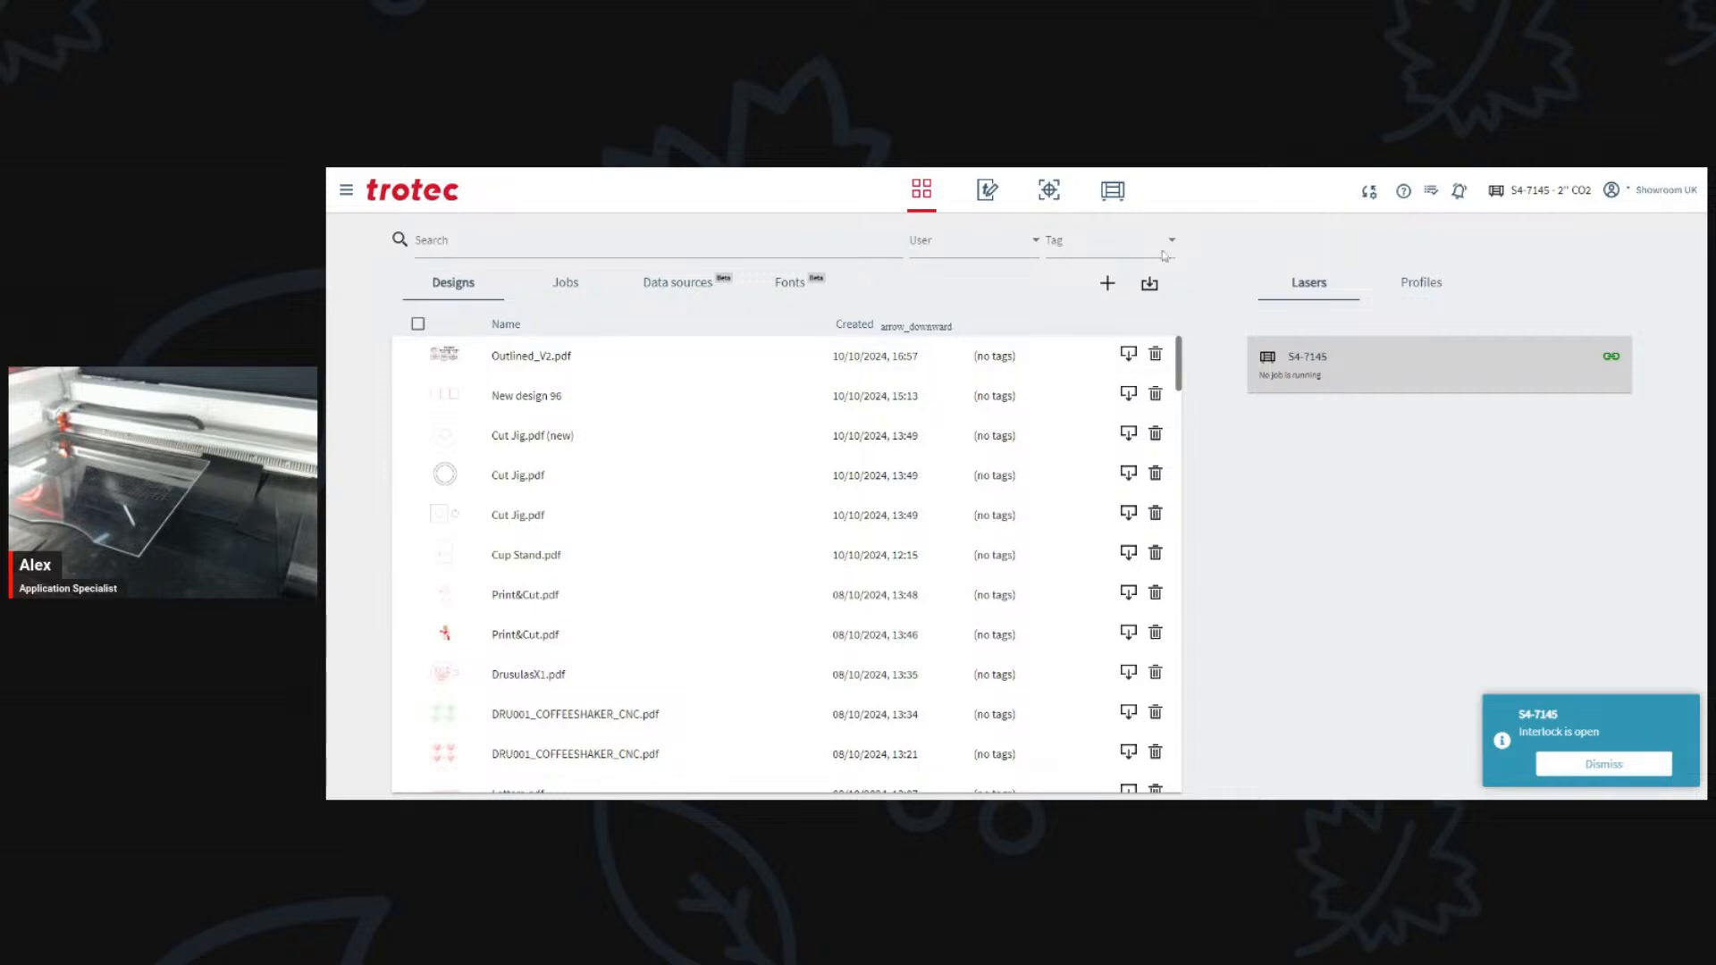
left_click(1154, 297)
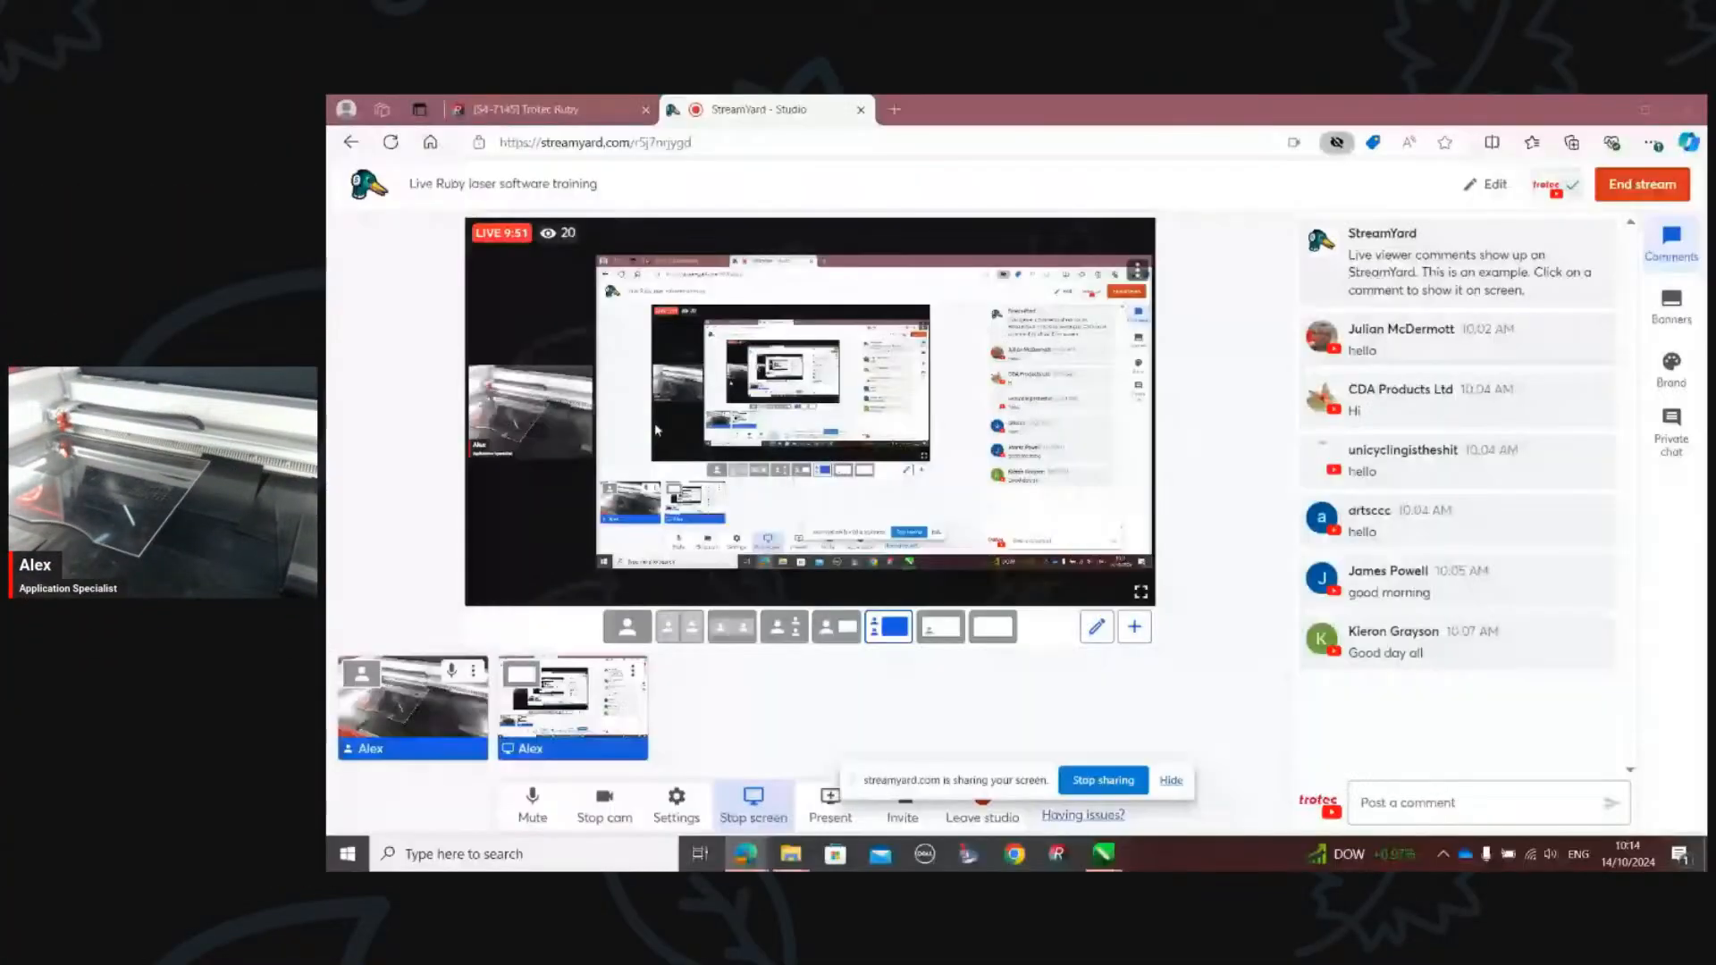
Step: Return to the Trotec Ruby tab to show its designs library again
left_click(569, 109)
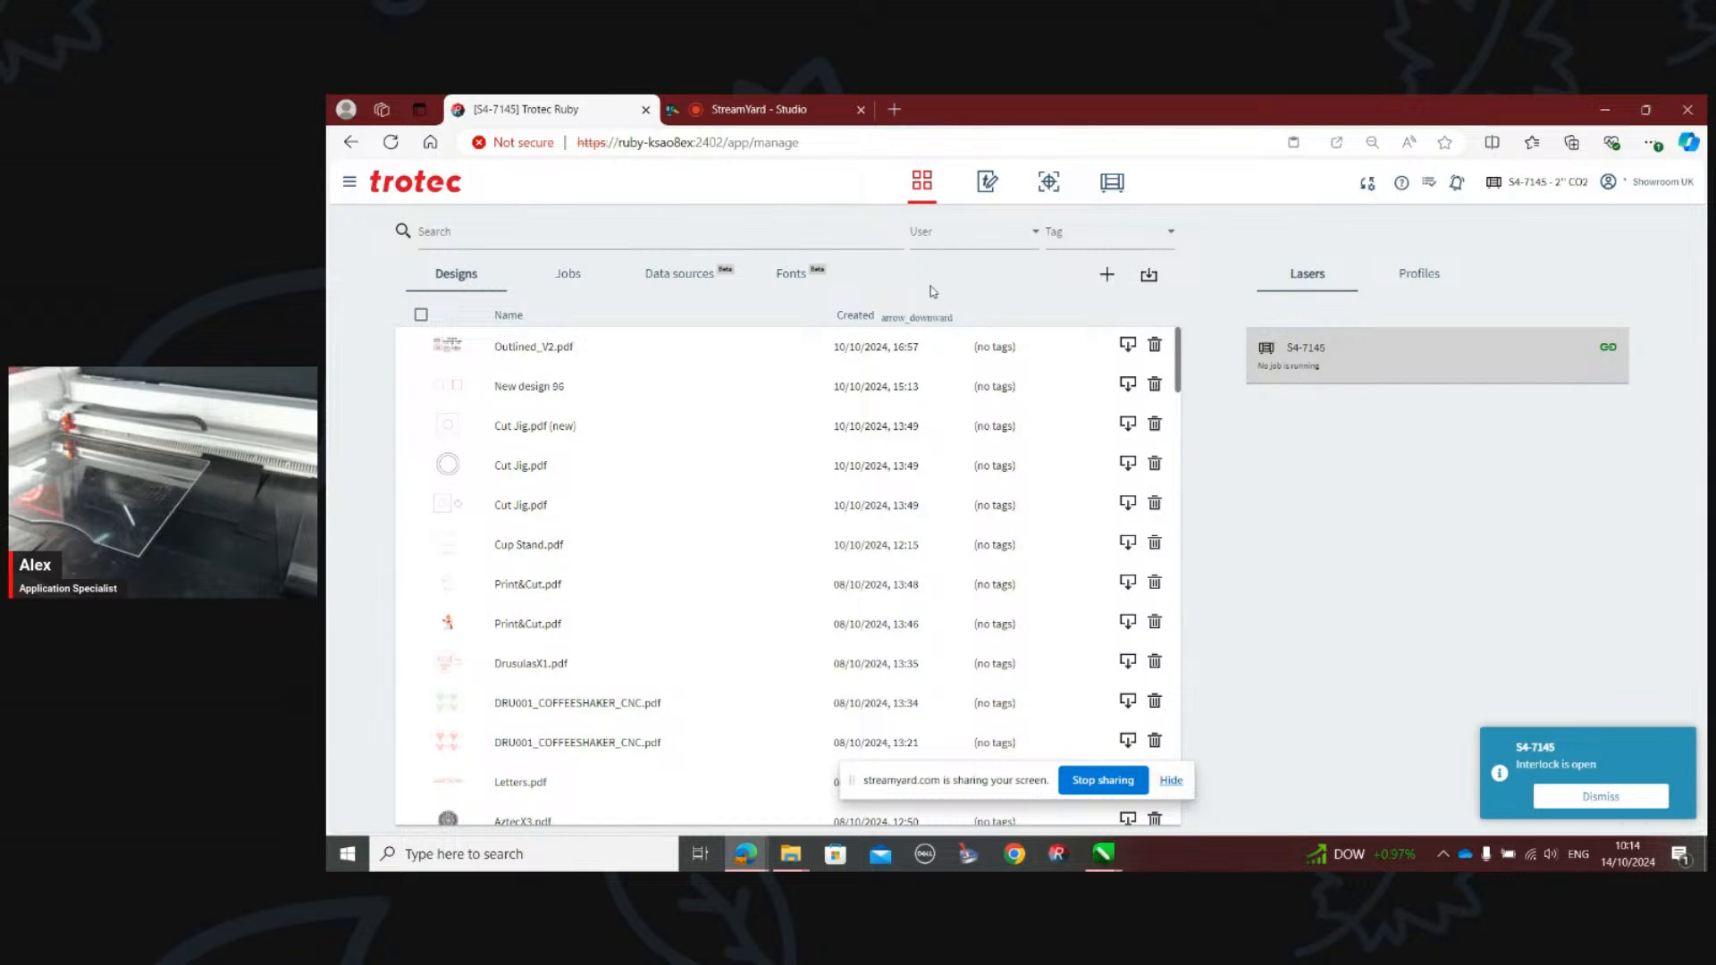
left_click(1150, 278)
left_click(1364, 706)
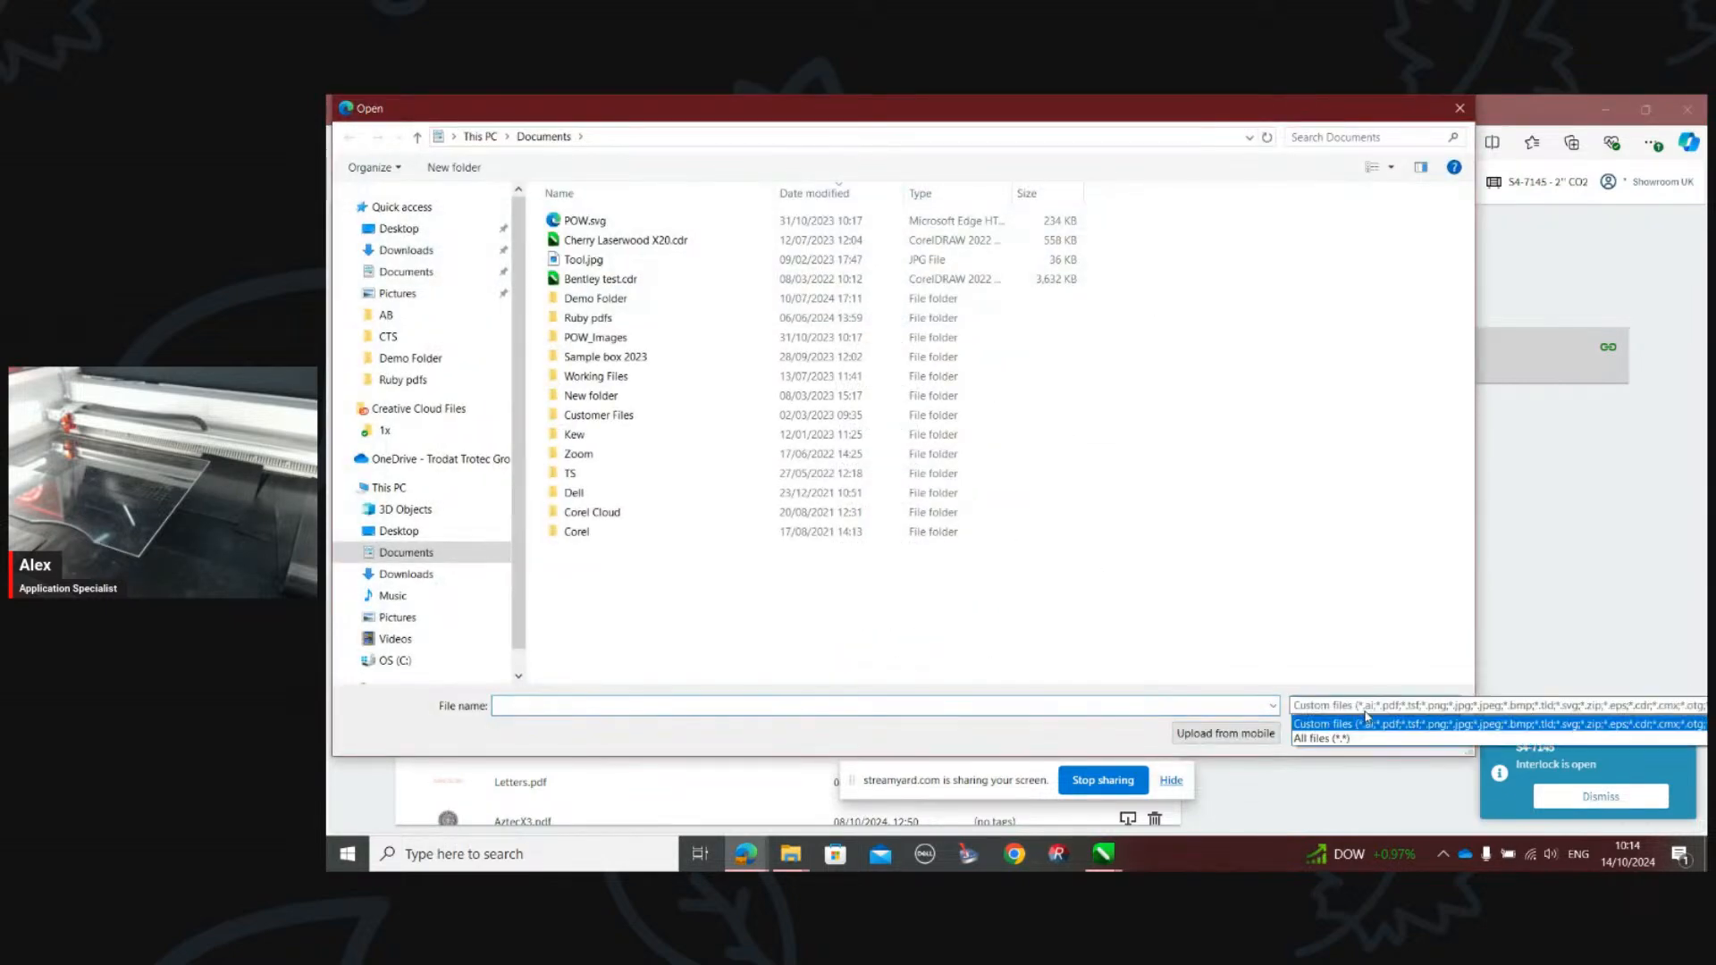
left_click(1172, 111)
left_click_drag(1202, 114, 1152, 156)
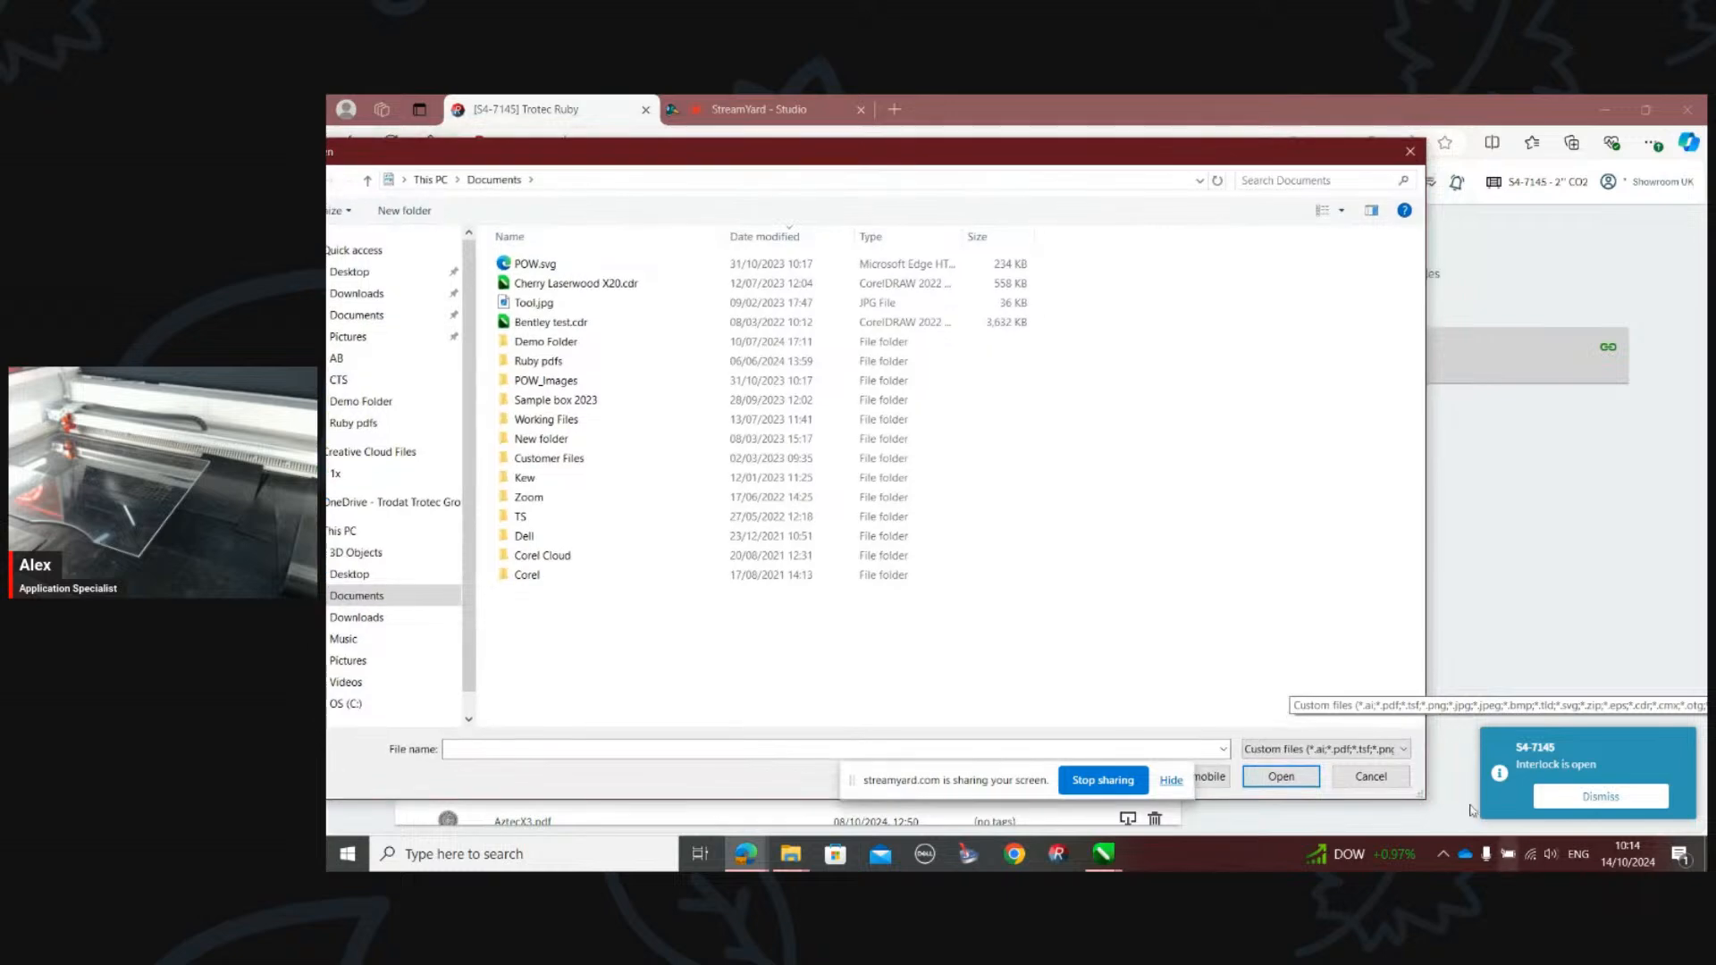
left_click_drag(1423, 794, 1044, 794)
left_click_drag(893, 148, 949, 97)
left_click(1051, 706)
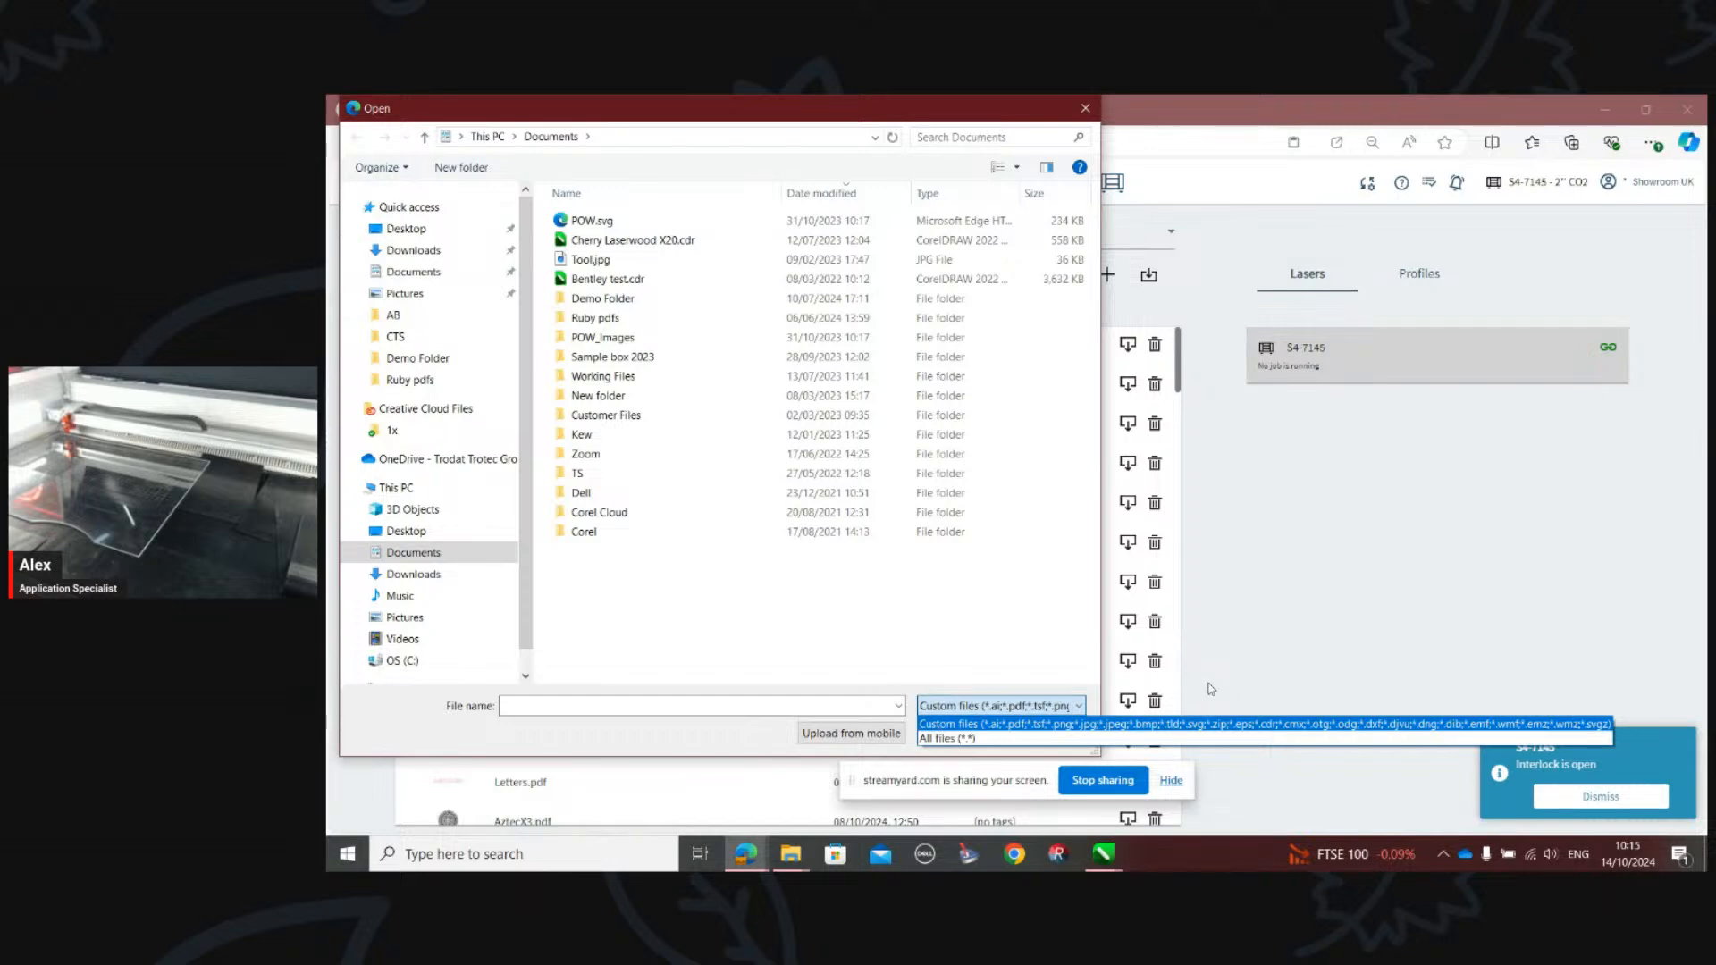
left_click(920, 609)
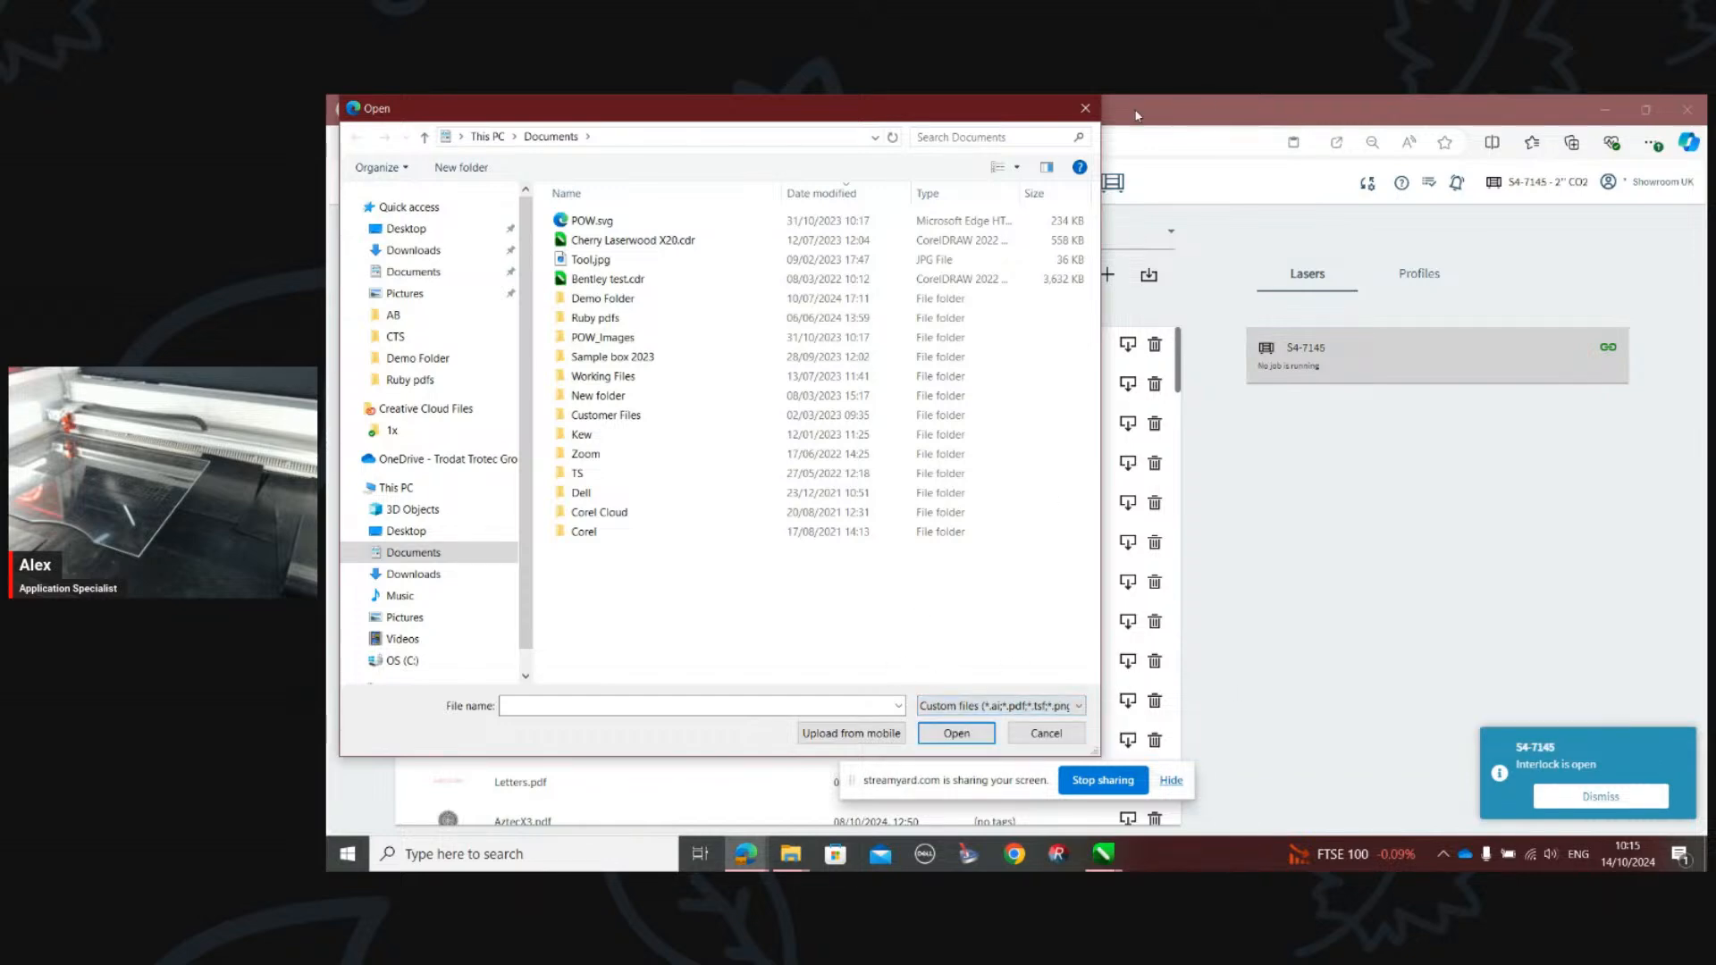
left_click(1085, 108)
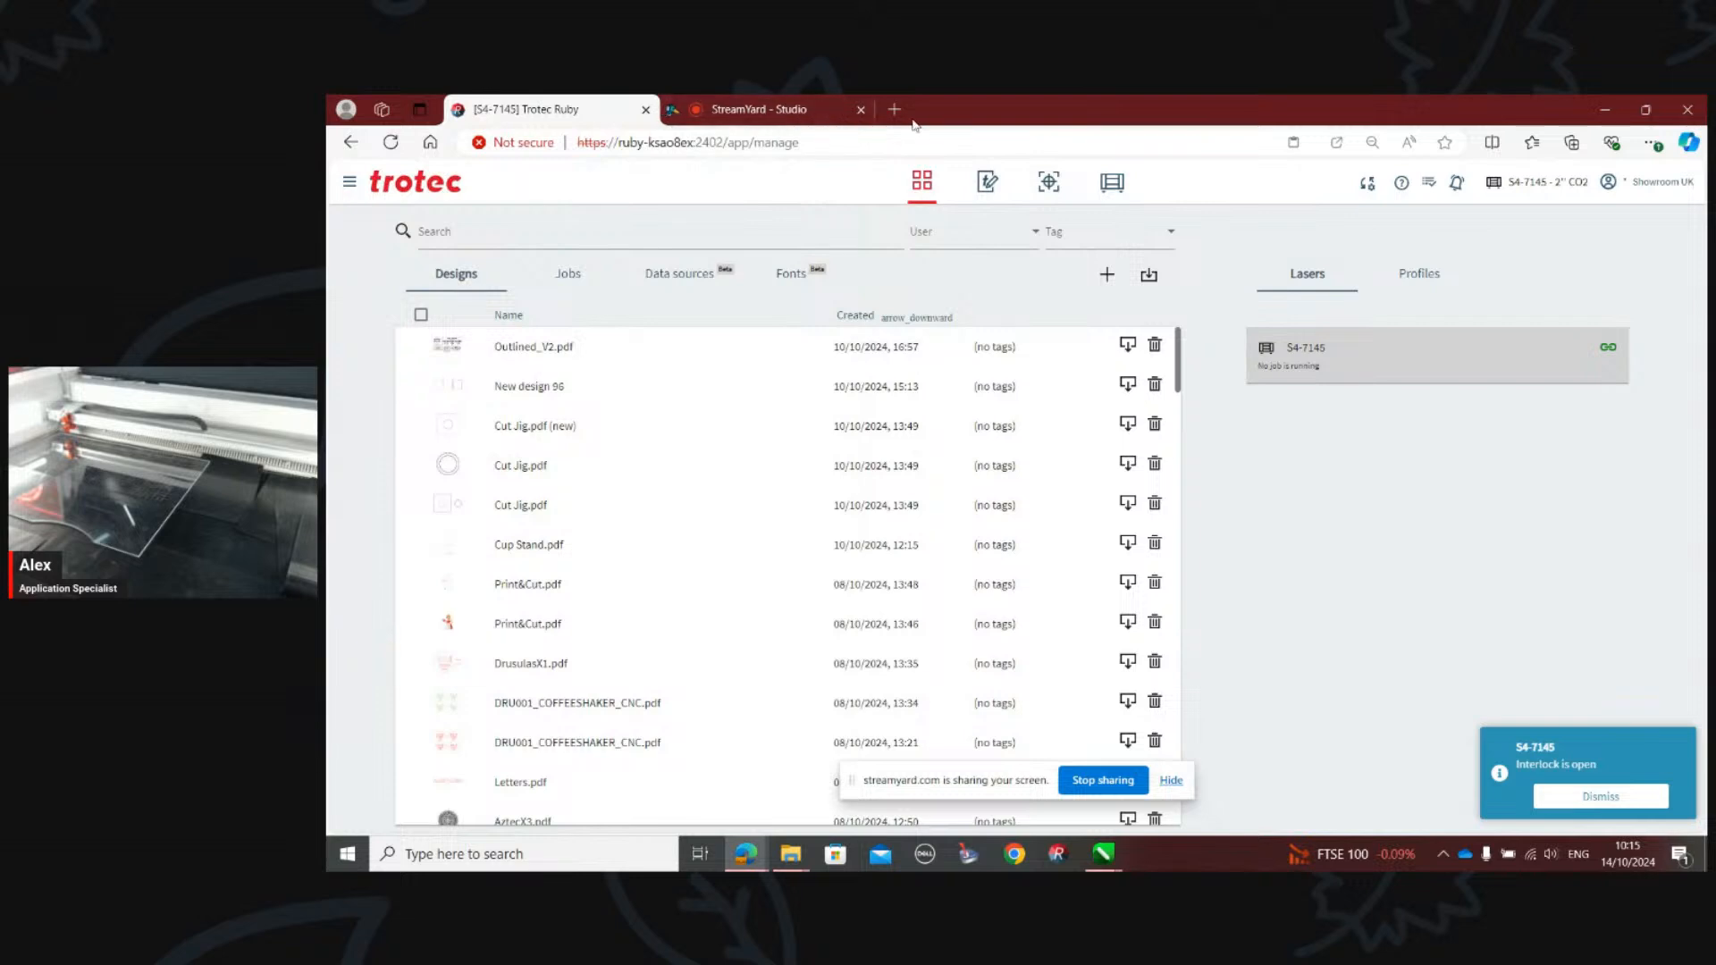
Step: In a new tab, load Google and search for 'laser box maker io'
left_click(894, 109)
type("www")
key("Return")
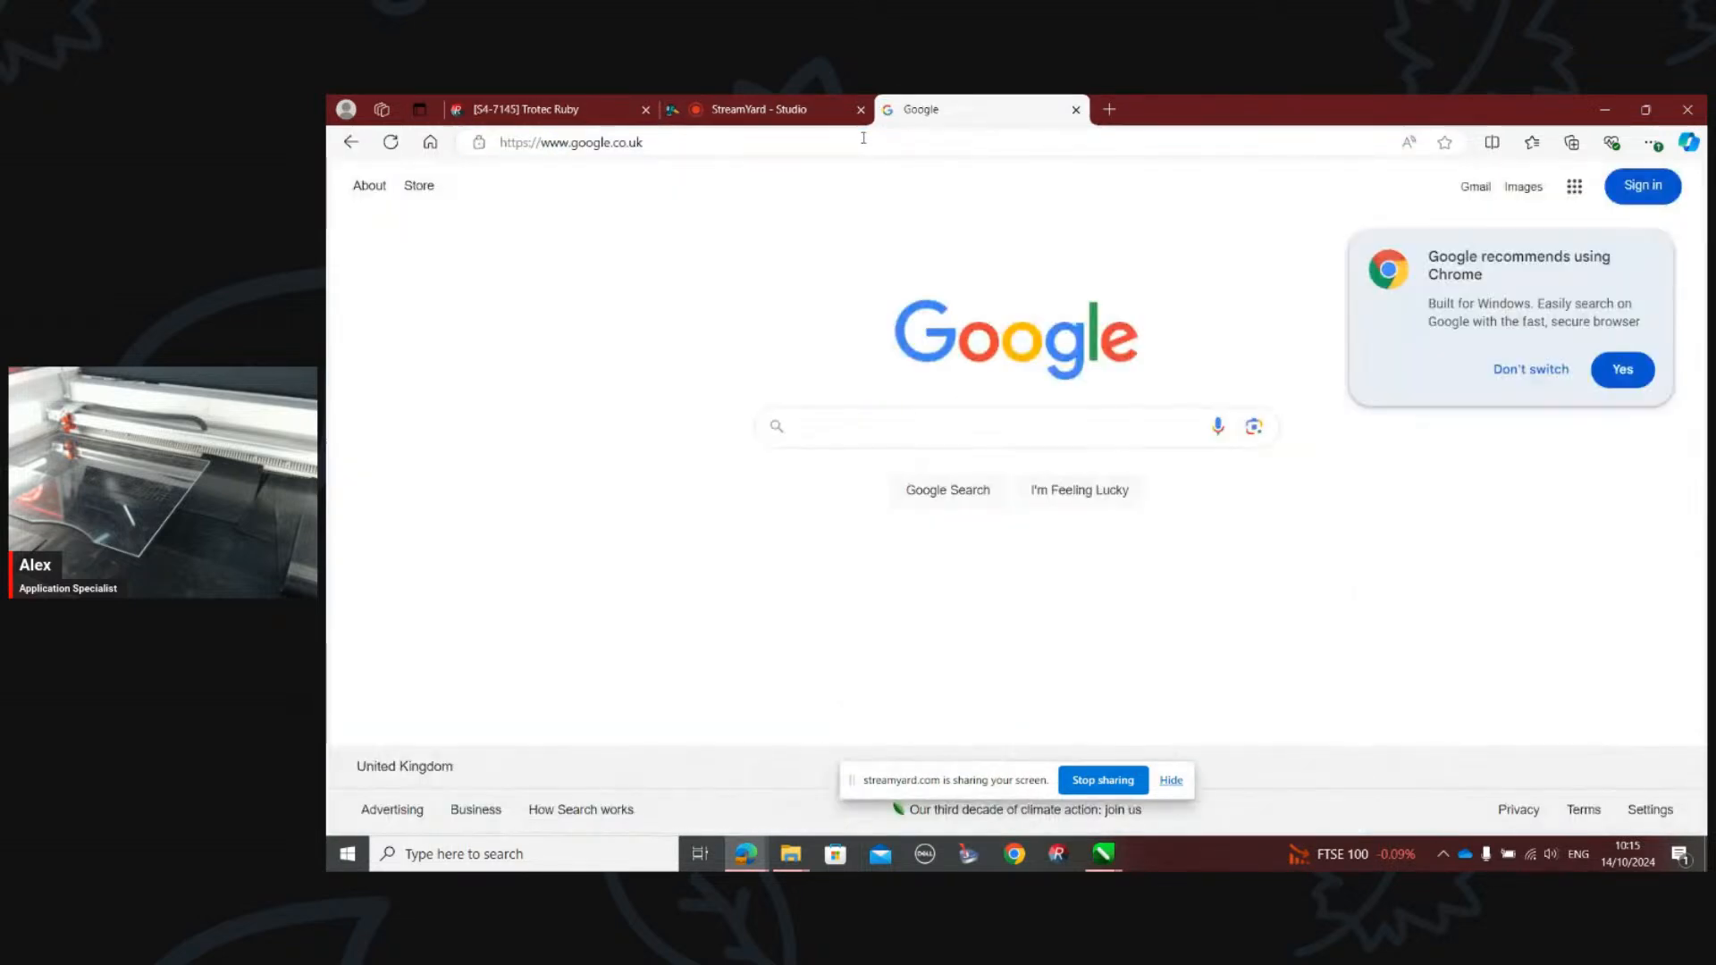
type("lase")
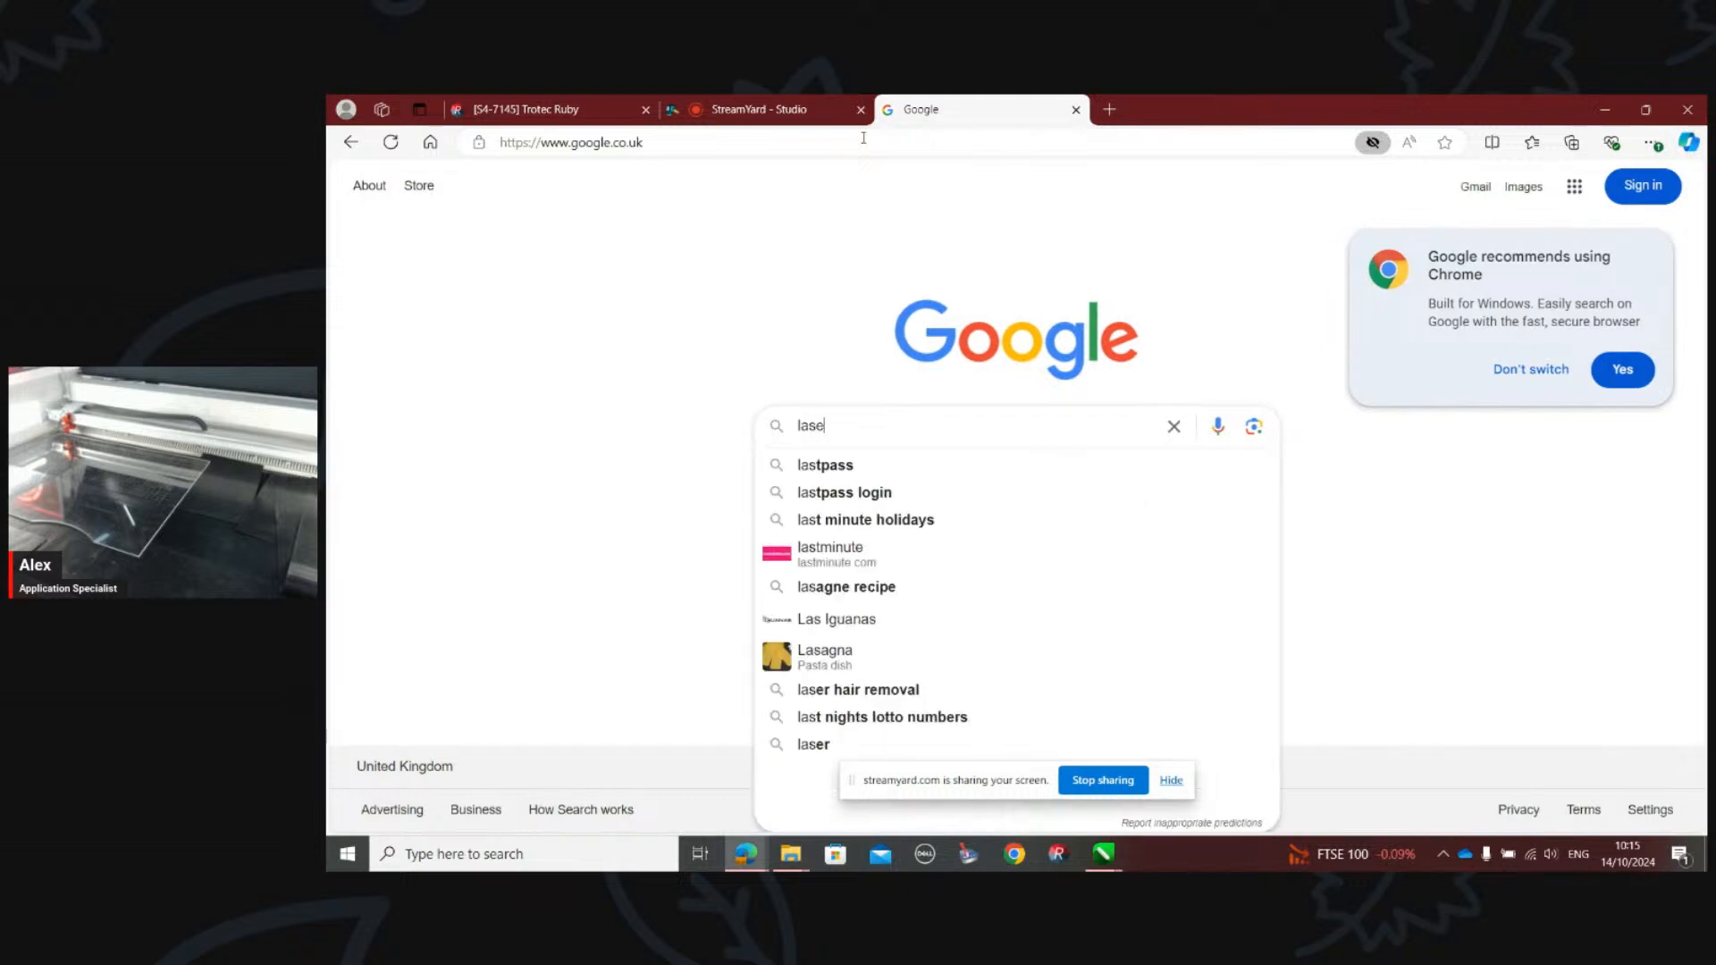
type("r box maker io")
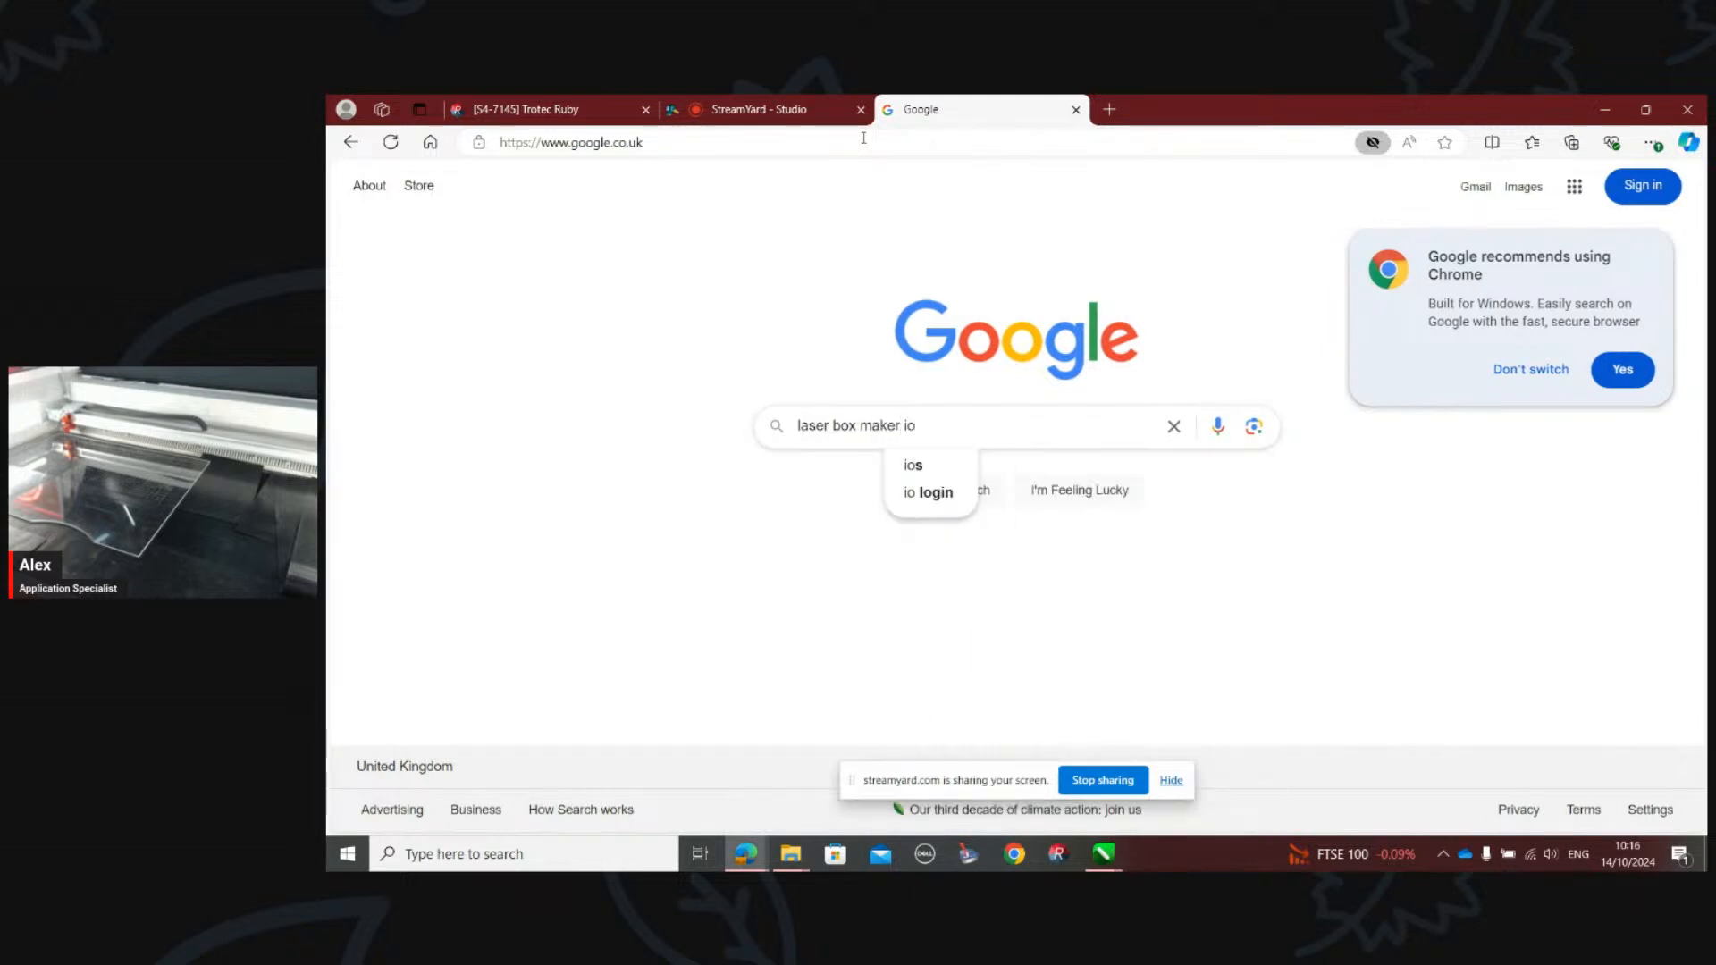
key("Return")
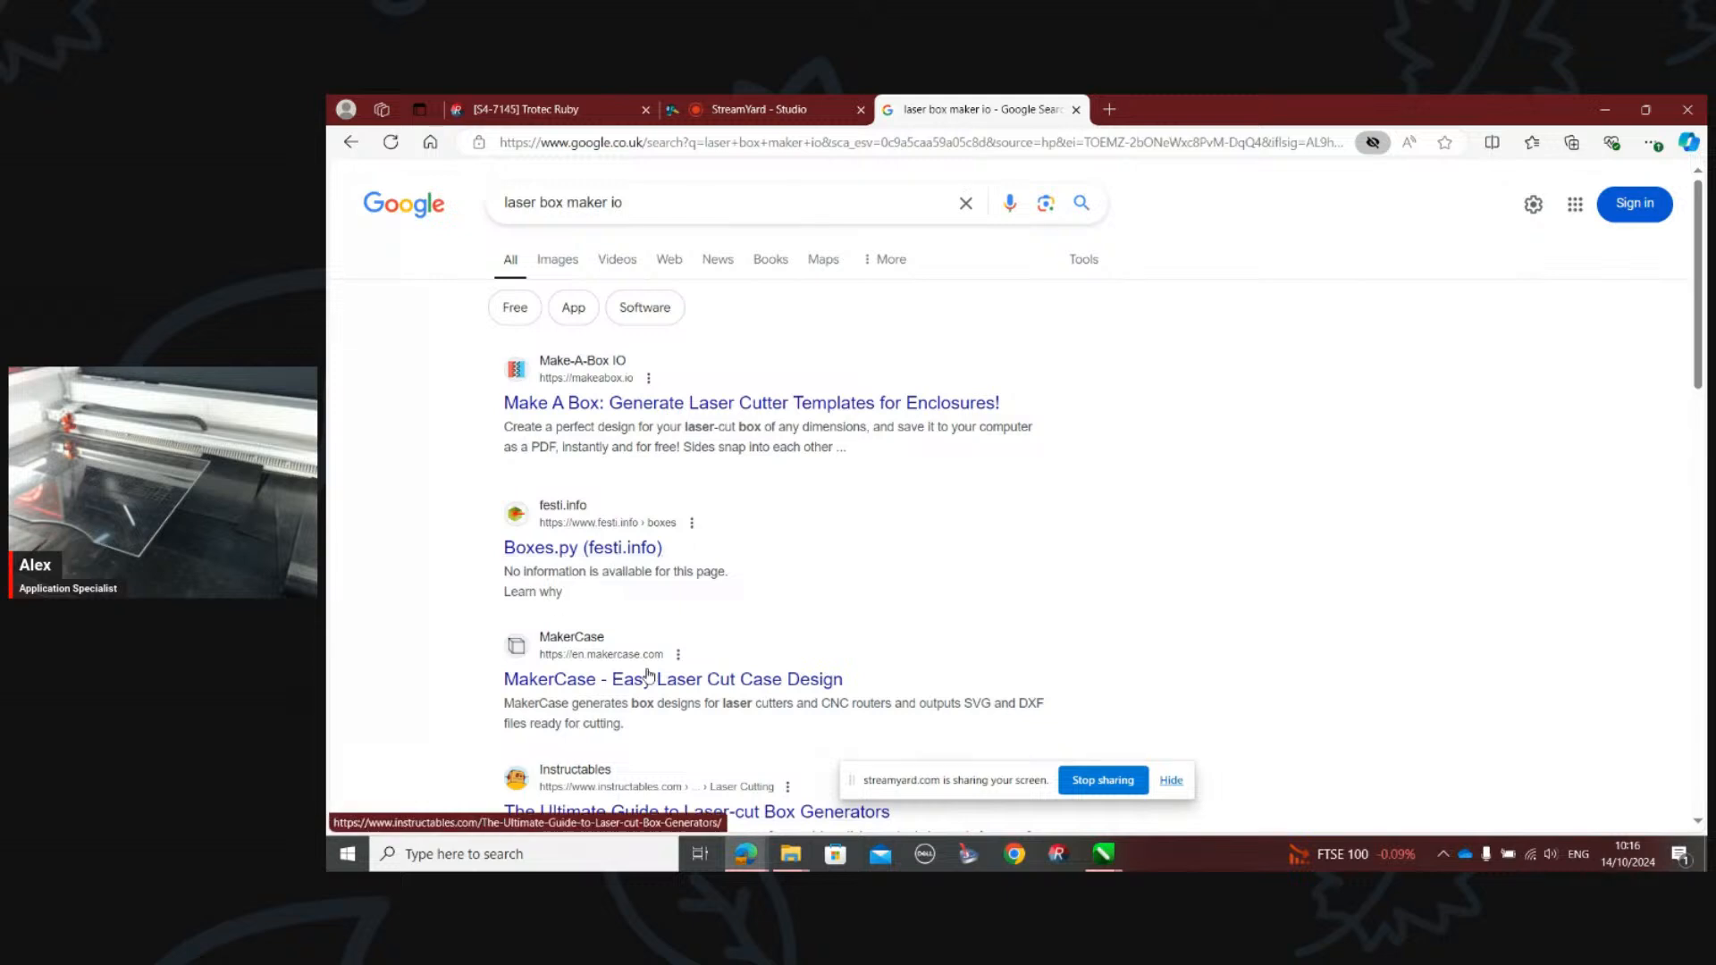
Step: Open Boxes.py from the search results and choose the ABox generator
left_click(599, 553)
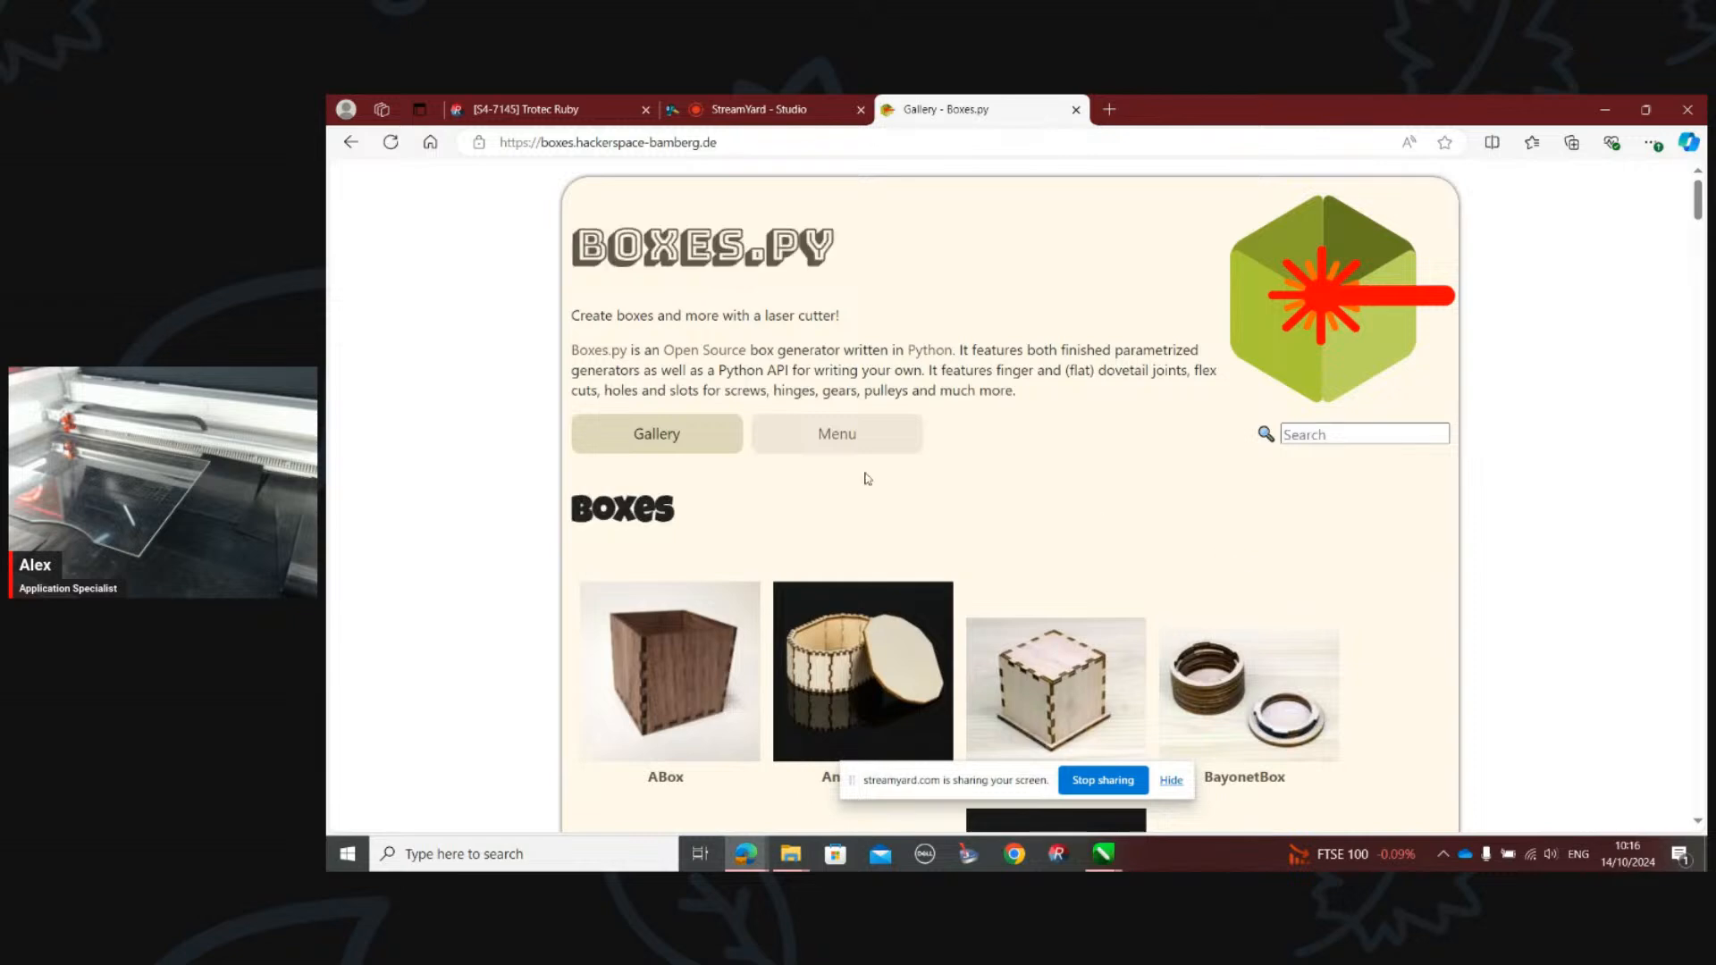
scroll(1010, 498, "down", 2)
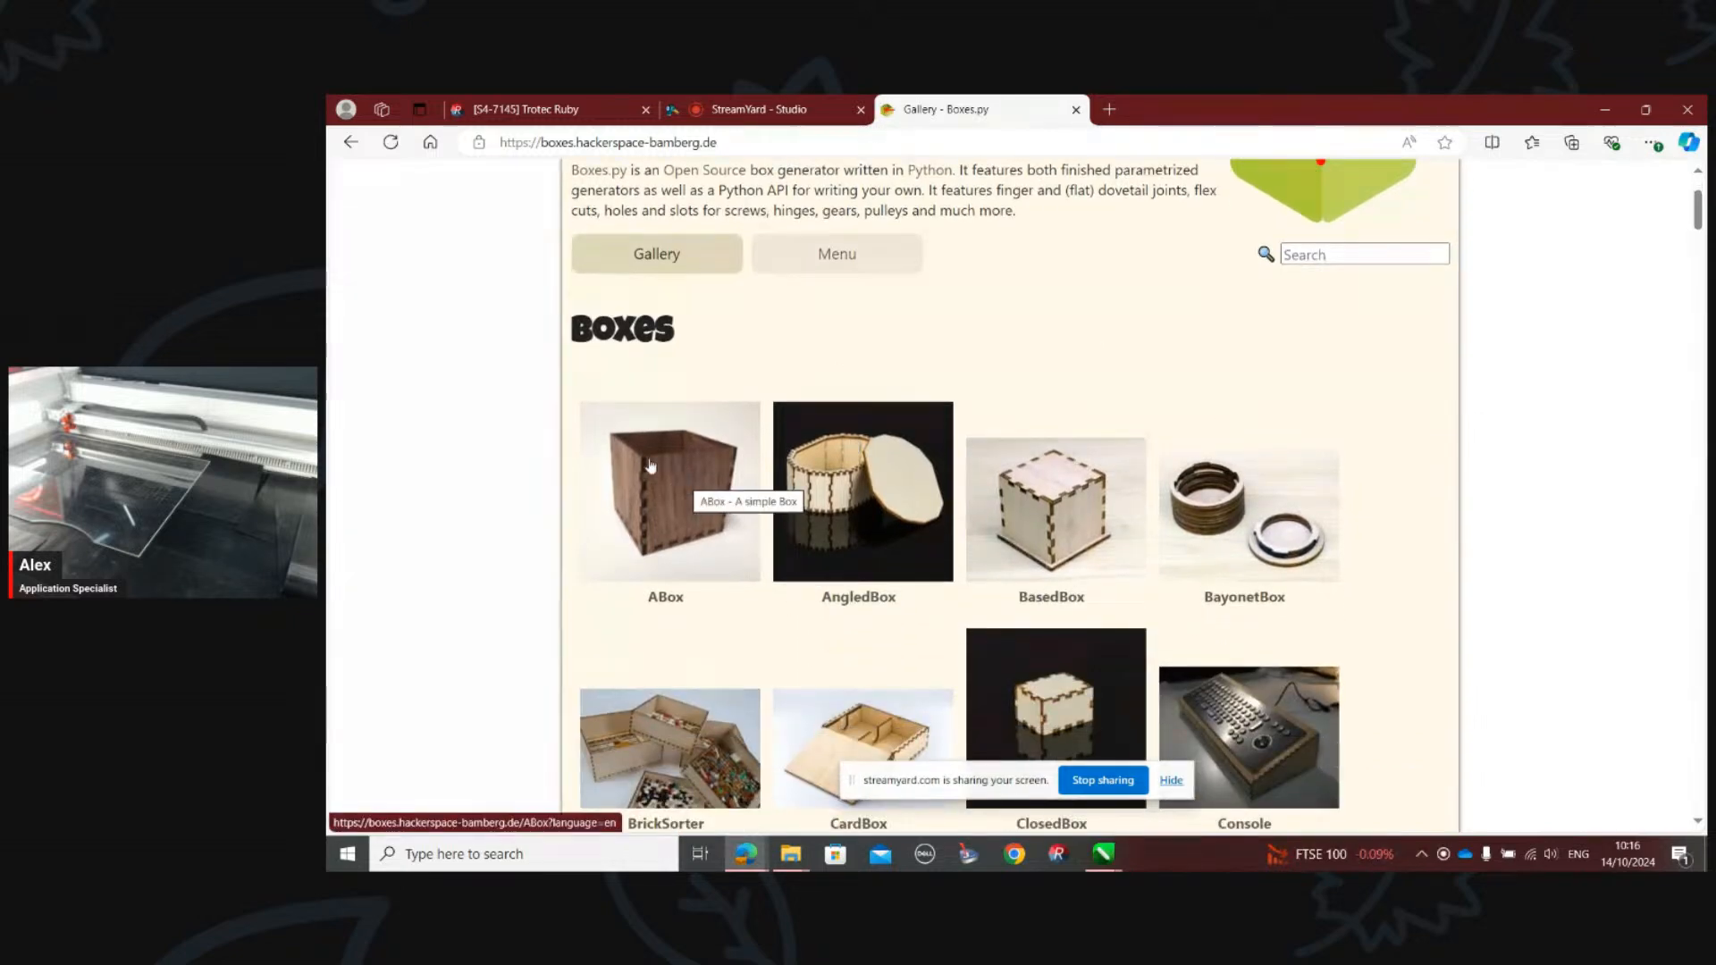
scroll(692, 499, "down", 2)
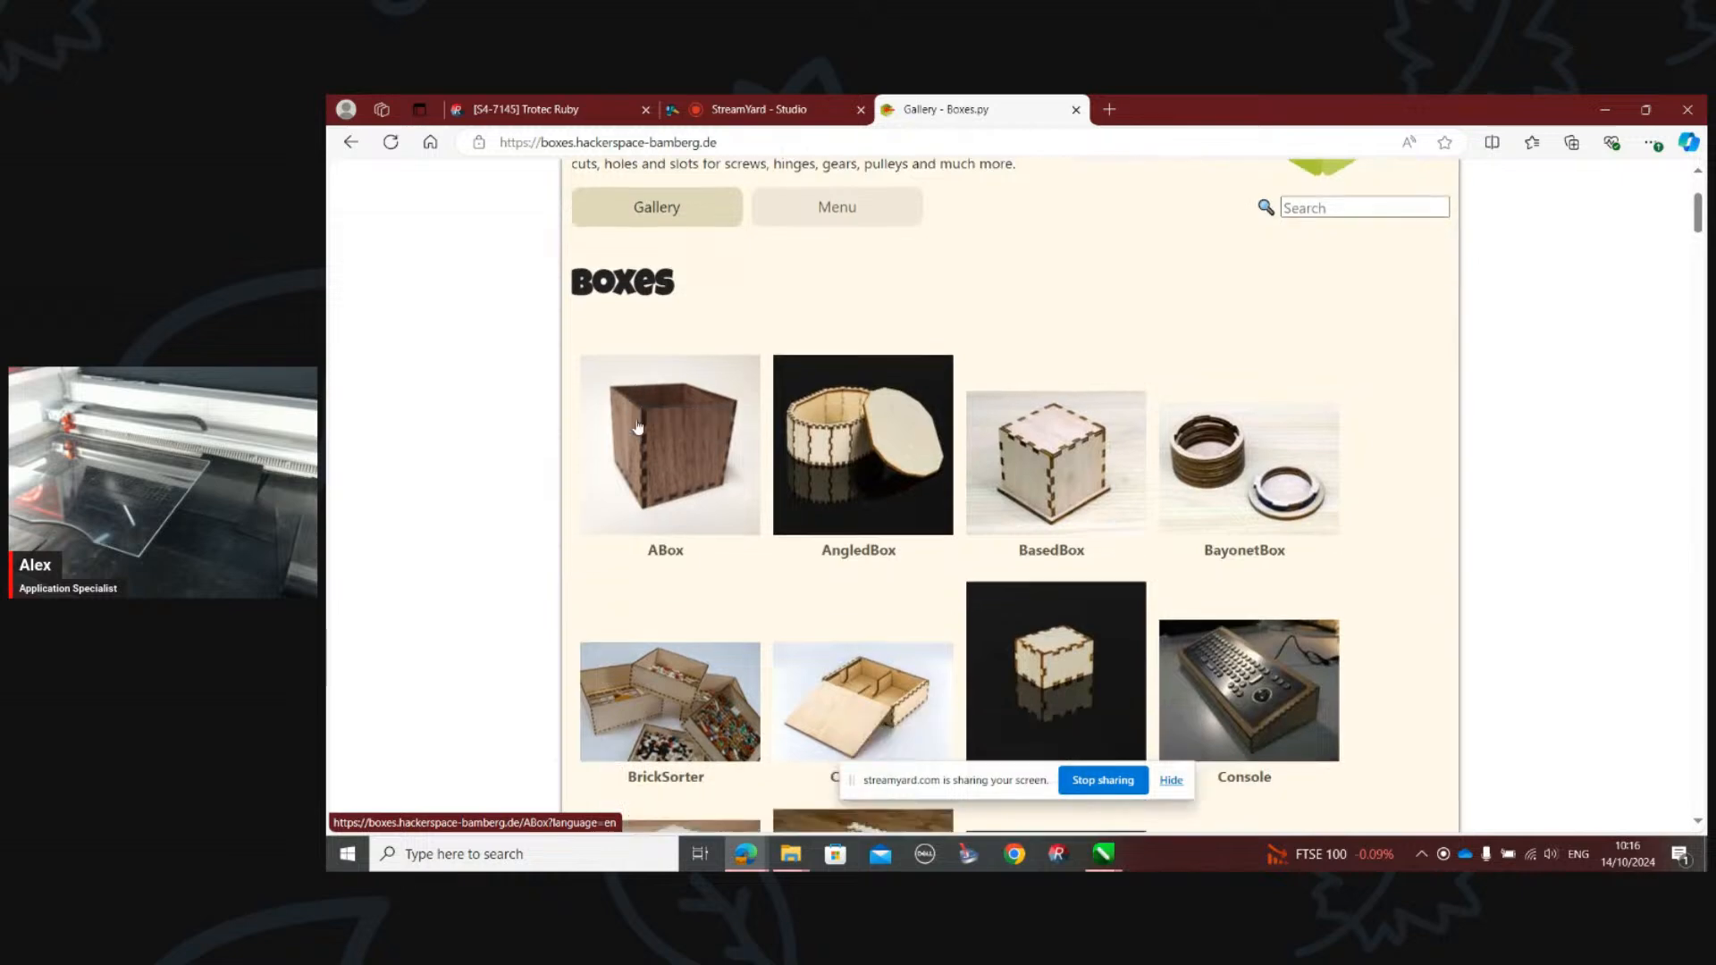
left_click(655, 390)
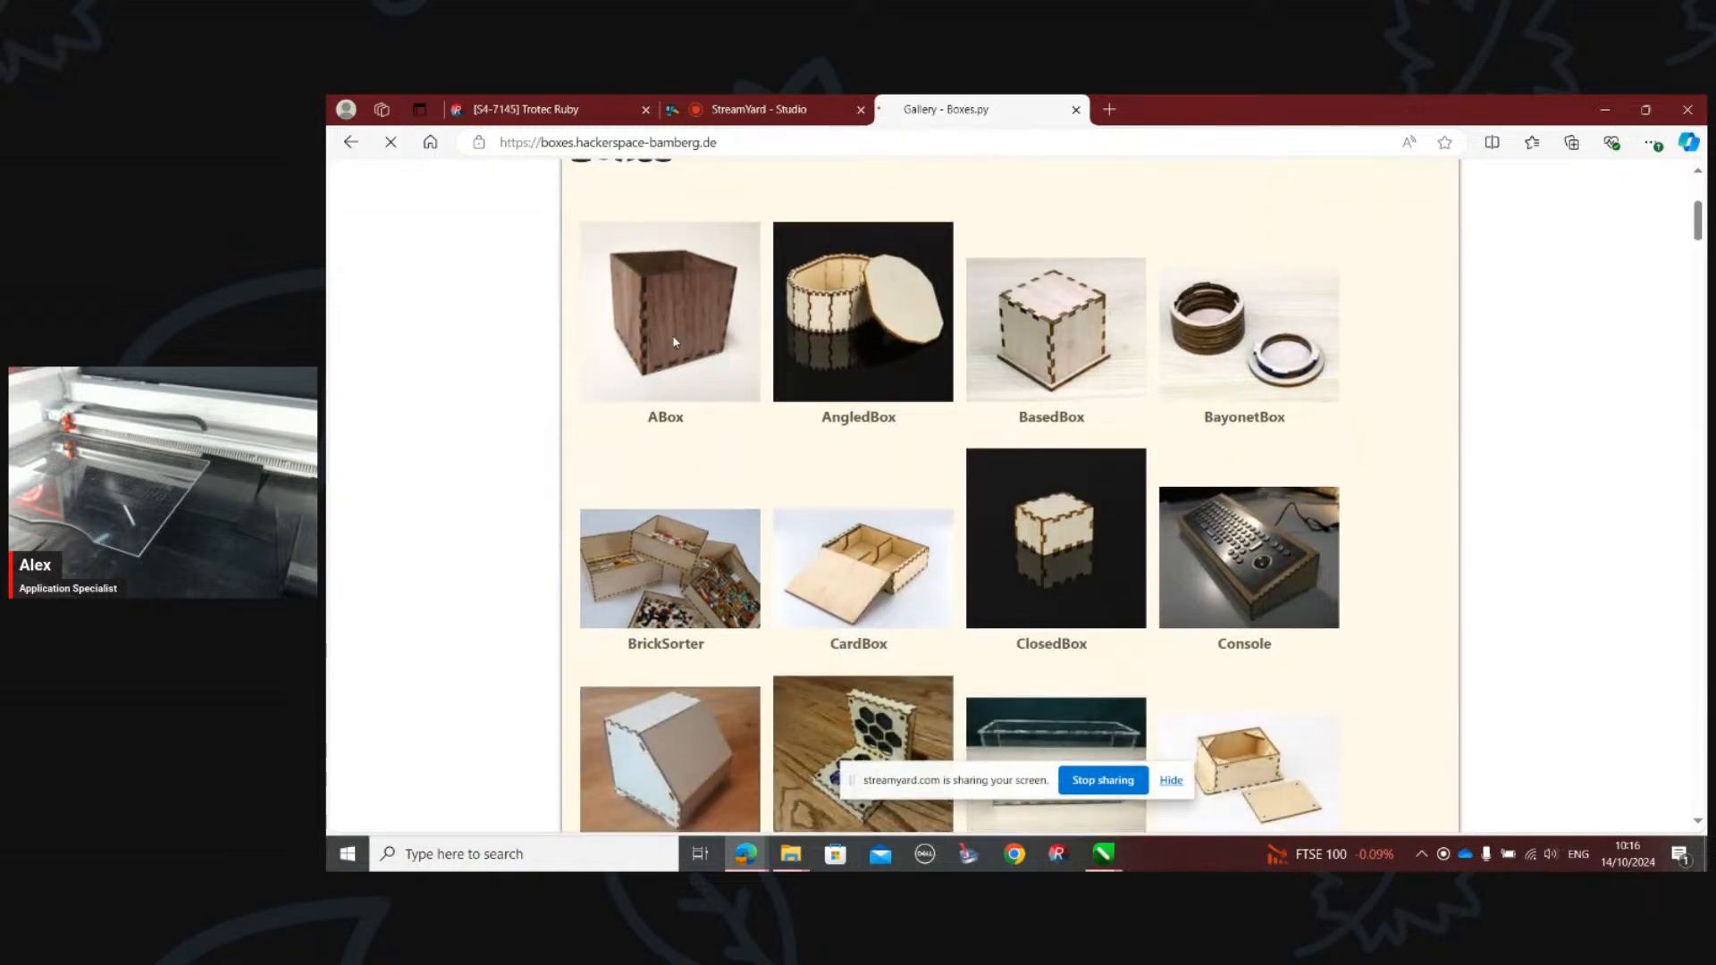
Step: Set the ABox x, y and h dimensions to 50 each
scroll(595, 370, "down", 2)
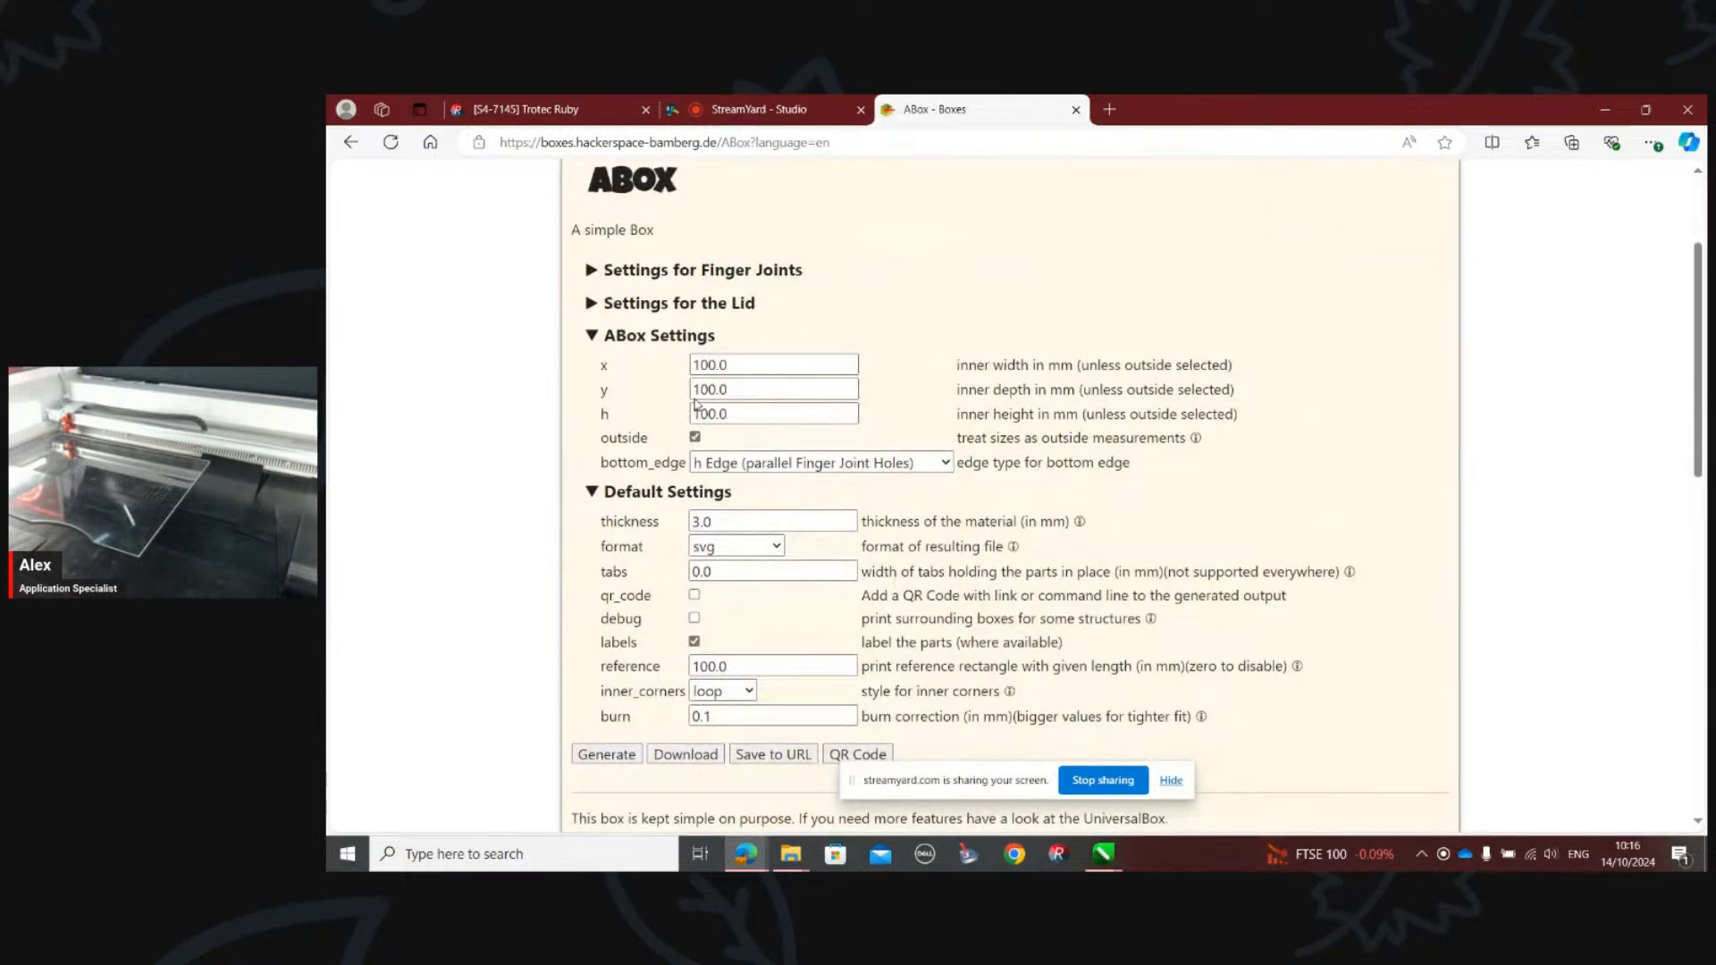
left_click(770, 364)
double_click(803, 359)
type("50")
key("Tab")
type("50")
key("Tab")
type("50")
left_click(795, 373)
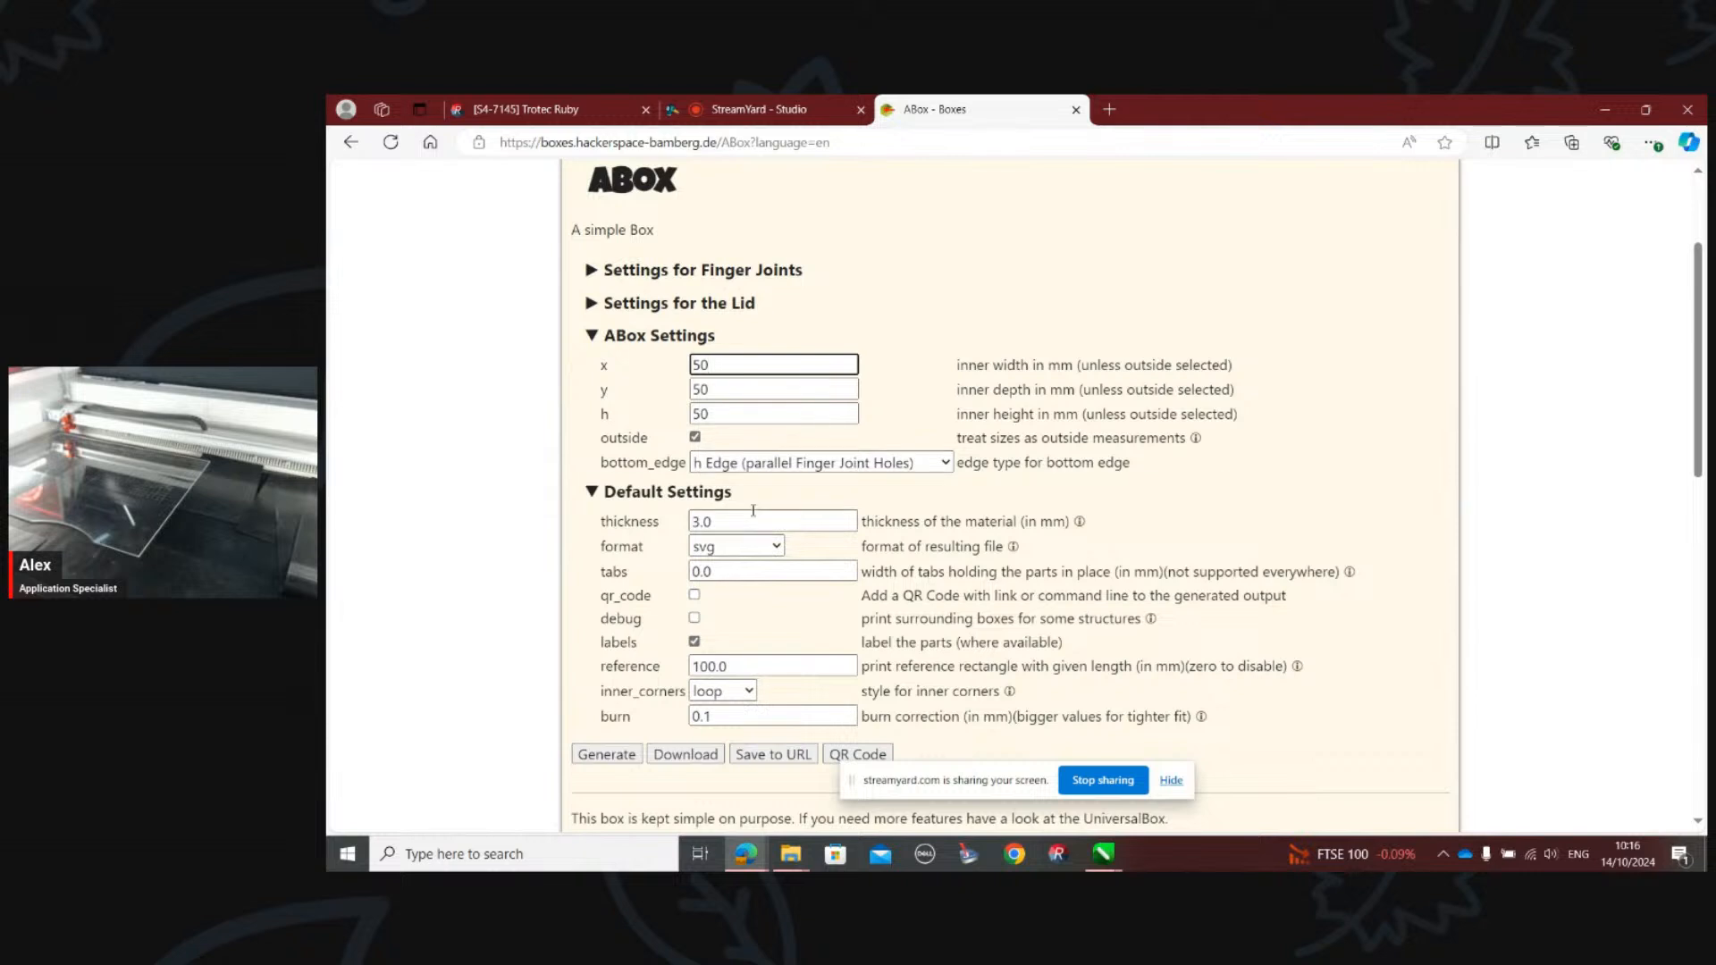
Step: Set material thickness to 6.0, keep svg output, and generate the box parts
scroll(741, 402, "down", 2)
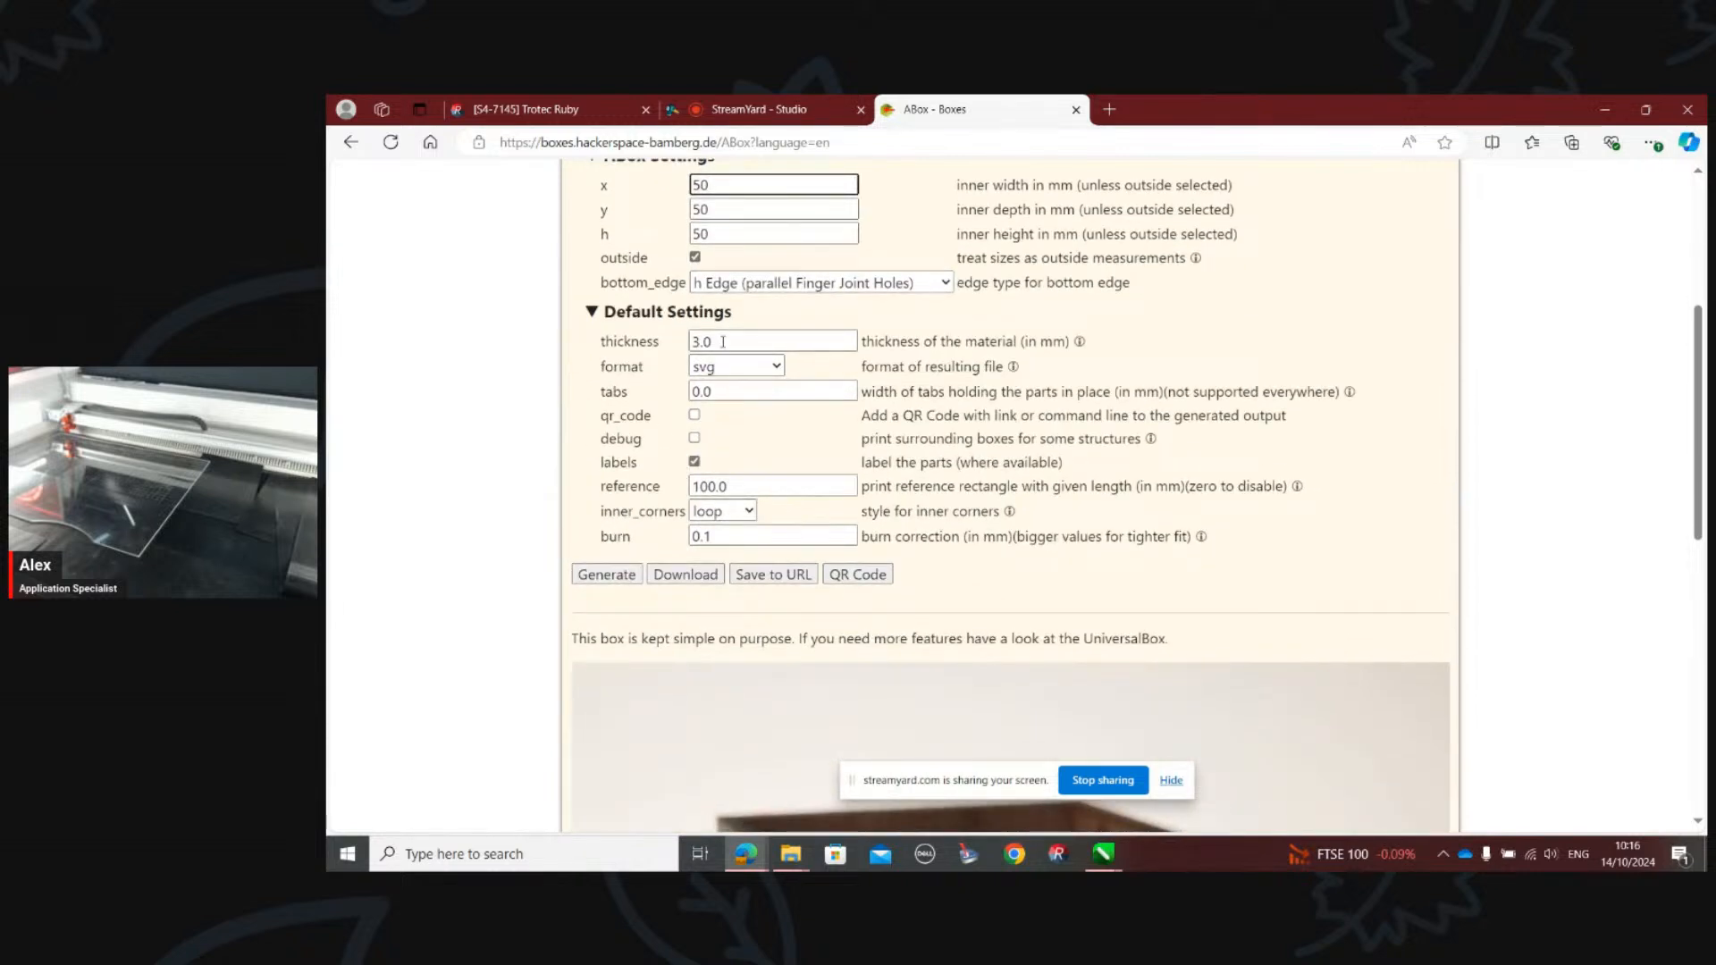
left_click_drag(723, 342, 564, 352)
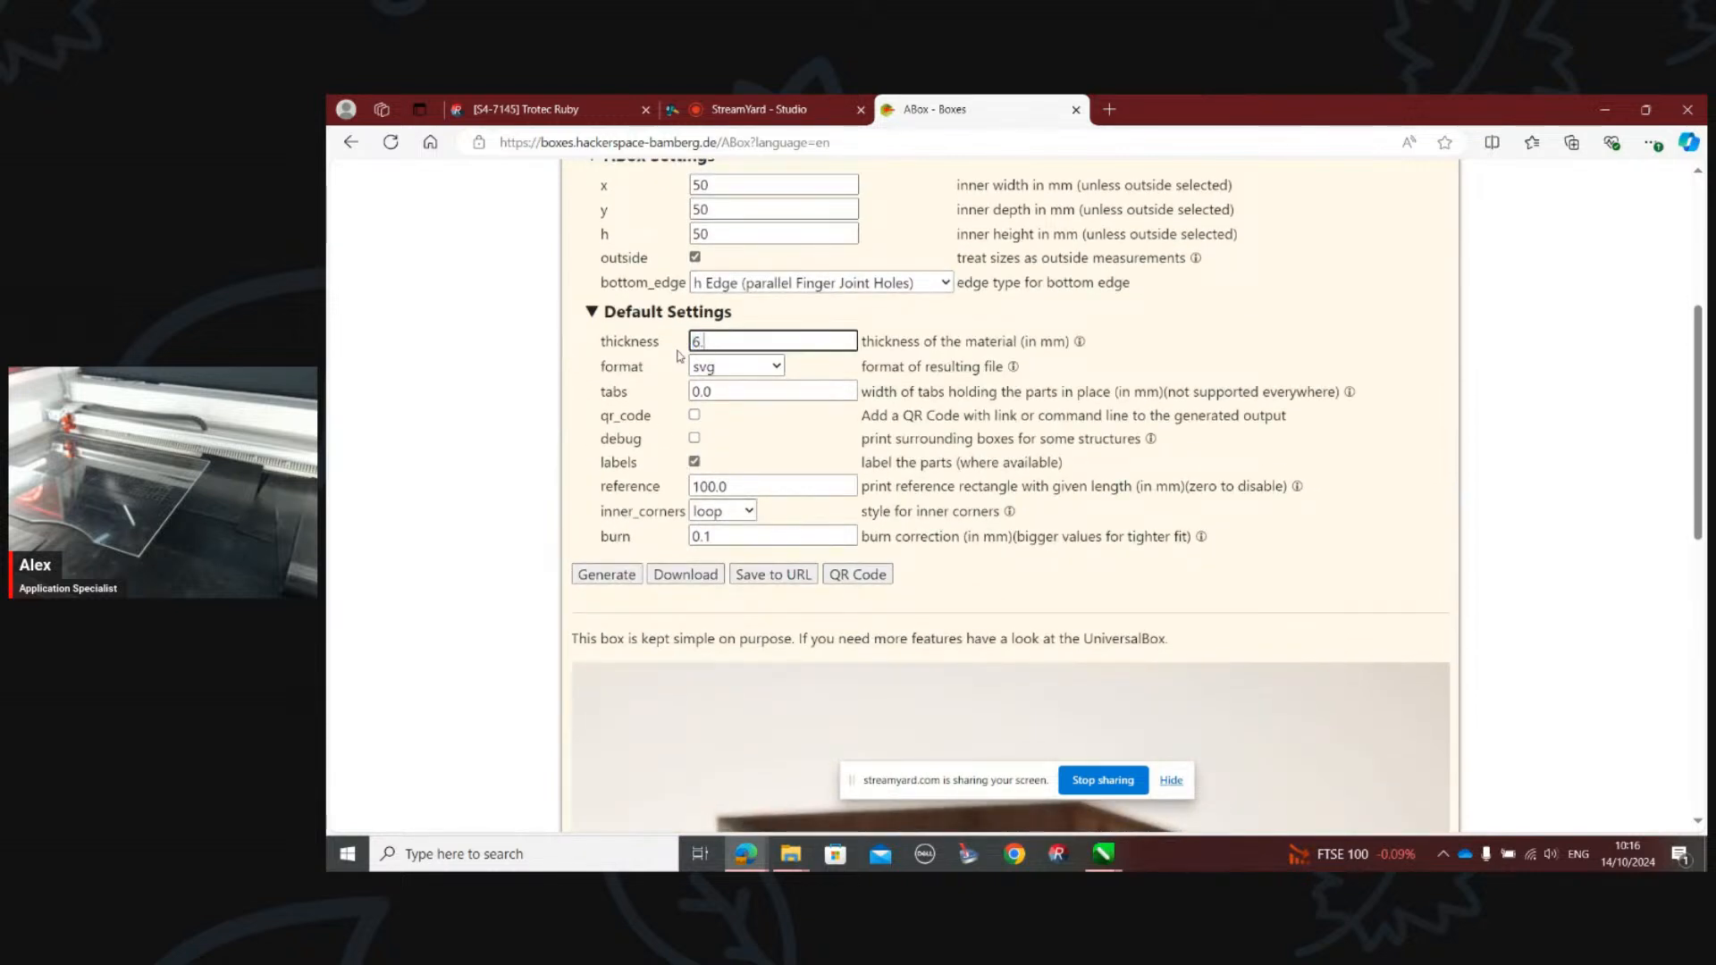
left_click(817, 391)
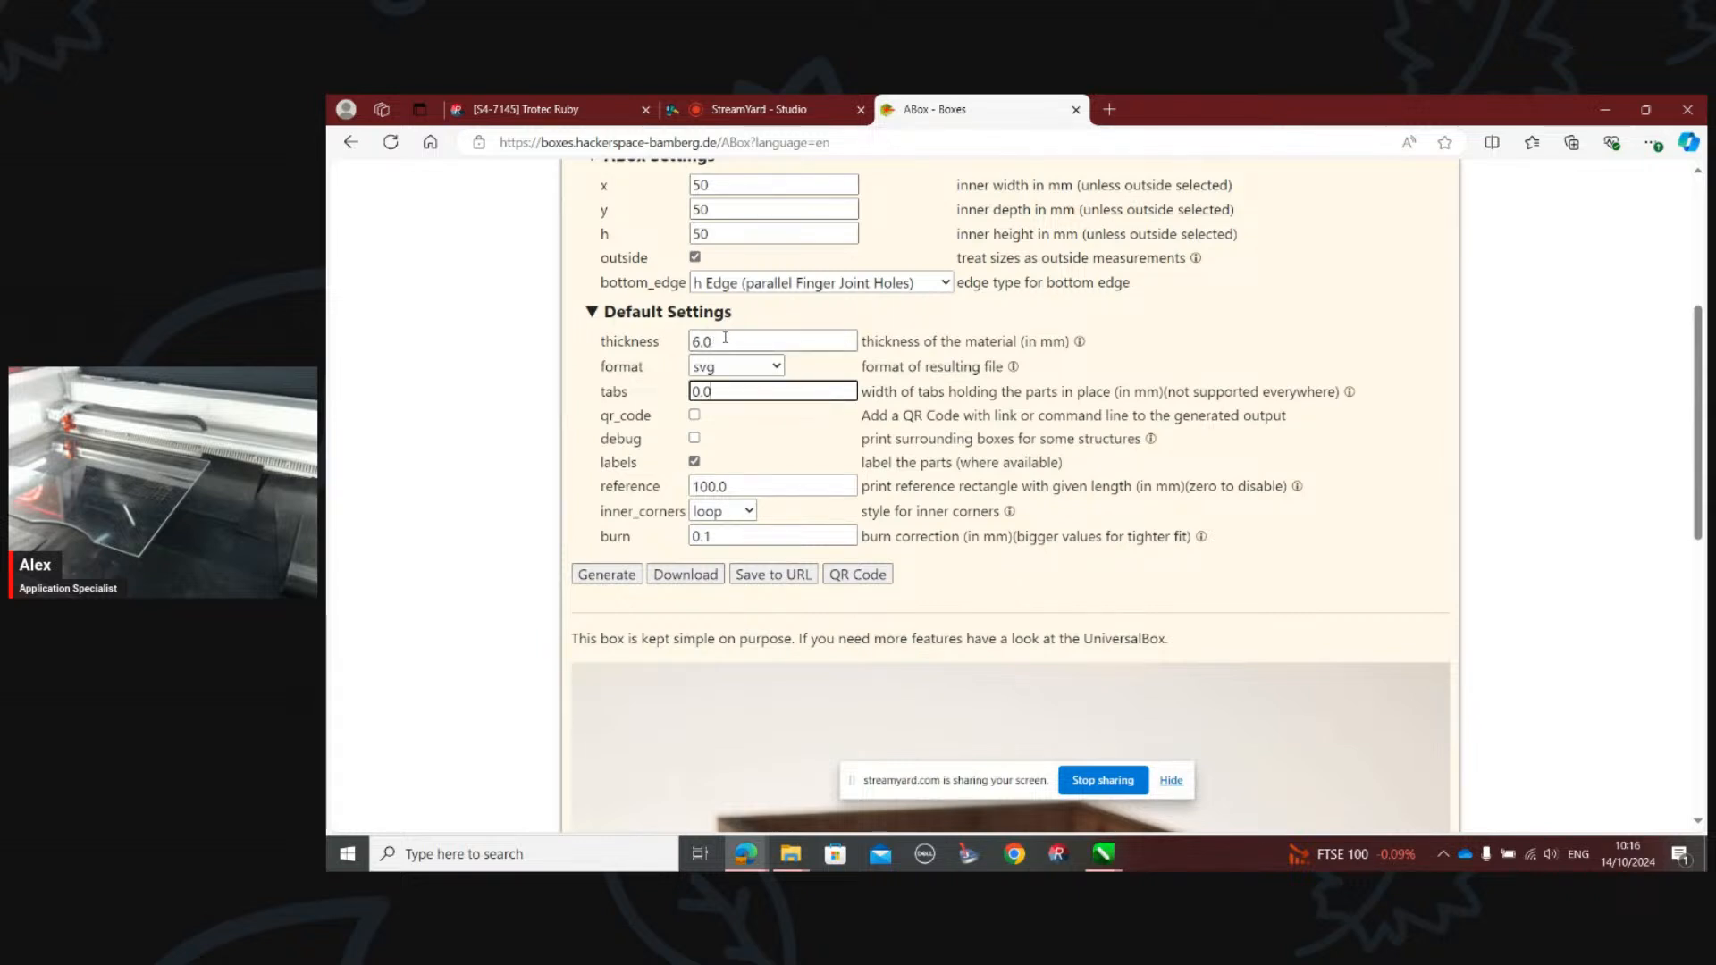
left_click(721, 368)
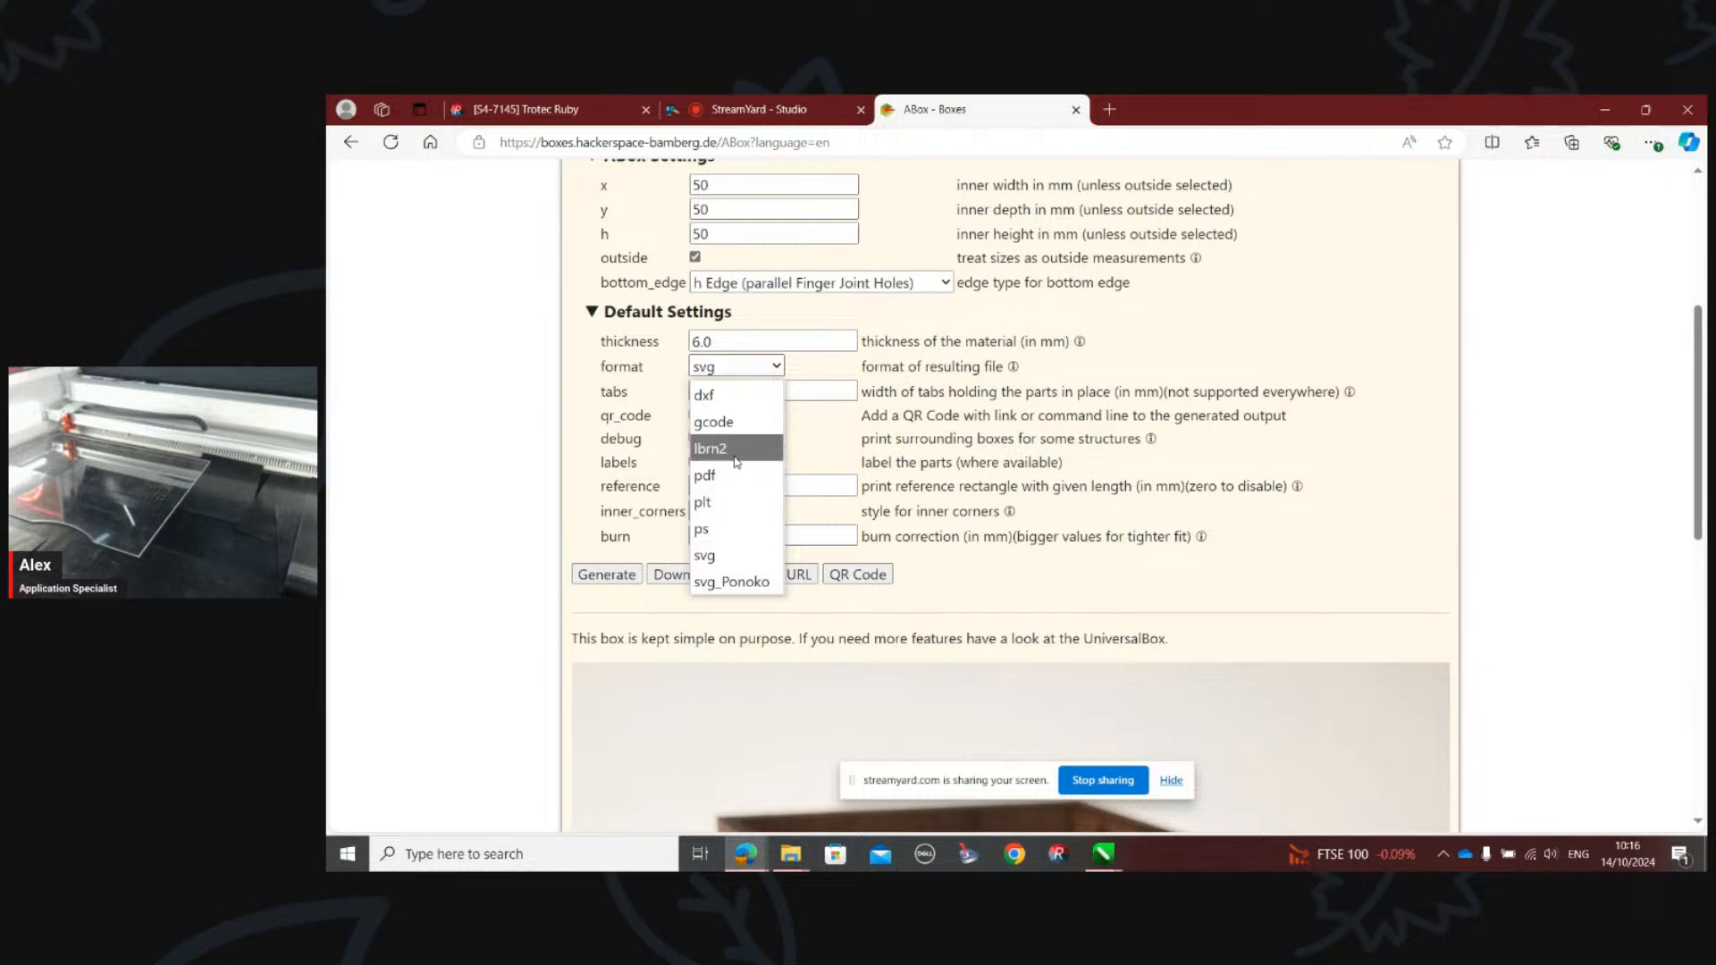
left_click(725, 557)
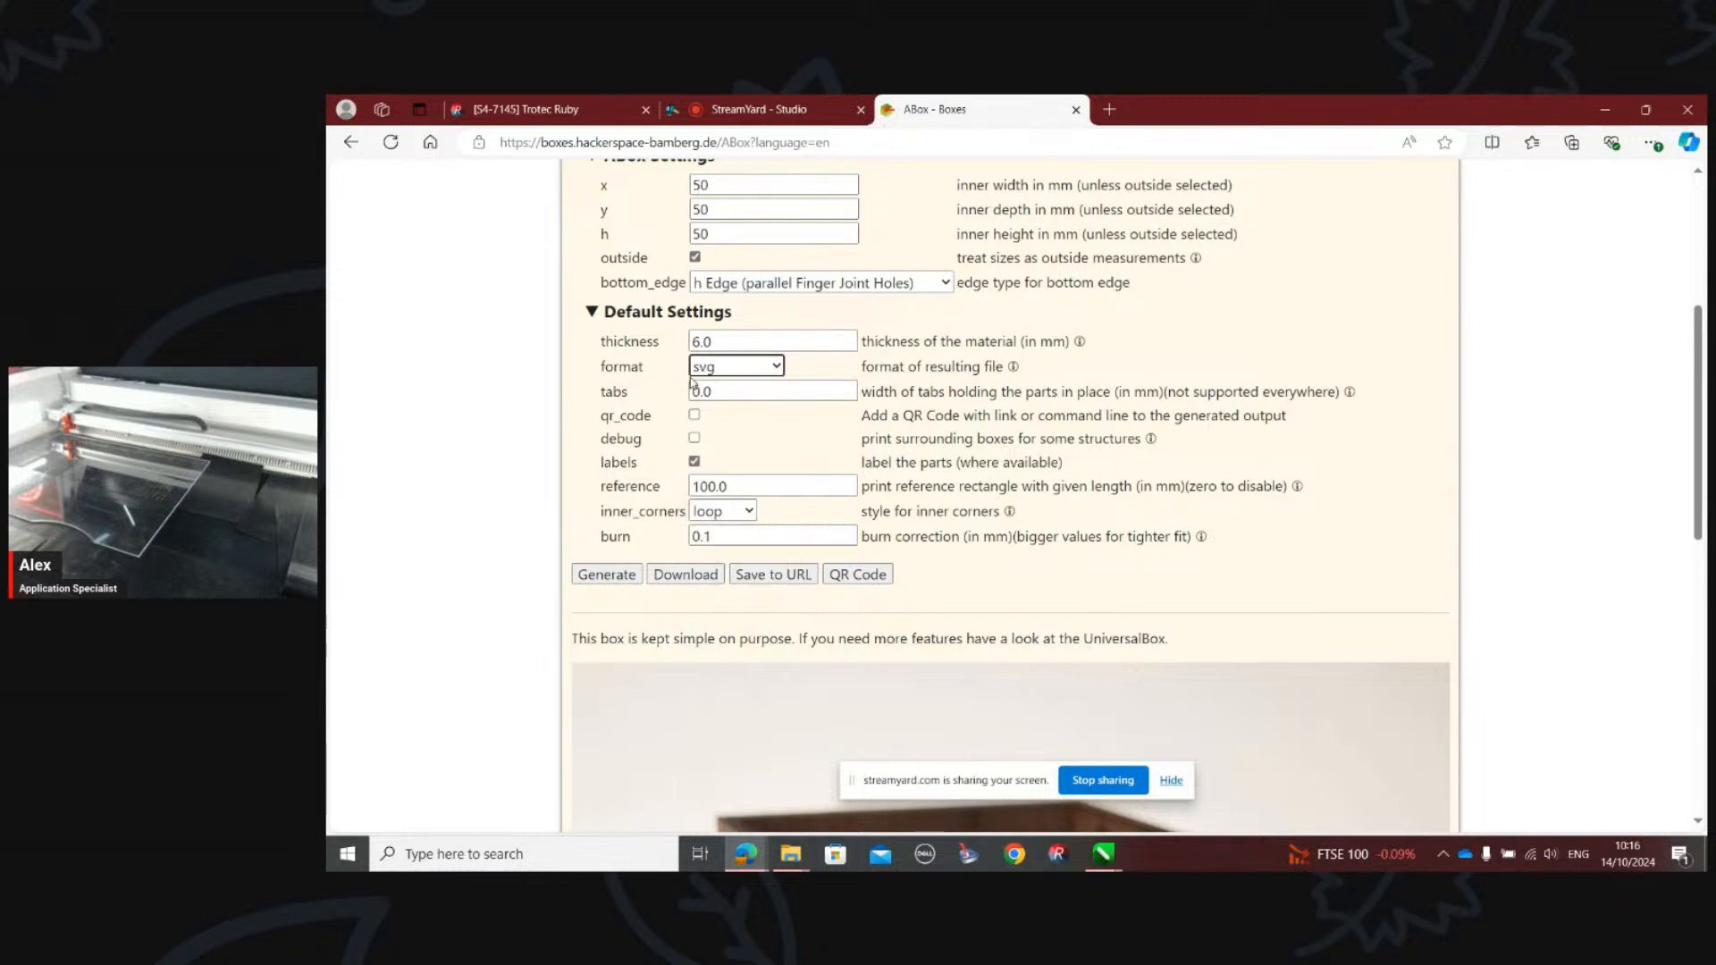
left_click(597, 577)
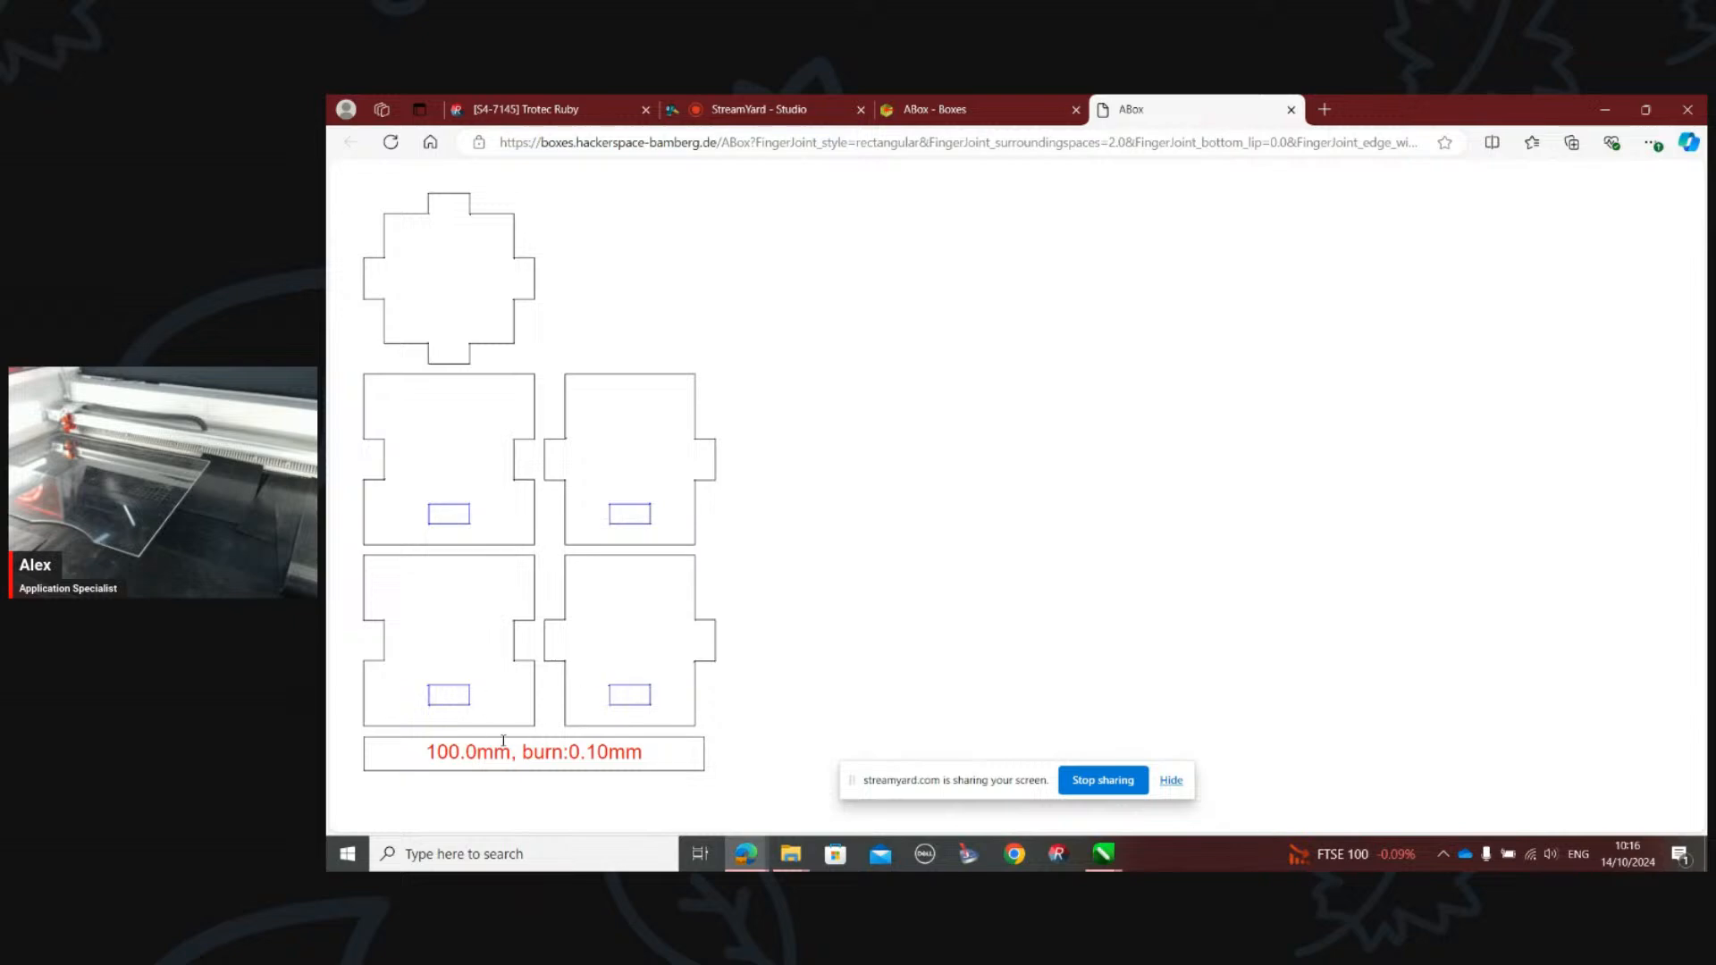
Step: Download ABox.svg and close the extra SVG page
left_click(972, 110)
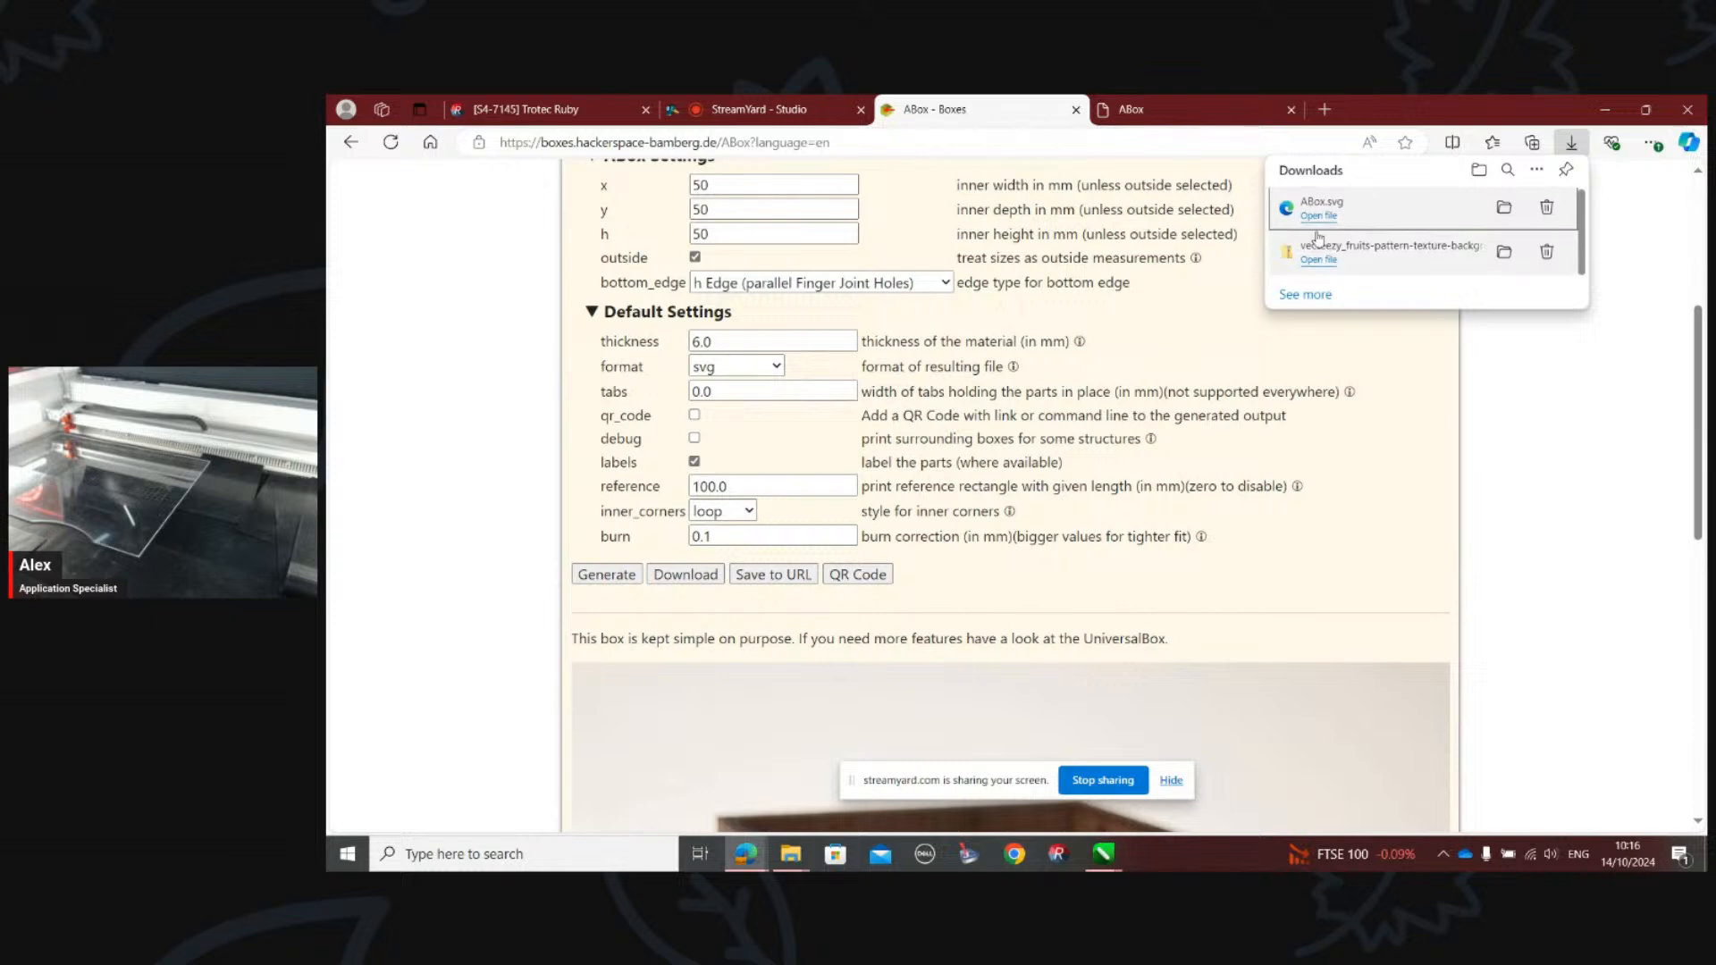
left_click(1417, 220)
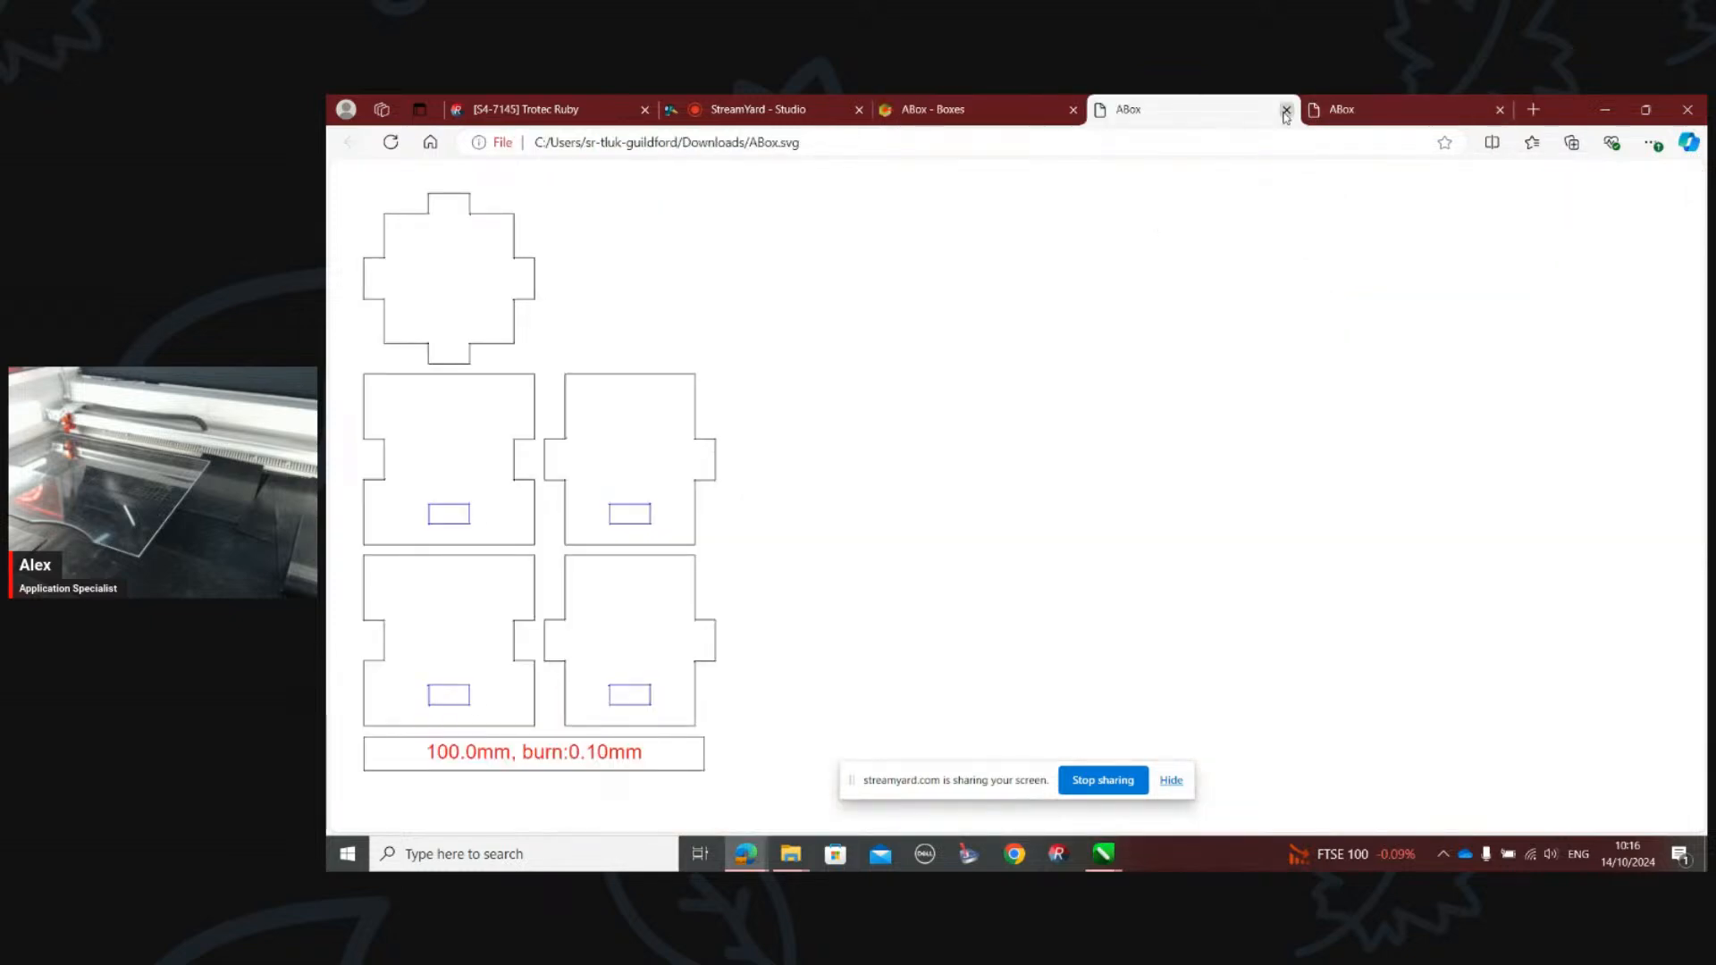
left_click(1287, 109)
Step: Show Edge's recent downloads list containing ABox.svg
left_click(1651, 143)
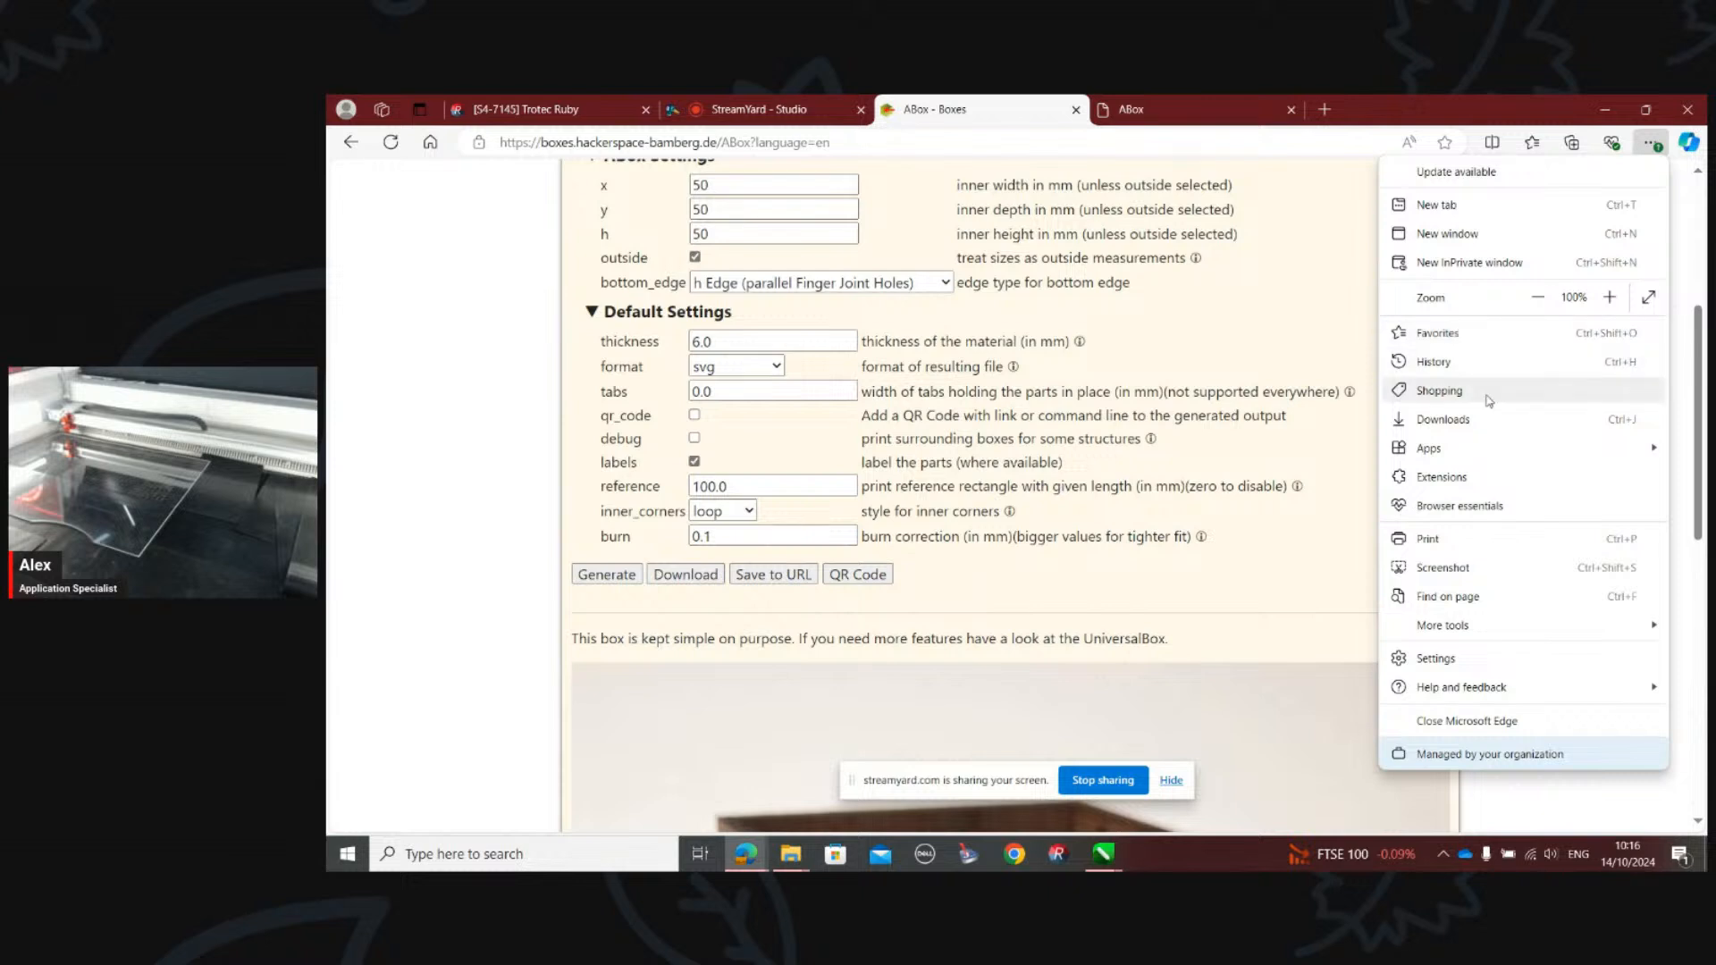
left_click(1651, 145)
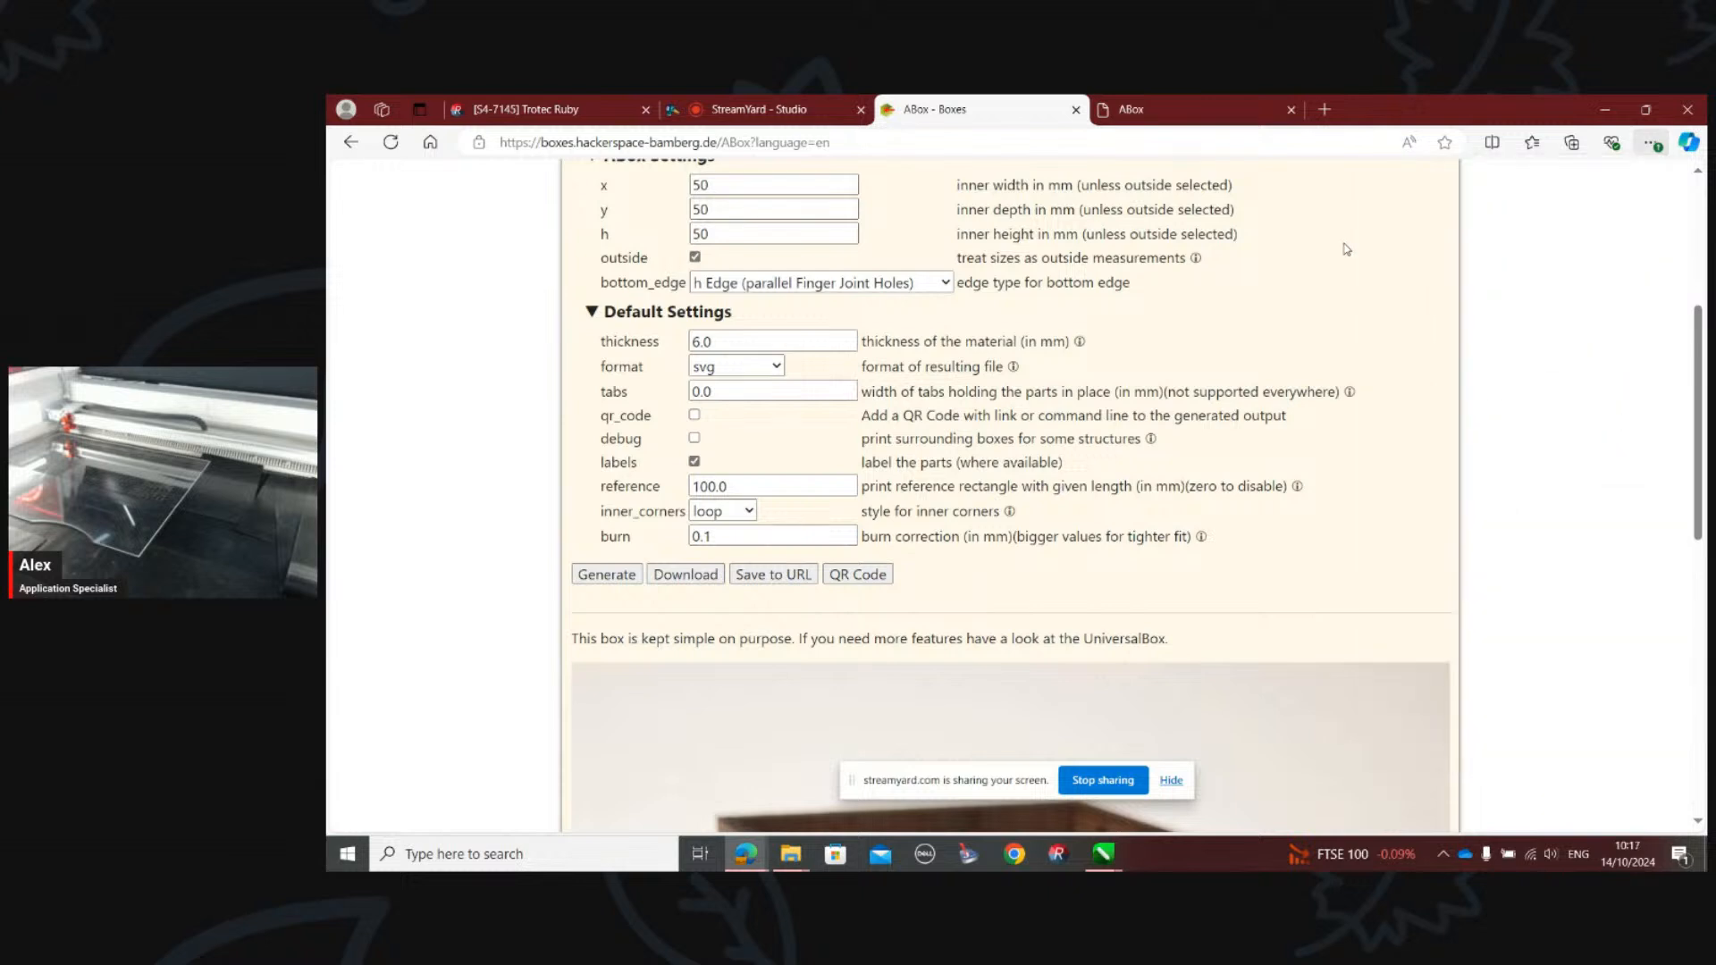
left_click(1651, 146)
left_click(1516, 434)
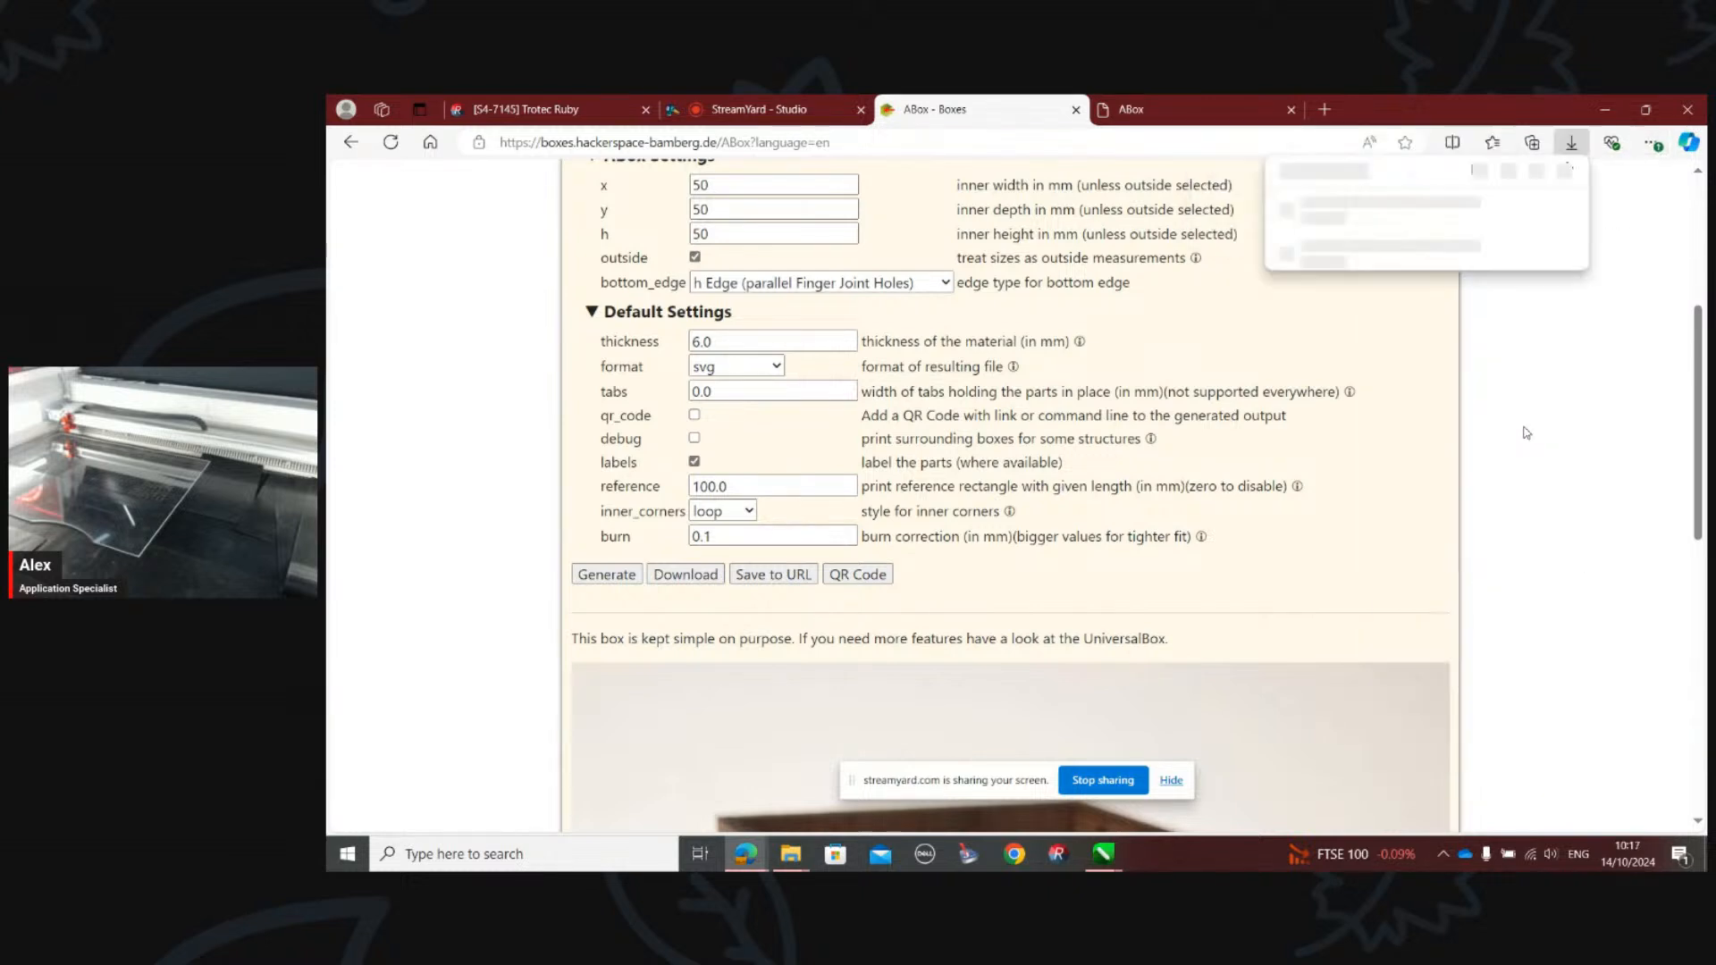
Step: Upload ABox.svg into Ruby's Designs and open it on the canvas at 123.4 × 189.8 mm
left_click_drag(1323, 213, 764, 543)
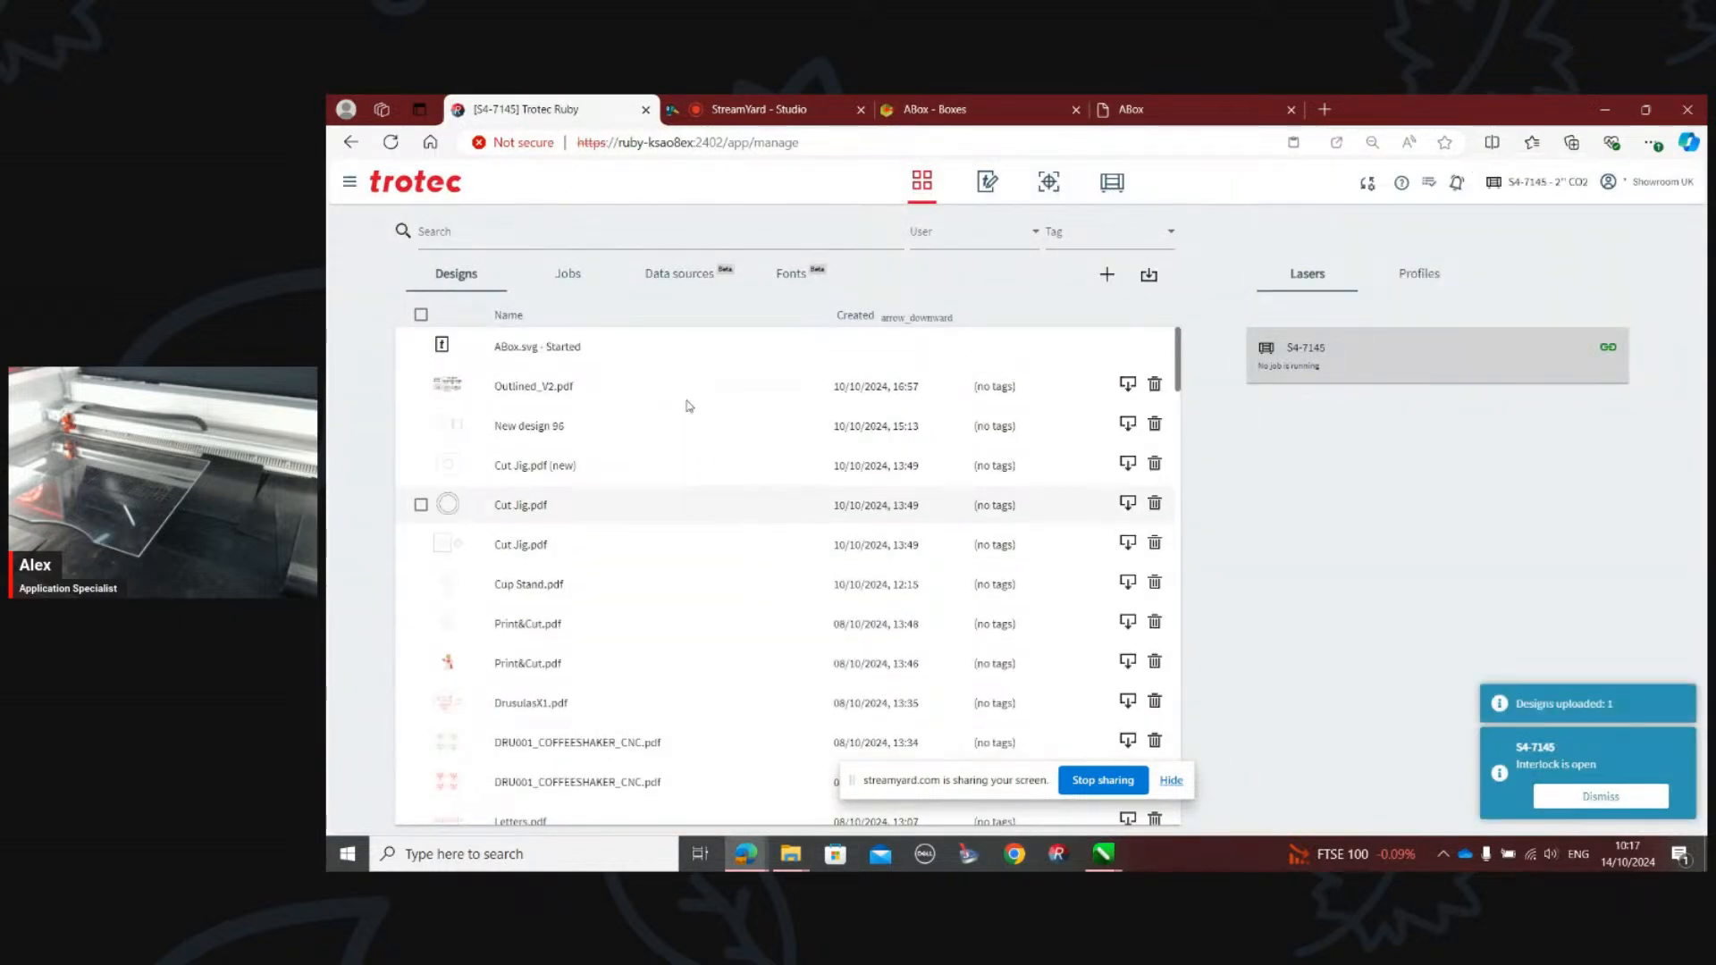
left_click(571, 349)
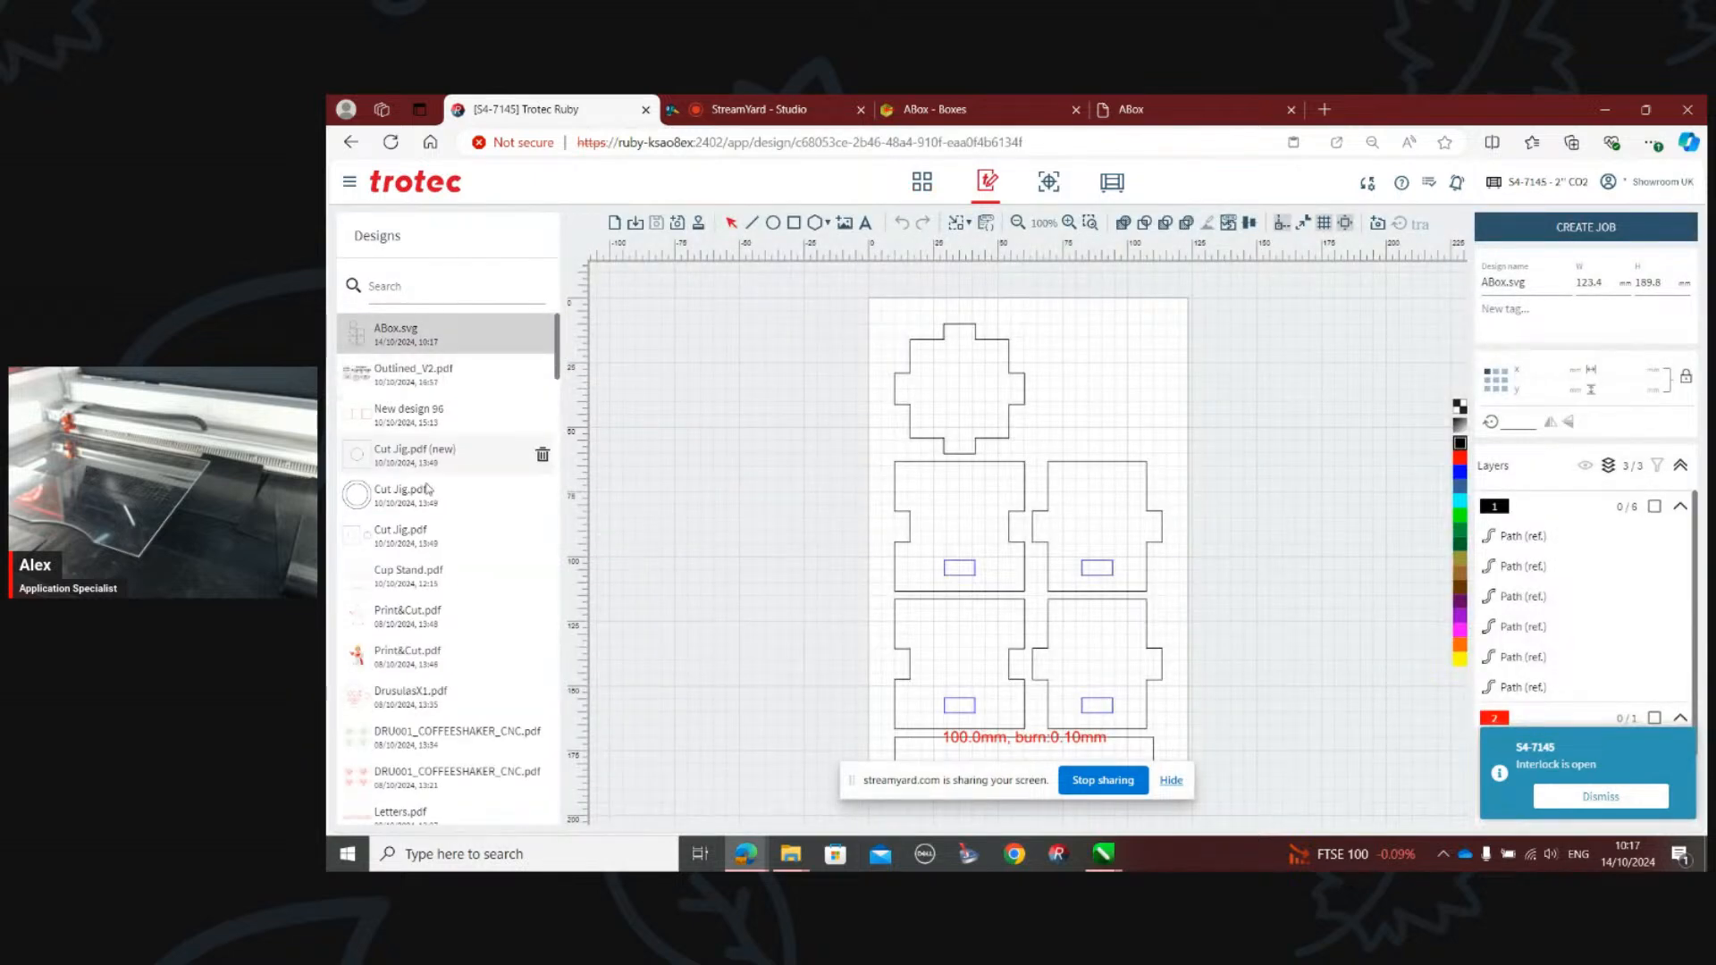
left_click(922, 181)
left_click(532, 360)
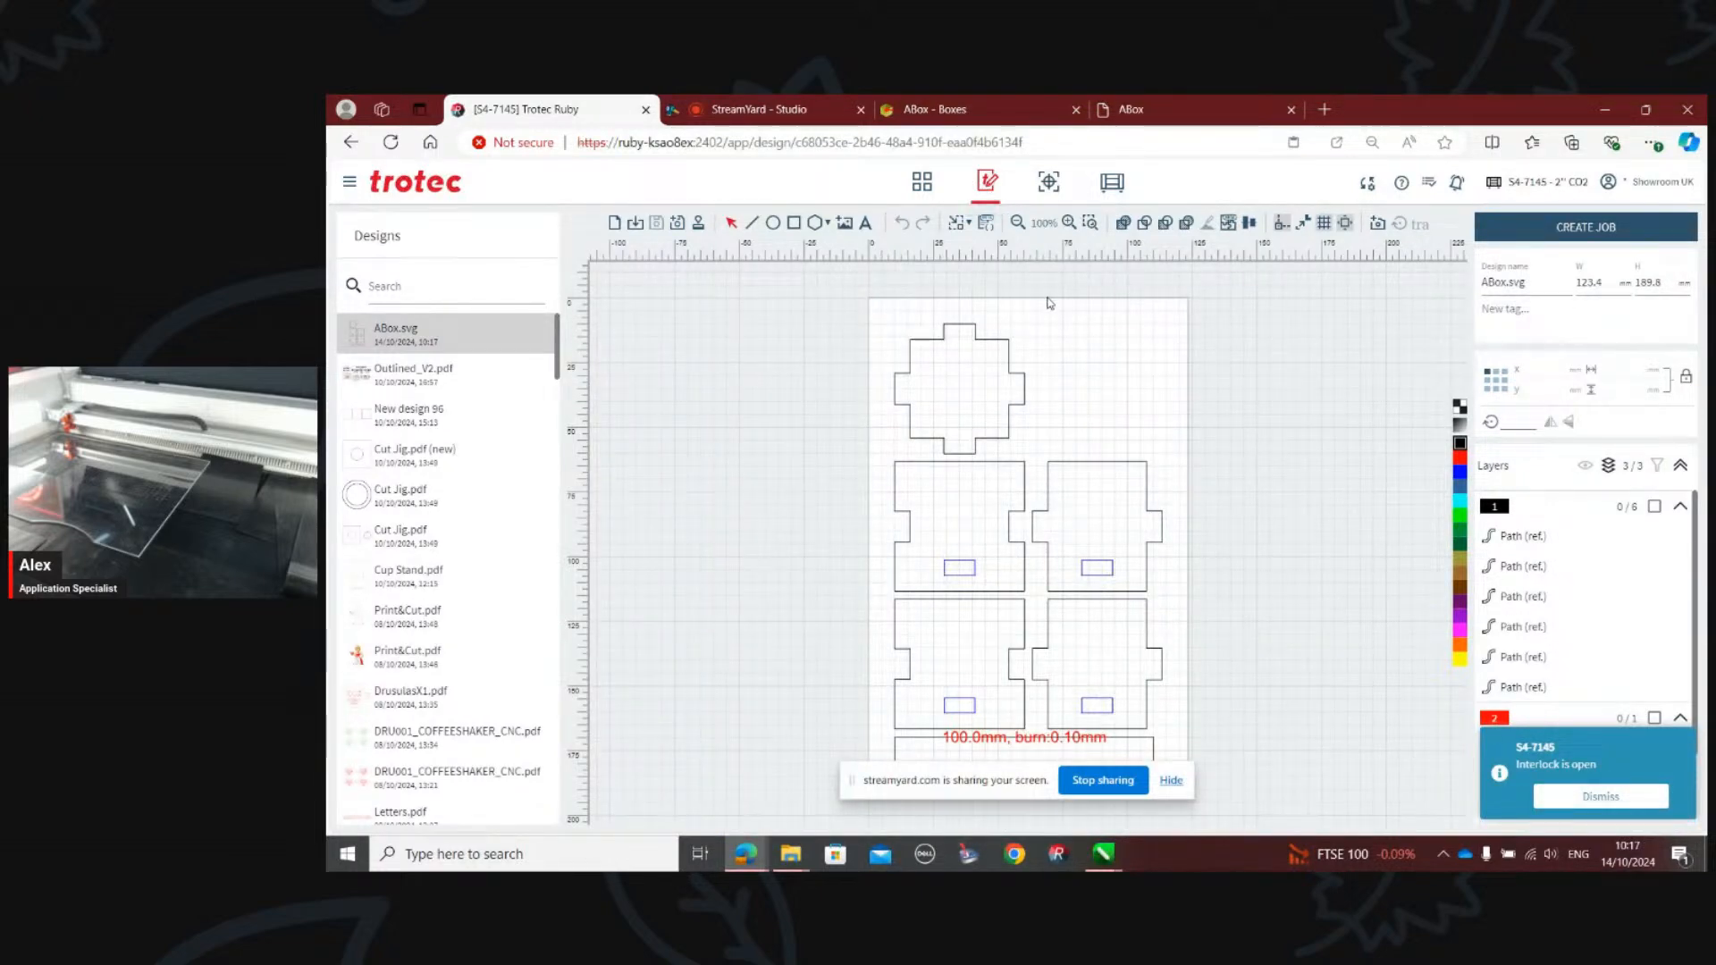
scroll(1092, 564, "down", 2)
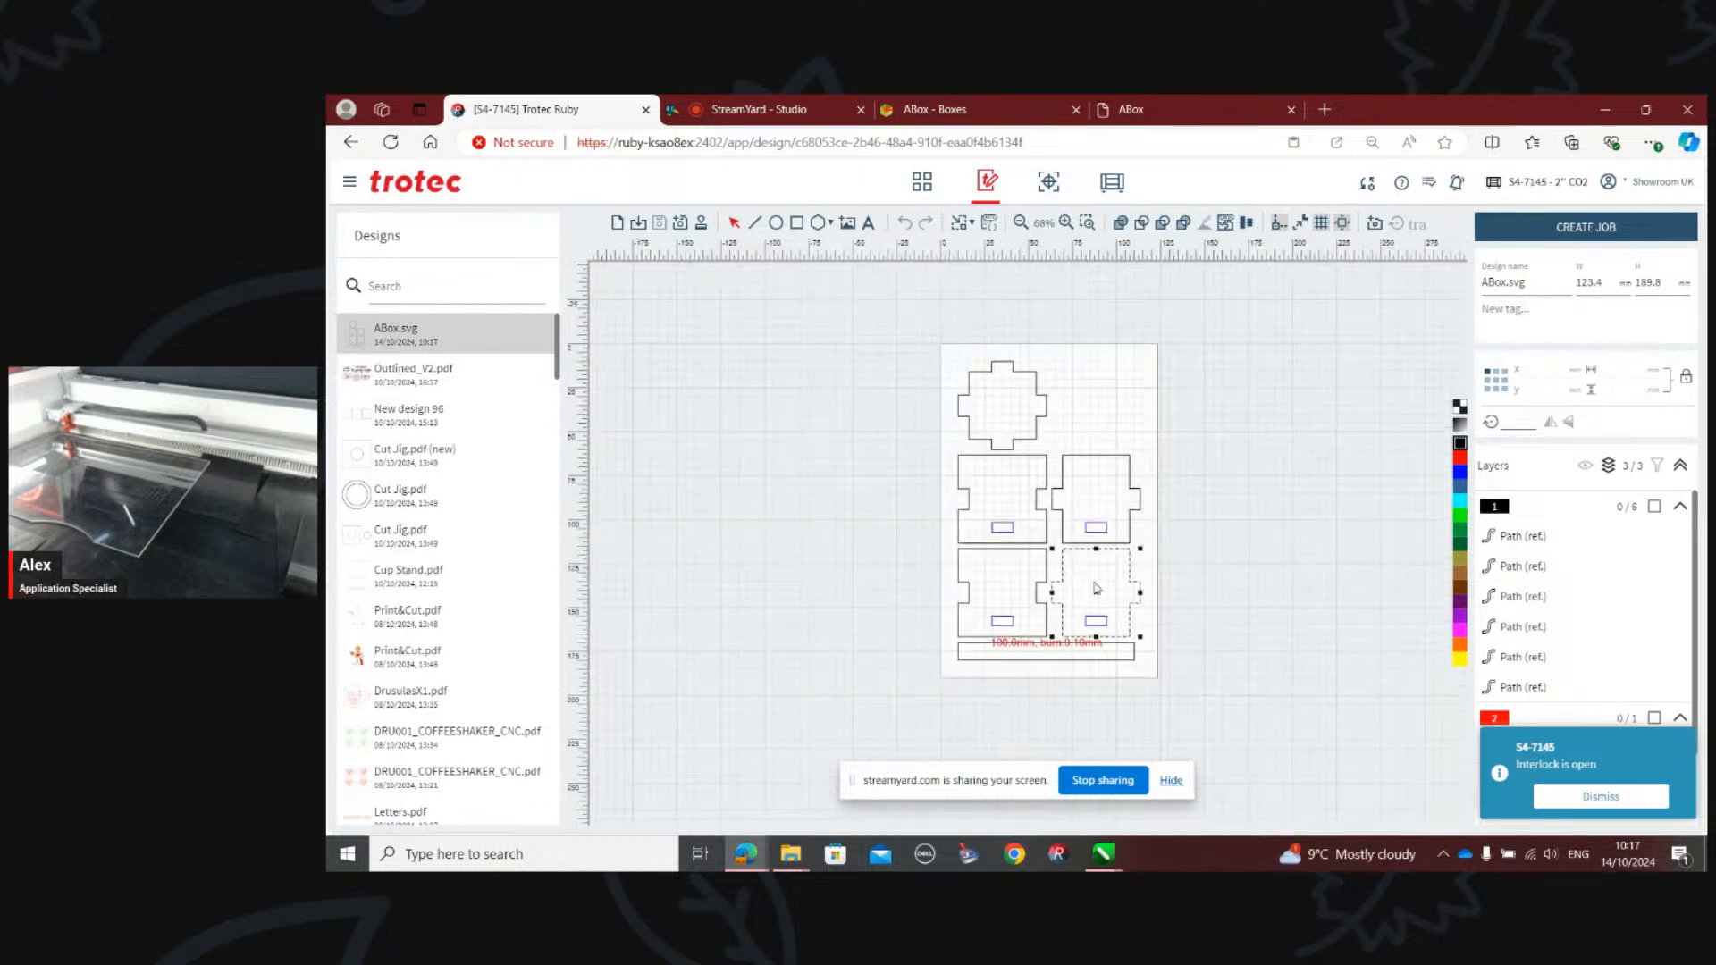
scroll(1139, 626, "up", 1)
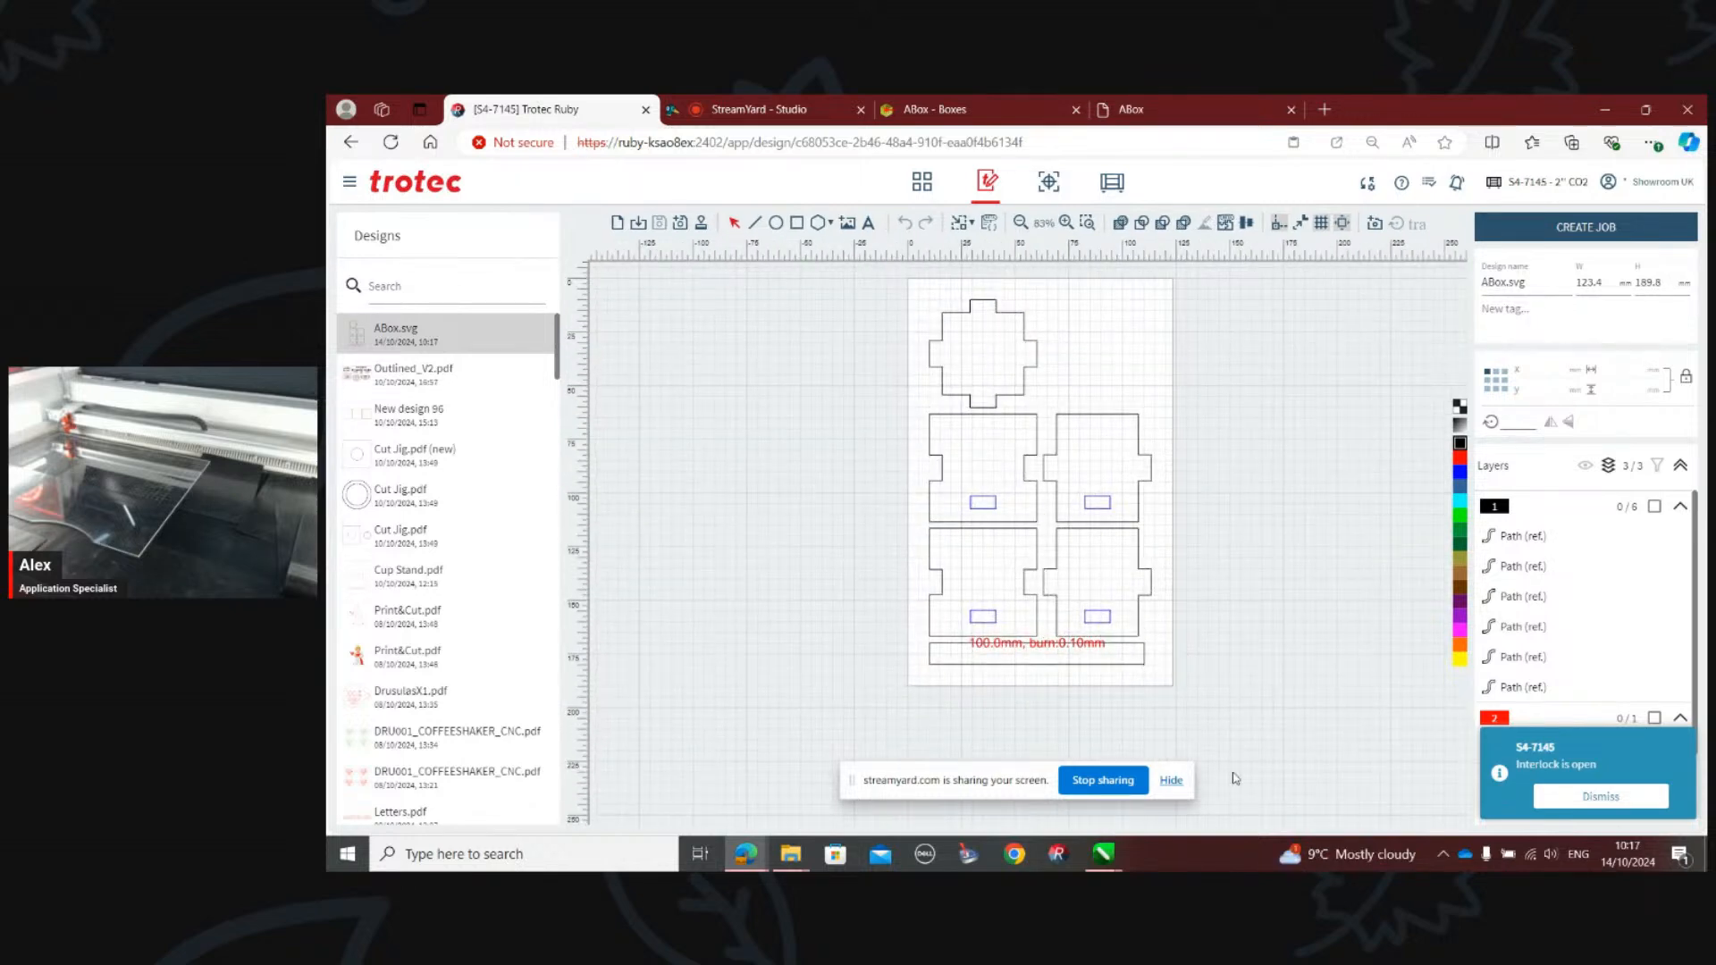
scroll(1171, 703, "up", 1)
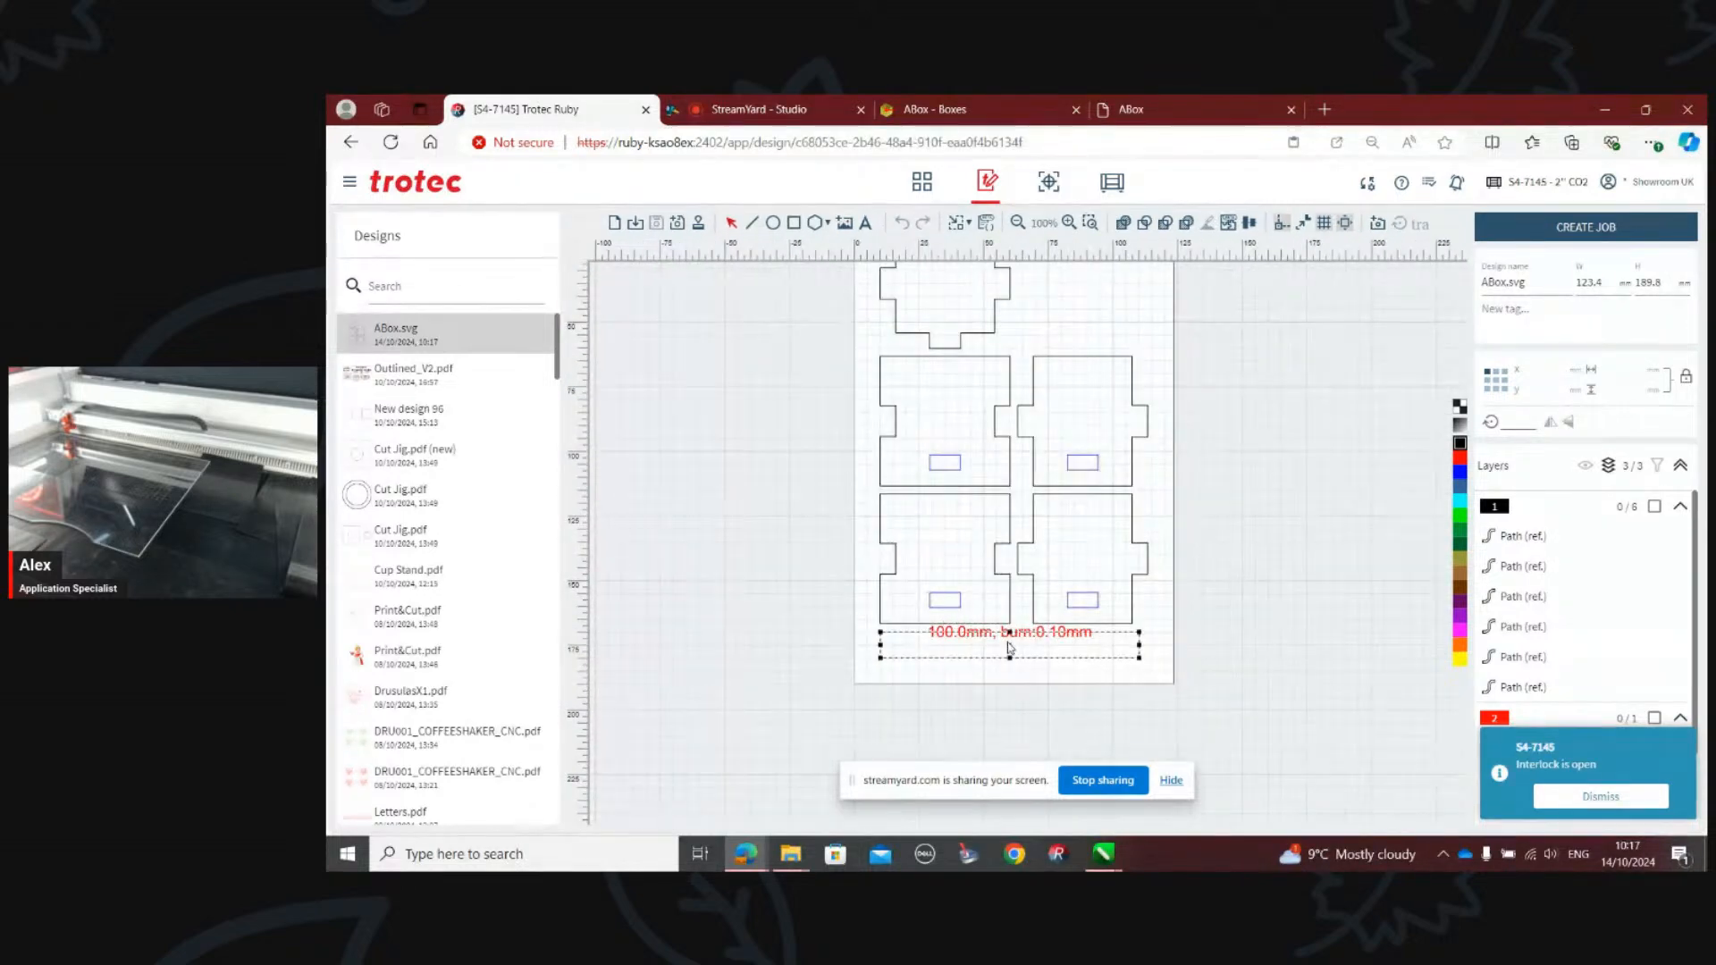
scroll(1010, 650, "down", 2)
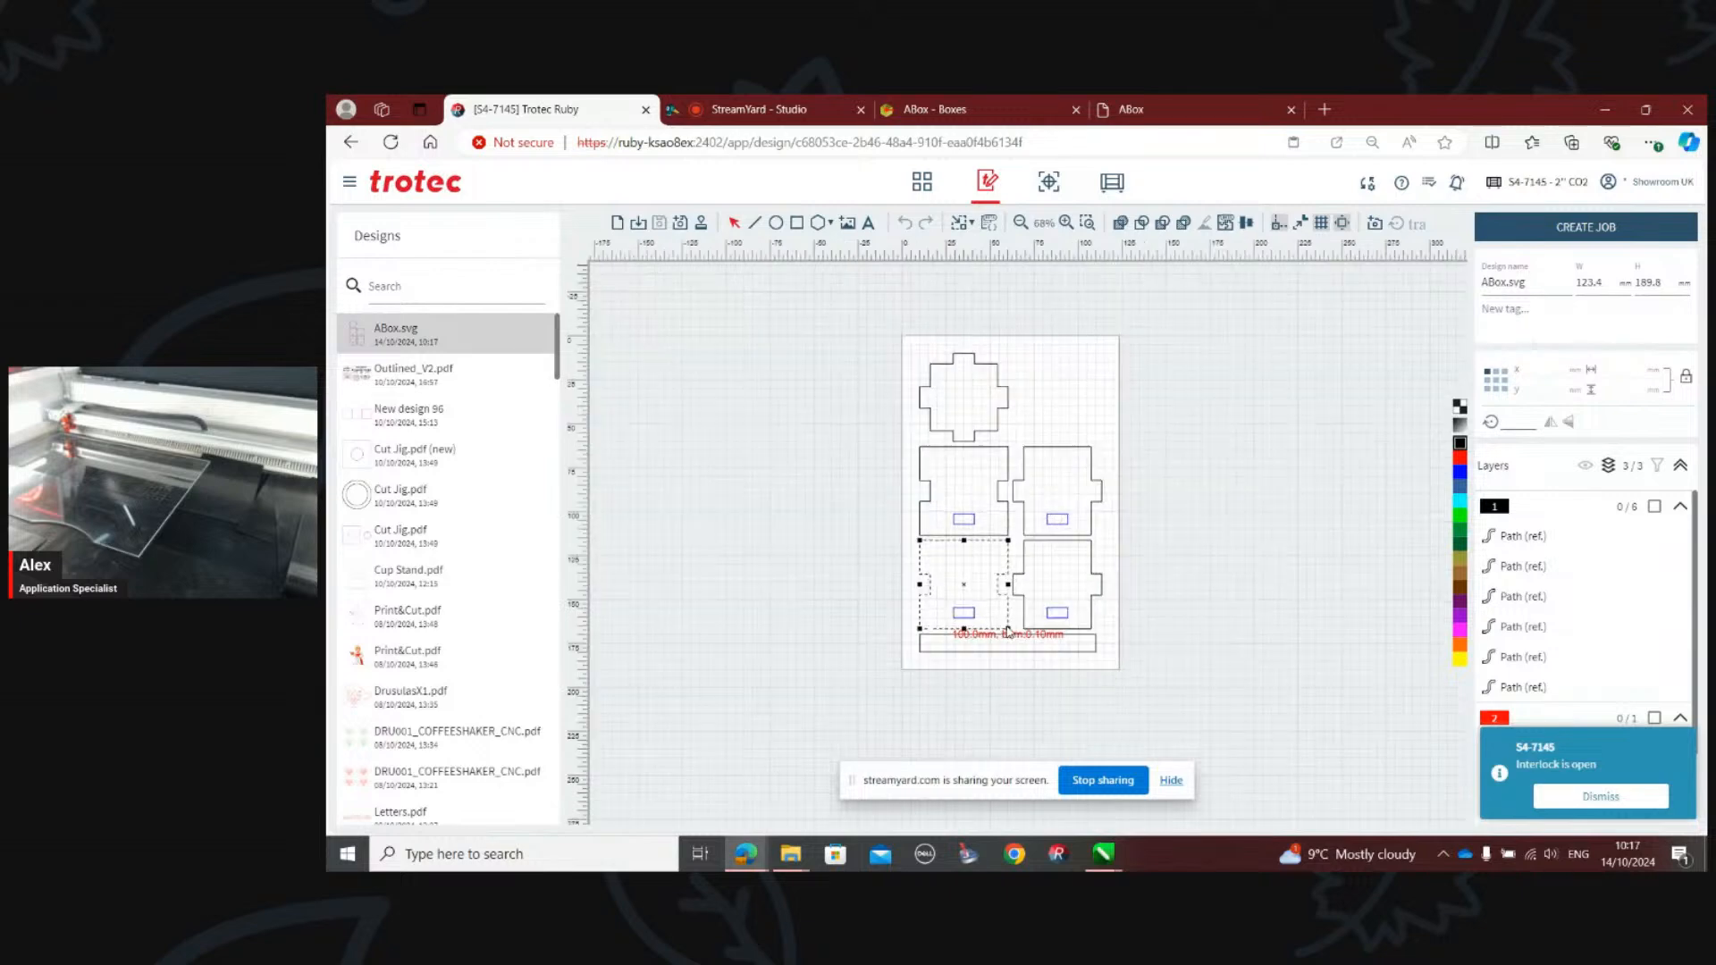
scroll(1008, 633, "up", 2)
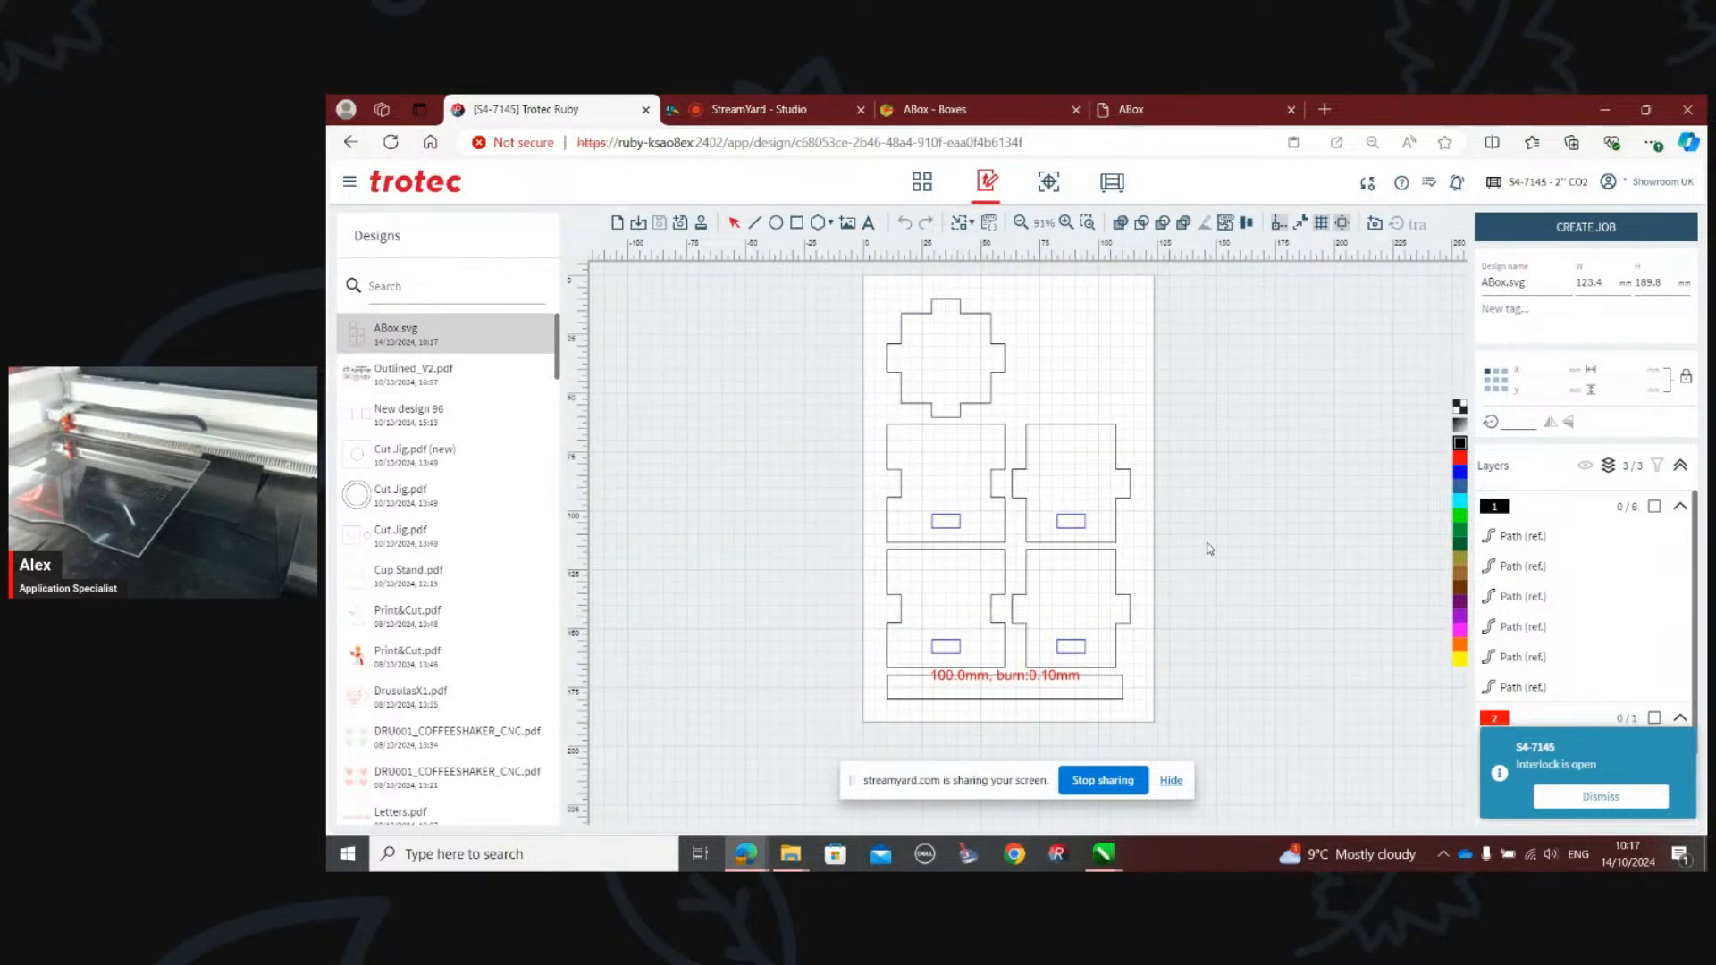
left_click(1078, 448)
left_click(1144, 564)
left_click(1006, 685)
scroll(1006, 679, "up", 1)
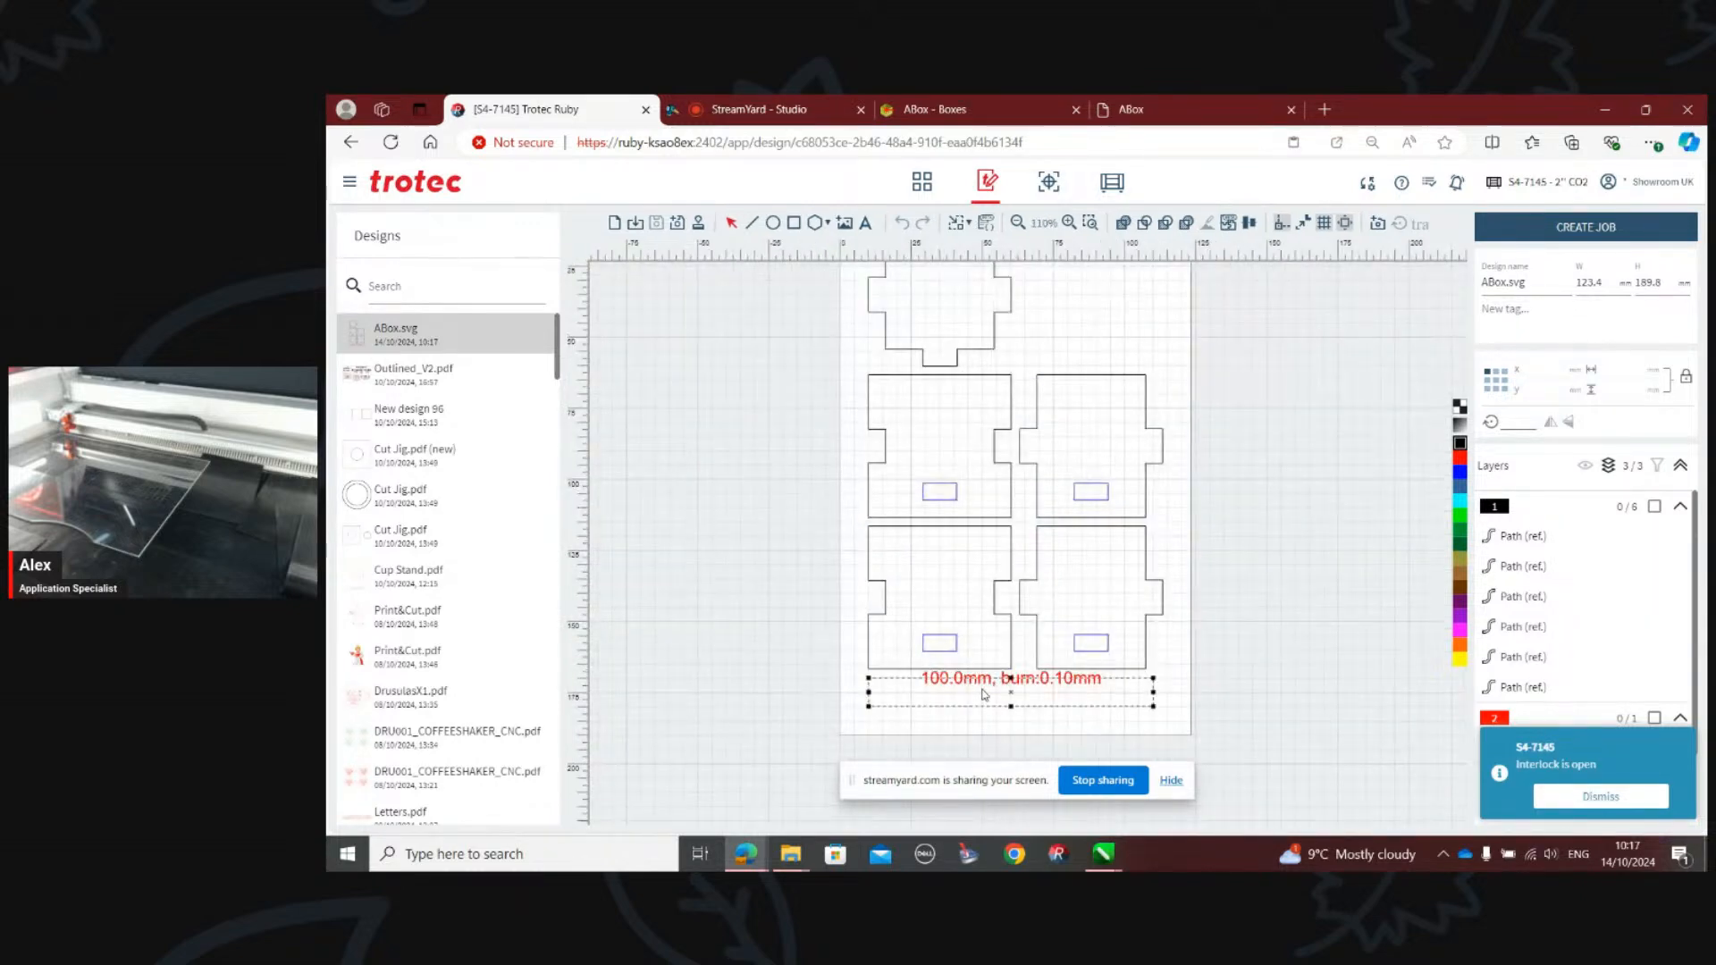
left_click(1068, 462)
scroll(1068, 461, "down", 3)
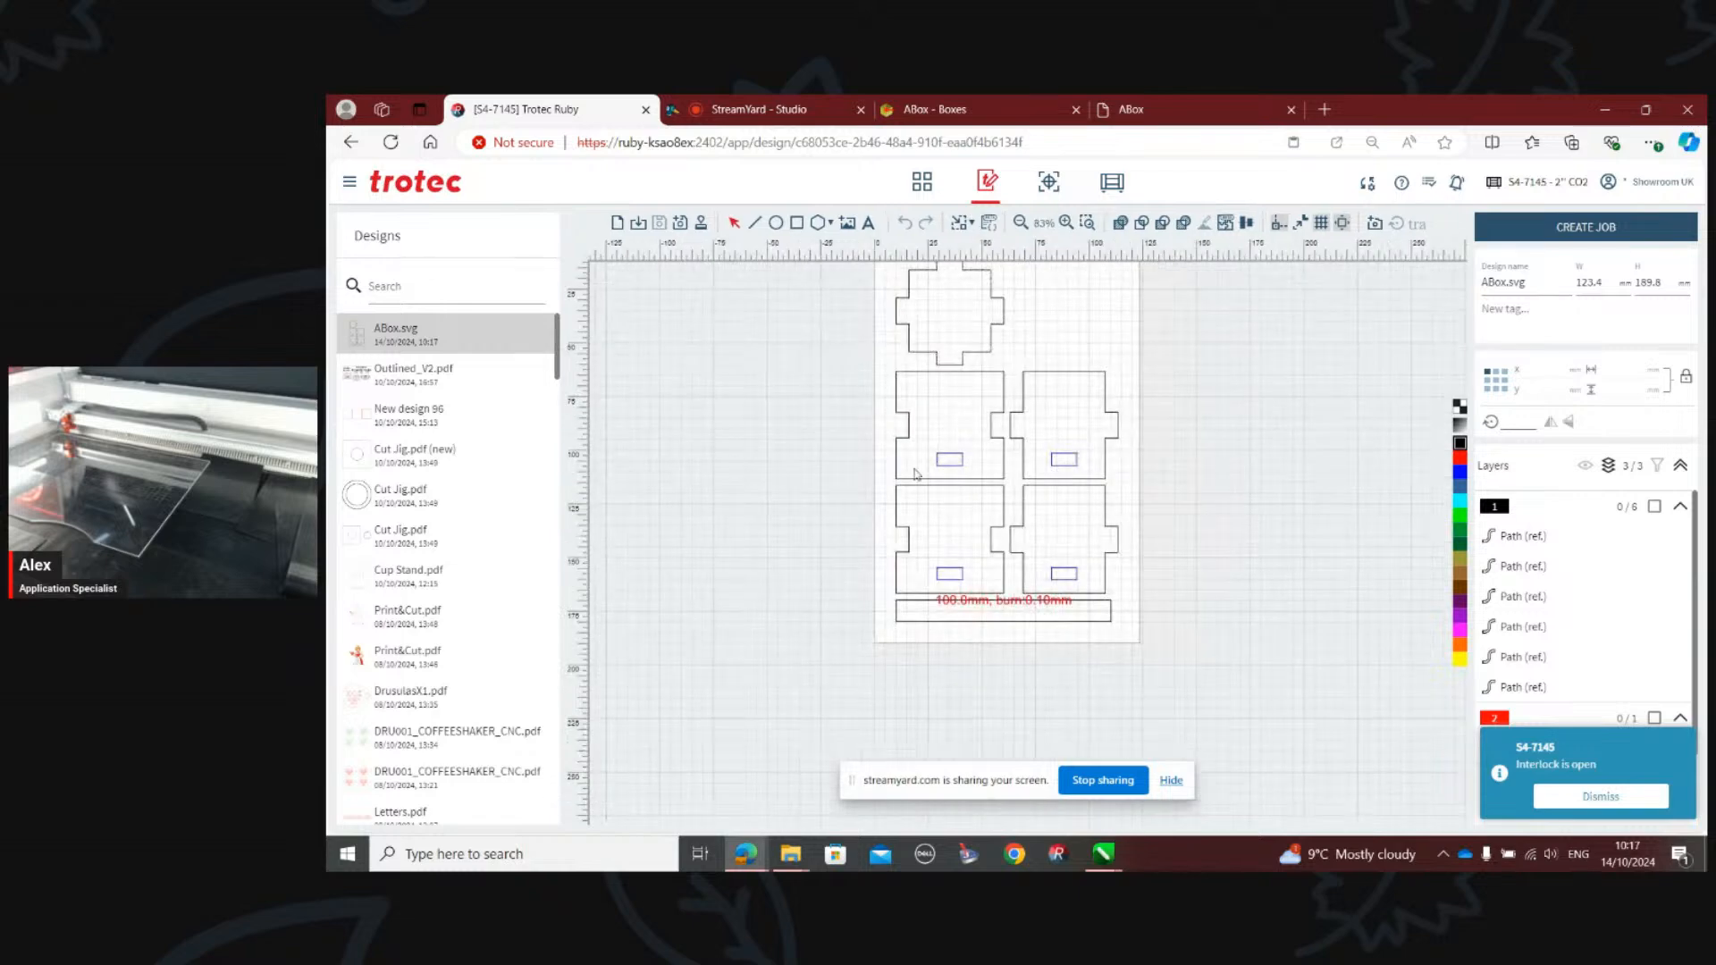
scroll(1025, 357, "up", 1)
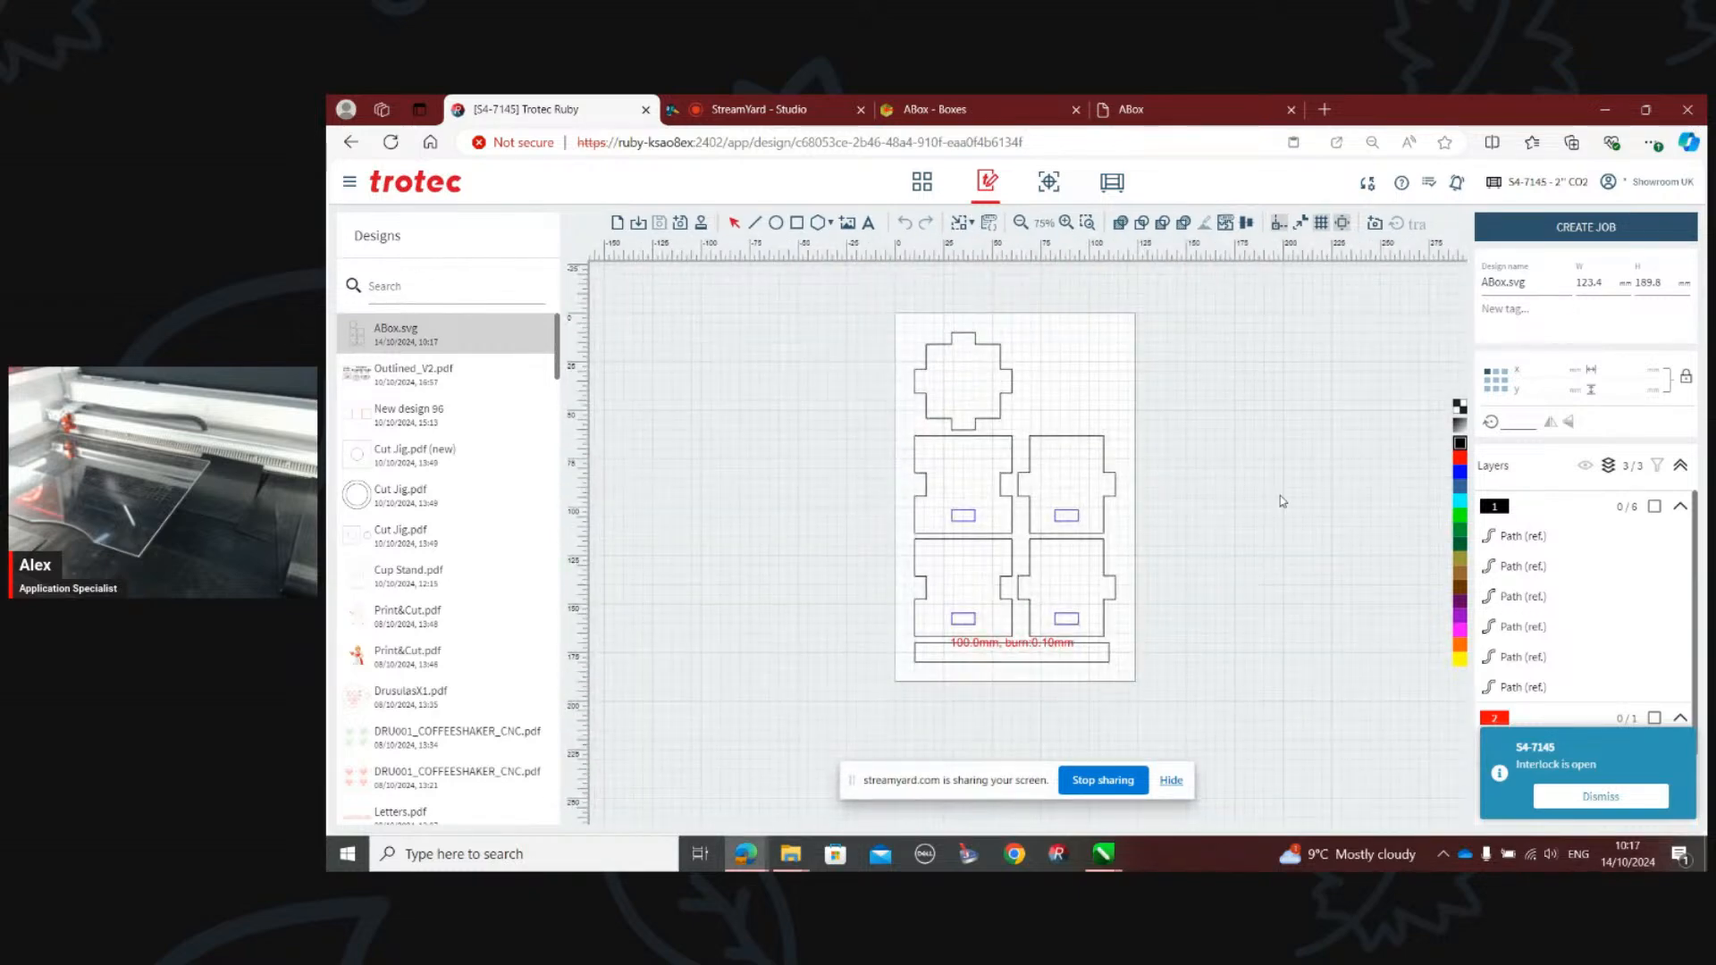
scroll(1694, 518, "down", 1)
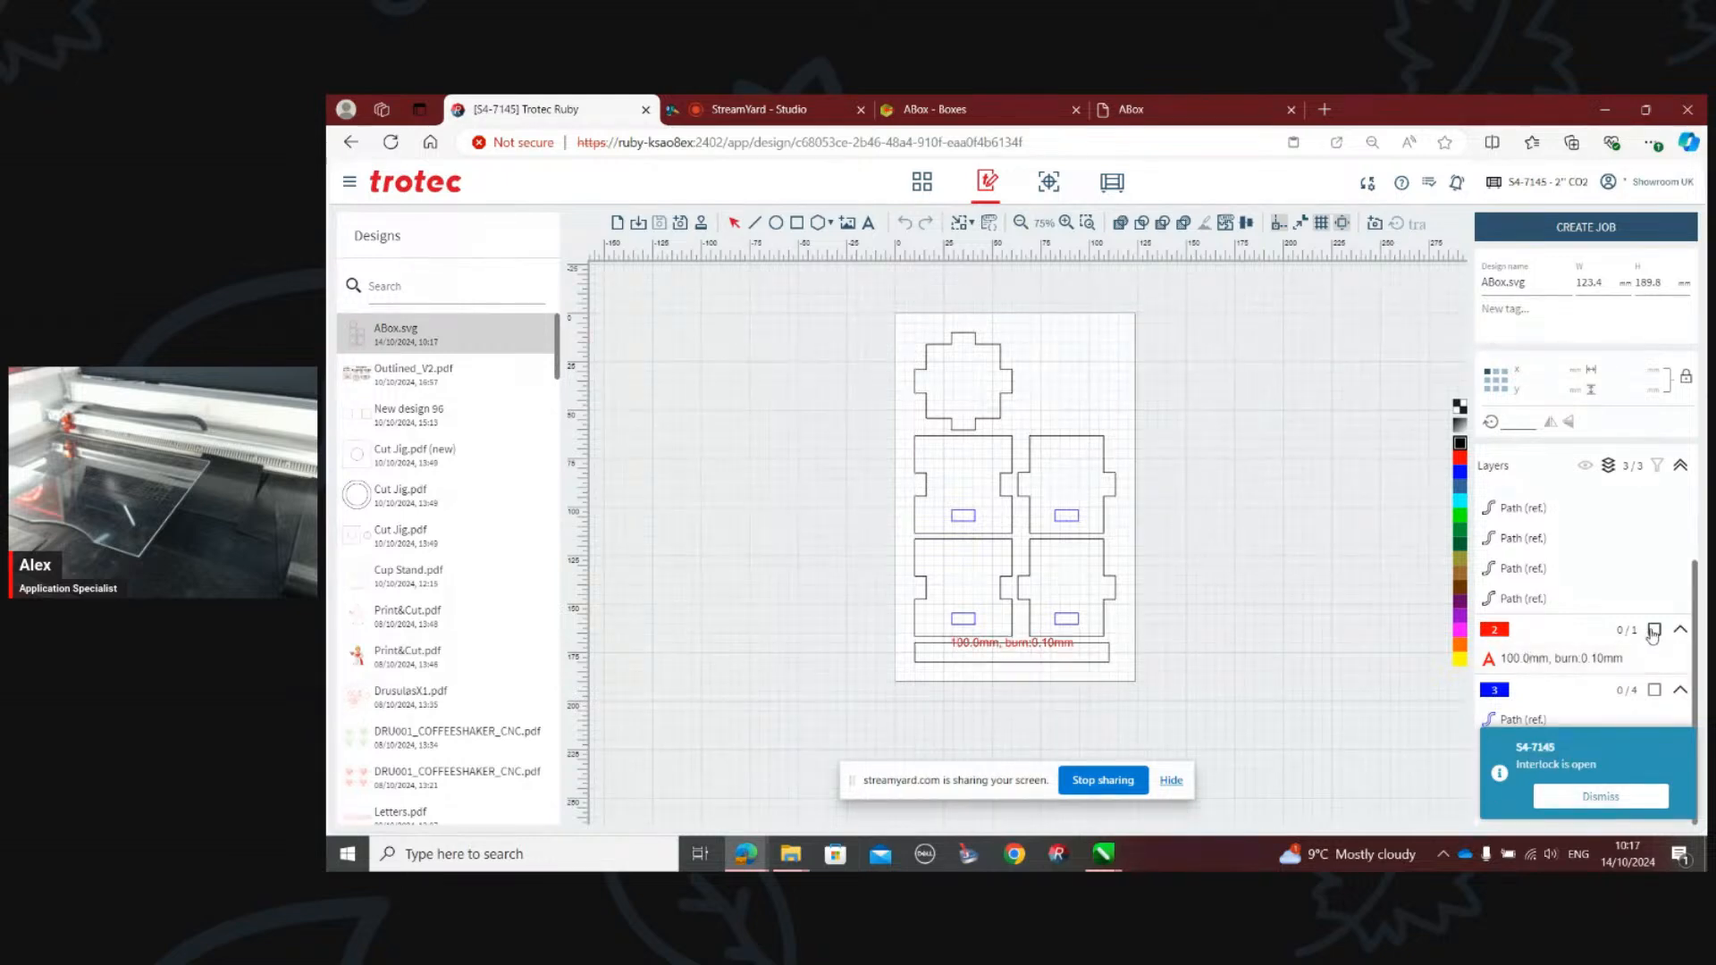
left_click(1571, 657)
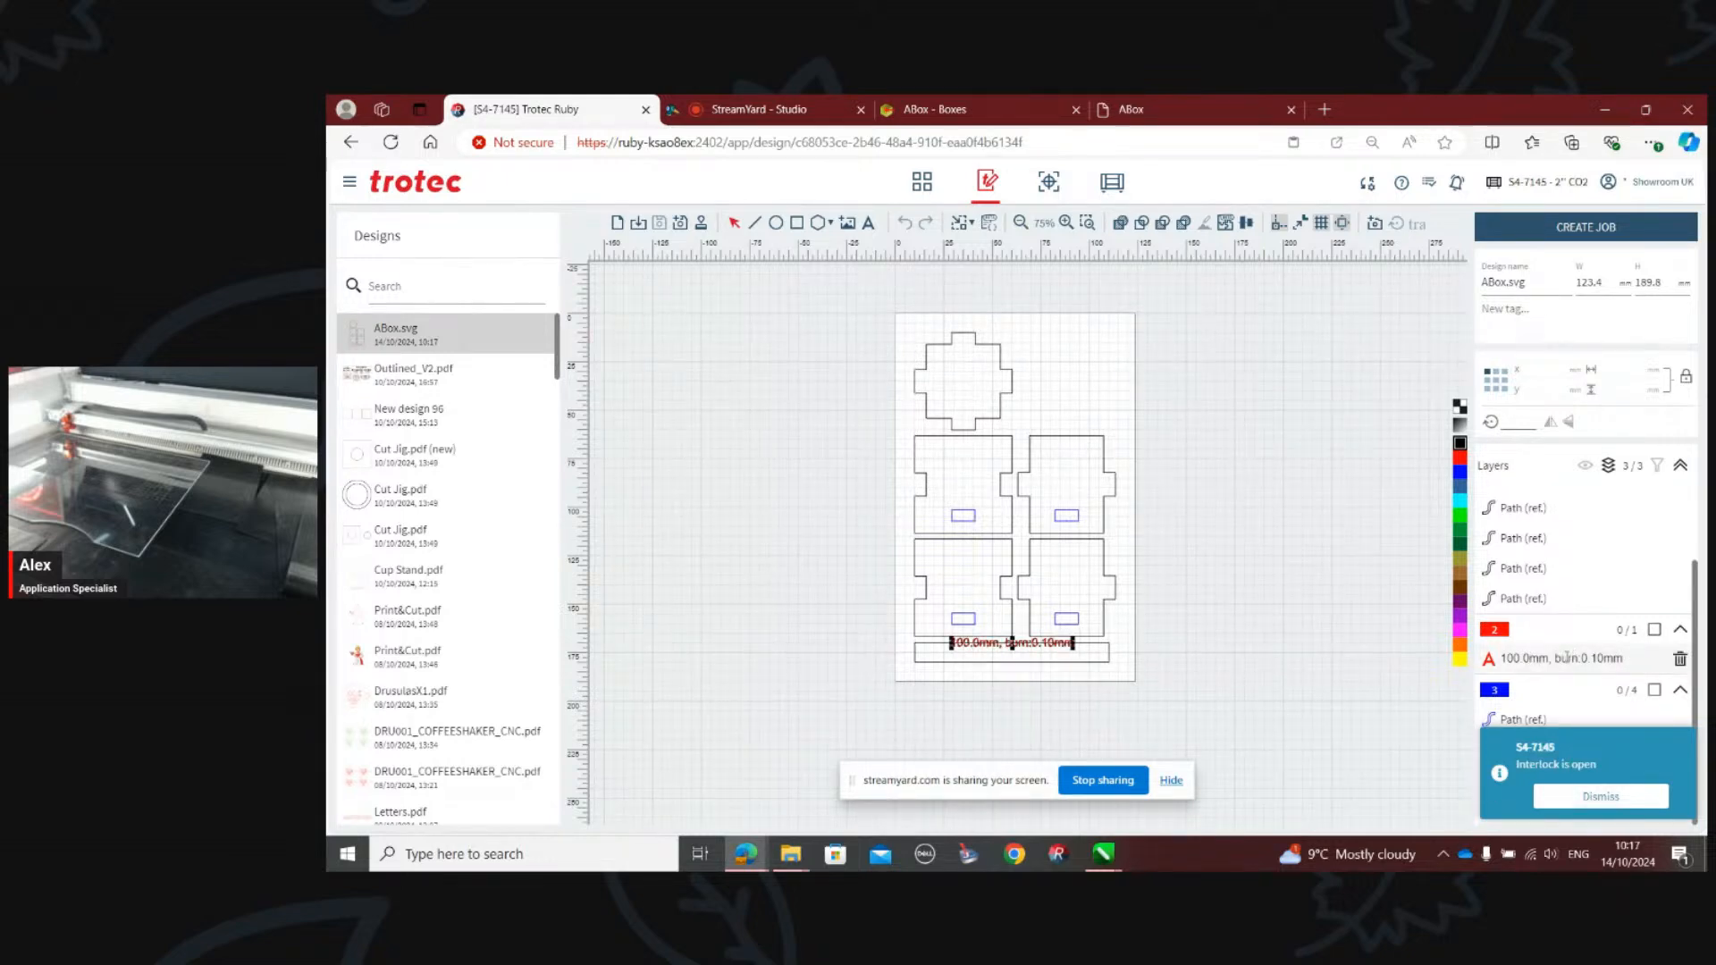
left_click(1048, 516)
Step: Delete the '100.0mm, burn 0.10mm' reference label from the design
left_click(975, 465)
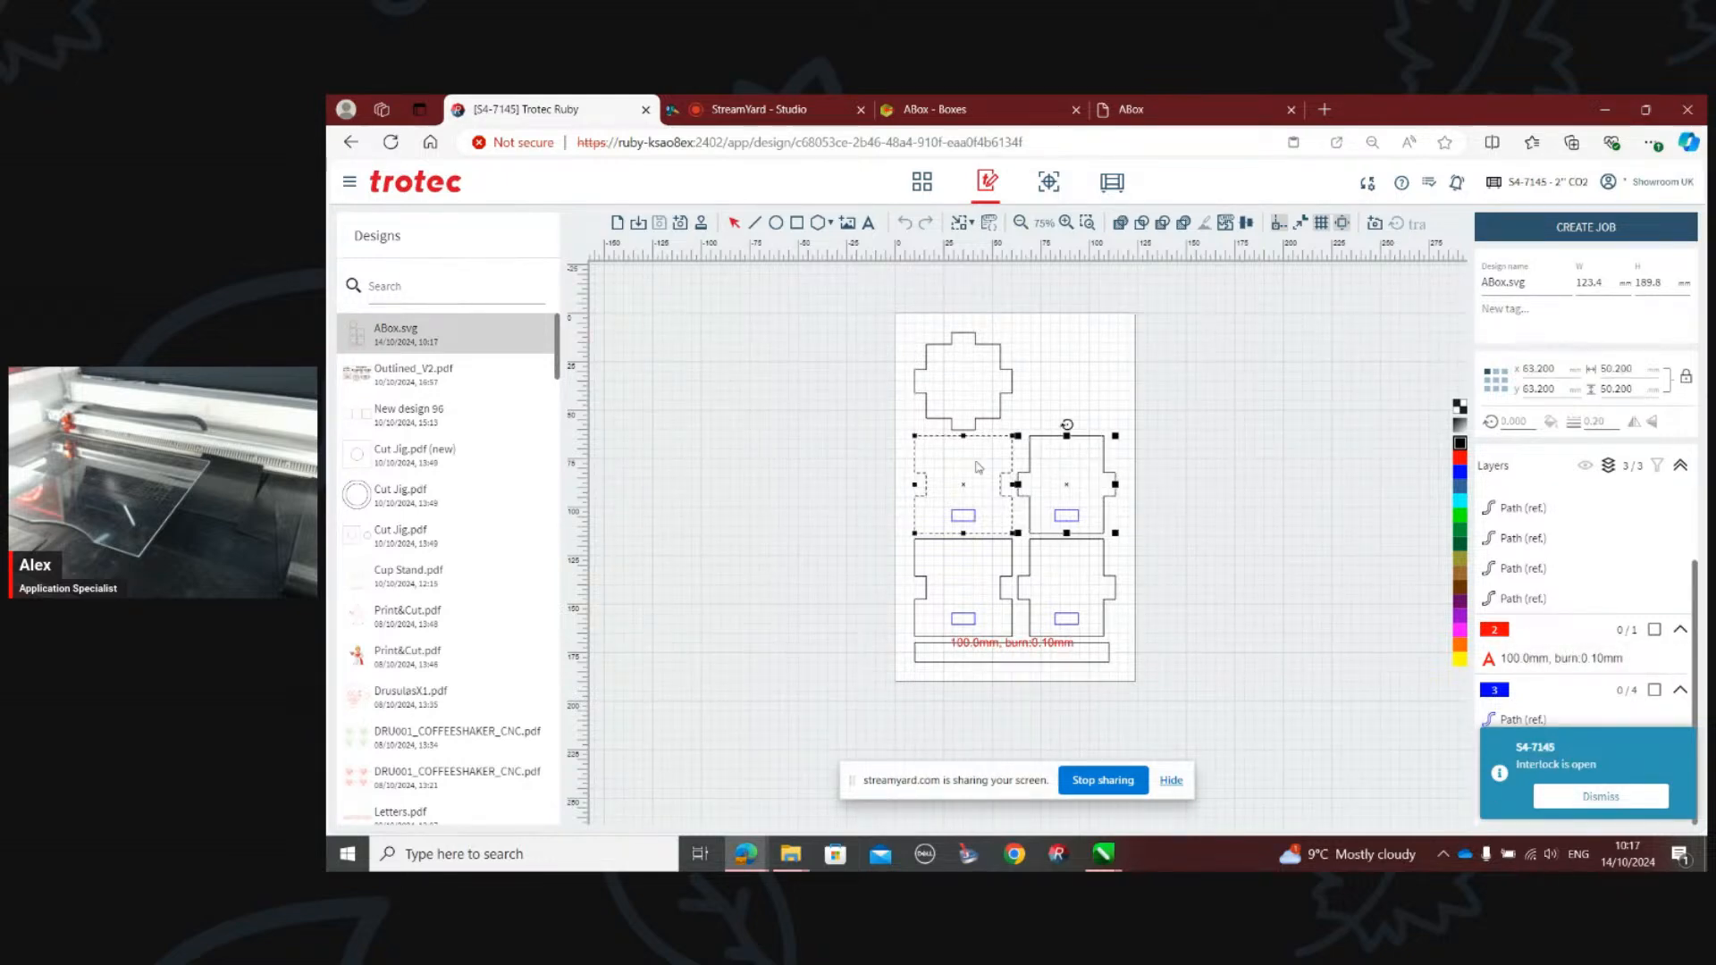
left_click(966, 387)
left_click(1276, 515)
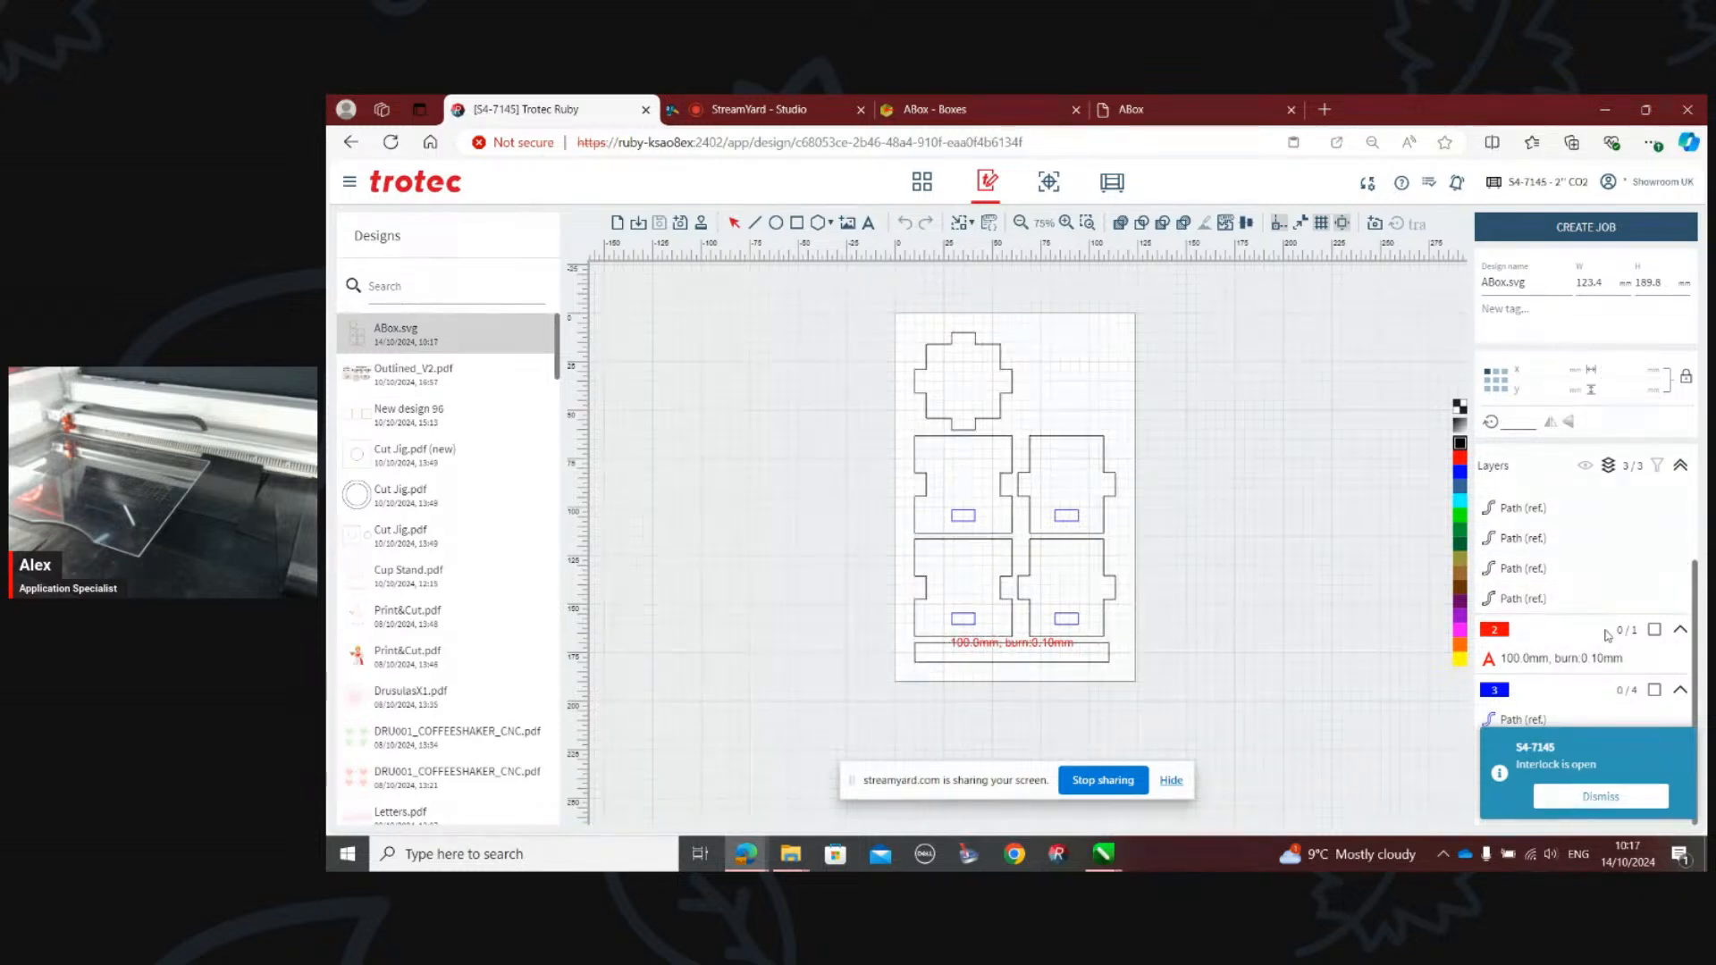
scroll(1623, 661, "up", 2)
scroll(1627, 673, "down", 1)
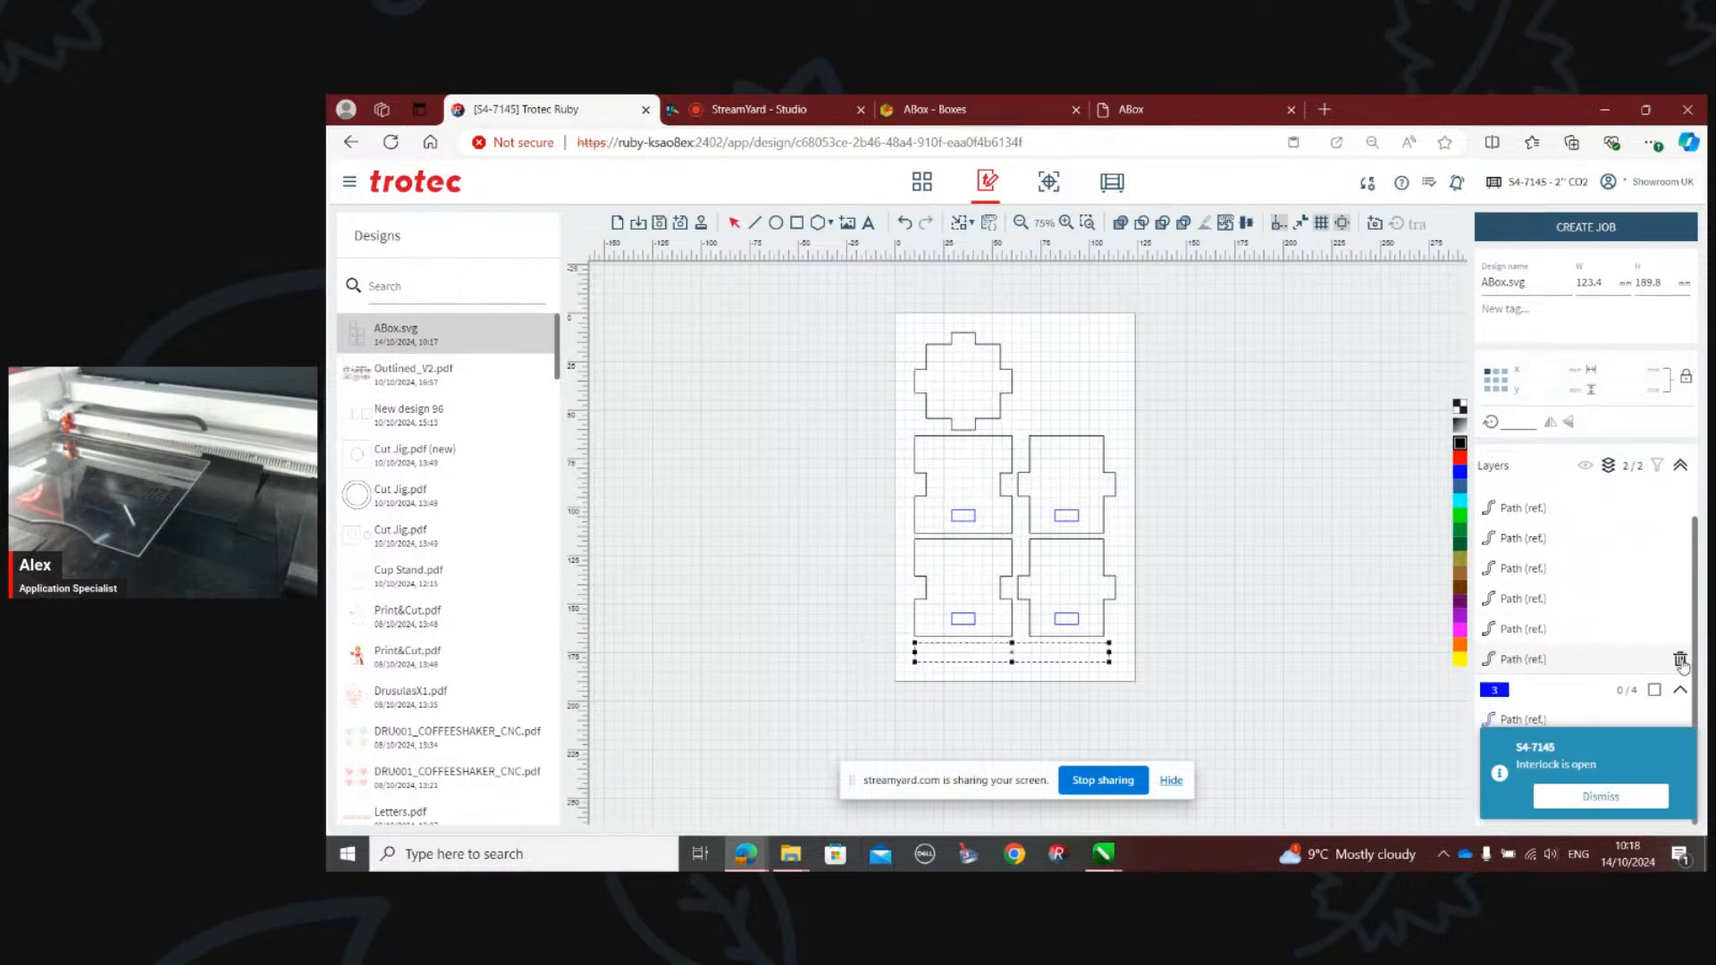
left_click(1680, 660)
Step: Move layer 1's six panels and layer 3's four rectangles onto the red layer
scroll(1626, 594, "up", 2)
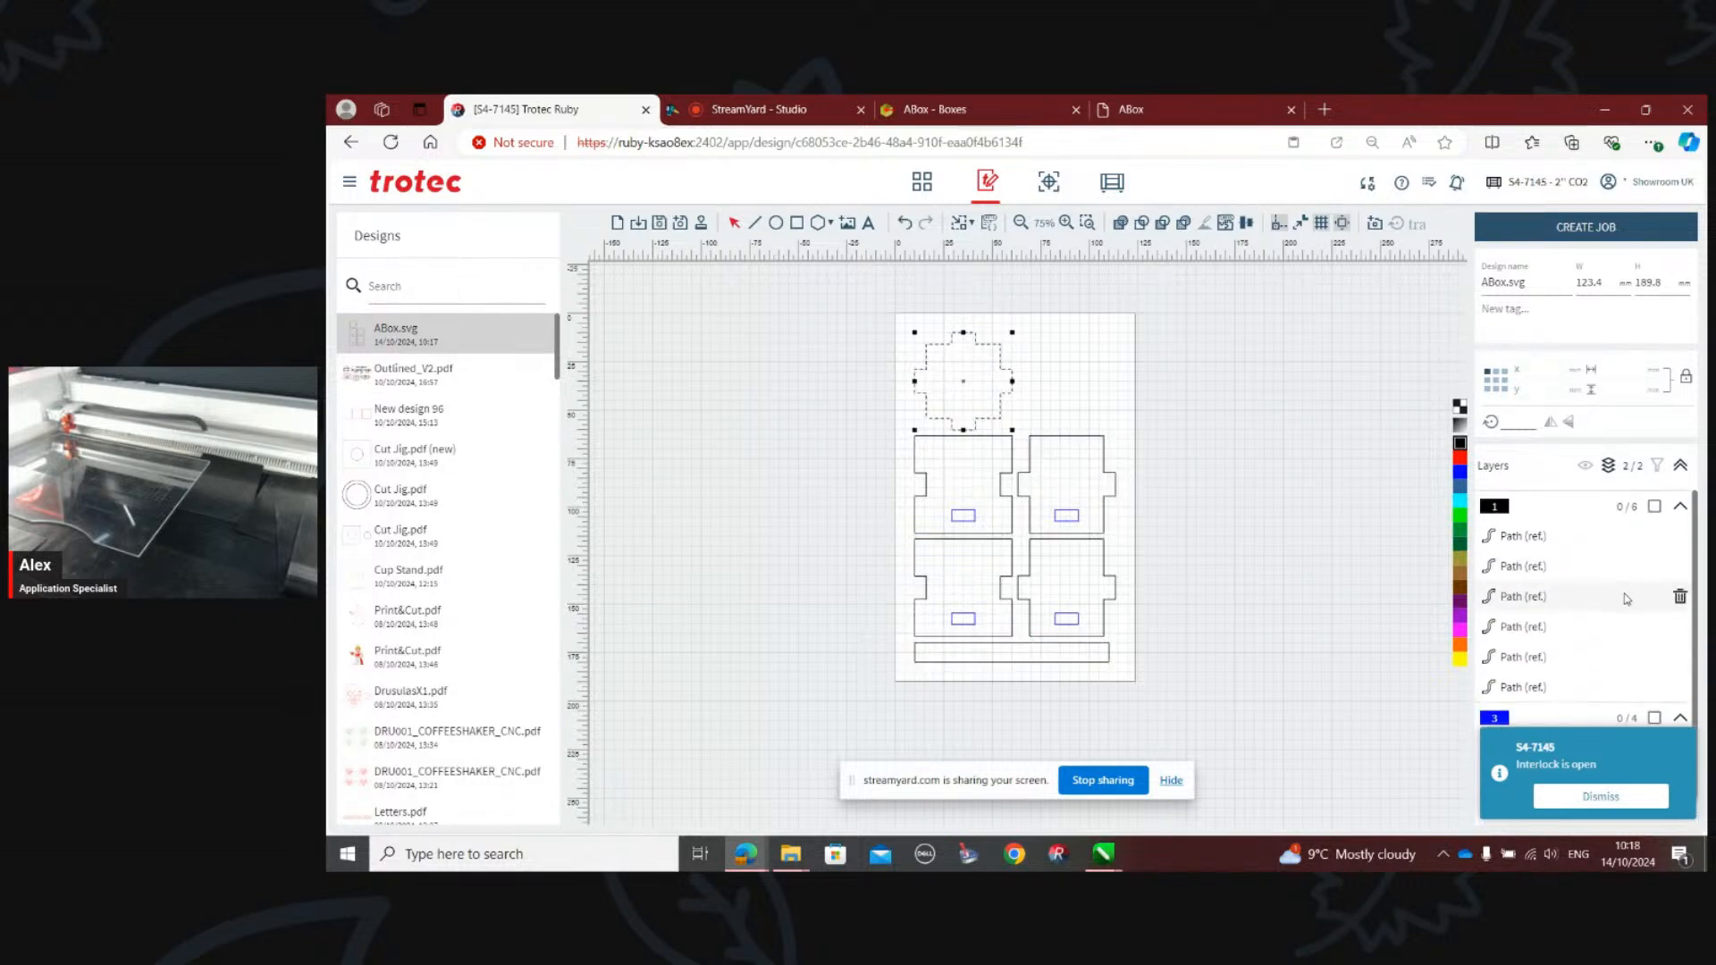
left_click(1654, 508)
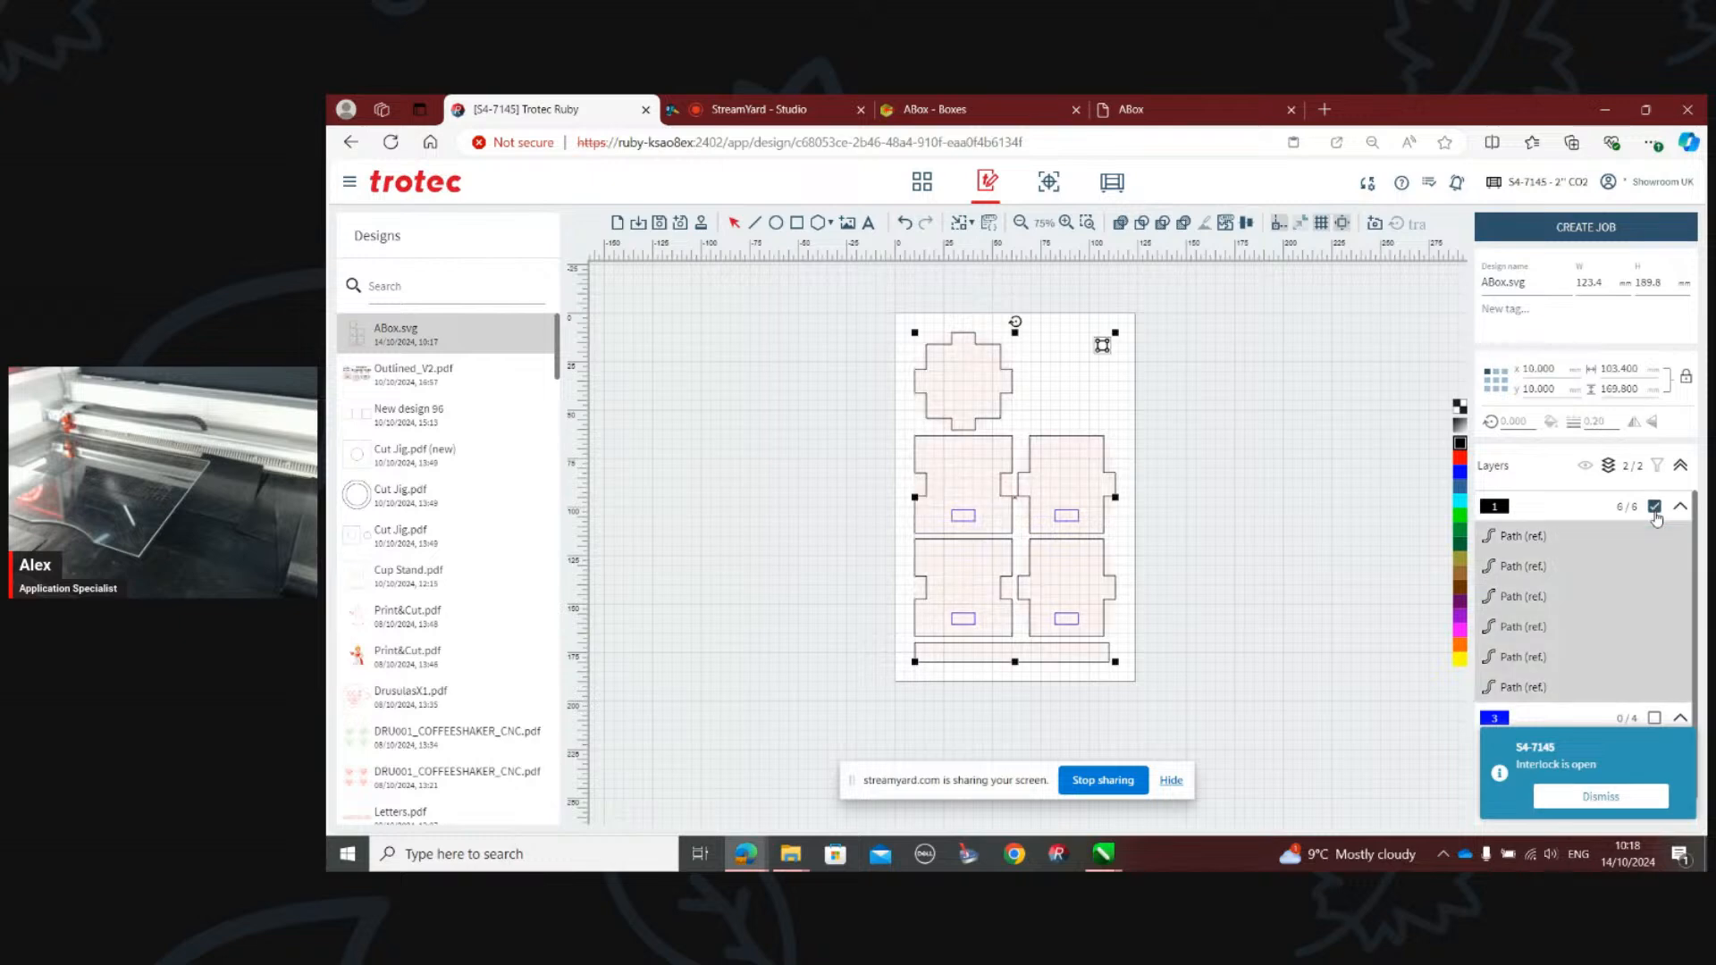
left_click(1460, 459)
left_click(1317, 517)
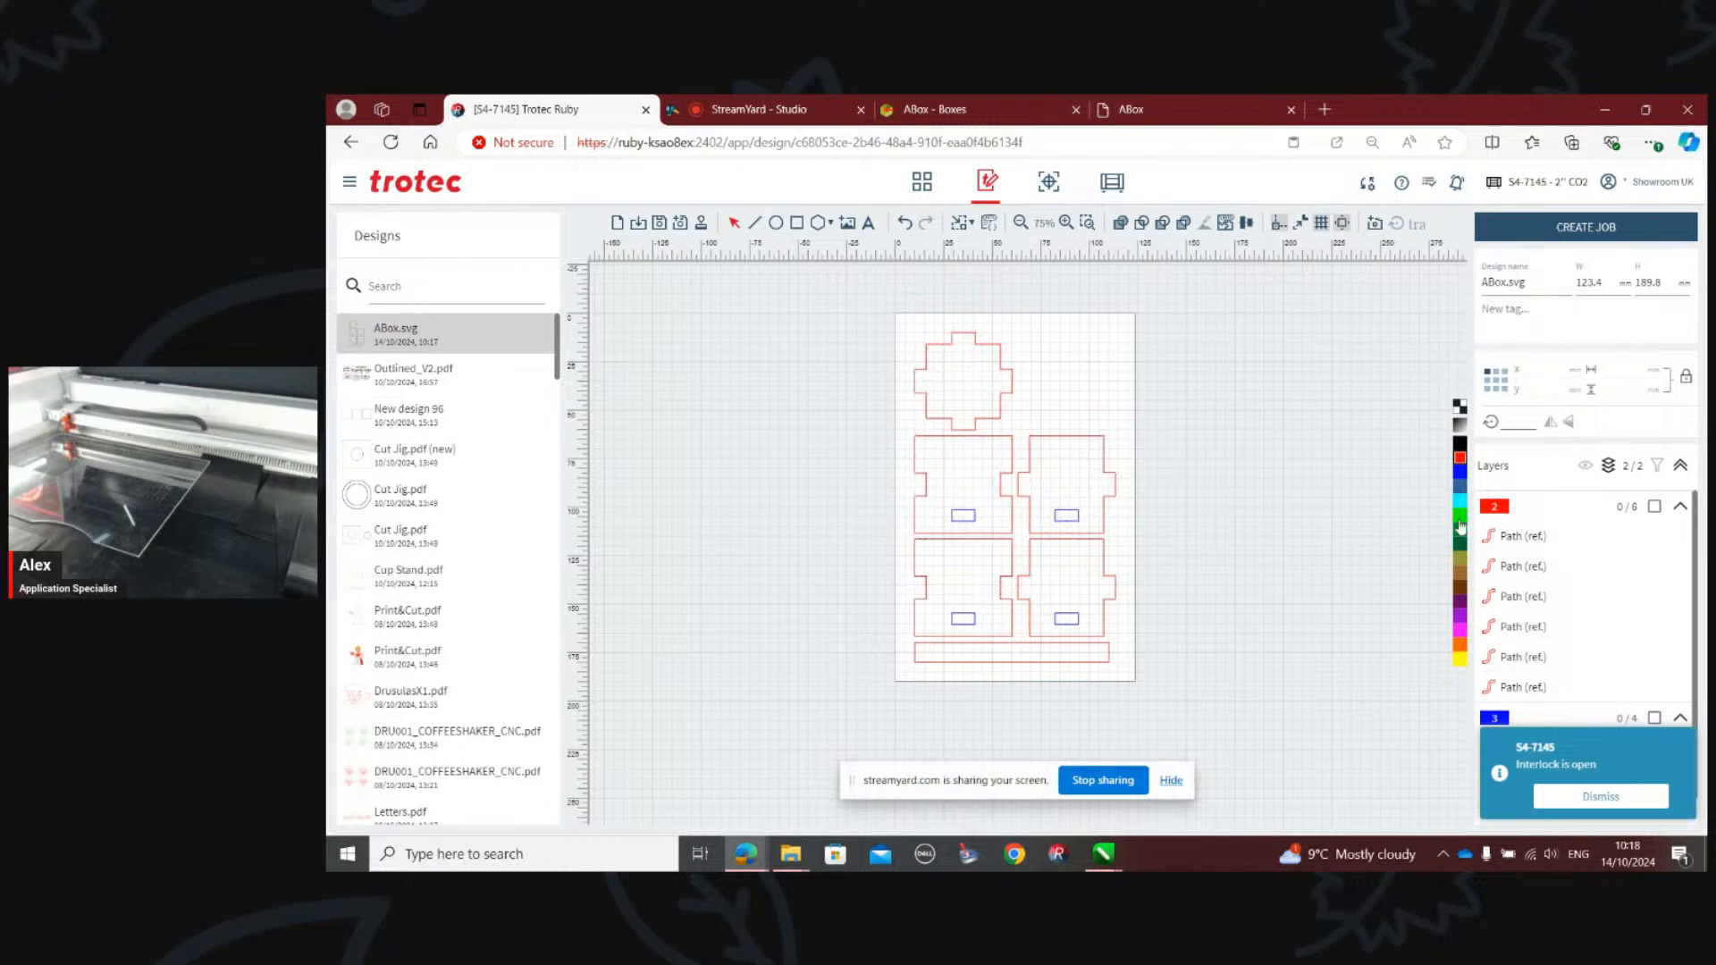
left_click(1655, 718)
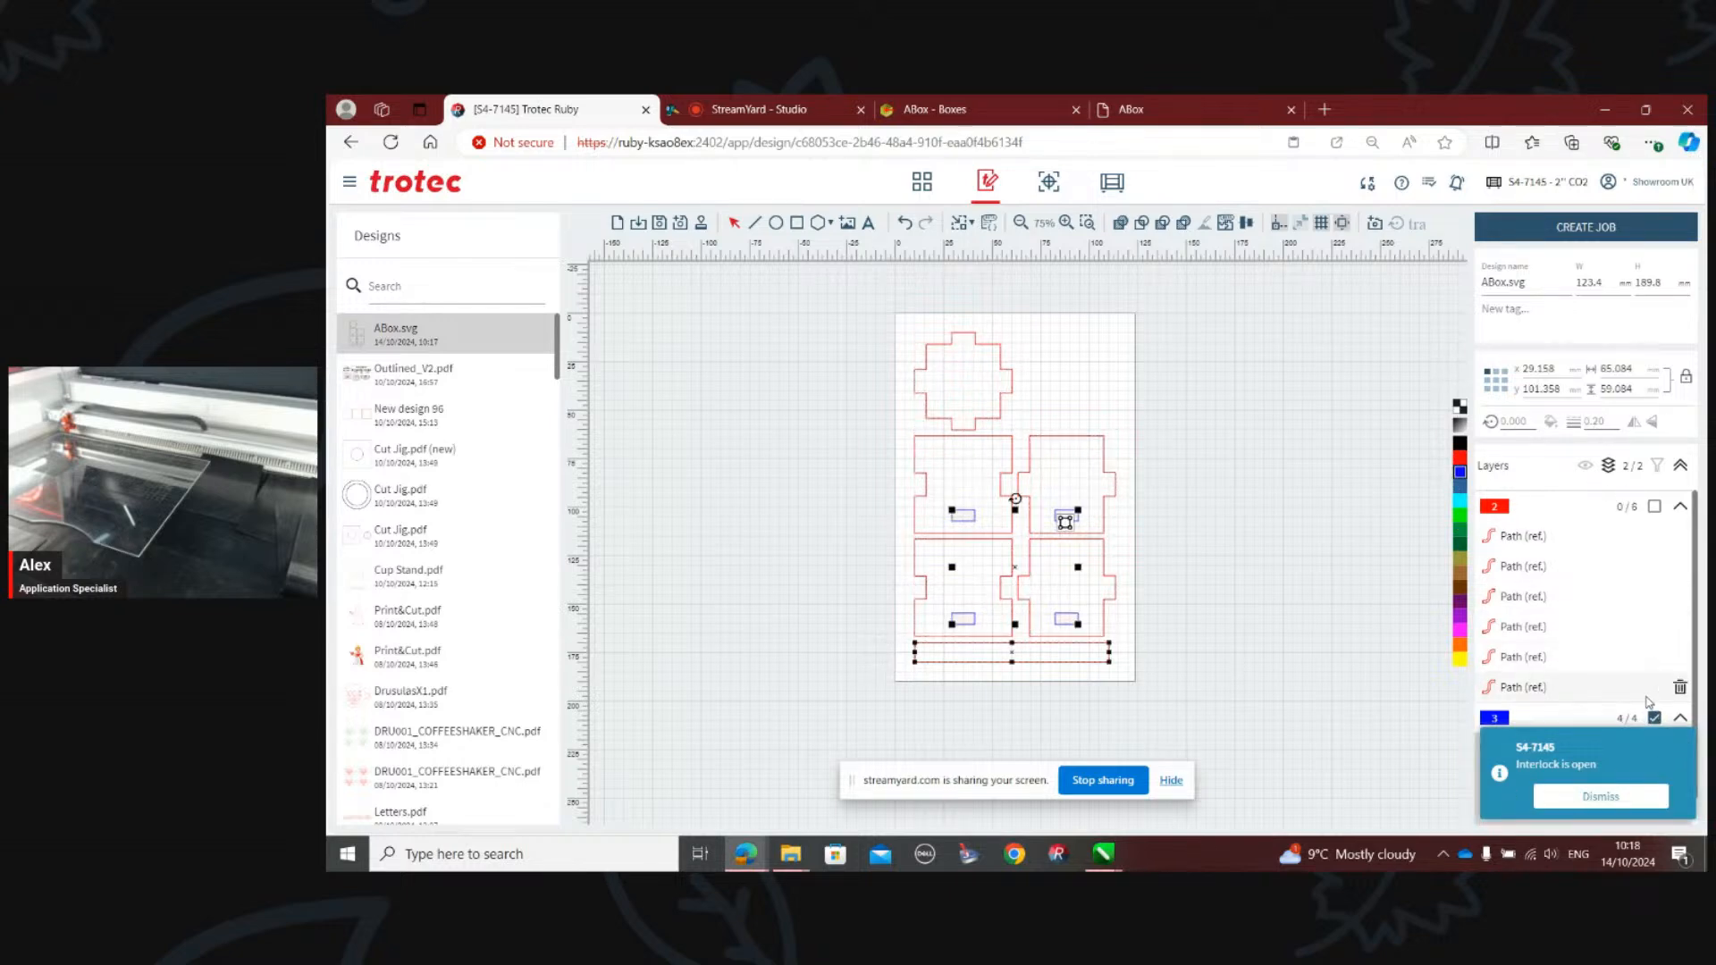
left_click(1459, 461)
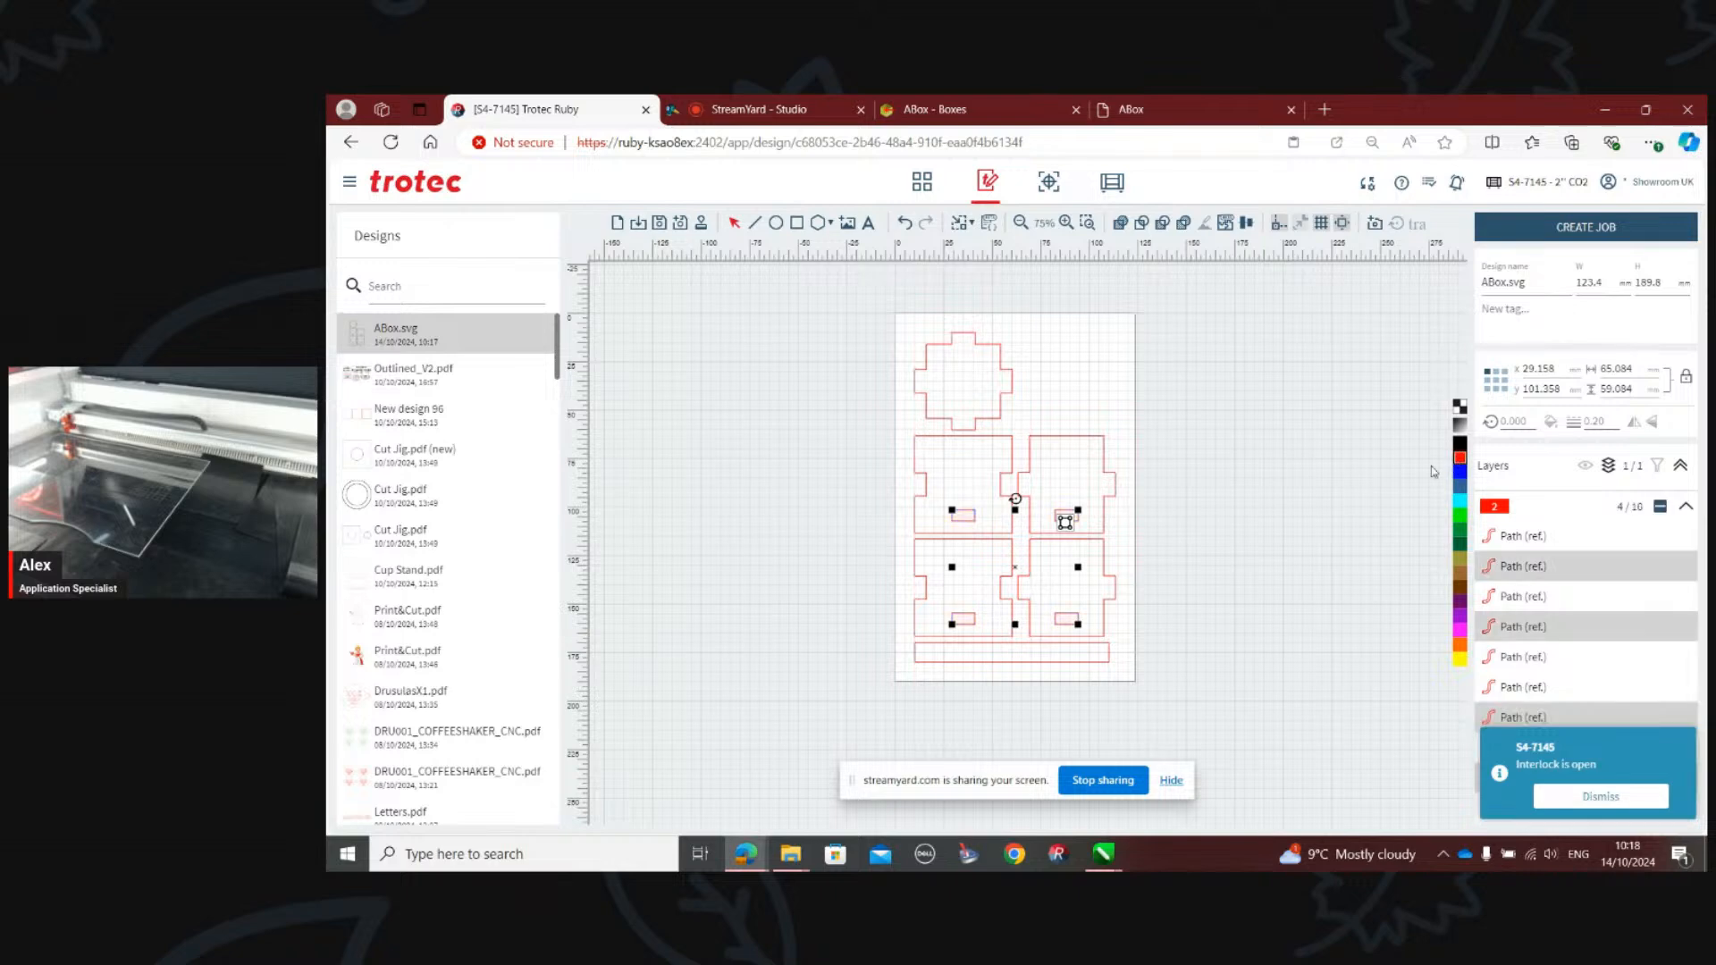
left_click(1356, 498)
left_click(1684, 509)
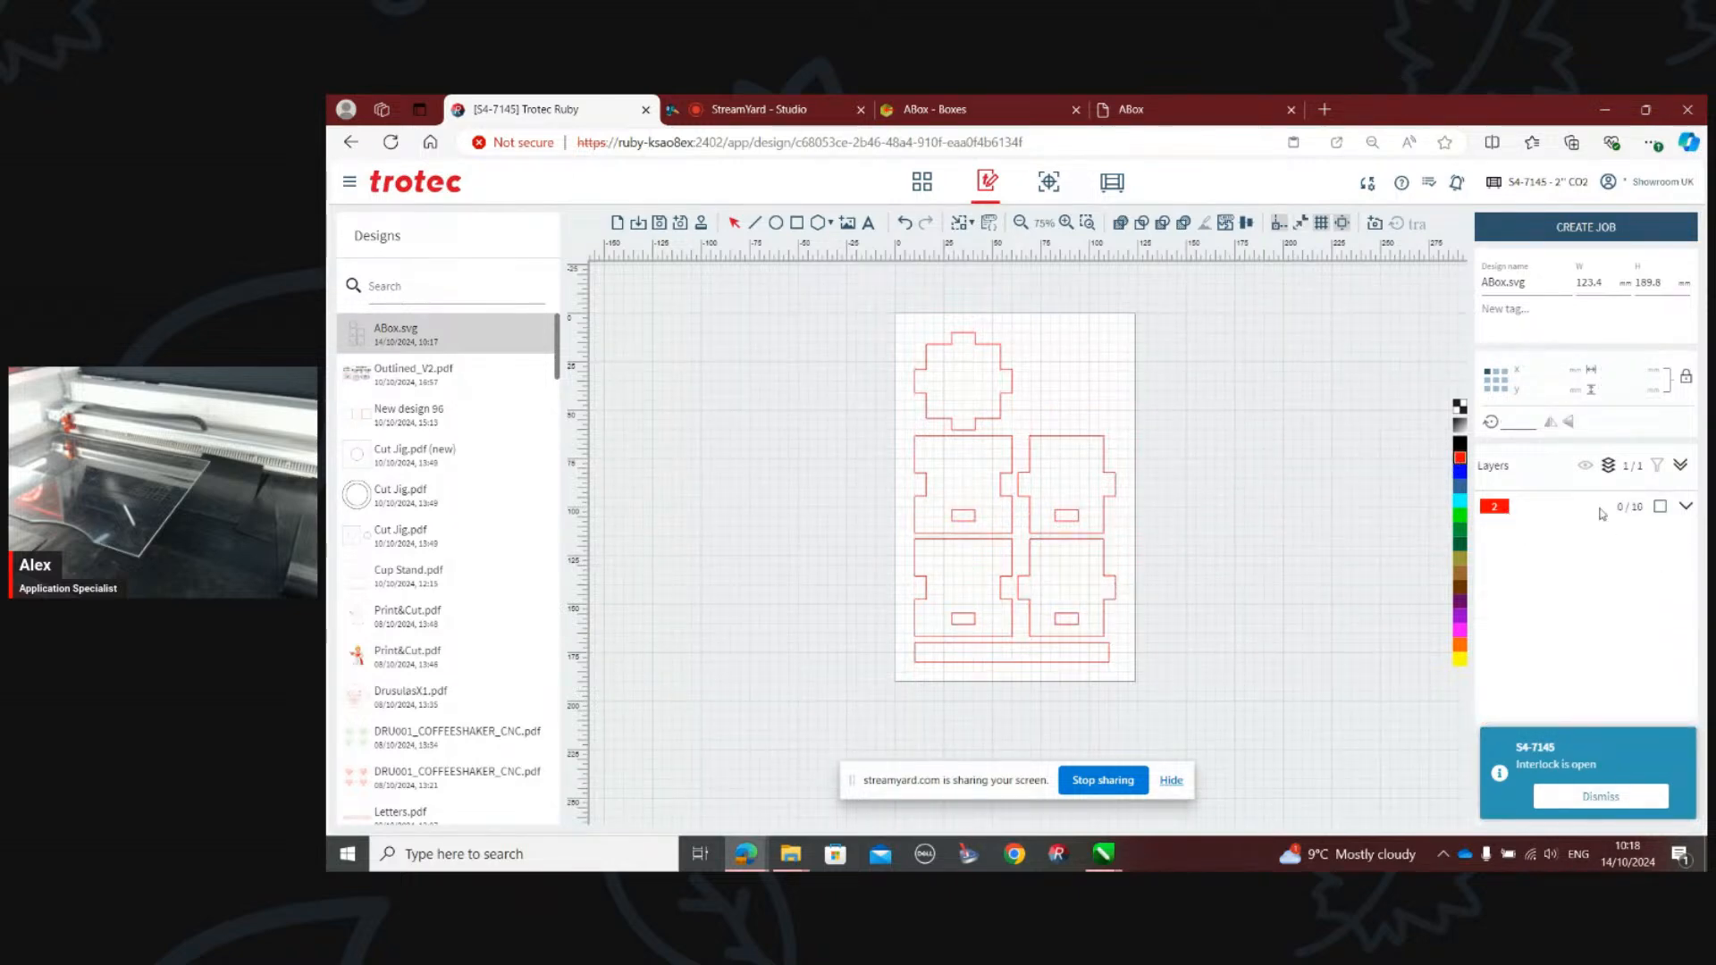
scroll(1011, 348, "up", 6)
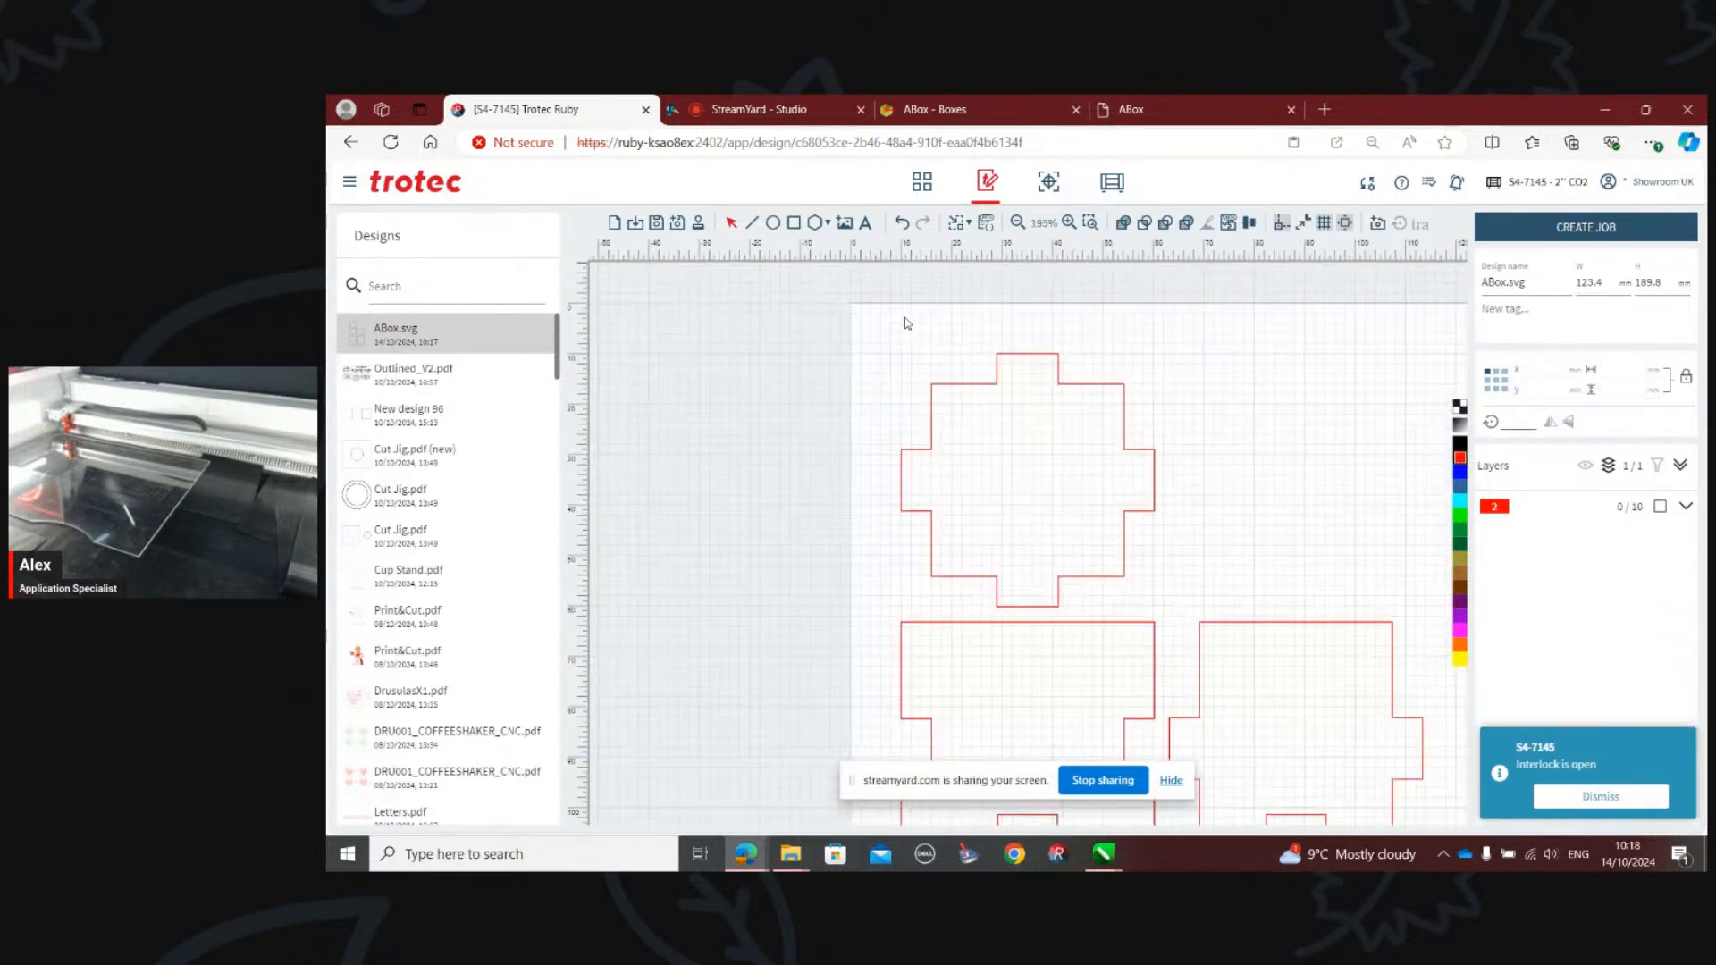
scroll(813, 393, "down", 8)
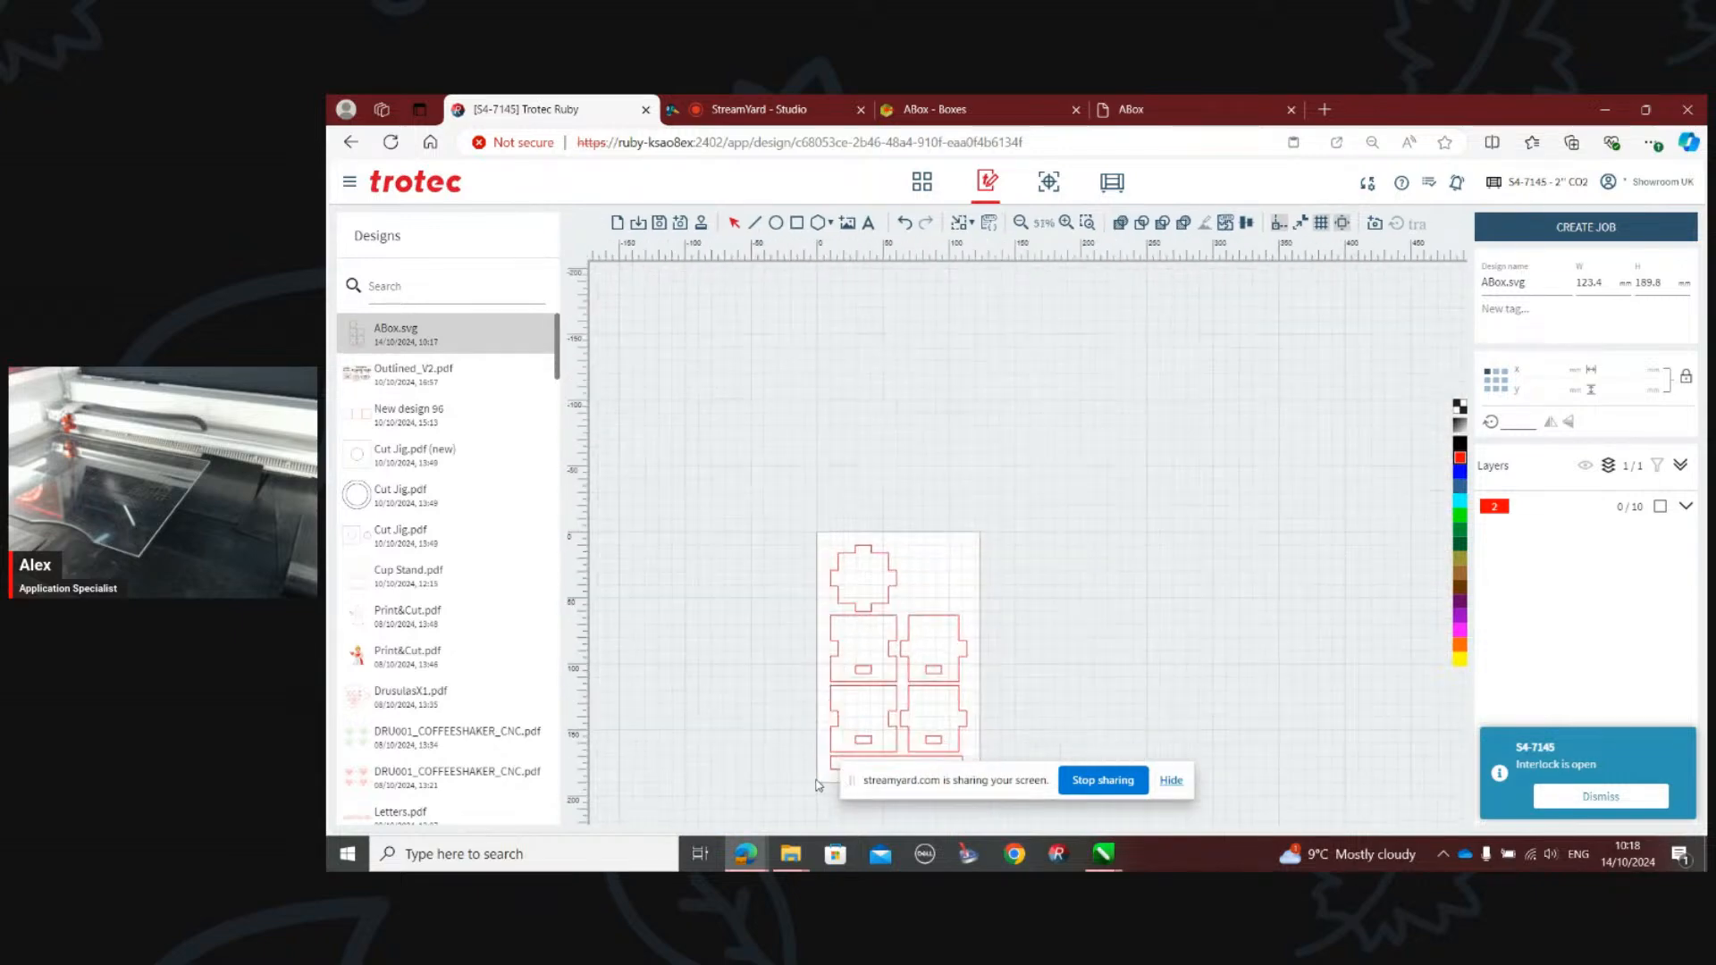
scroll(838, 758, "up", 5)
scroll(797, 567, "down", 4)
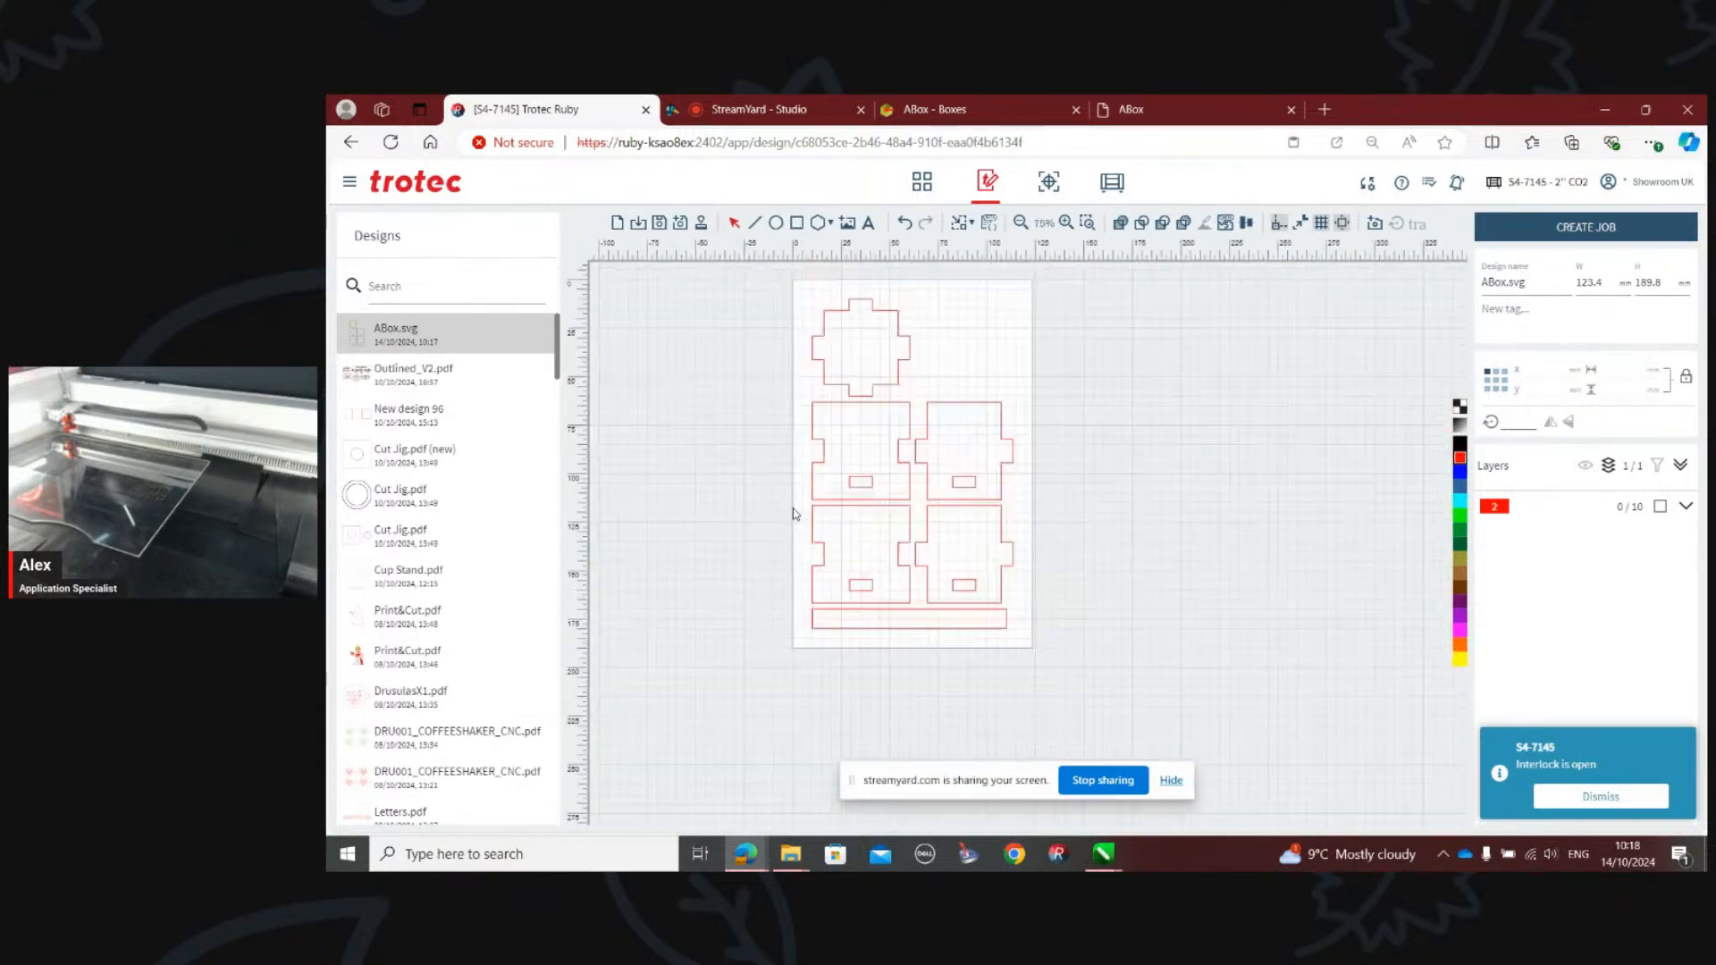
scroll(748, 311, "up", 4)
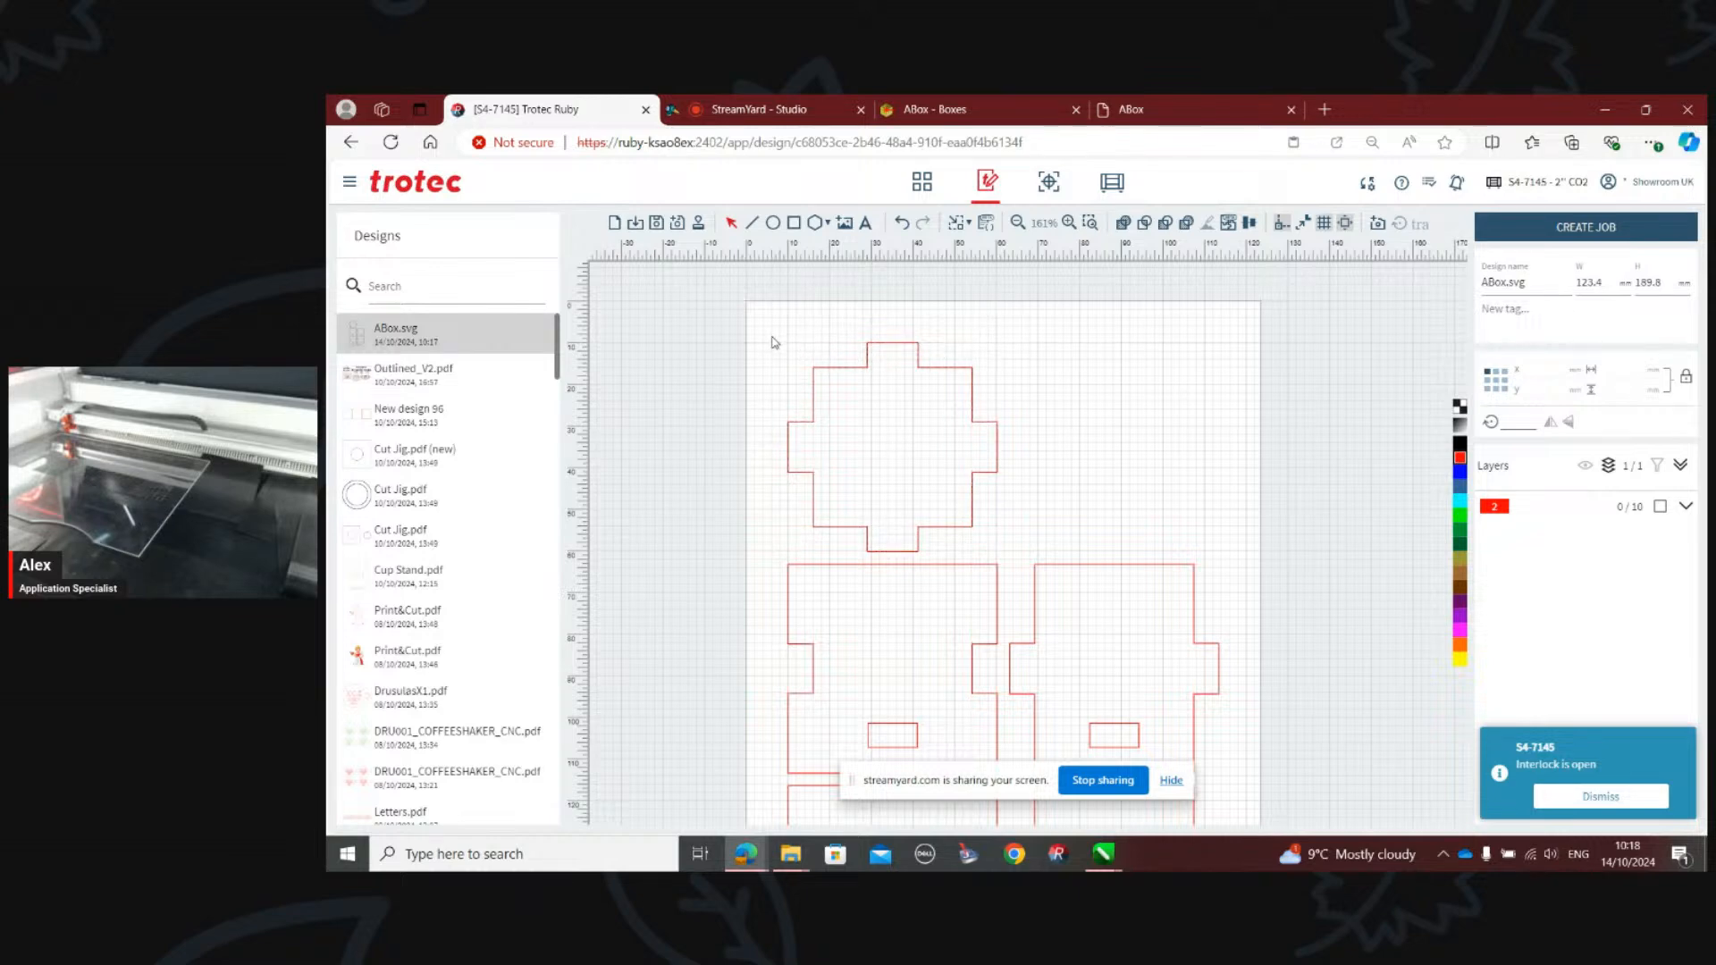
left_click(957, 227)
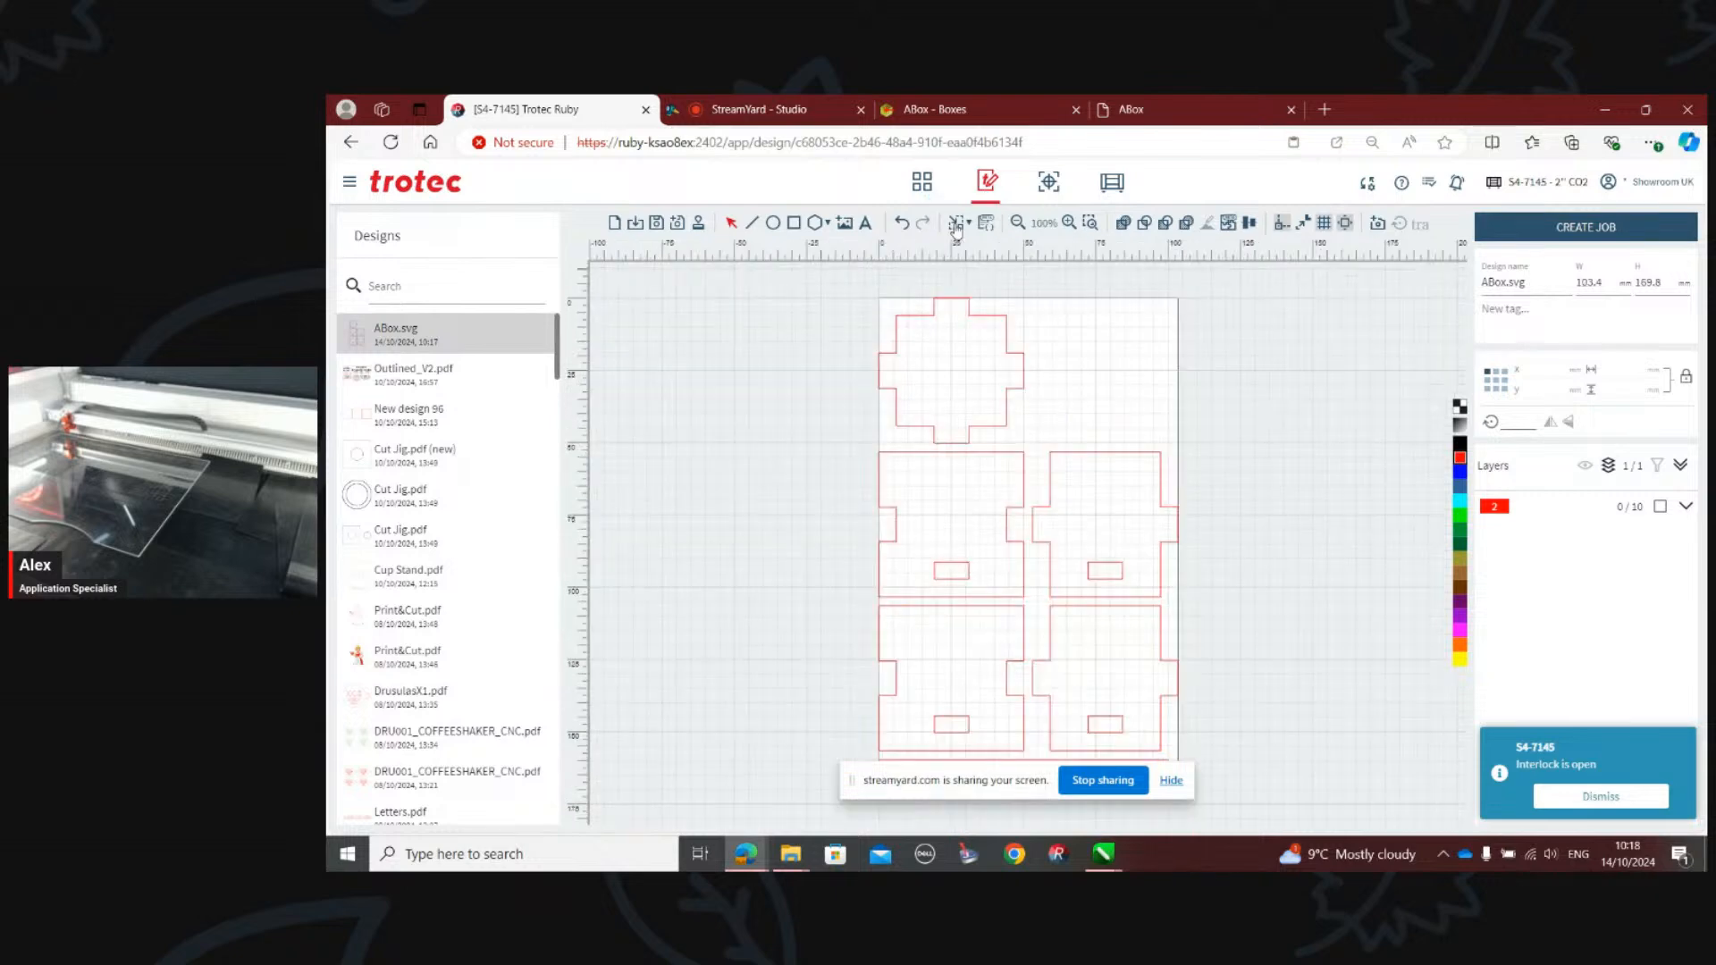
scroll(1096, 540, "down", 3)
scroll(1135, 641, "up", 1)
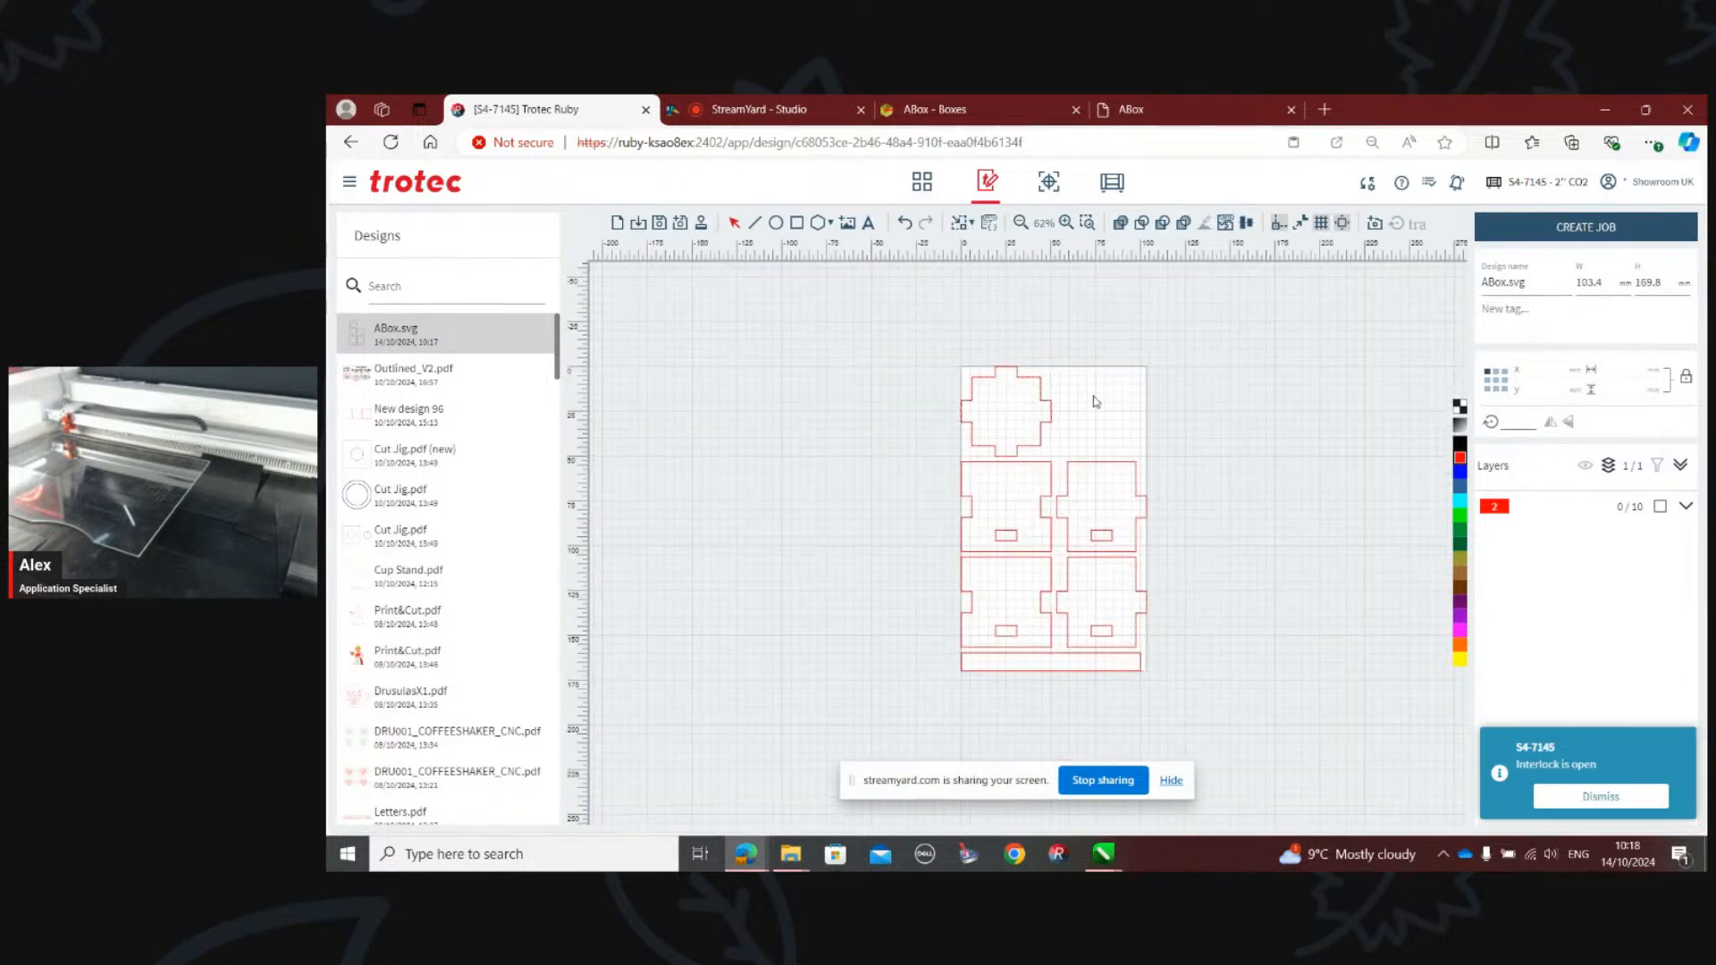
scroll(1162, 632, "up", 3)
scroll(1109, 536, "down", 2)
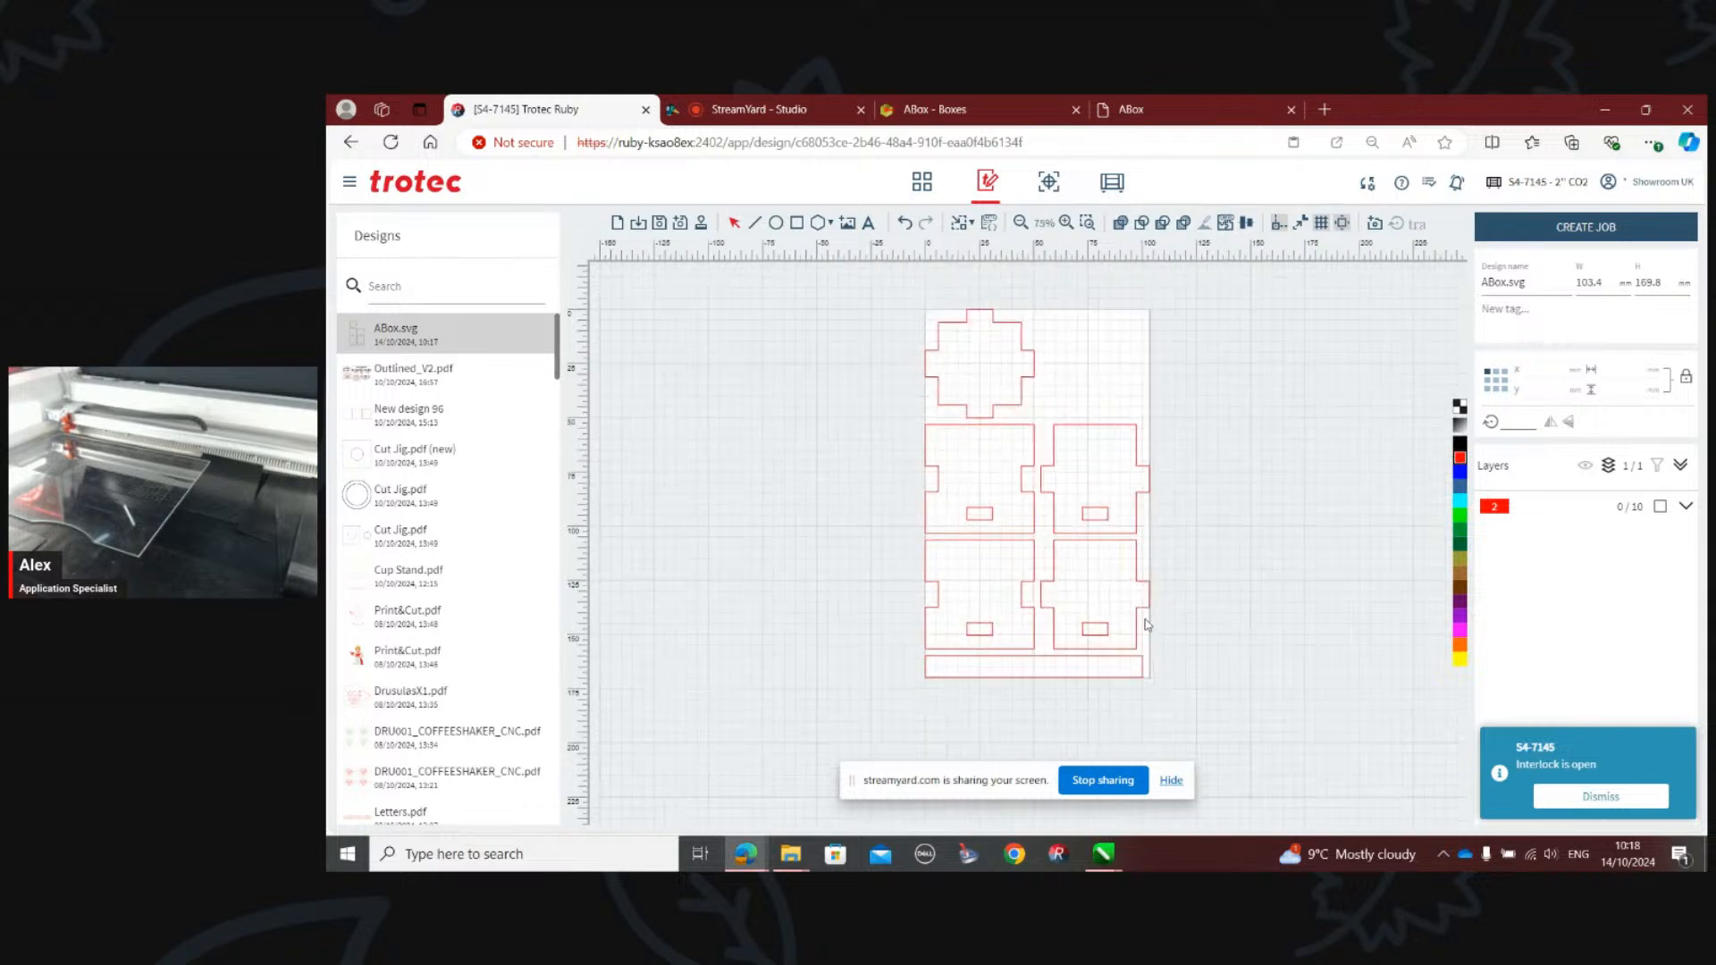
scroll(1001, 349, "up", 5)
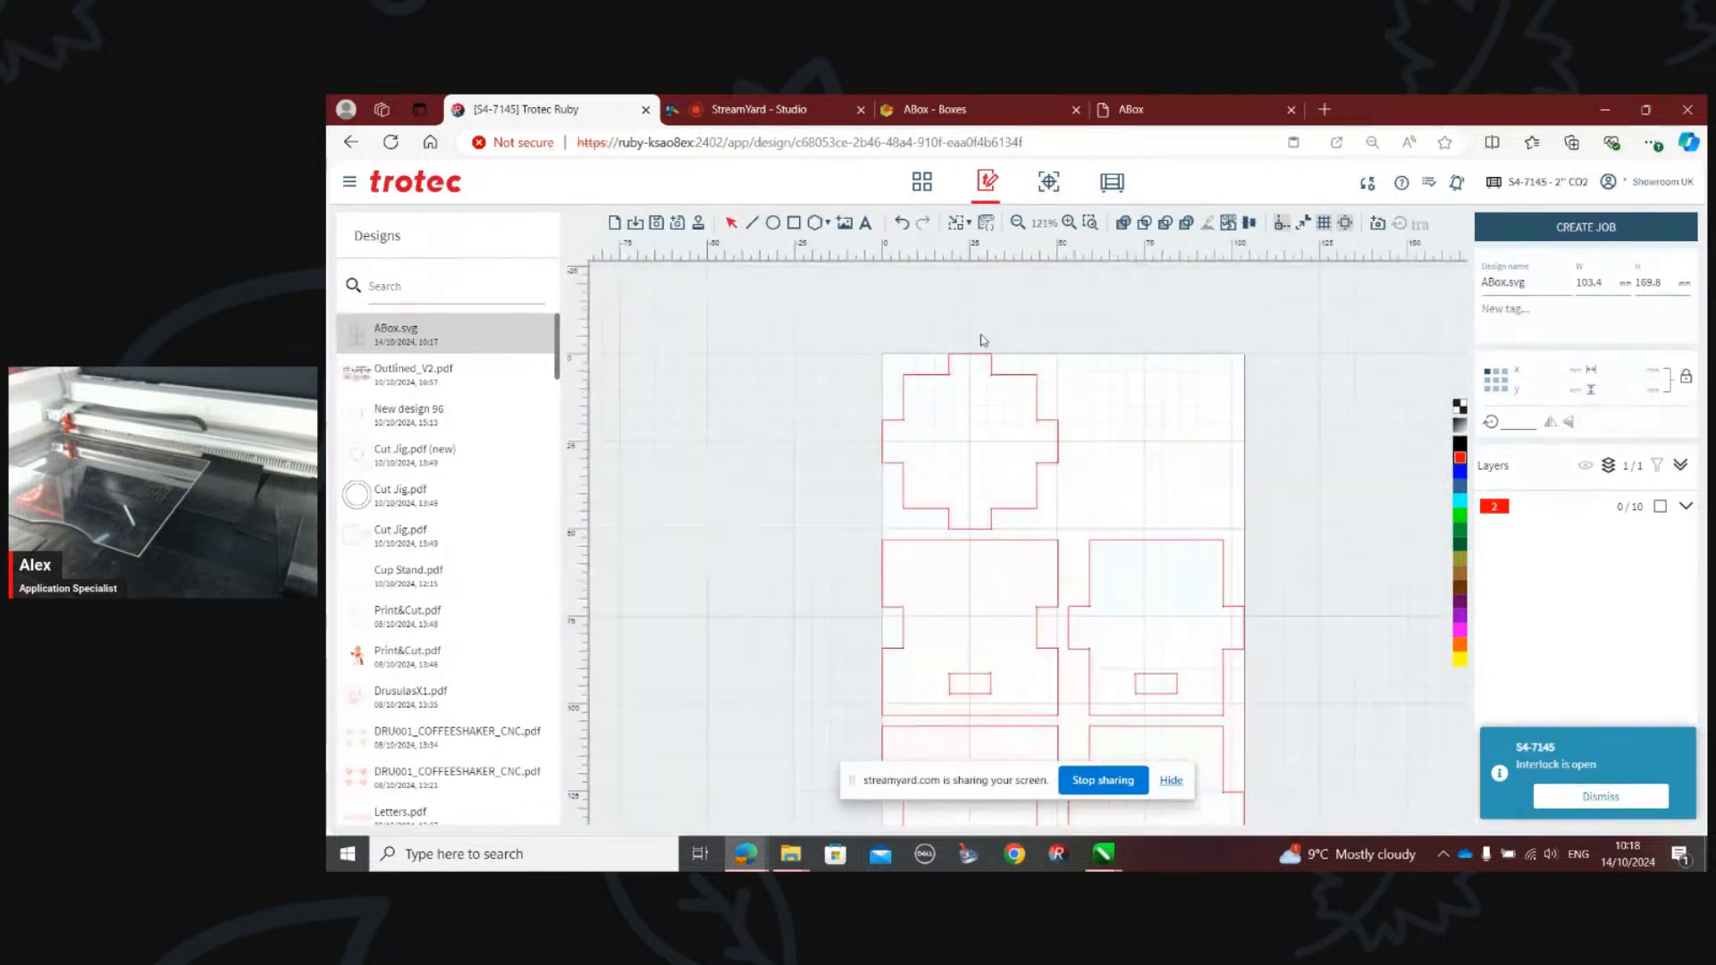
Step: Fit the page to the design with a 2.00 mm margin
left_click(971, 229)
double_click(1060, 241)
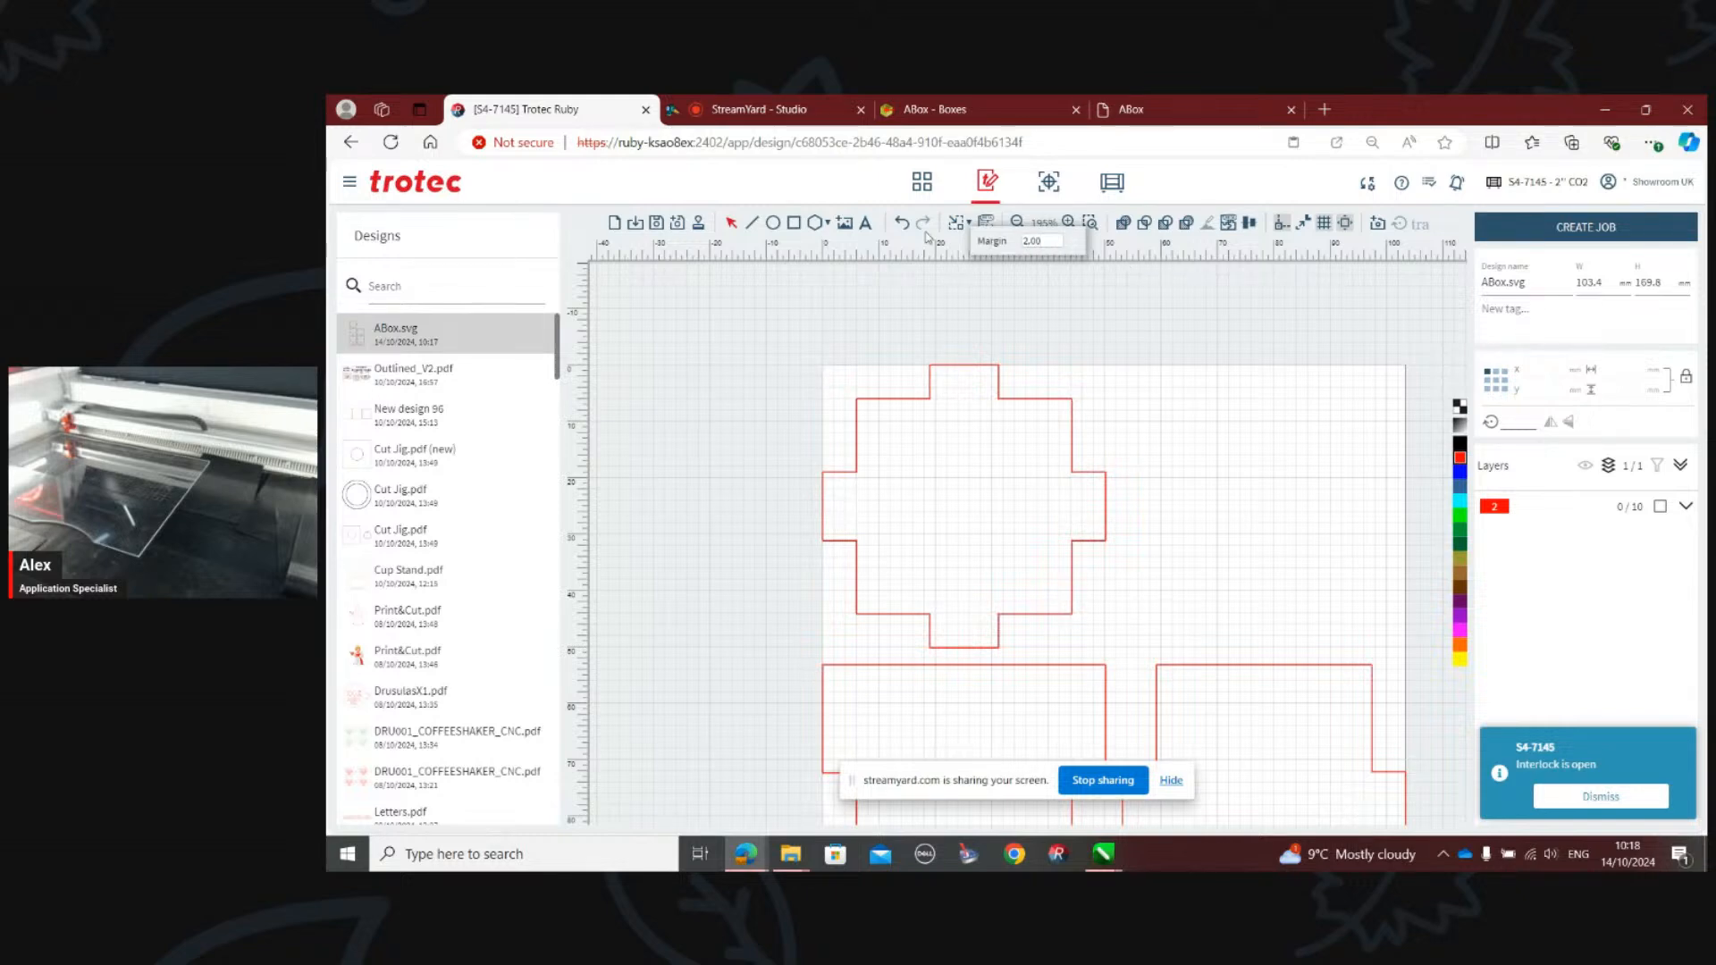
left_click(1031, 312)
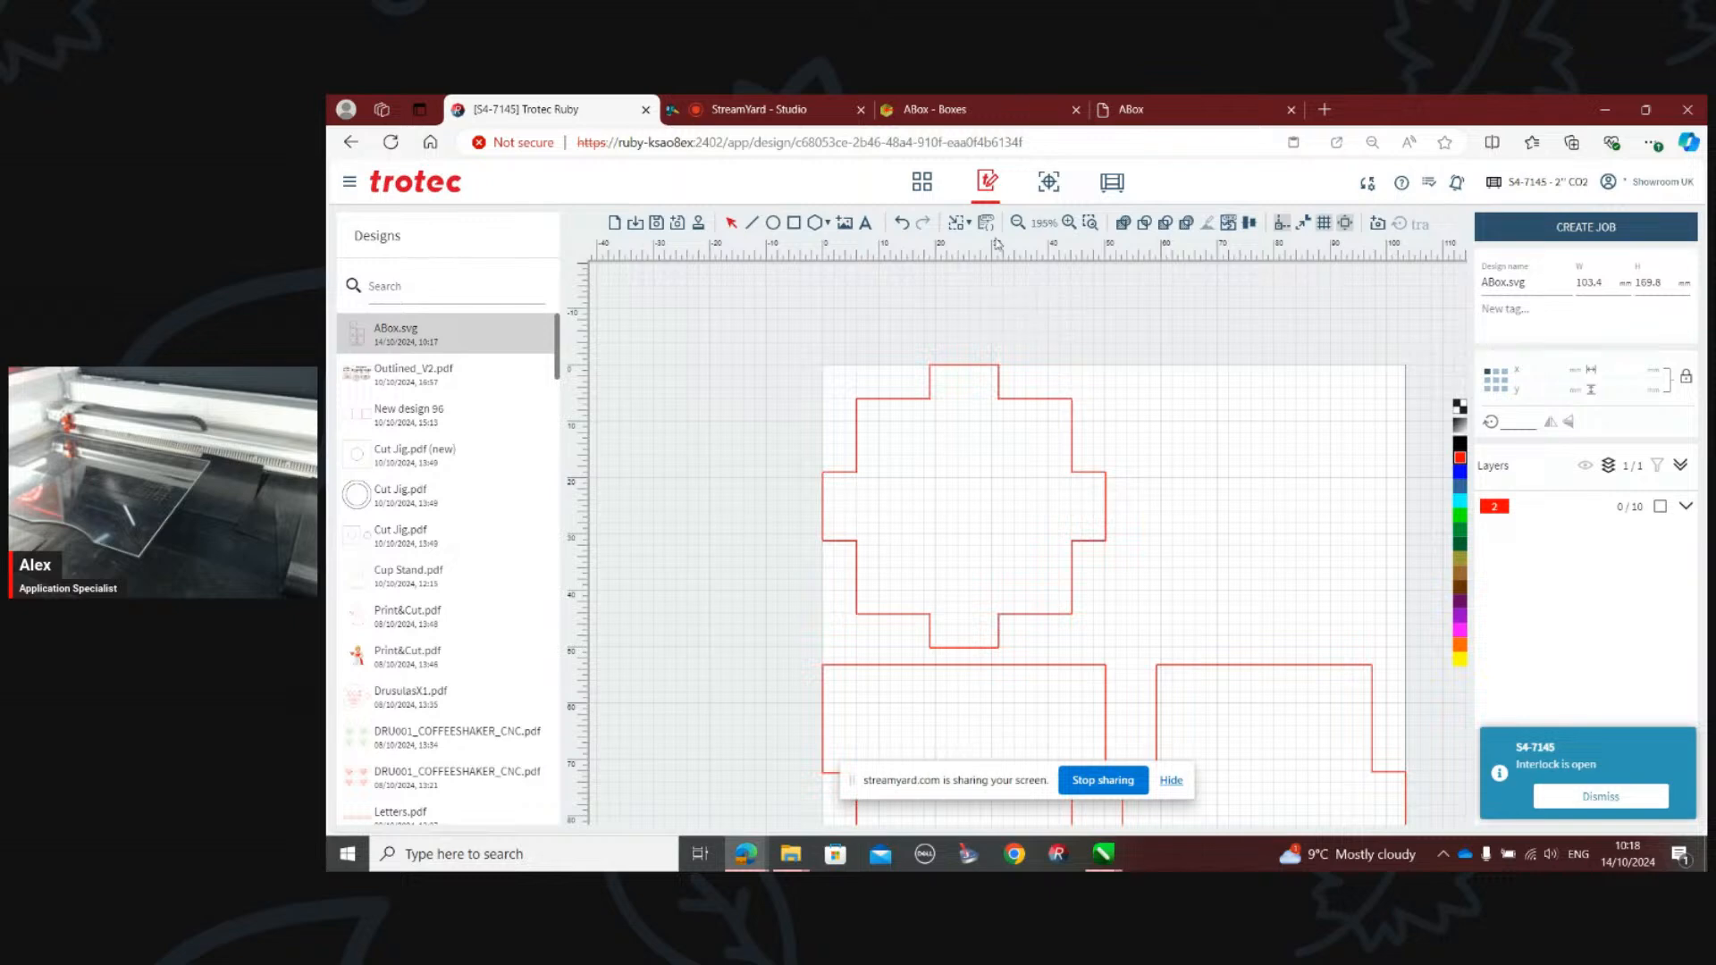
left_click(957, 223)
Step: Select all ten box panels
left_click(907, 363)
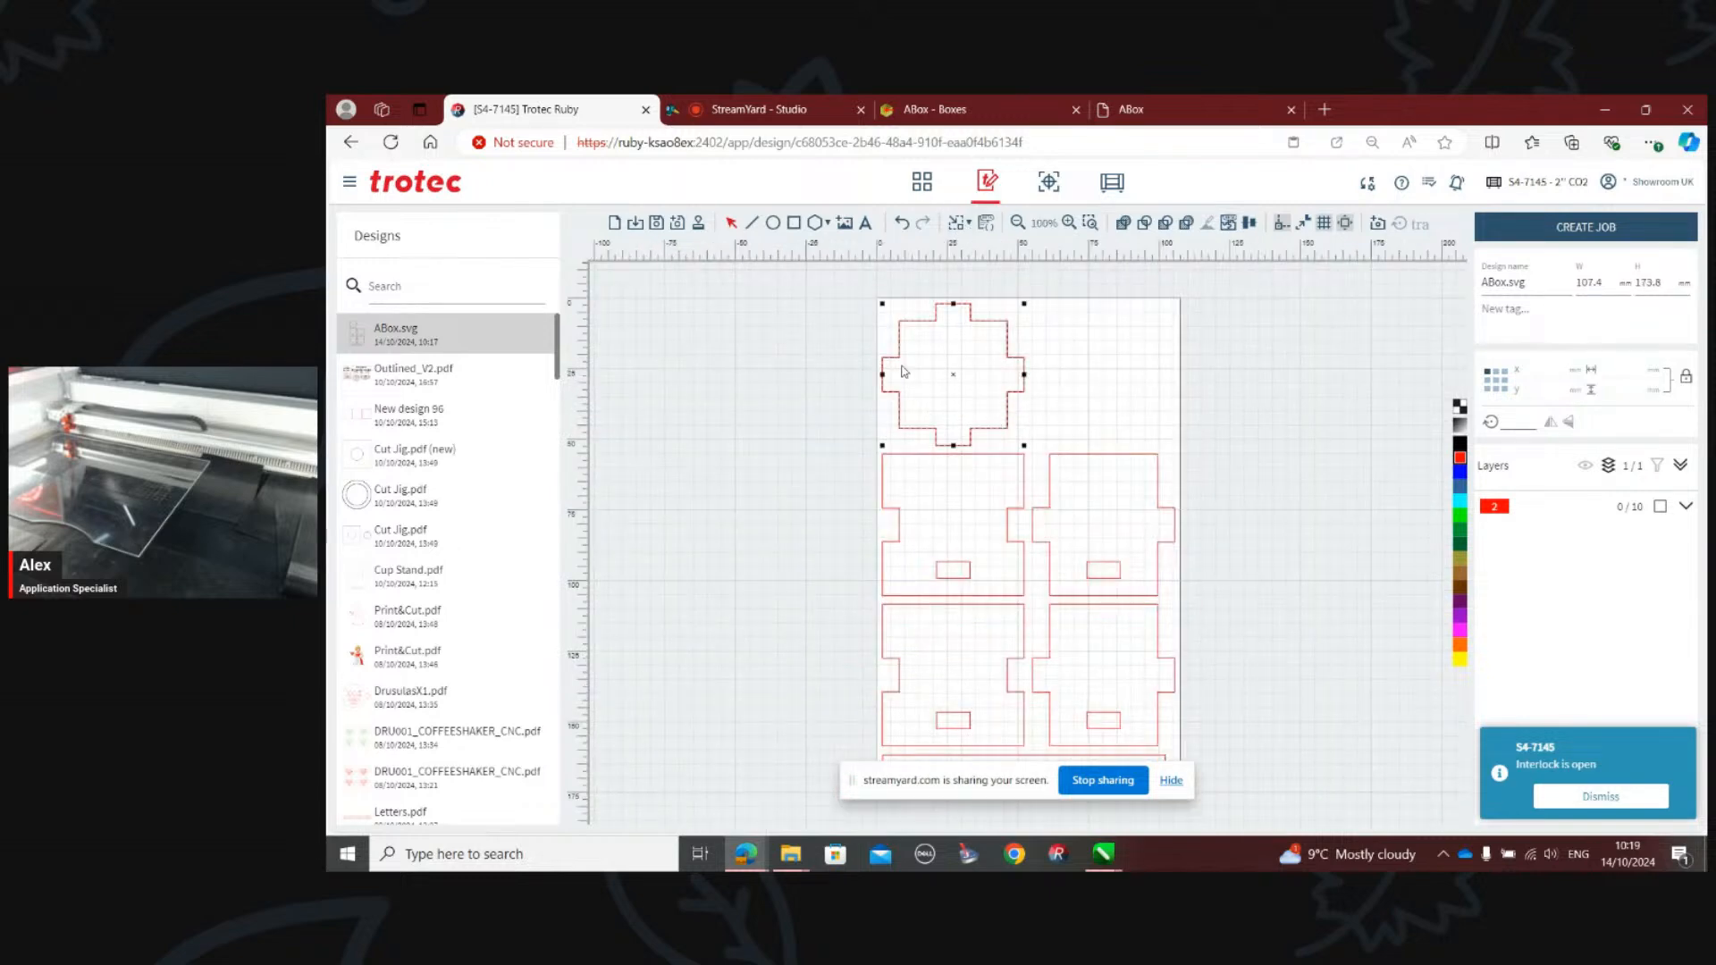
scroll(898, 300, "up", 3)
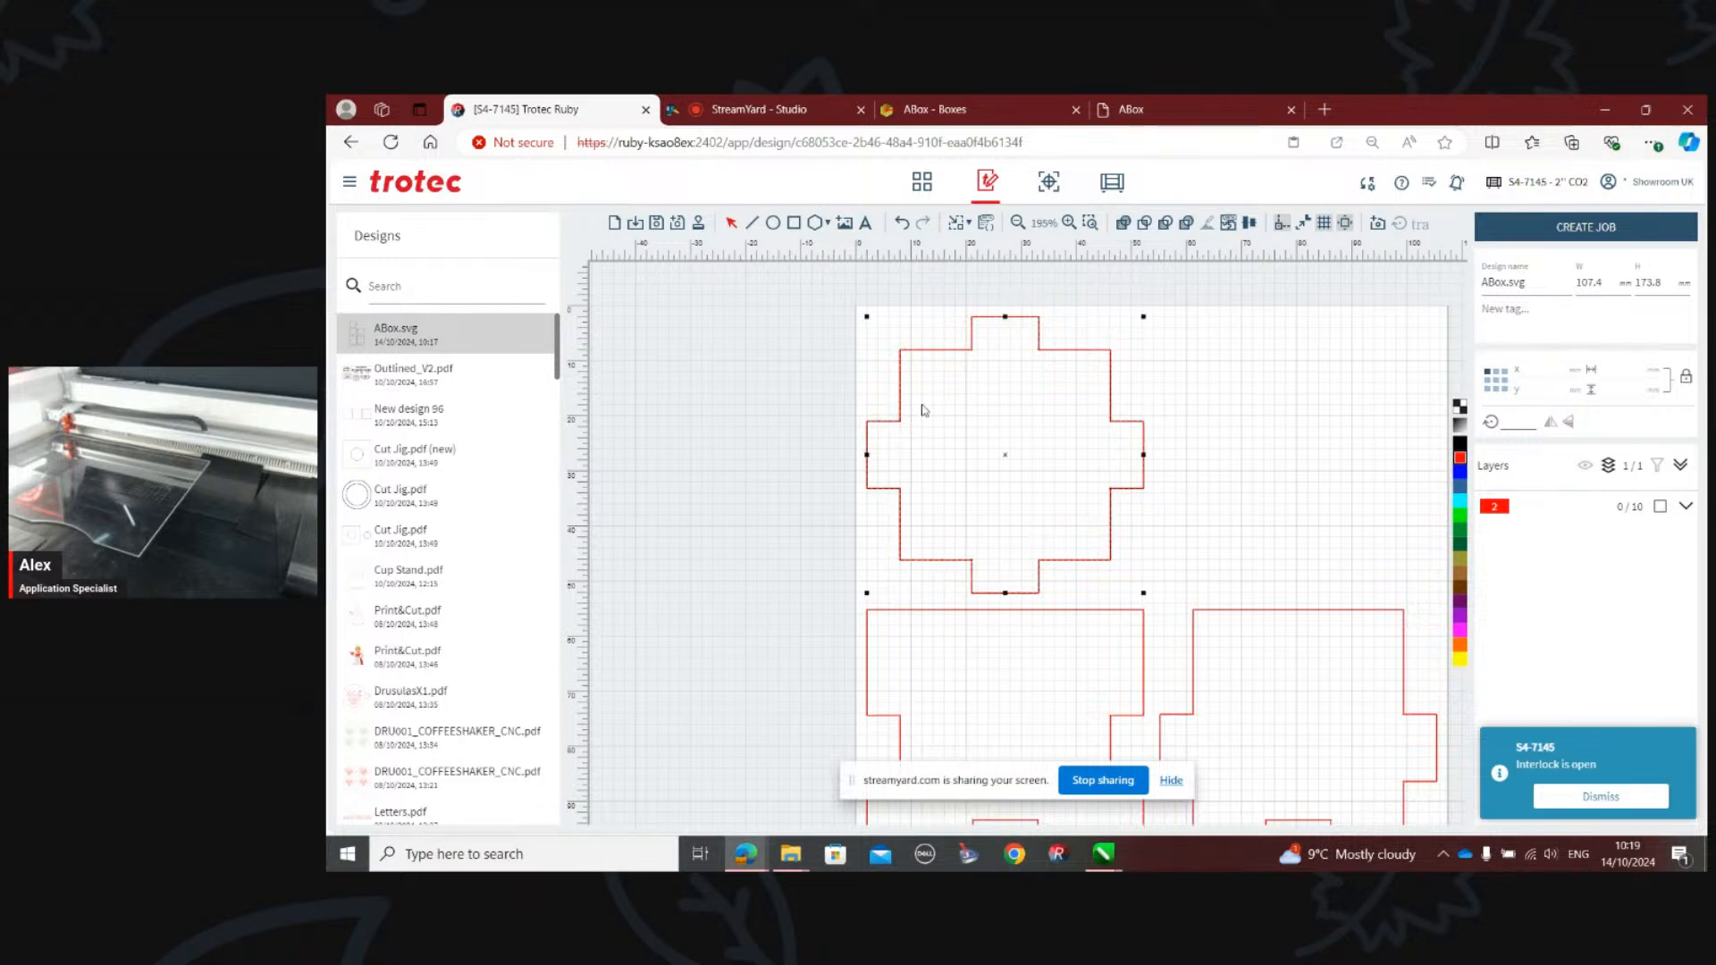
scroll(881, 501, "down", 3)
scroll(888, 501, "down", 3)
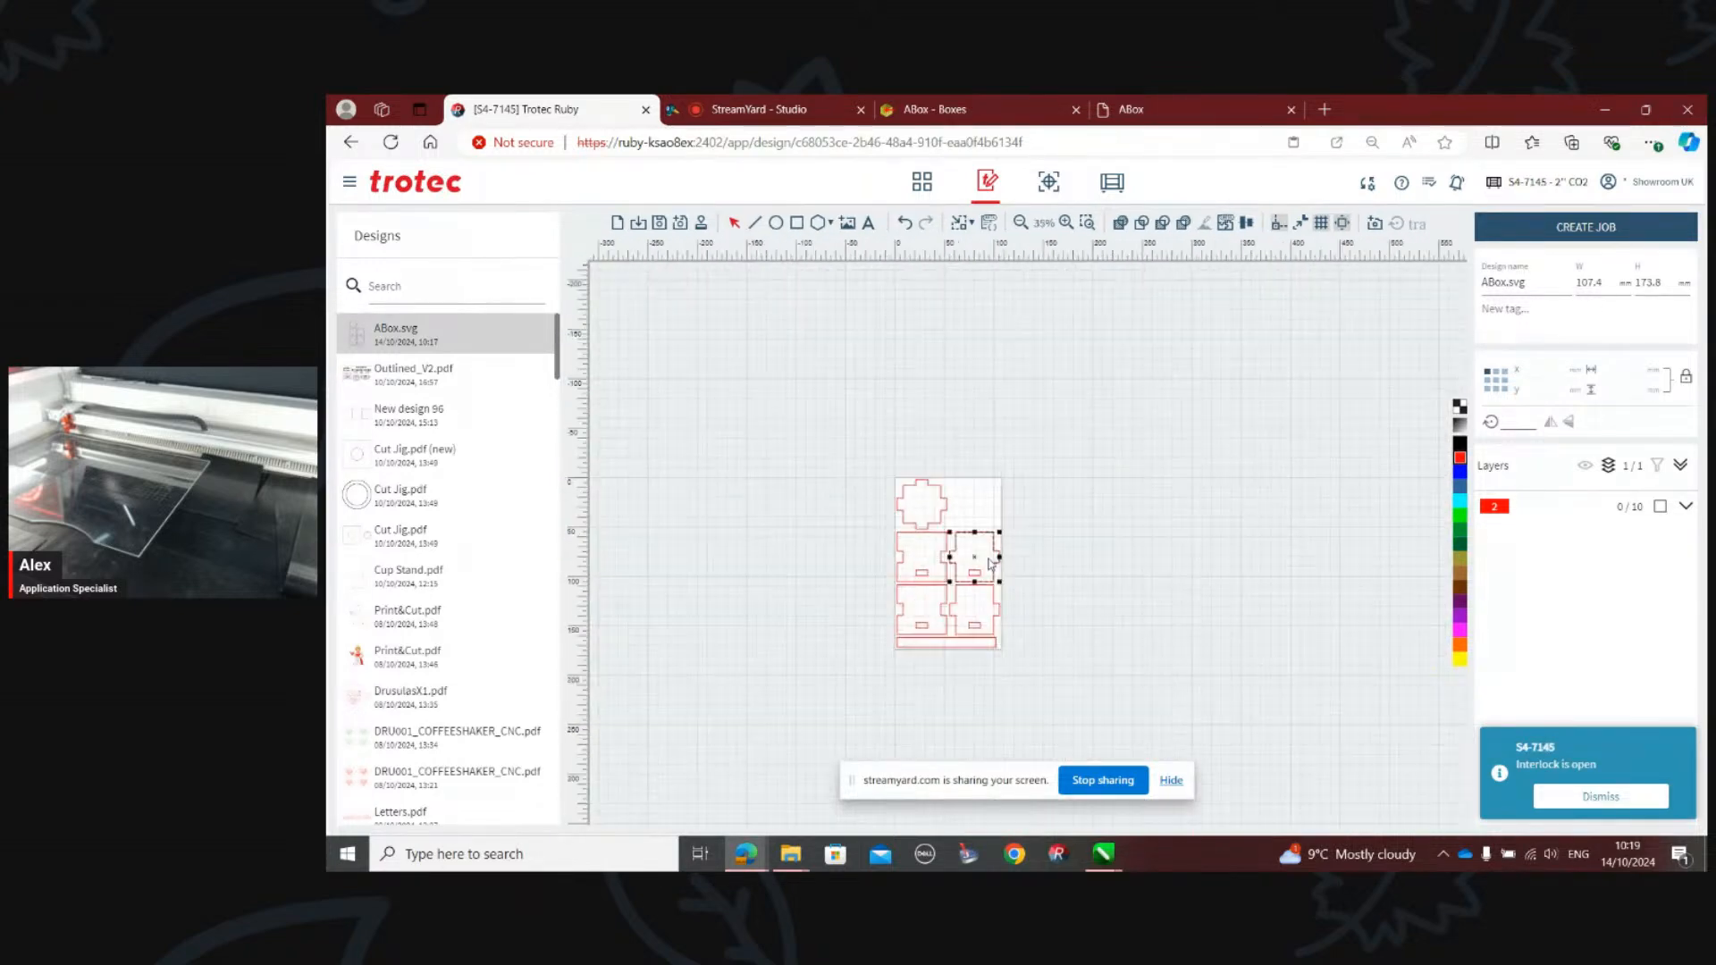
left_click_drag(1098, 319, 803, 636)
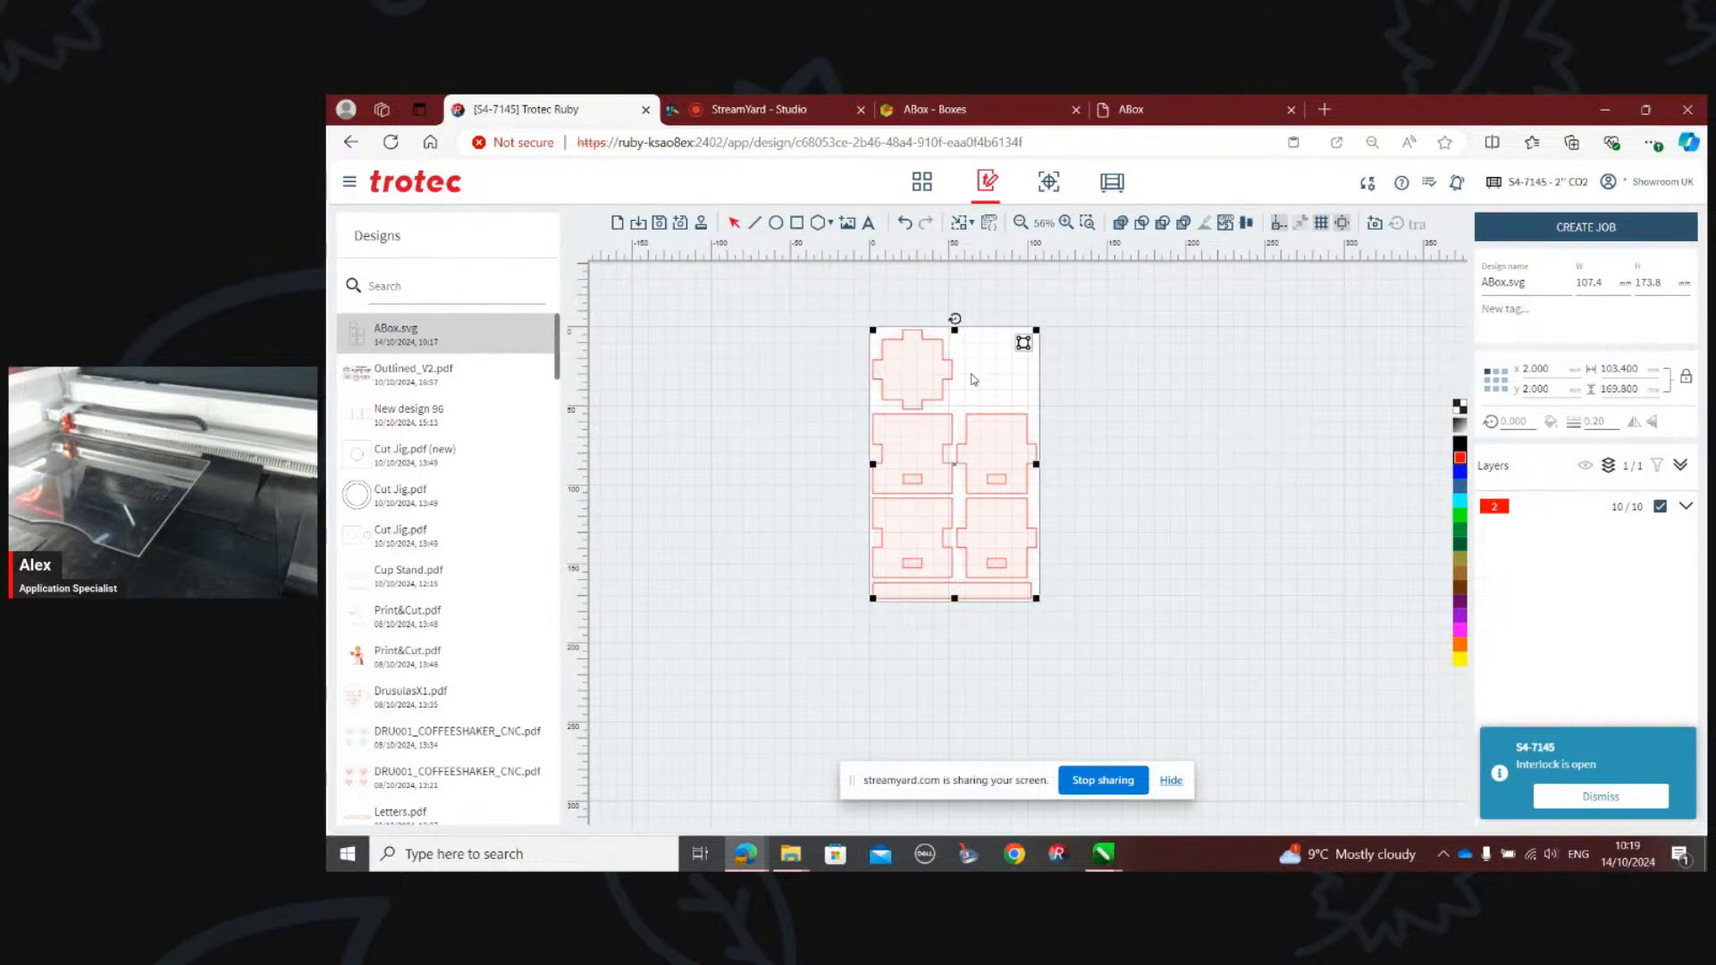
Step: Rotate the panels 90° and refit the page to the rotated design
double_click(1517, 421)
type("90")
key("Return")
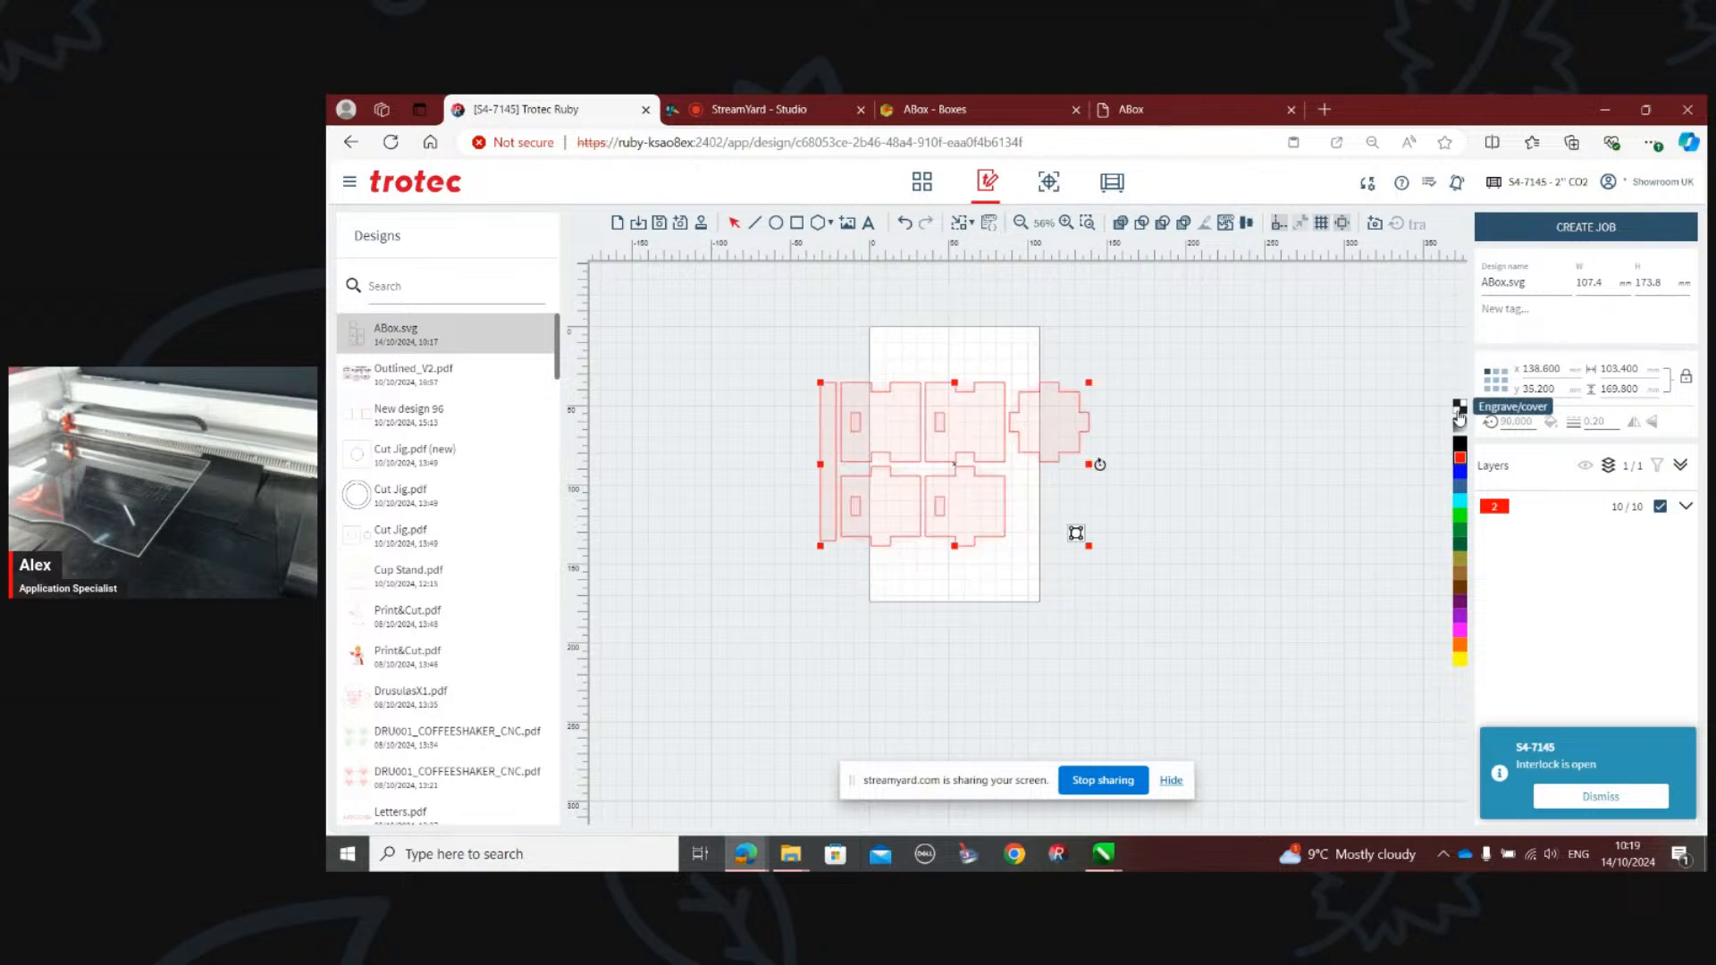
left_click(1199, 404)
left_click(960, 223)
left_click(1117, 428)
Step: Delete the nine panels other than the cross and refit the page to 54.2 × 54.2 mm
scroll(1106, 424, "down", 3)
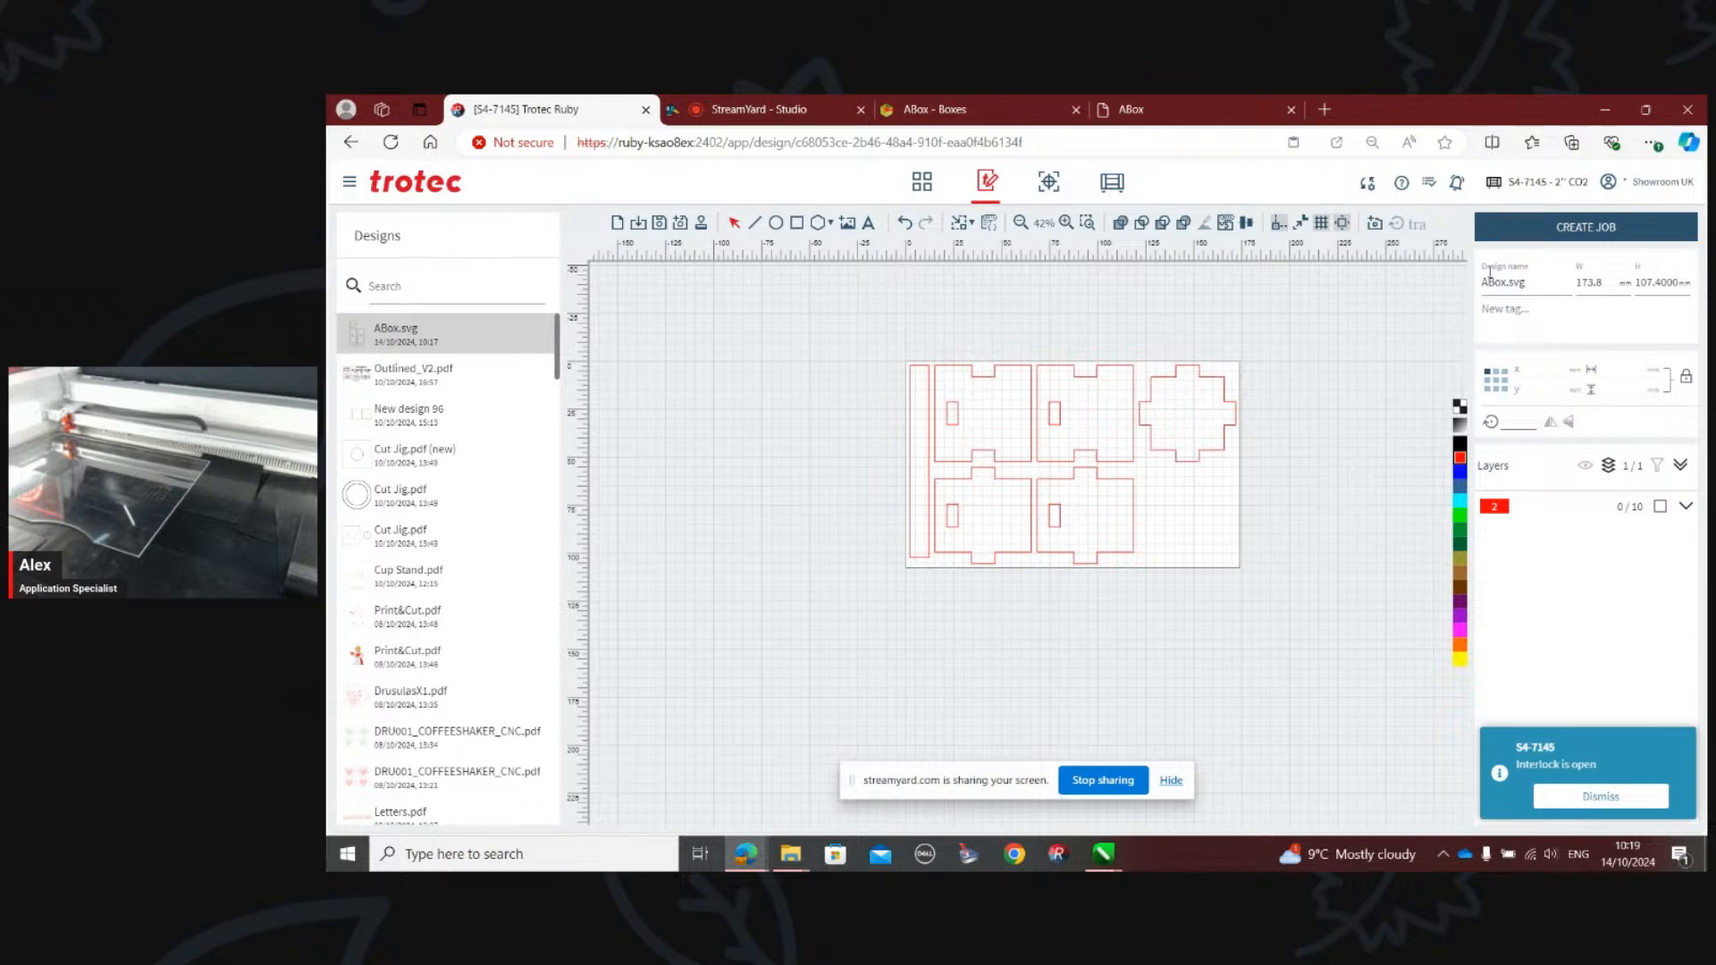
scroll(1207, 393, "up", 1)
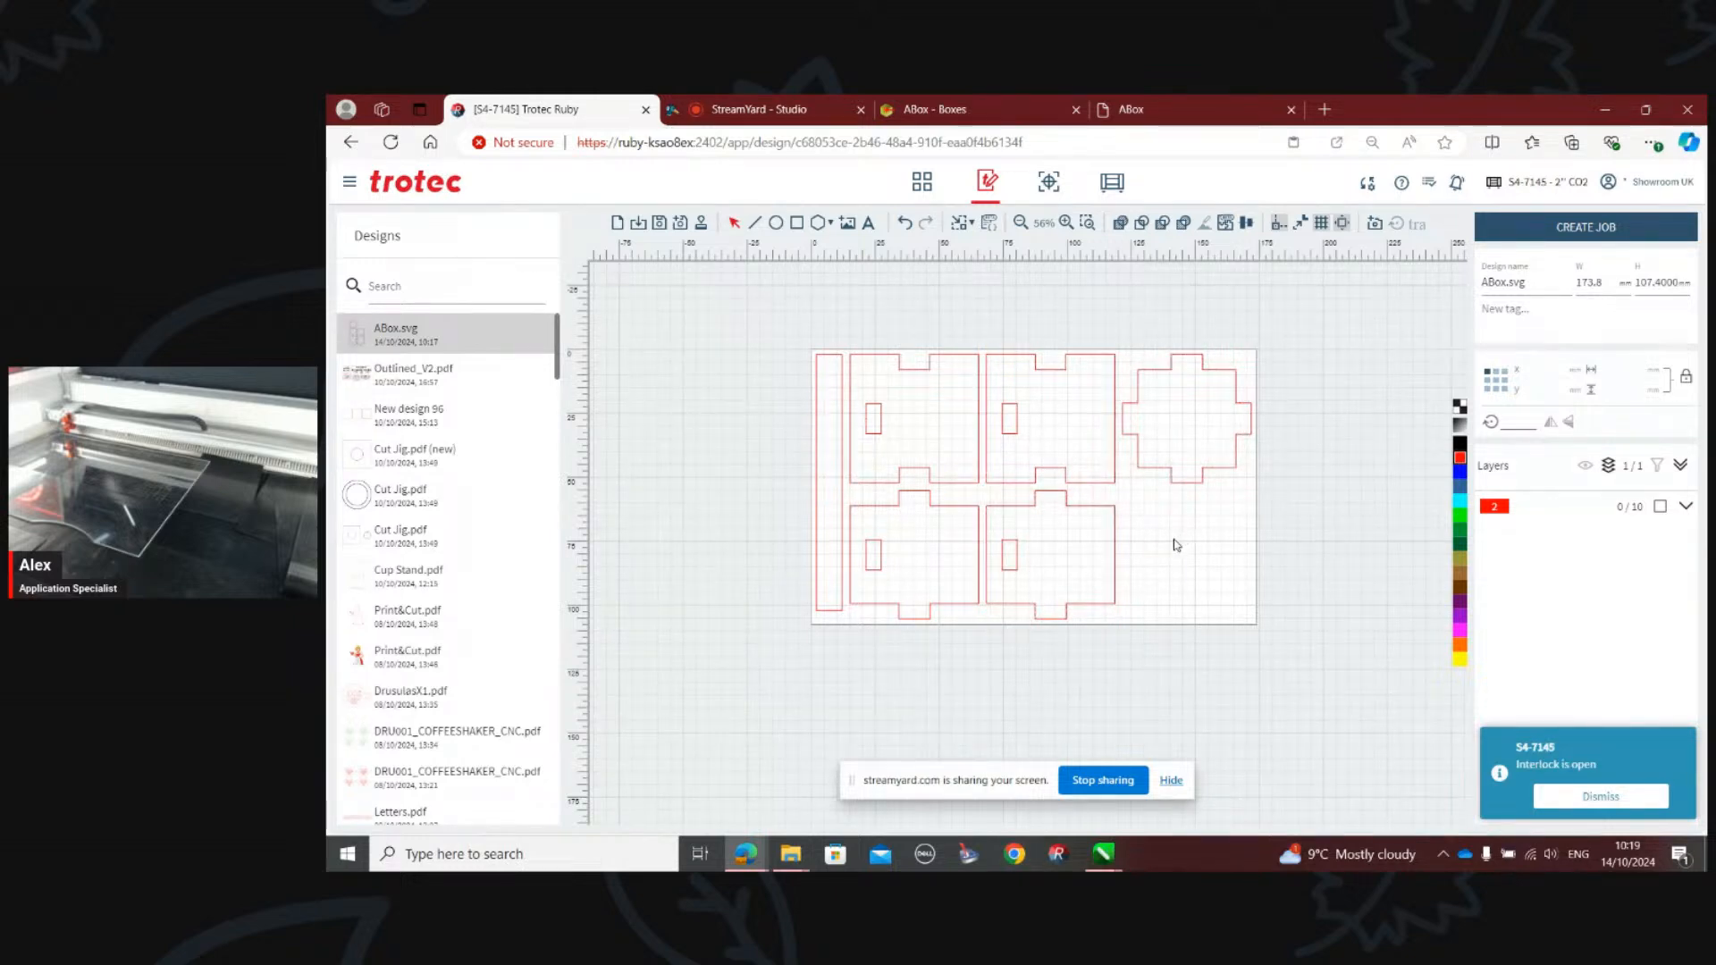
left_click_drag(1126, 308, 755, 686)
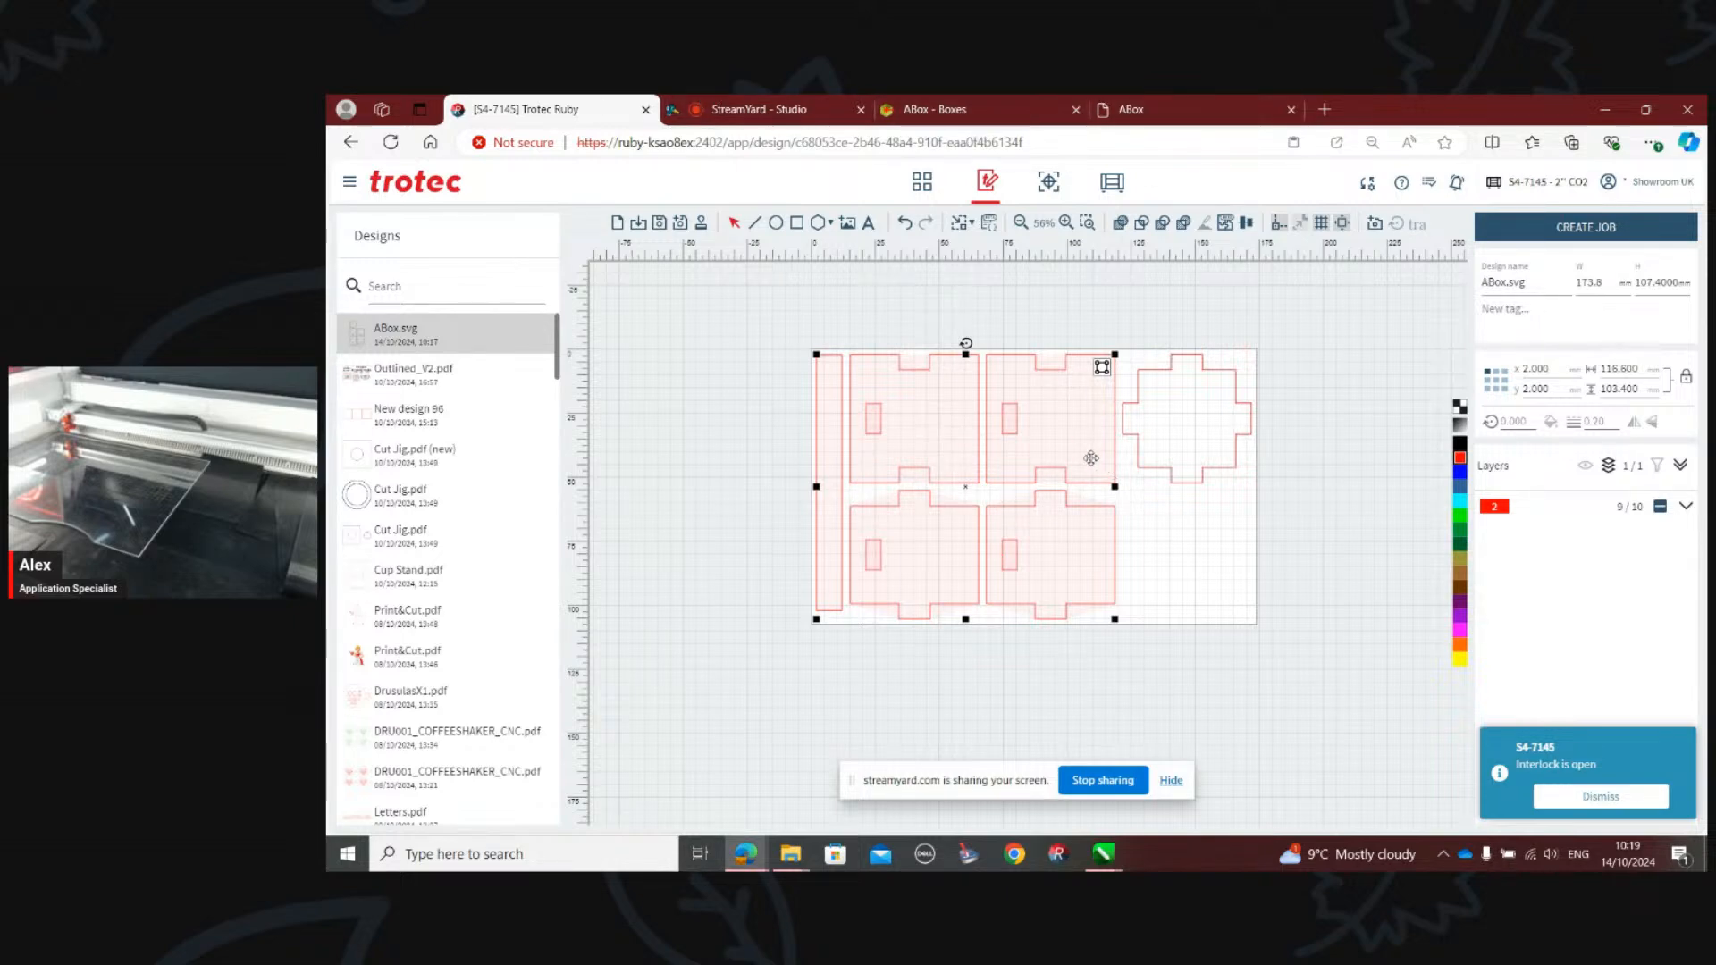
key("Delete")
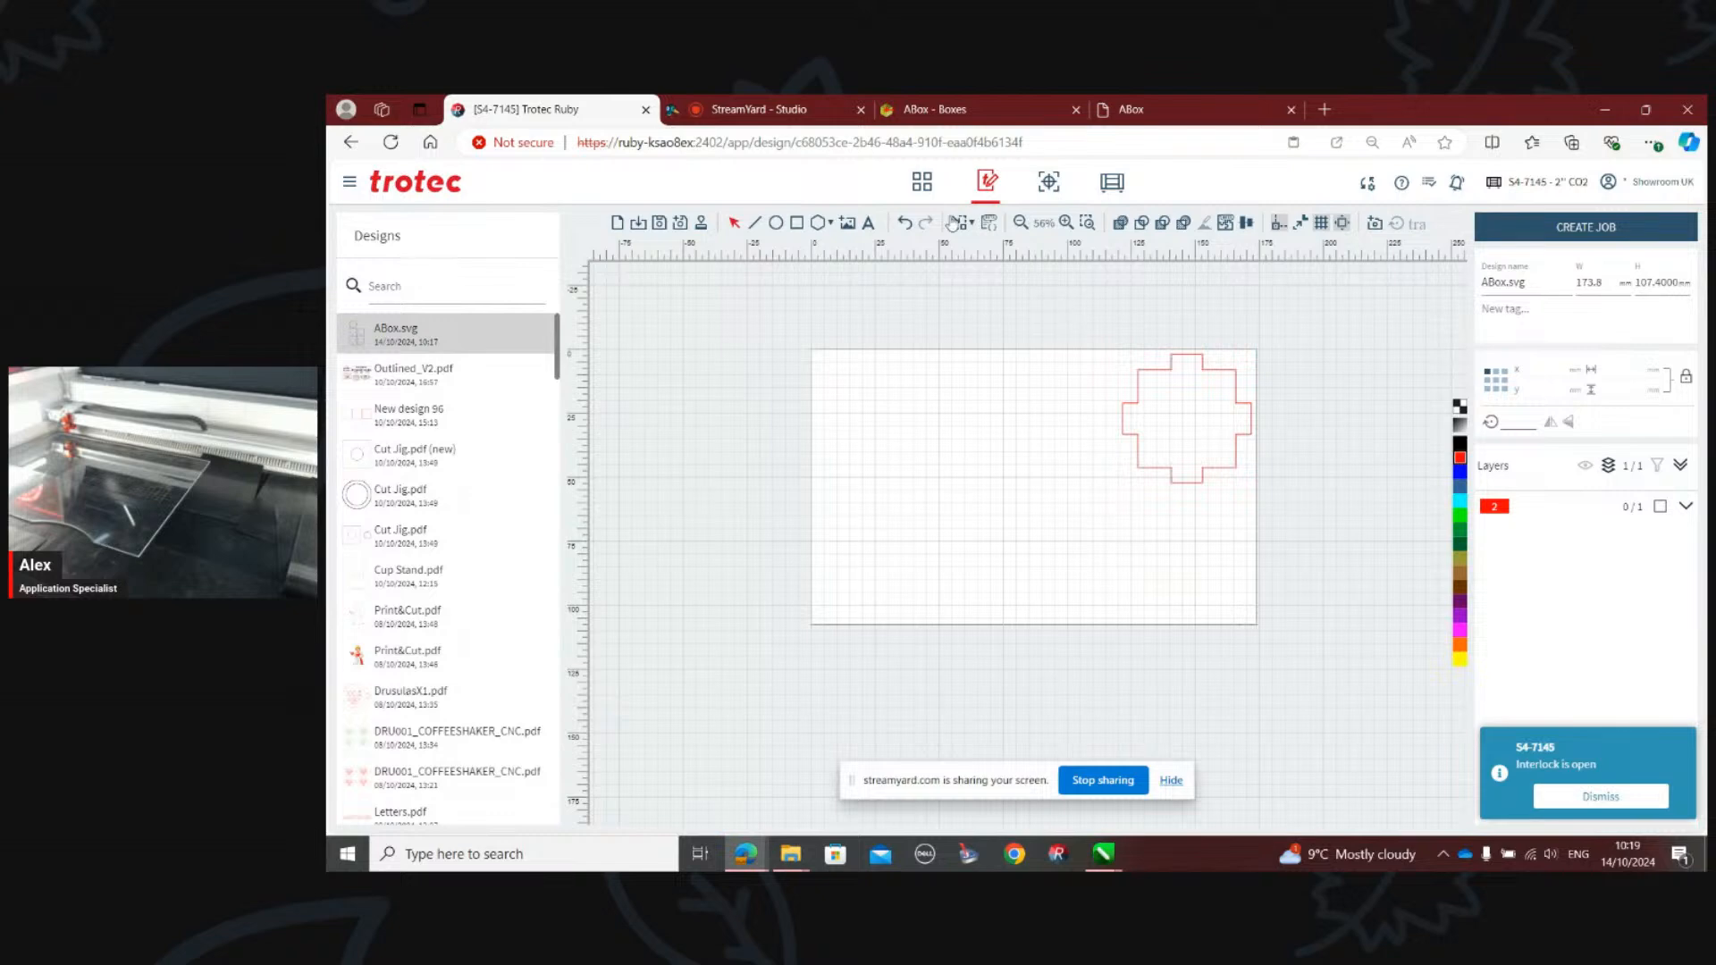
left_click(957, 228)
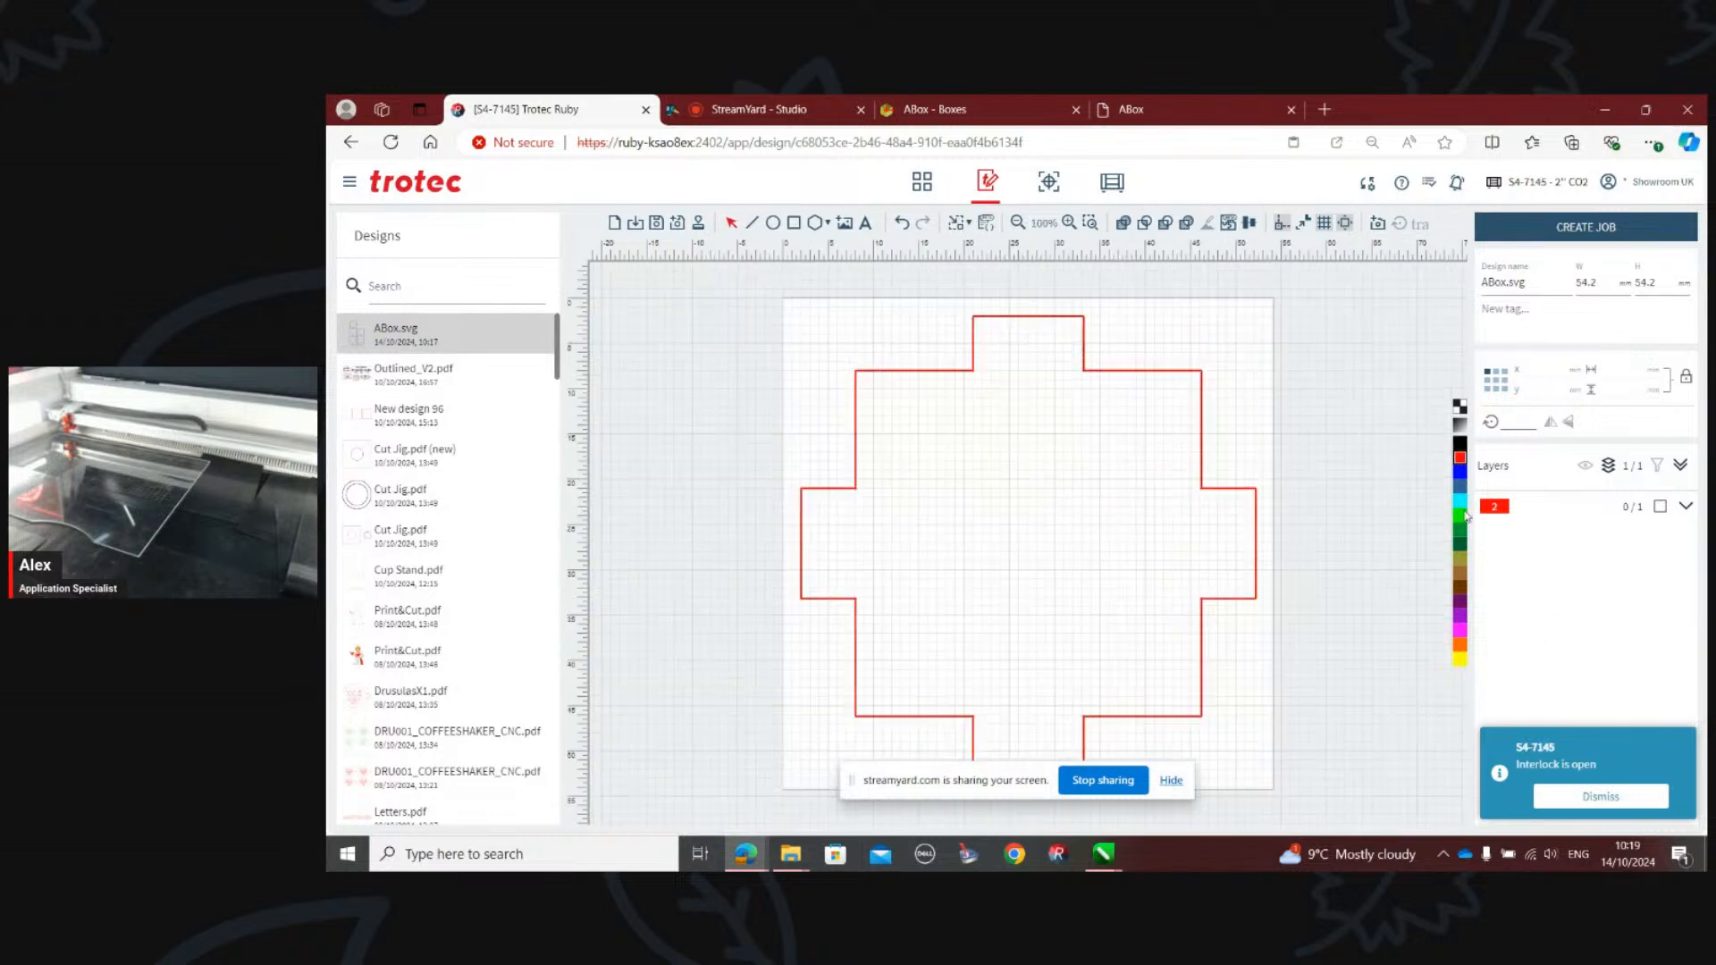
Step: Create a laser job from the cross design and drag it to the bed's top-left corner
left_click(1556, 230)
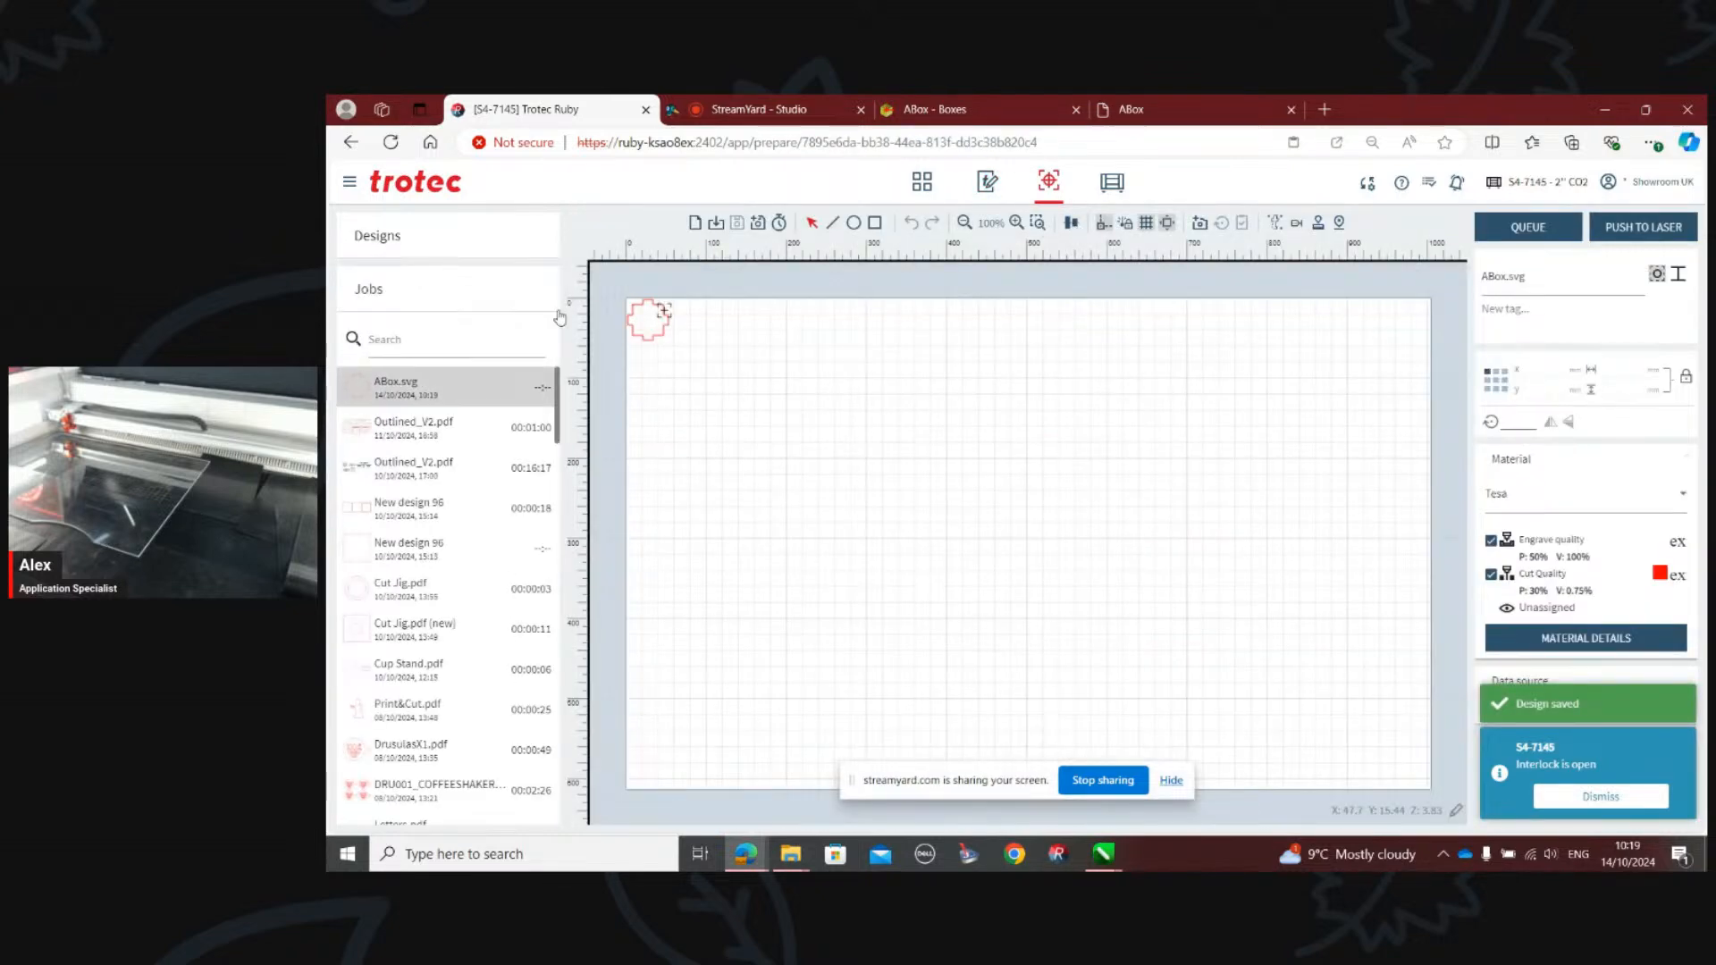
left_click(646, 325)
left_click_drag(645, 325, 794, 426)
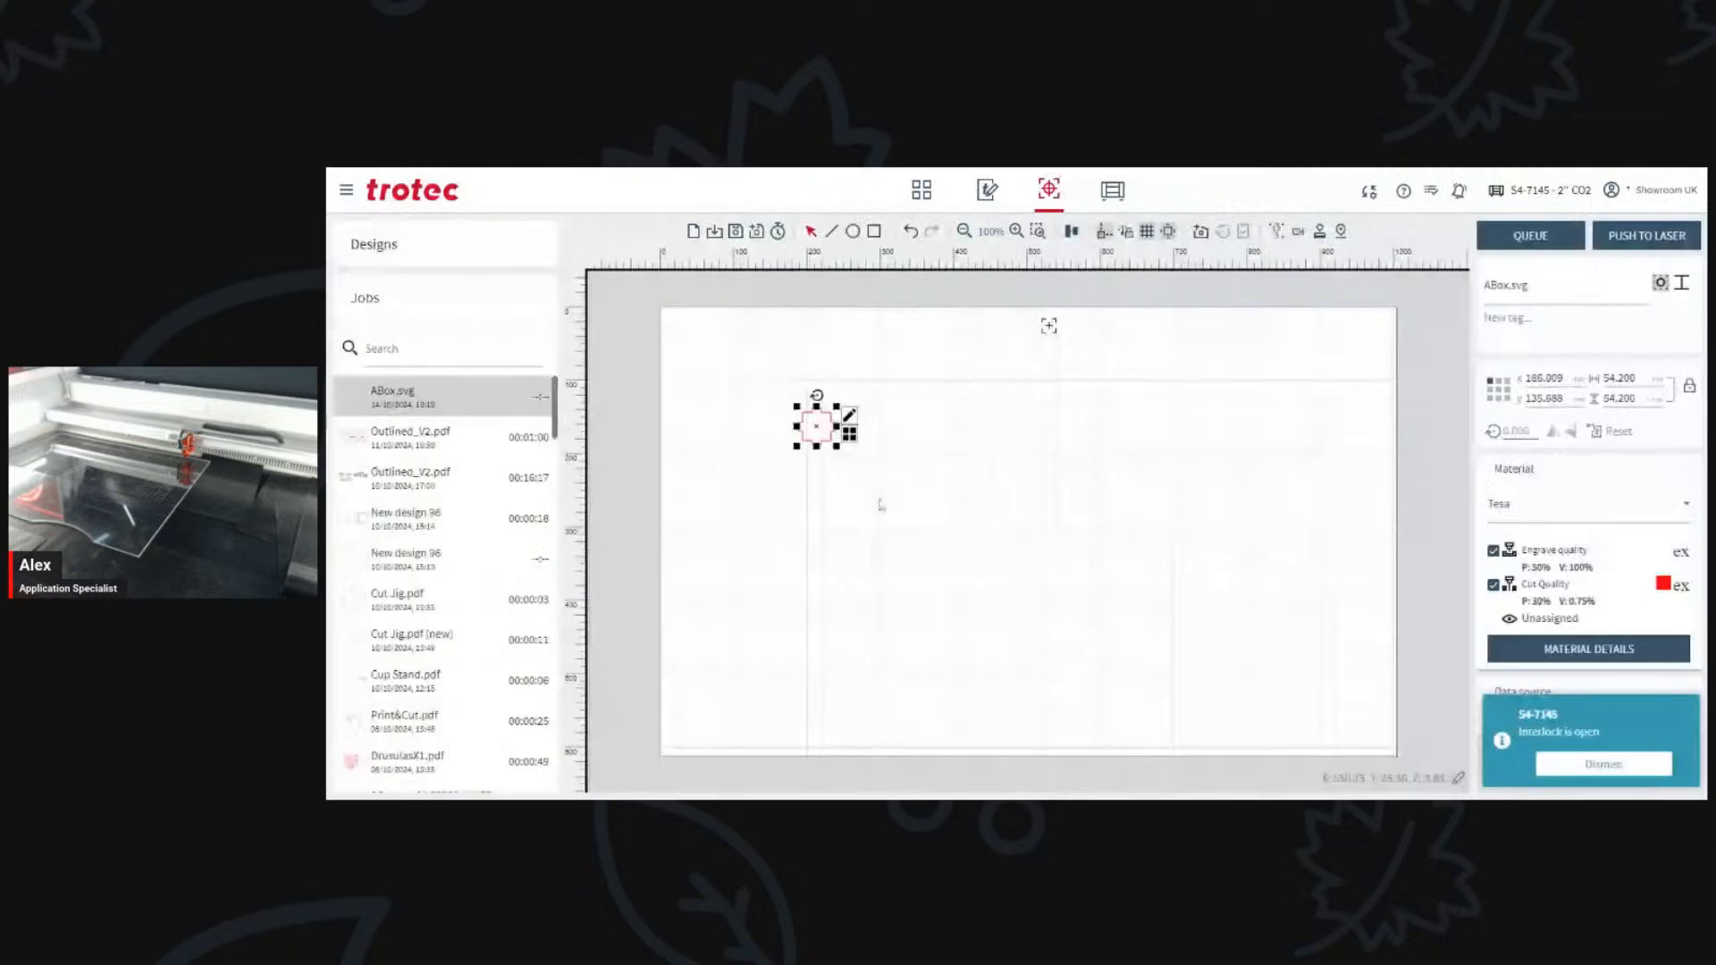
left_click_drag(831, 435, 650, 306)
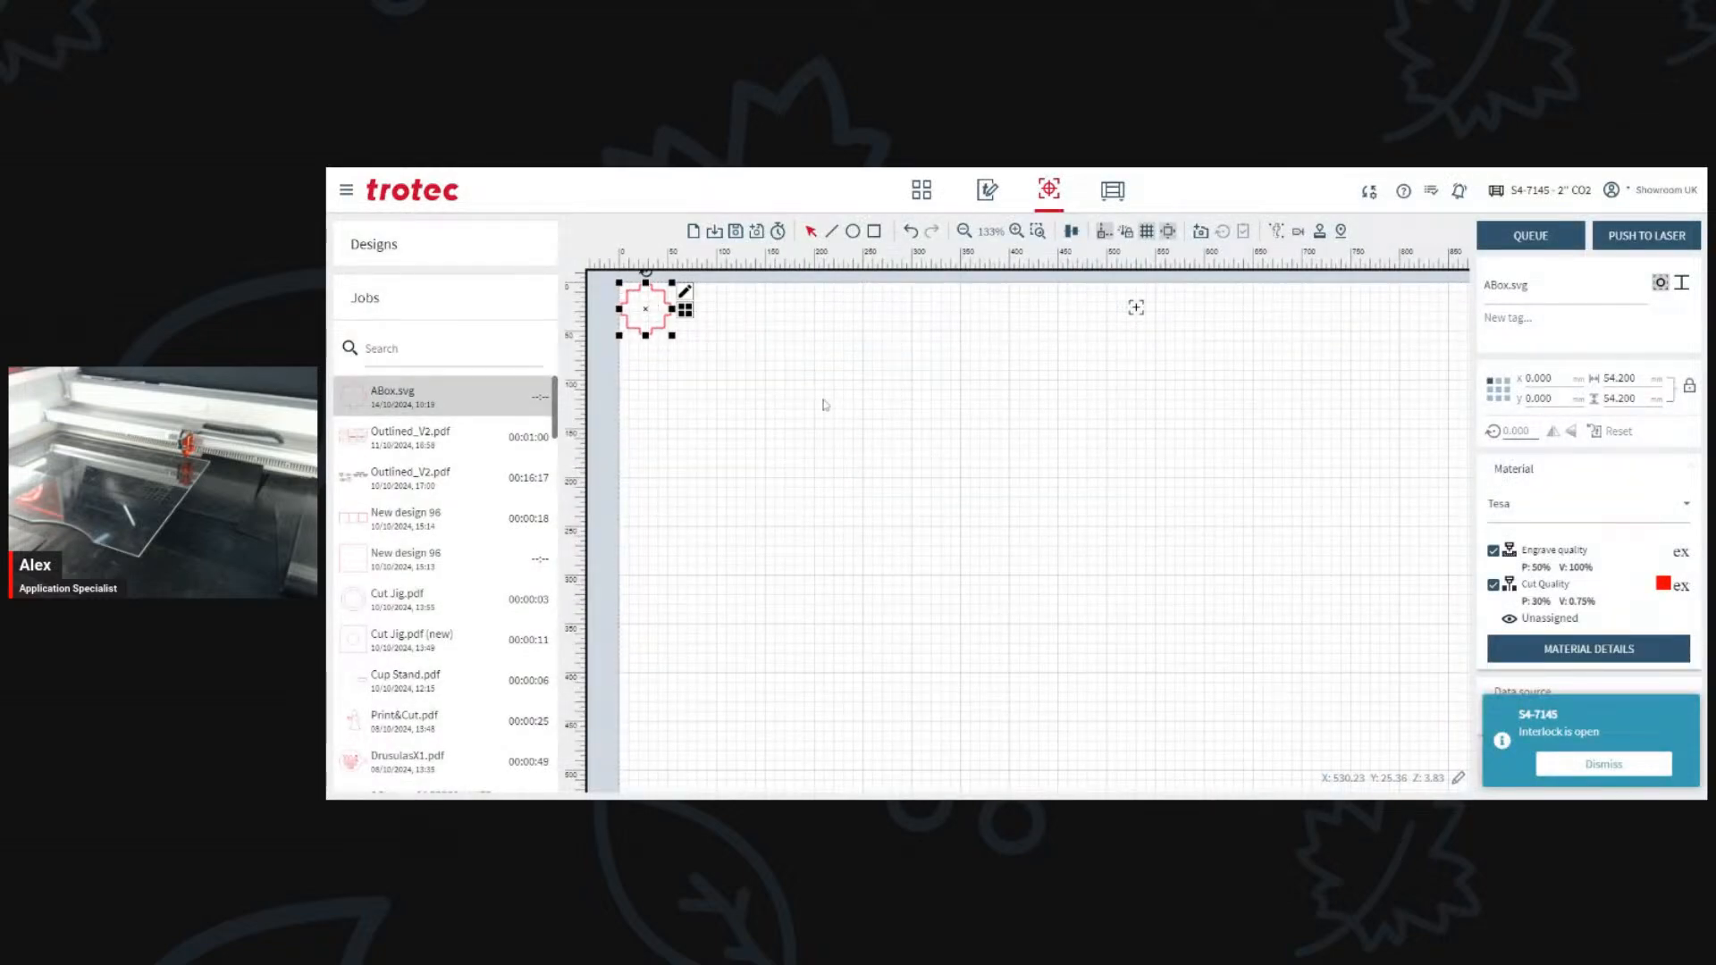
left_click(795, 407)
Step: Snap the cross panel exactly onto the origin at X 0, Y 0
scroll(603, 317, "up", 5)
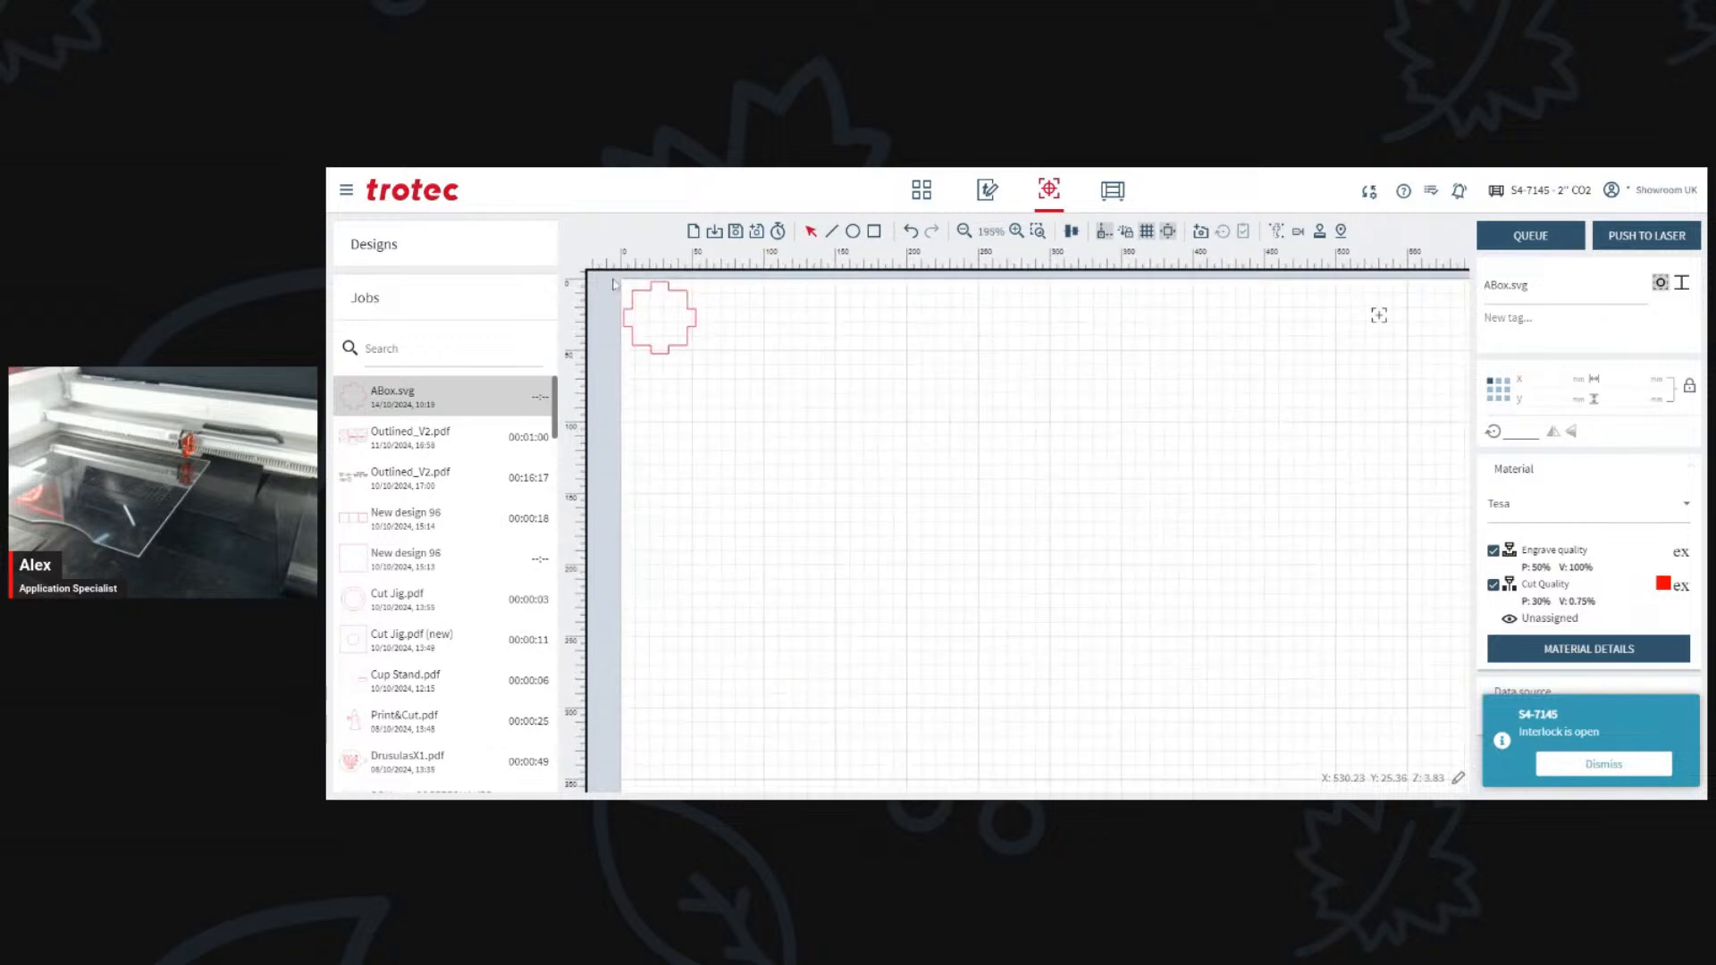
scroll(791, 459, "down", 7)
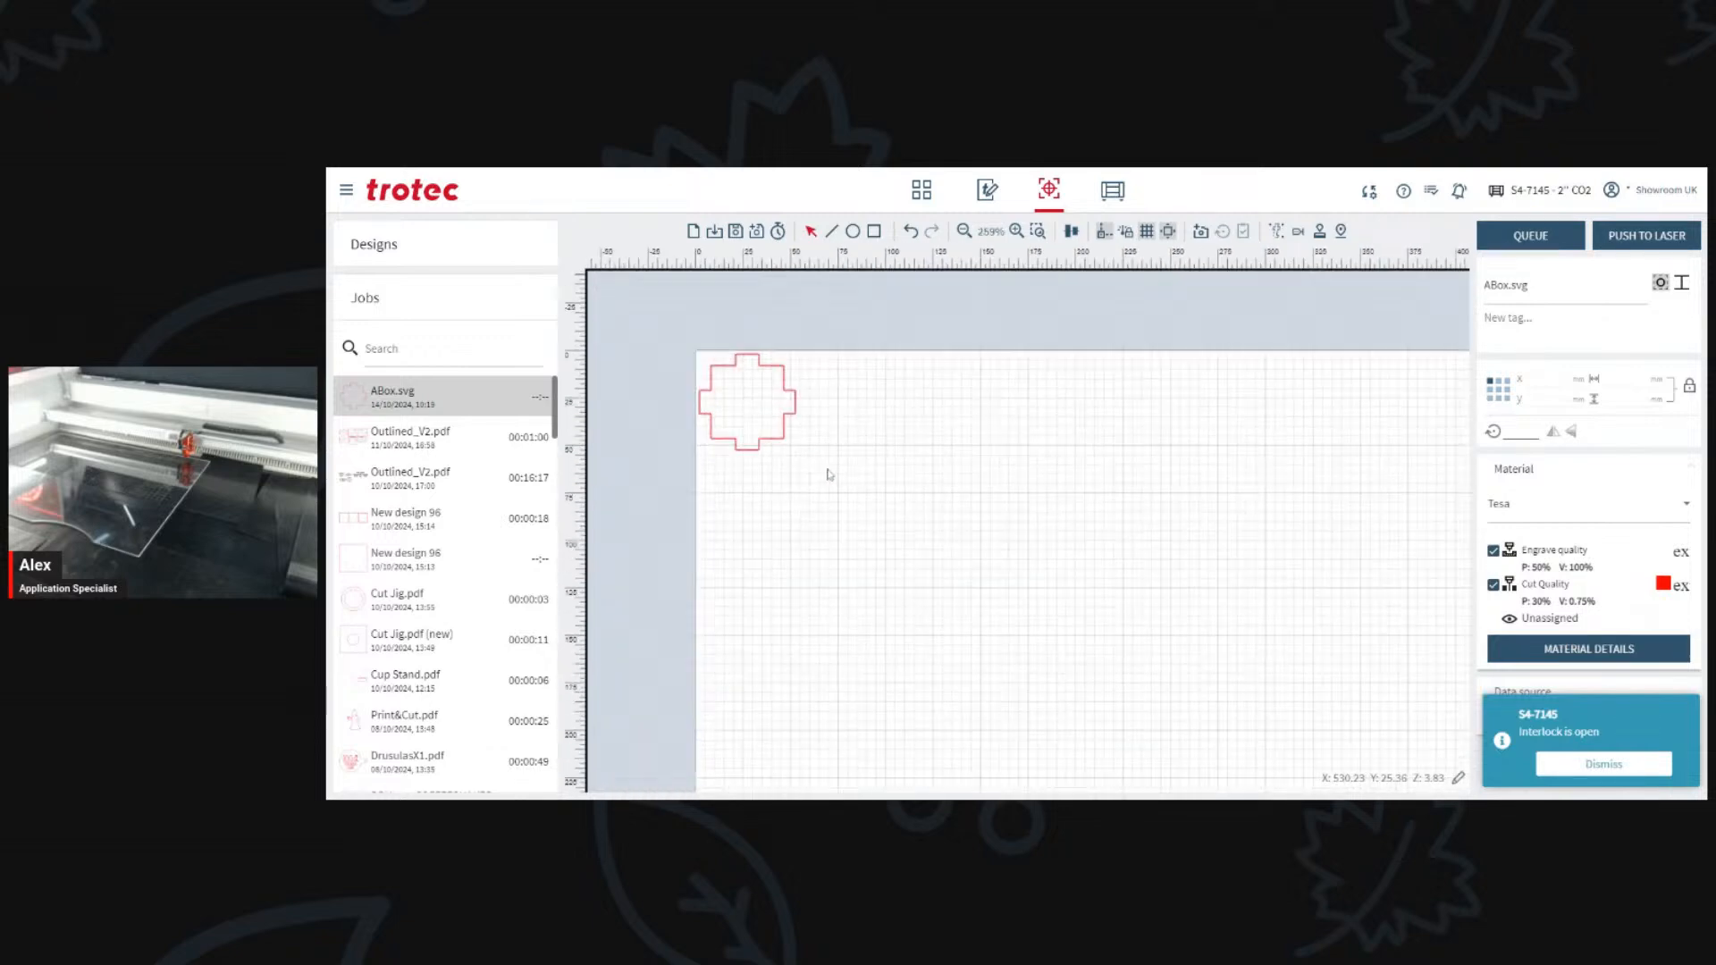
scroll(750, 374, "up", 11)
mouse_move(819, 457)
left_mouse_down()
mouse_move(978, 572)
mouse_move(816, 441)
mouse_move(816, 458)
left_mouse_up()
left_click(1117, 534)
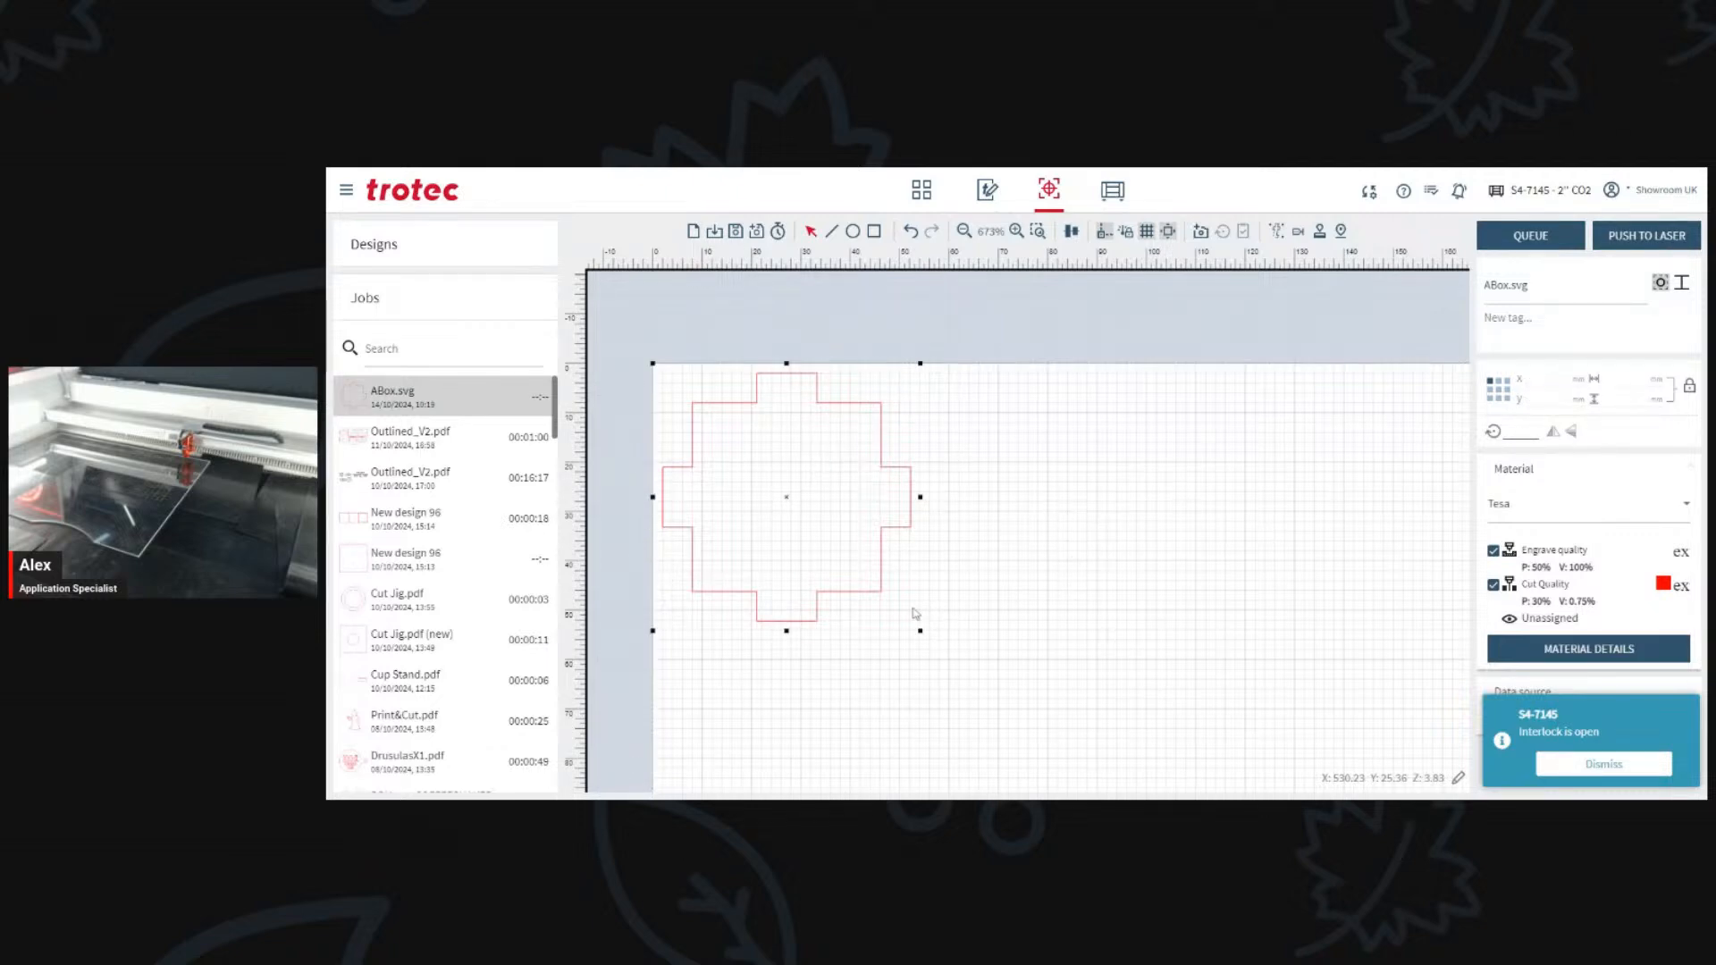
Step: Search materials for 'tro 6', pick Acryl TroGlass Clear 6mm, and push the ABox cross job to the laser
left_click(1578, 523)
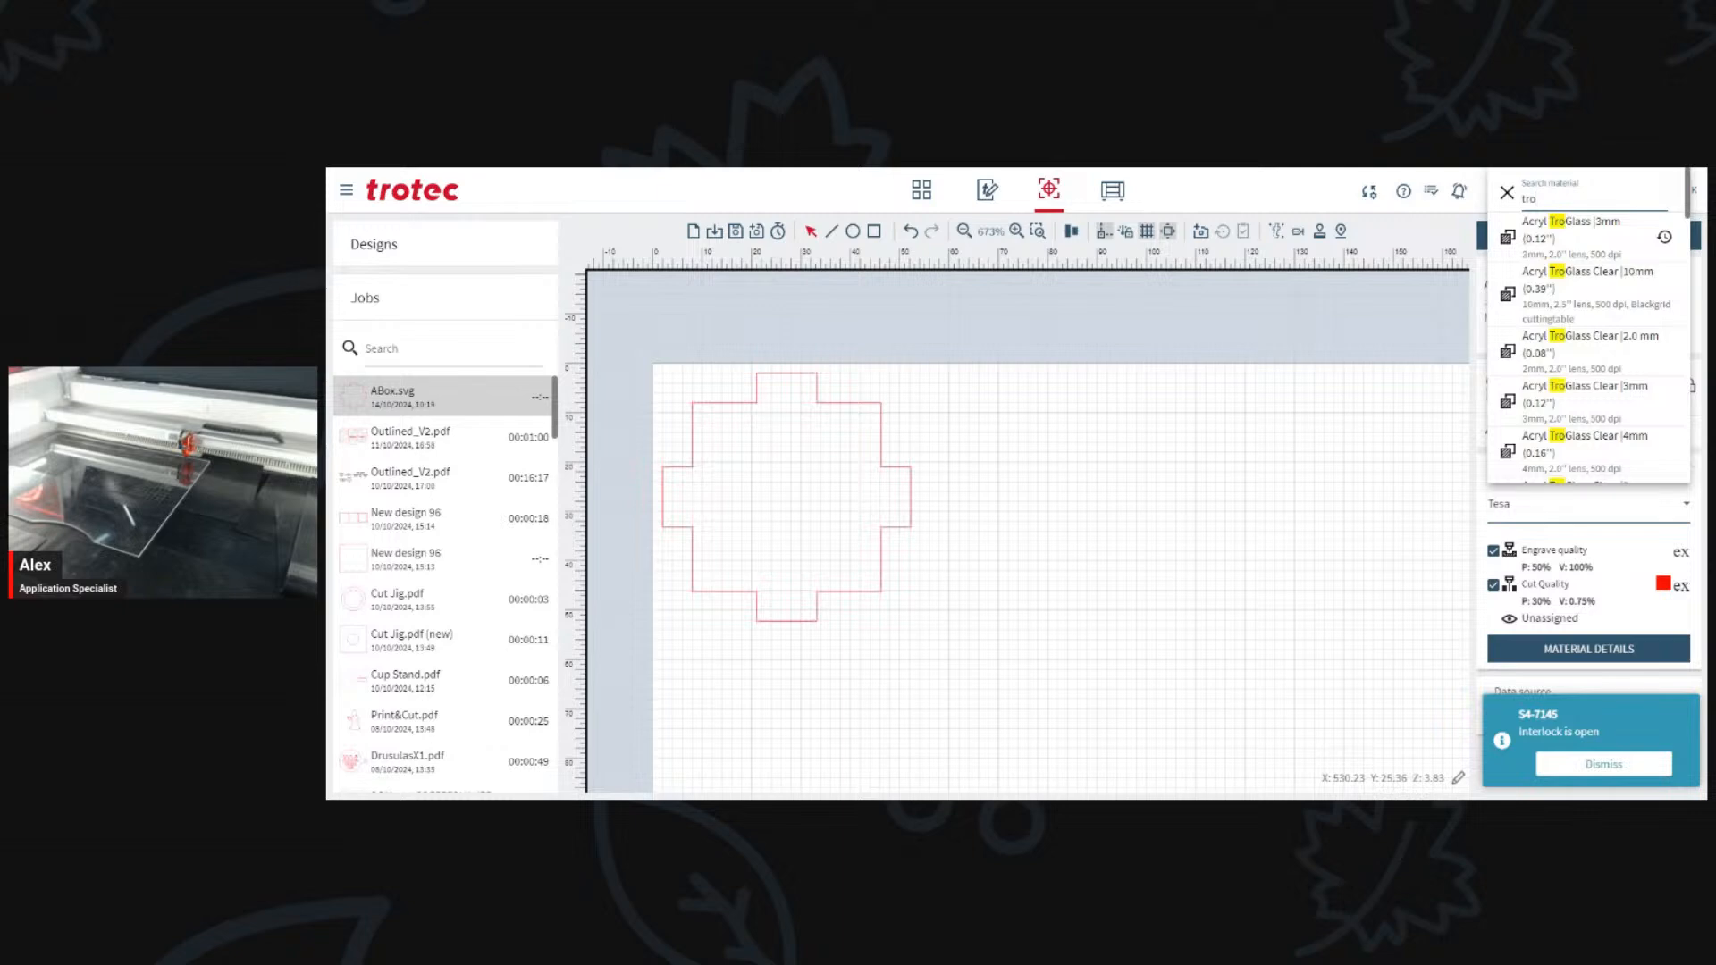
type("trogl")
key("BackSpace")
type("6mm")
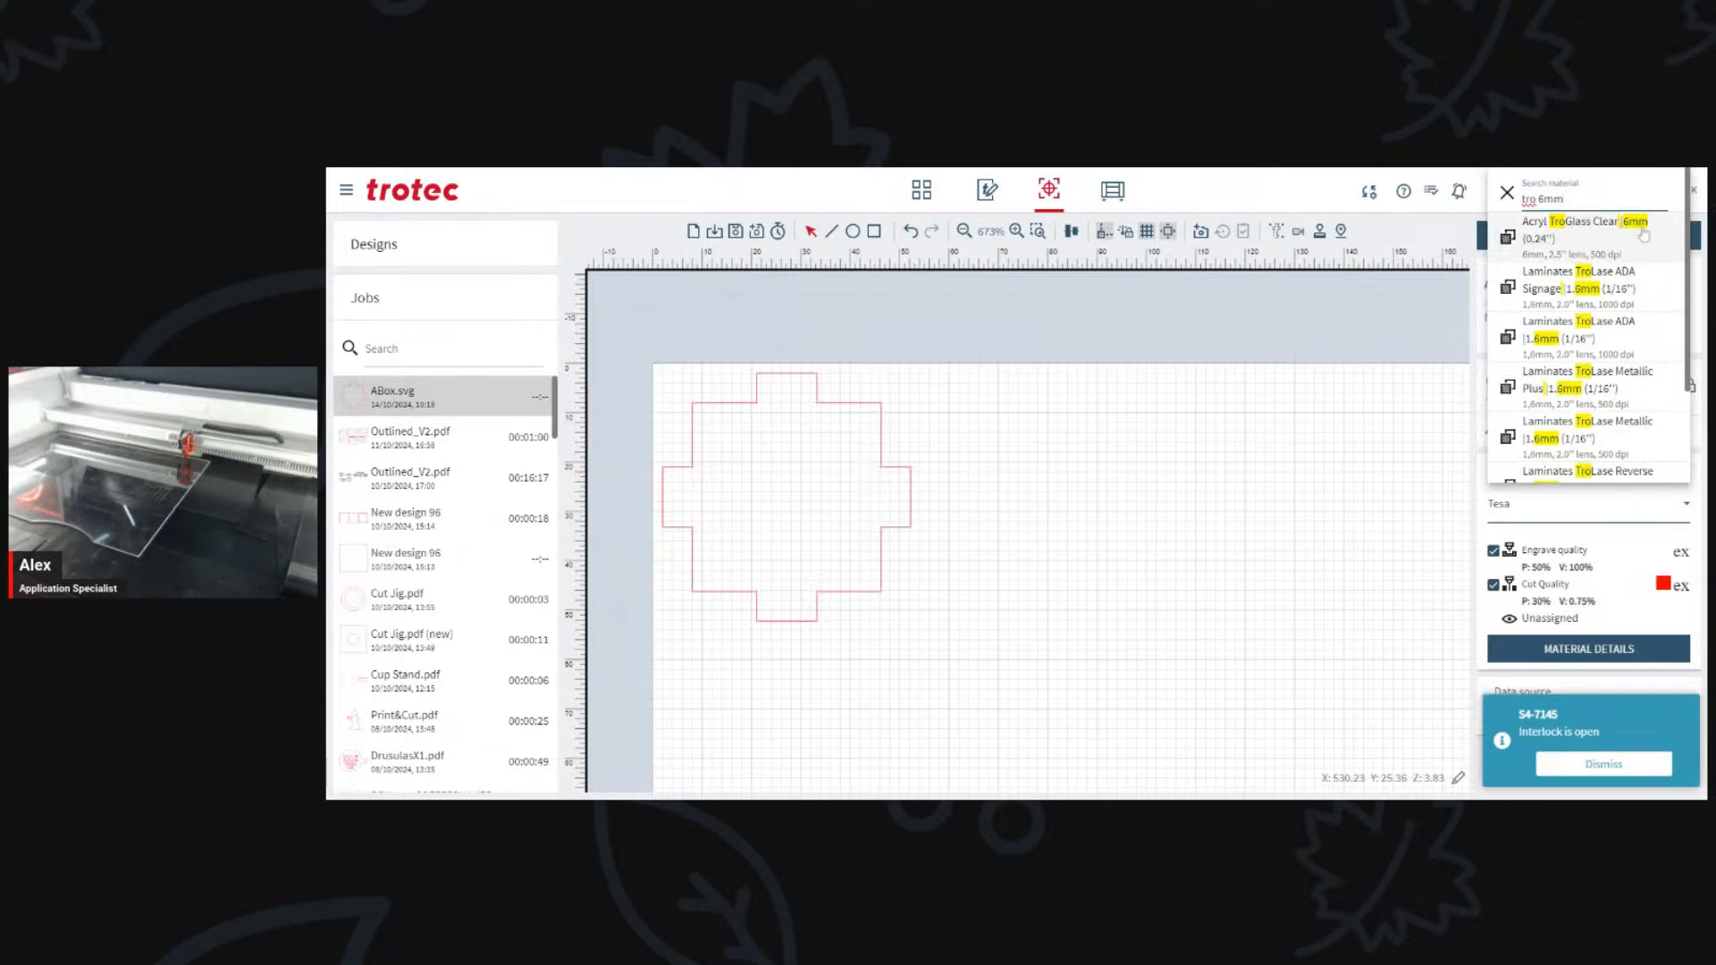
left_click(1612, 239)
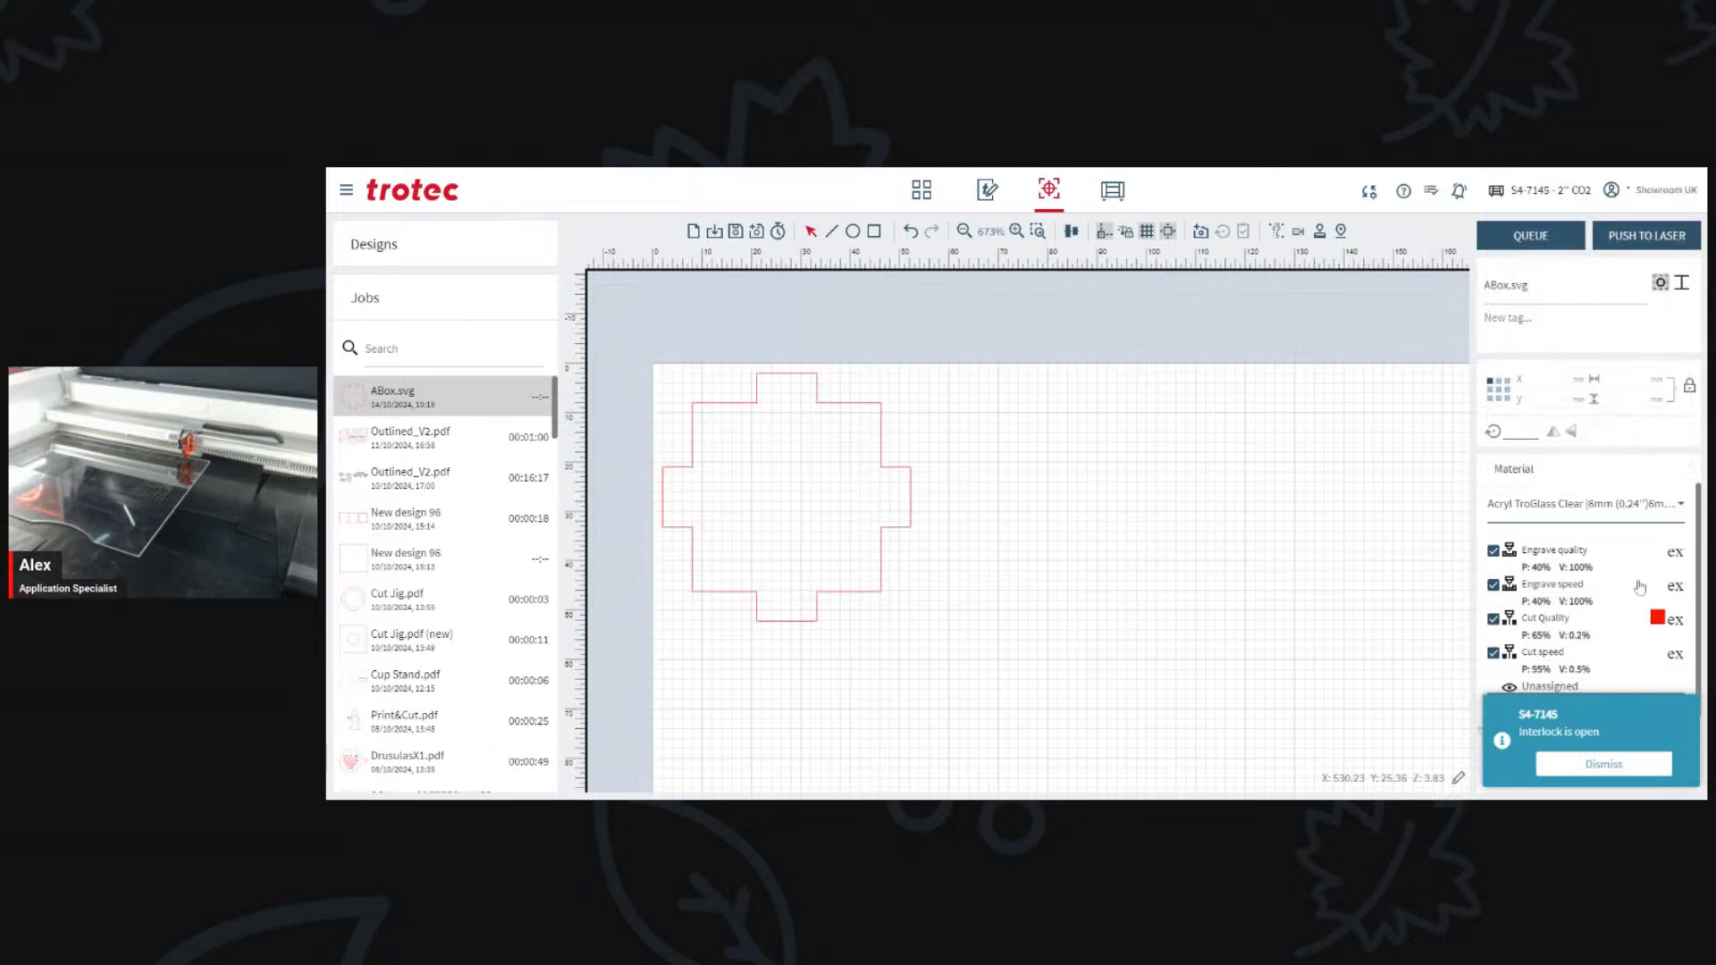
scroll(1639, 582, "down", 1)
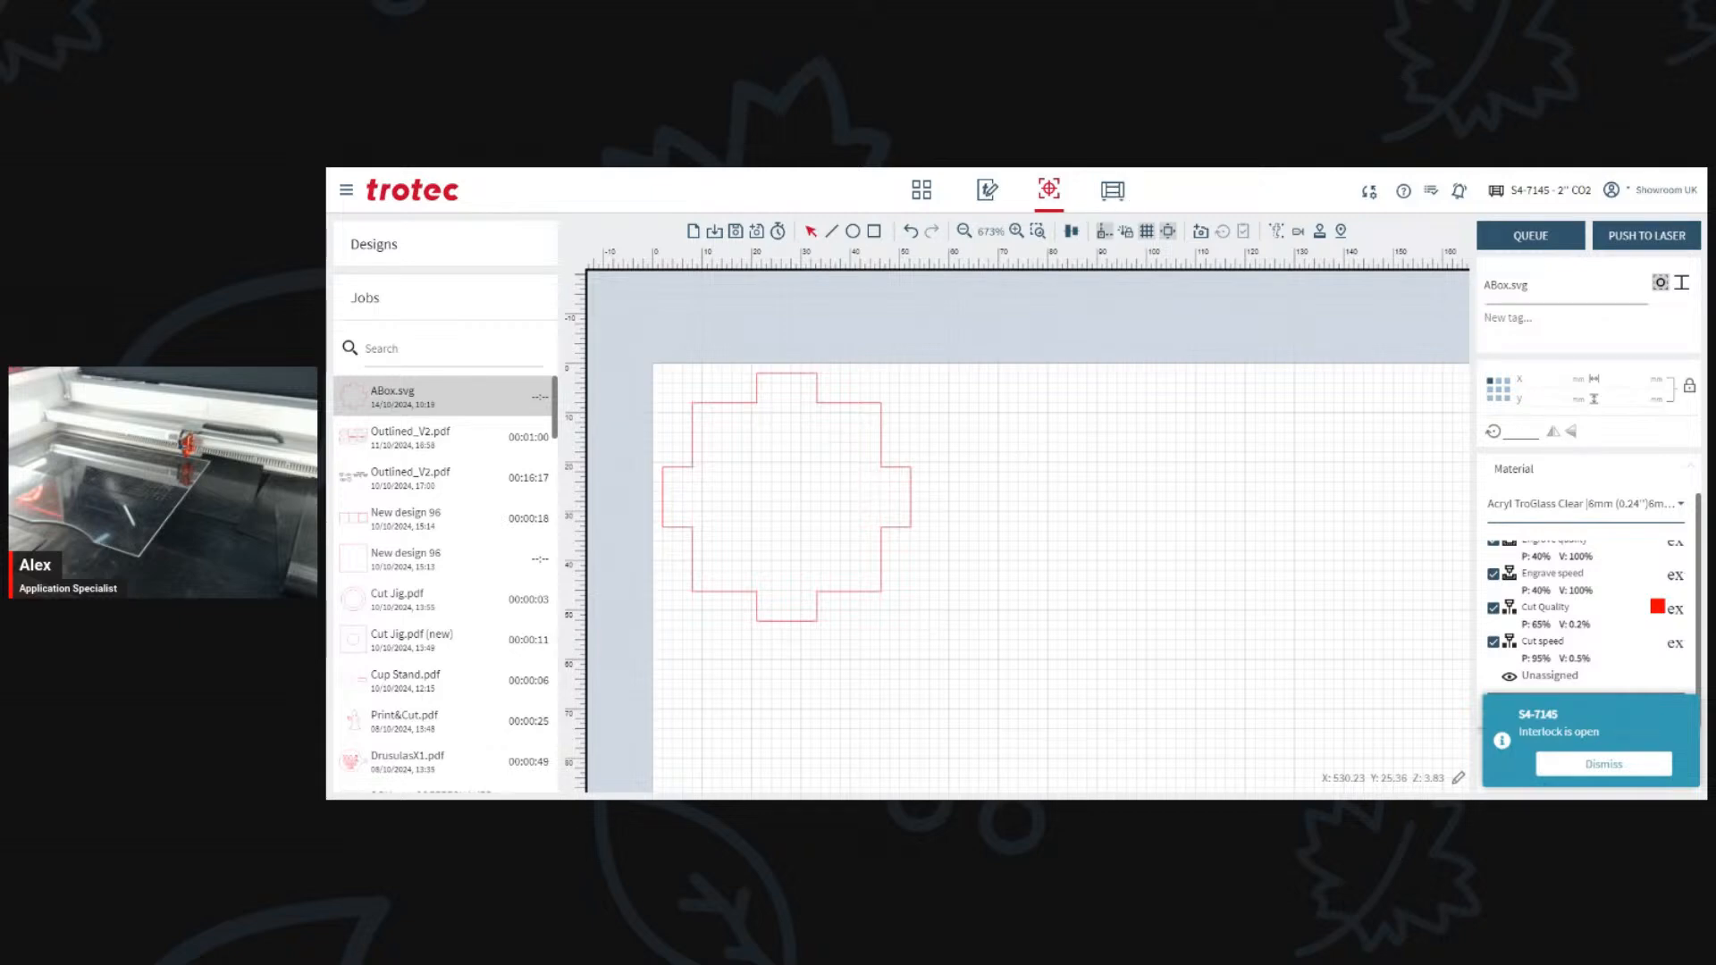
left_click(1646, 237)
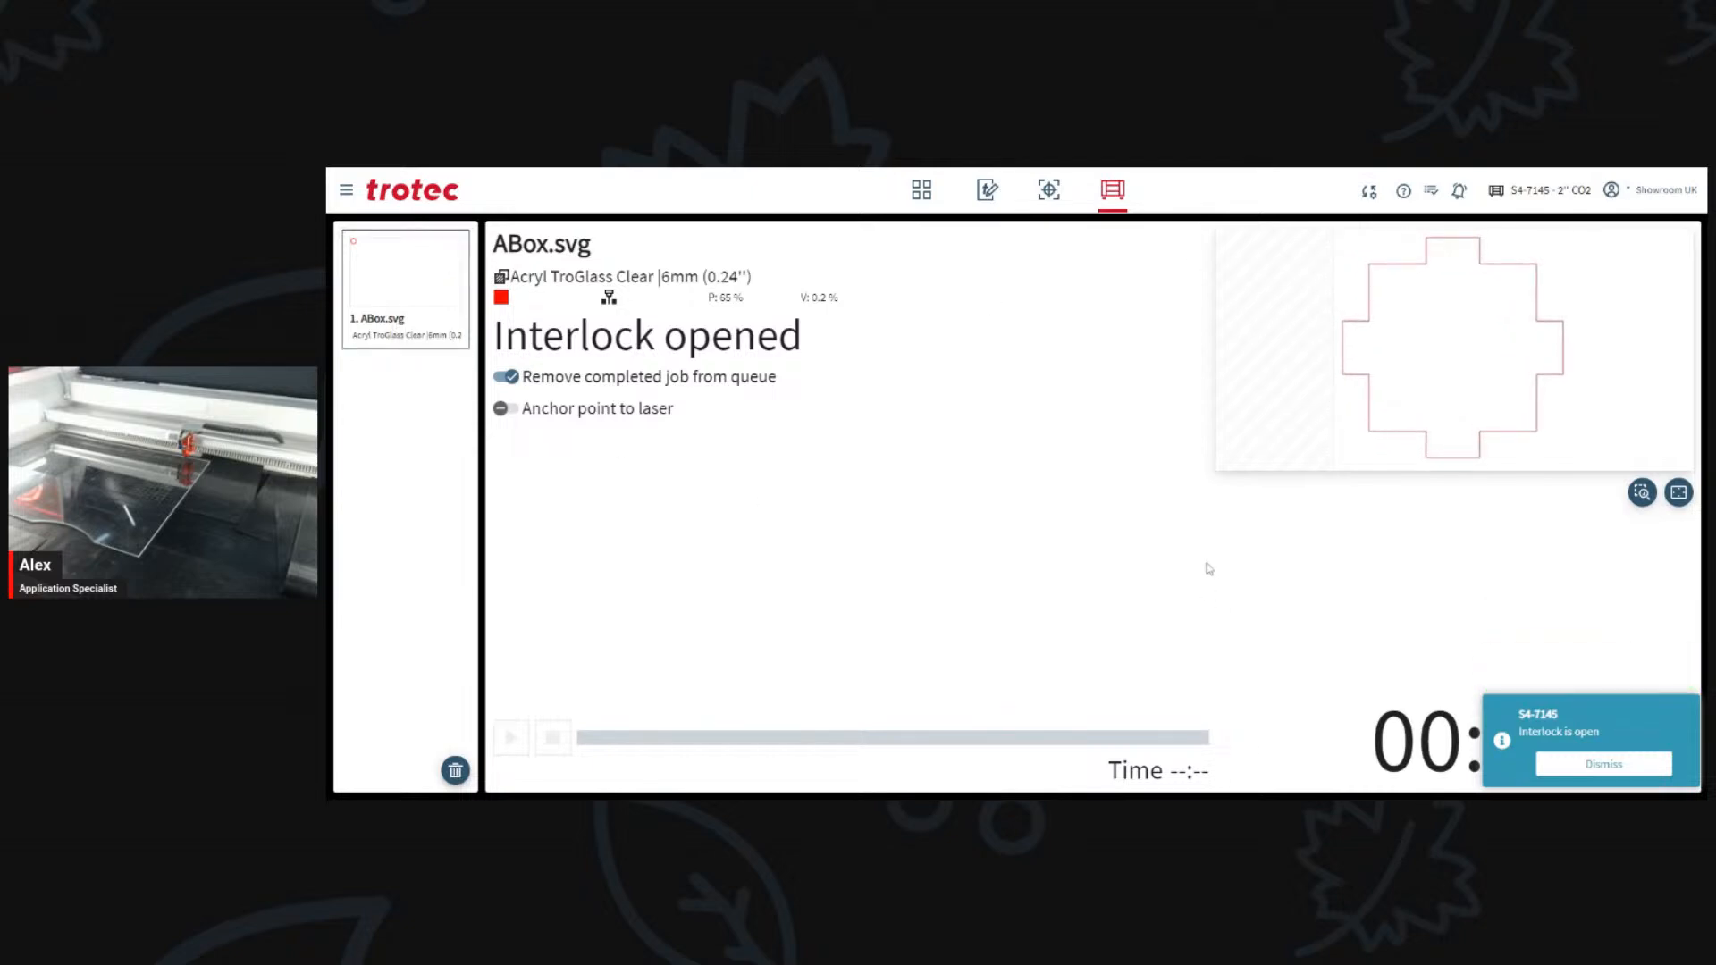
Step: Check the Prepare and Produce views, then return to the Dashboard's Designs list showing ABox.svg
left_click(1044, 195)
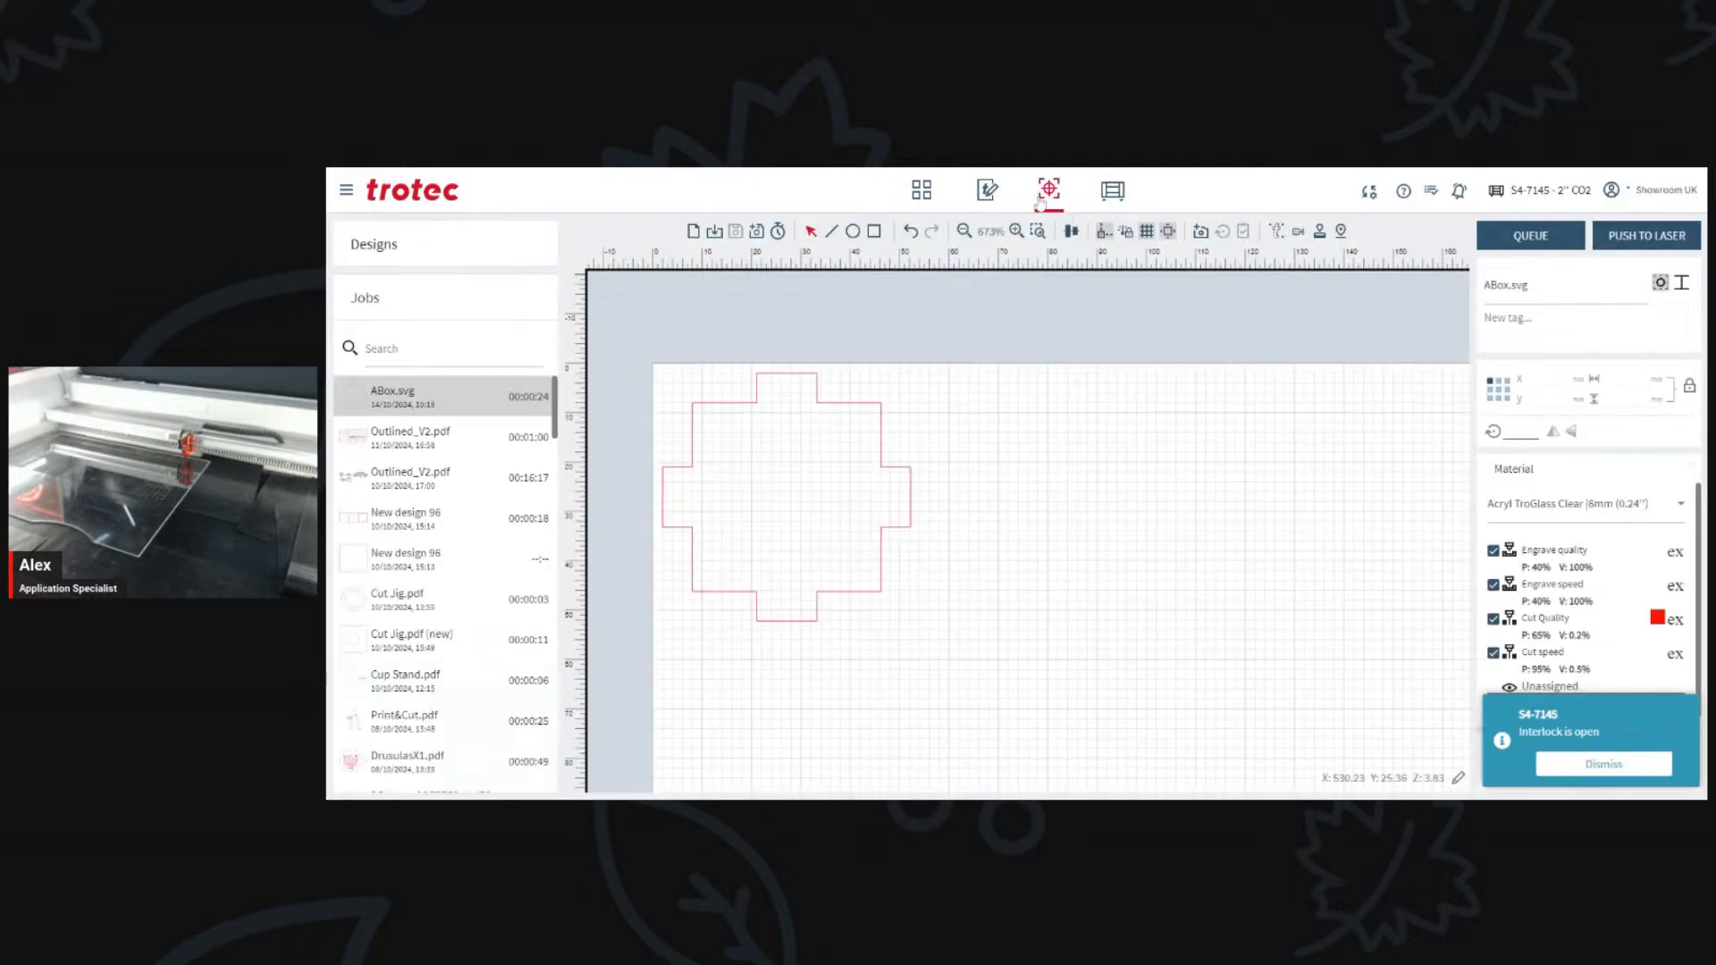
left_click(1113, 199)
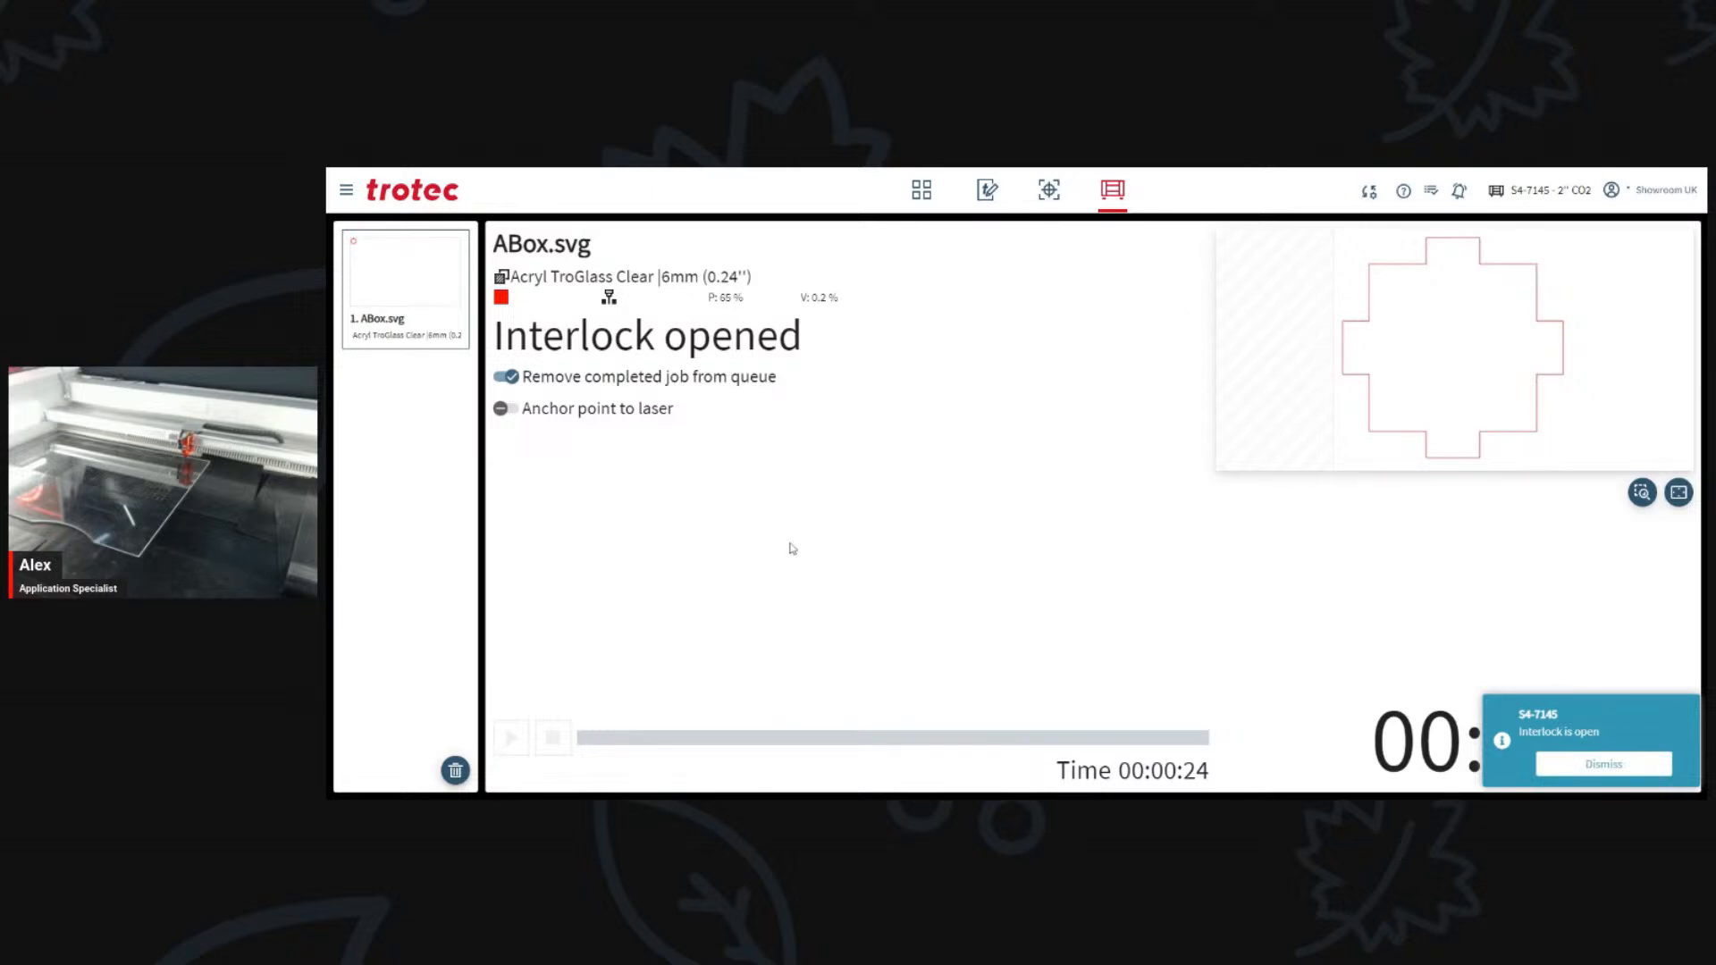
left_click(1050, 197)
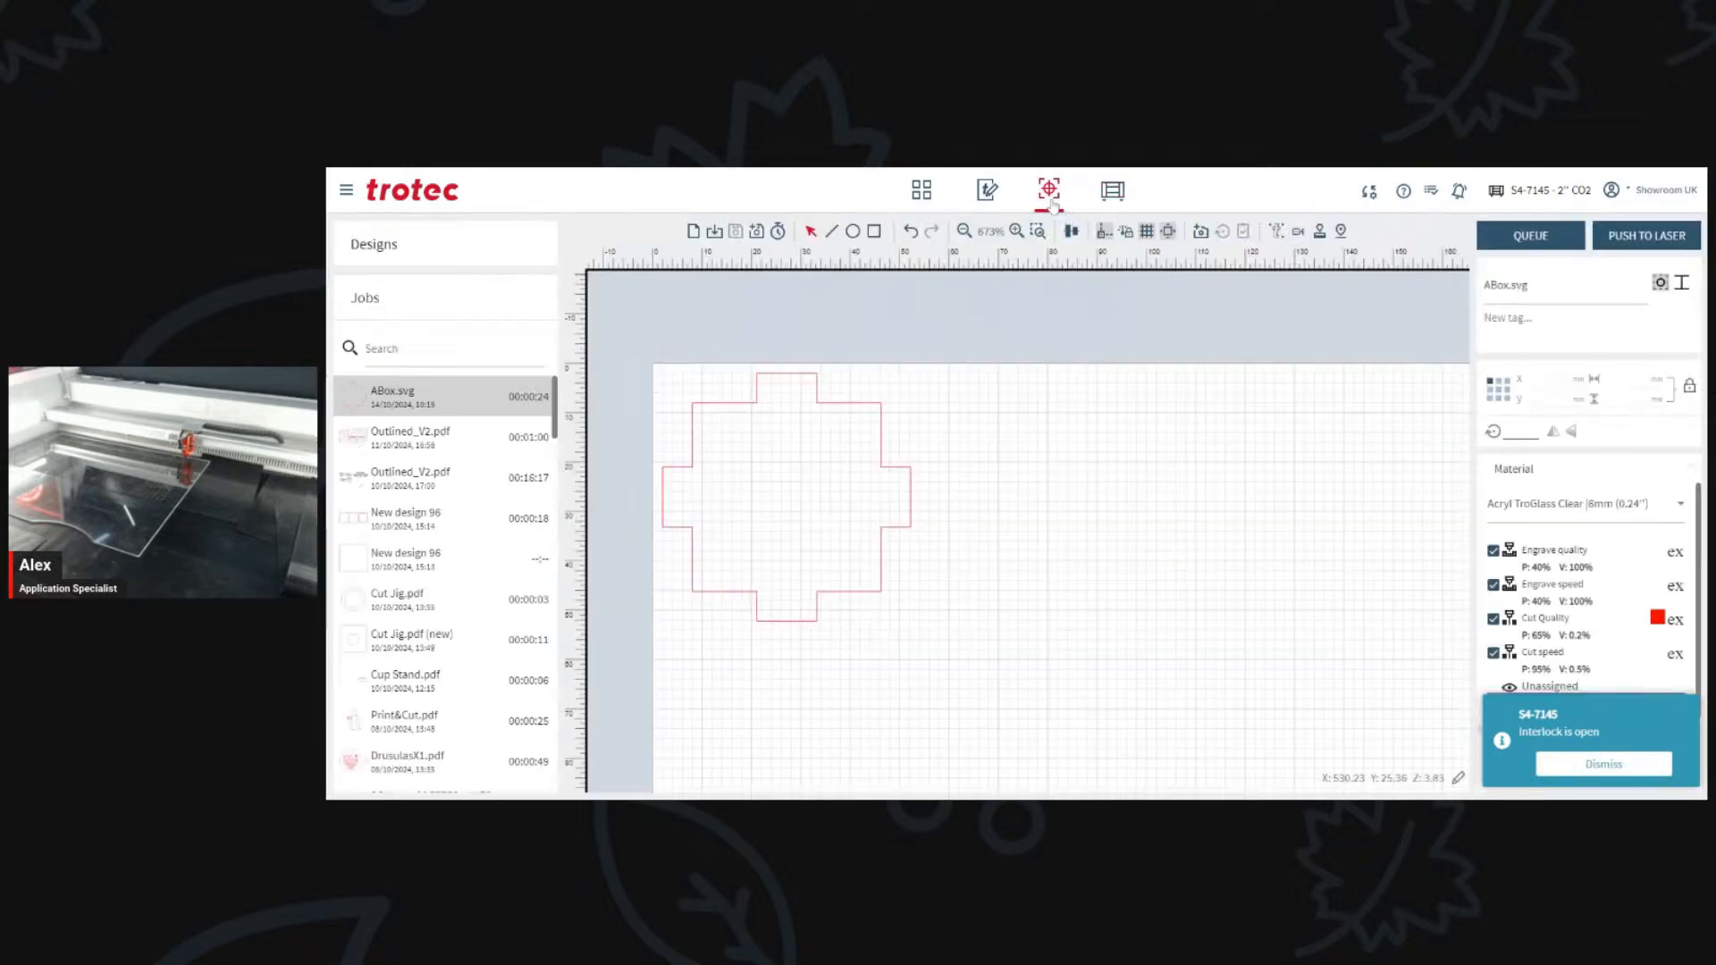
left_click(924, 192)
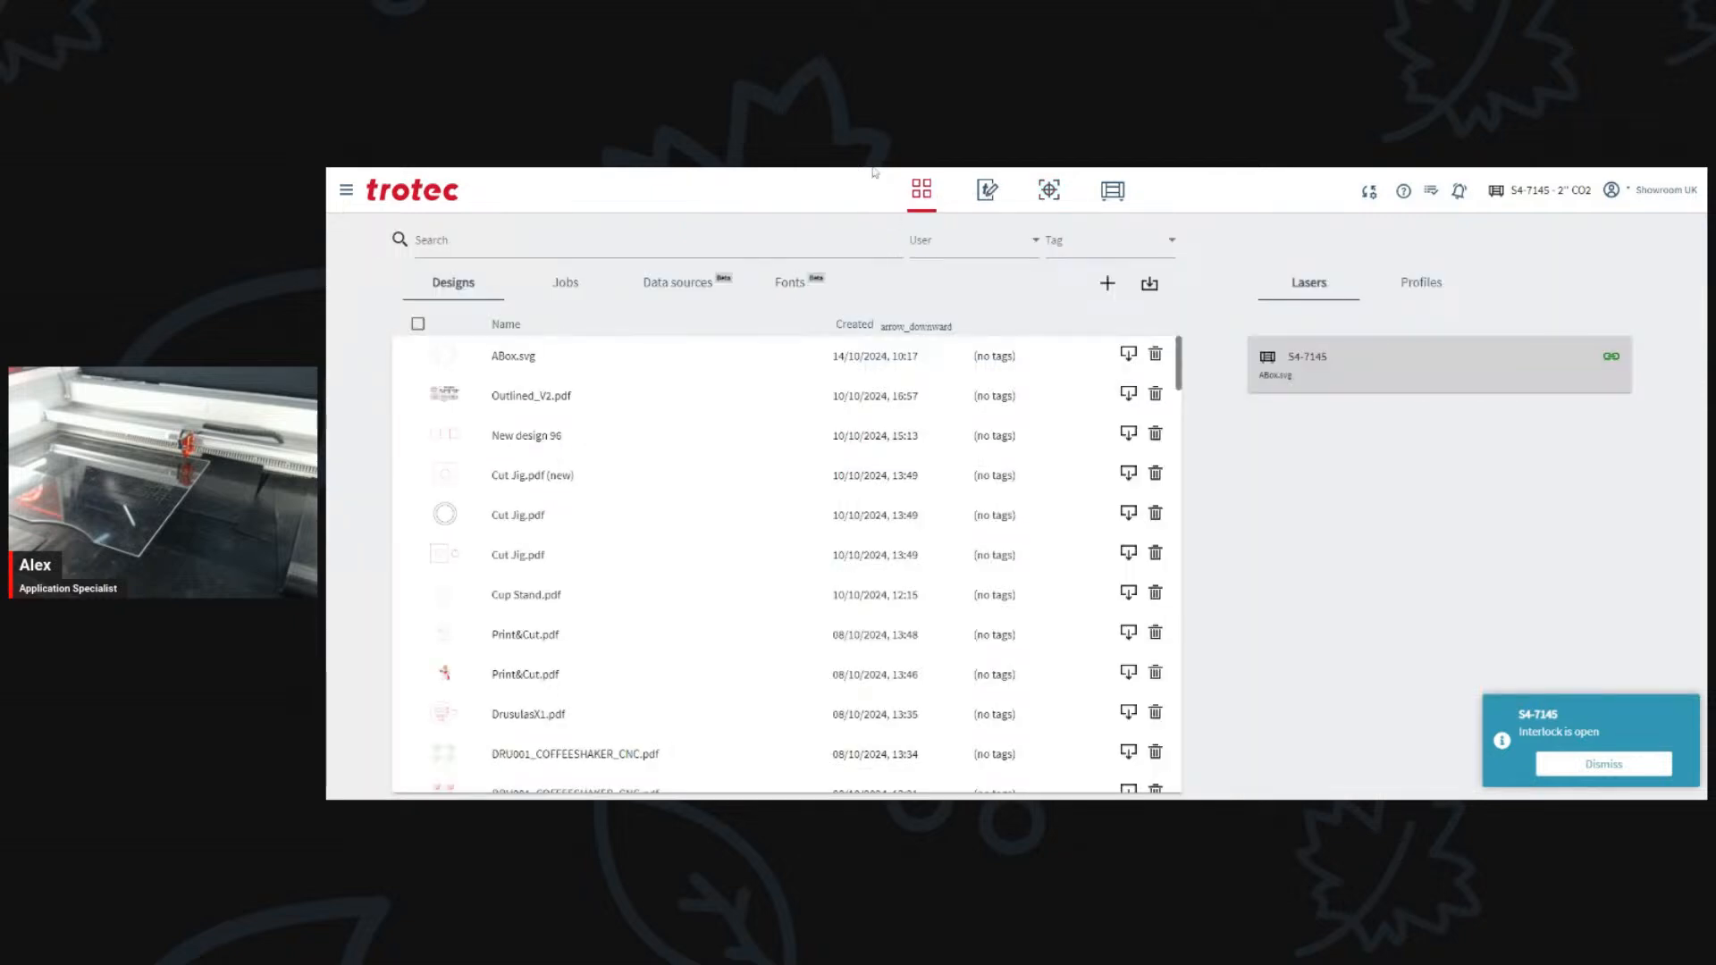
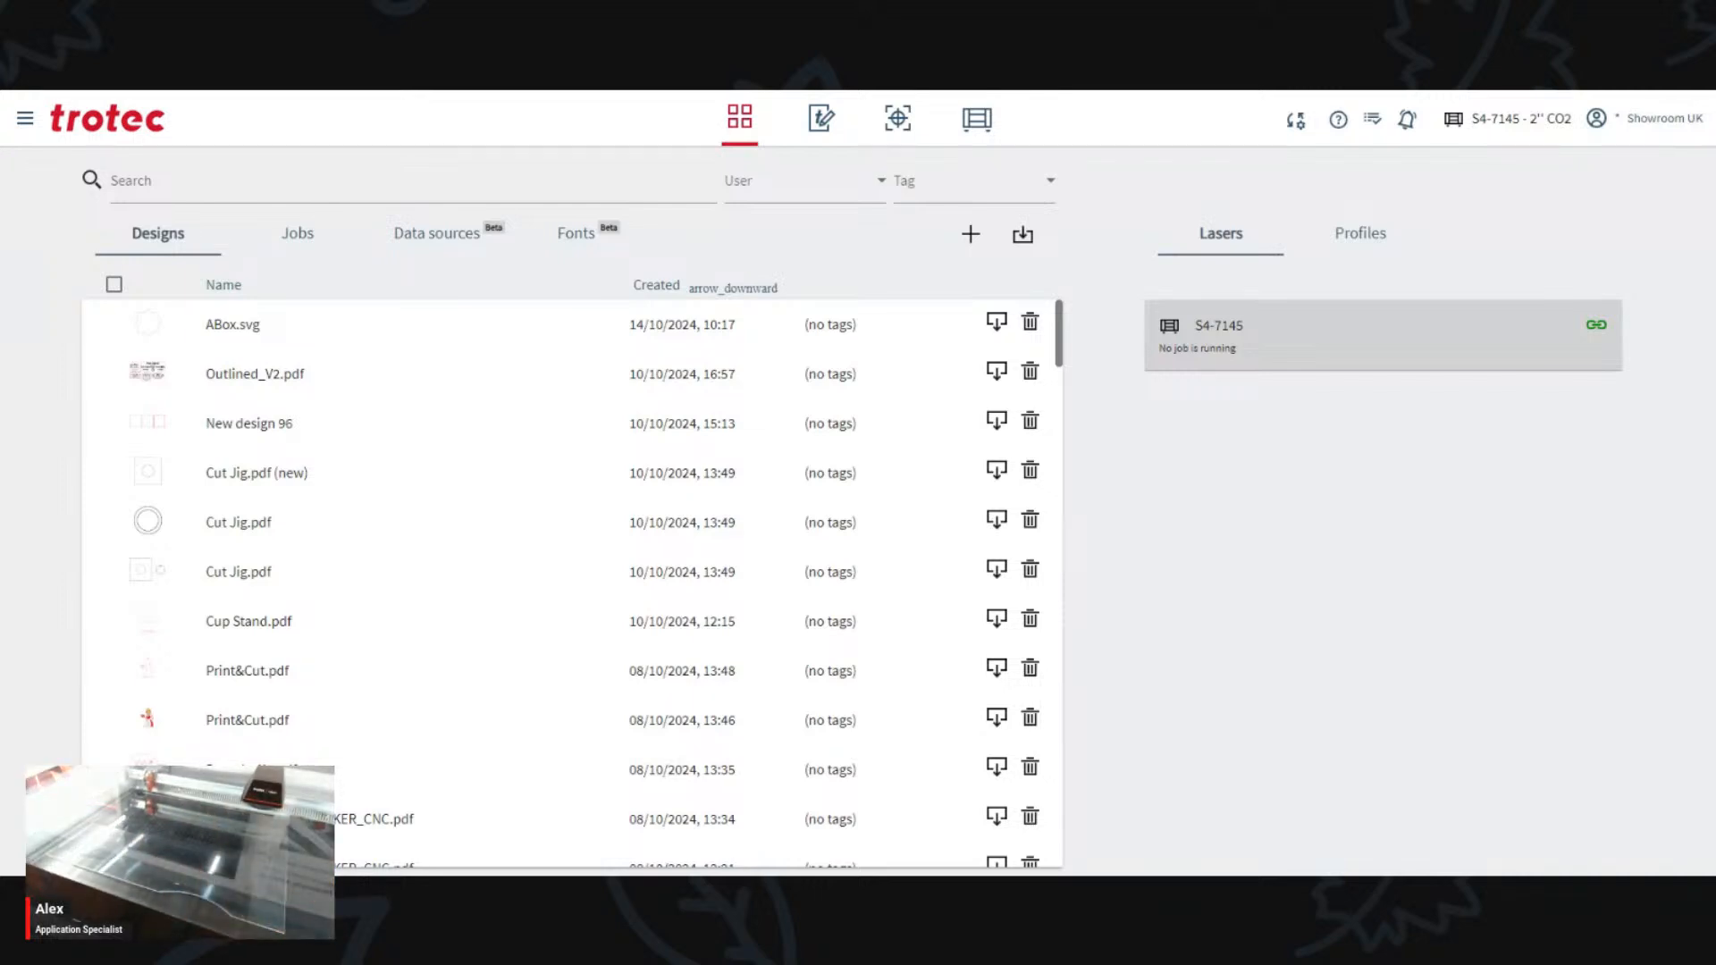
left_click(22, 123)
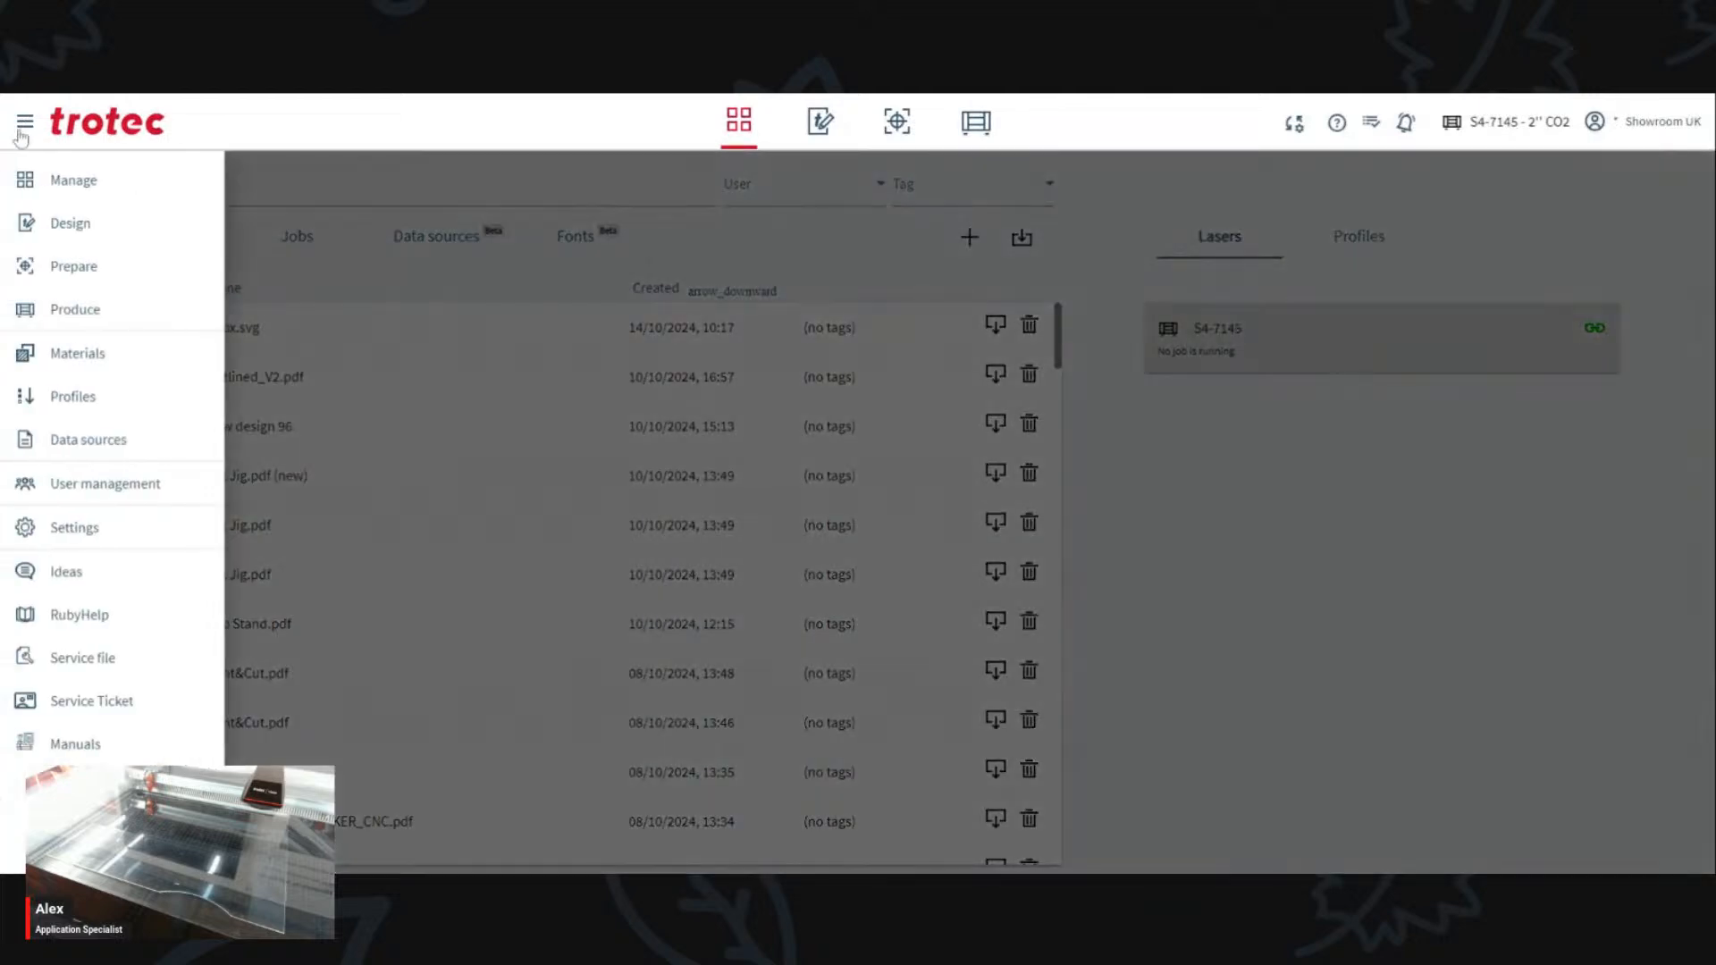
left_click(119, 540)
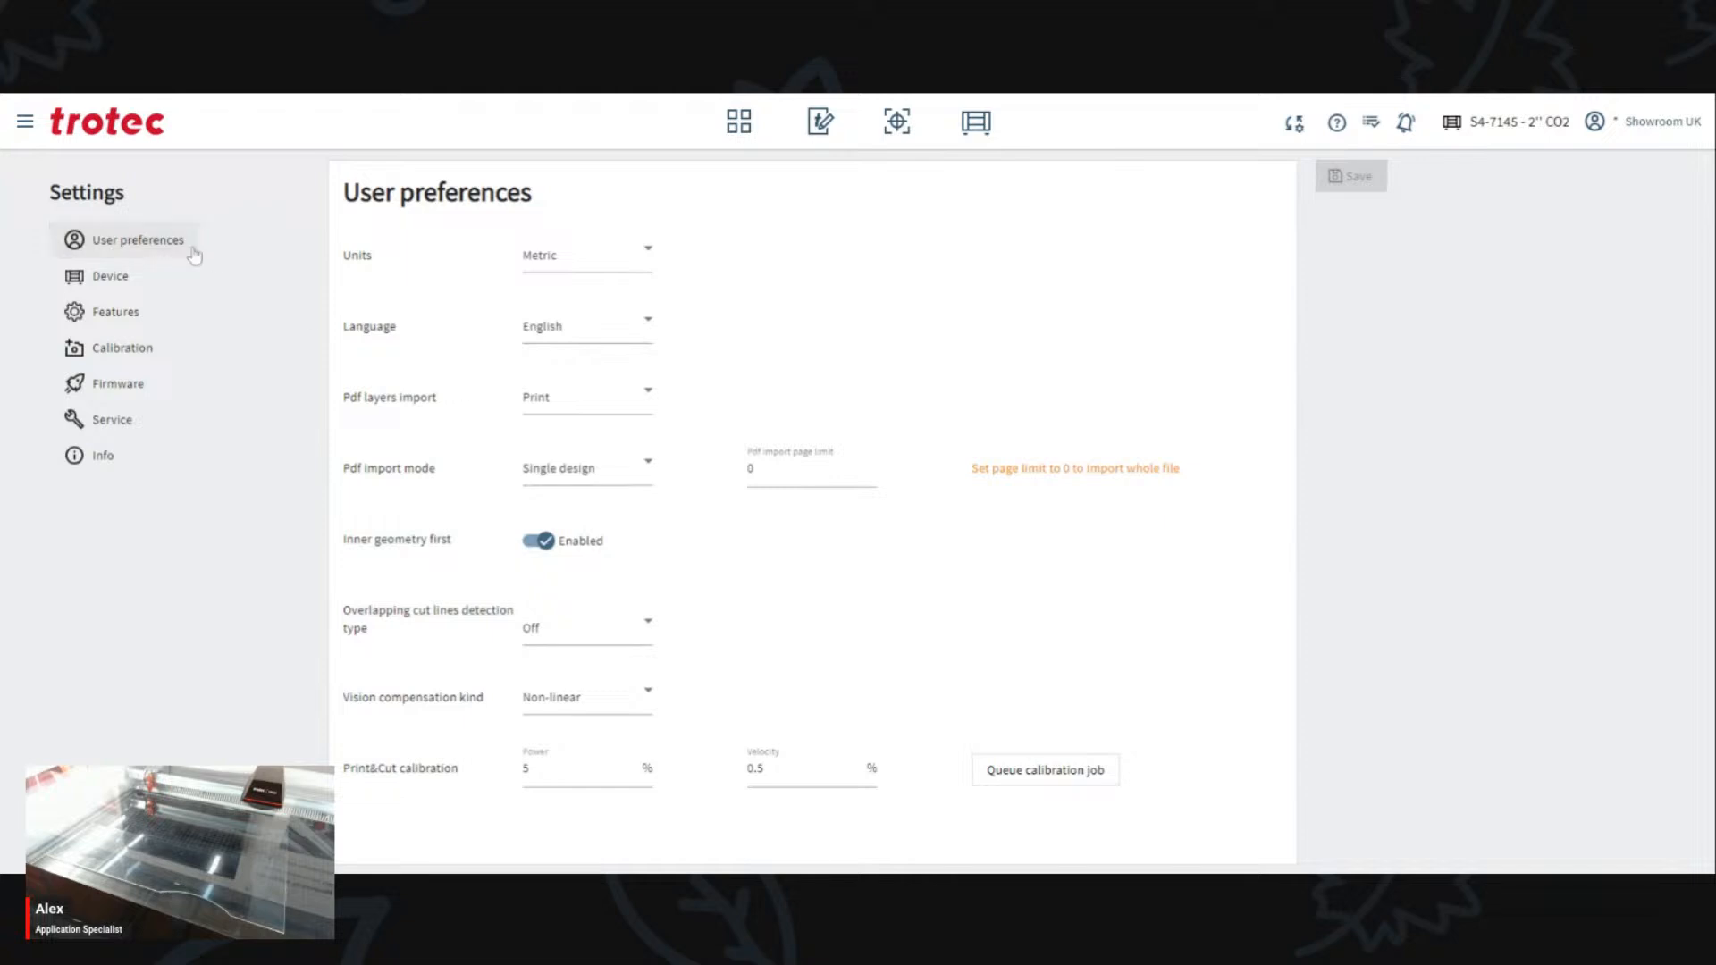
left_click(169, 280)
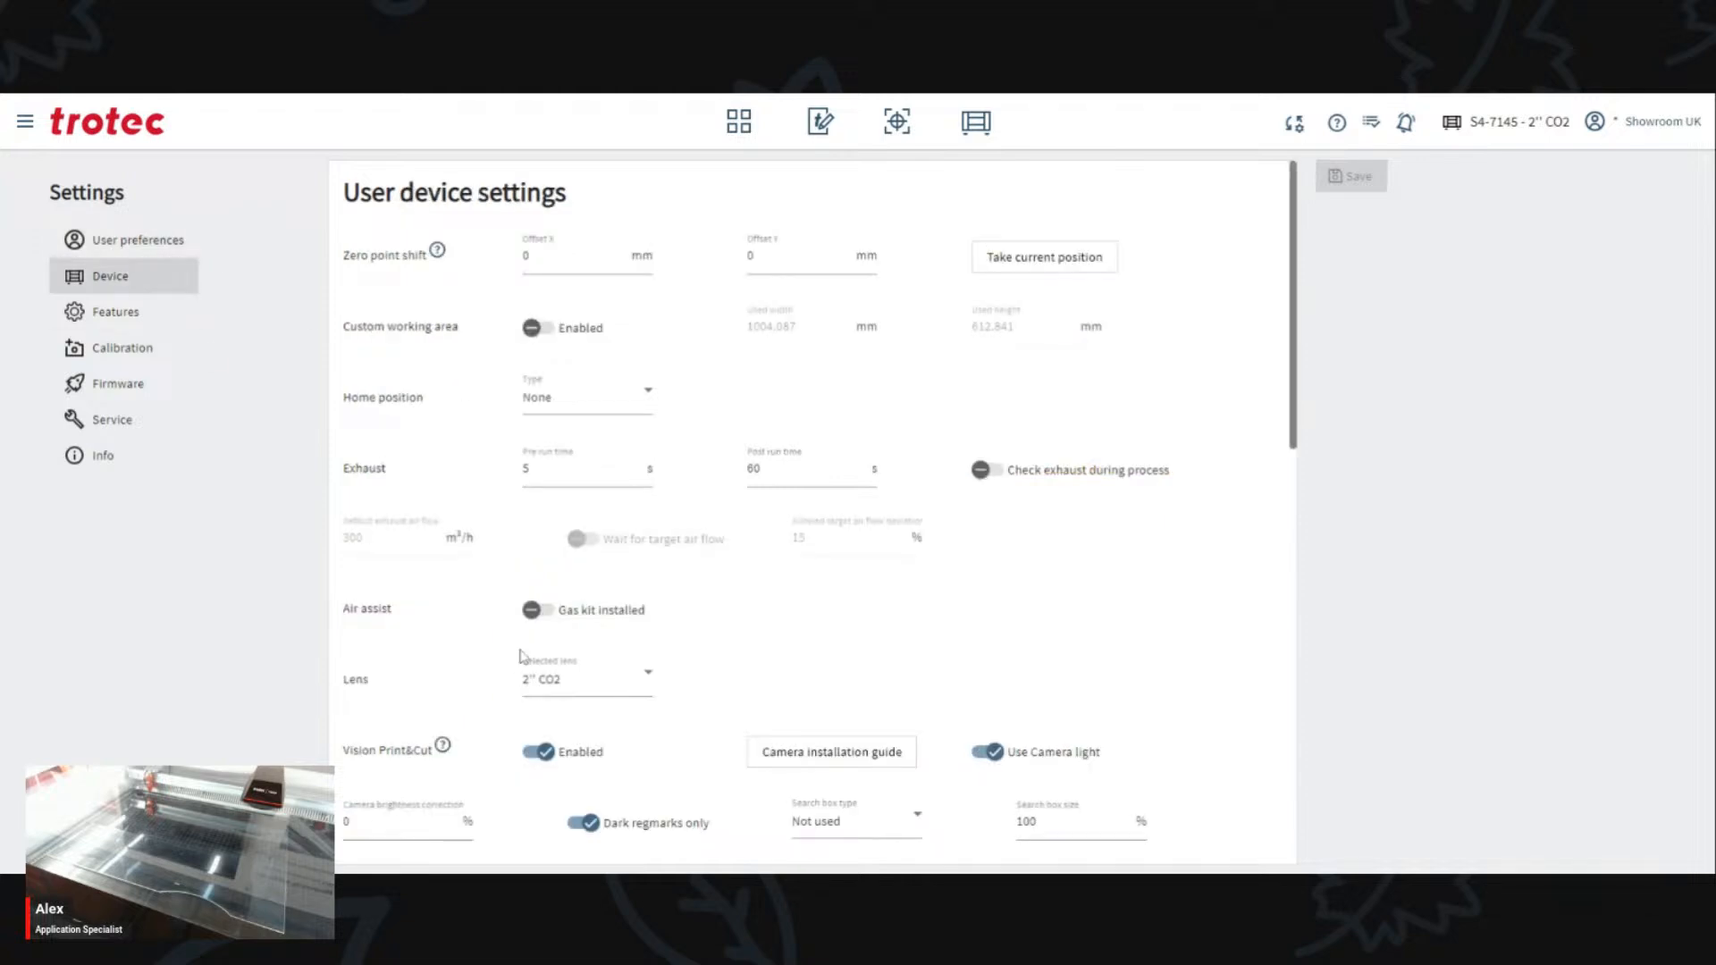
left_click(597, 689)
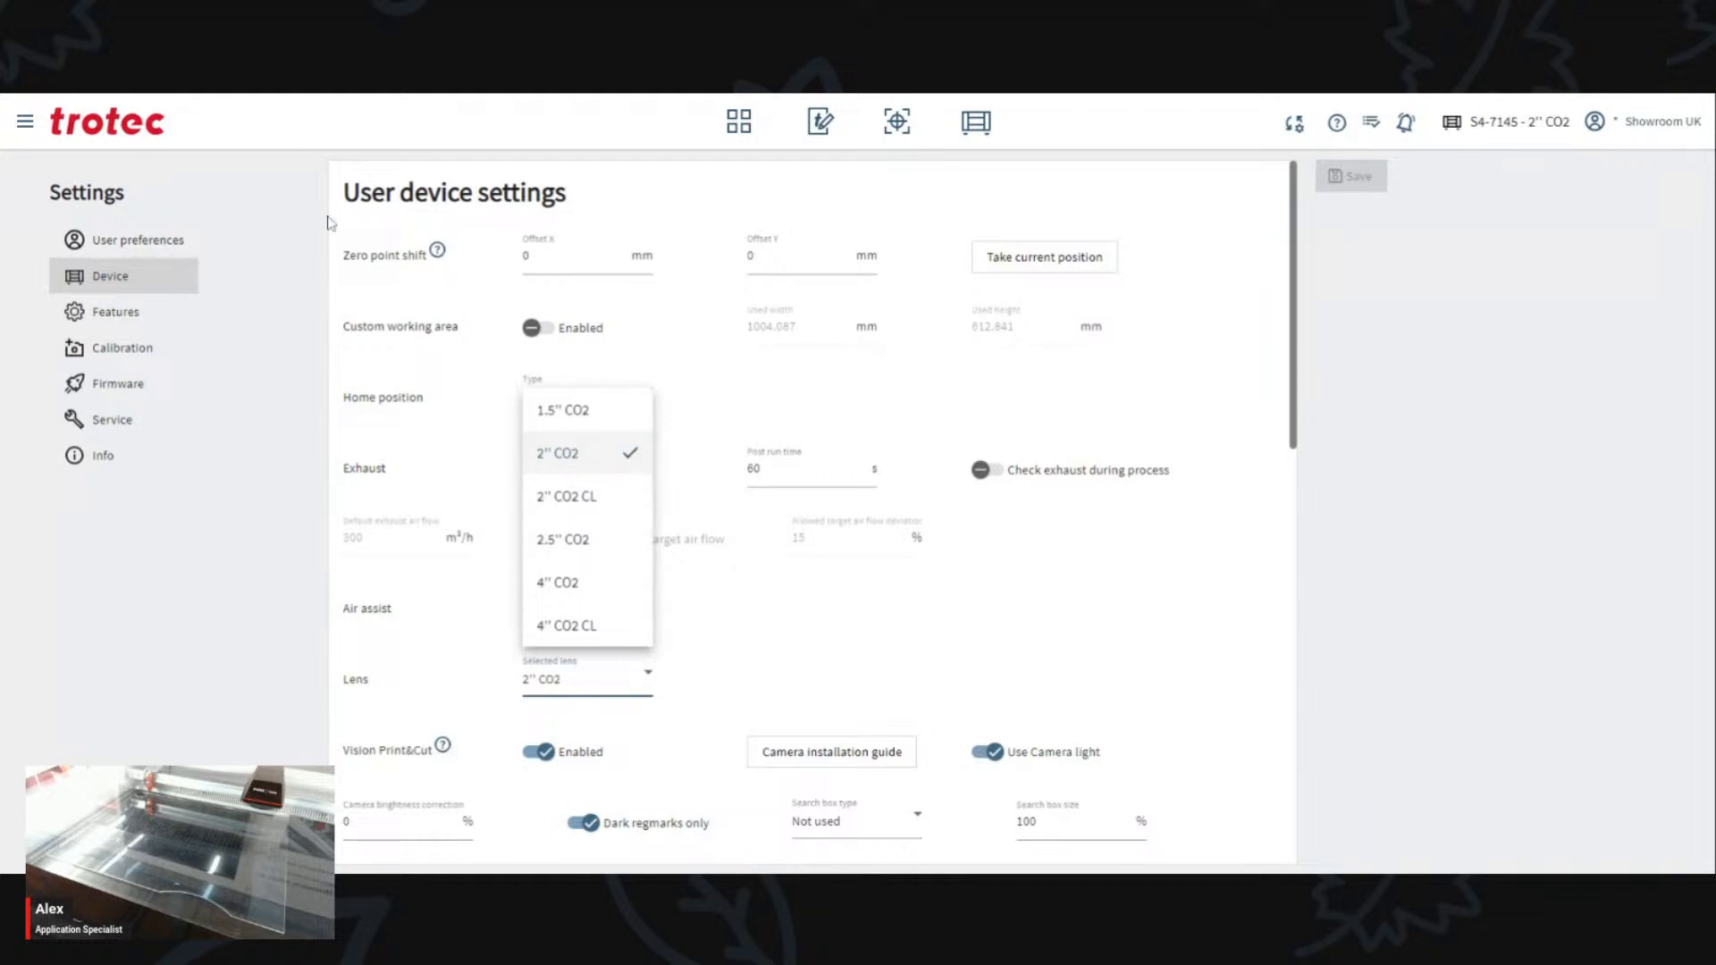
left_click(738, 139)
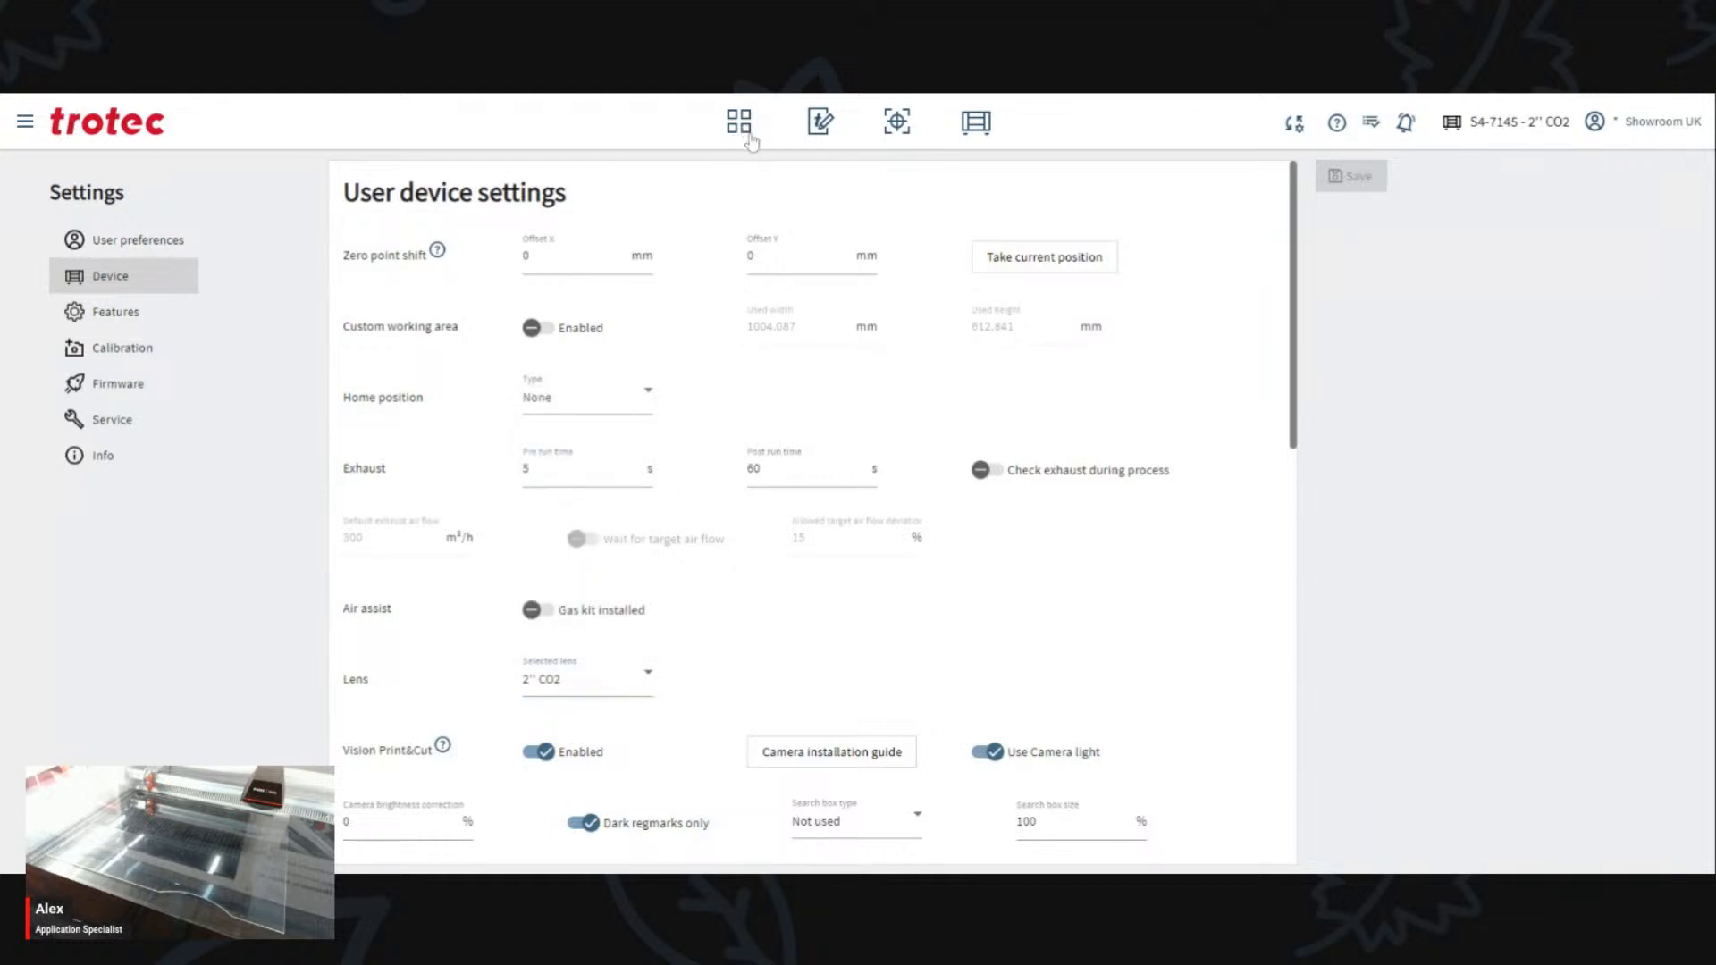
left_click(747, 136)
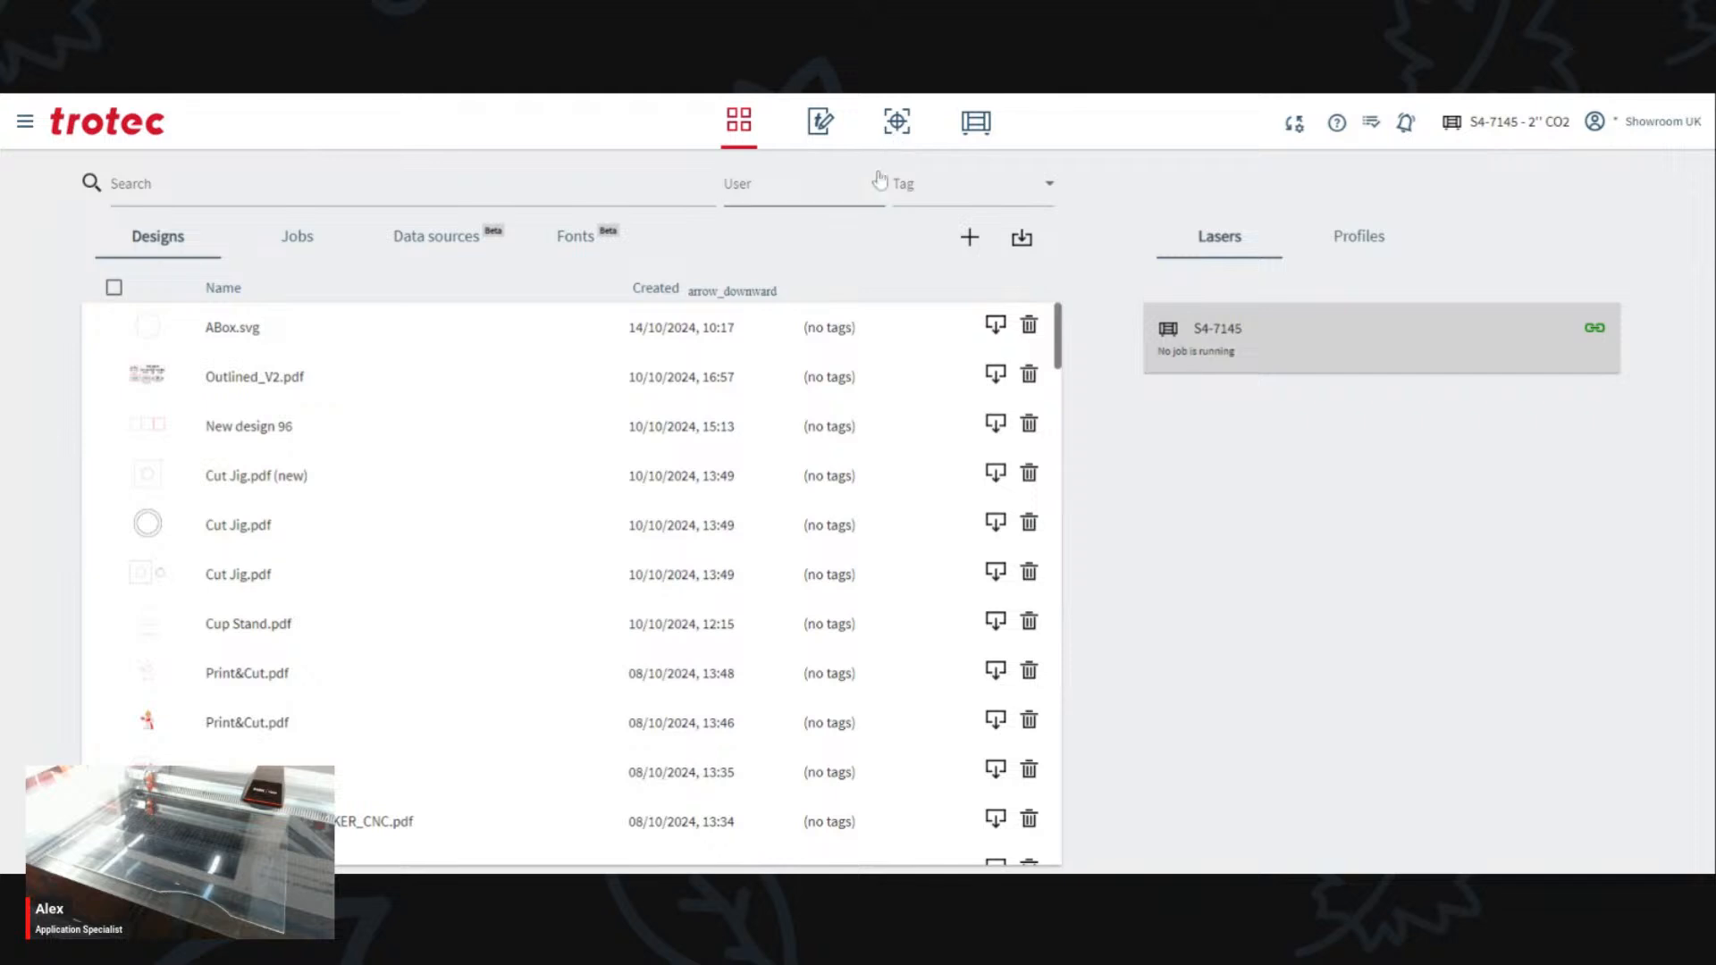
Step: Create a new material in the Materials library named 'Acrylic 3mm Clear'
left_click(25, 124)
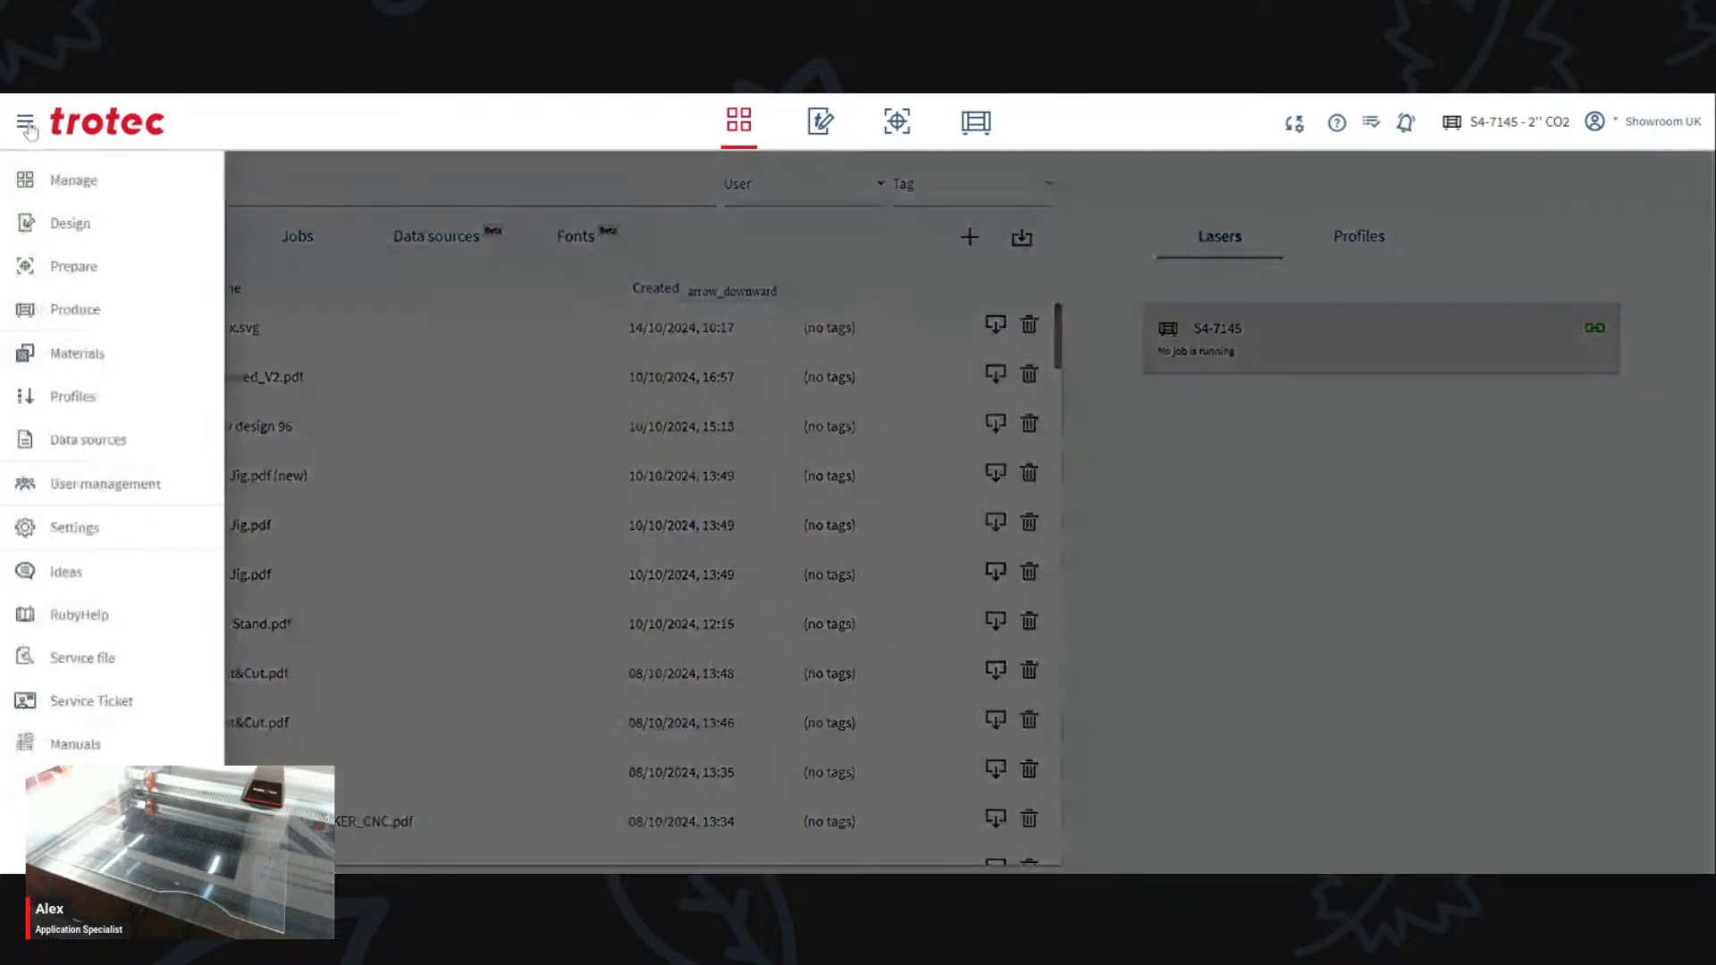
left_click(93, 359)
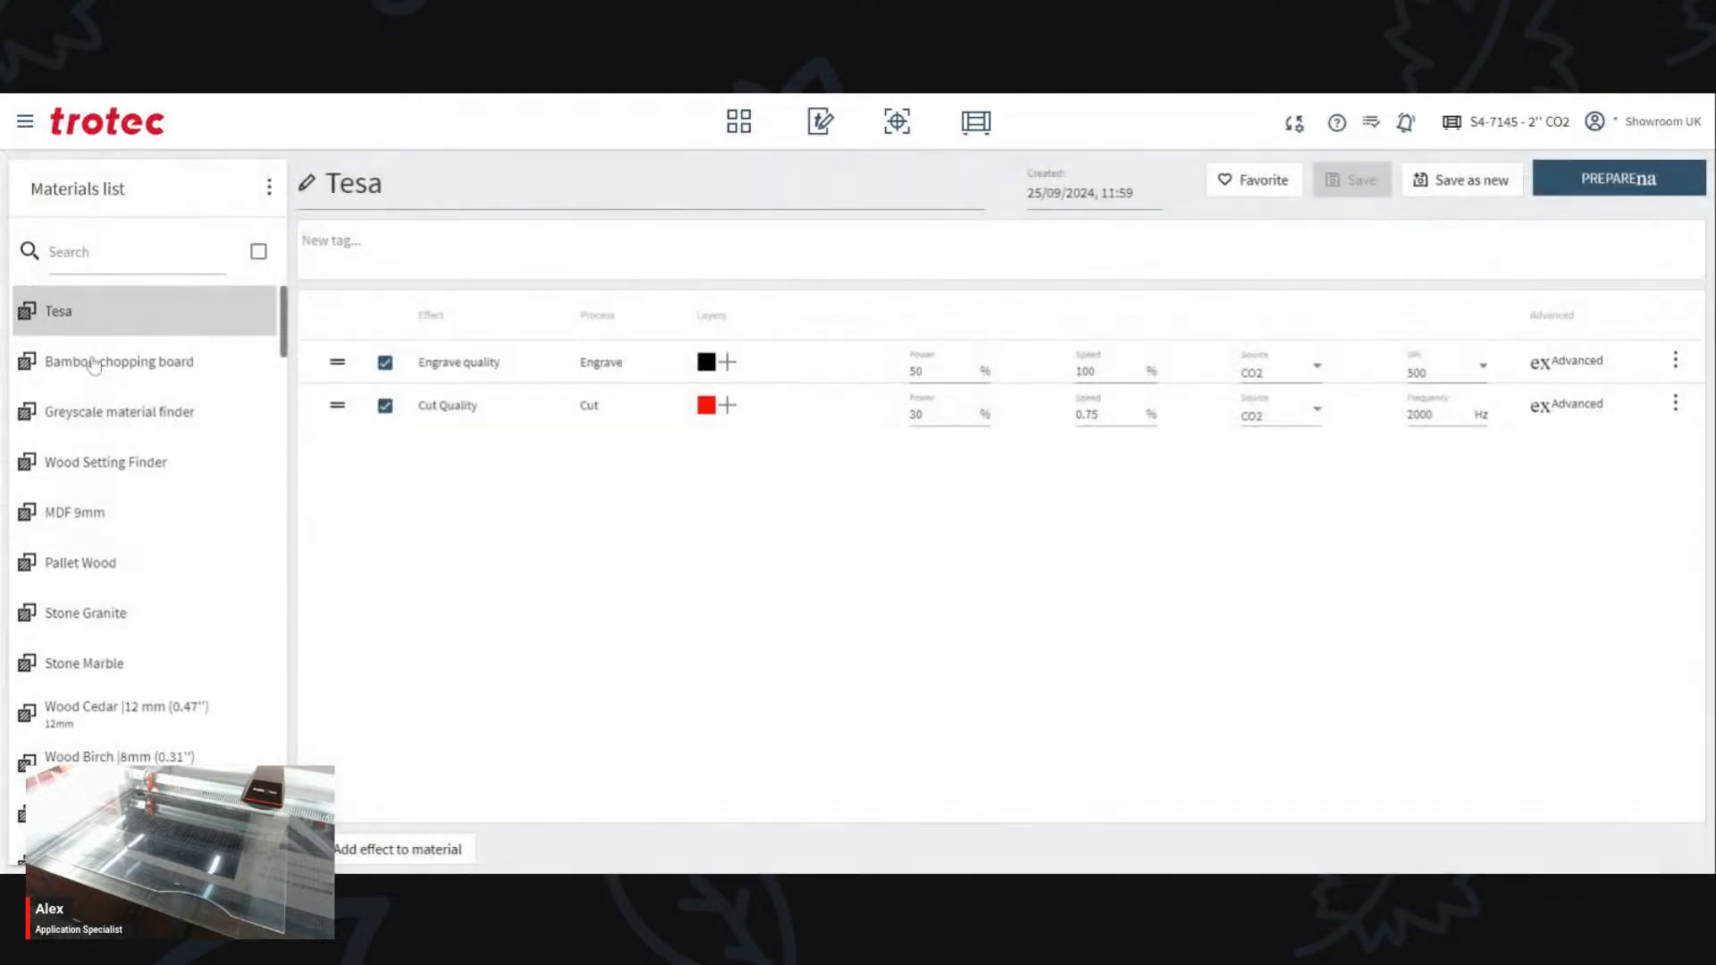
left_click(269, 190)
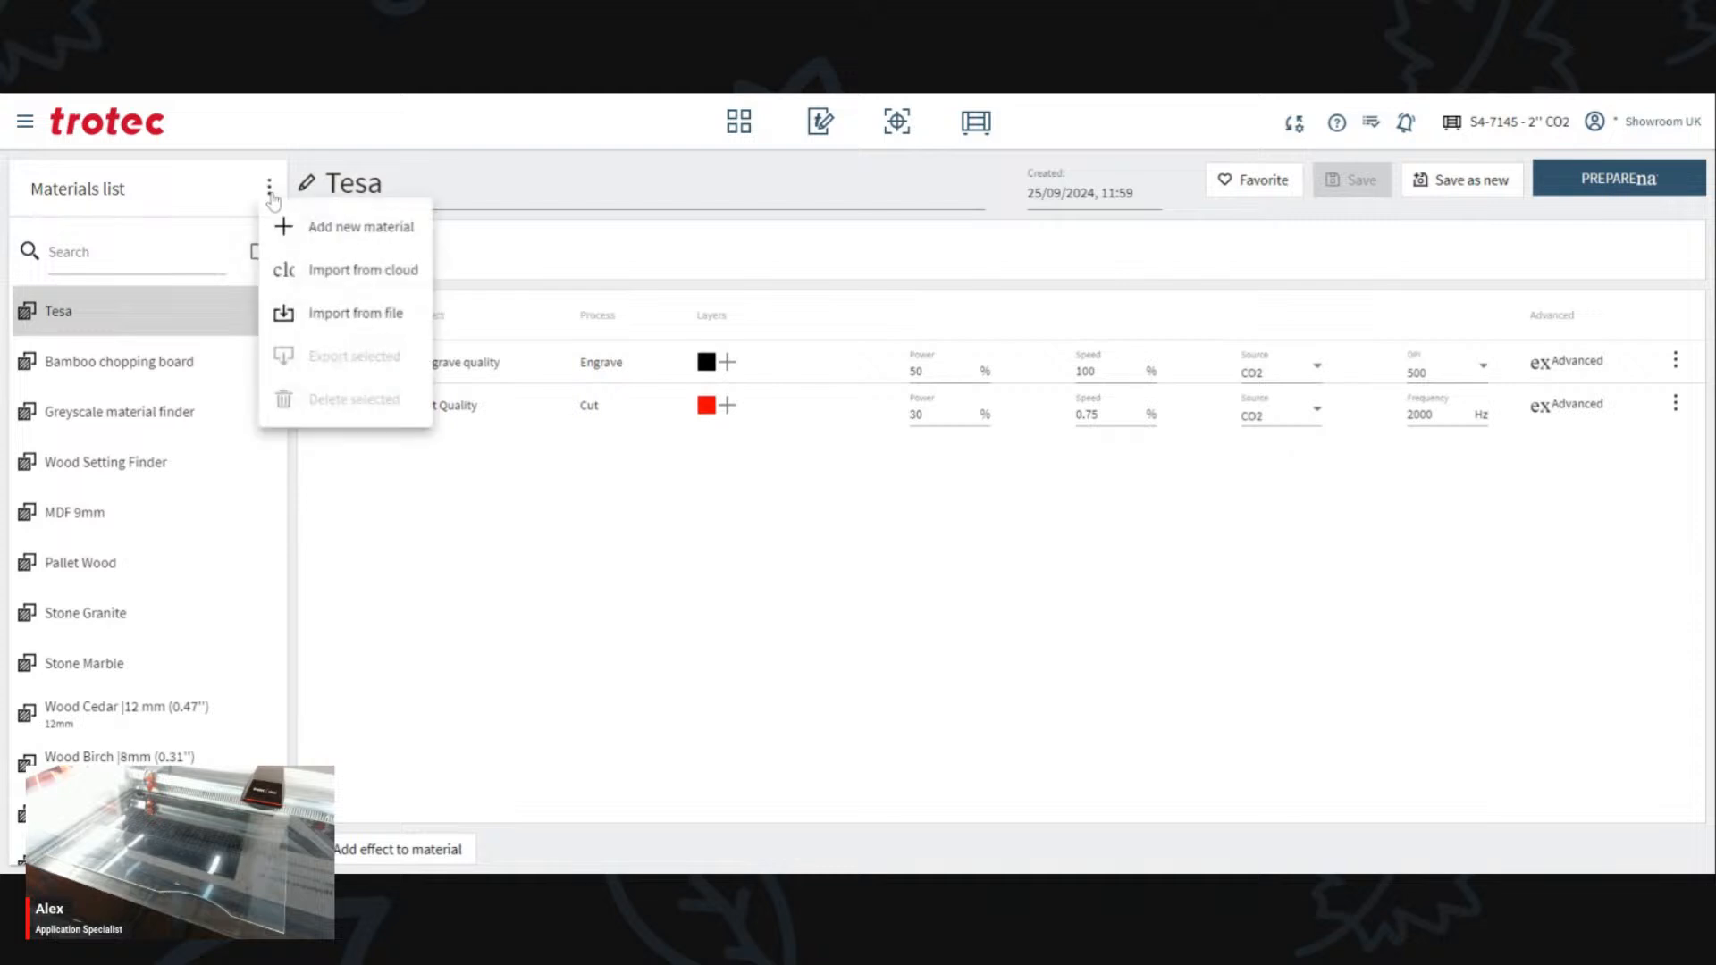
left_click(337, 234)
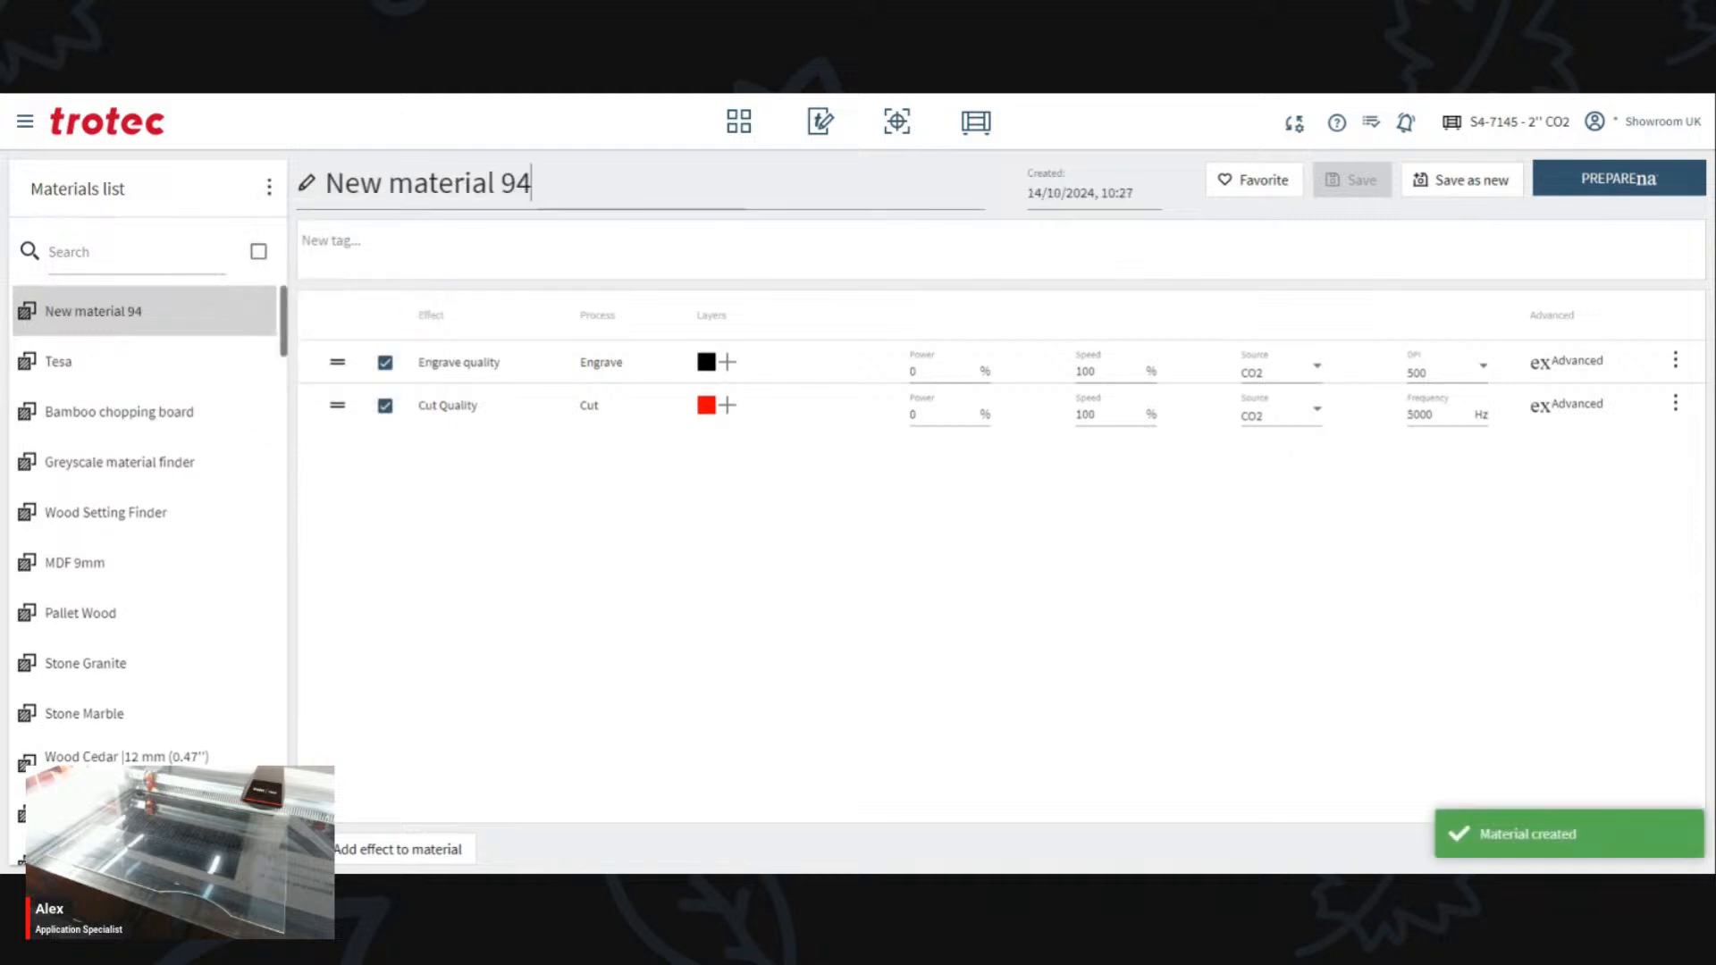
type("Acryl")
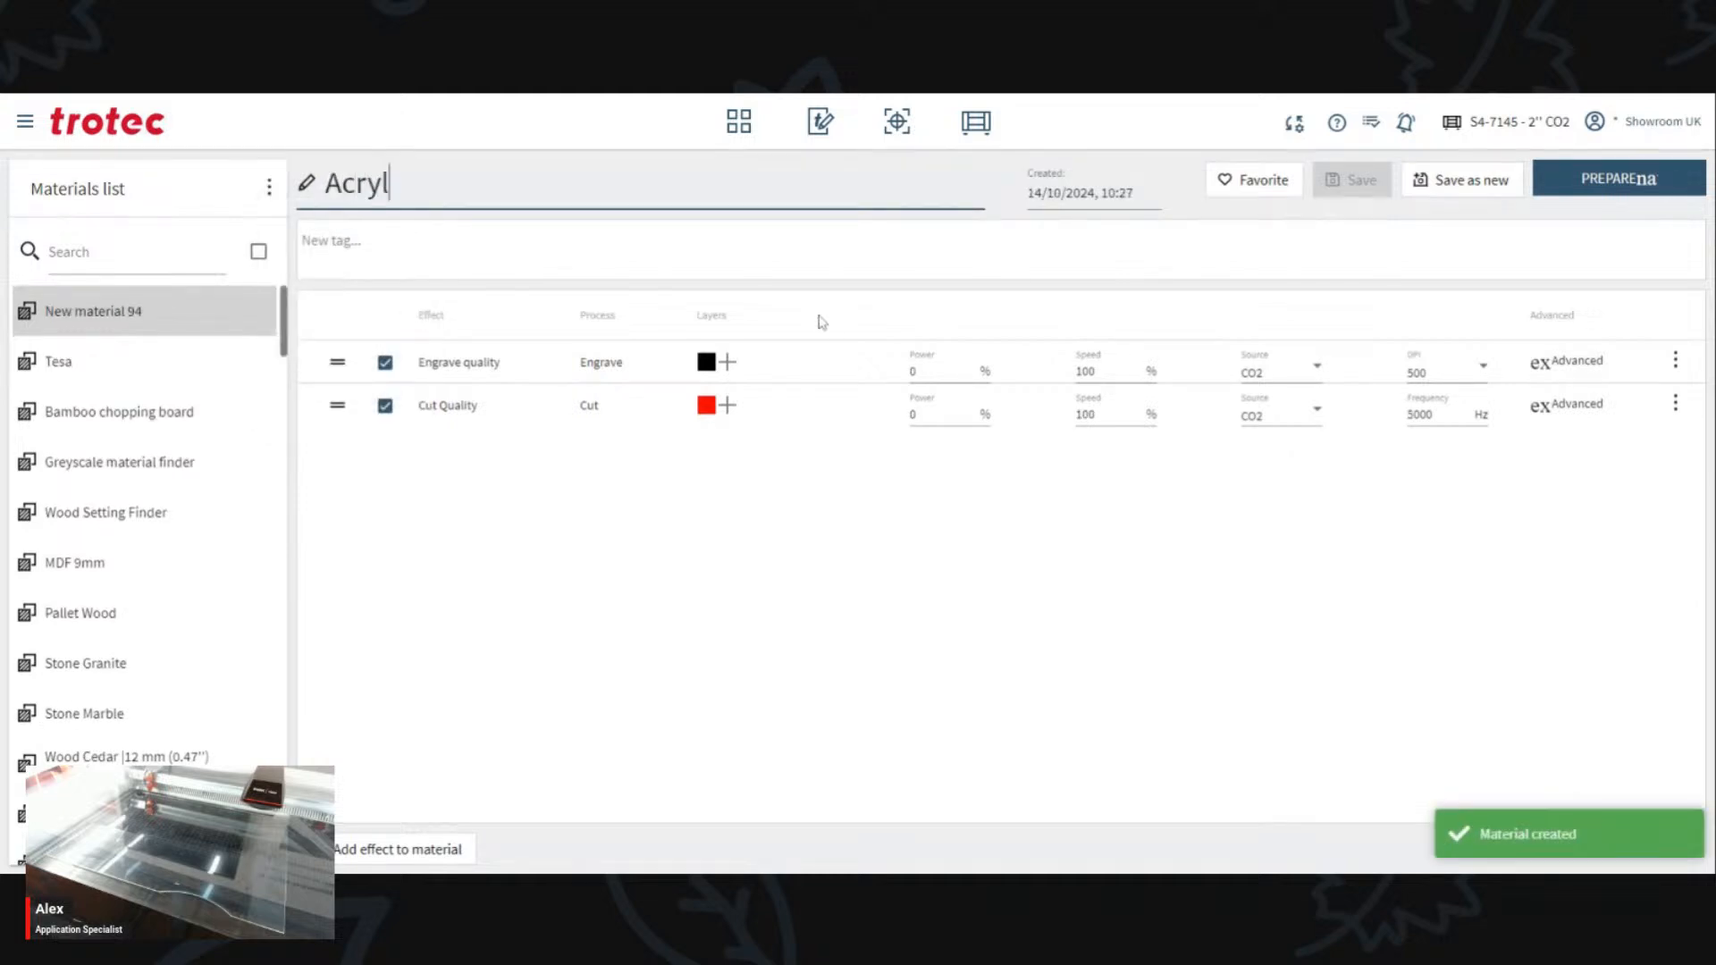
type("ic 3mm Clear")
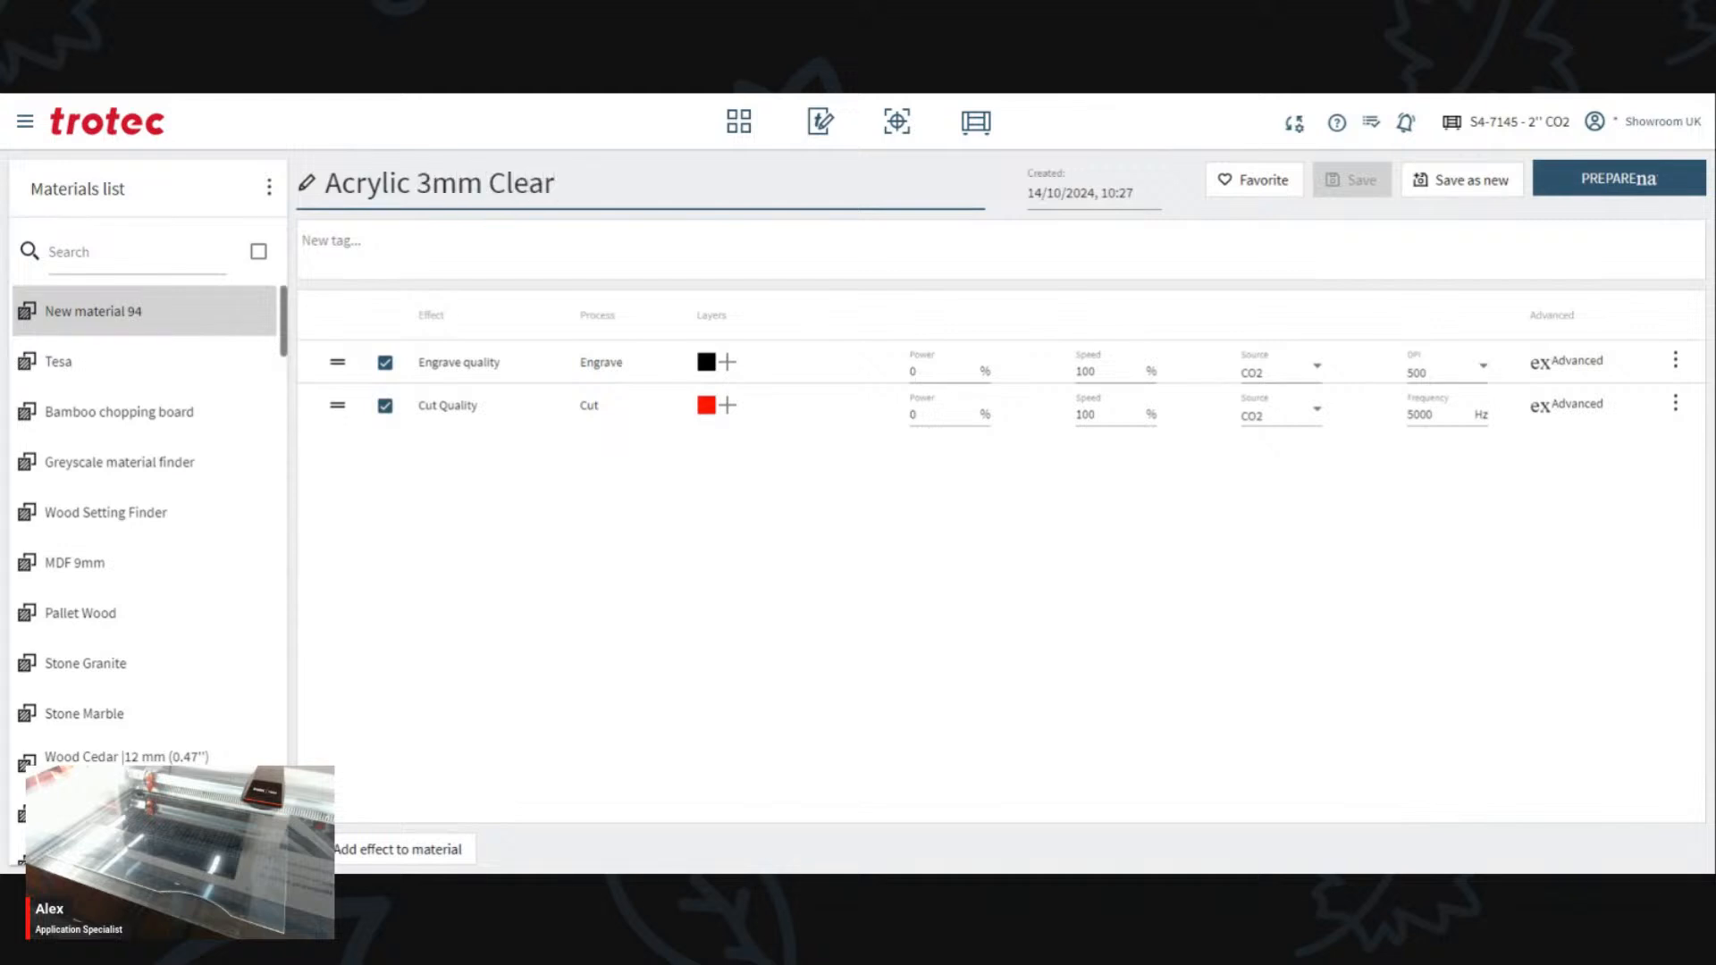
left_click(765, 529)
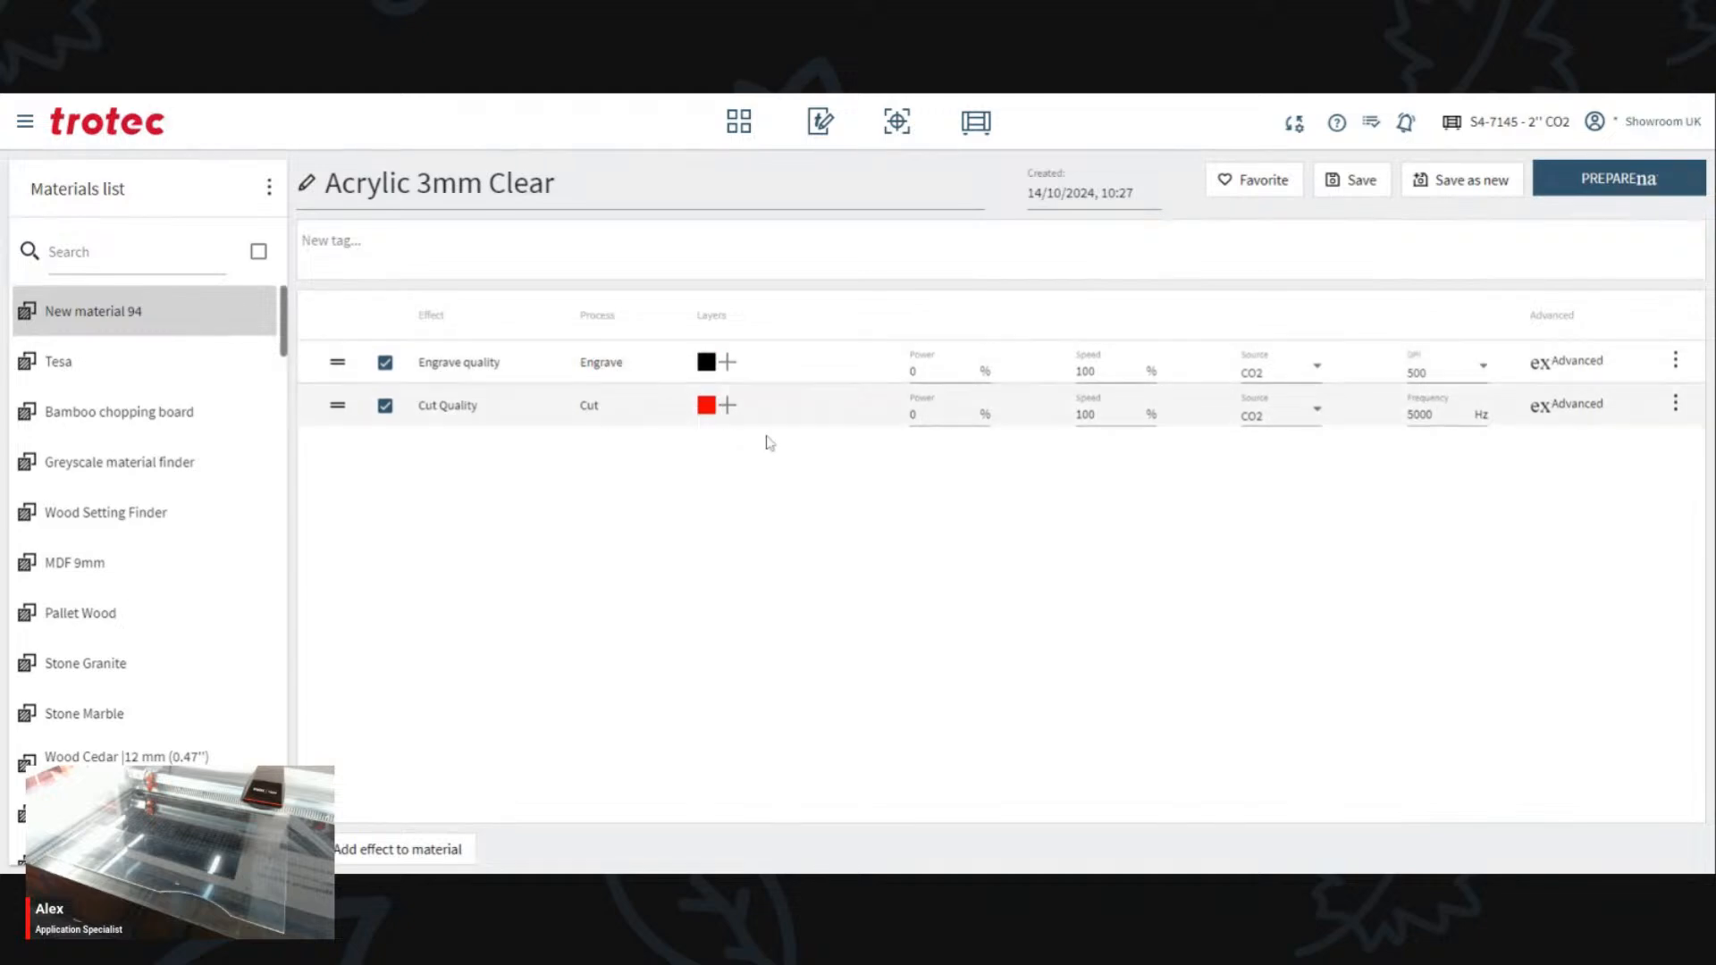
Step: Set the material's Cut Quality to 100% power and 1.1% speed
left_click(934, 414)
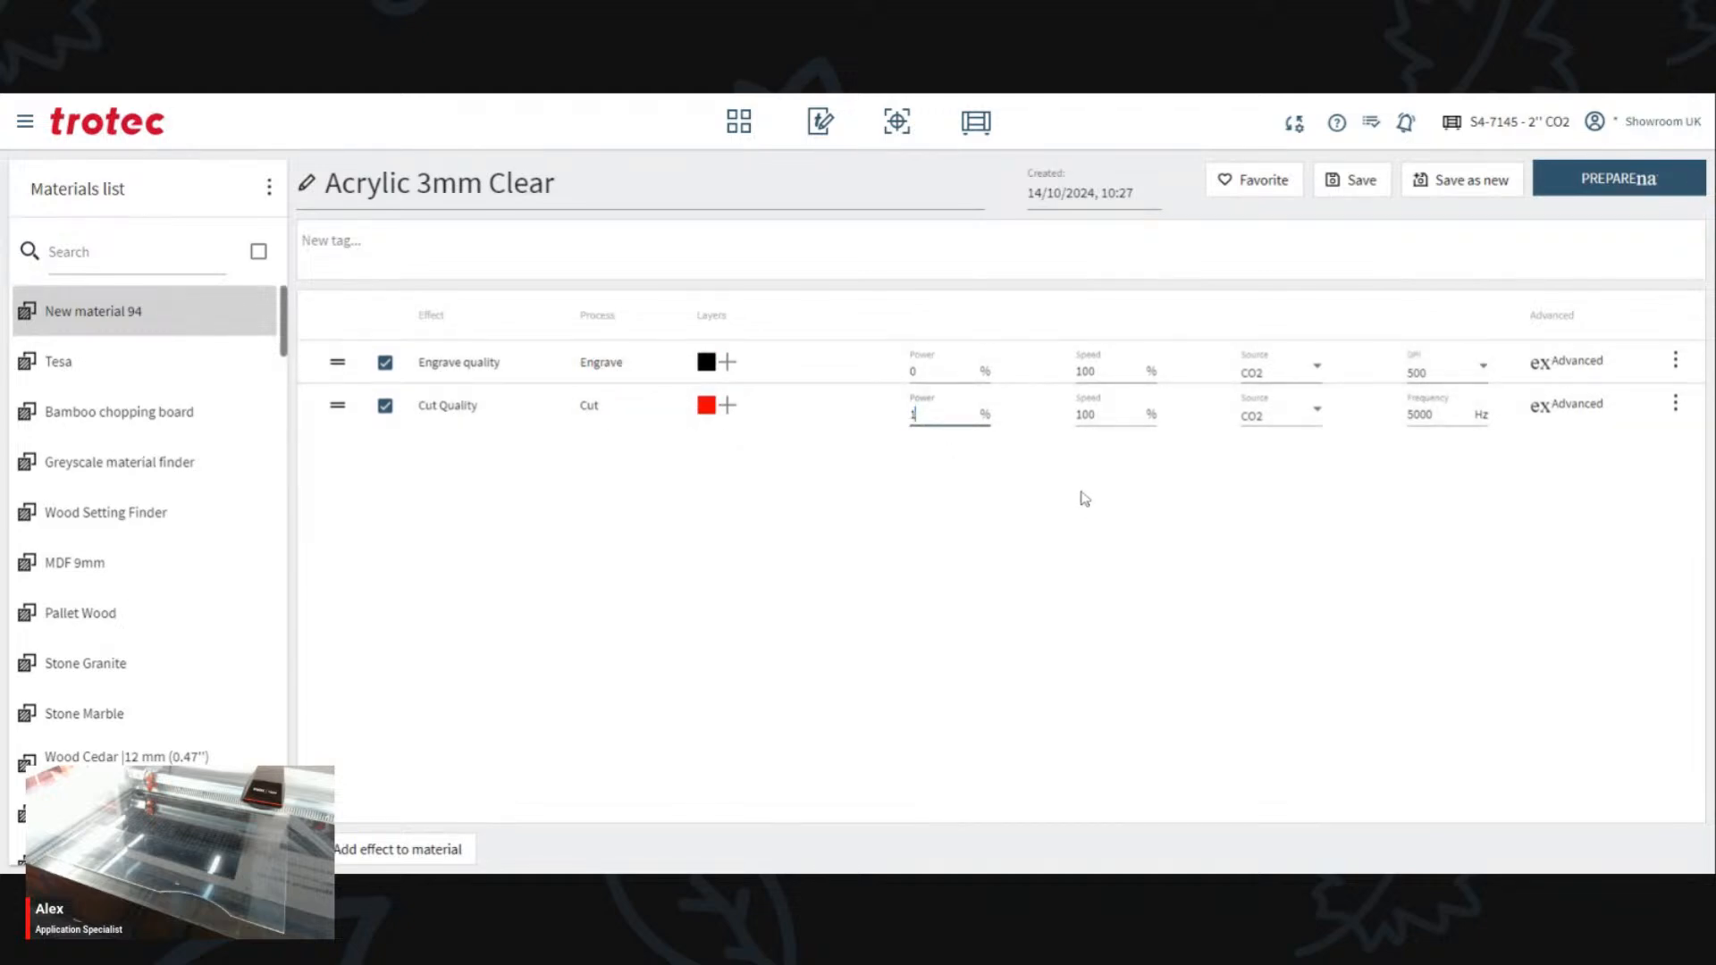
type("100")
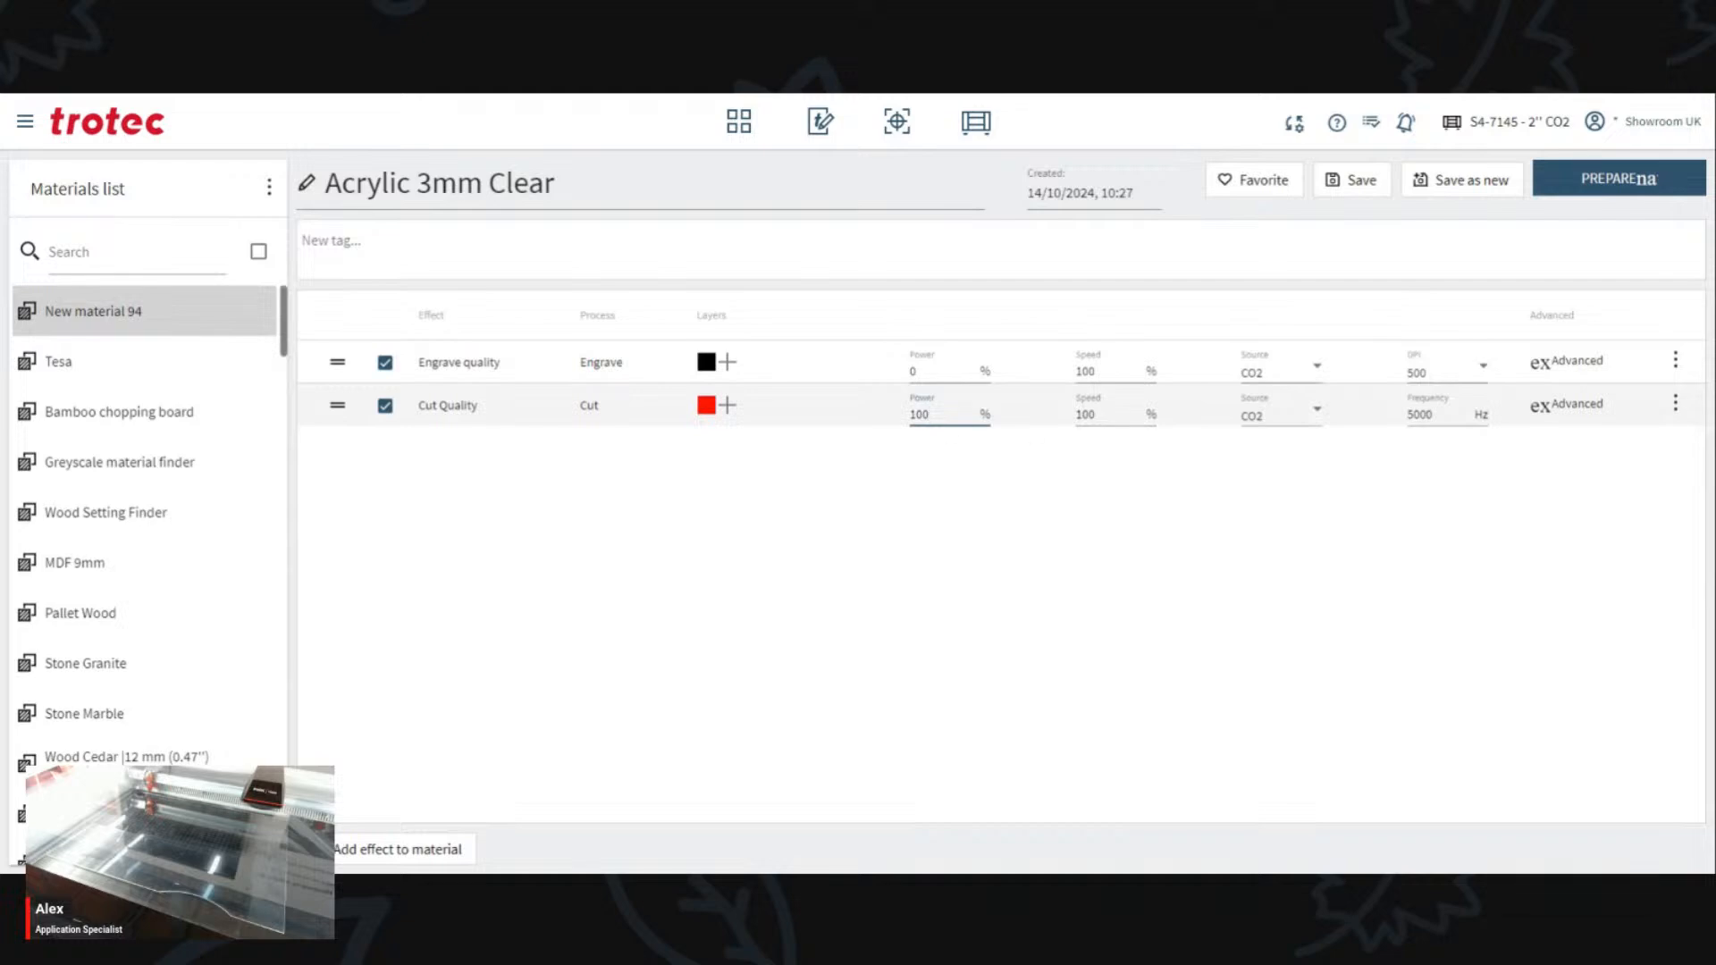
key("Tab")
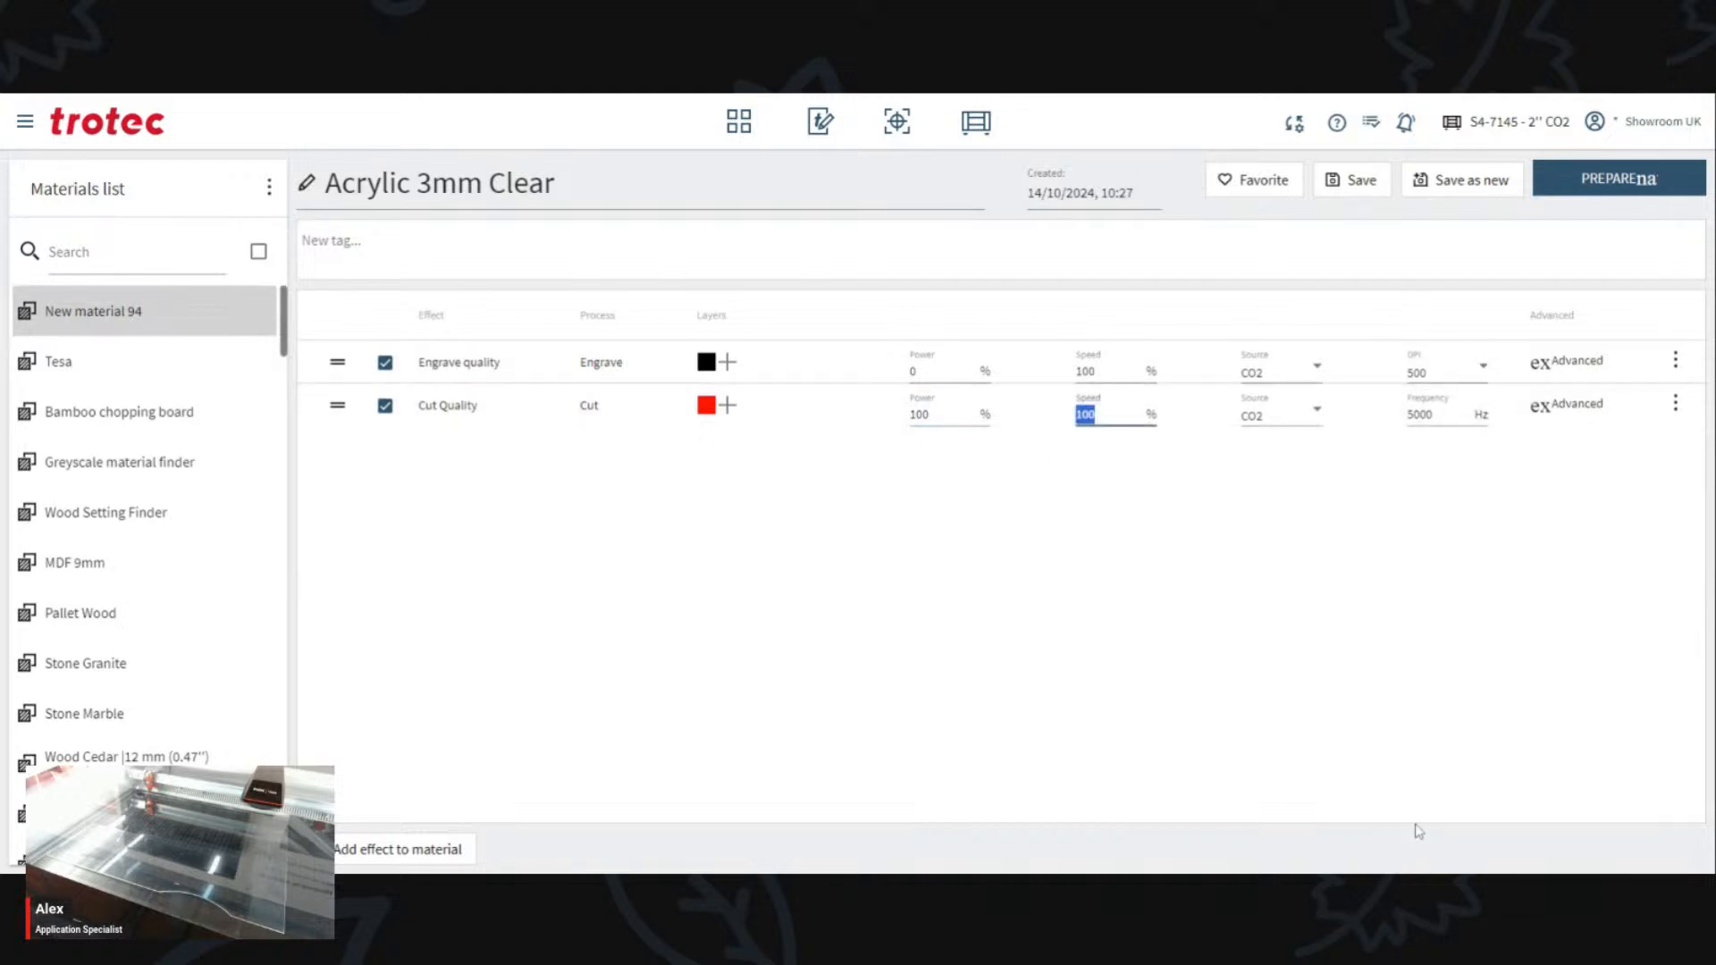
type("1.1")
left_click_drag(1414, 414, 1432, 415)
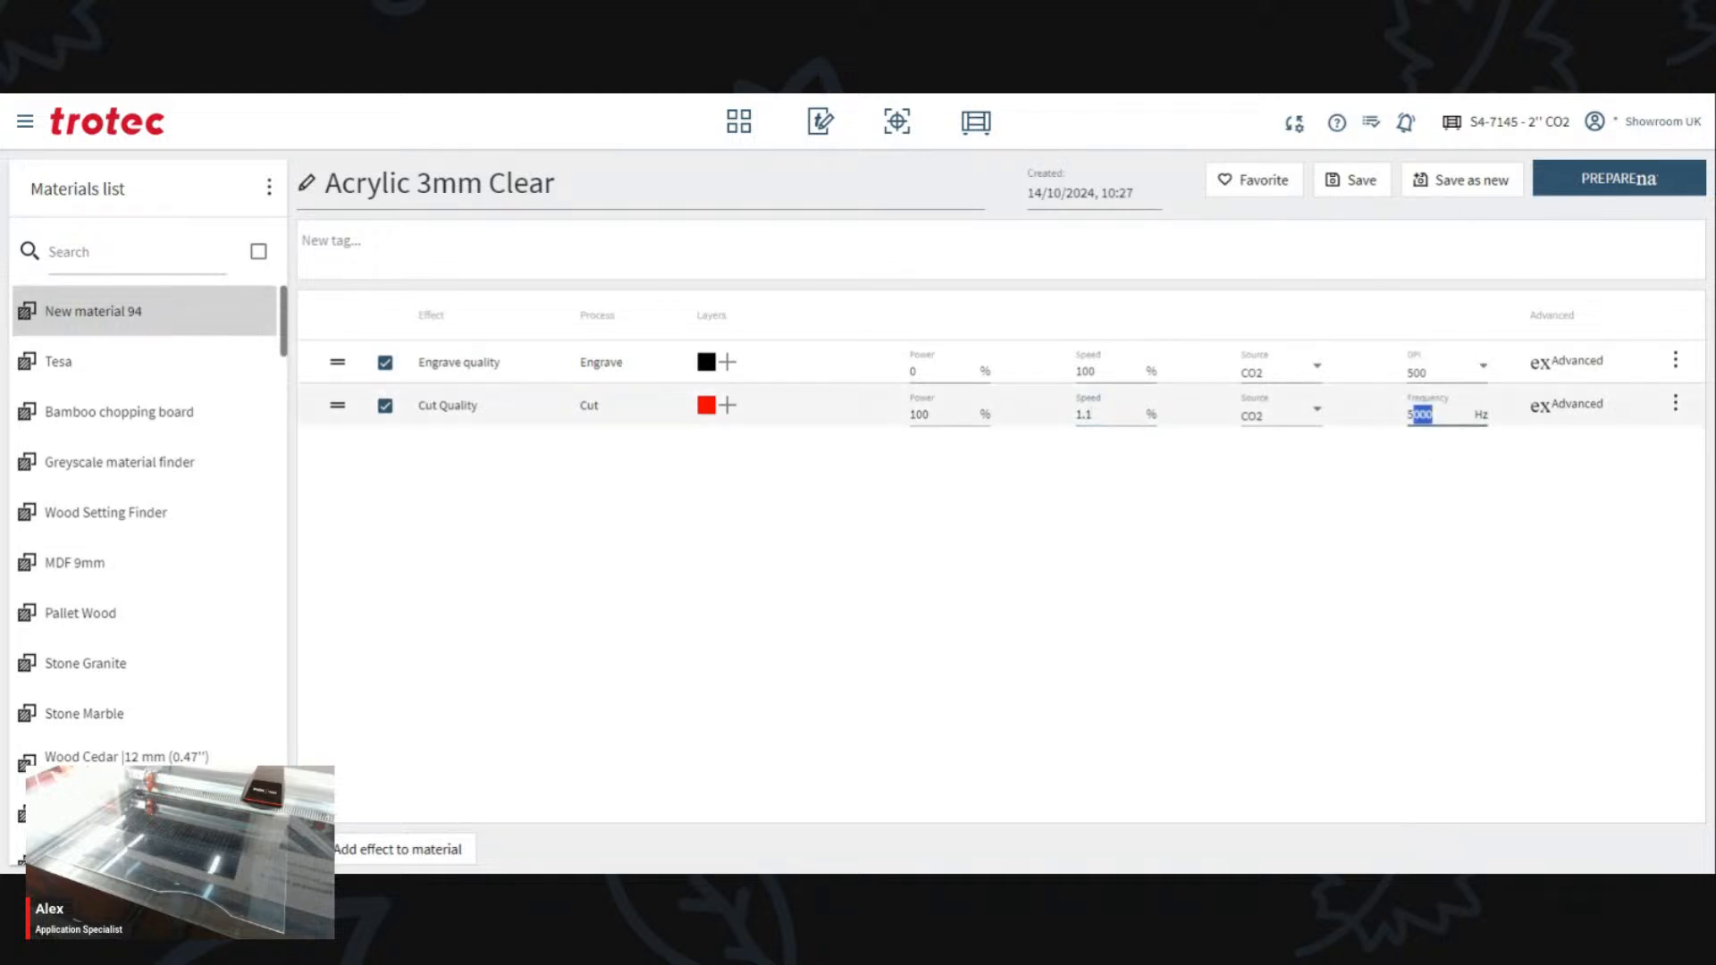
left_click(1561, 407)
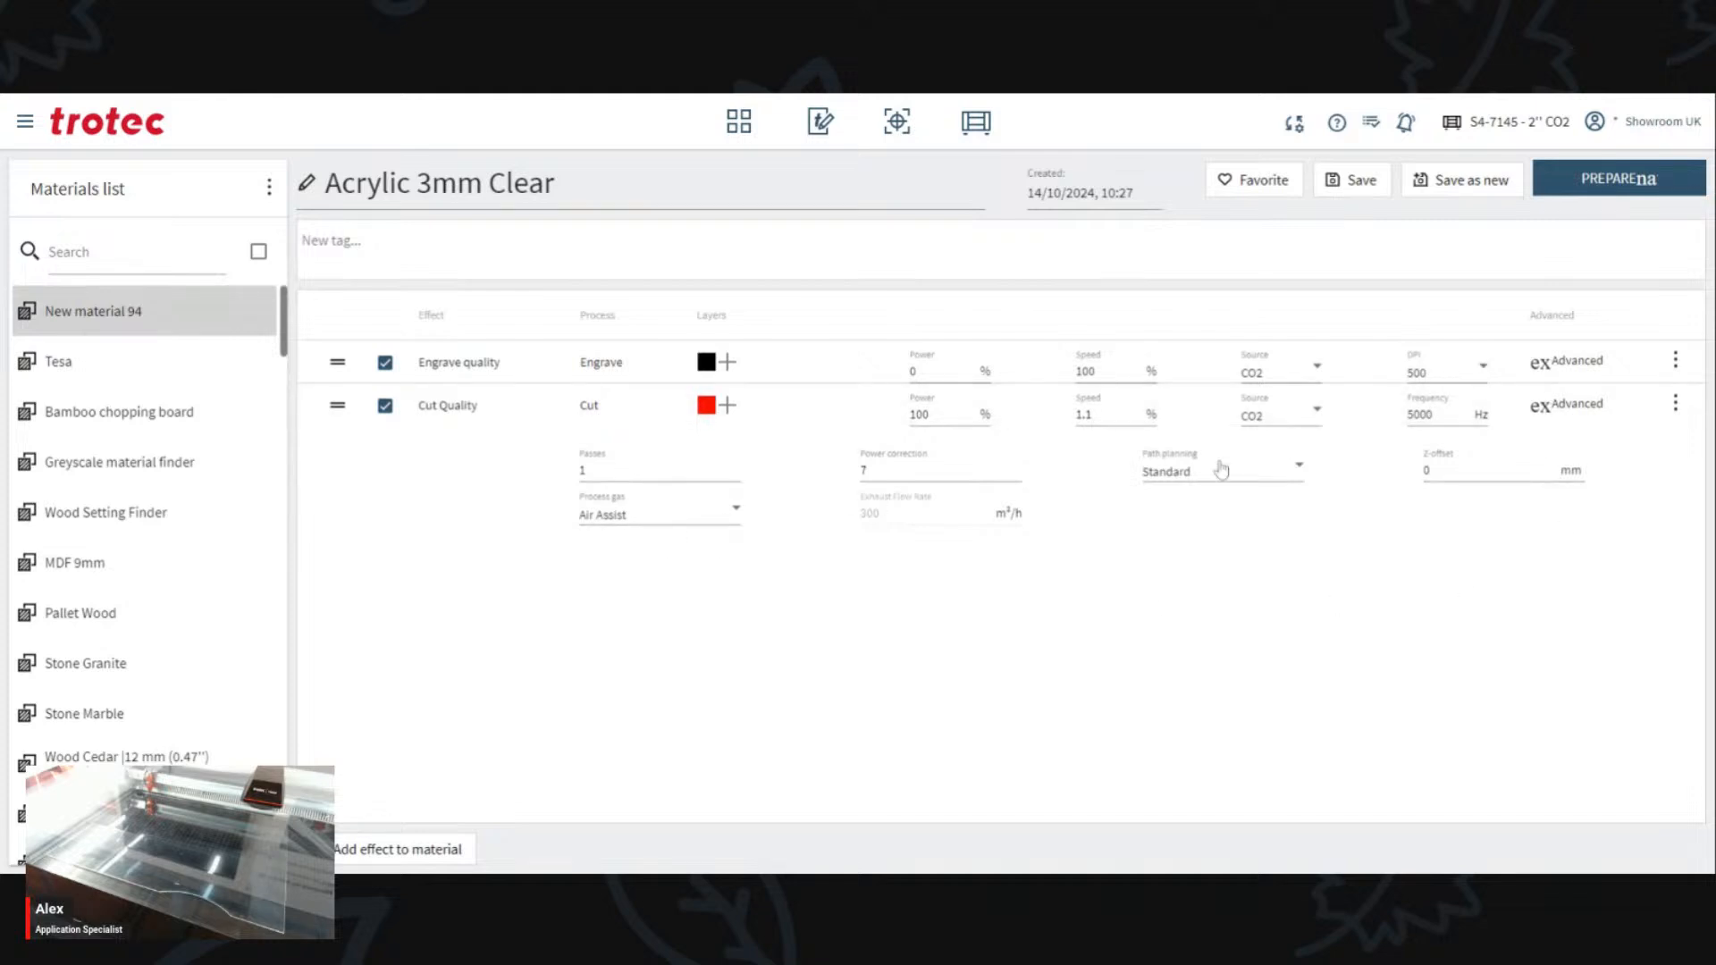
left_click(1563, 405)
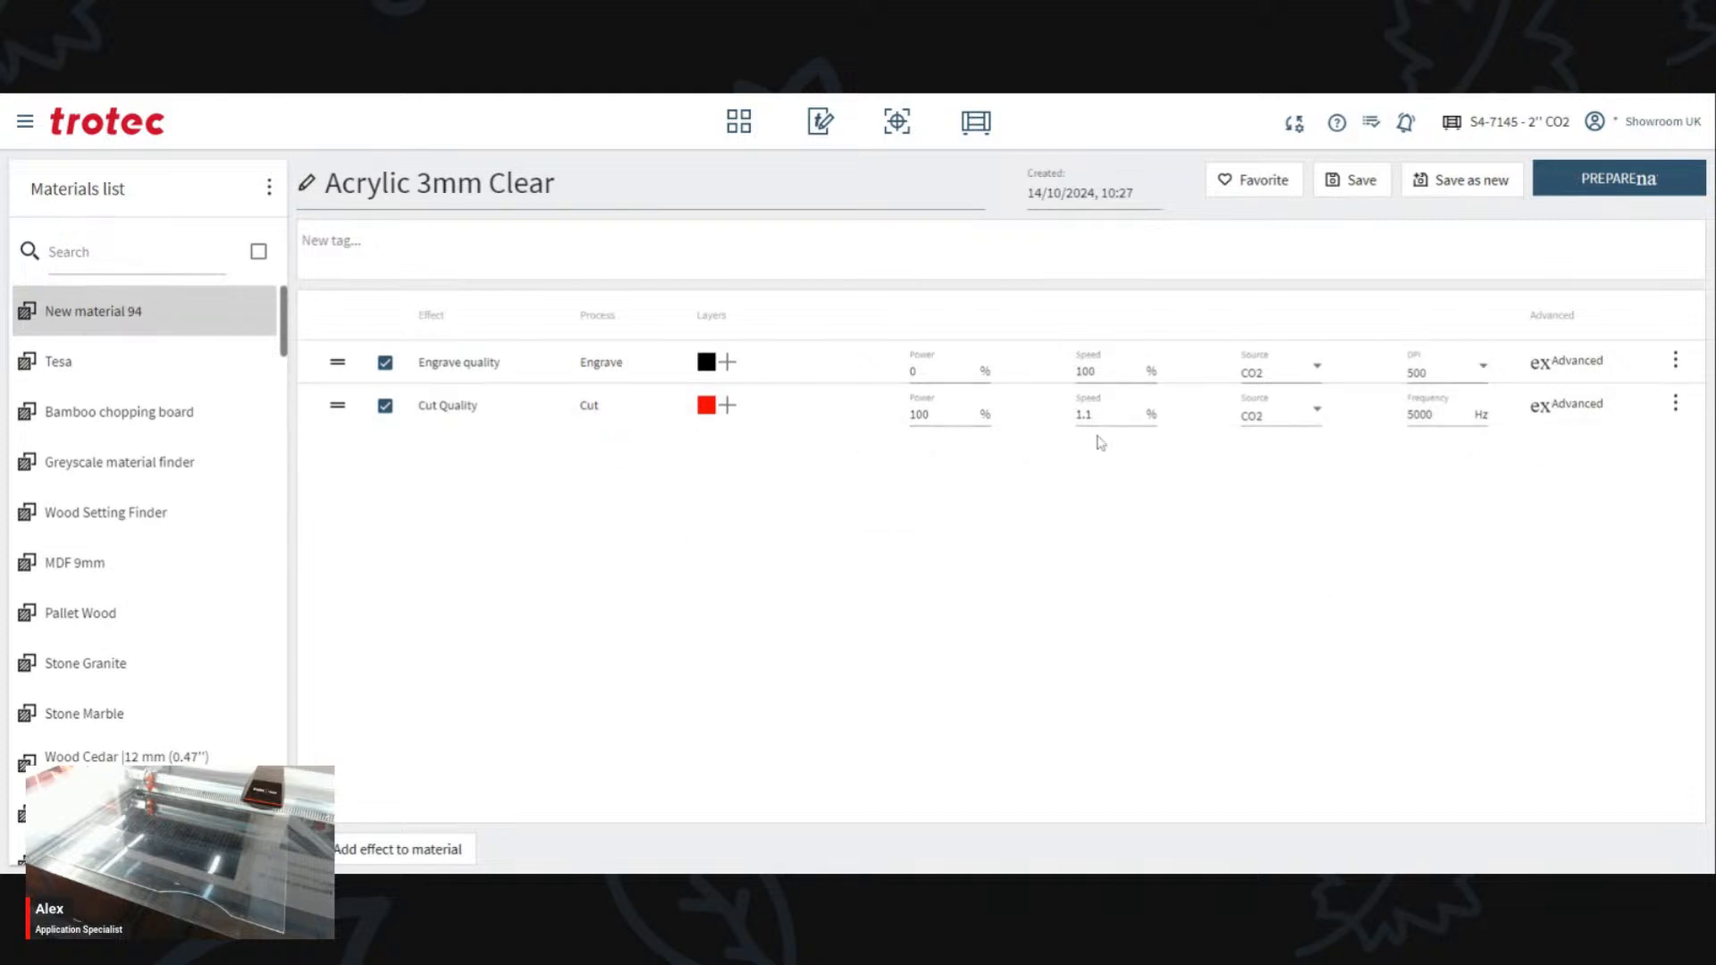
Step: Set Engrave quality power to 40% and save the material
double_click(916, 371)
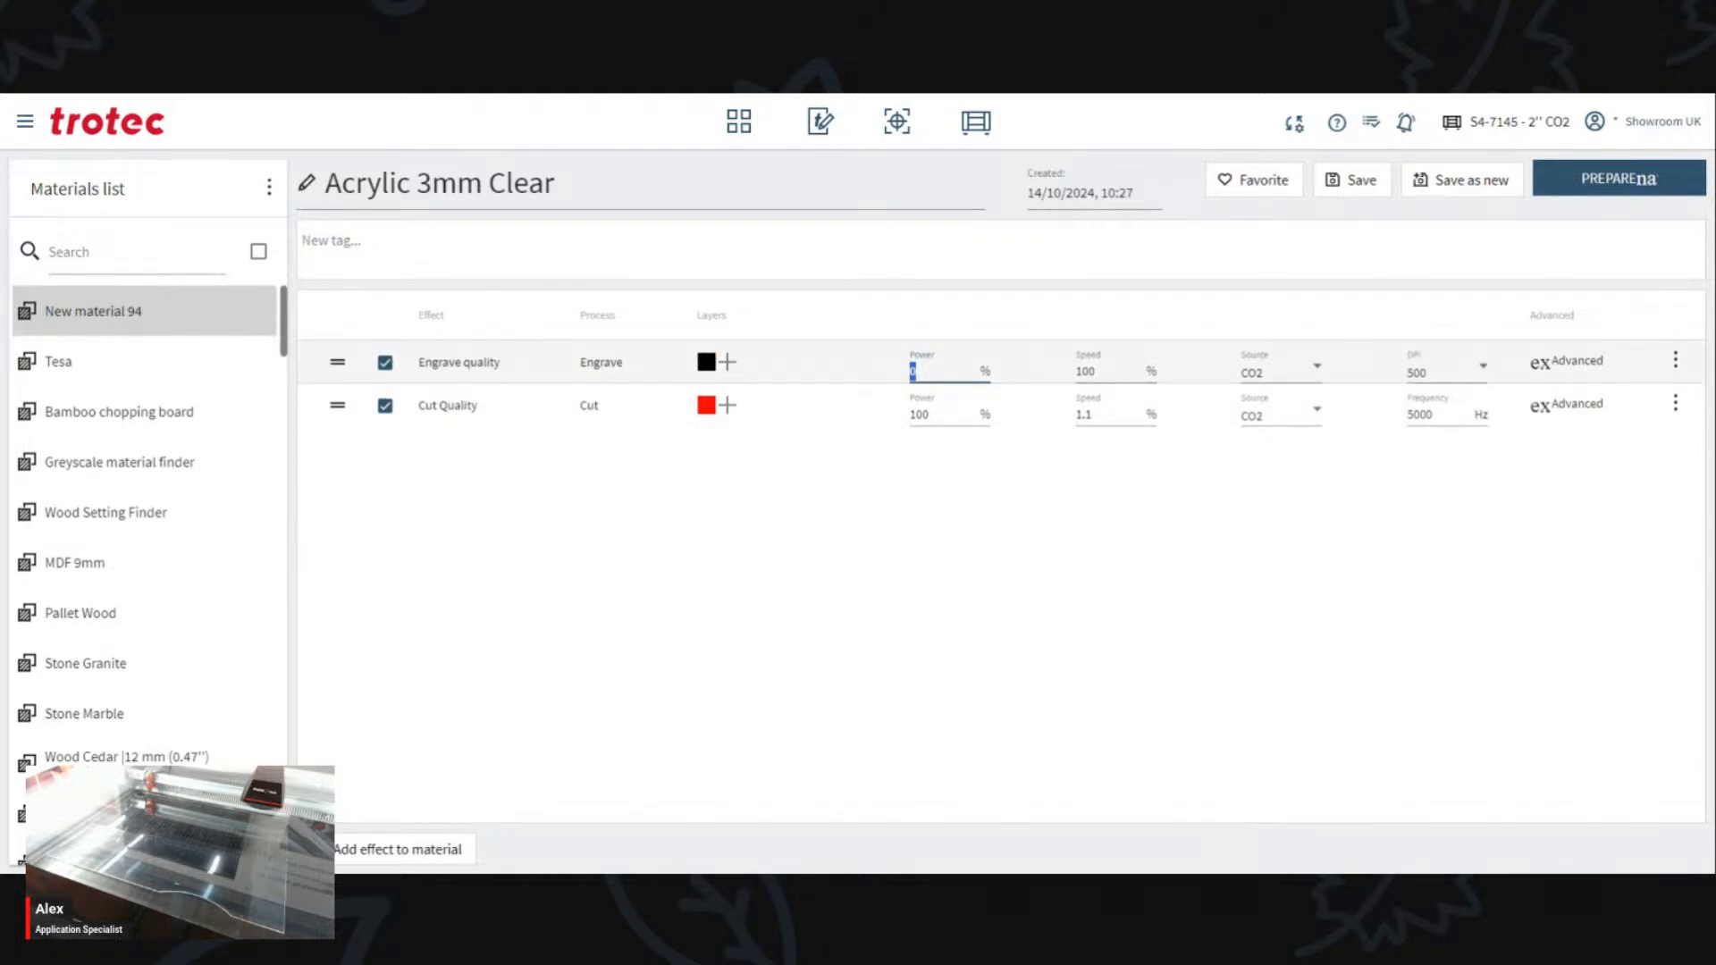
type("40")
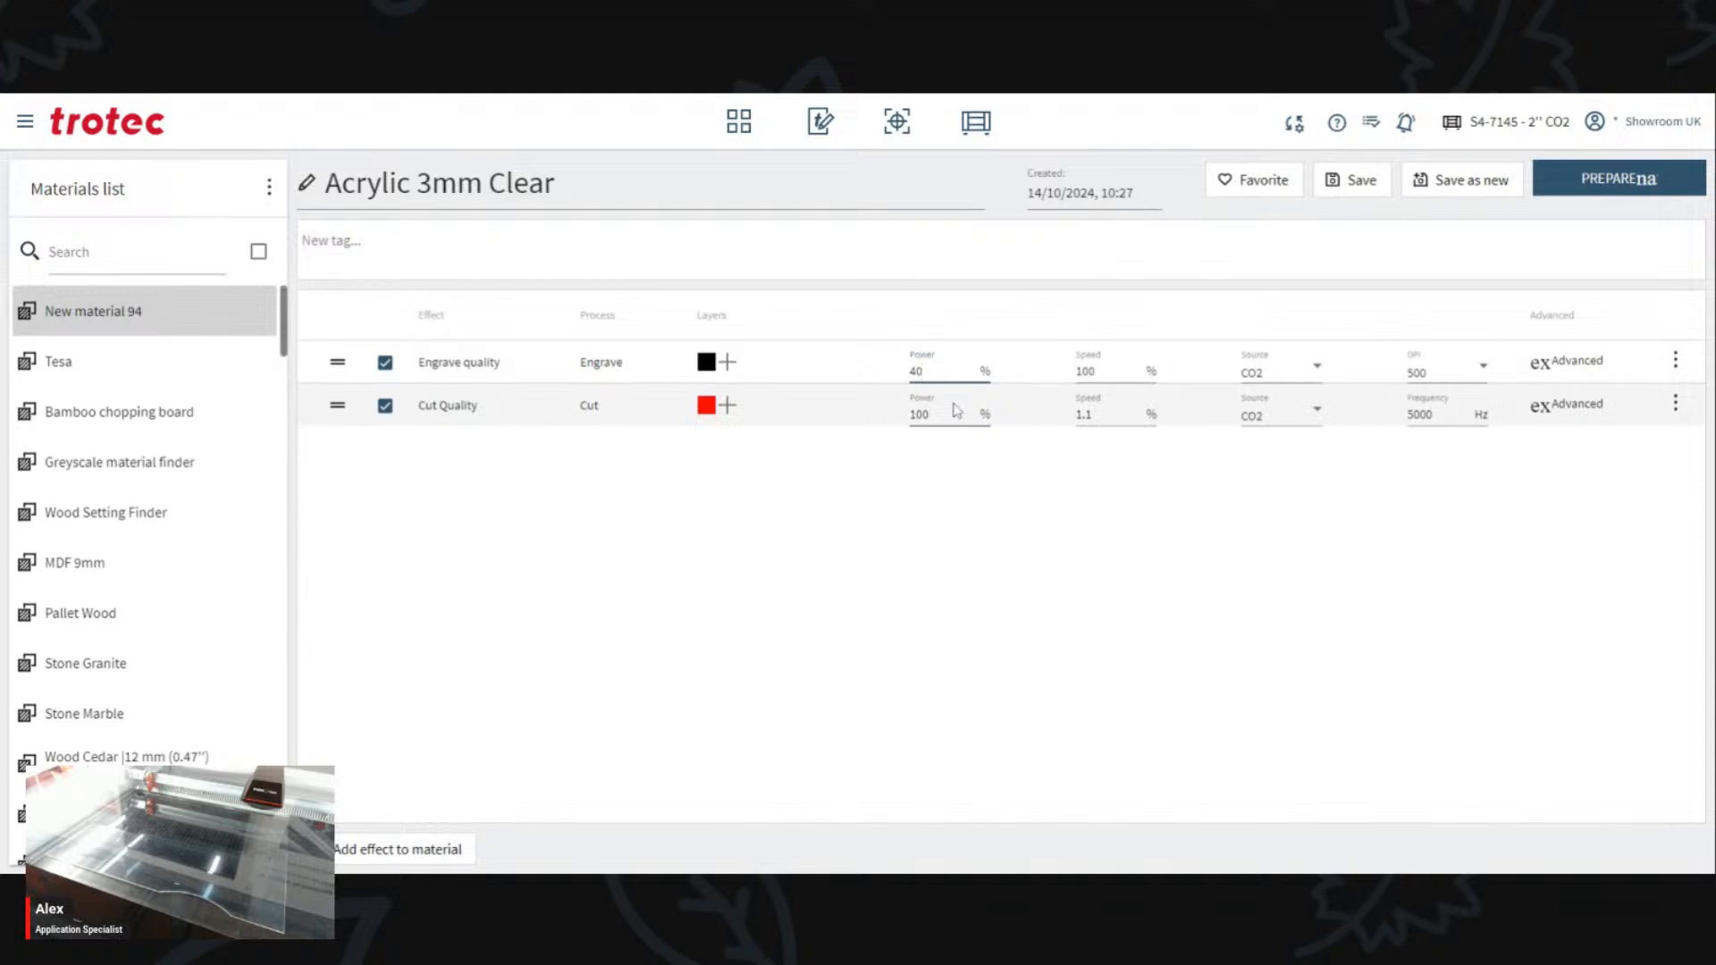
left_click(1354, 180)
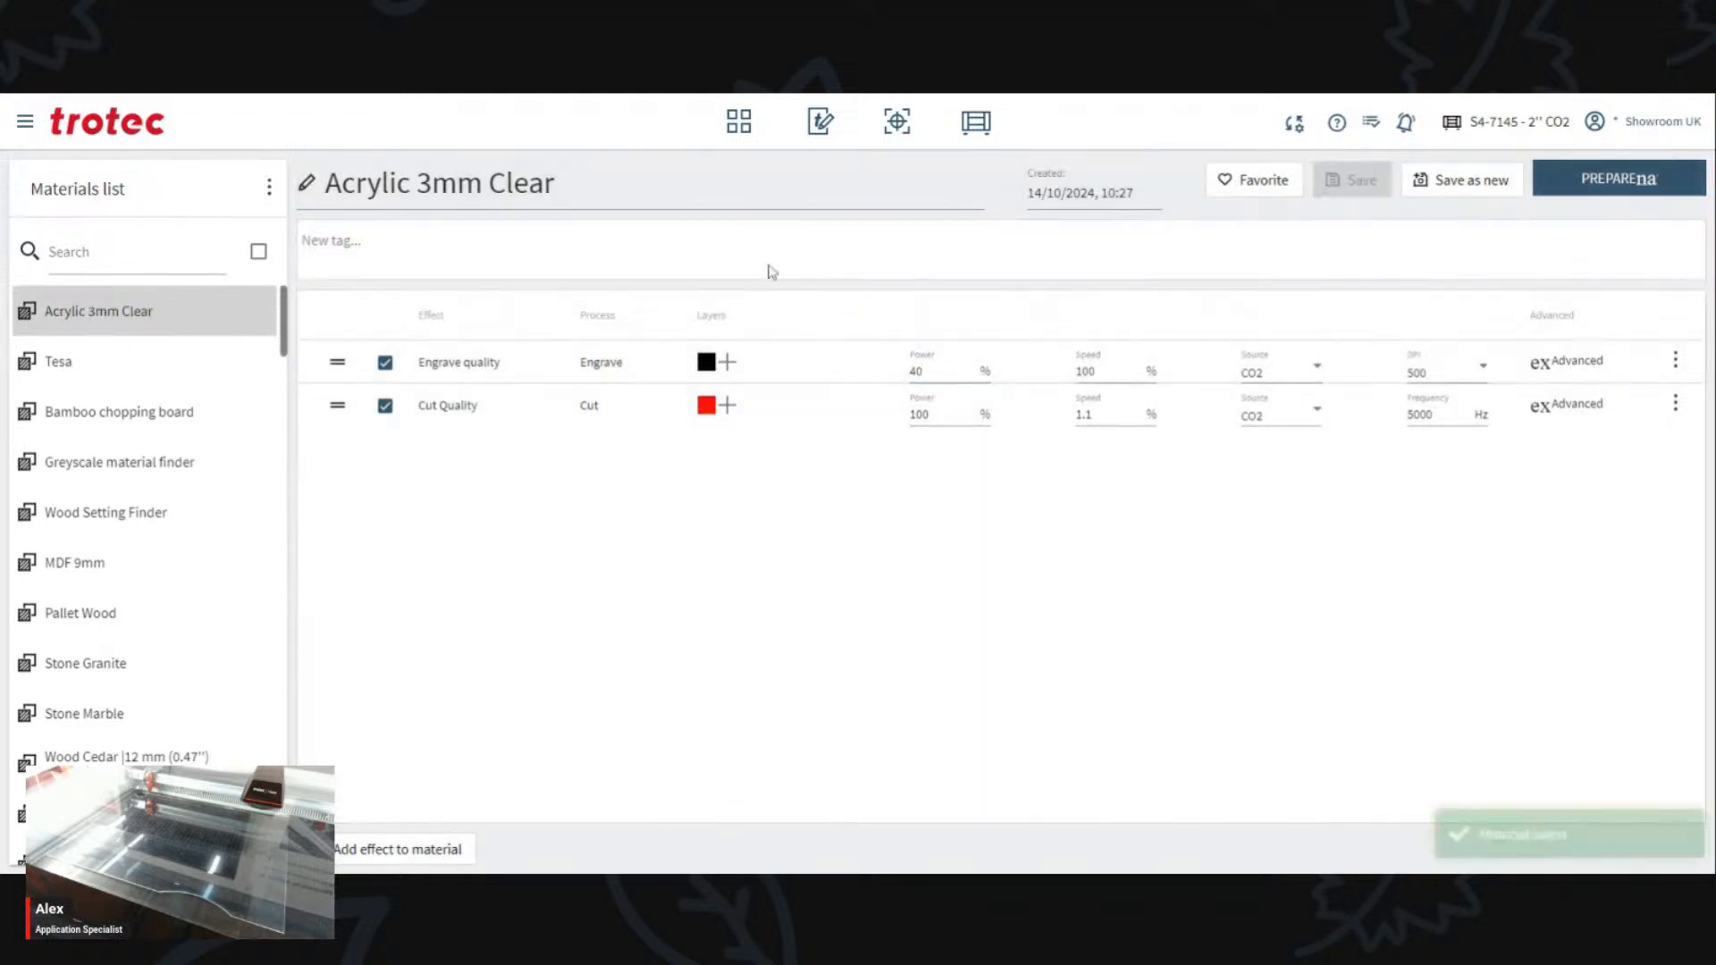
Step: Reposition the cross design, assign Acrylic 3mm Clear, and push the job to the laser
left_click(897, 122)
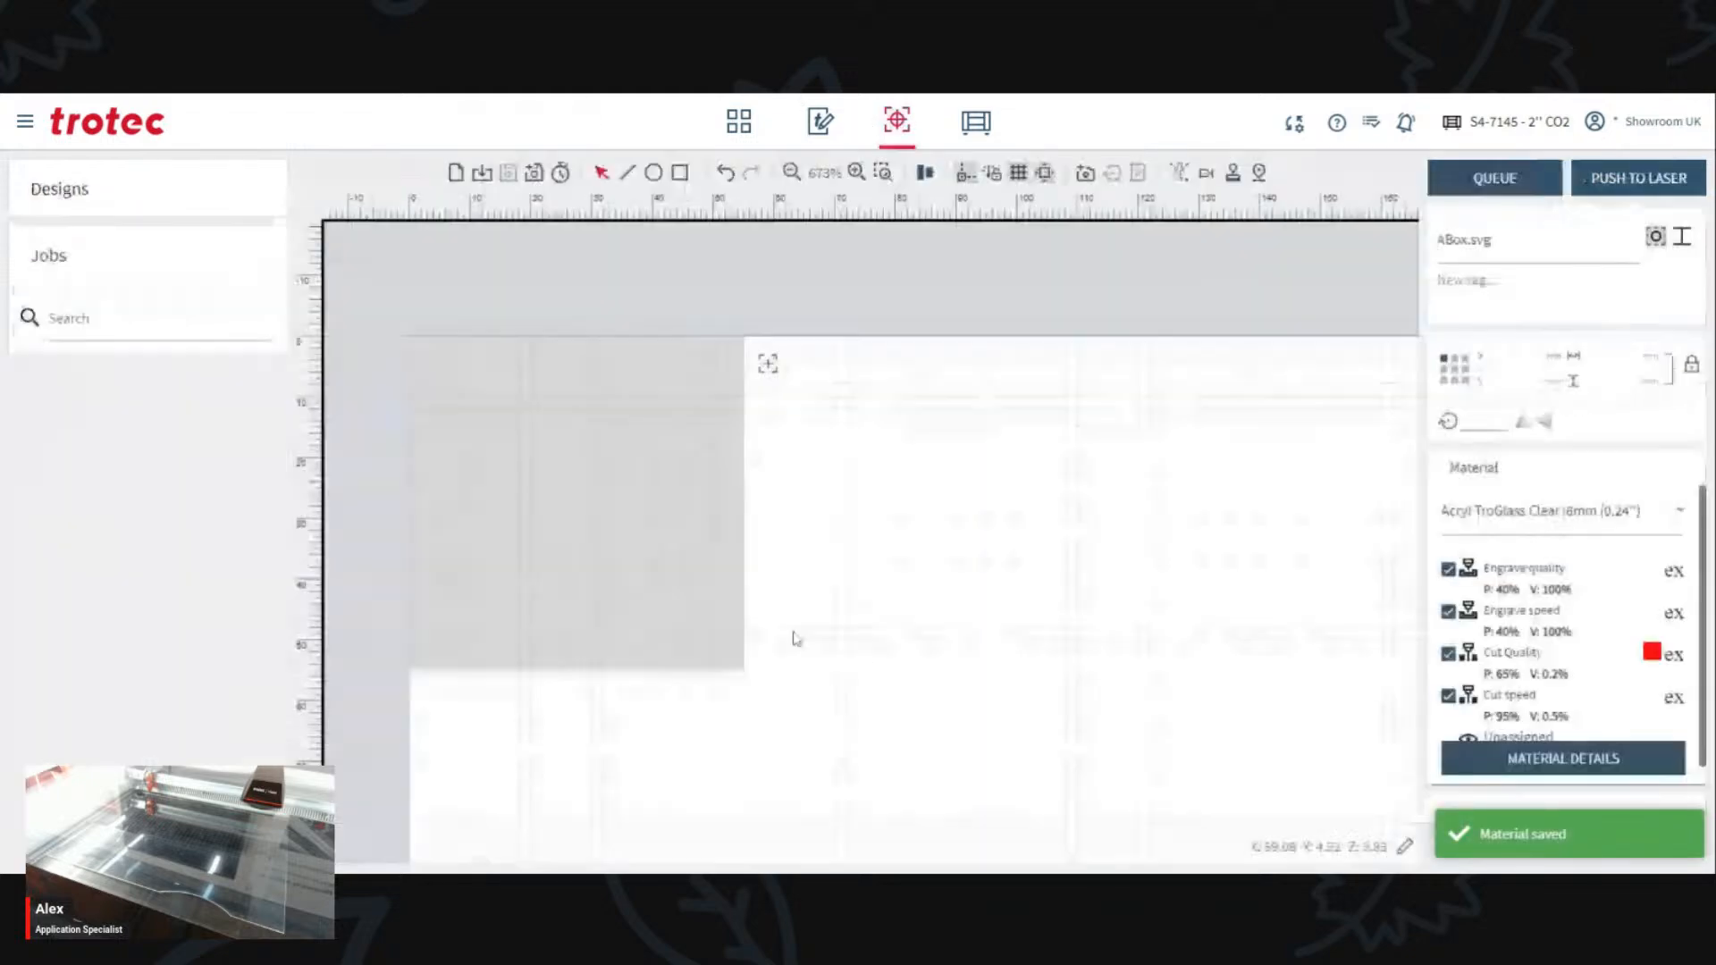
mouse_move(563, 491)
left_mouse_down()
mouse_move(910, 522)
mouse_move(895, 511)
mouse_move(940, 434)
left_mouse_up()
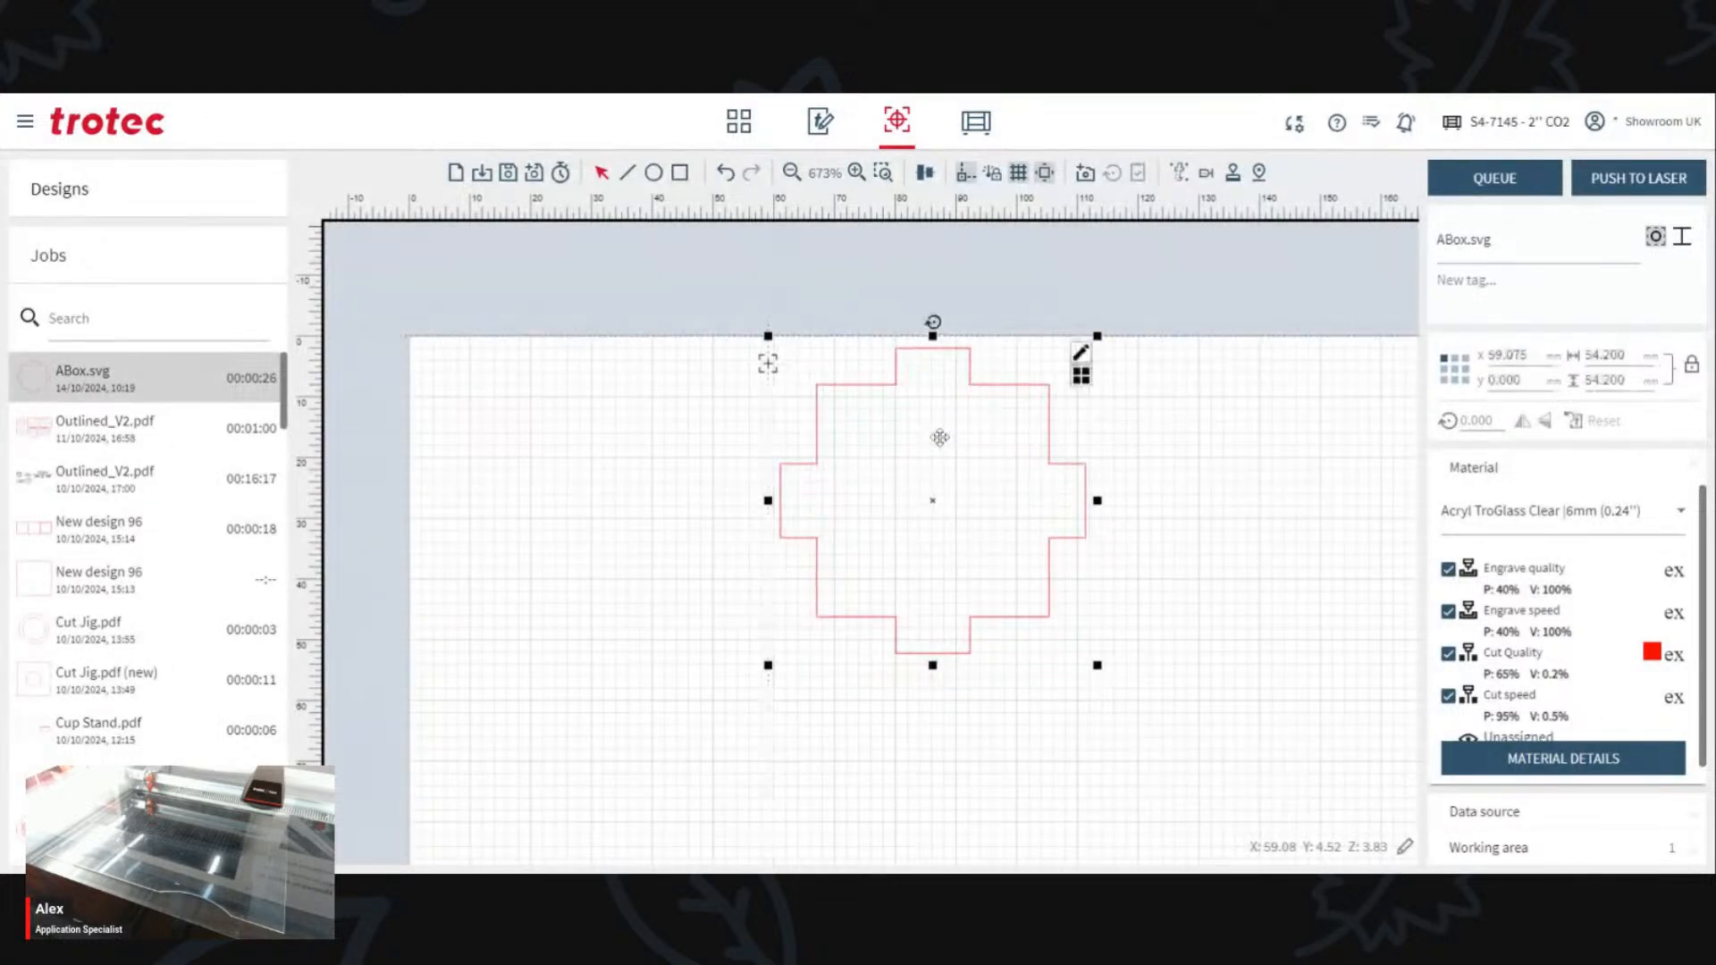
left_click(1592, 514)
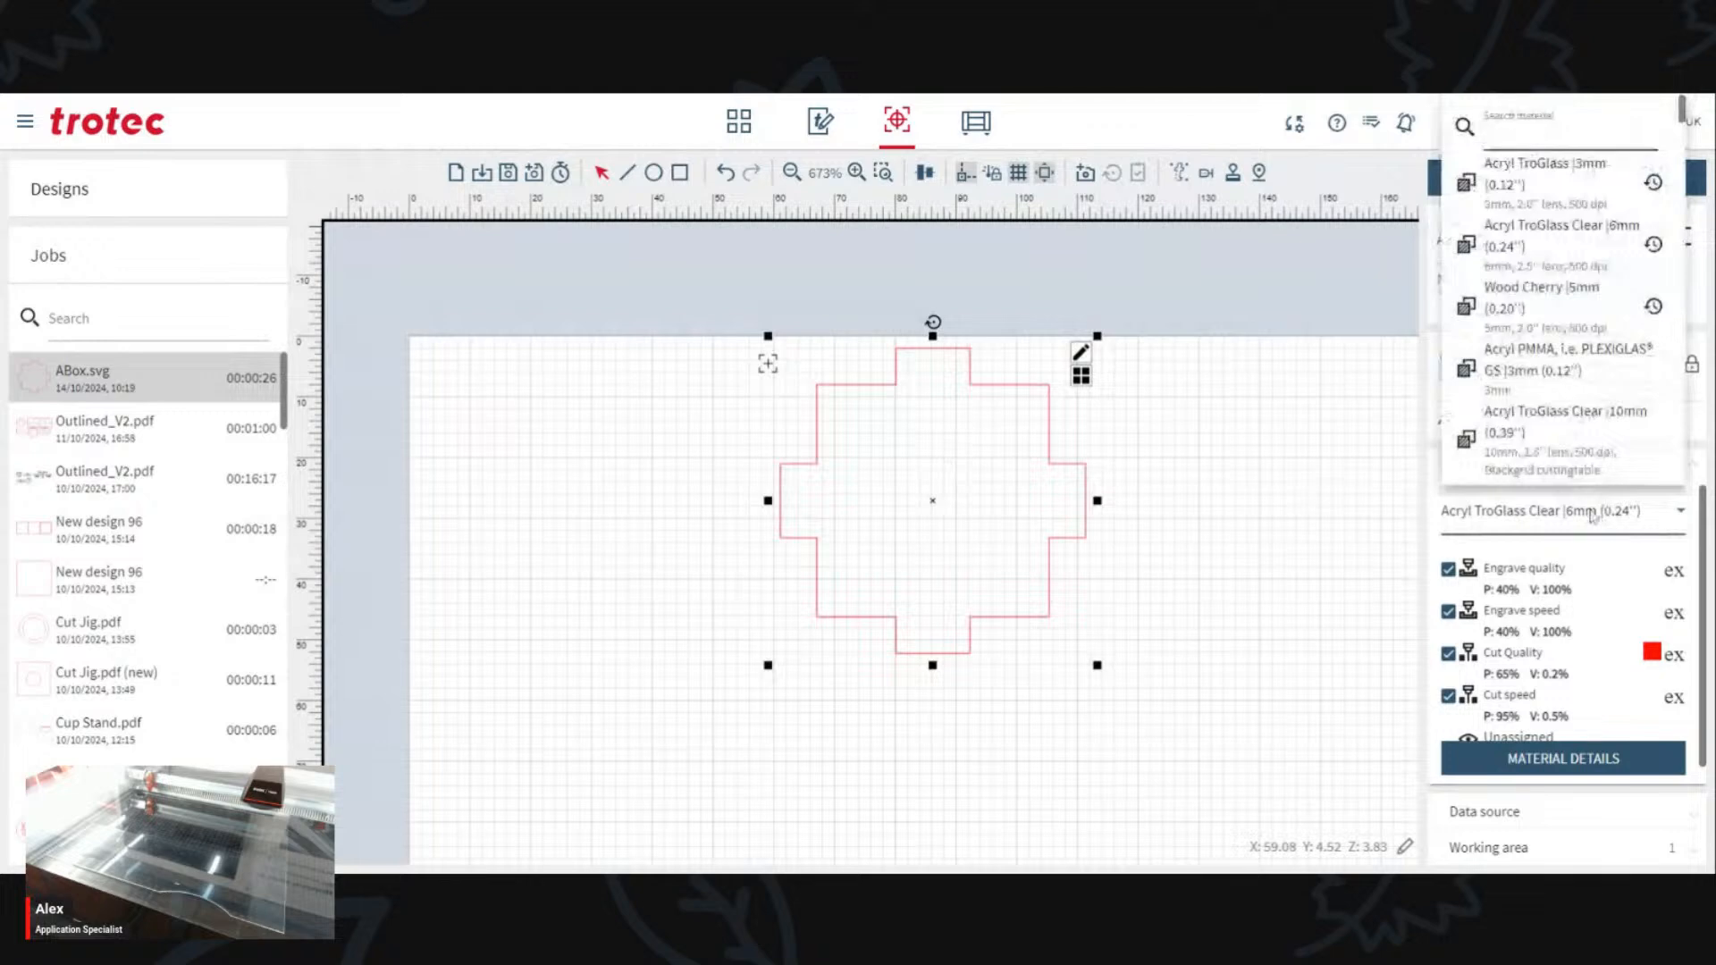
type("acryl")
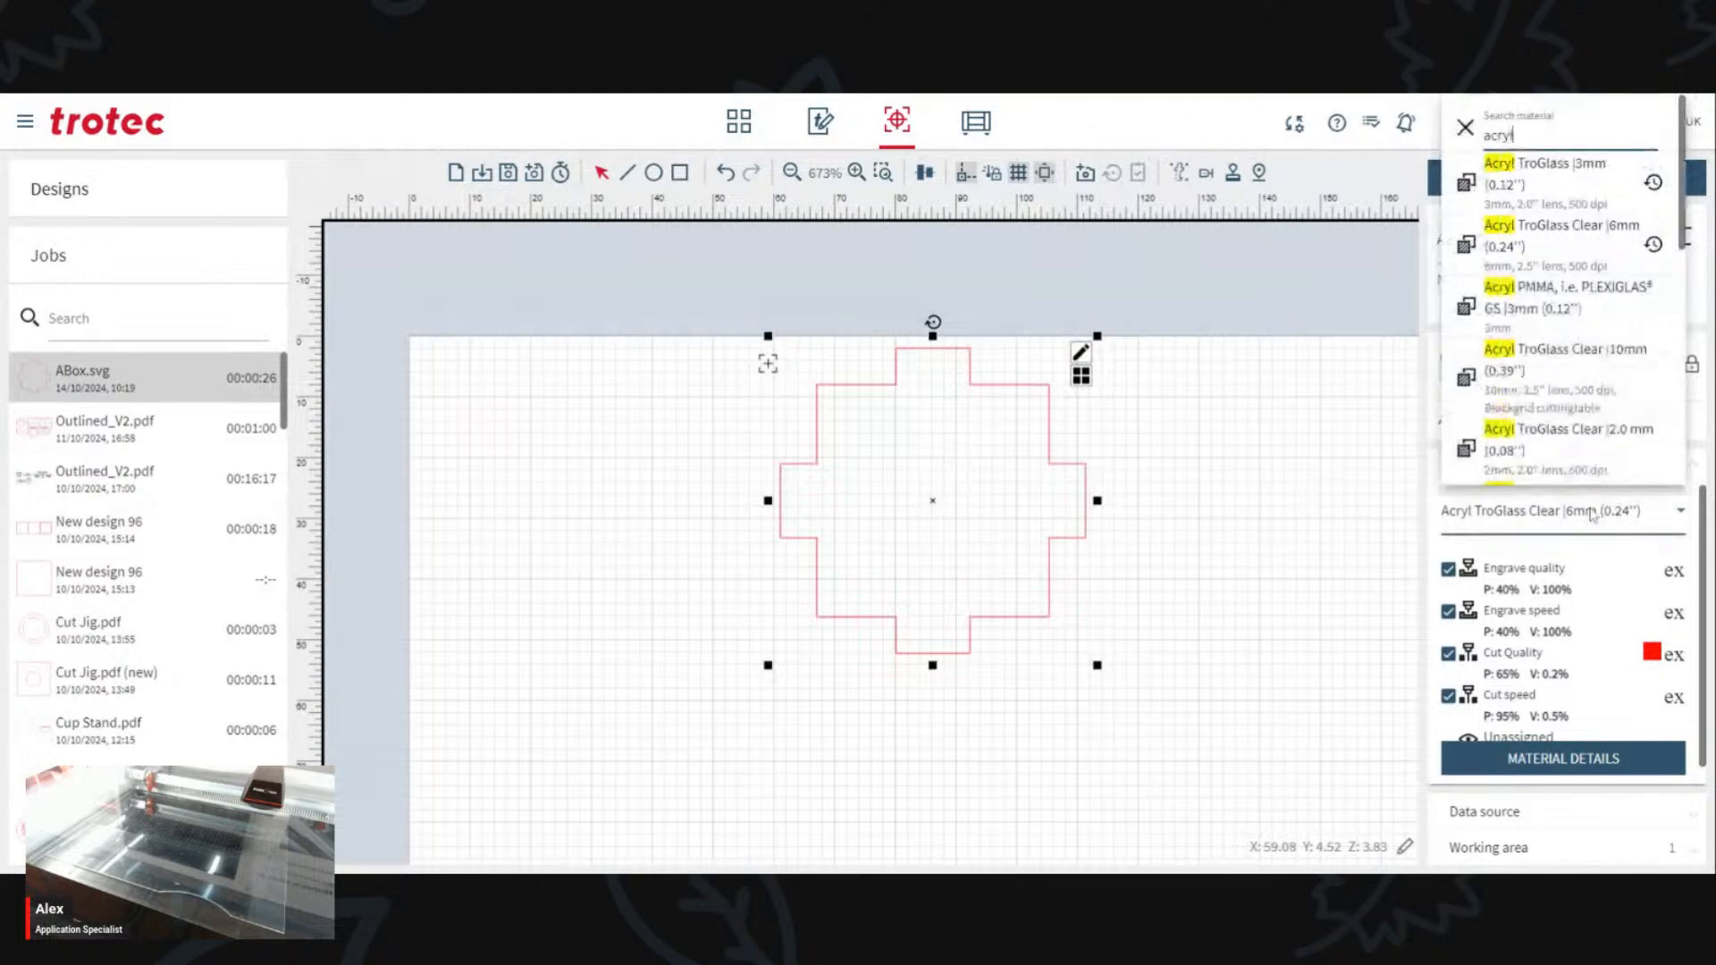
type("oc")
key("BackSpace")
key("BackSpace")
type("i")
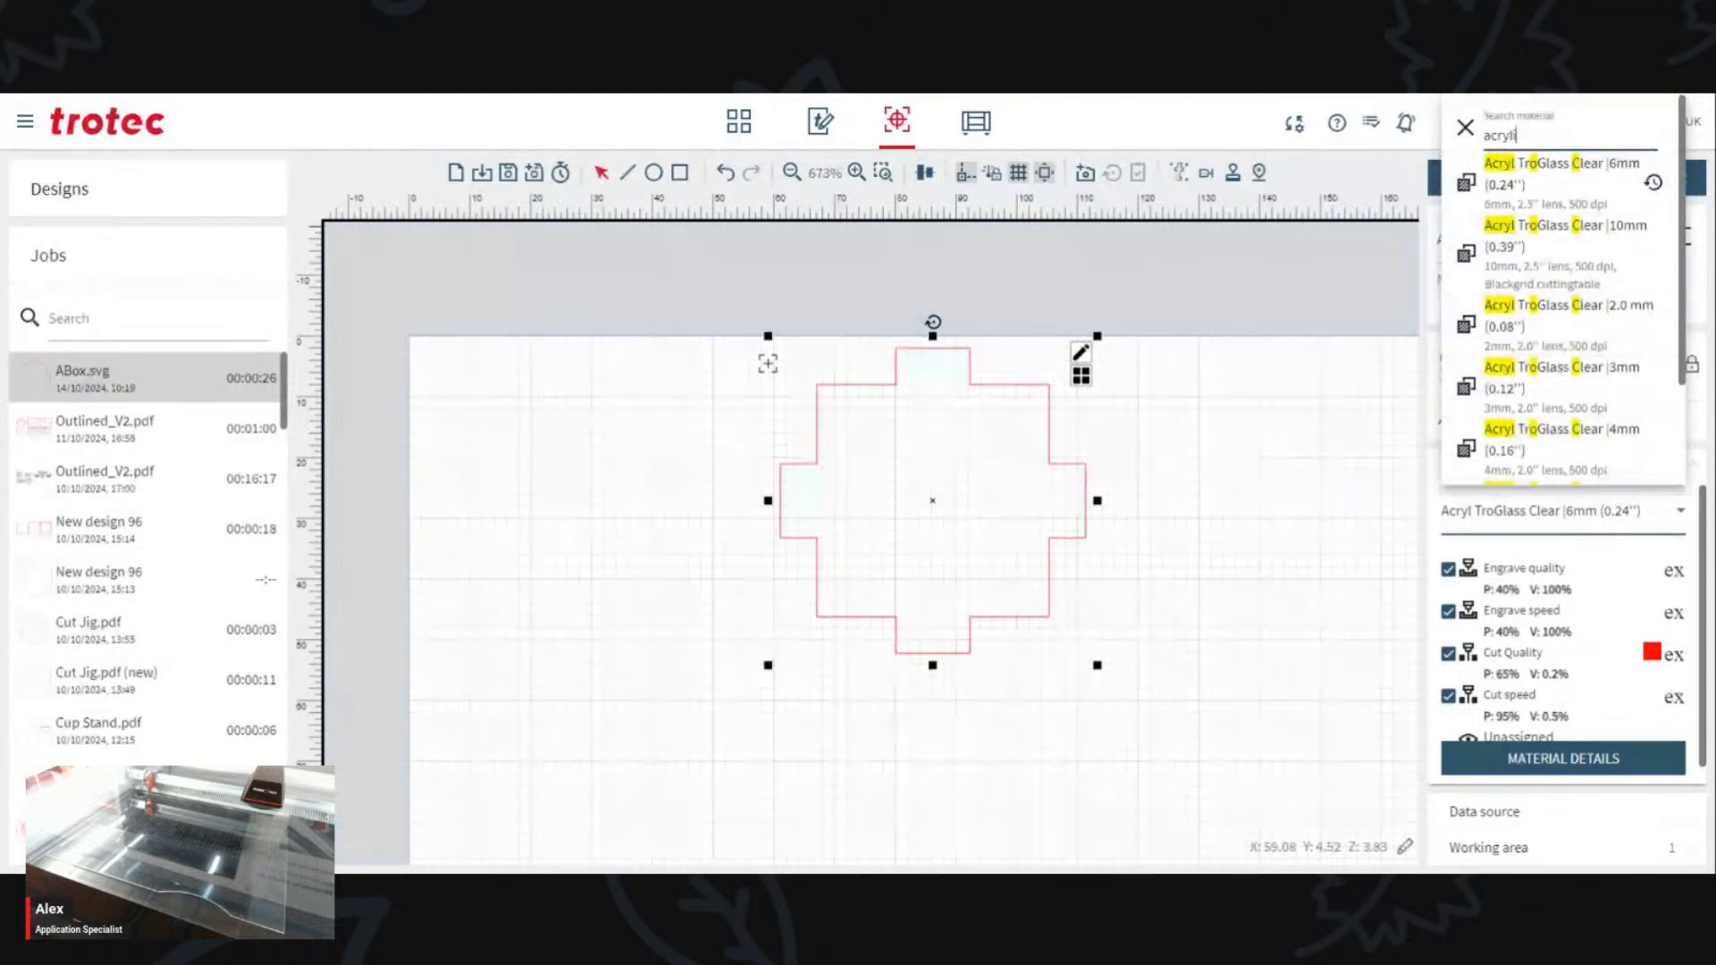
type("c")
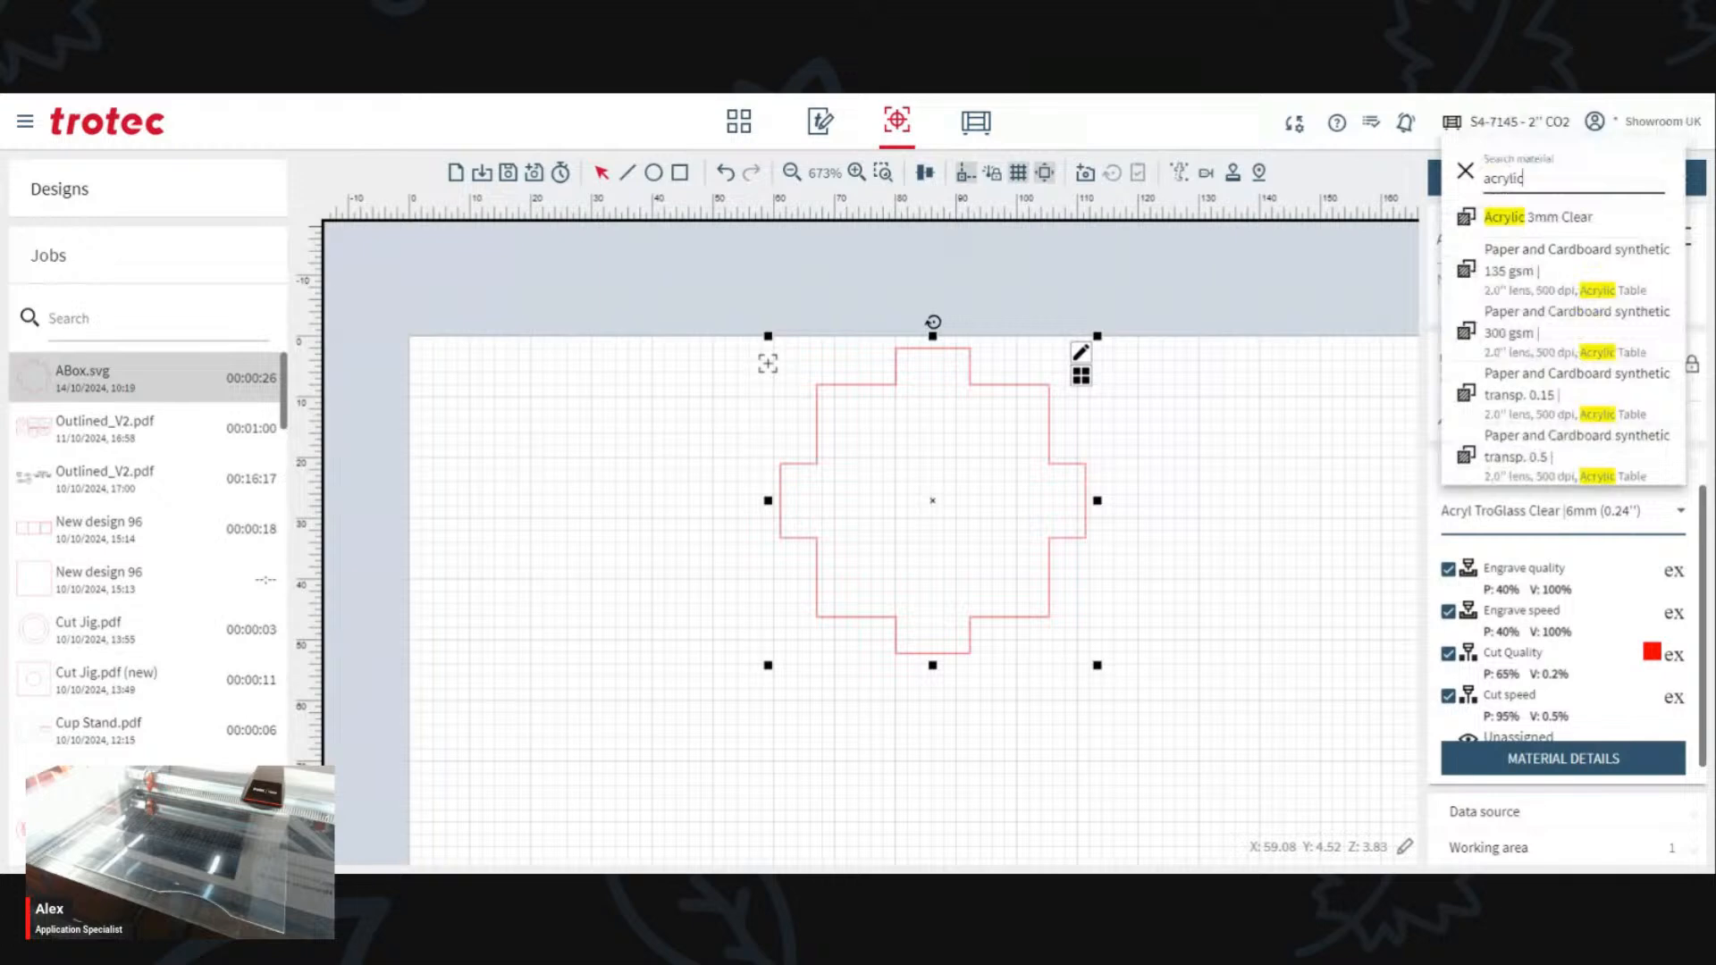
left_click(1555, 218)
left_click(1667, 184)
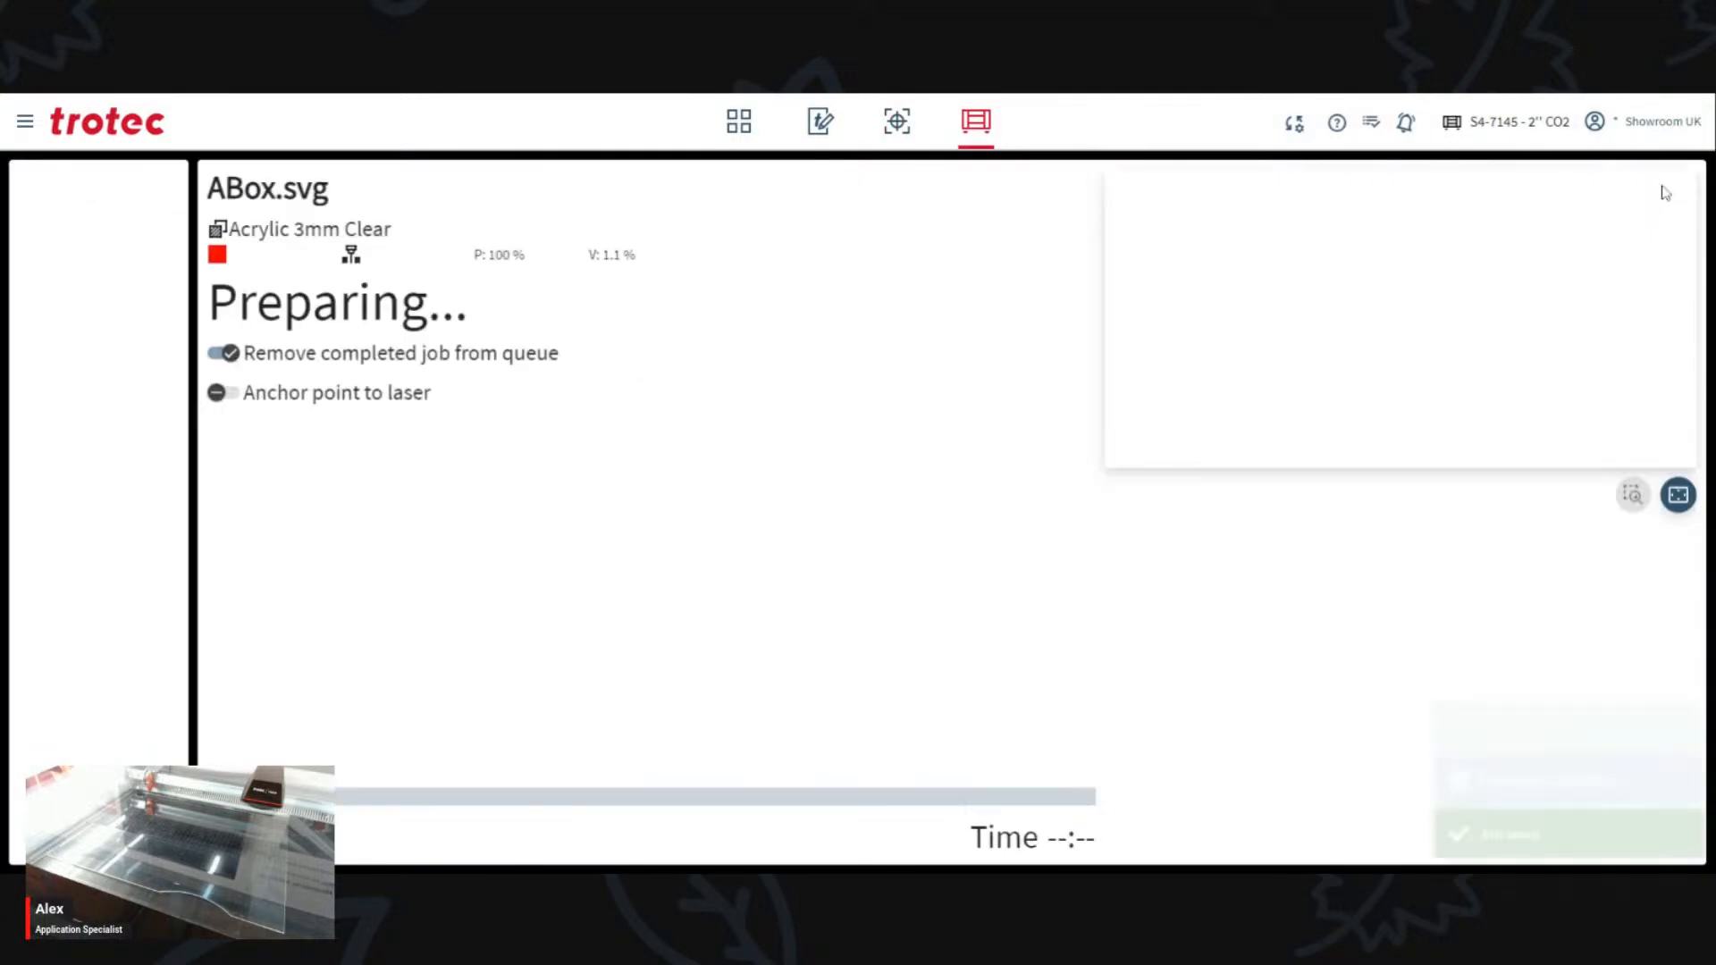
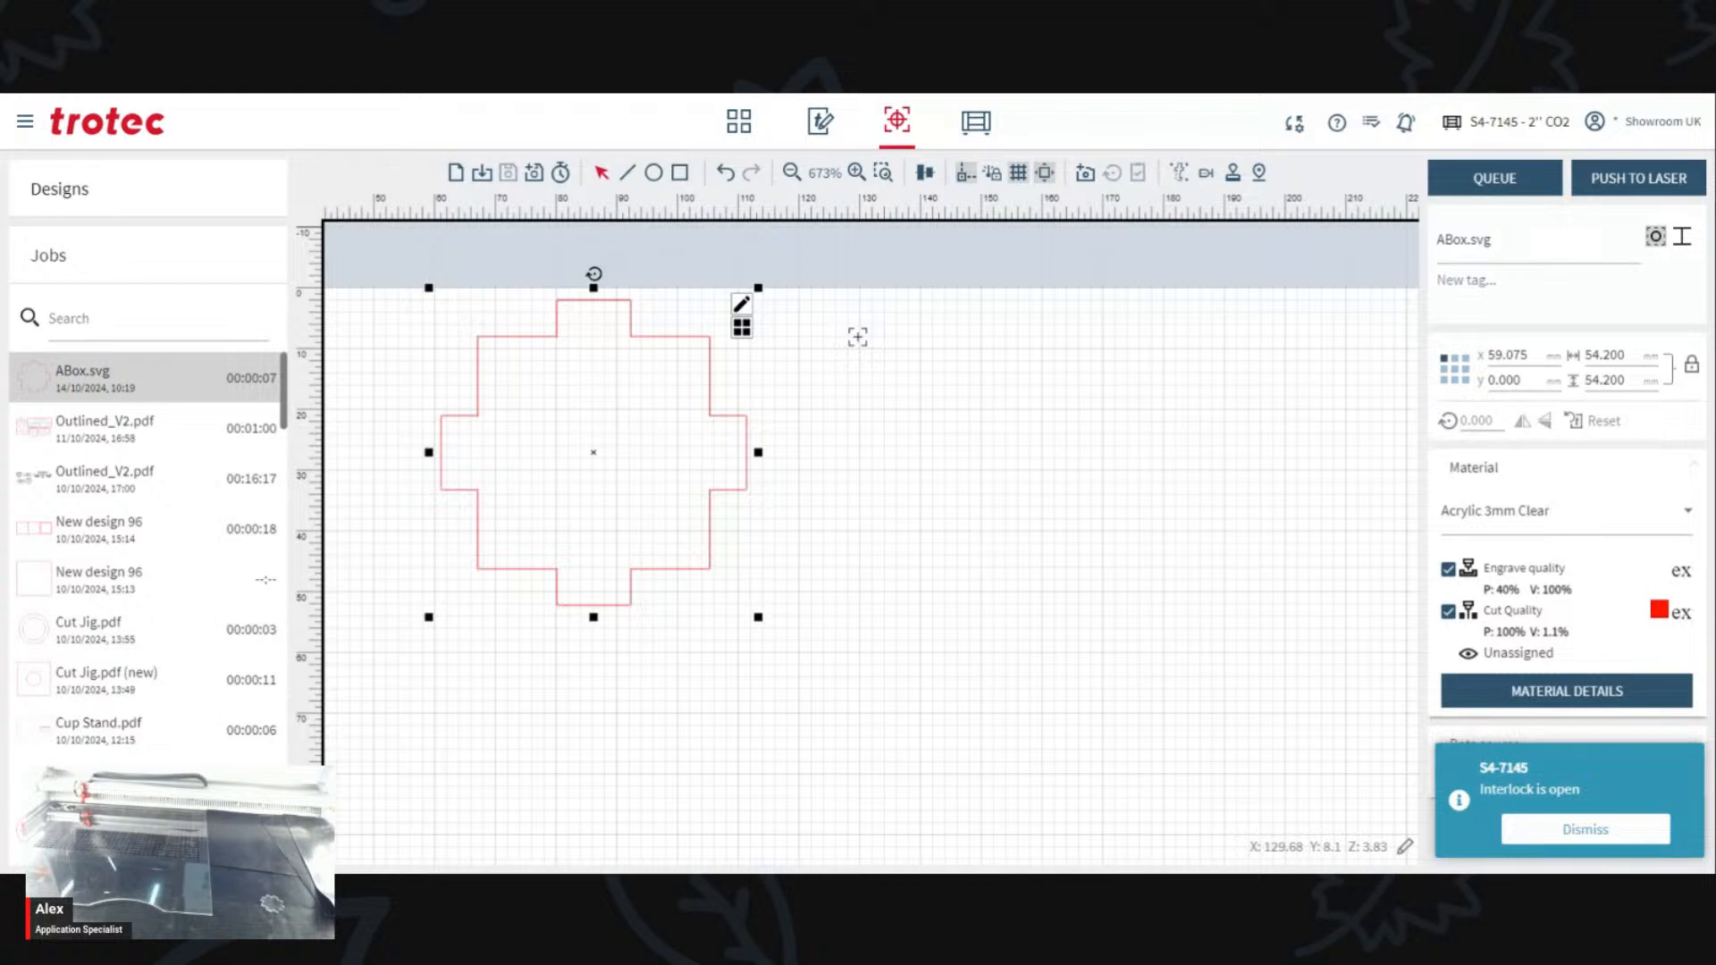
Step: Drag the cross-shaped ABox panel right on the bed to X 117.423 mm, Y 0.000 mm
mouse_move(596, 451)
left_mouse_down()
mouse_move(957, 479)
mouse_move(972, 450)
mouse_move(950, 452)
left_mouse_up()
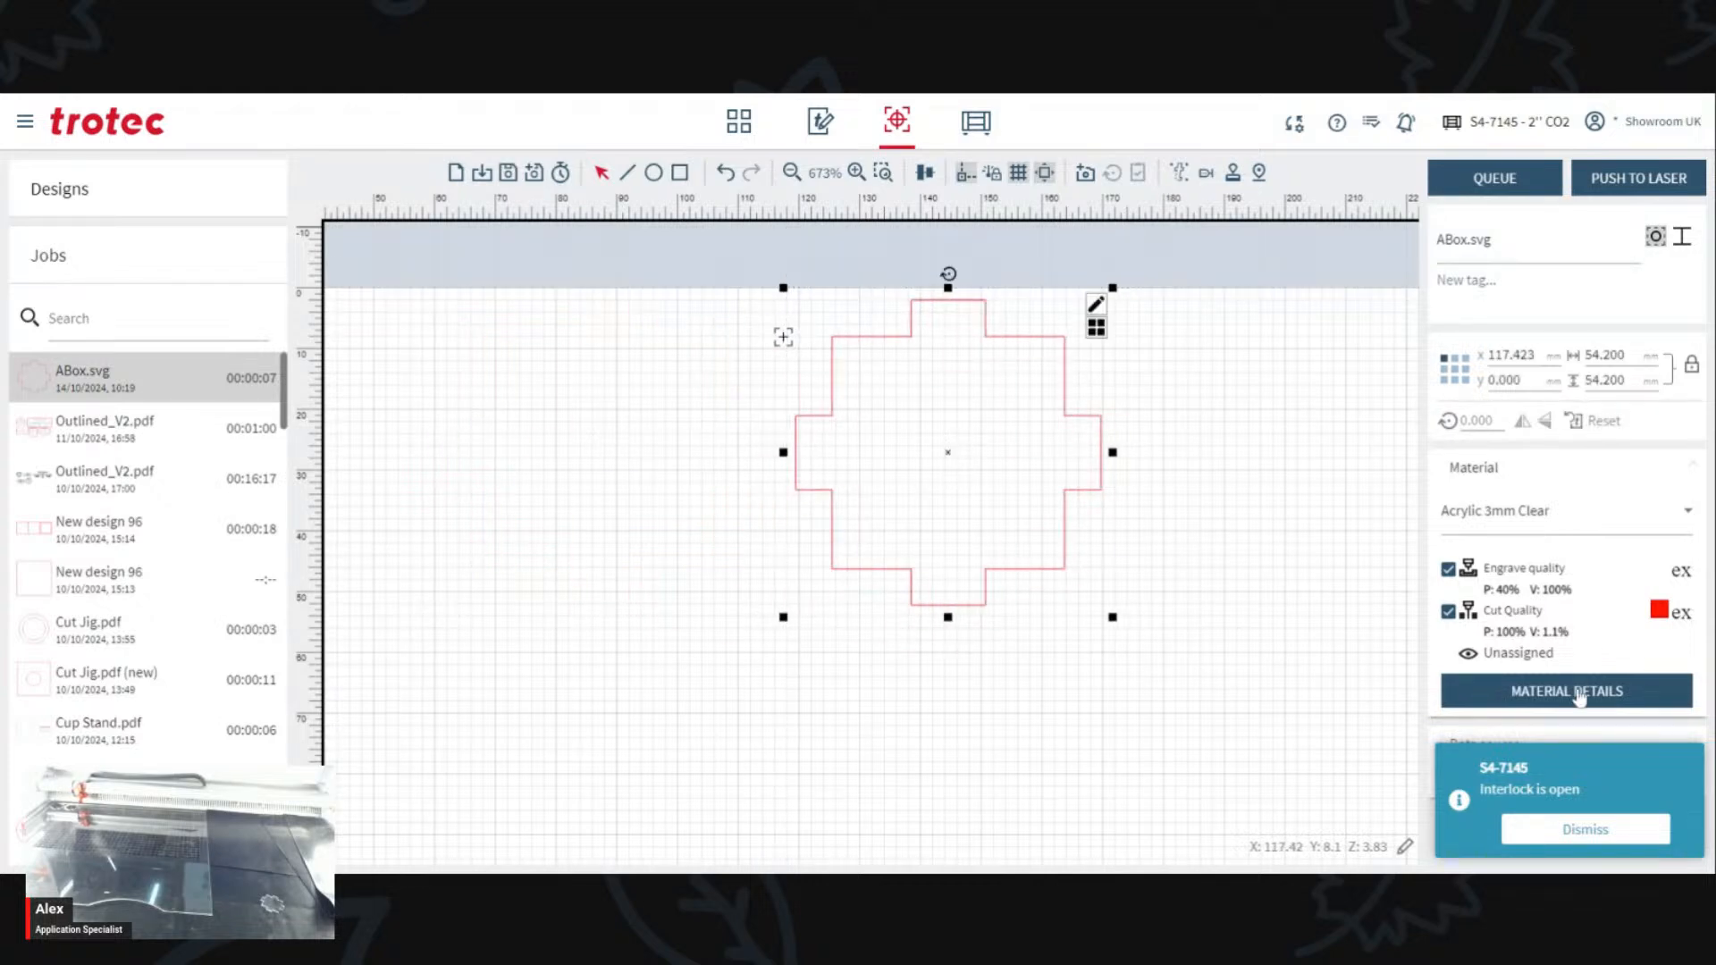
left_click(1583, 693)
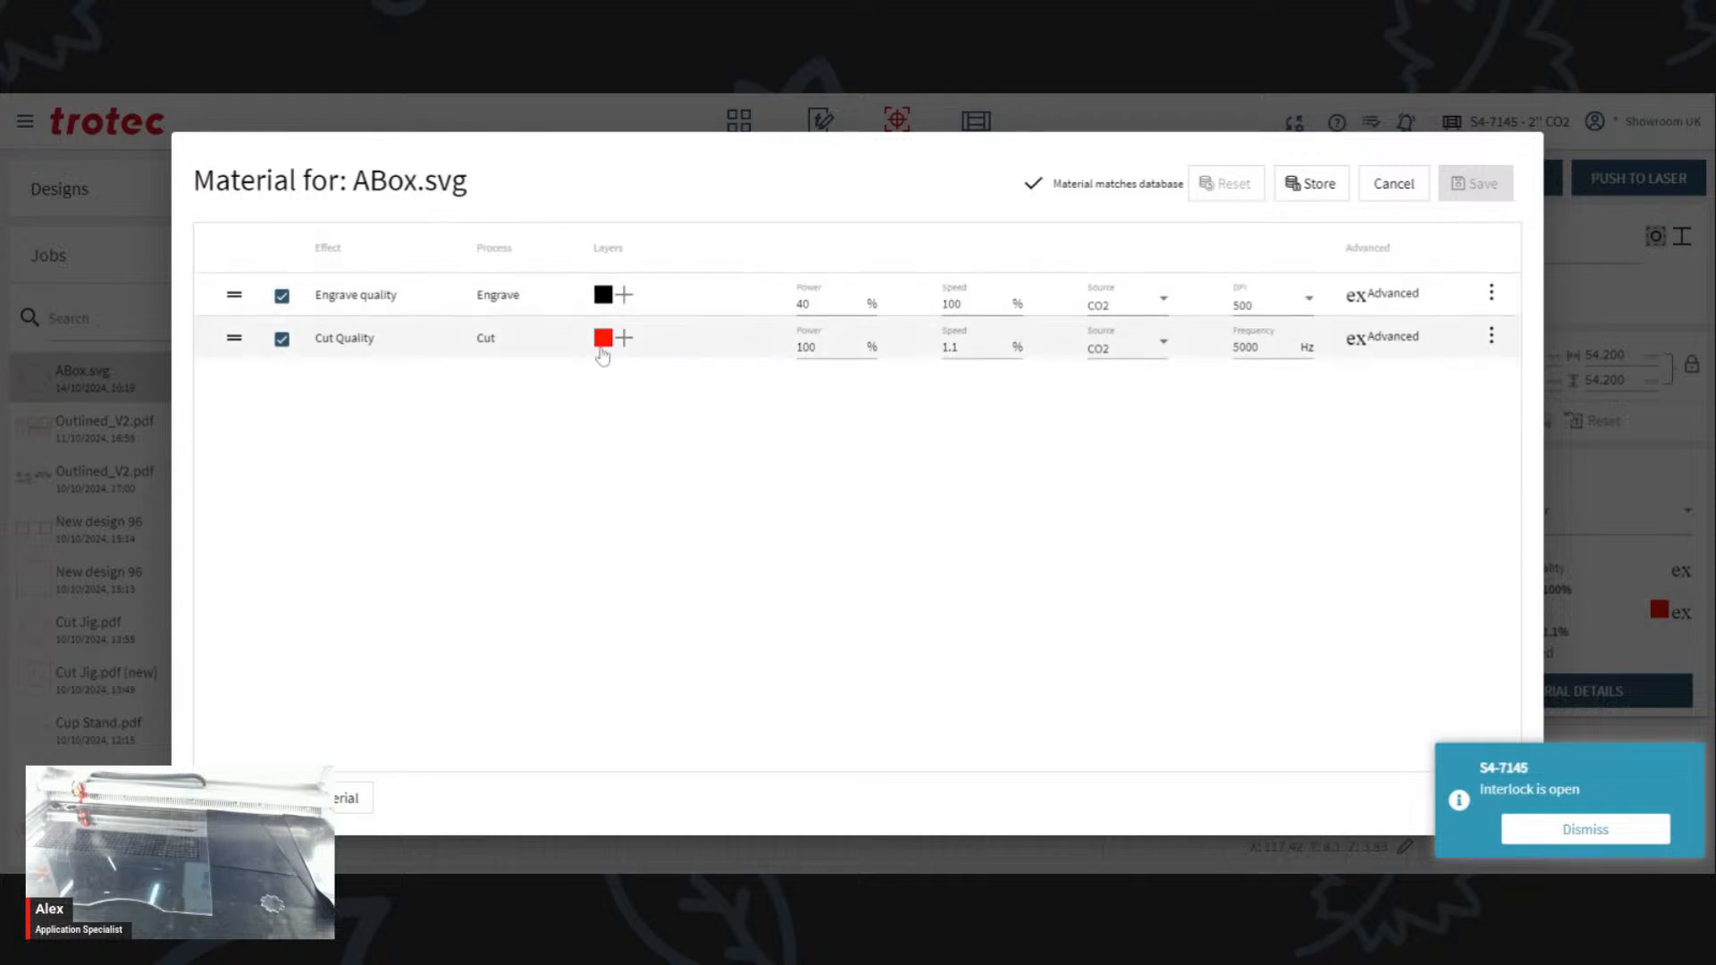
left_click(948, 349)
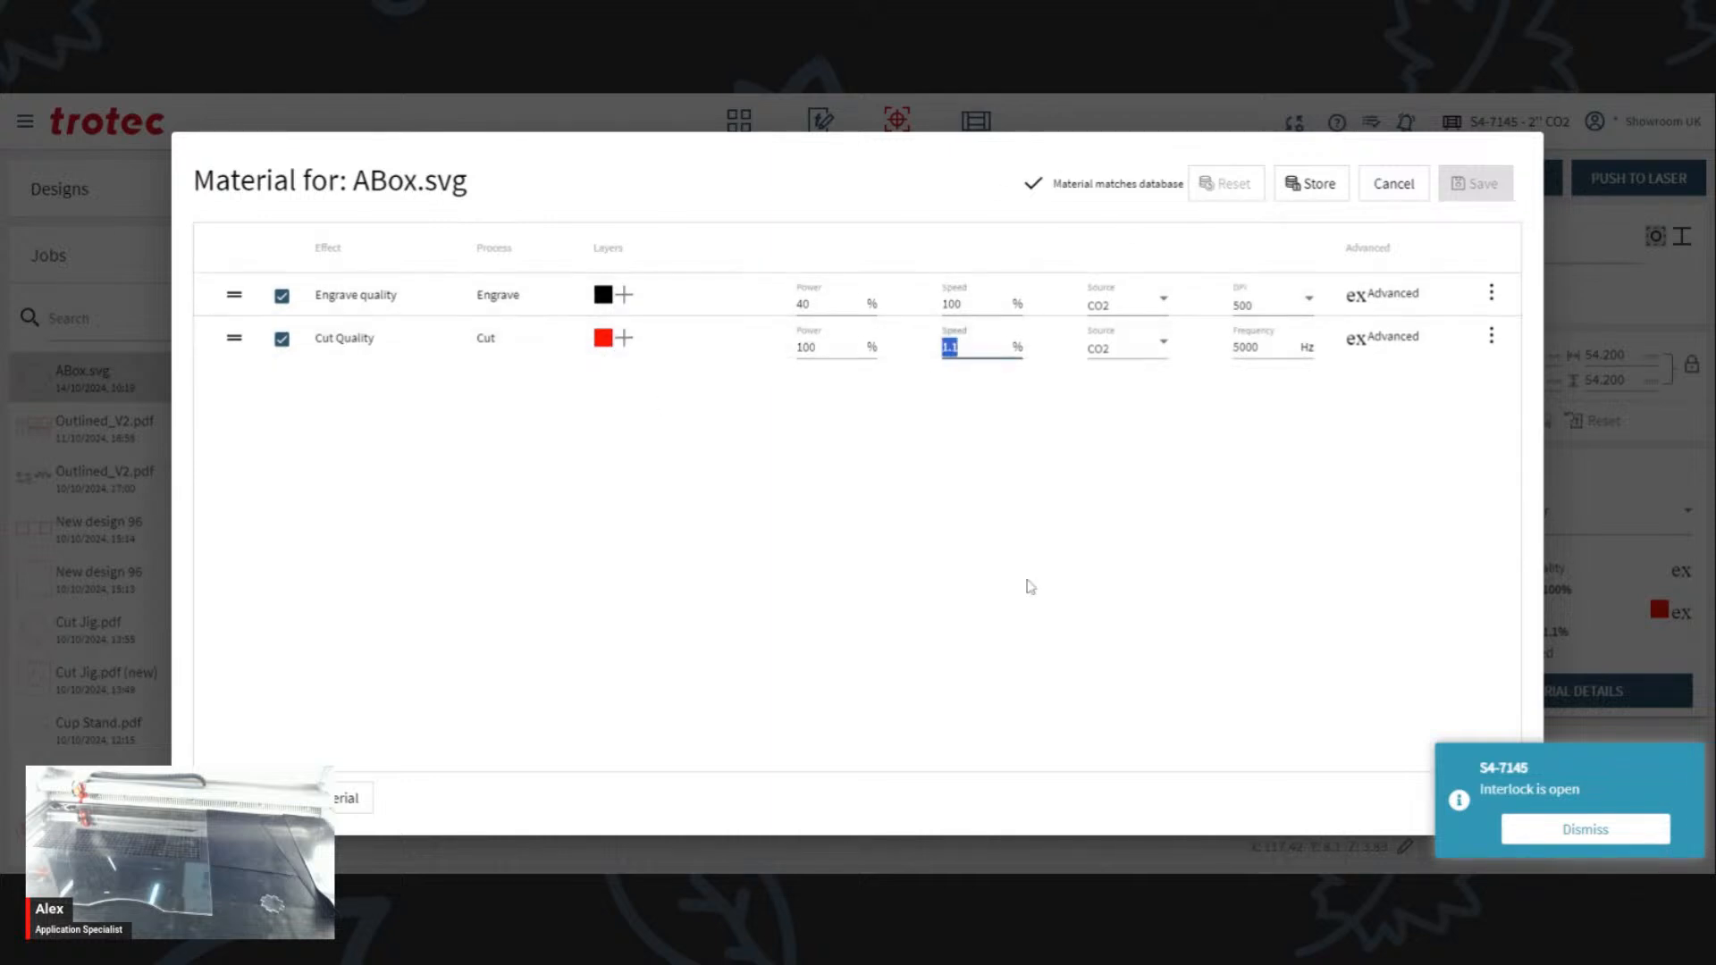
left_click(926, 406)
left_click(350, 798)
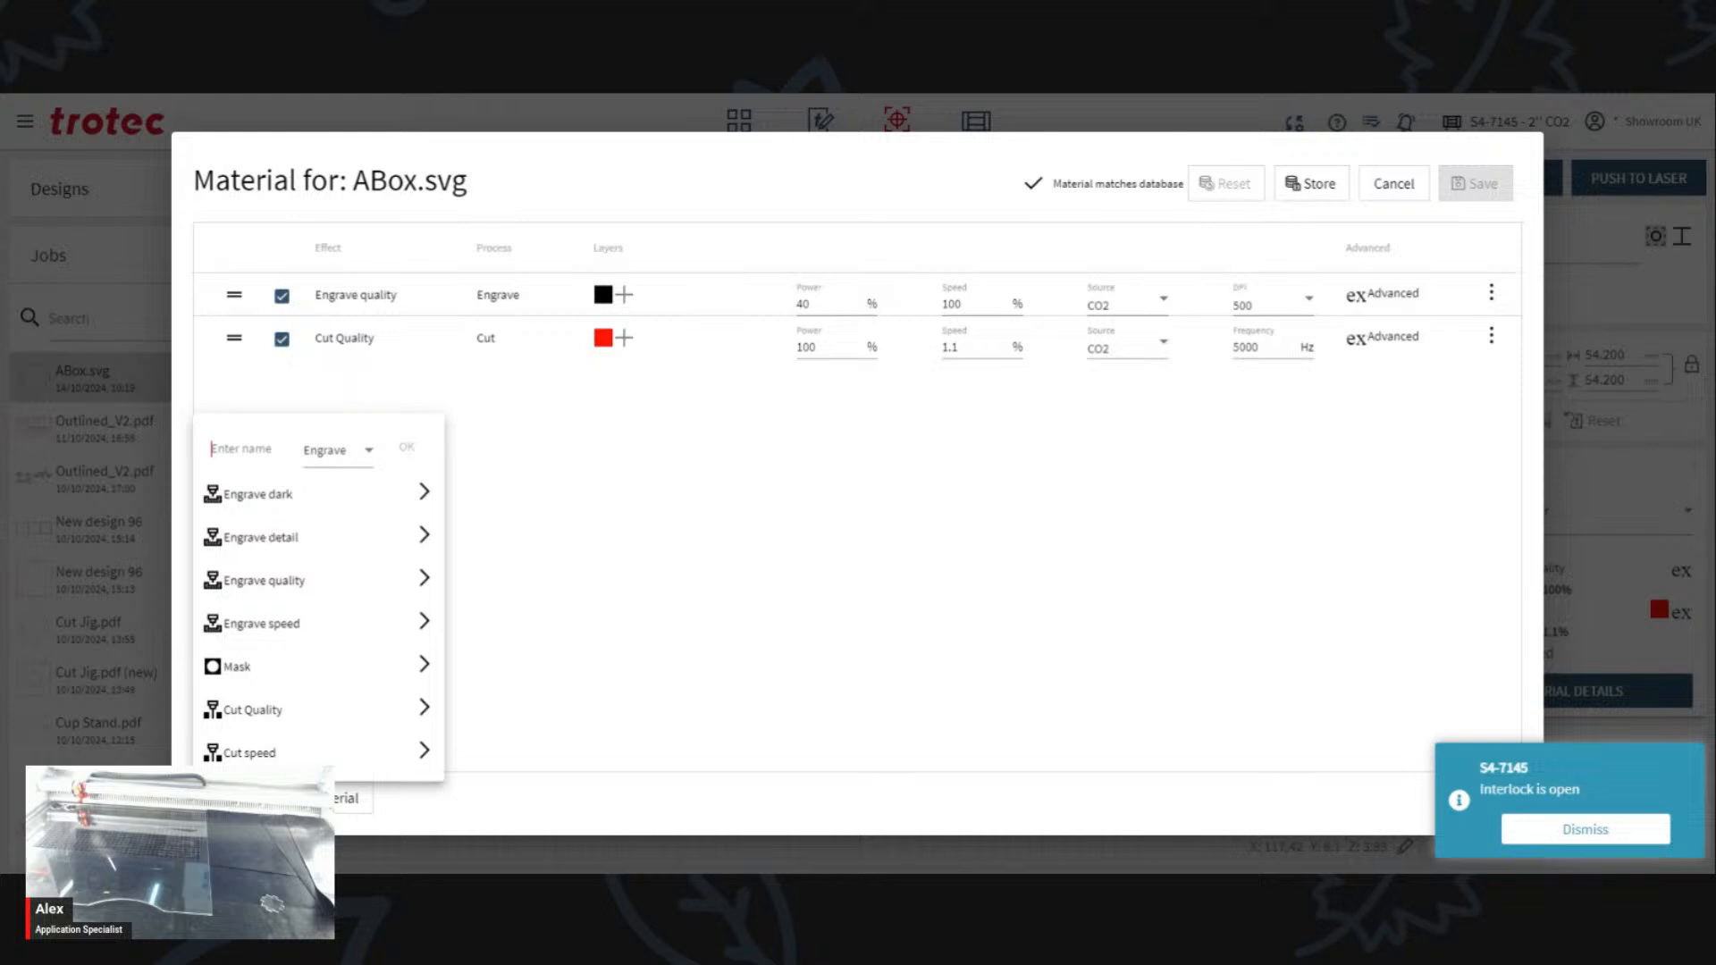
left_click_drag(298, 537, 217, 549)
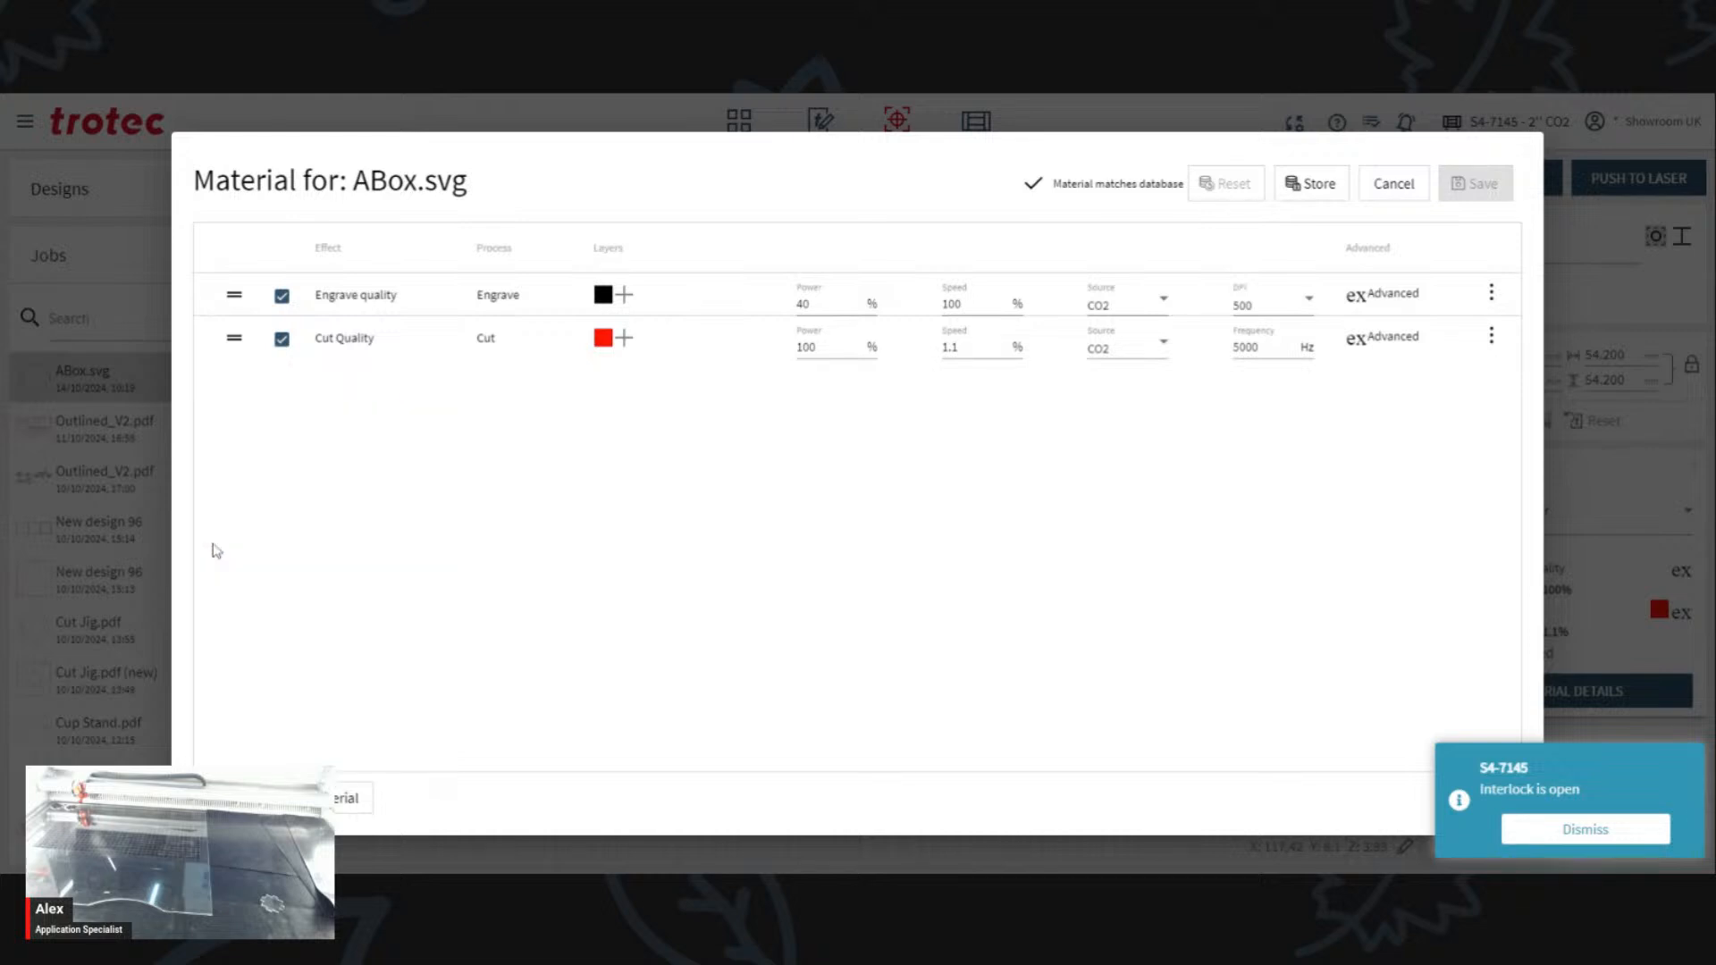
left_click(234, 798)
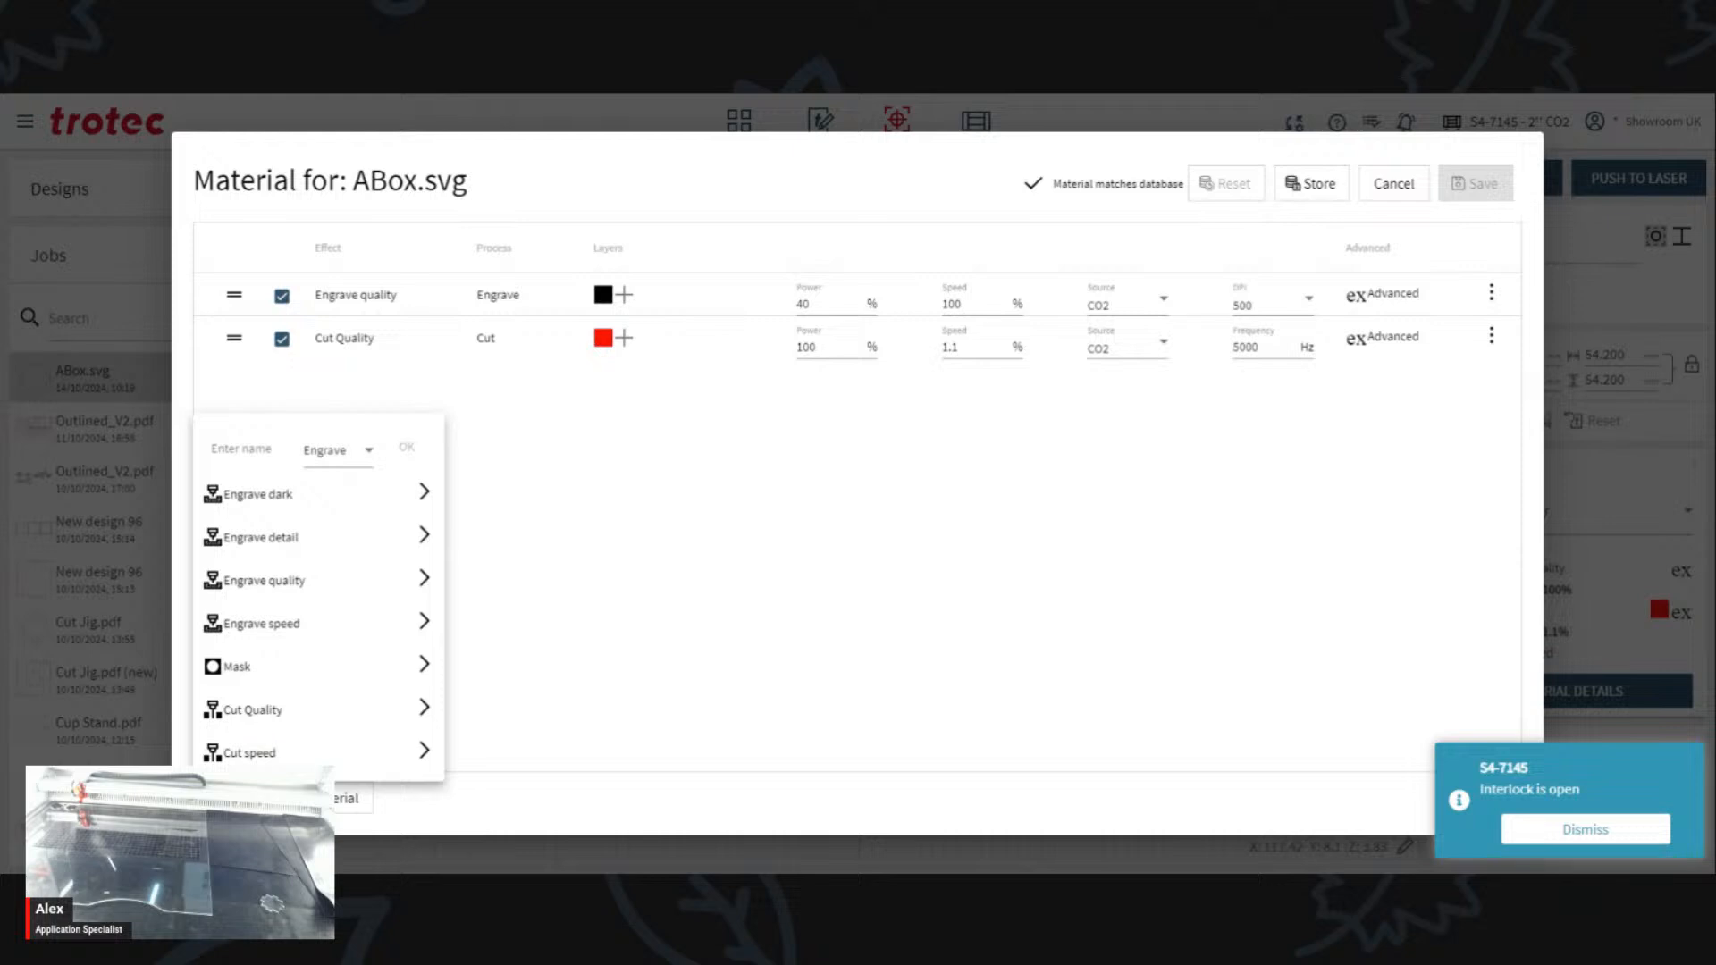
left_click(428, 711)
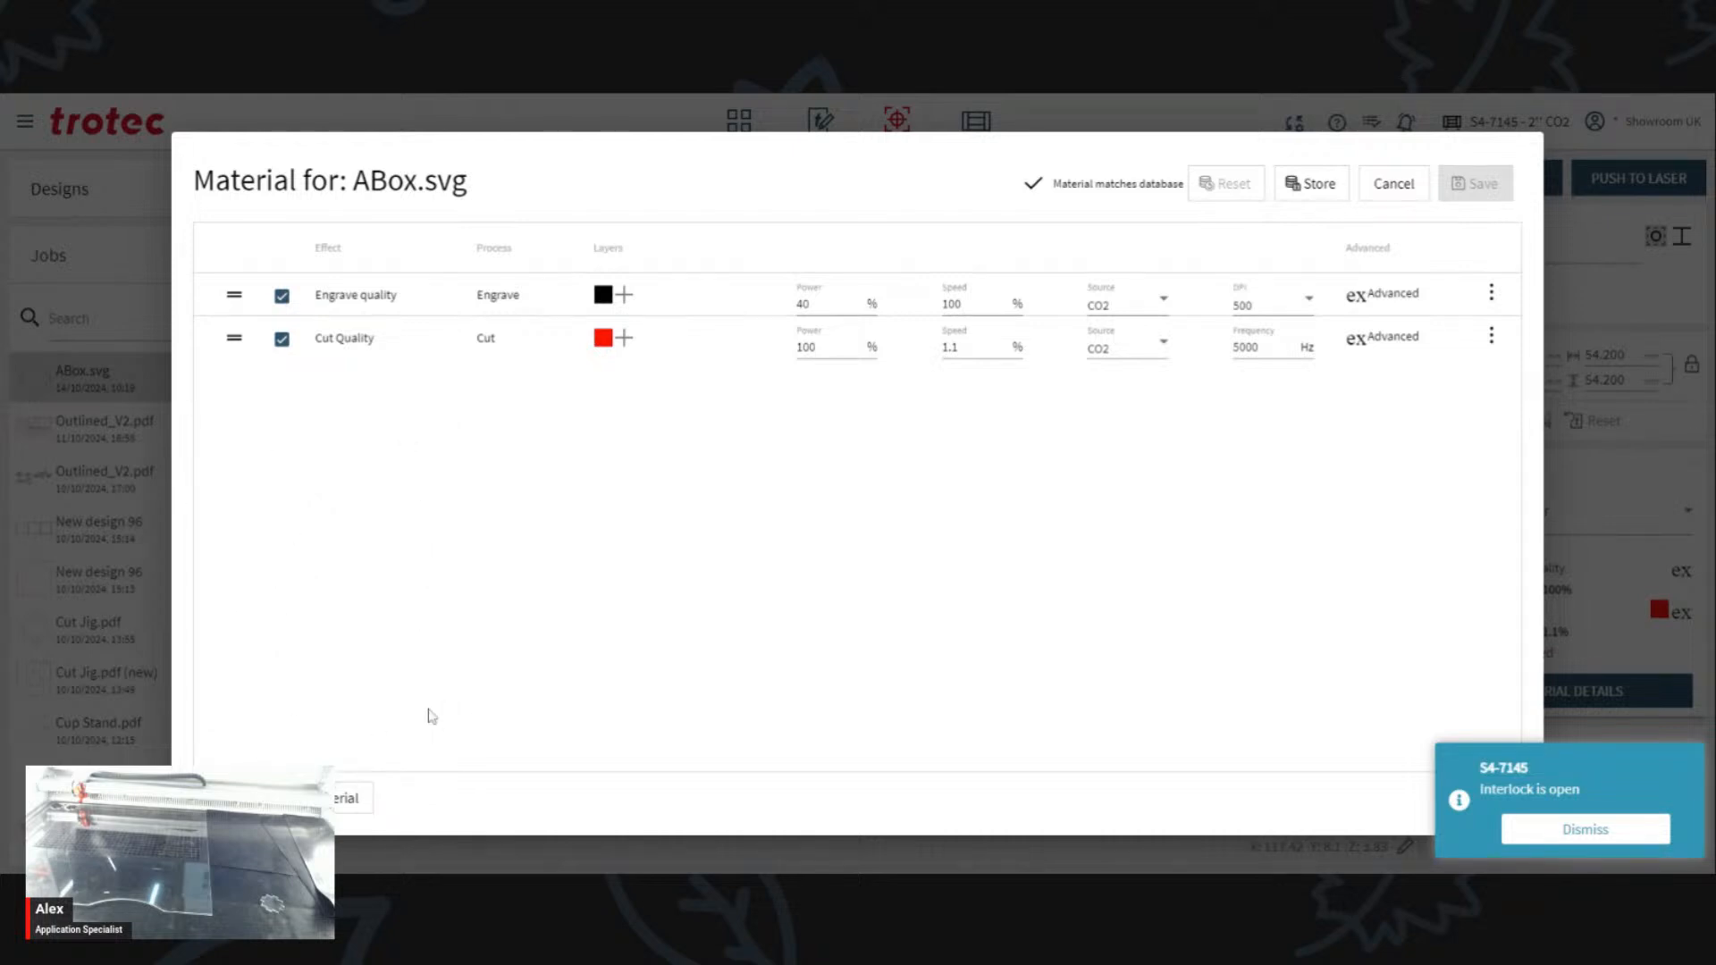
left_click(237, 799)
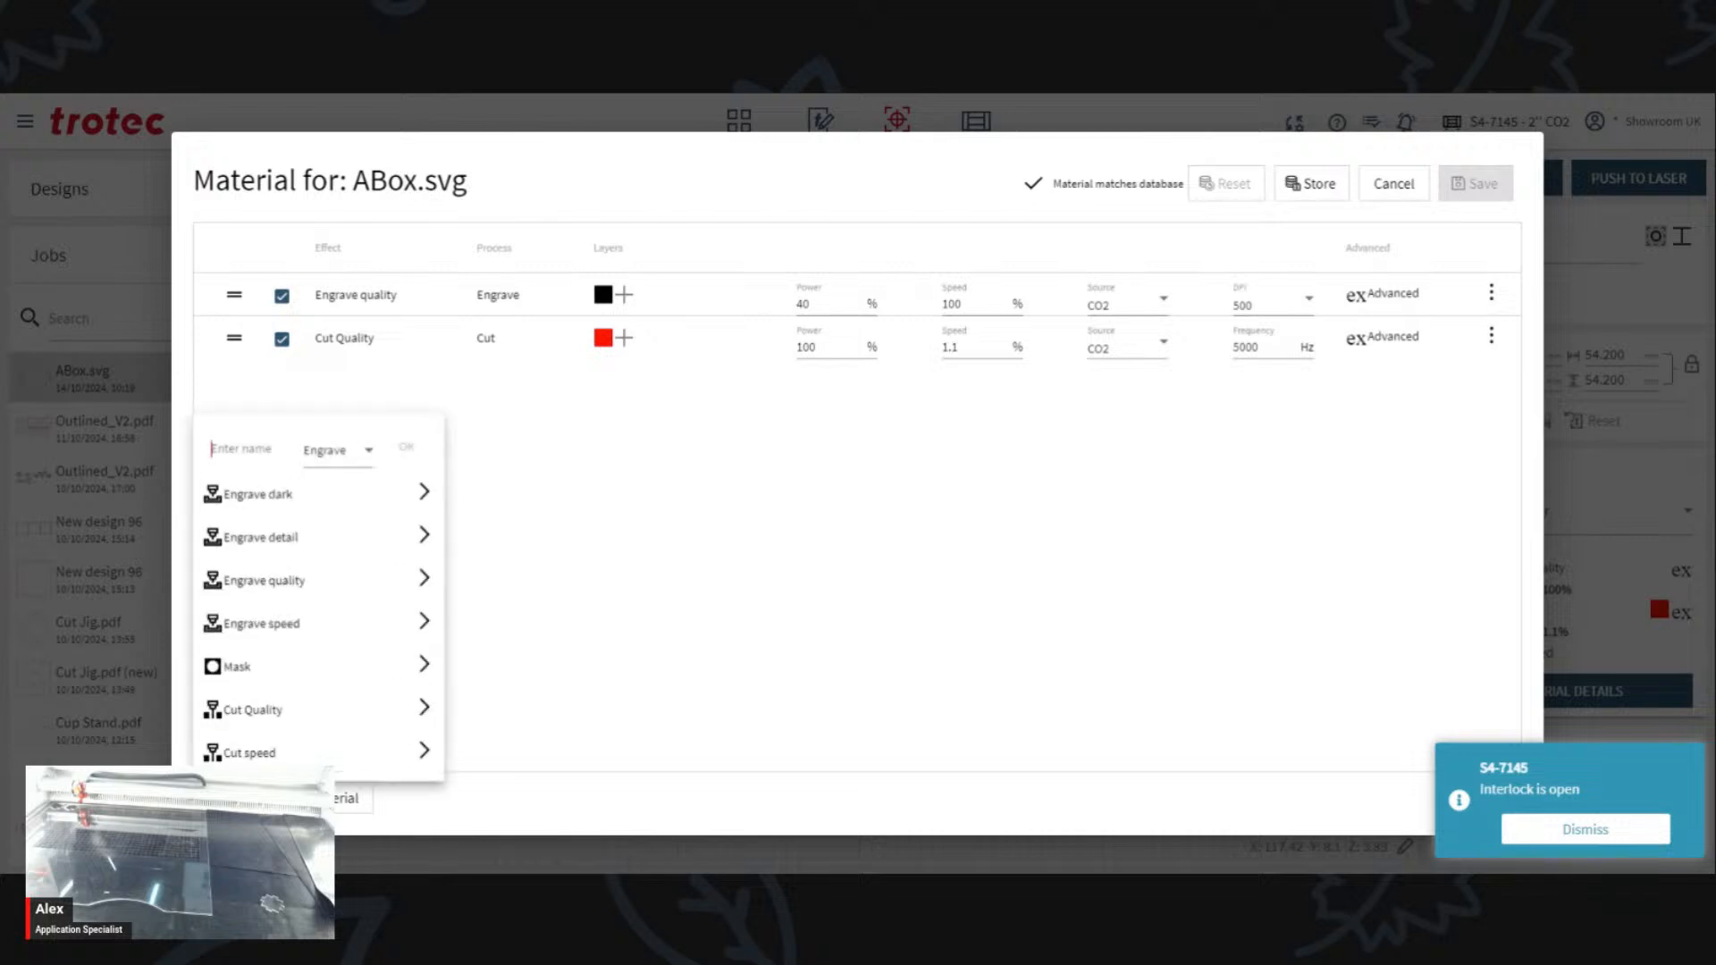
left_click(267, 711)
left_click(268, 798)
left_click(426, 710)
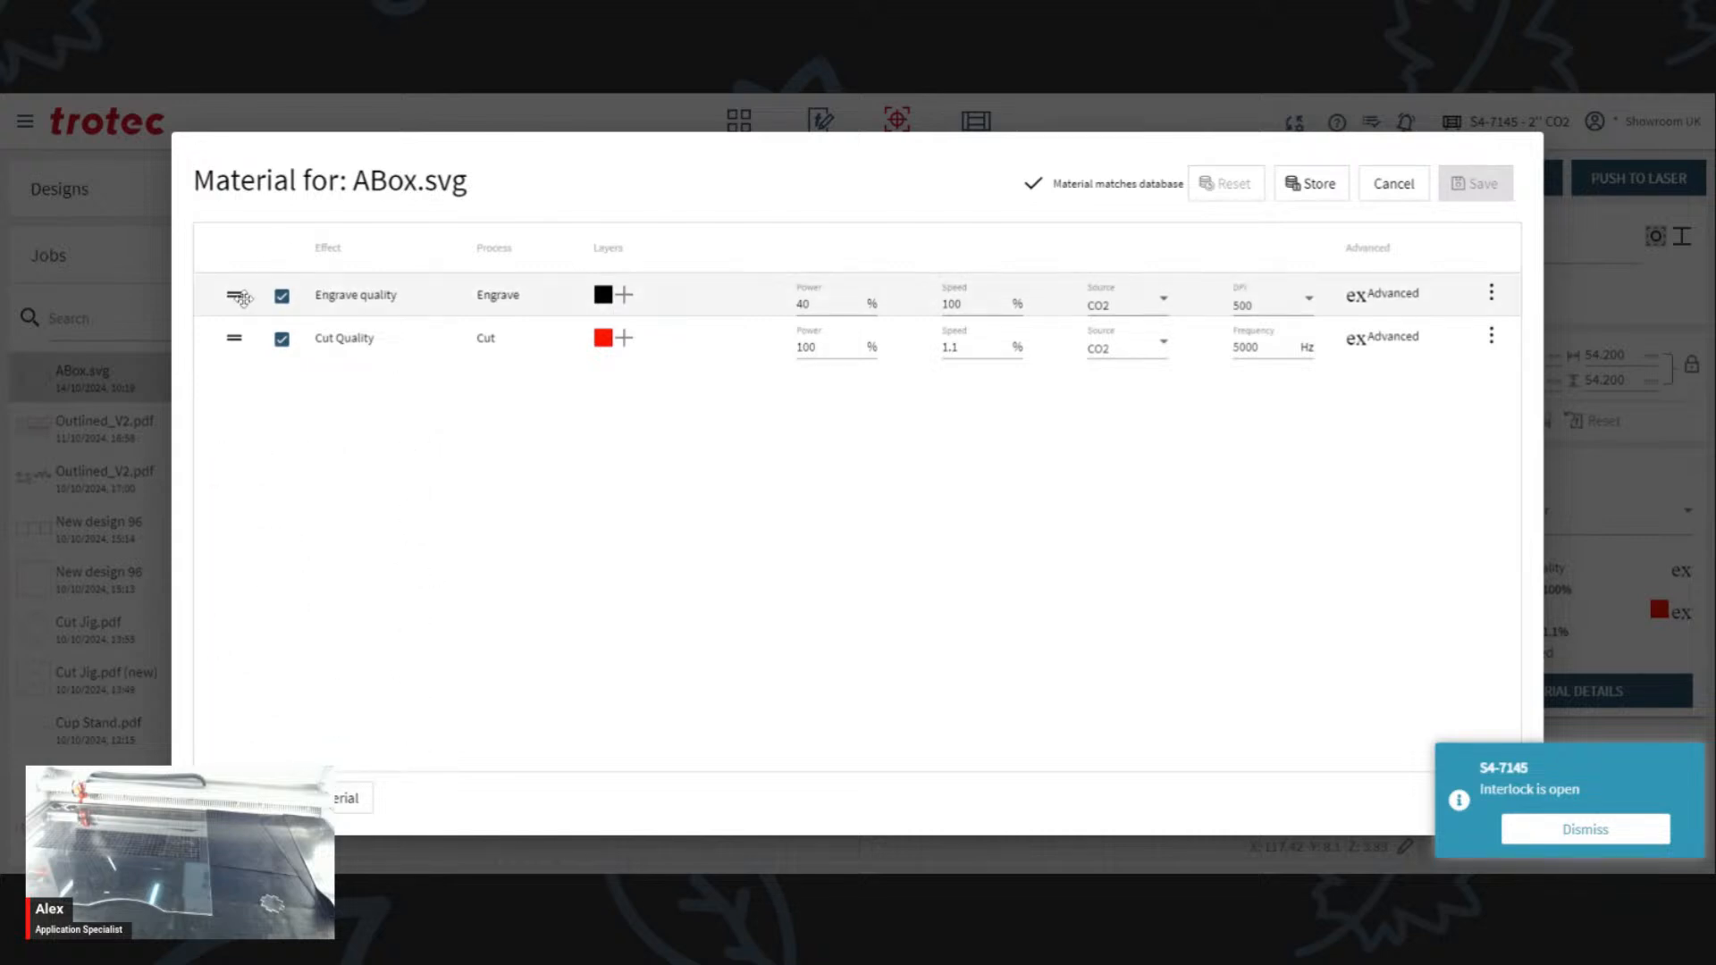
left_click(1314, 183)
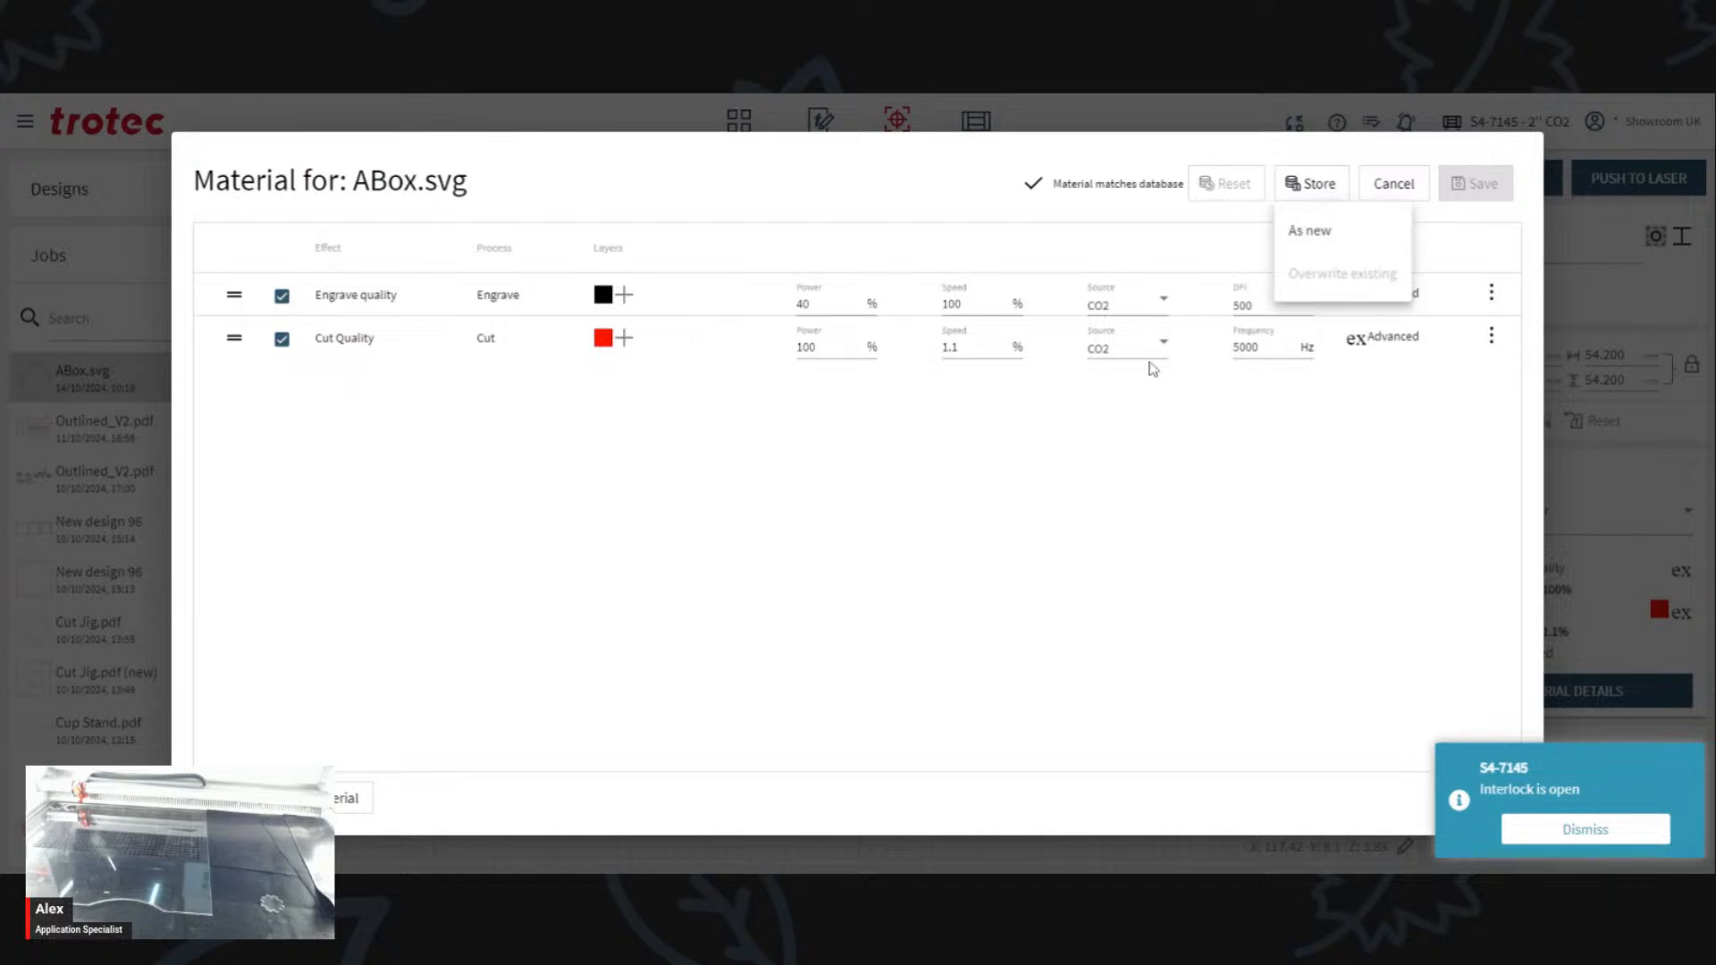
left_click(1403, 186)
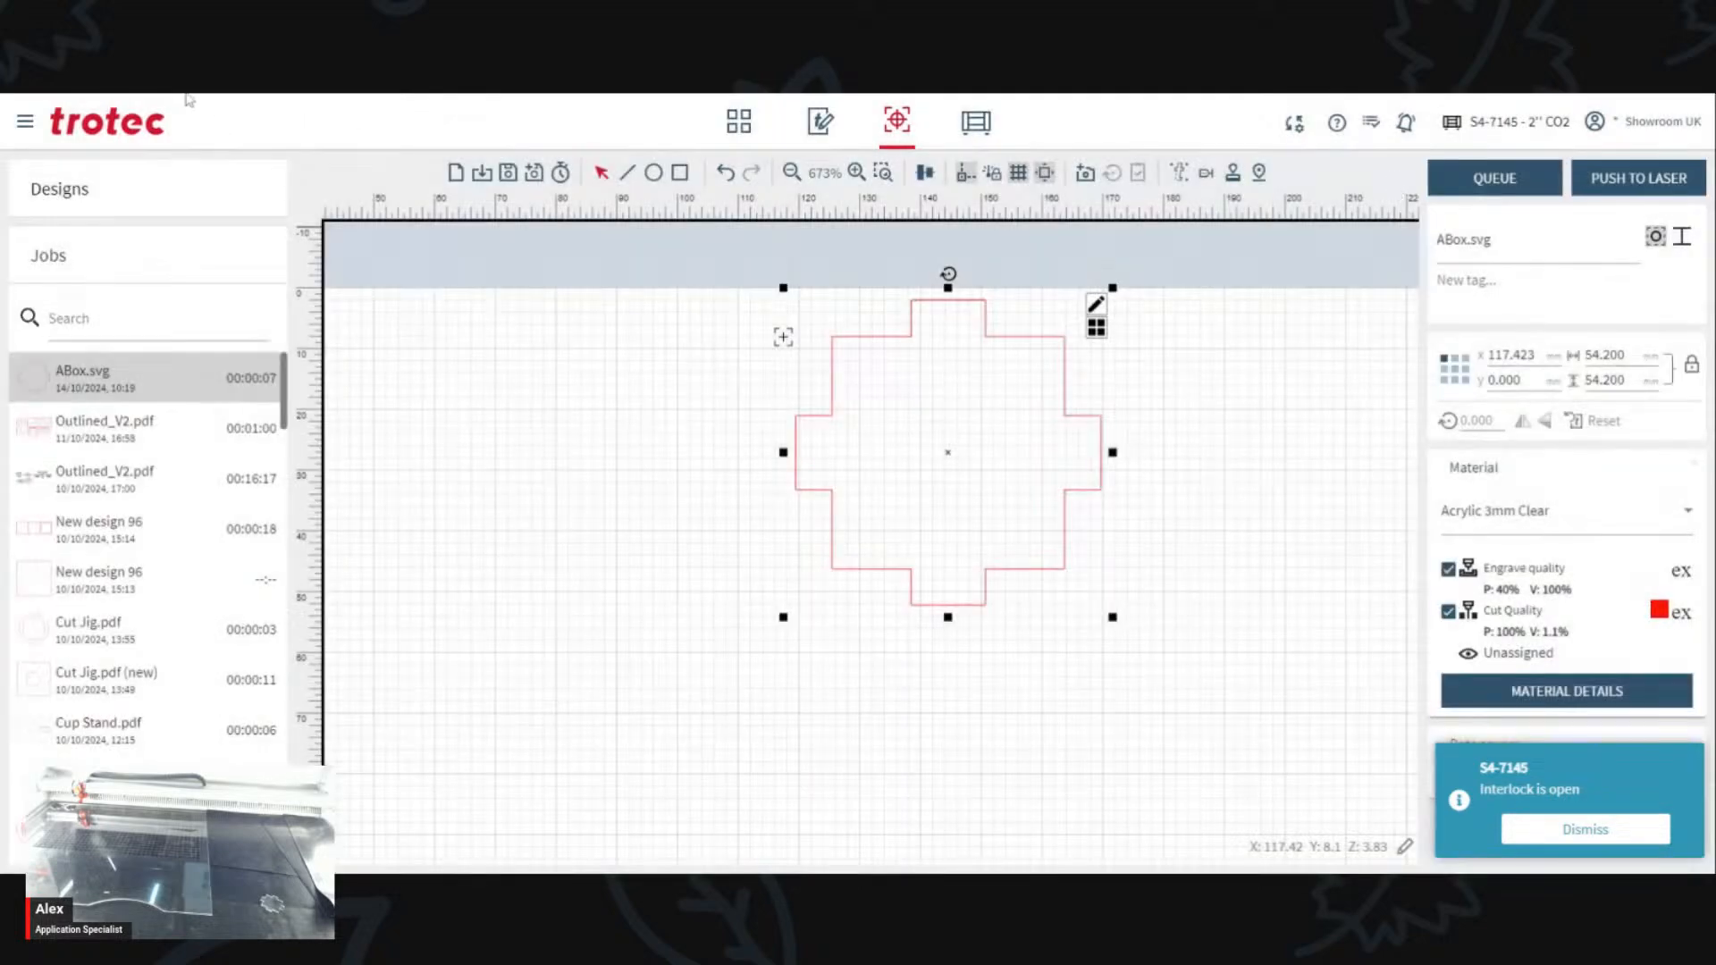
Step: Add a new Cut effect named Quality to the Acrylic 3mm Clear material
left_click(26, 120)
left_click(132, 352)
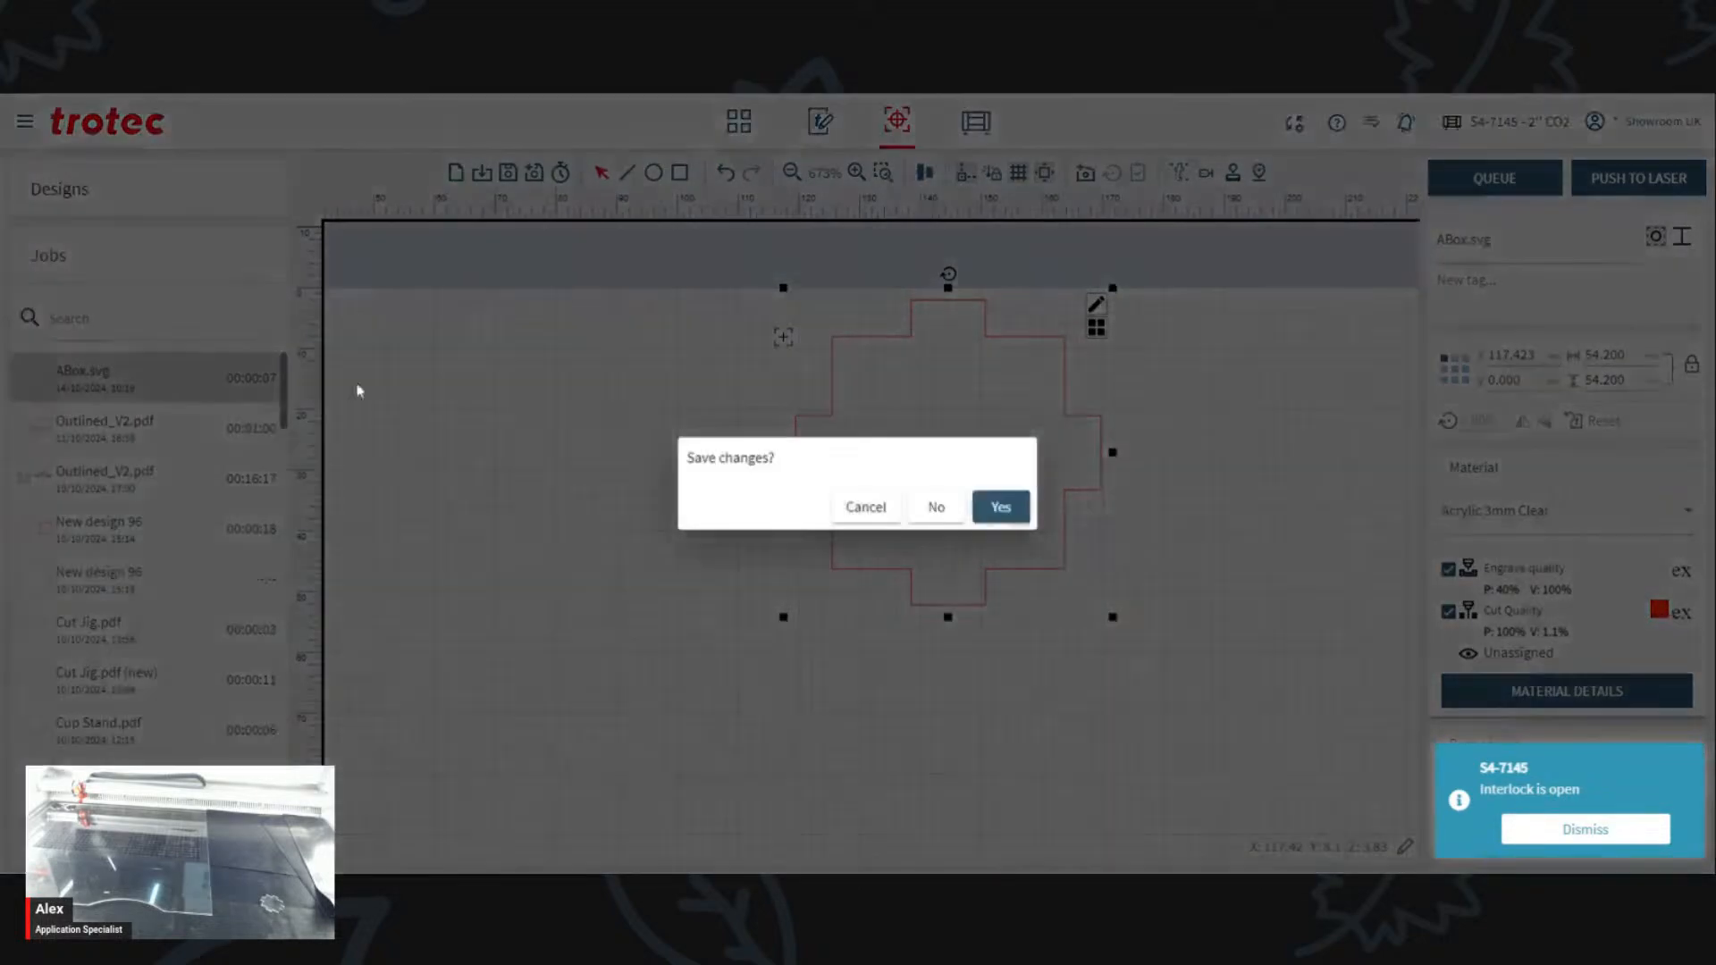
left_click(1001, 503)
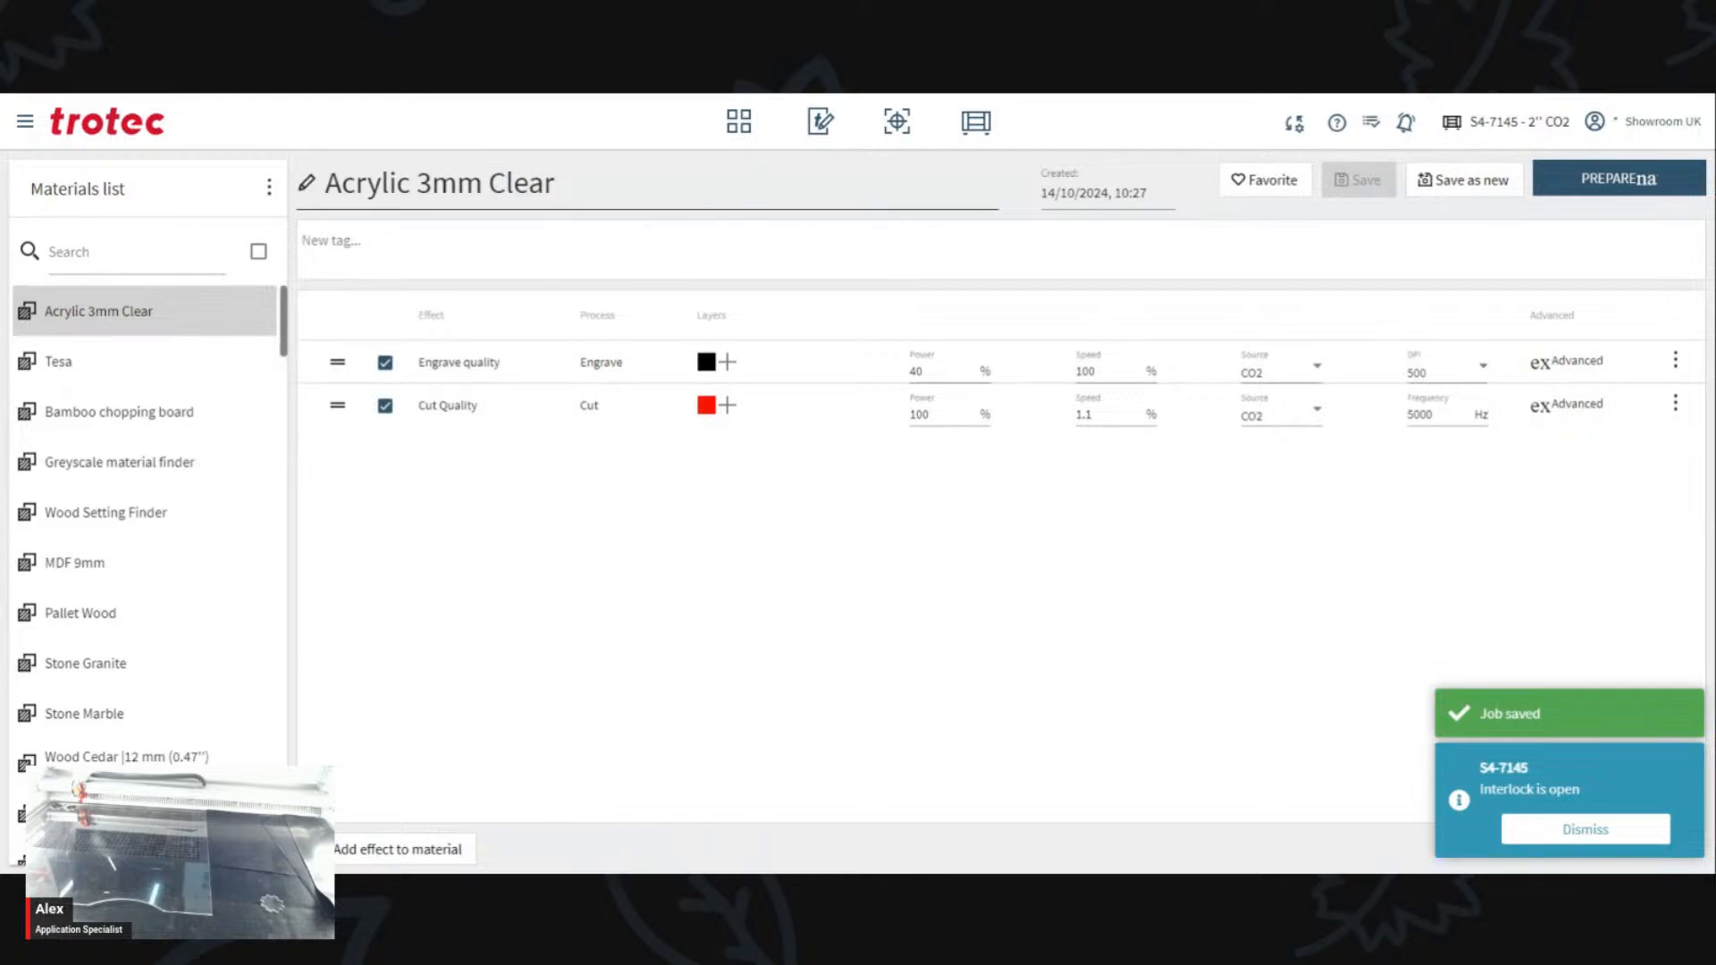
left_click(387, 856)
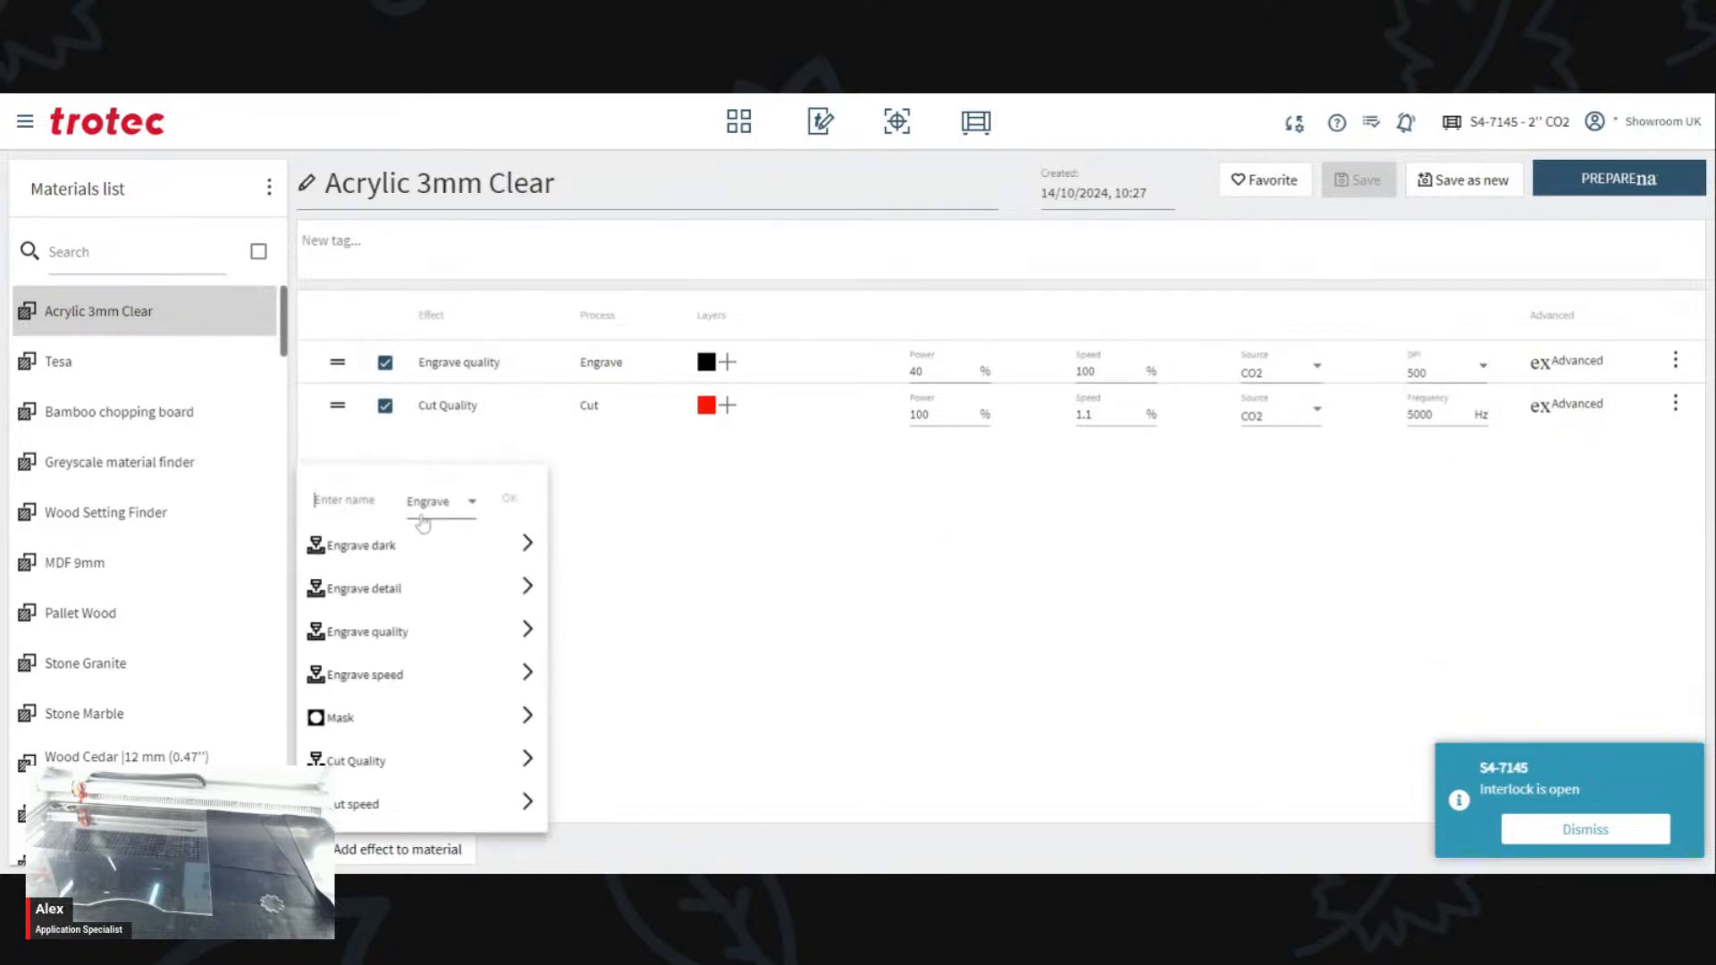
left_click(526, 767)
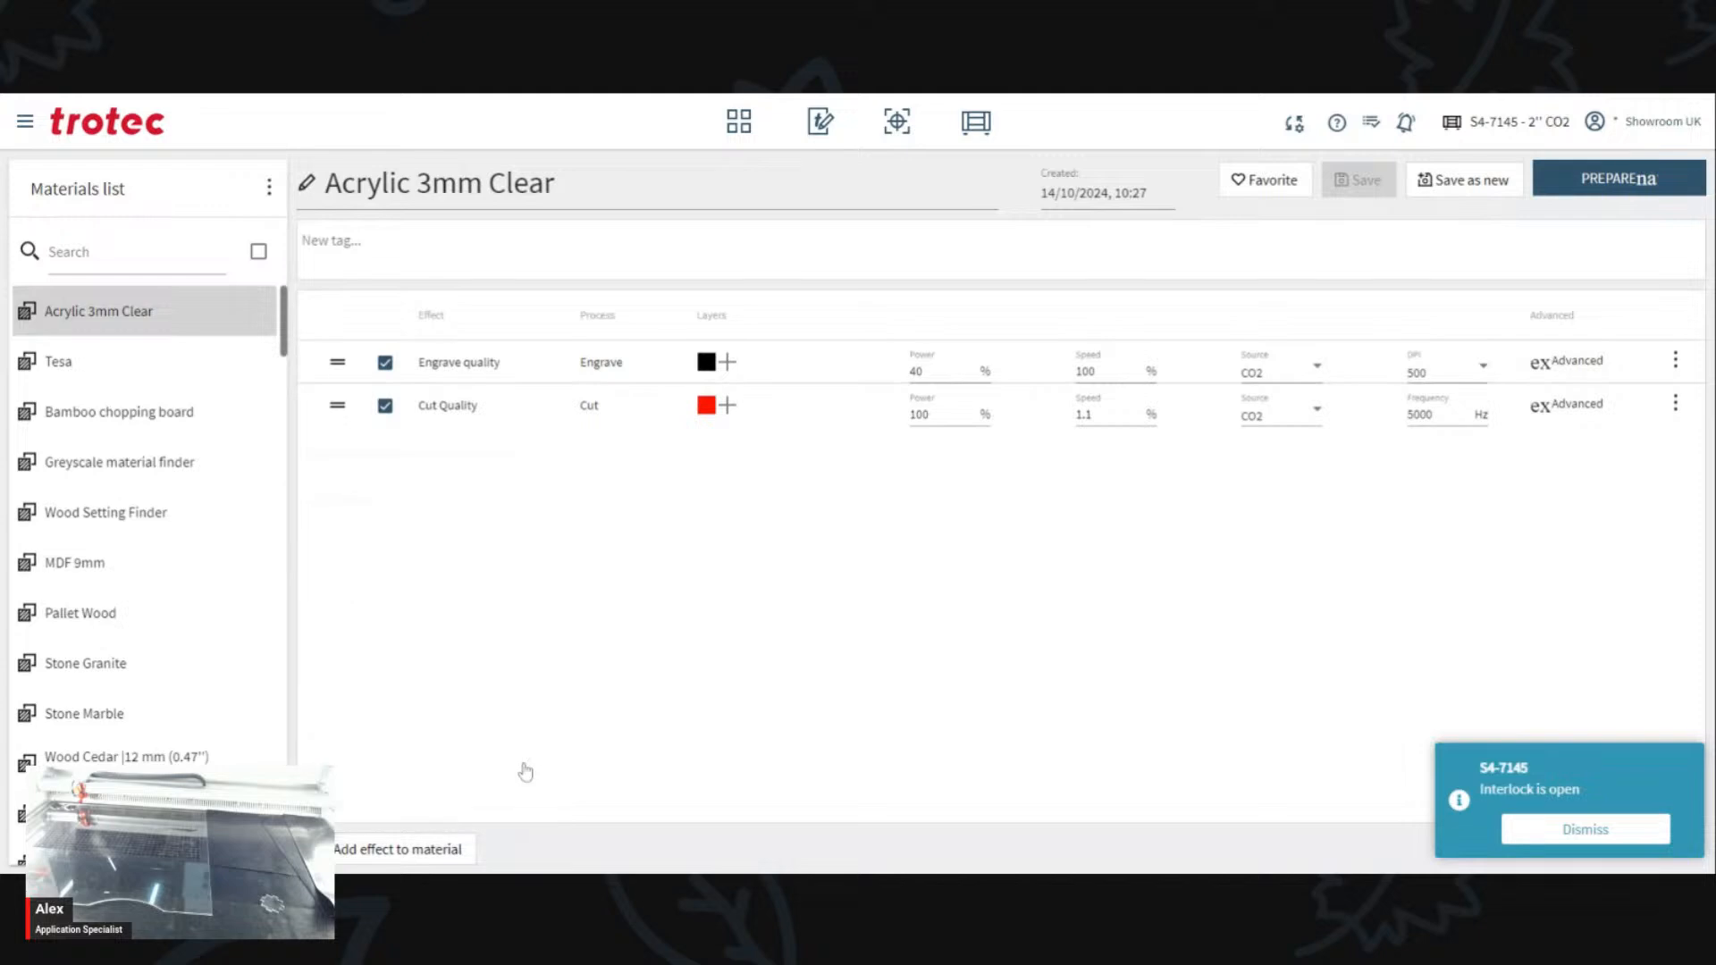
left_click(387, 850)
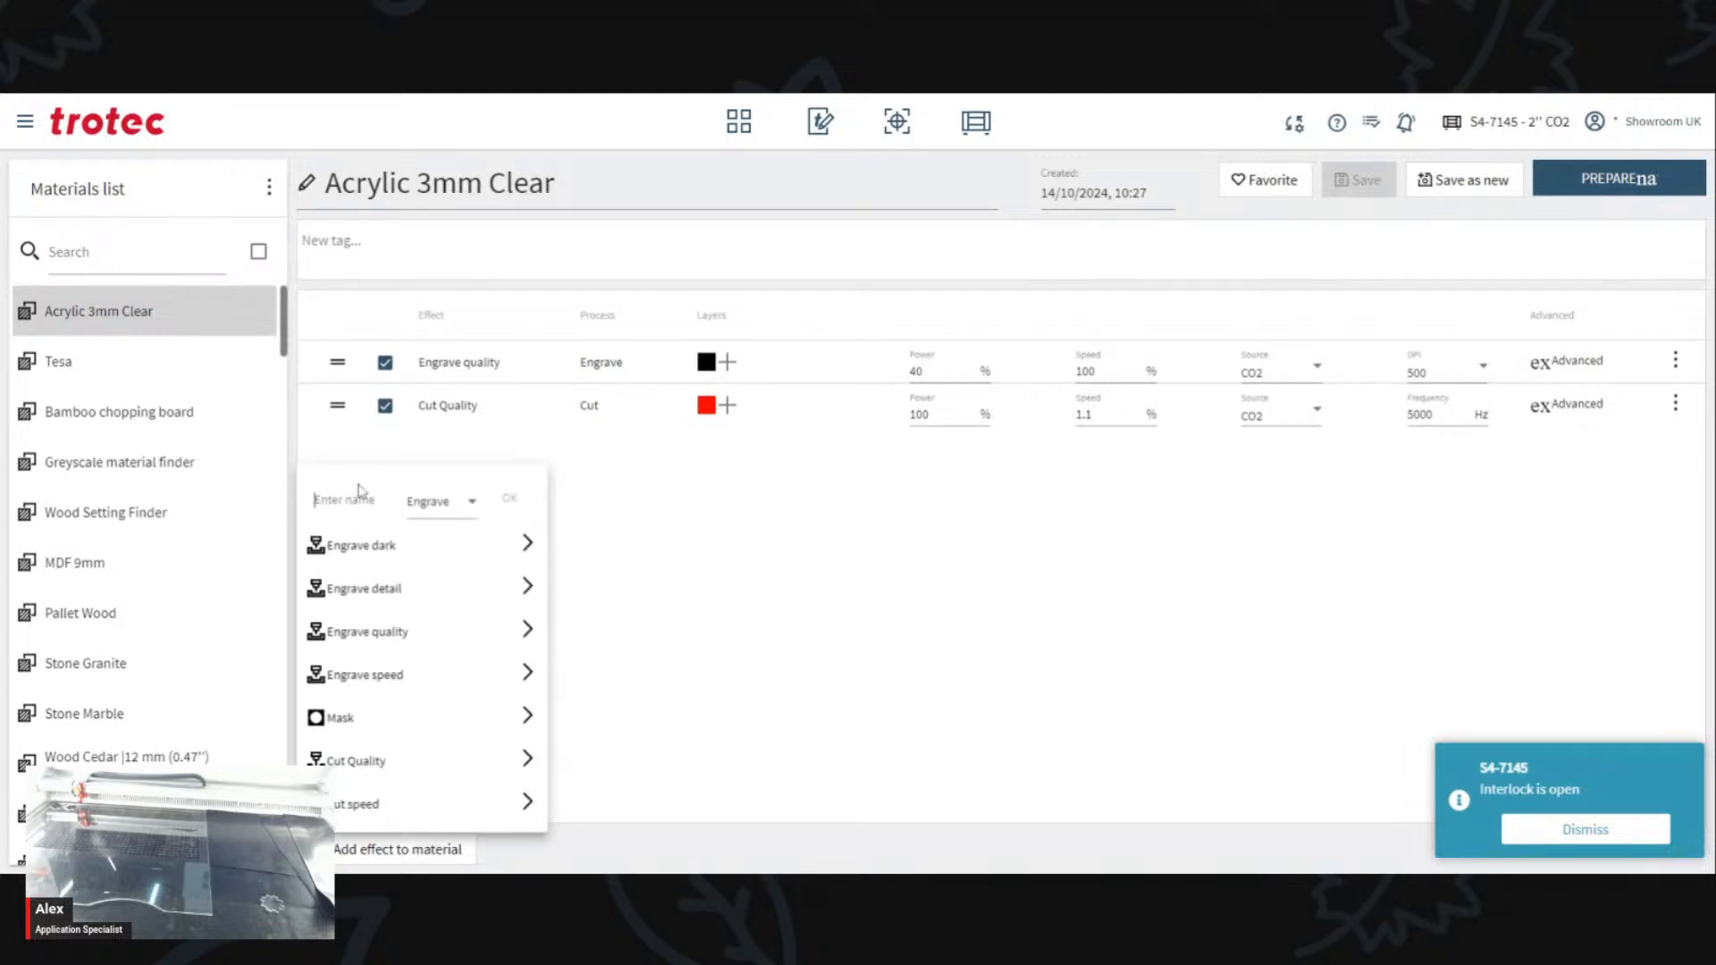
type("E")
key("BackSpace")
type("Q")
left_click(443, 501)
left_click(433, 583)
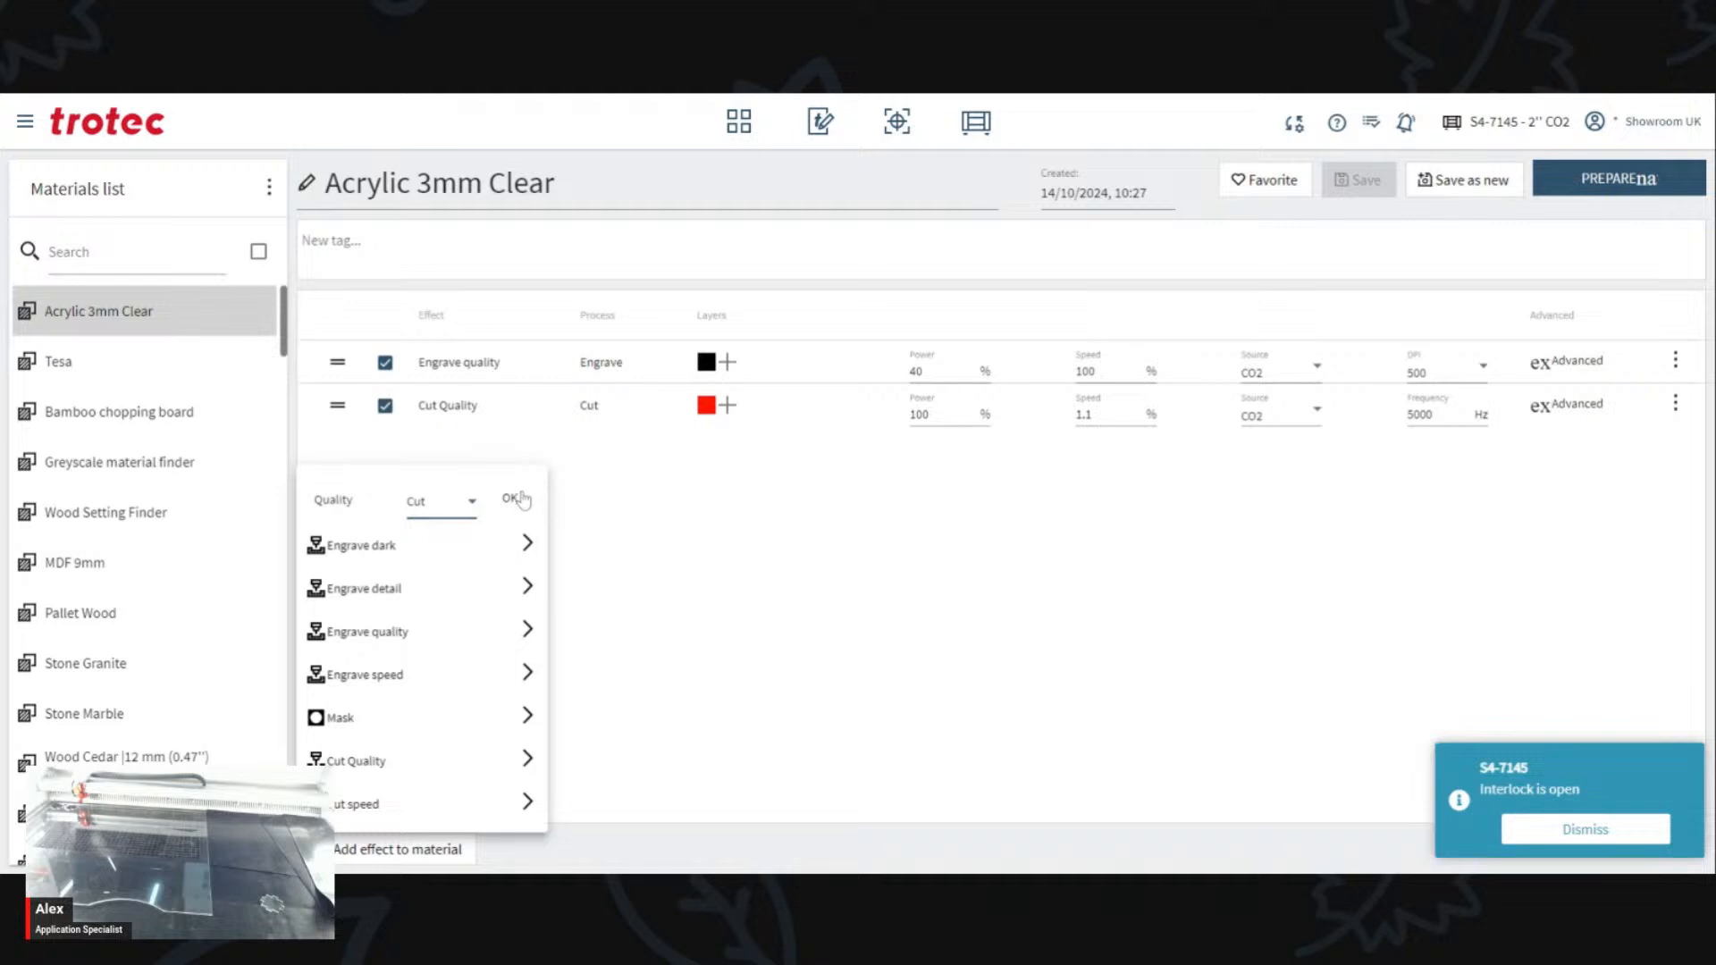
left_click(509, 498)
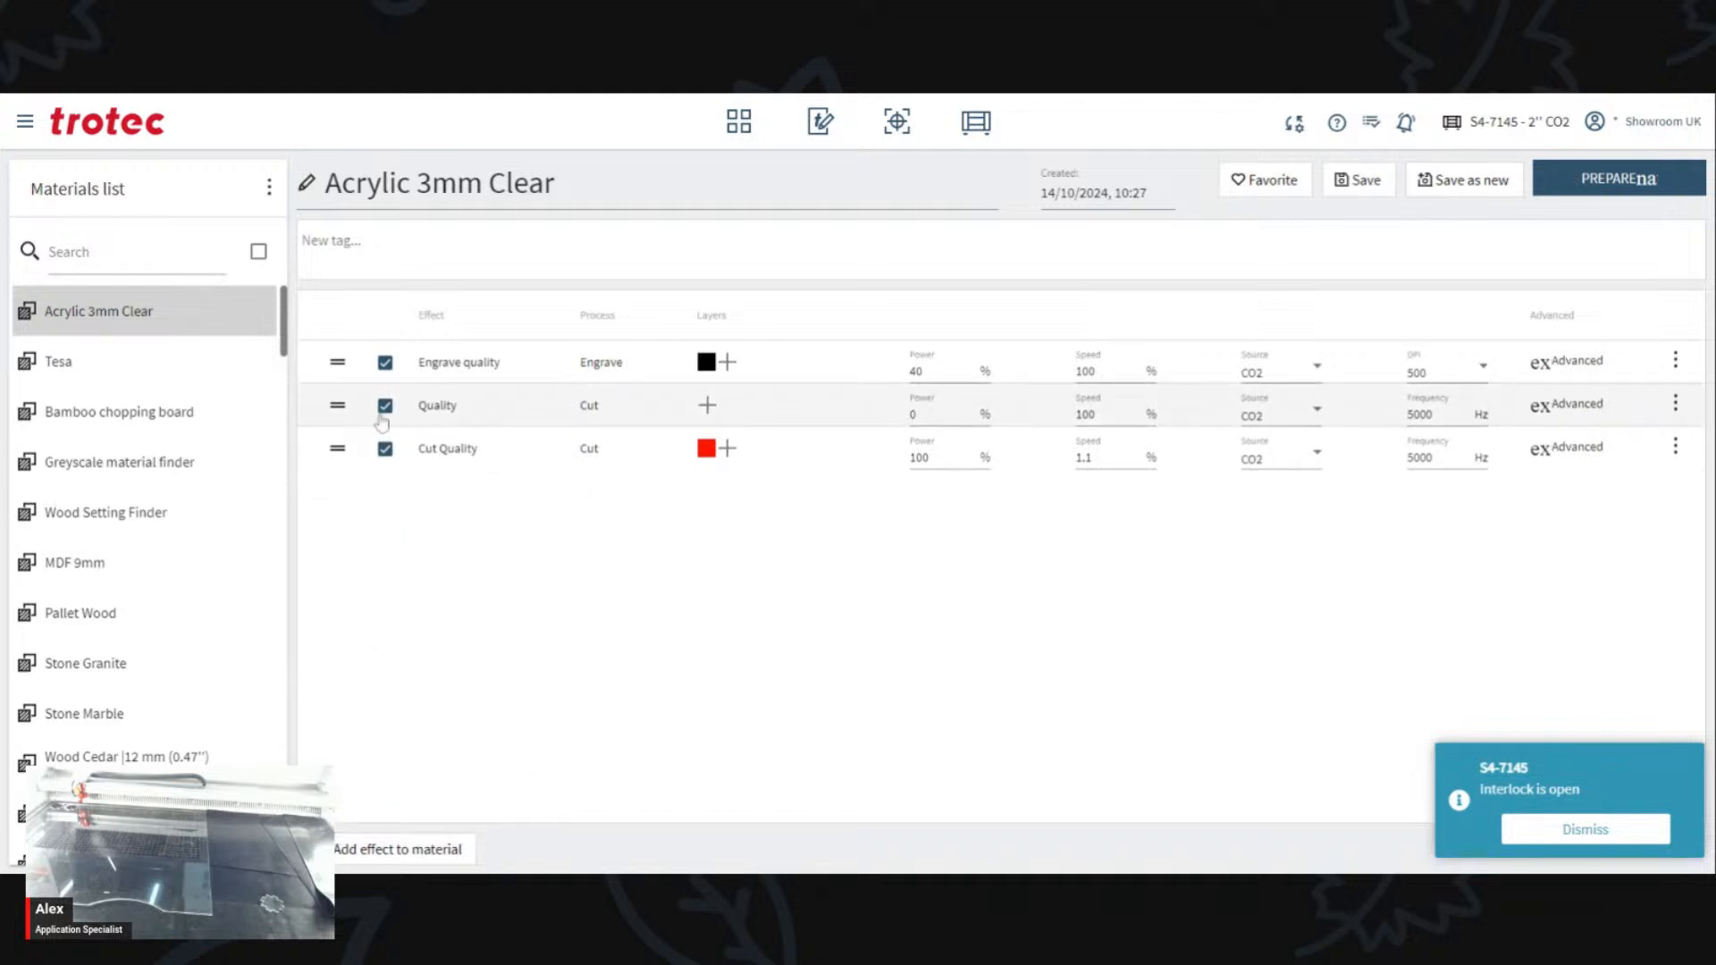
Step: Give the Quality effect 100% power and 0.6% speed, and save the material
left_click(707, 405)
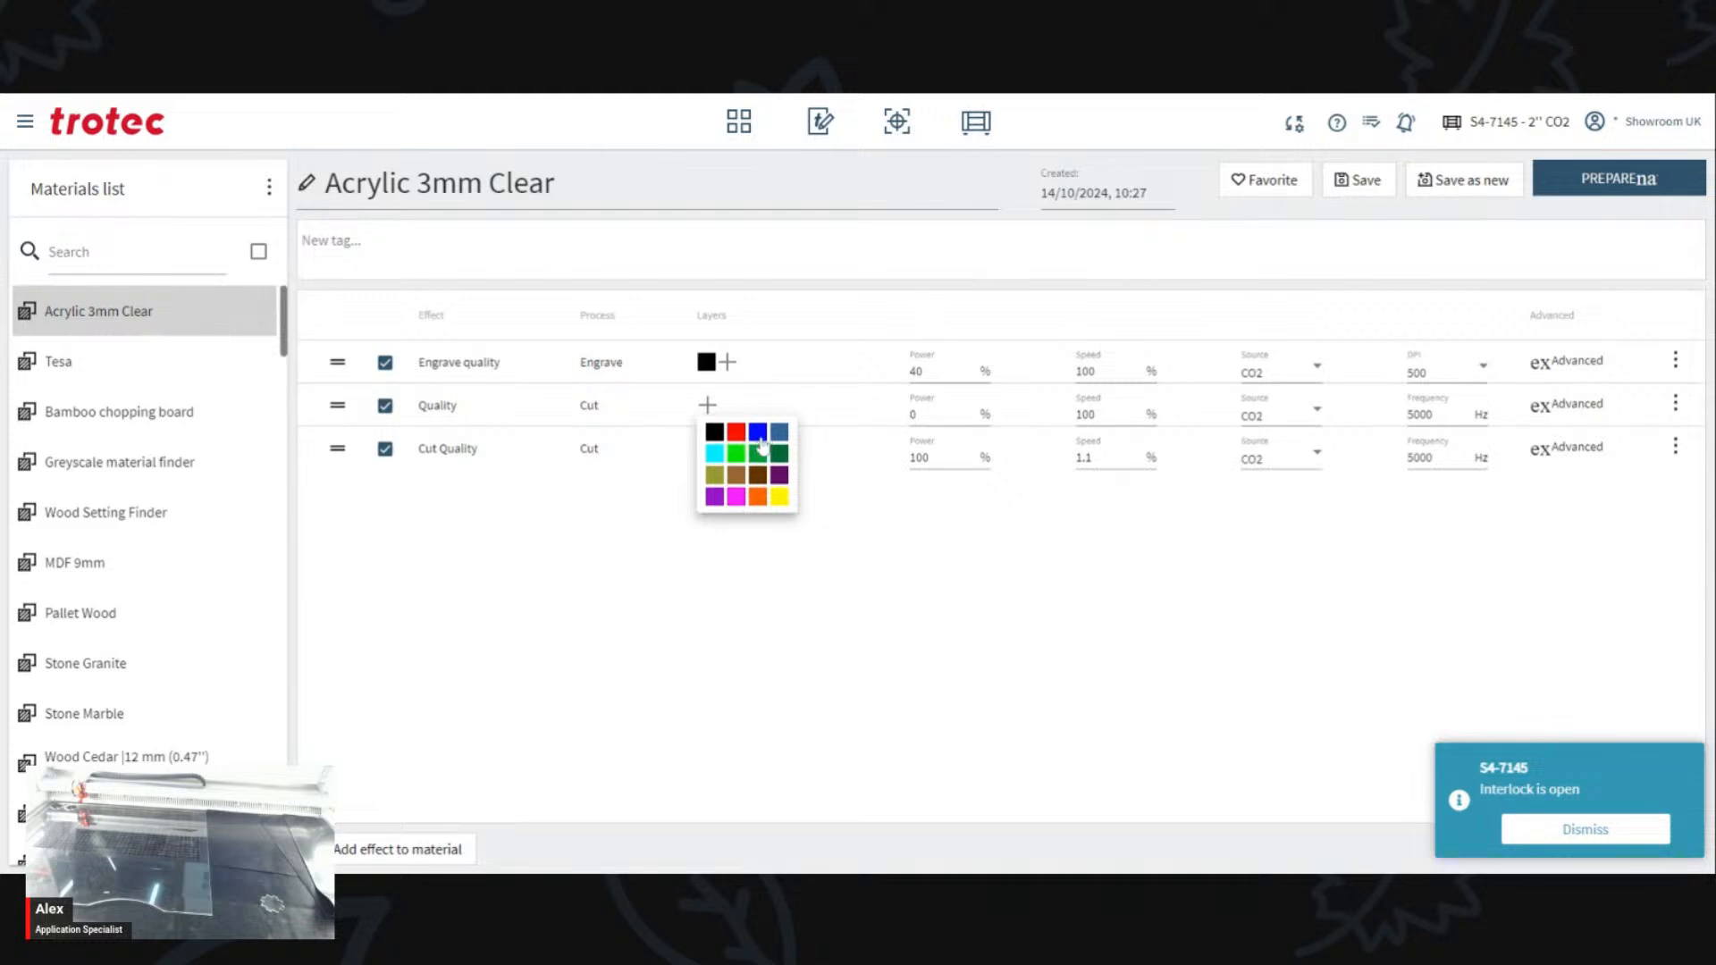
left_click(736, 431)
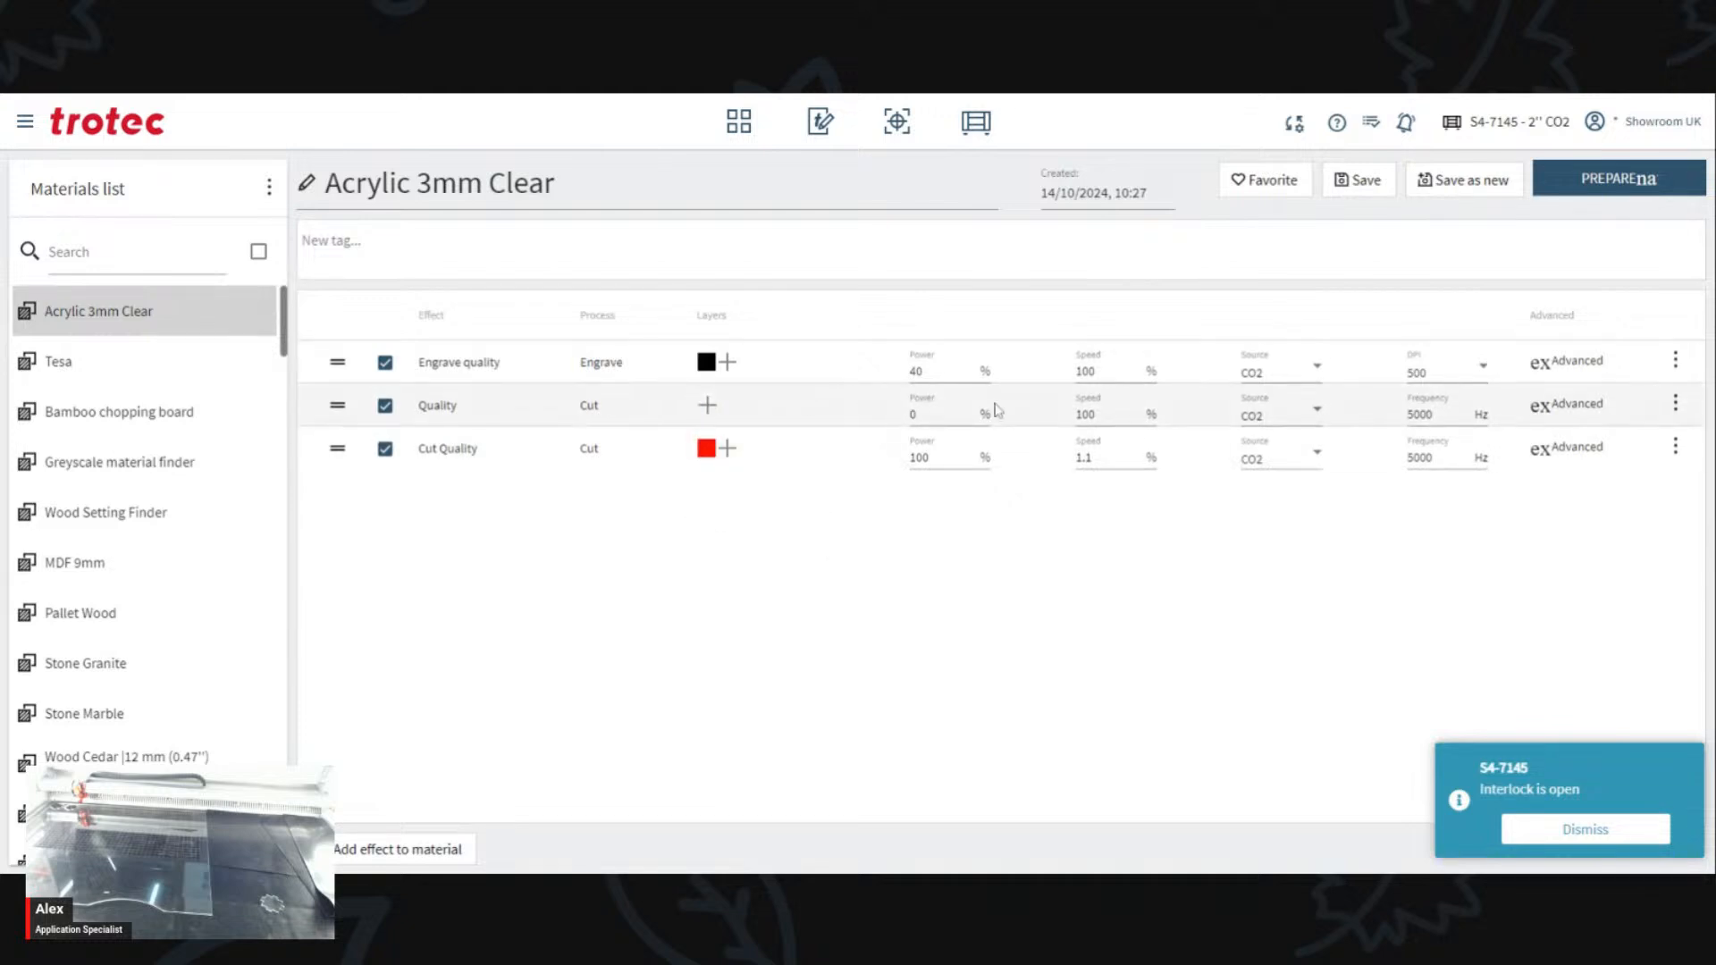
double_click(914, 413)
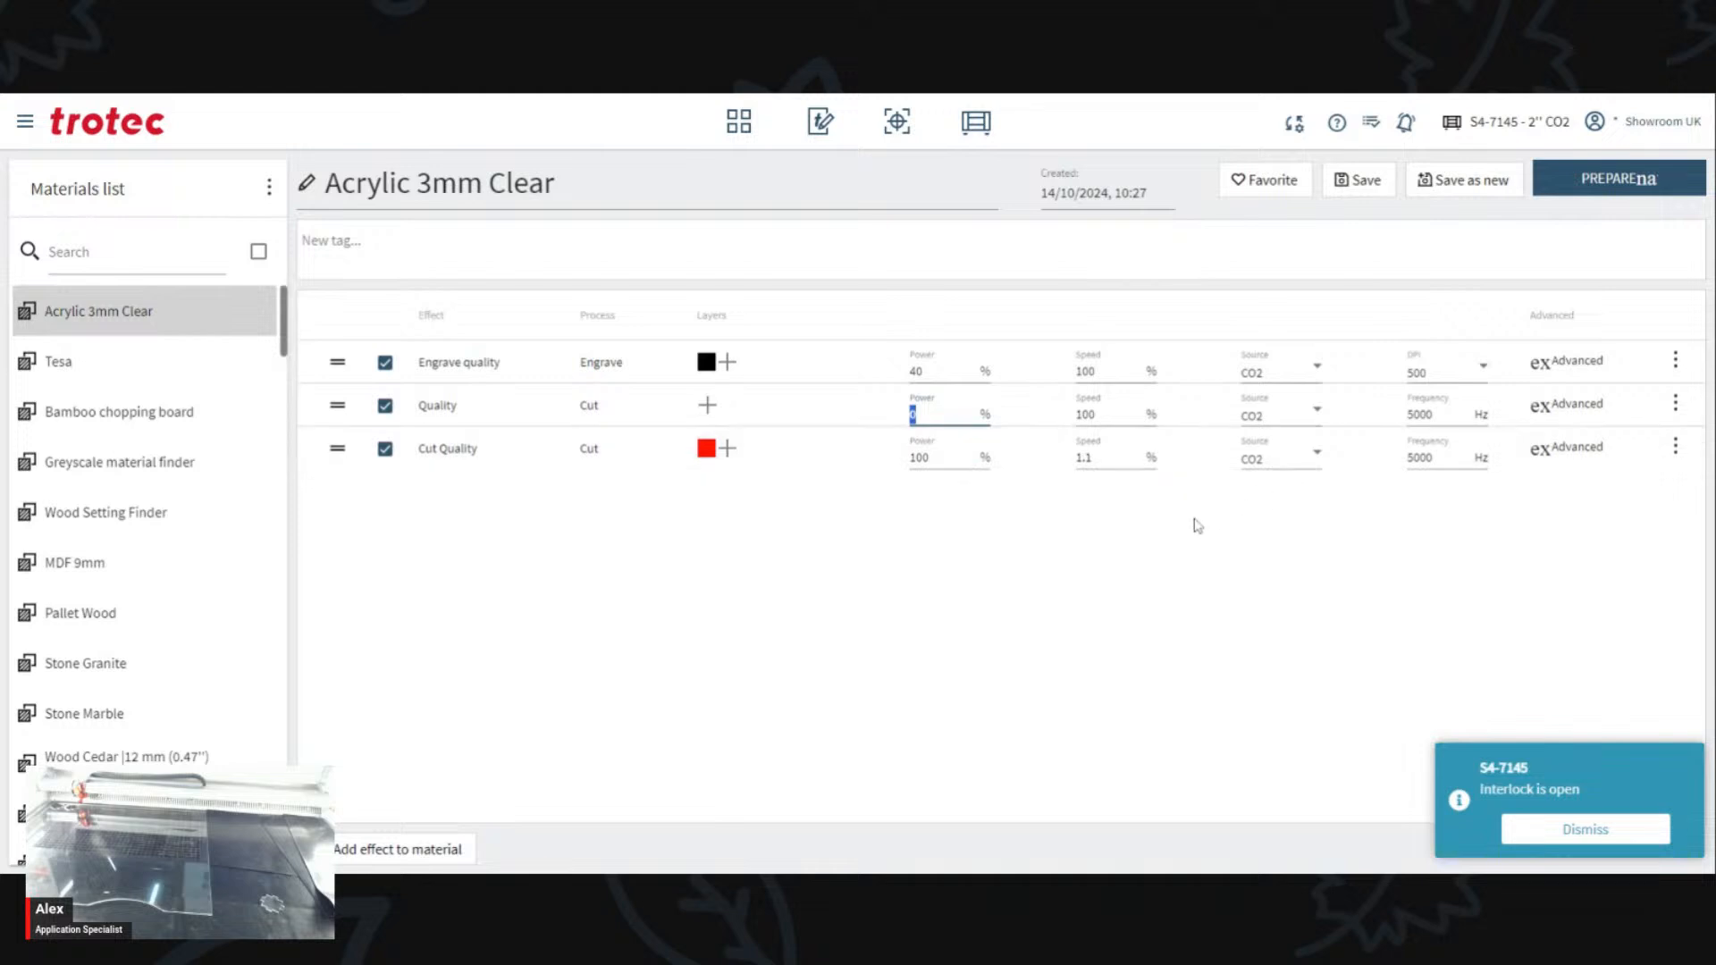
type("100")
key("Tab")
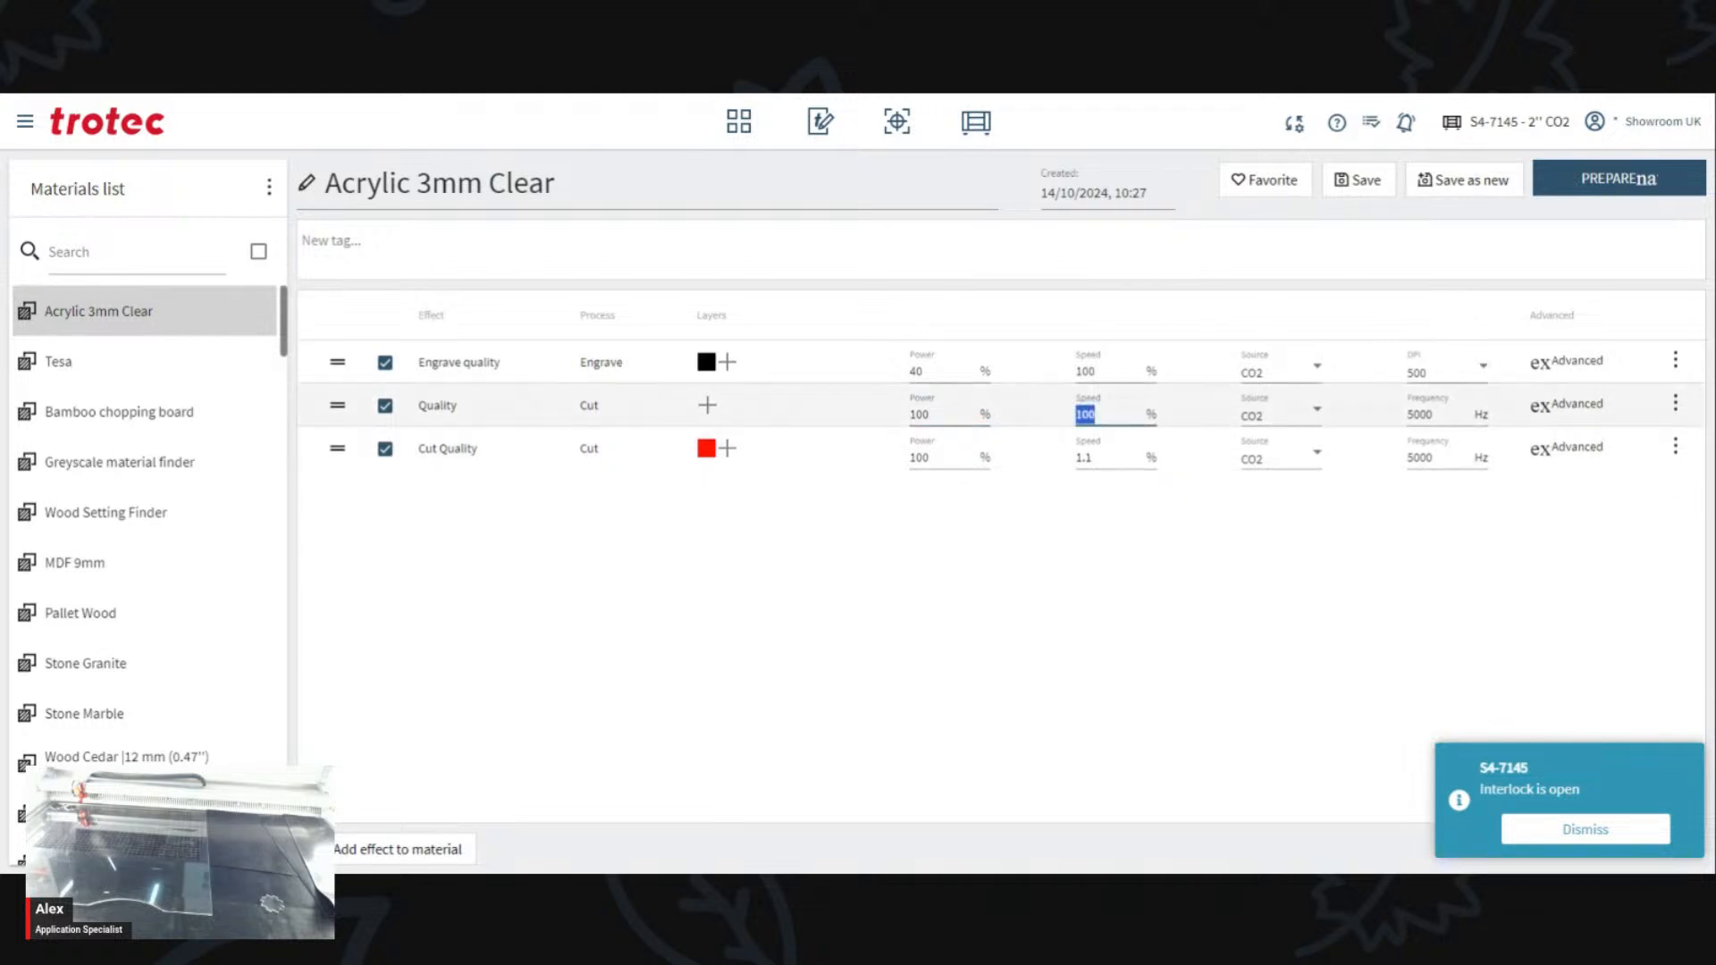
type("0.6")
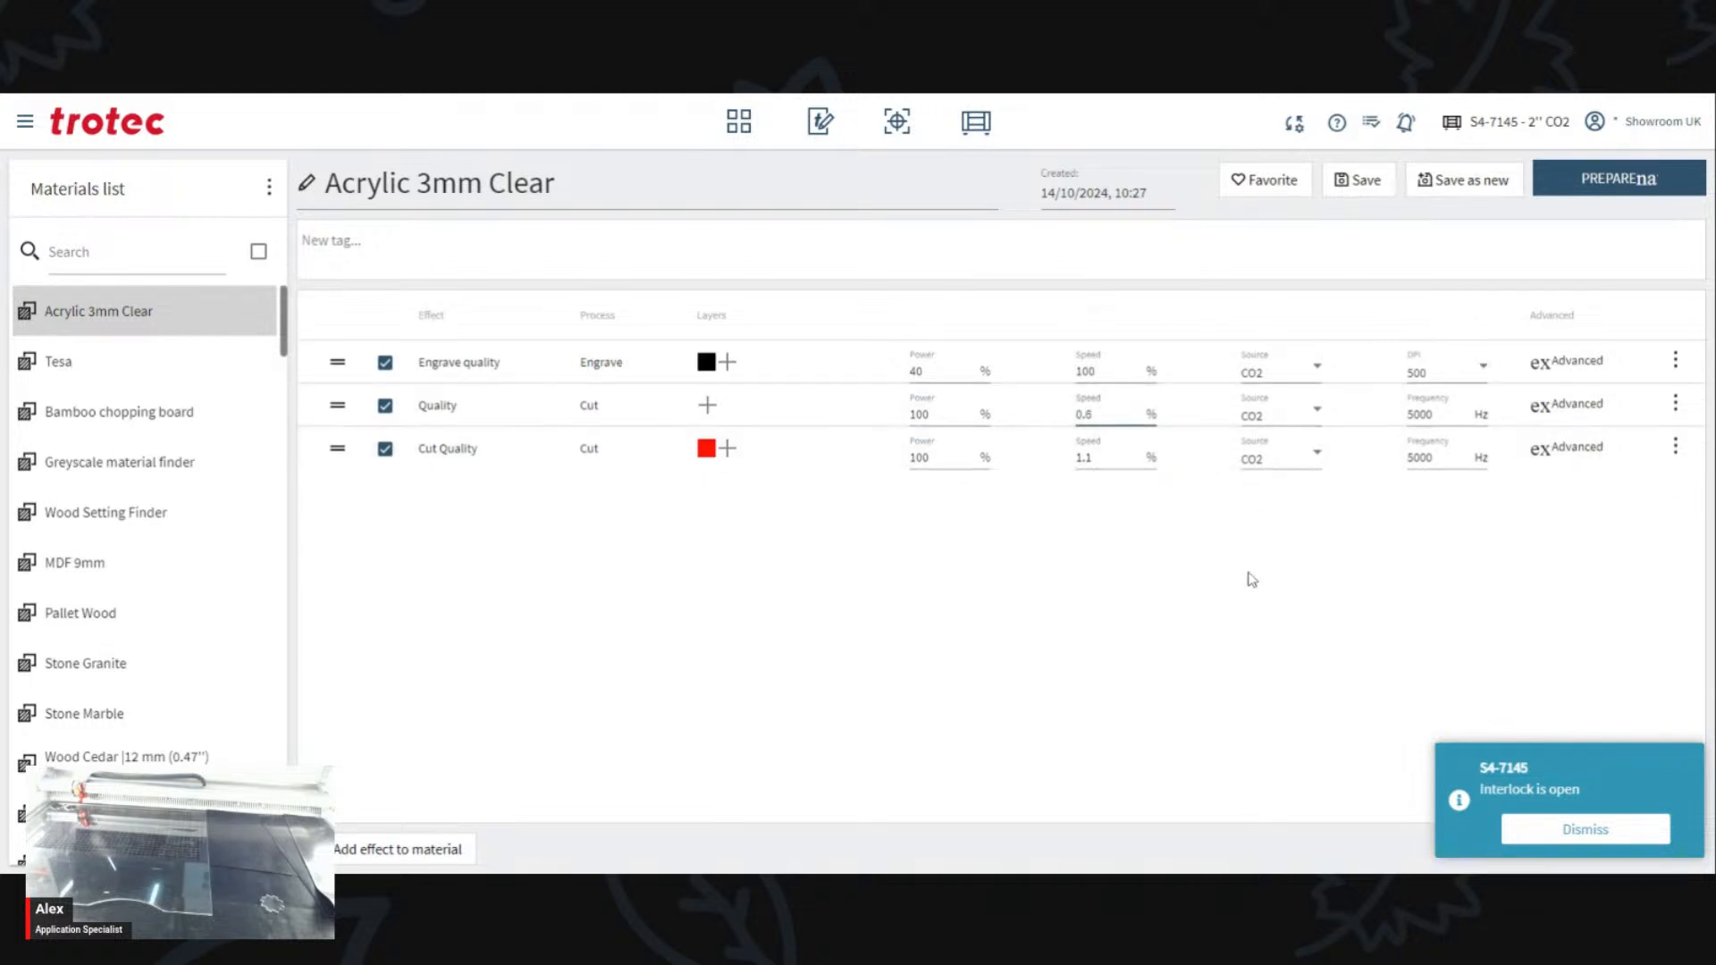
left_click(1376, 187)
left_click(897, 121)
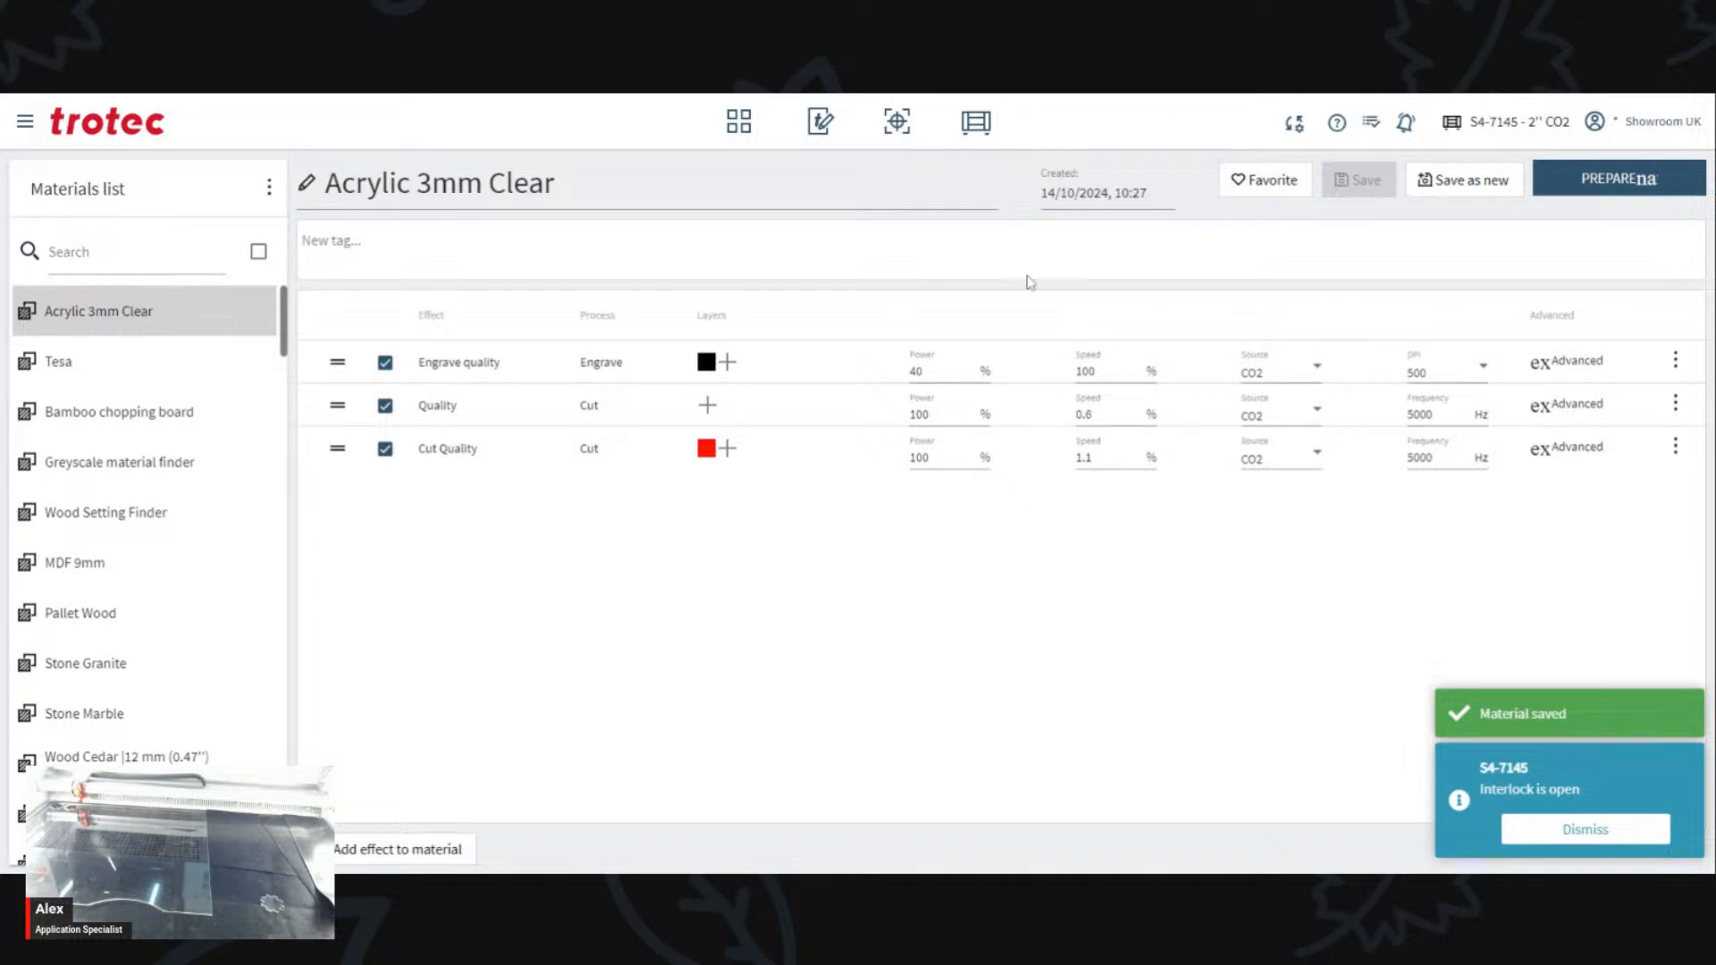
Step: Search for and reapply the Acrylic 3mm Clear material to ABox.svg
left_click(1504, 516)
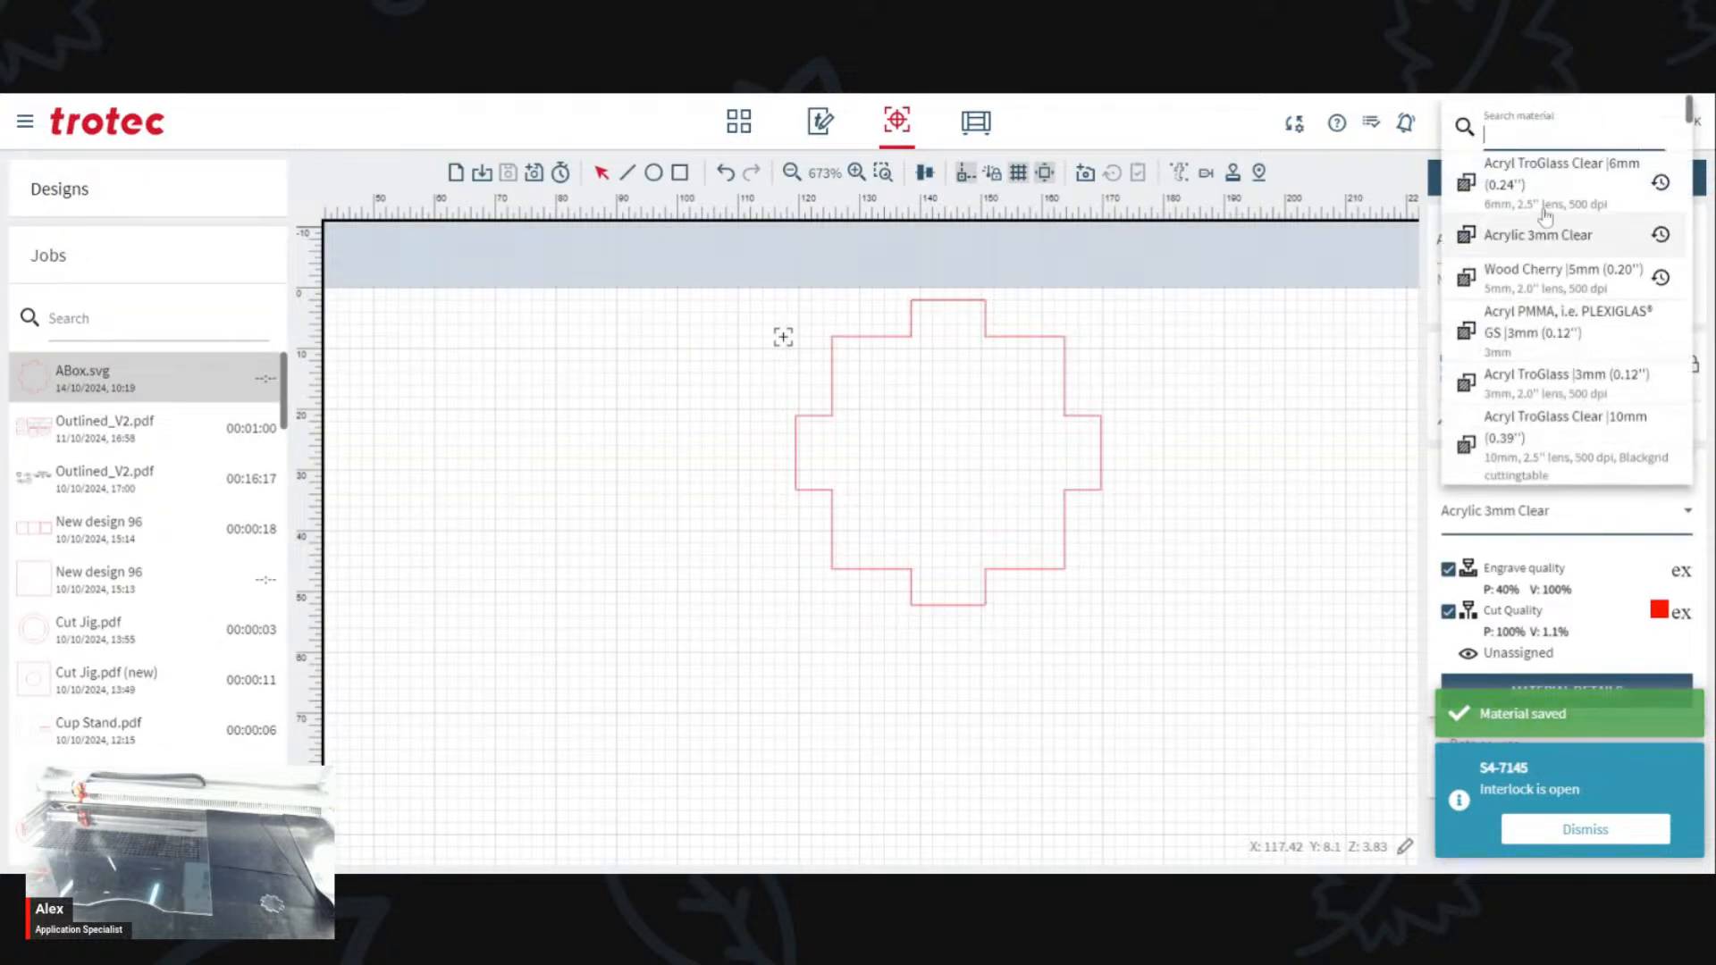
type("s")
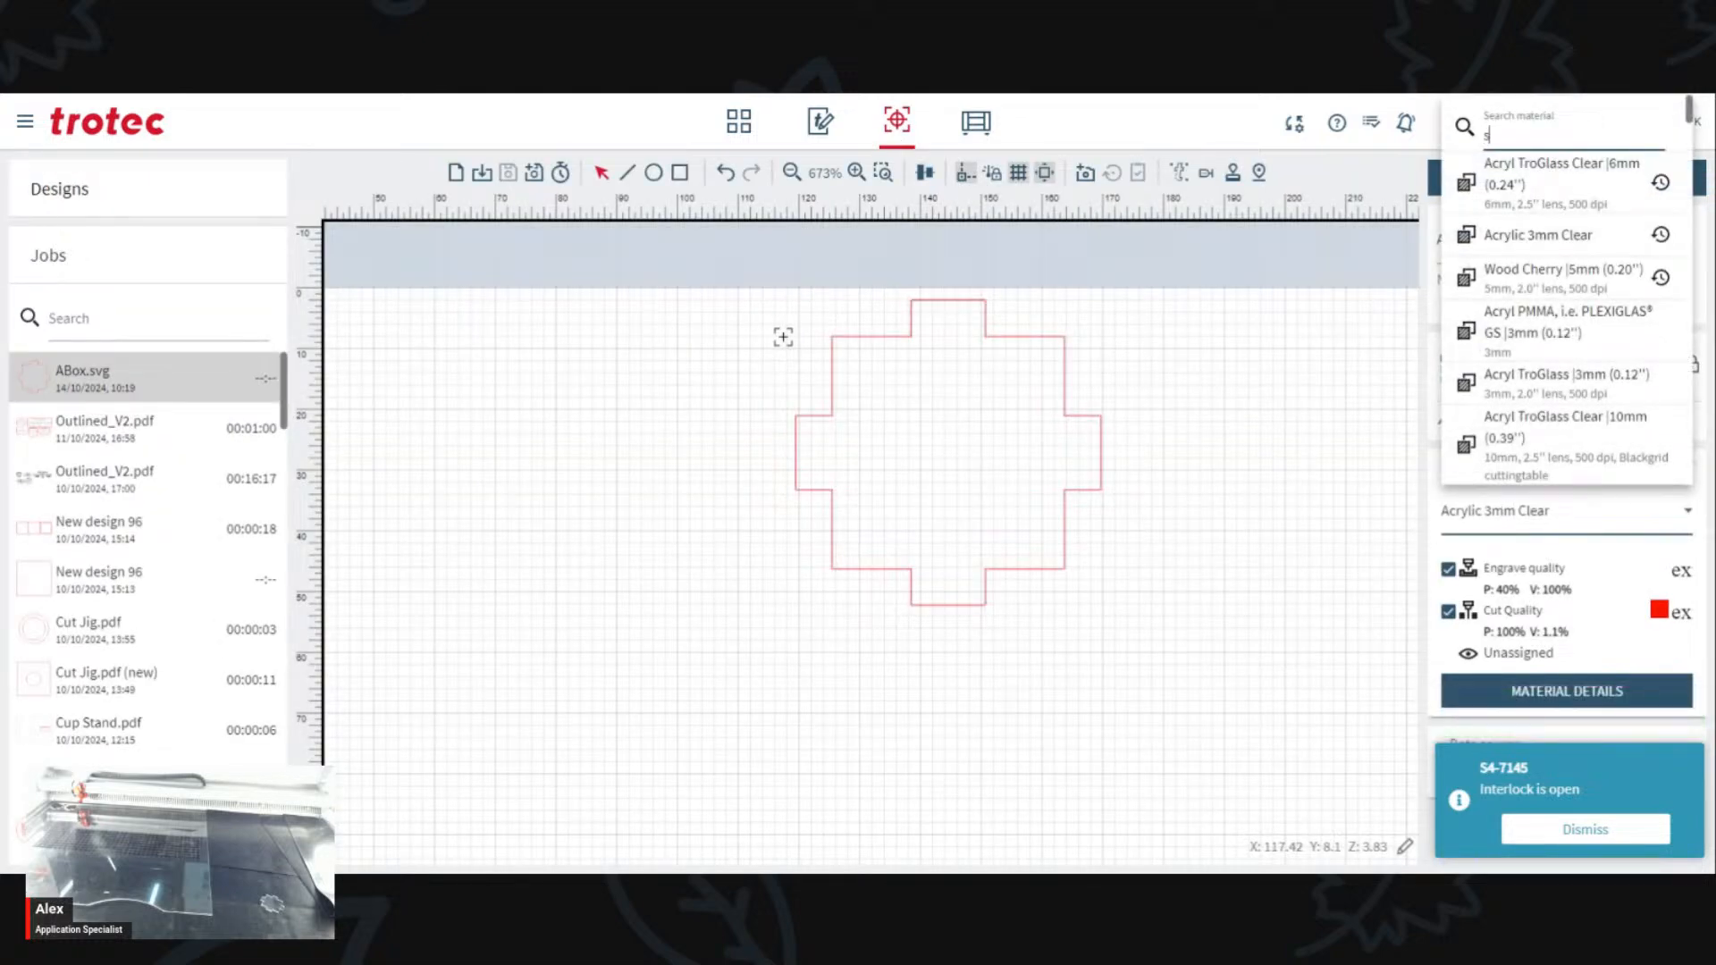
type("ctry")
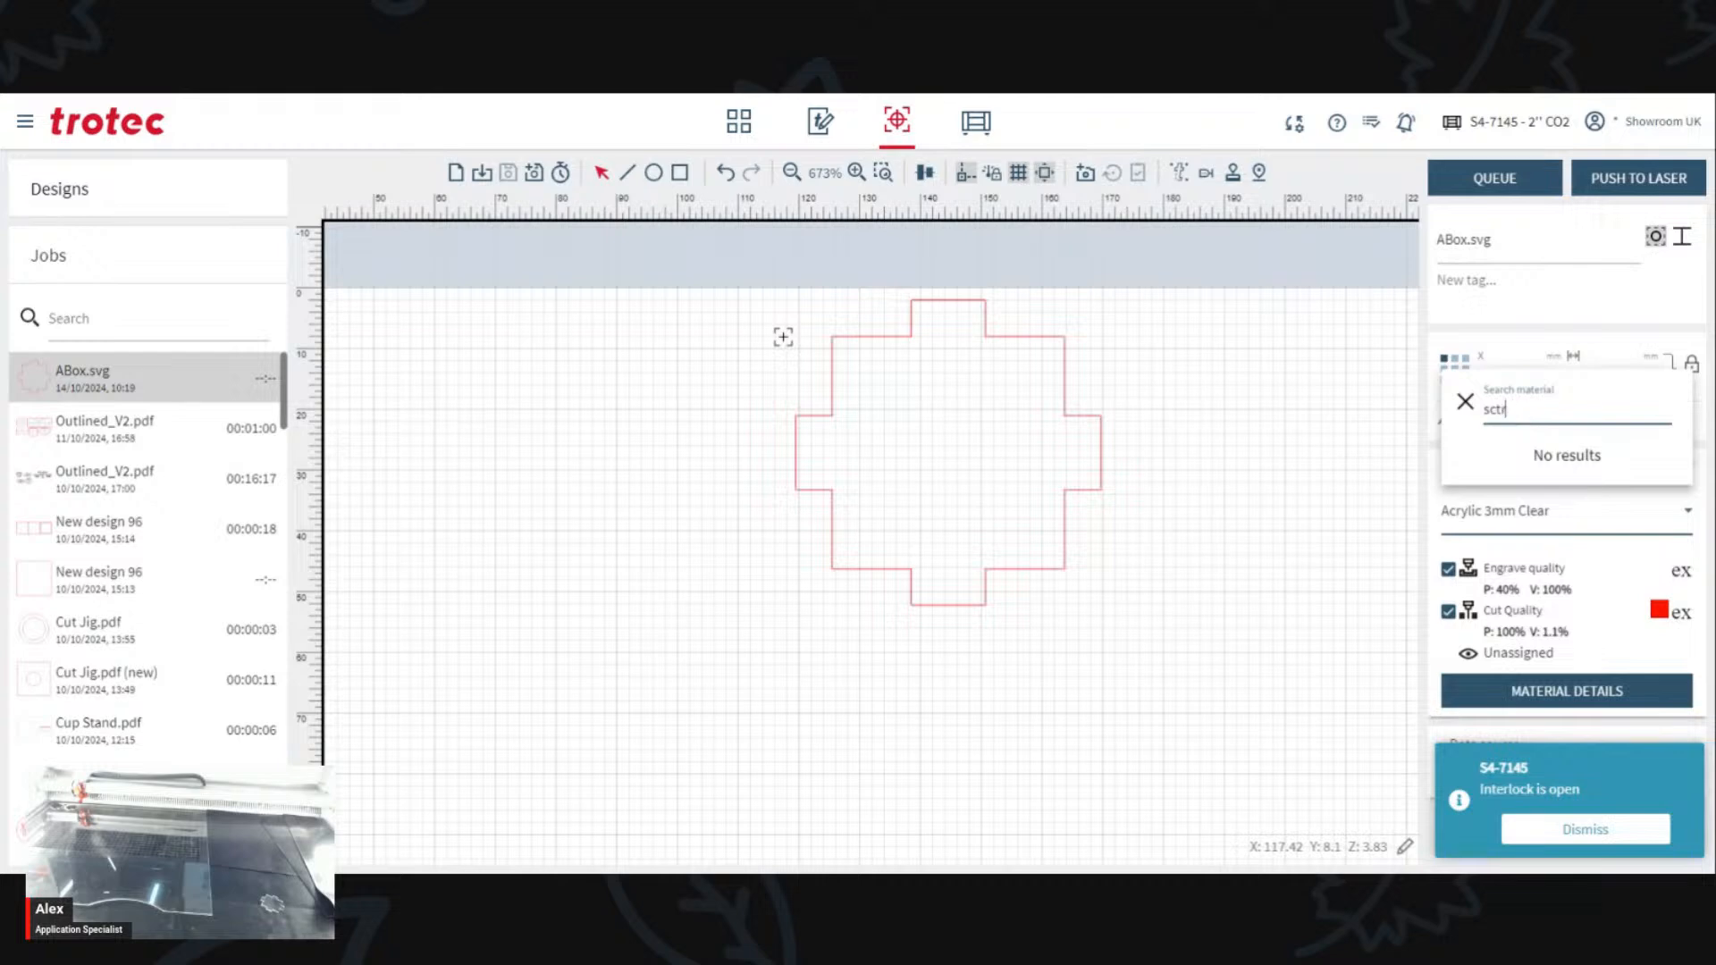
key("BackSpace")
key("BackSpace")
key("BackSpace")
key("BackSpace")
type("ac")
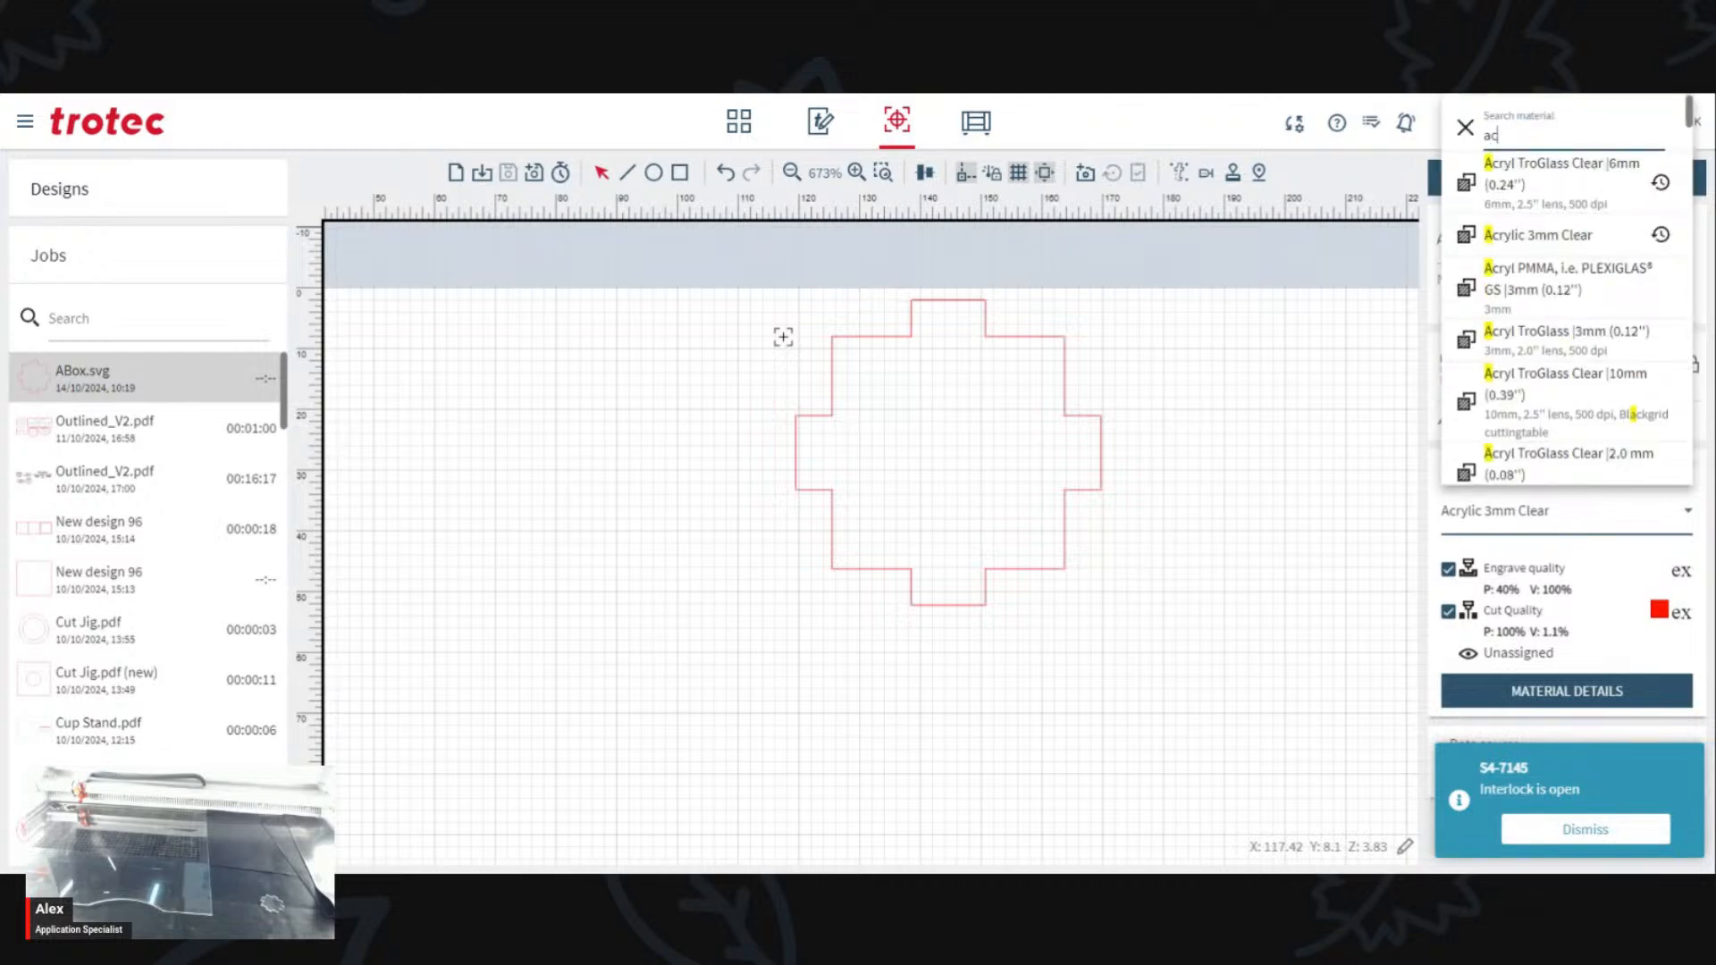
type("rylic")
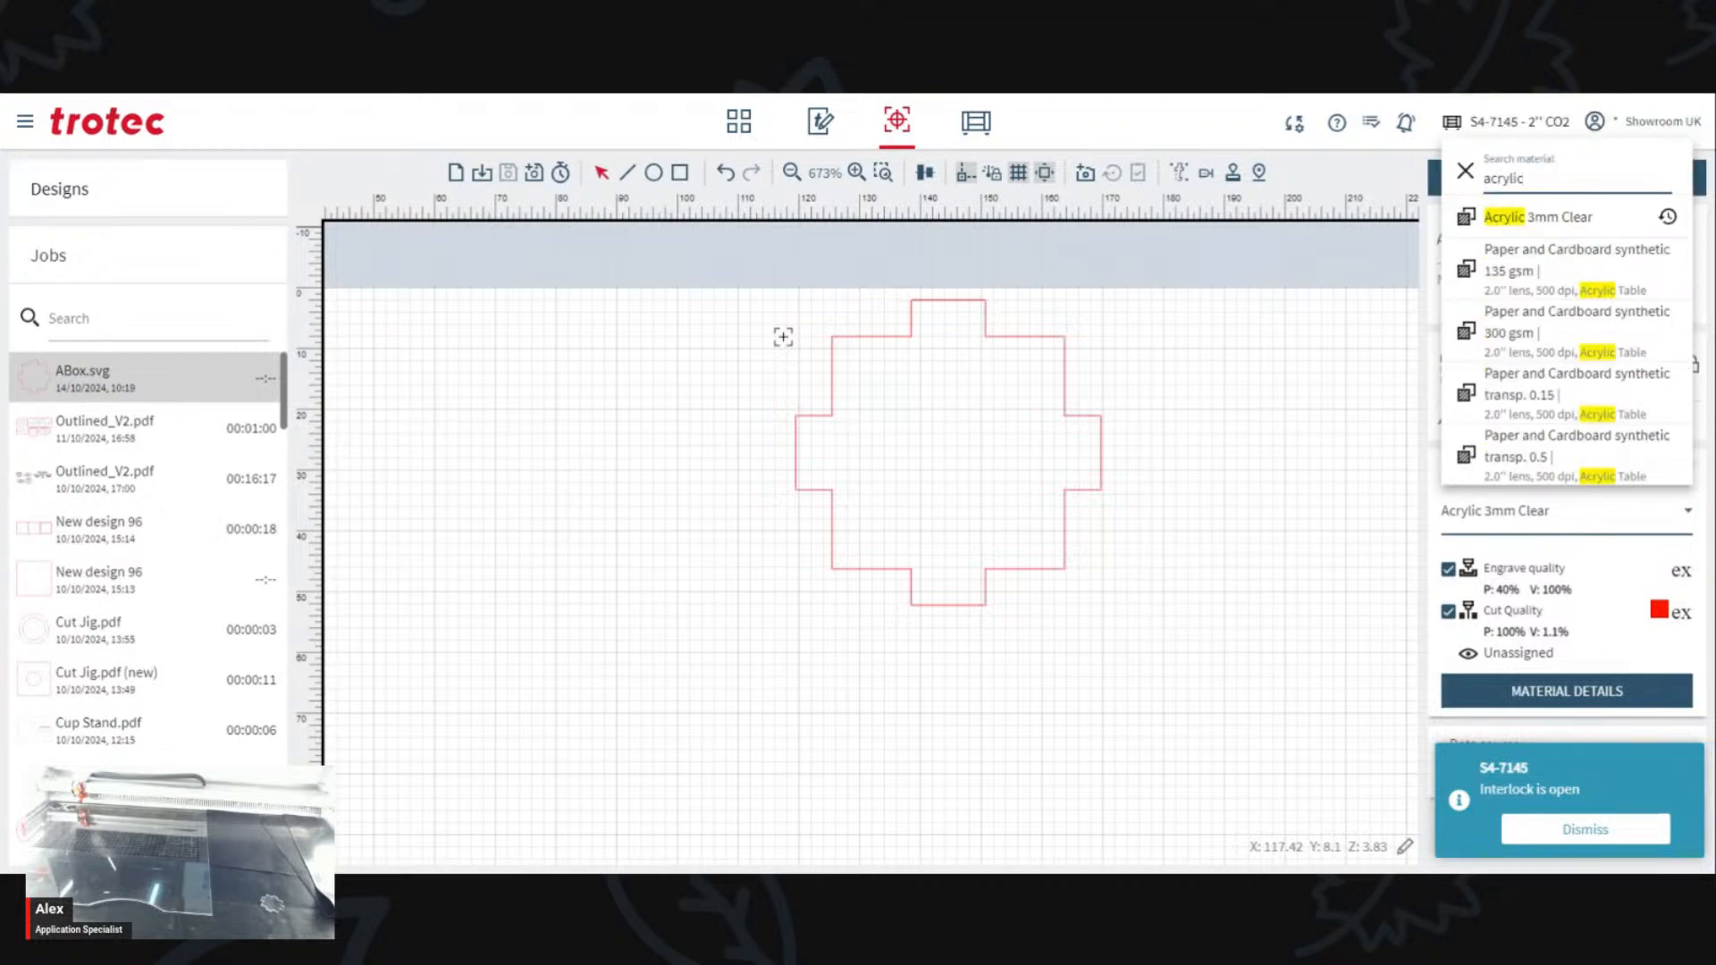
left_click(1573, 216)
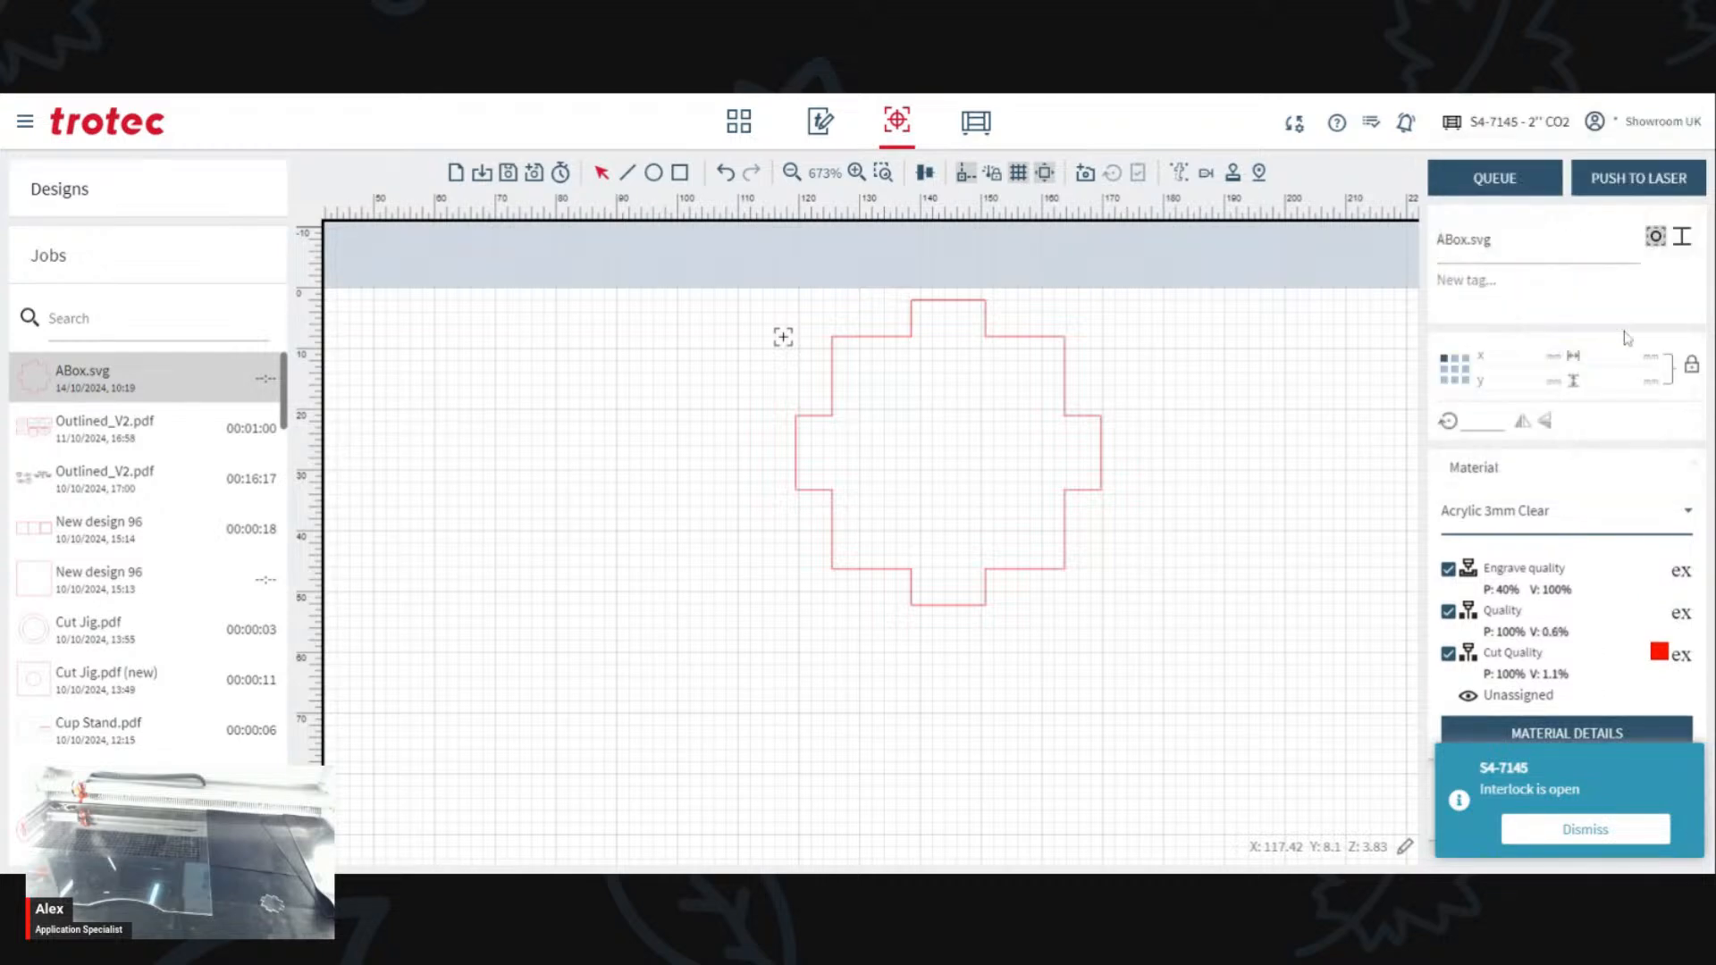
Step: Map the red layer to the Quality cut, queue ABox.svg on the laser, and reopen its material details
left_click(1659, 655)
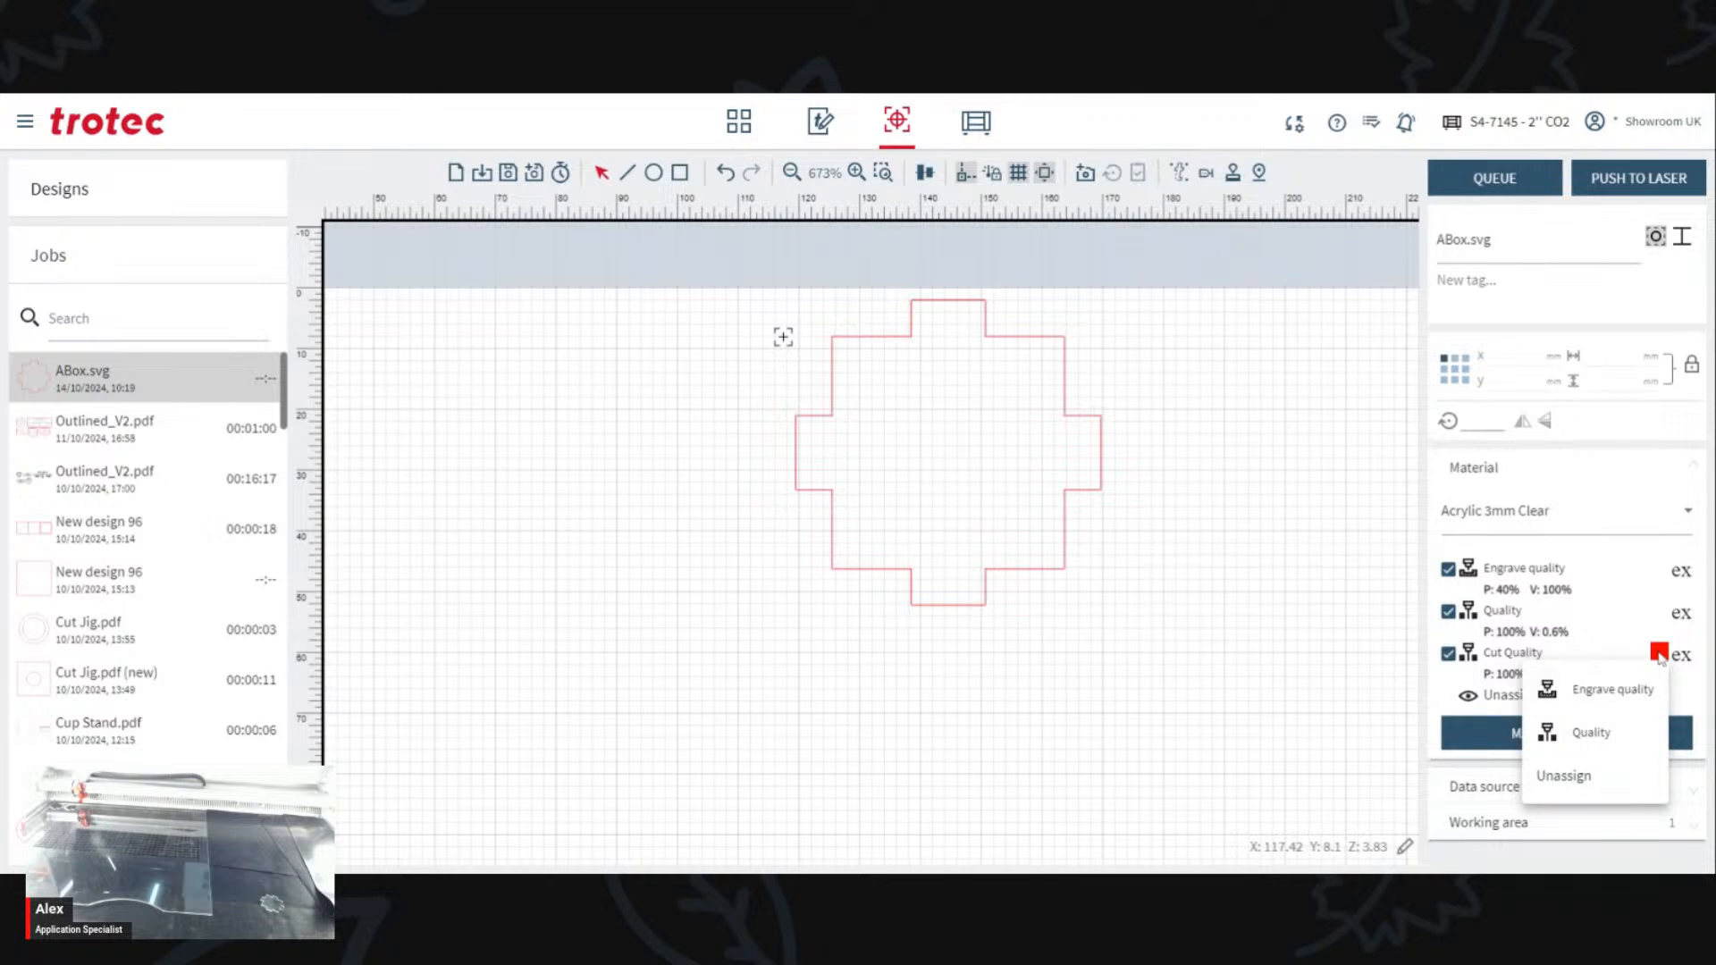
left_click(1606, 742)
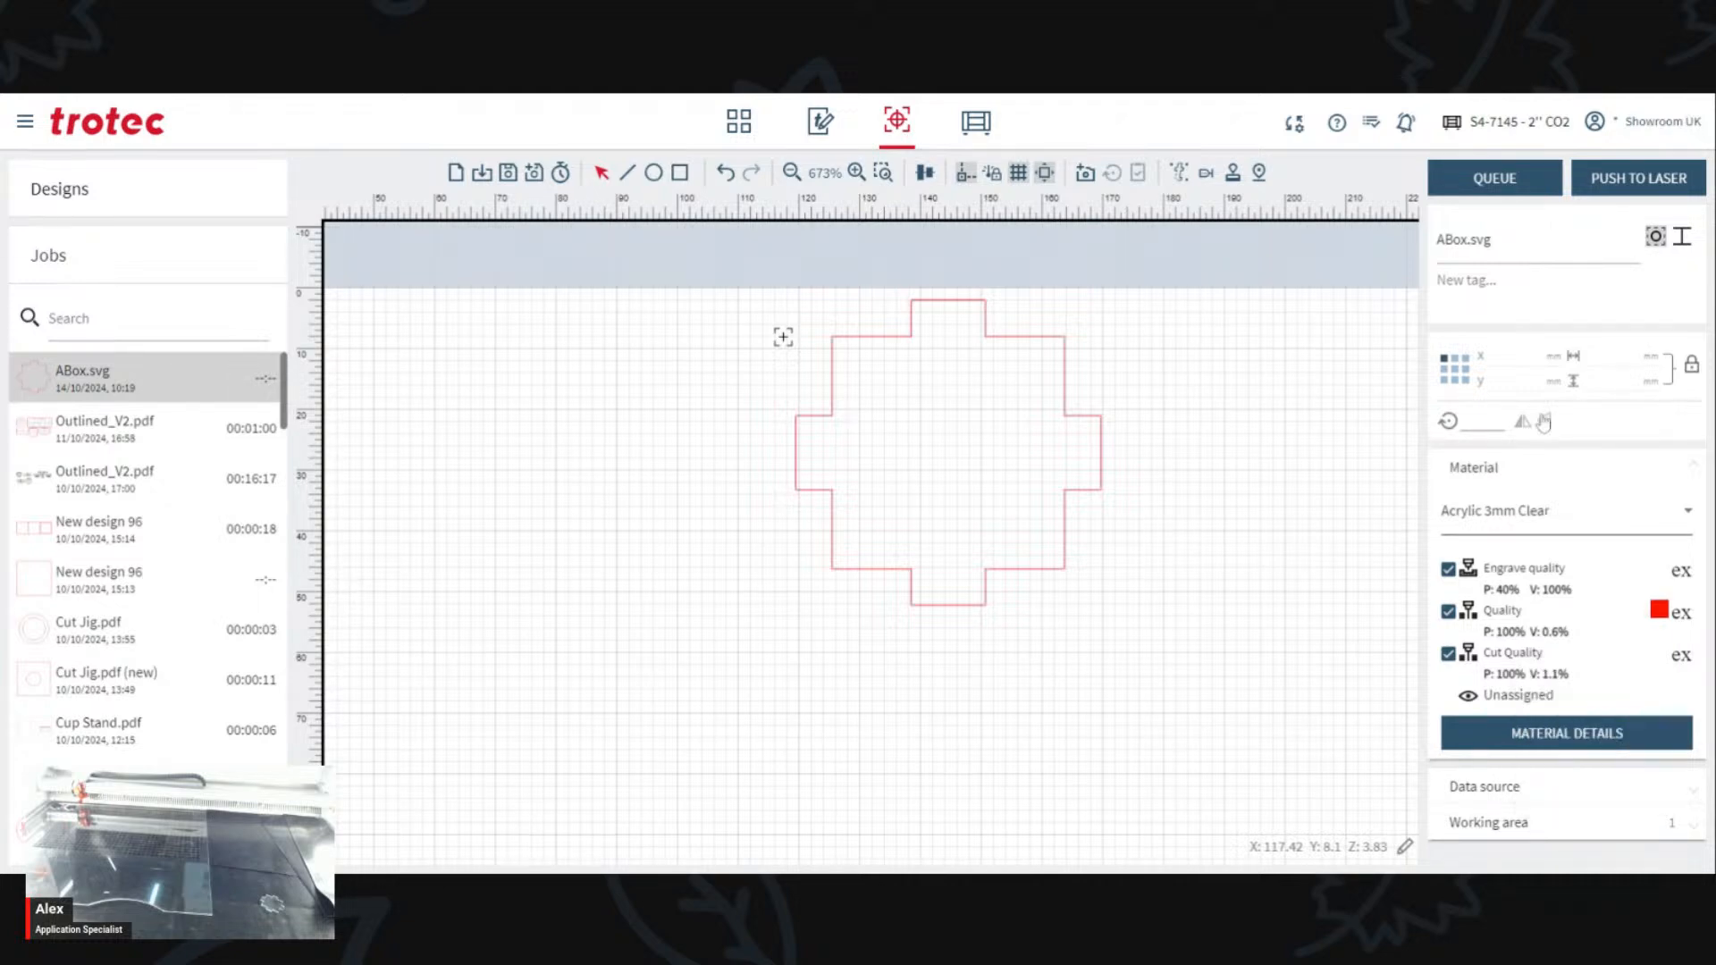
left_click(1627, 182)
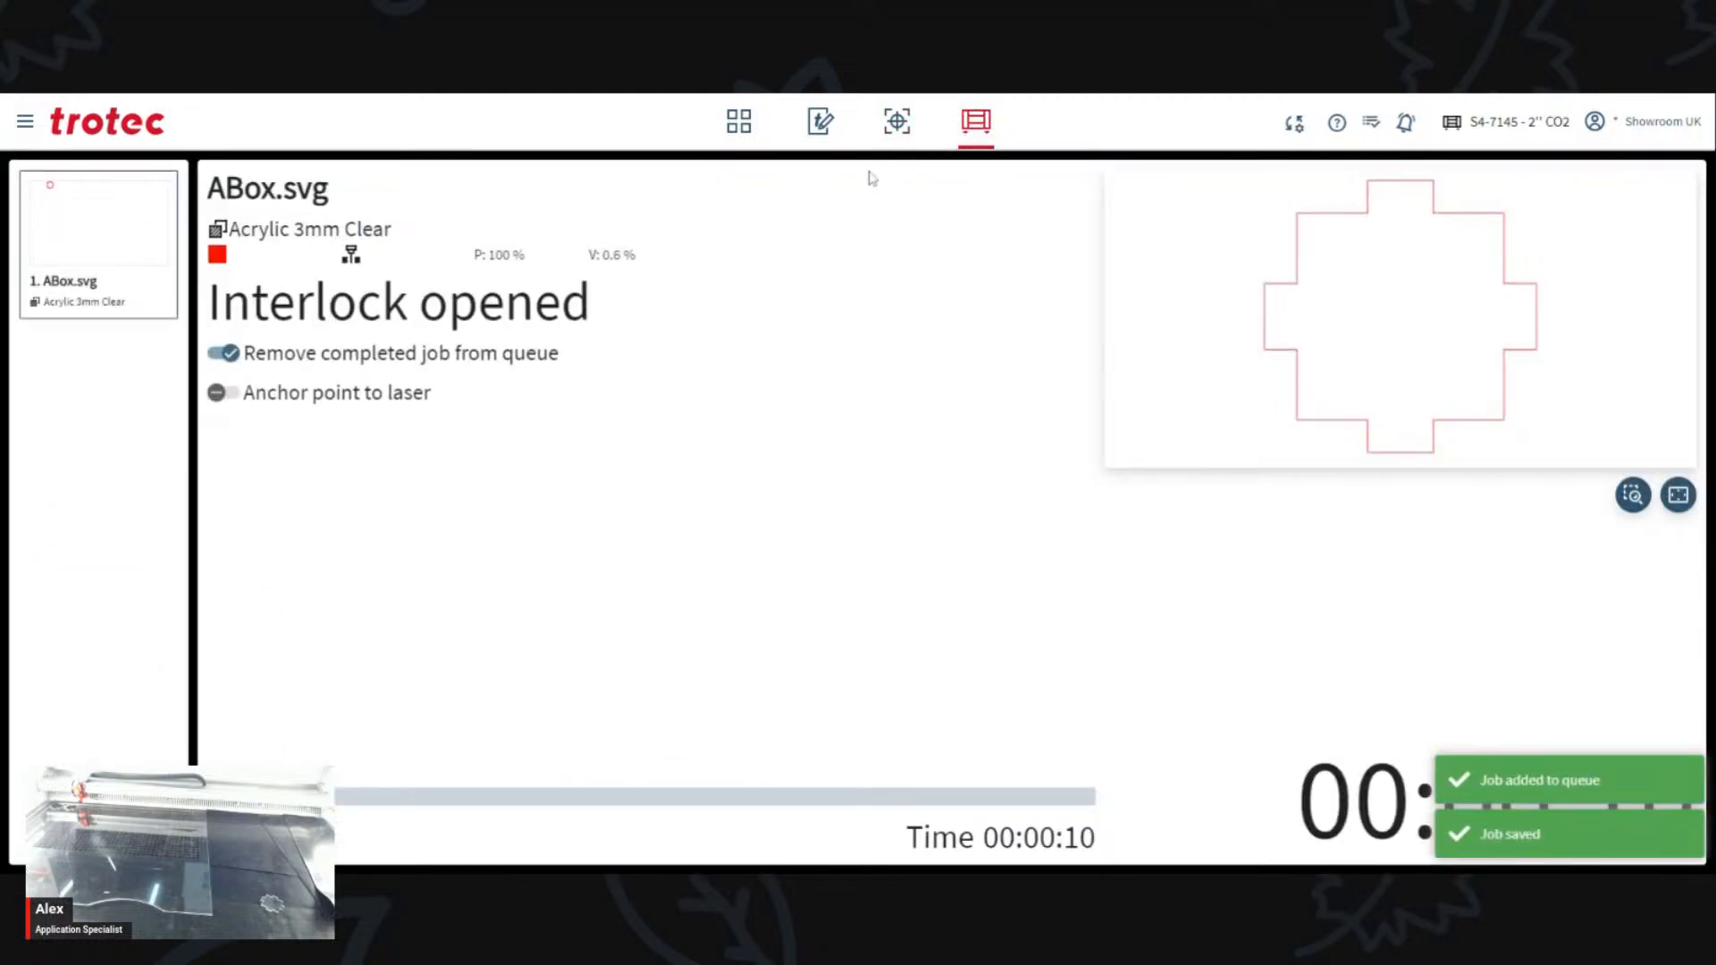
left_click(897, 121)
left_click(1544, 733)
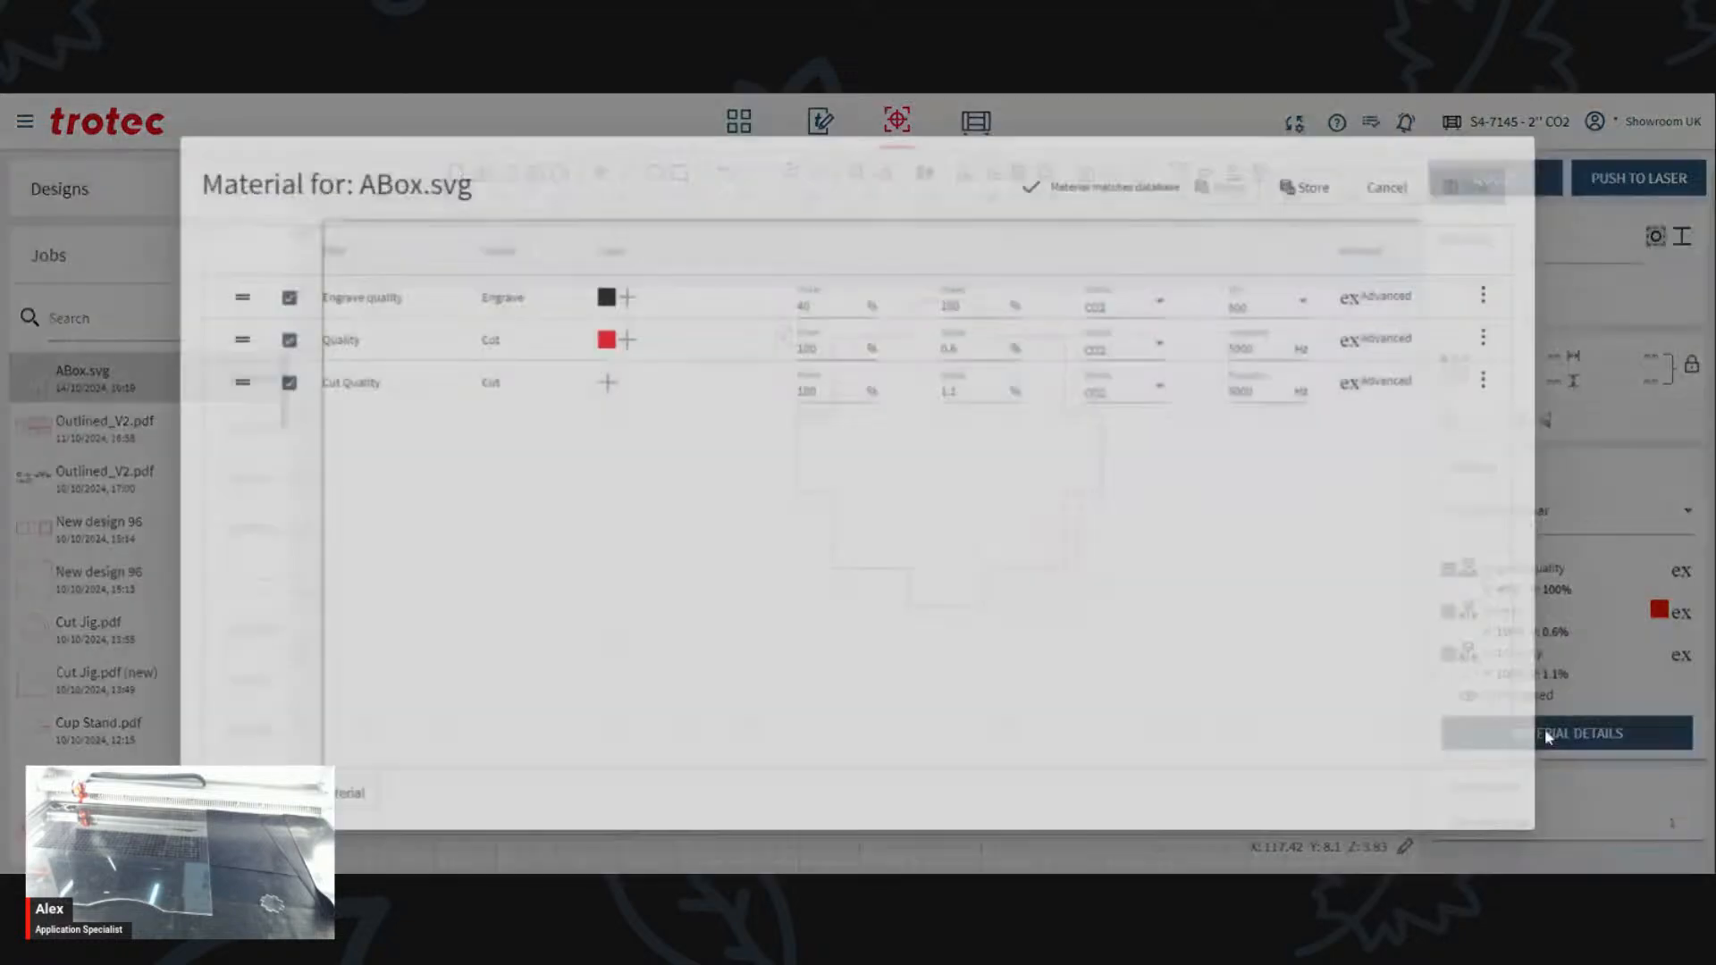
Step: Change the Quality speed to 0.8% and overwrite the stored Acrylic 3mm Clear material
left_click_drag(967, 348, 910, 350)
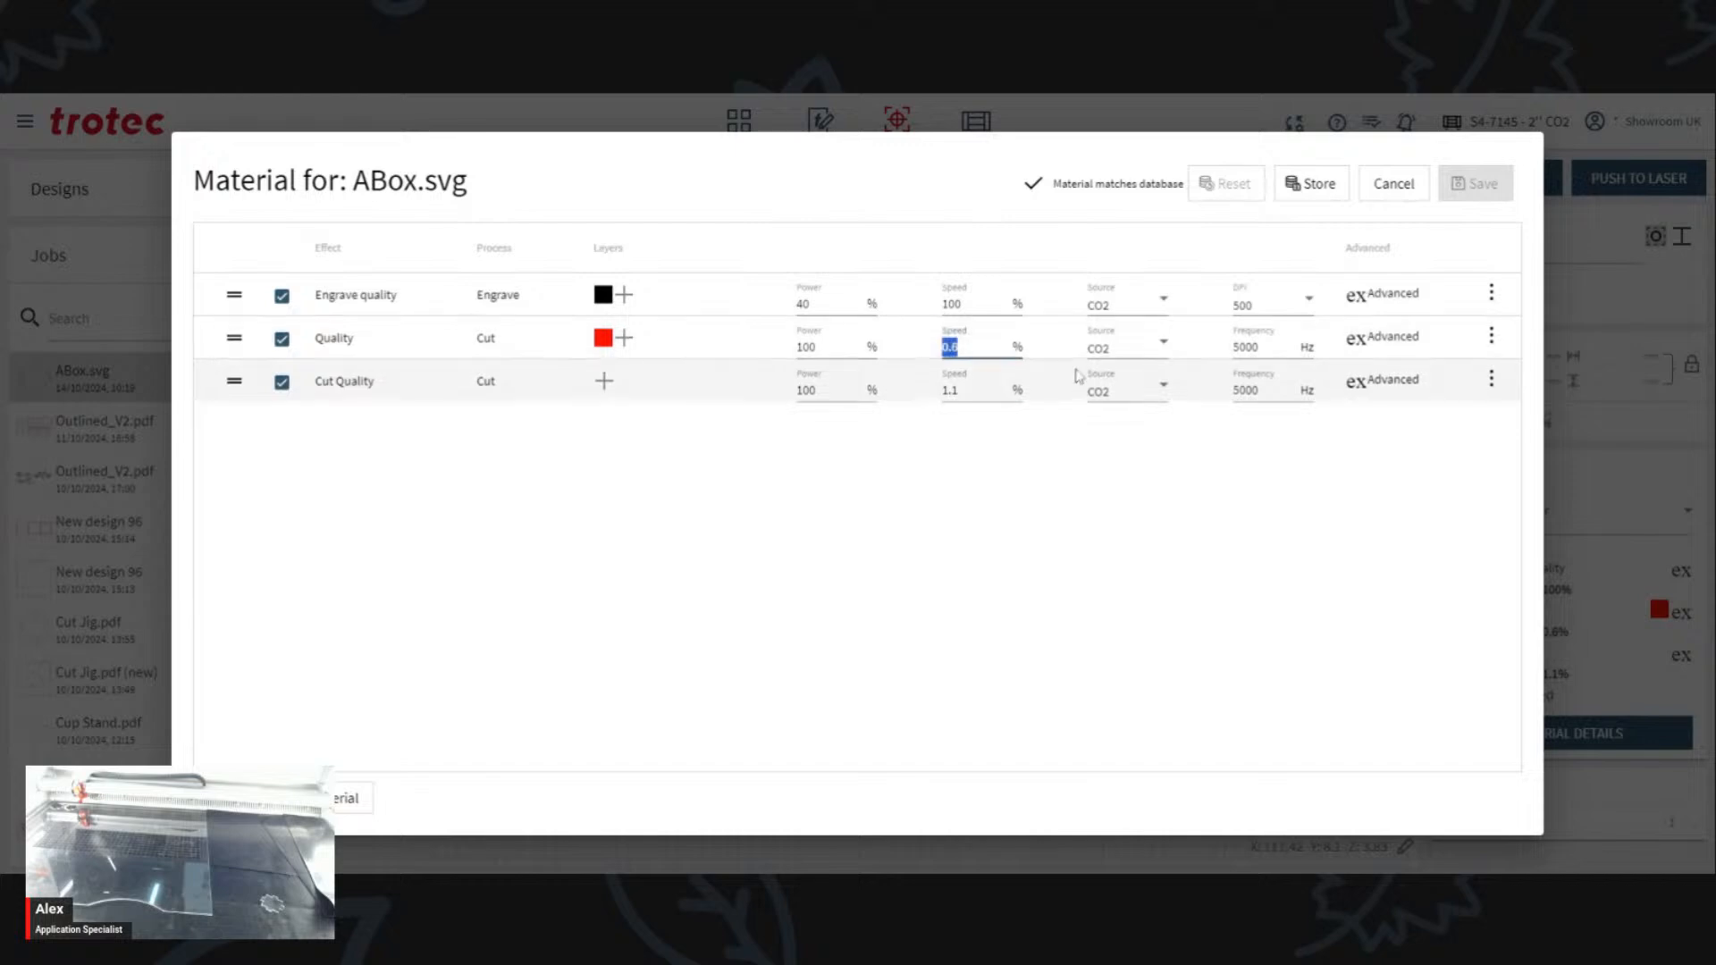
type("0.")
left_click(1307, 185)
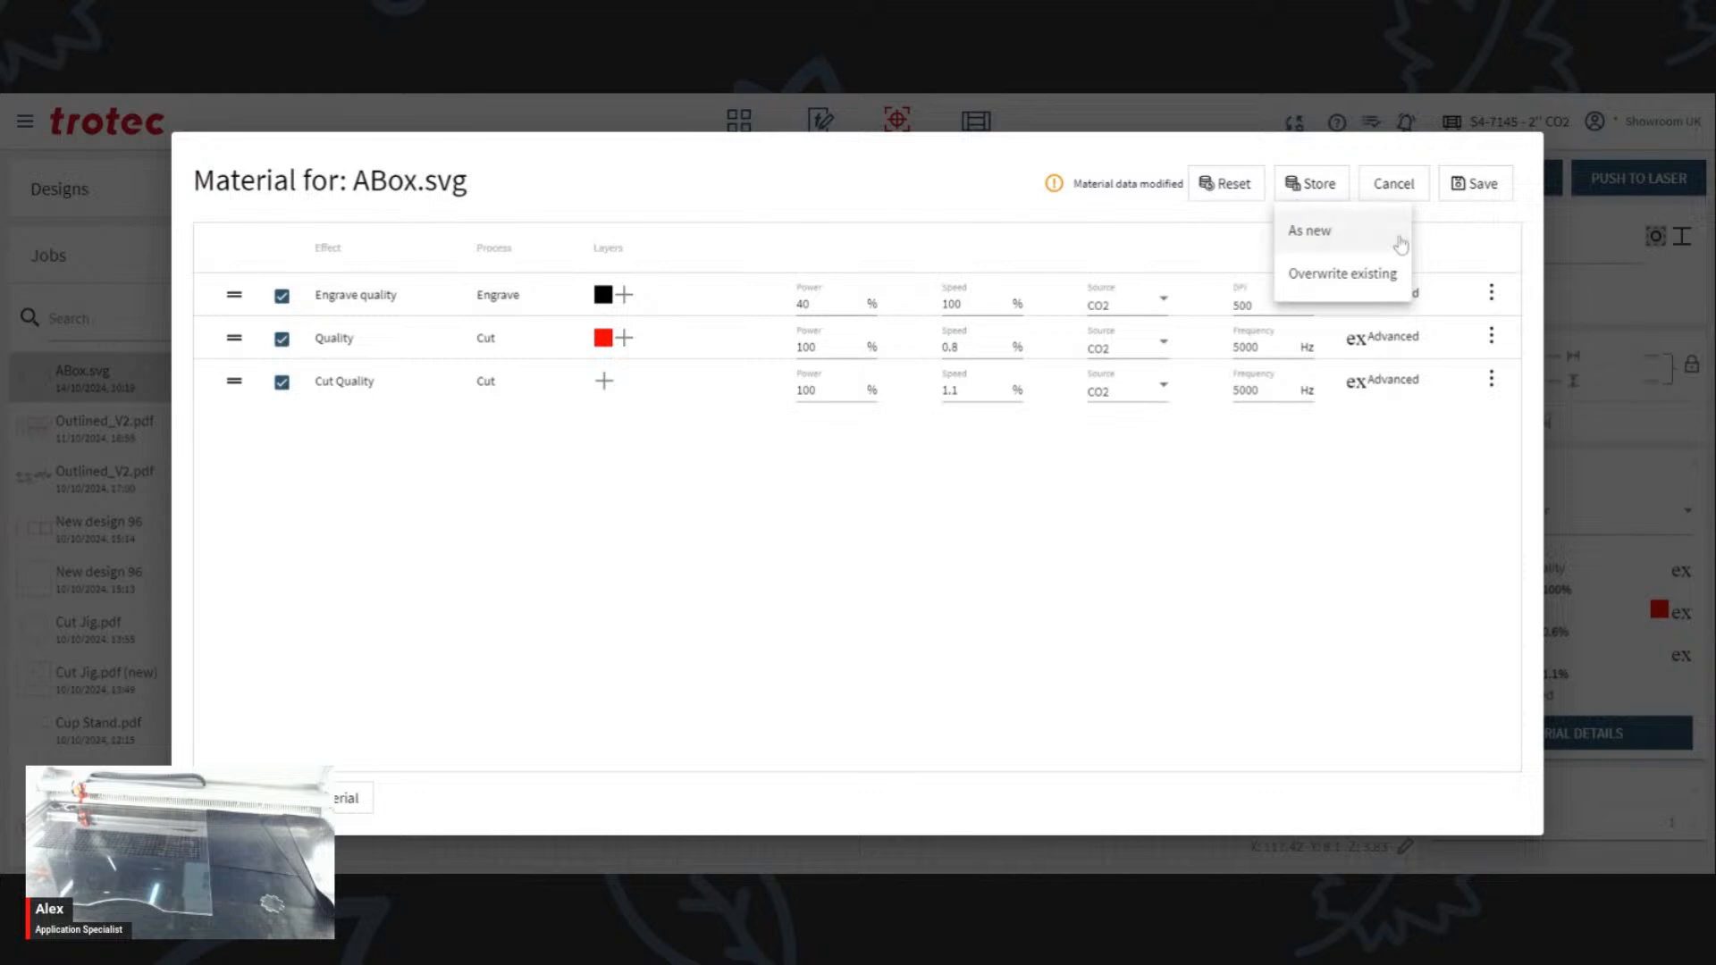
left_click(1342, 275)
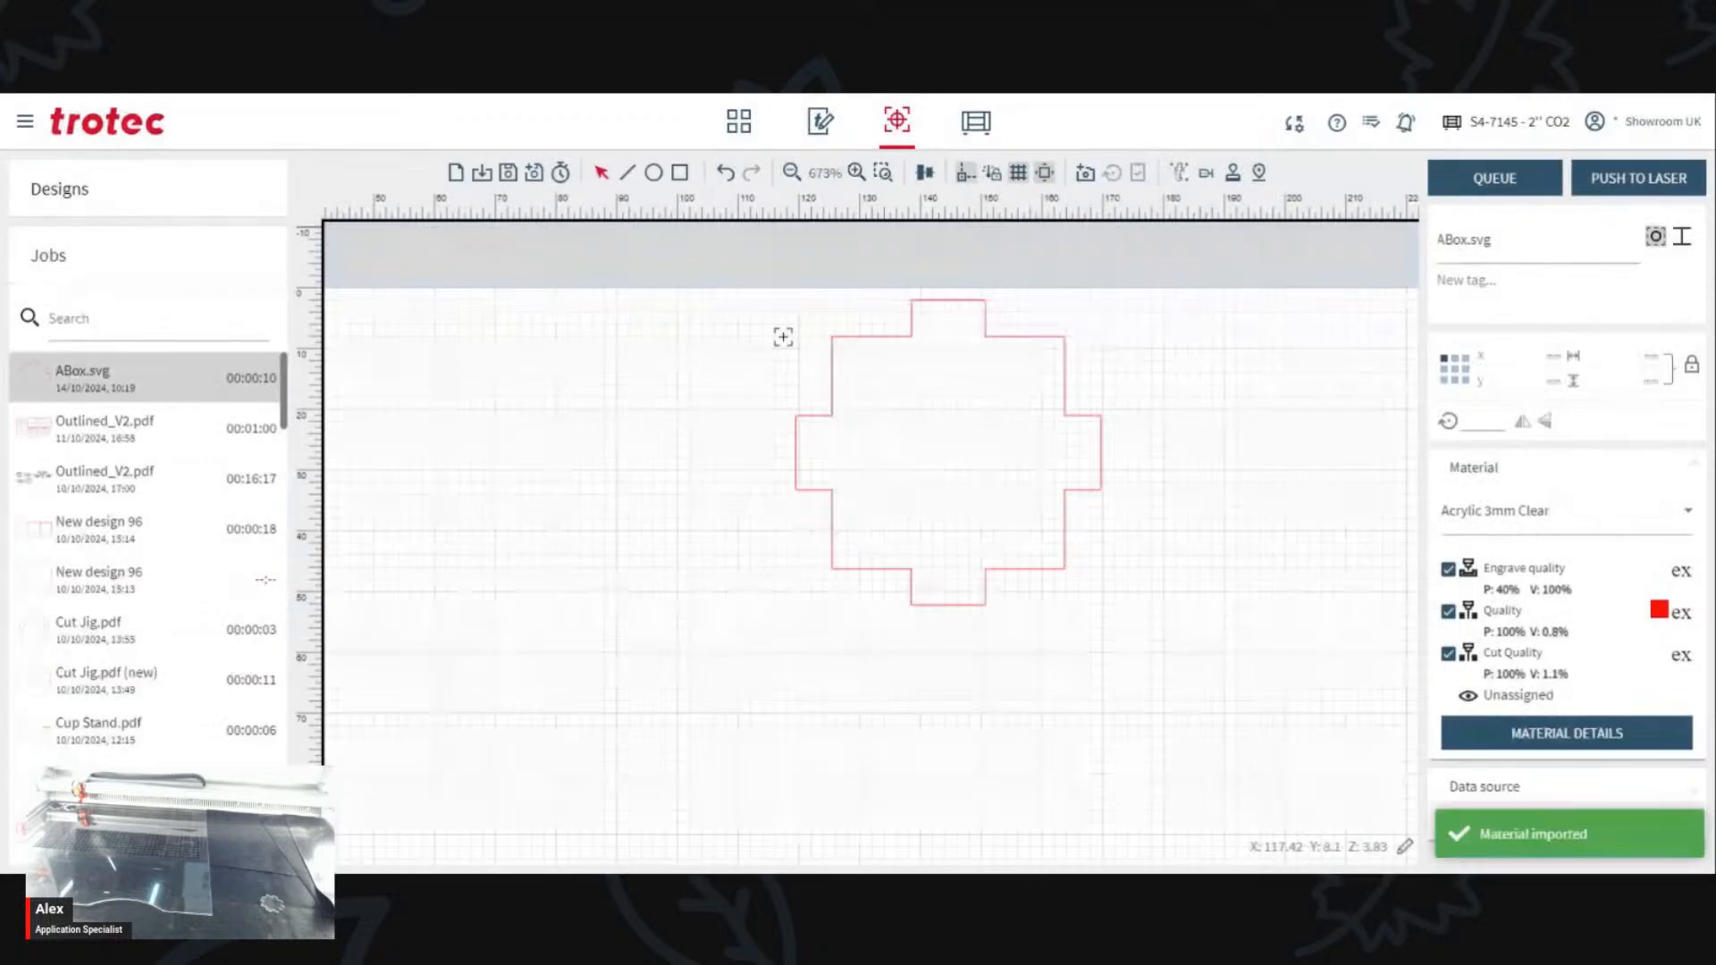
Step: Delete the outdated 0.6% ABox.svg job and push the 0.8% speed version to the laser
left_click(975, 128)
left_click(1002, 506)
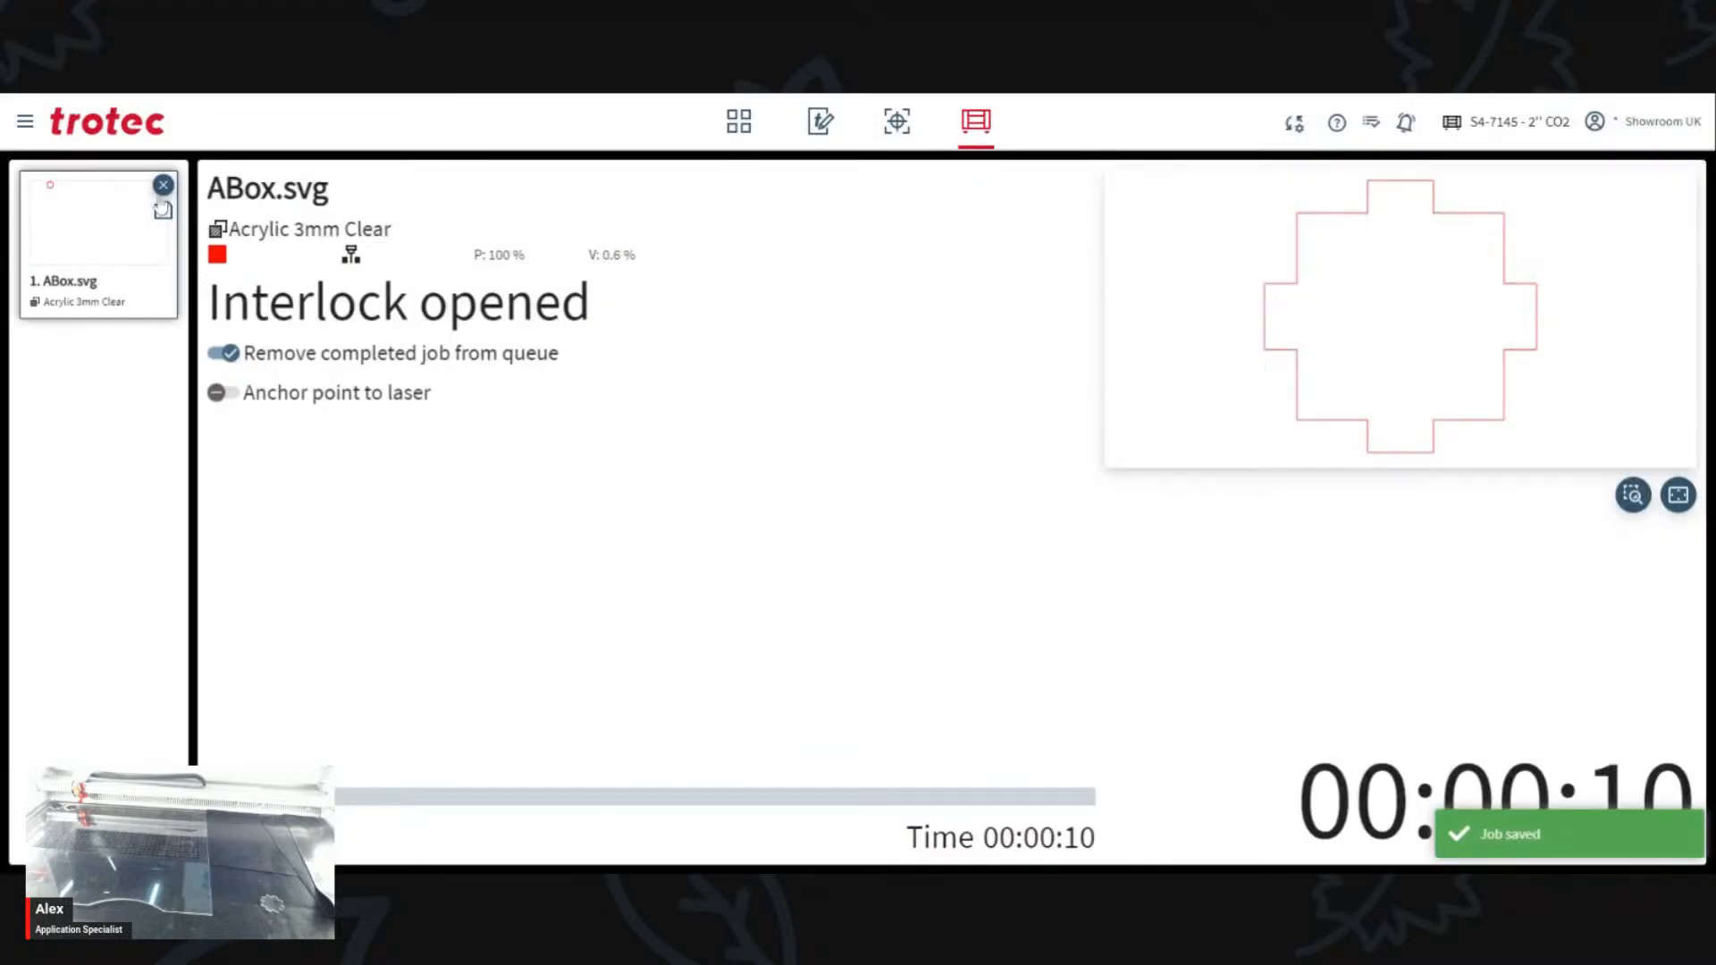
left_click(157, 199)
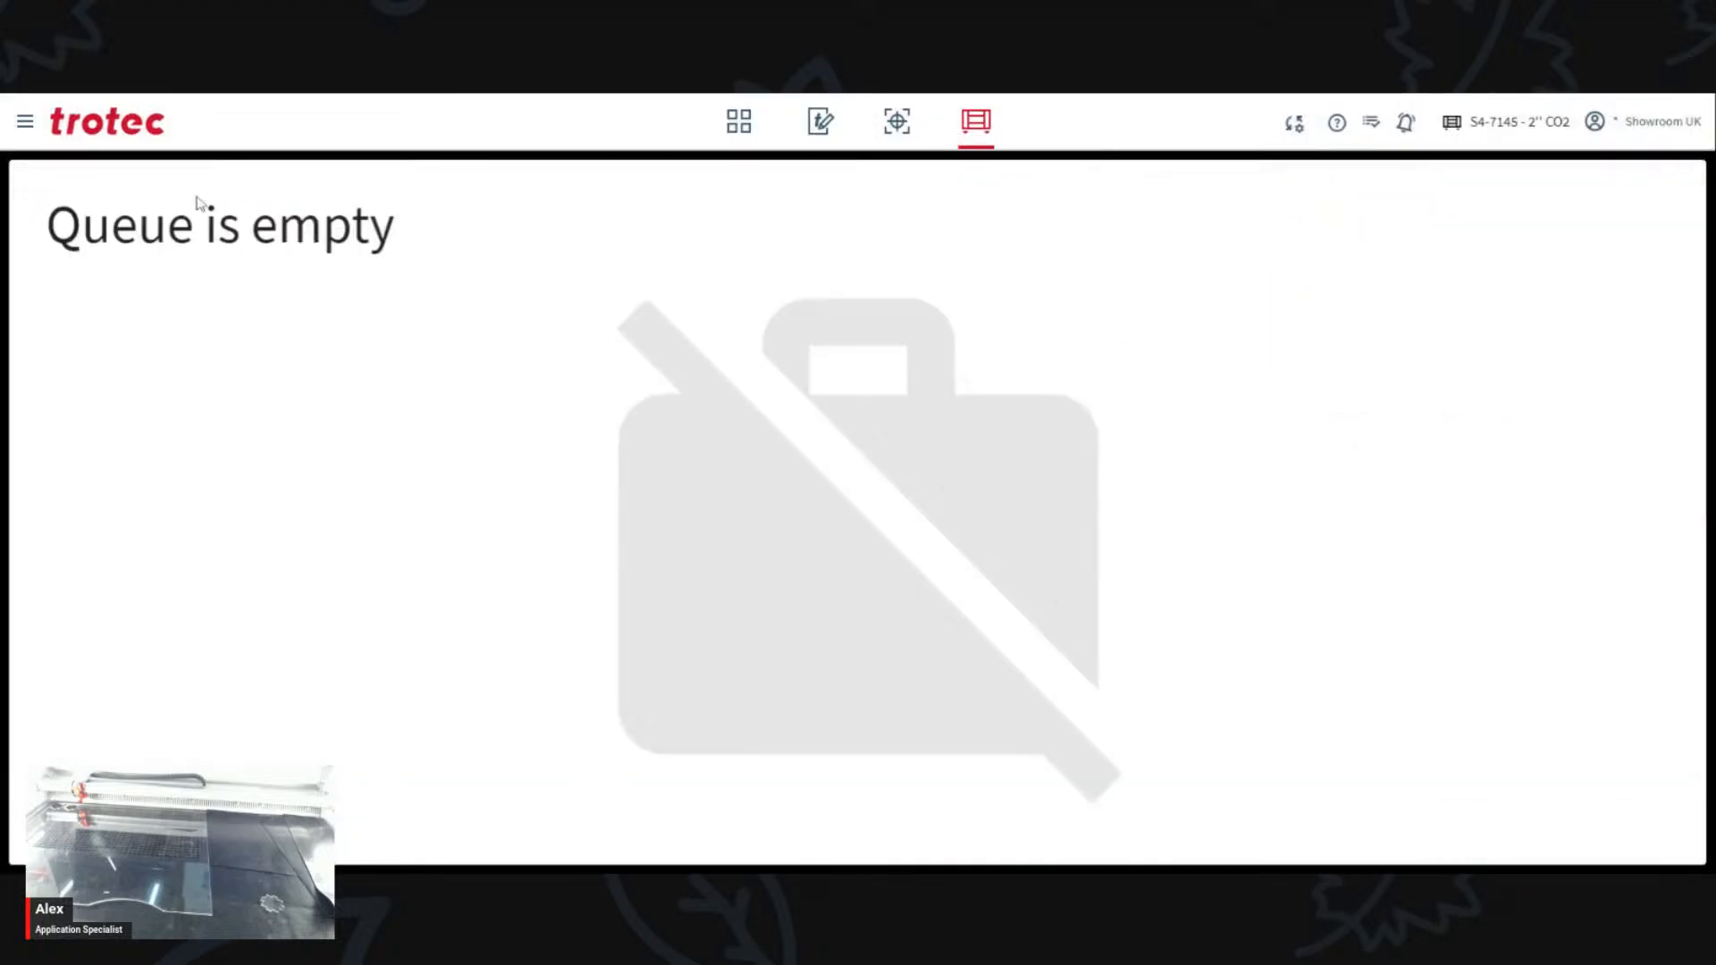
left_click(896, 121)
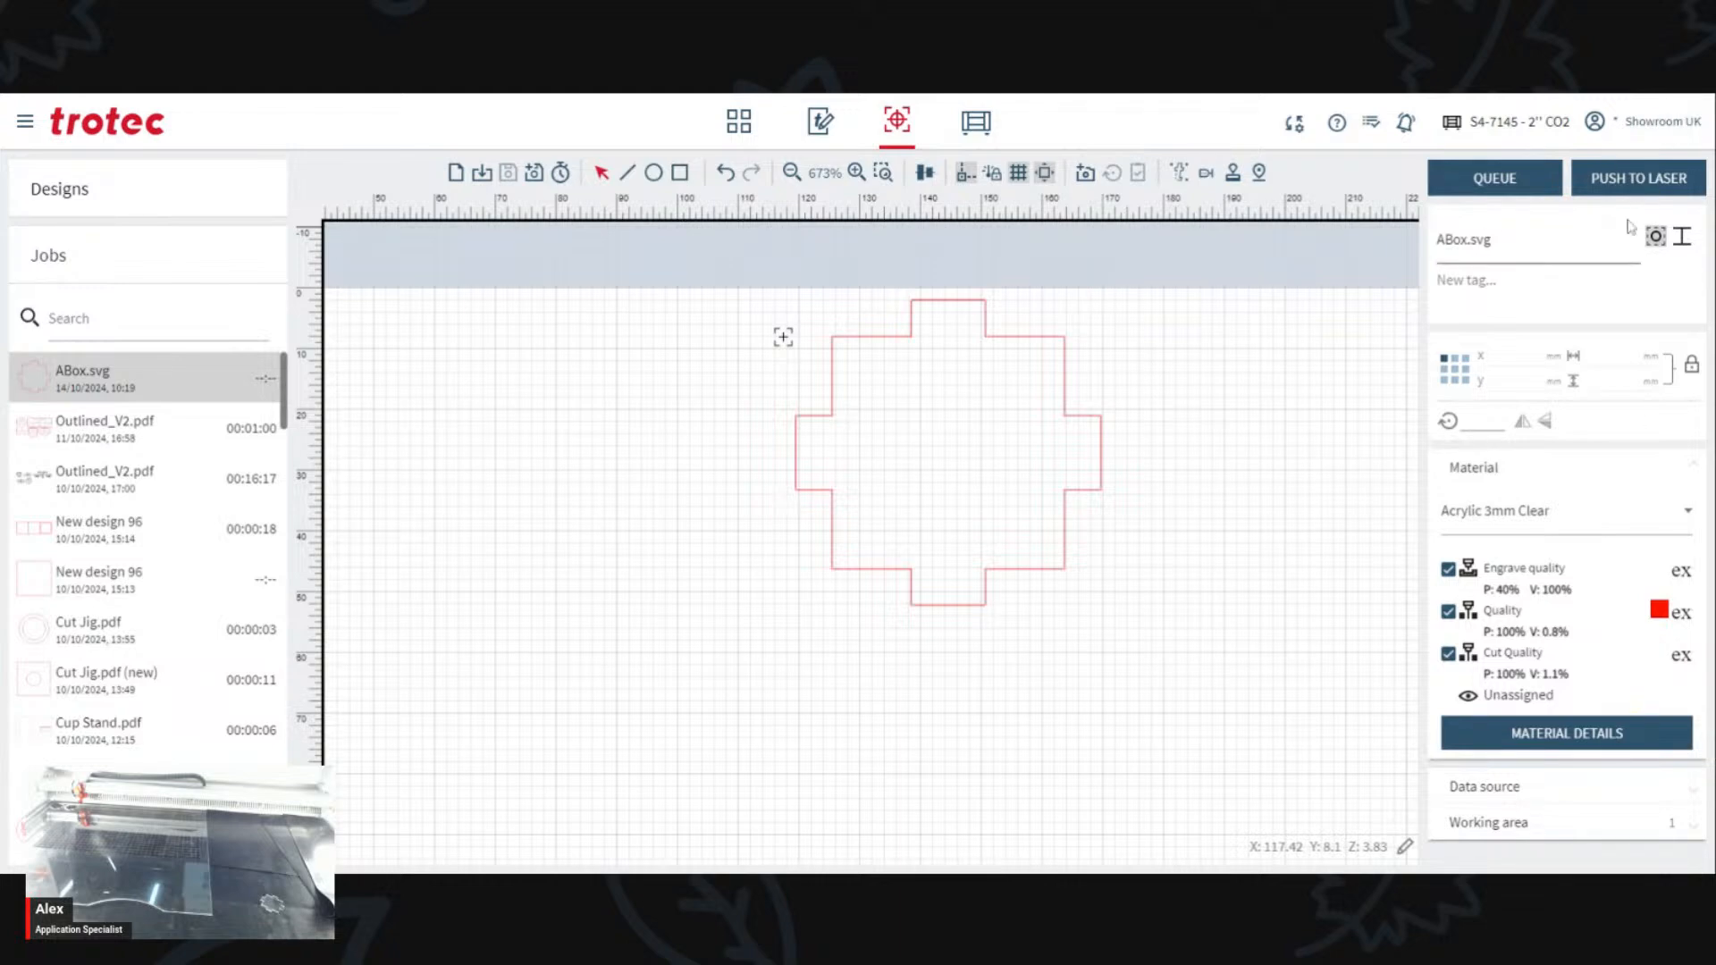
left_click(1643, 189)
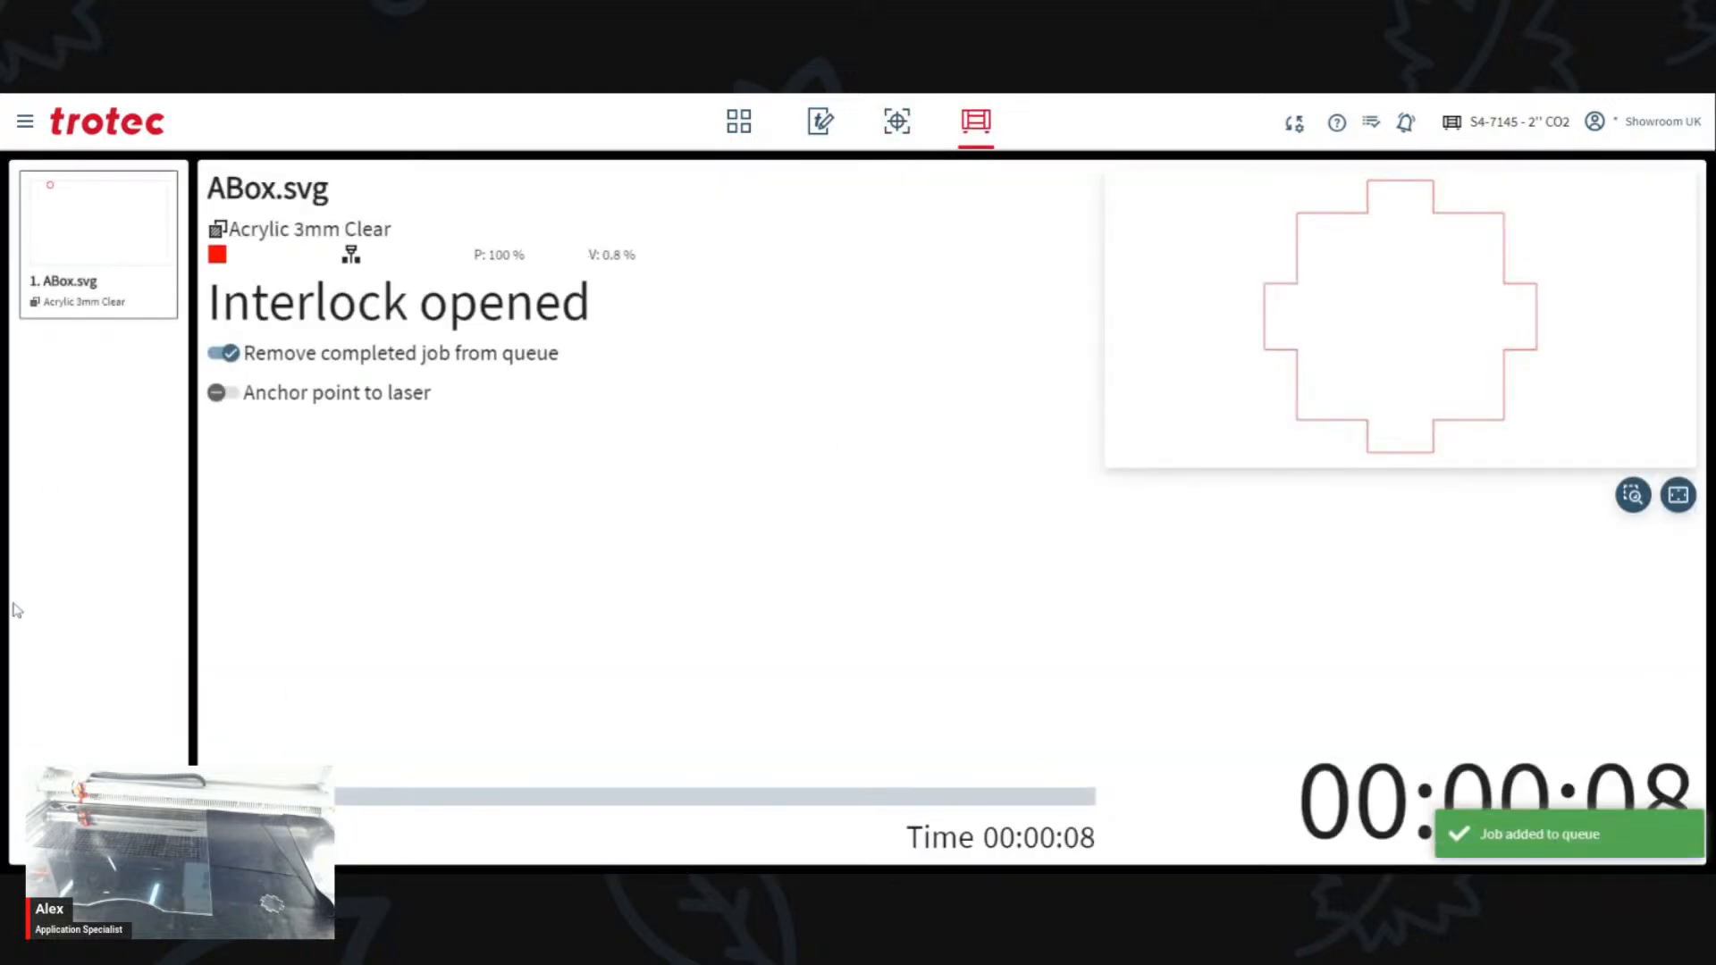
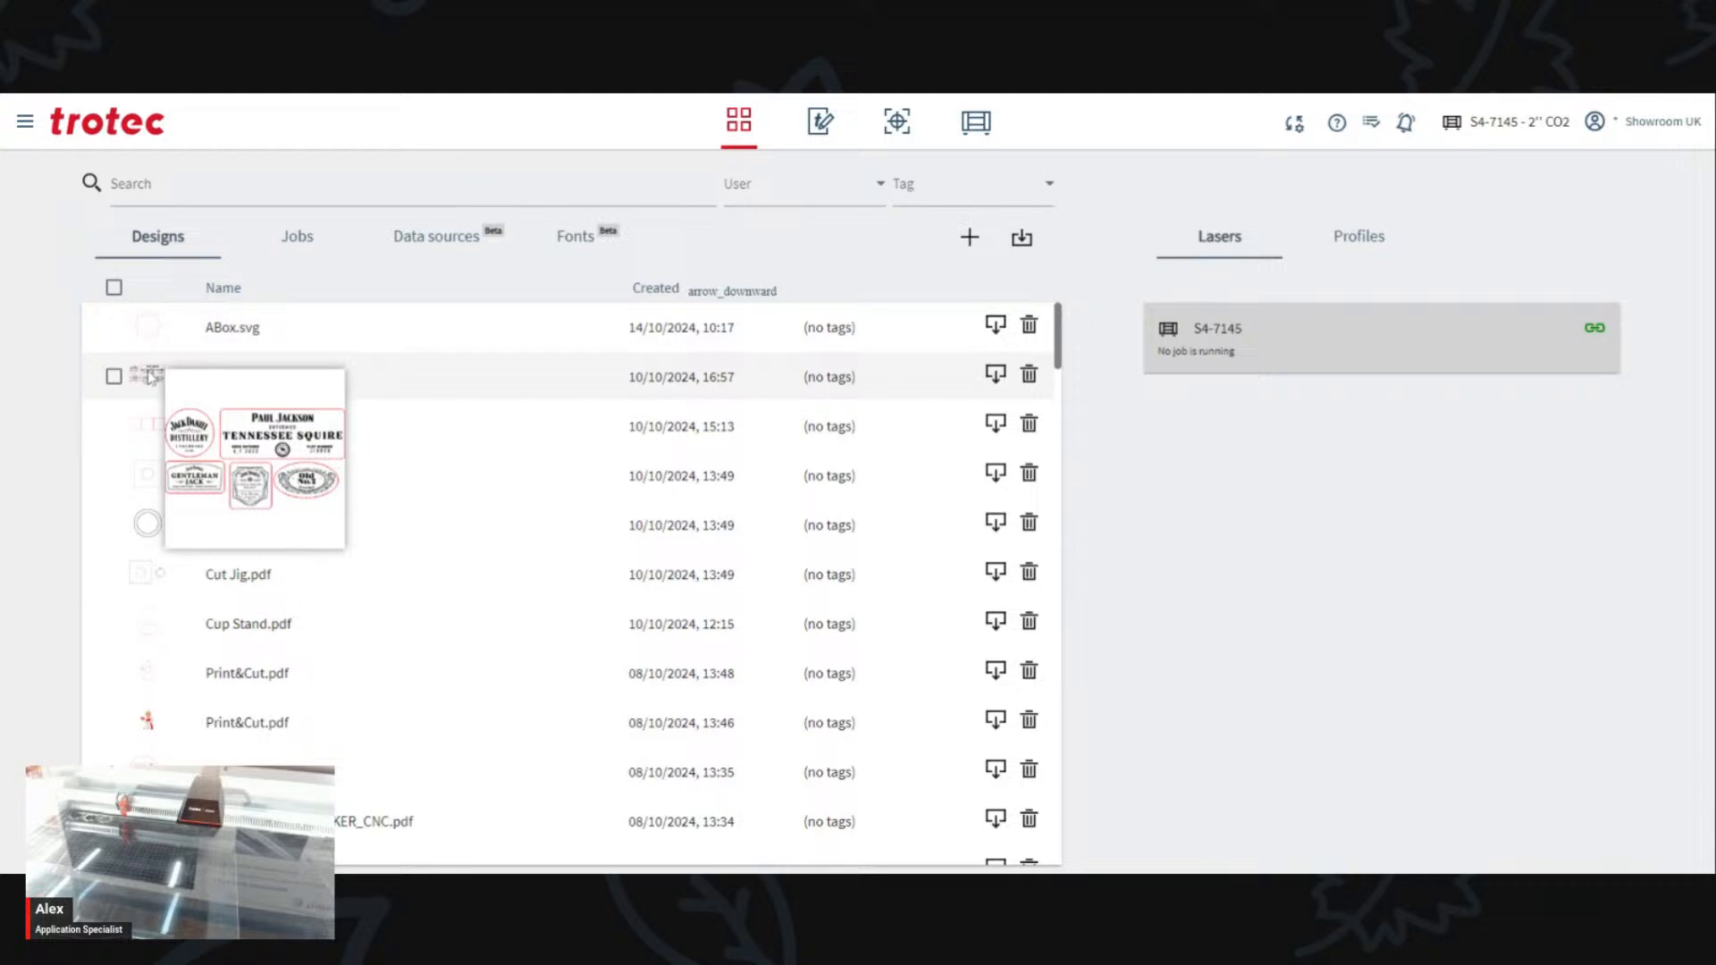
Step: Open the Outlined_V2.pdf whiskey-label design from the Designs list in the Design editor
scroll(156, 666, "down", 1)
scroll(134, 536, "up", 1)
left_click(732, 379)
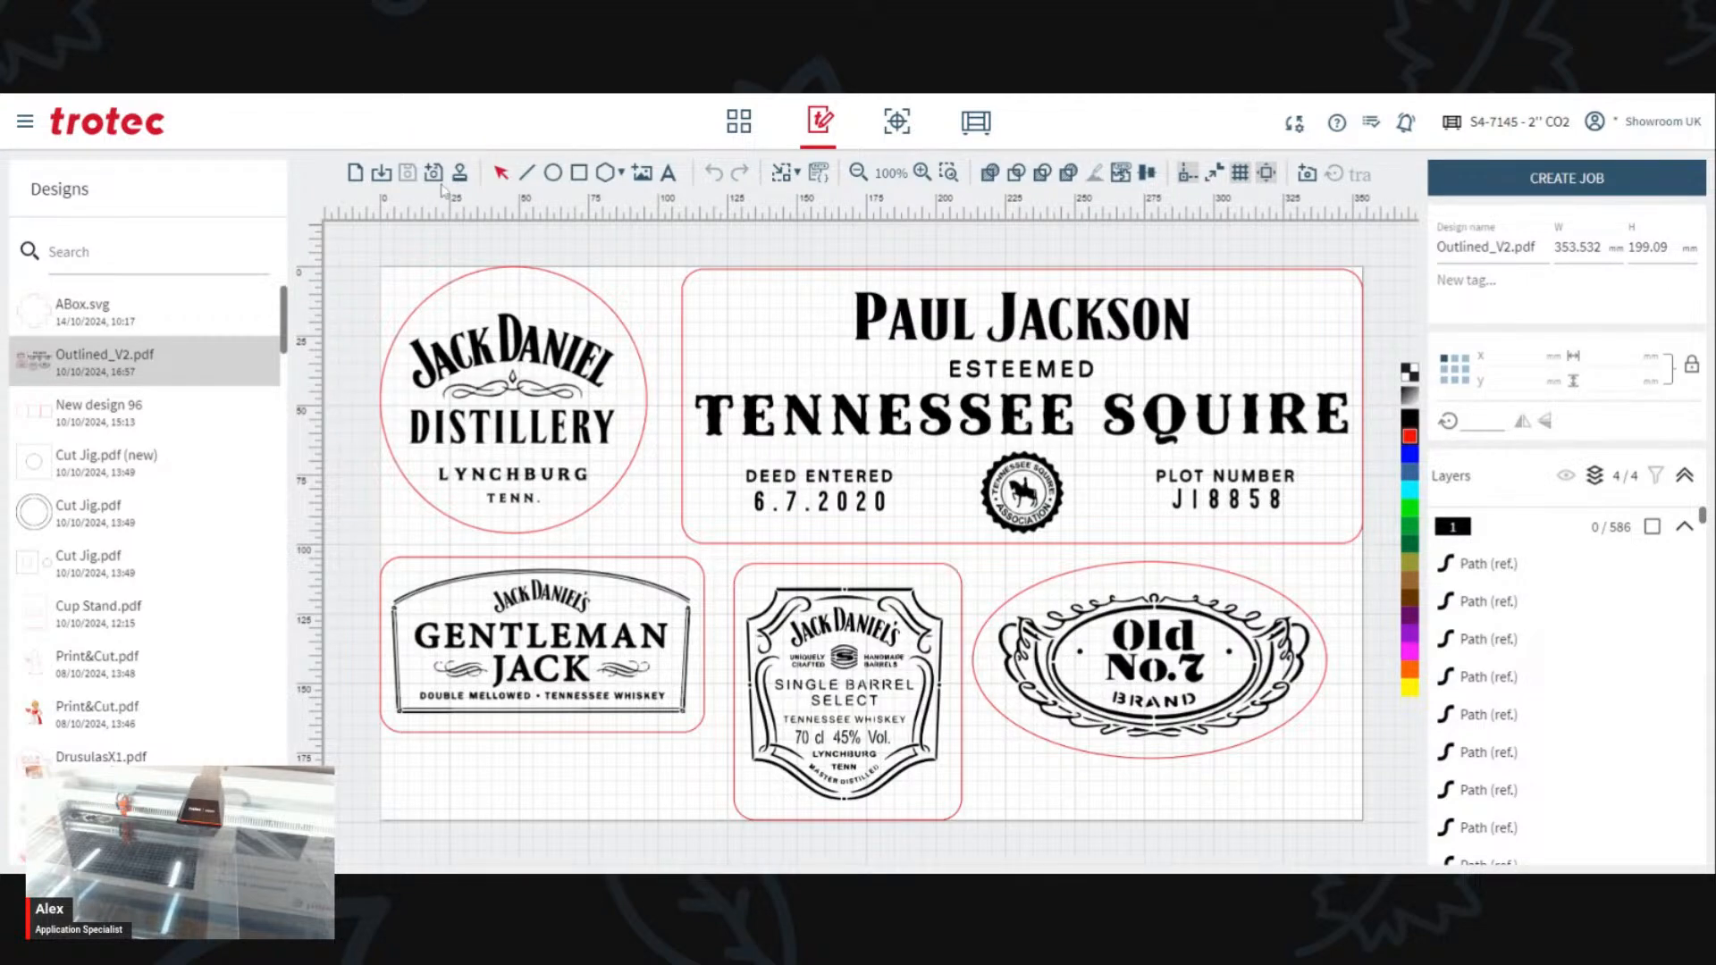
left_click(435, 176)
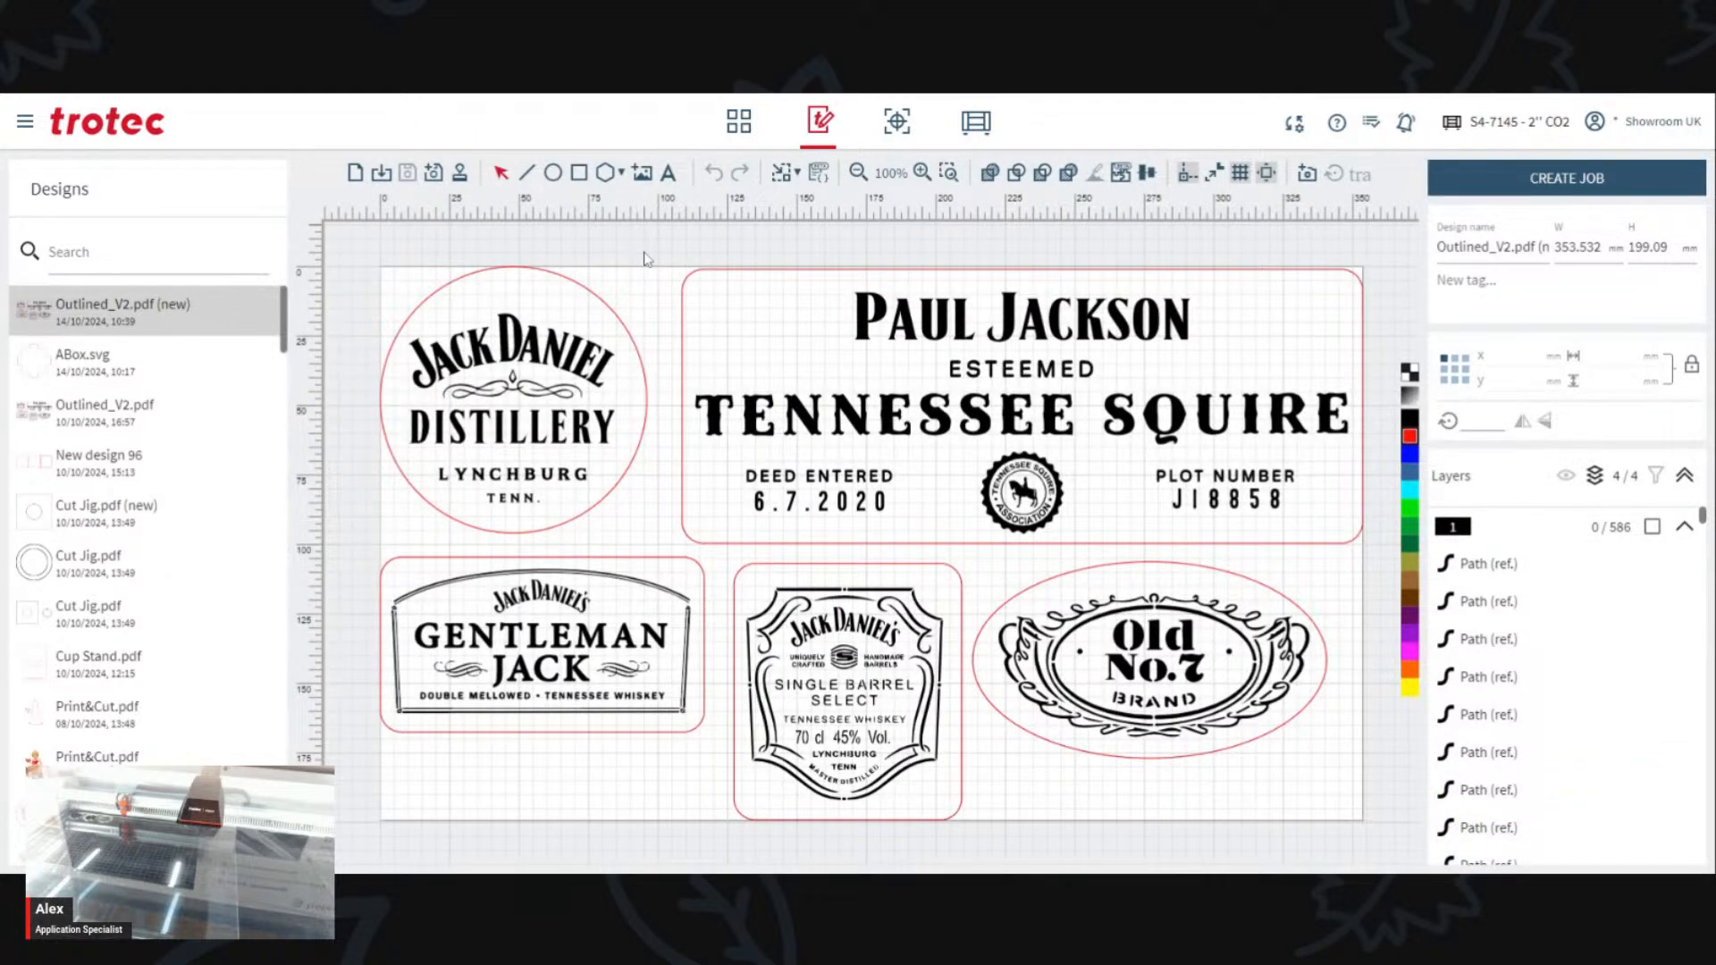
left_click_drag(366, 560, 1341, 840)
key("Delete")
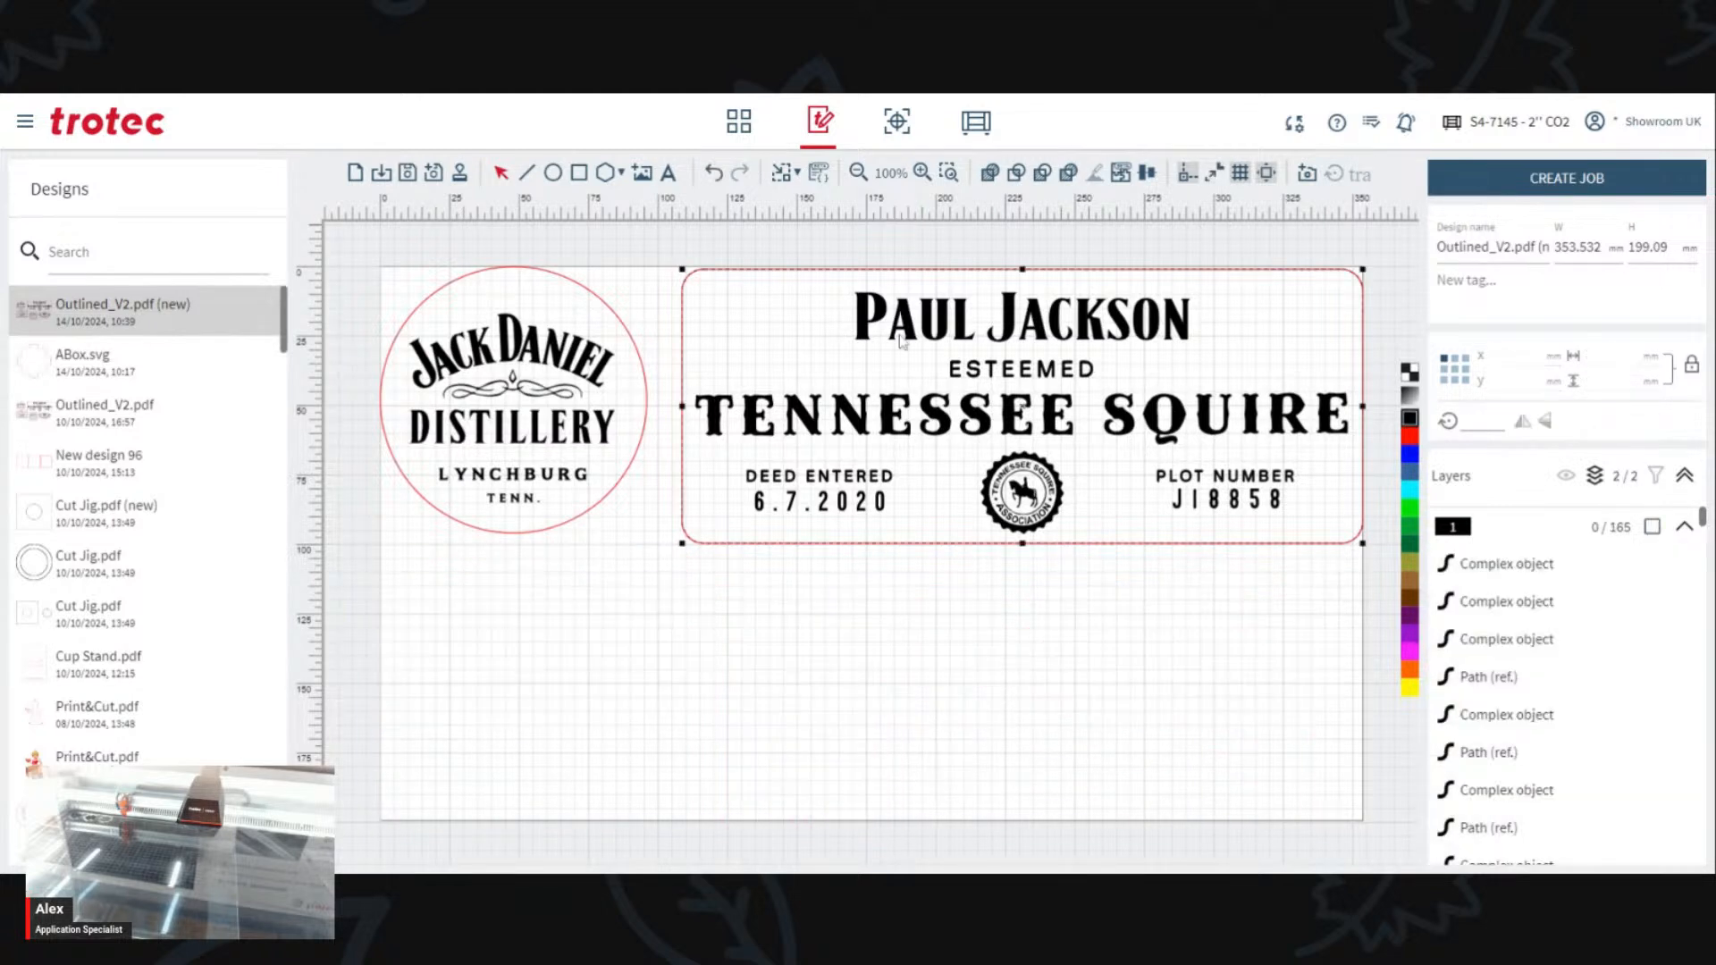
left_click_drag(662, 225, 1359, 660)
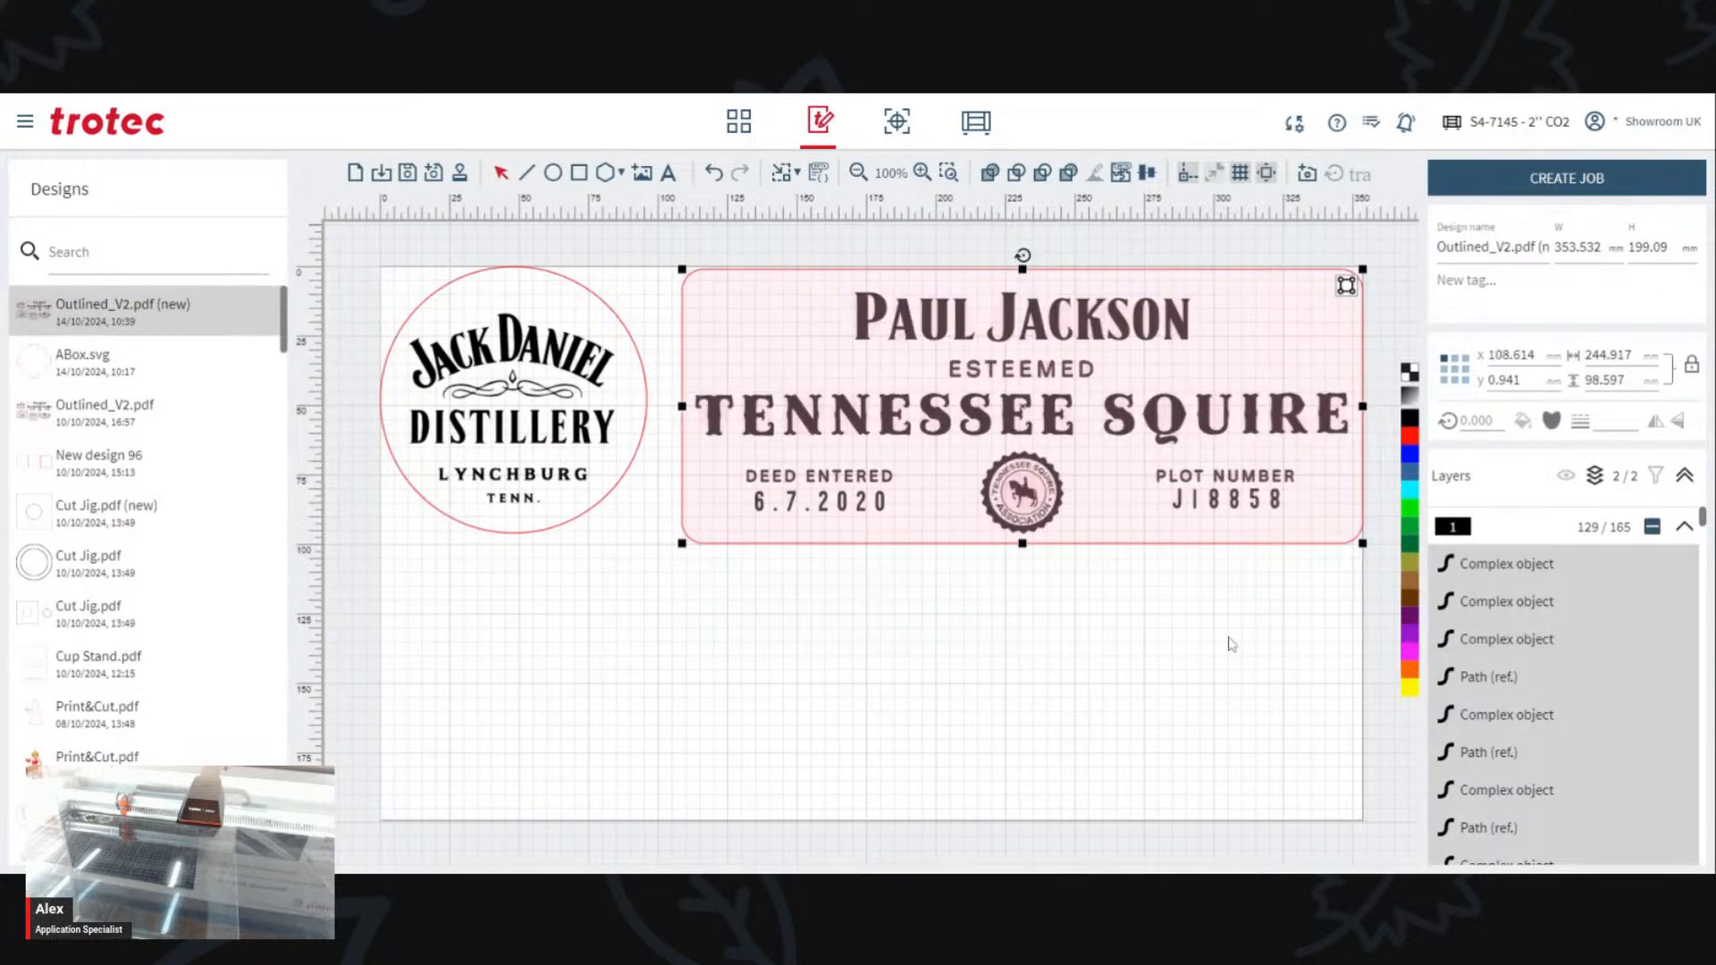
key("Delete")
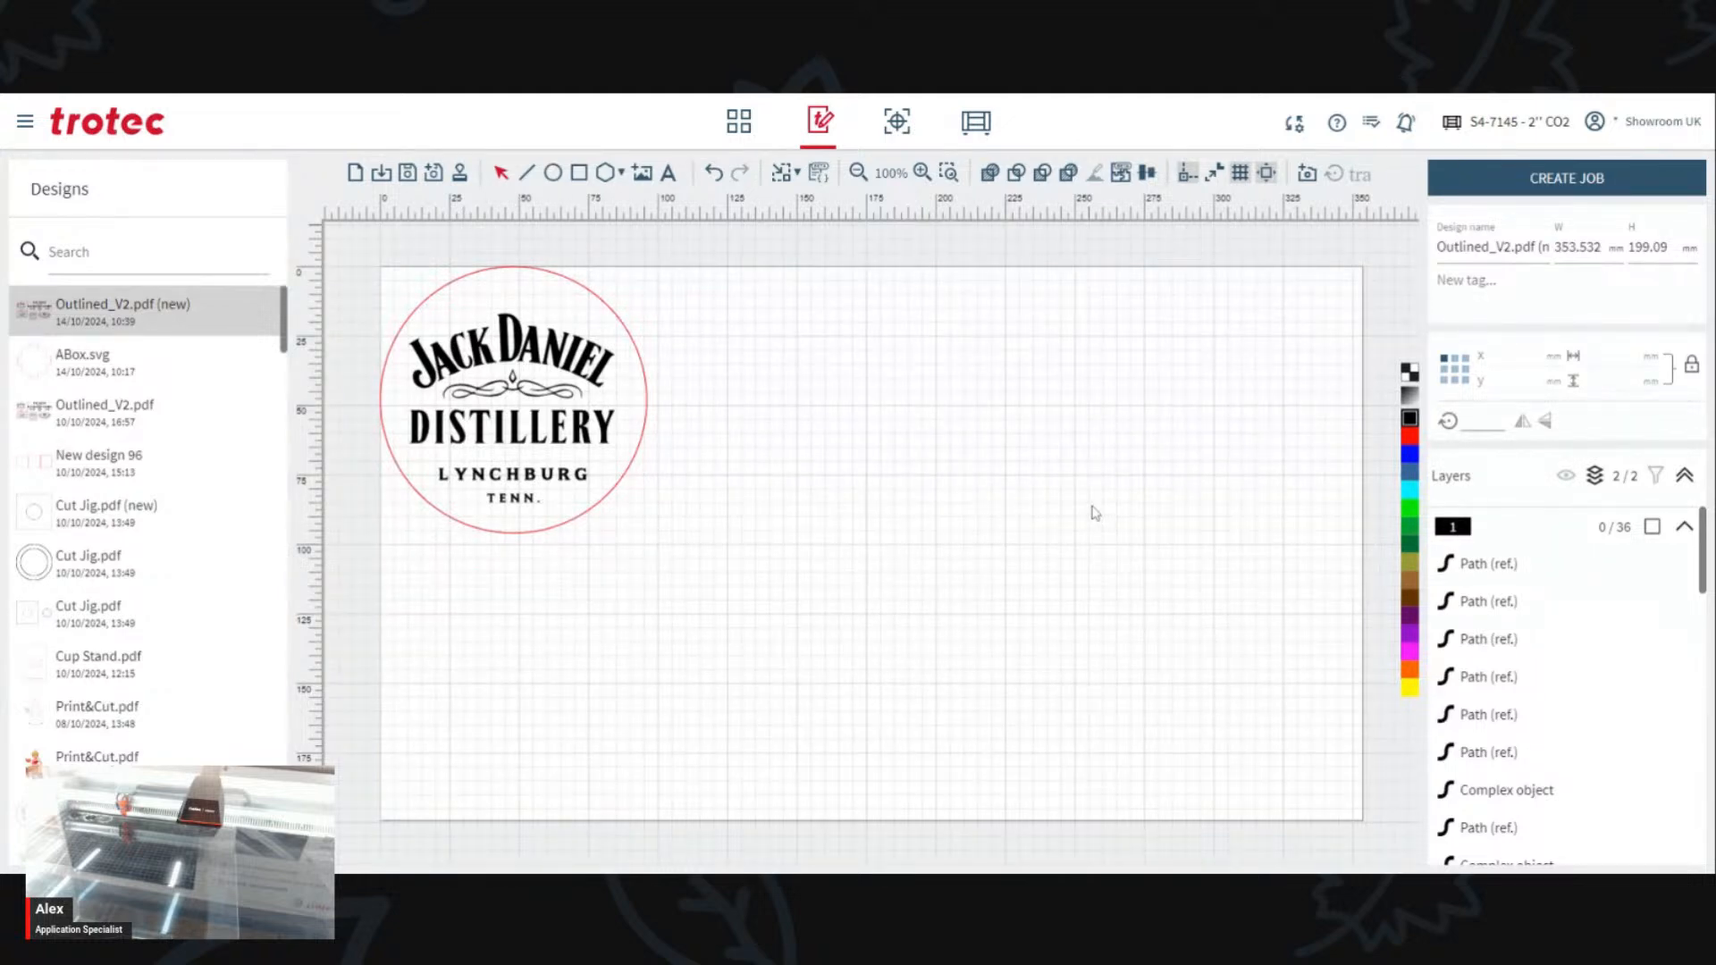
Step: Zoom onto the remaining Jack Daniel Distillery logo and select all its objects
left_click(559, 431)
left_click(785, 174)
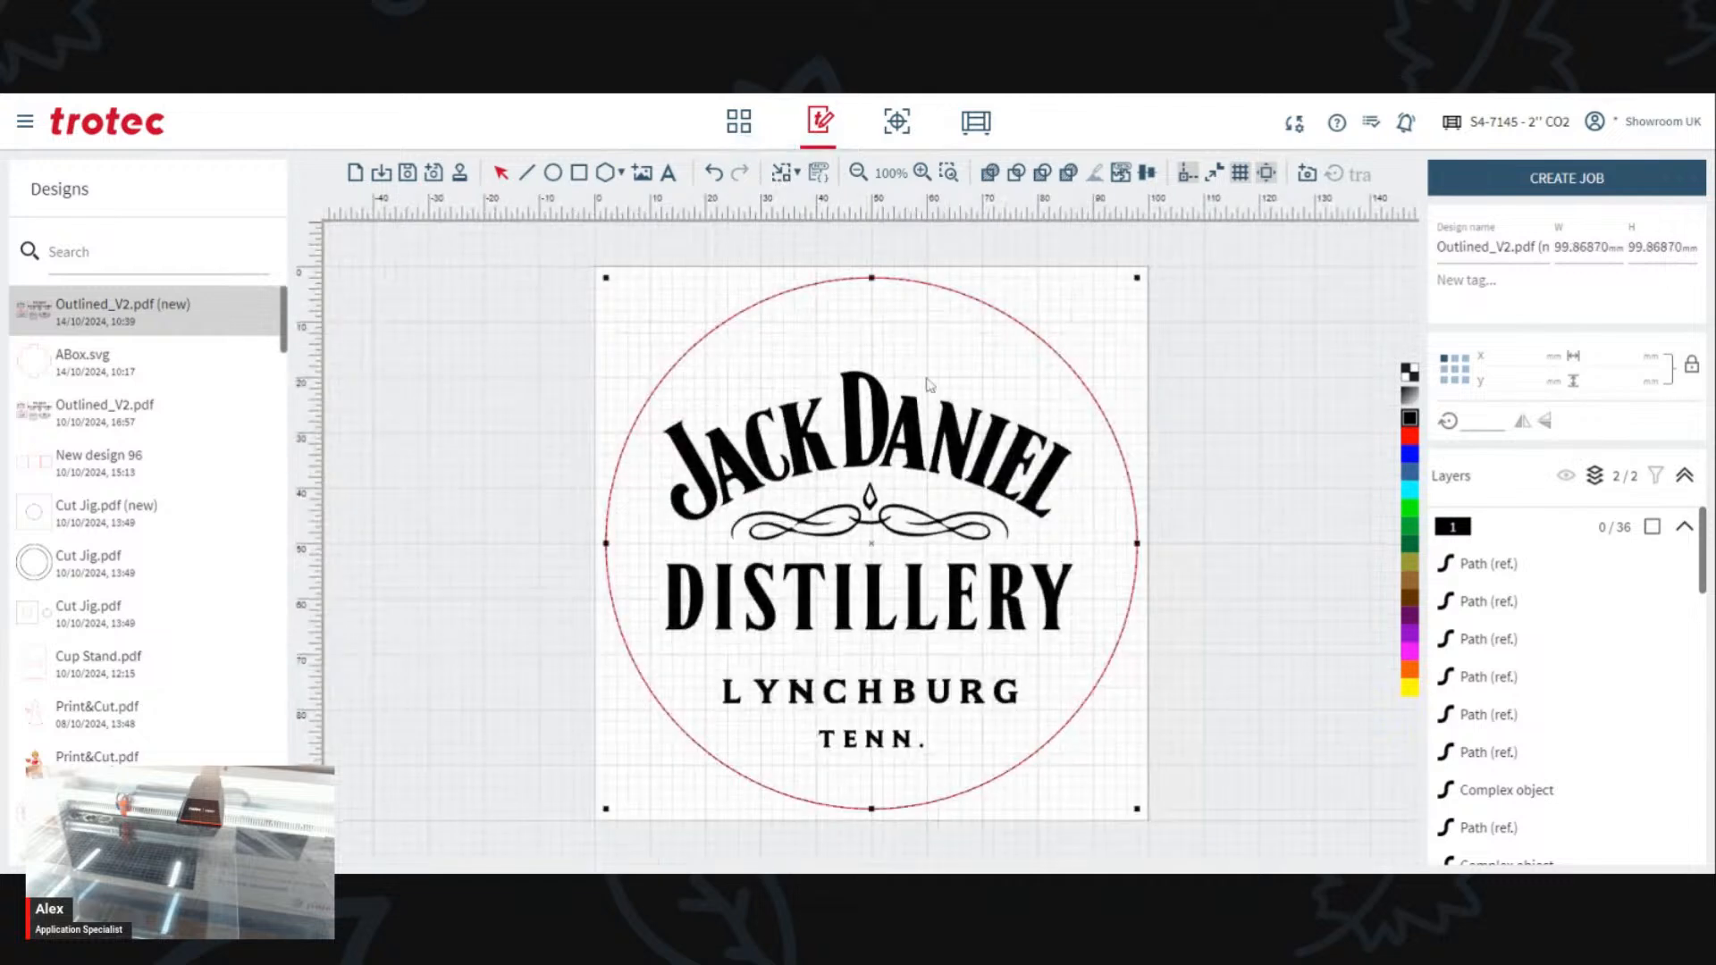
scroll(908, 372, "down", 1)
left_click_drag(1118, 298, 521, 716)
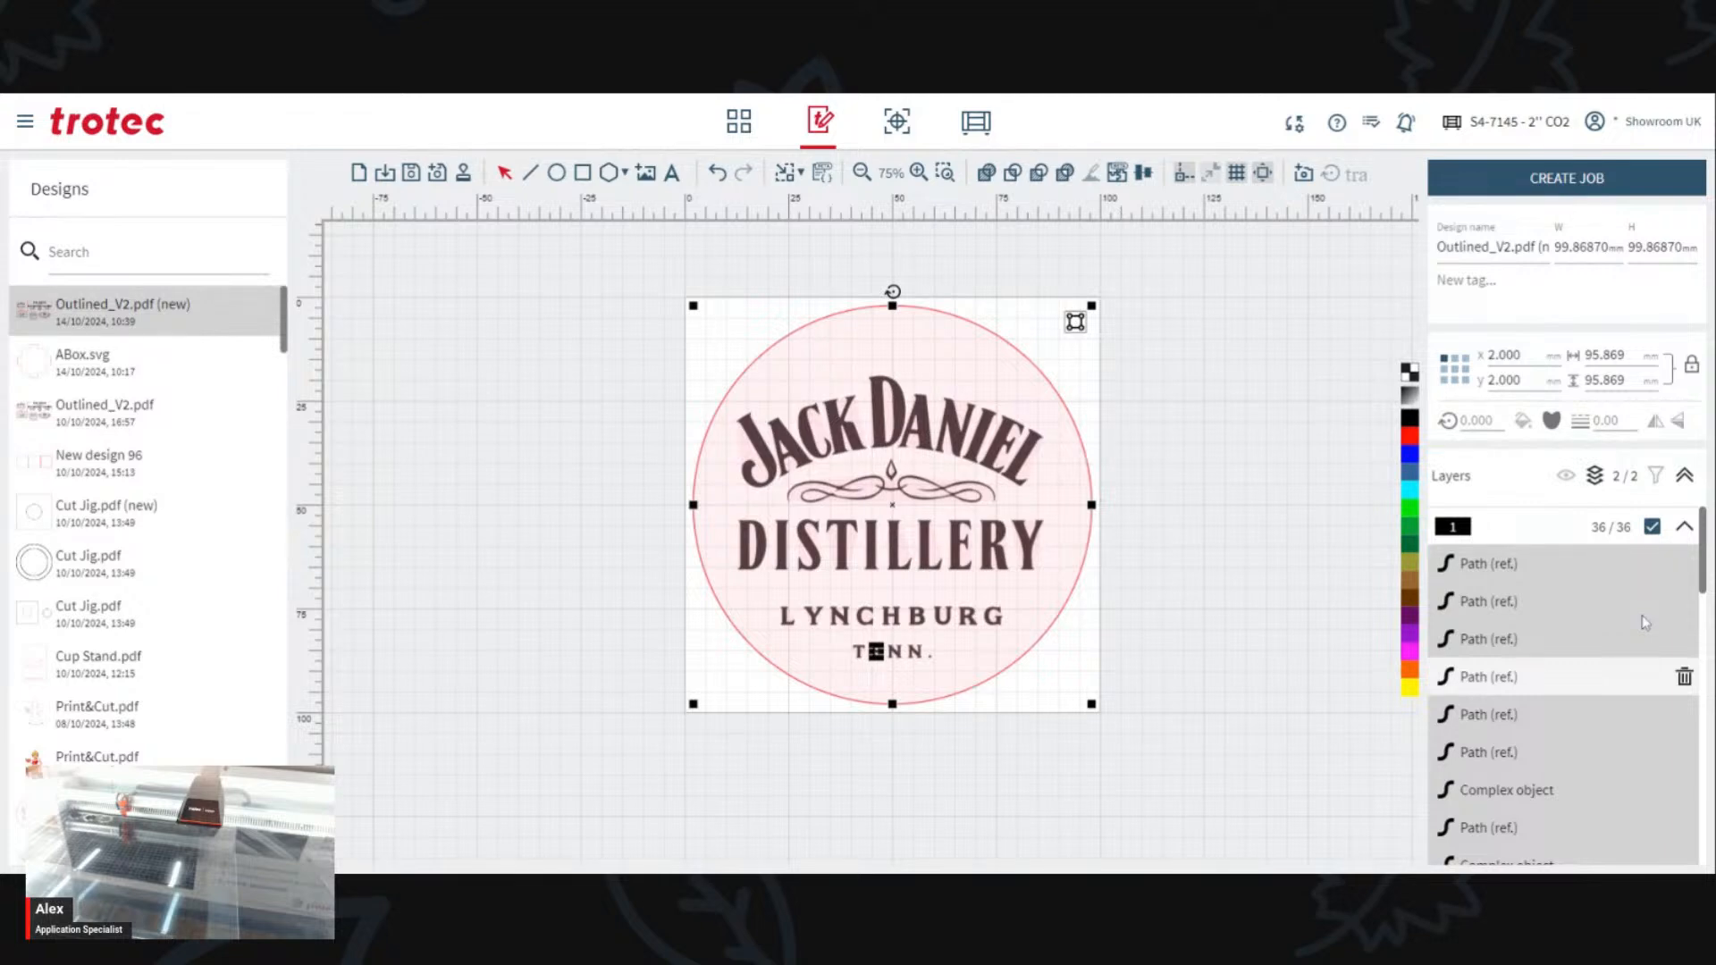
Step: Rename the design to 'Engraving Example'
left_click(1685, 527)
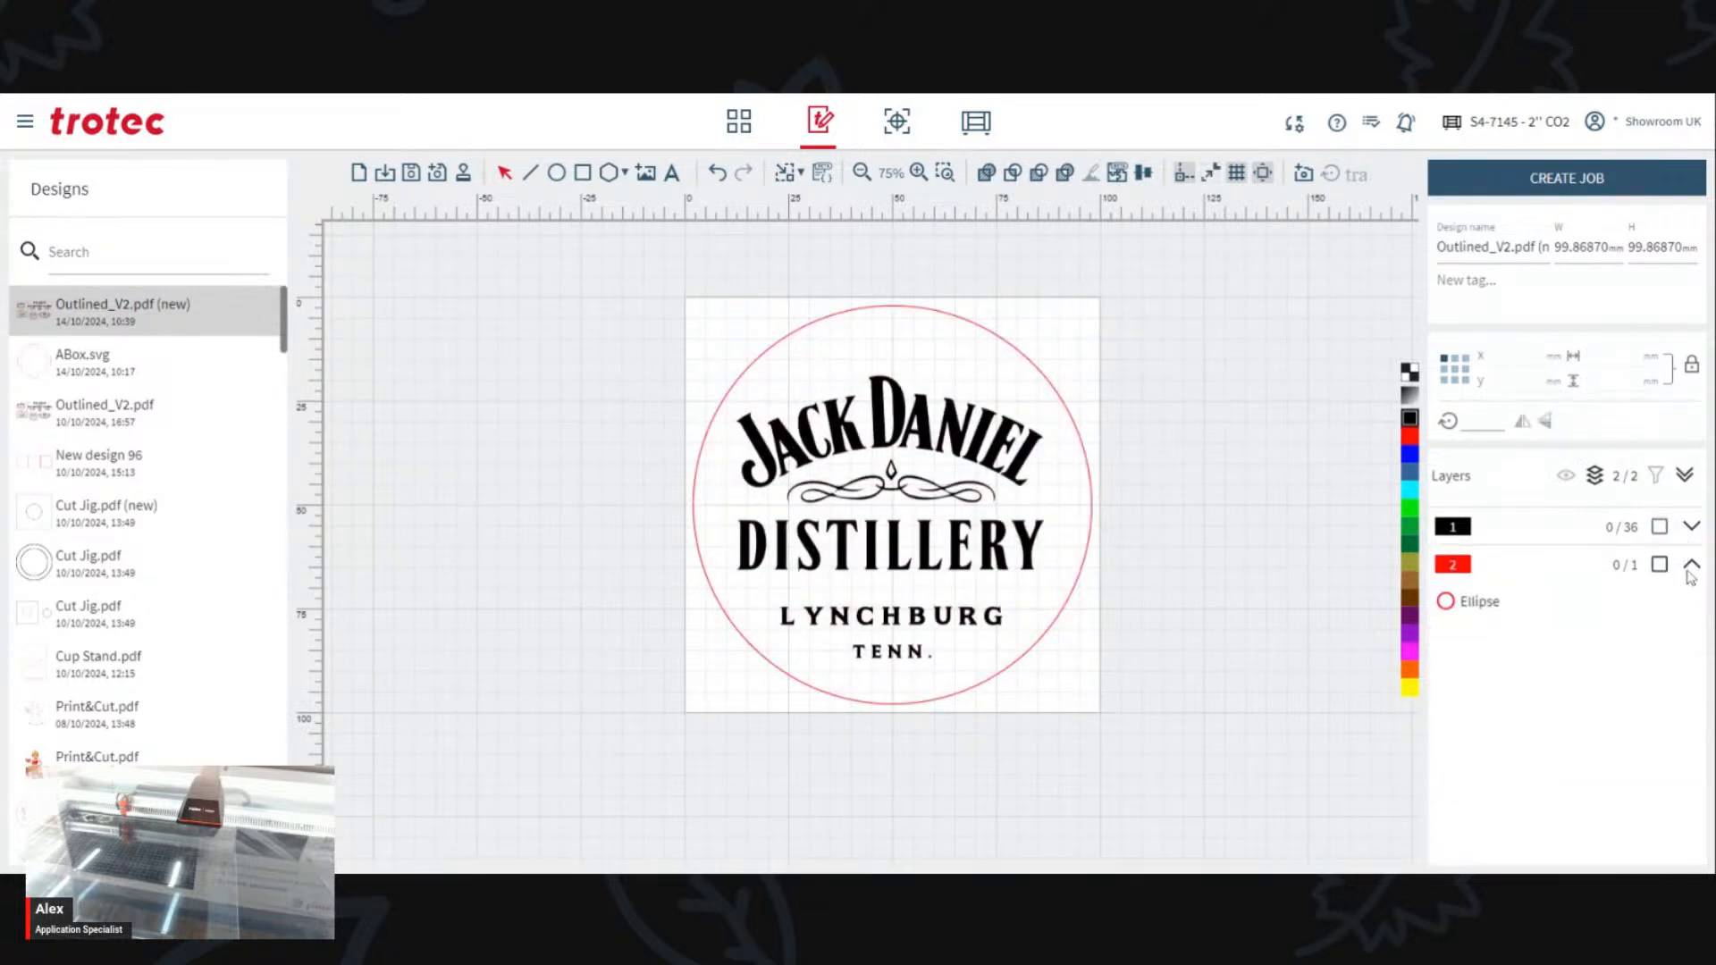
left_click(1481, 250)
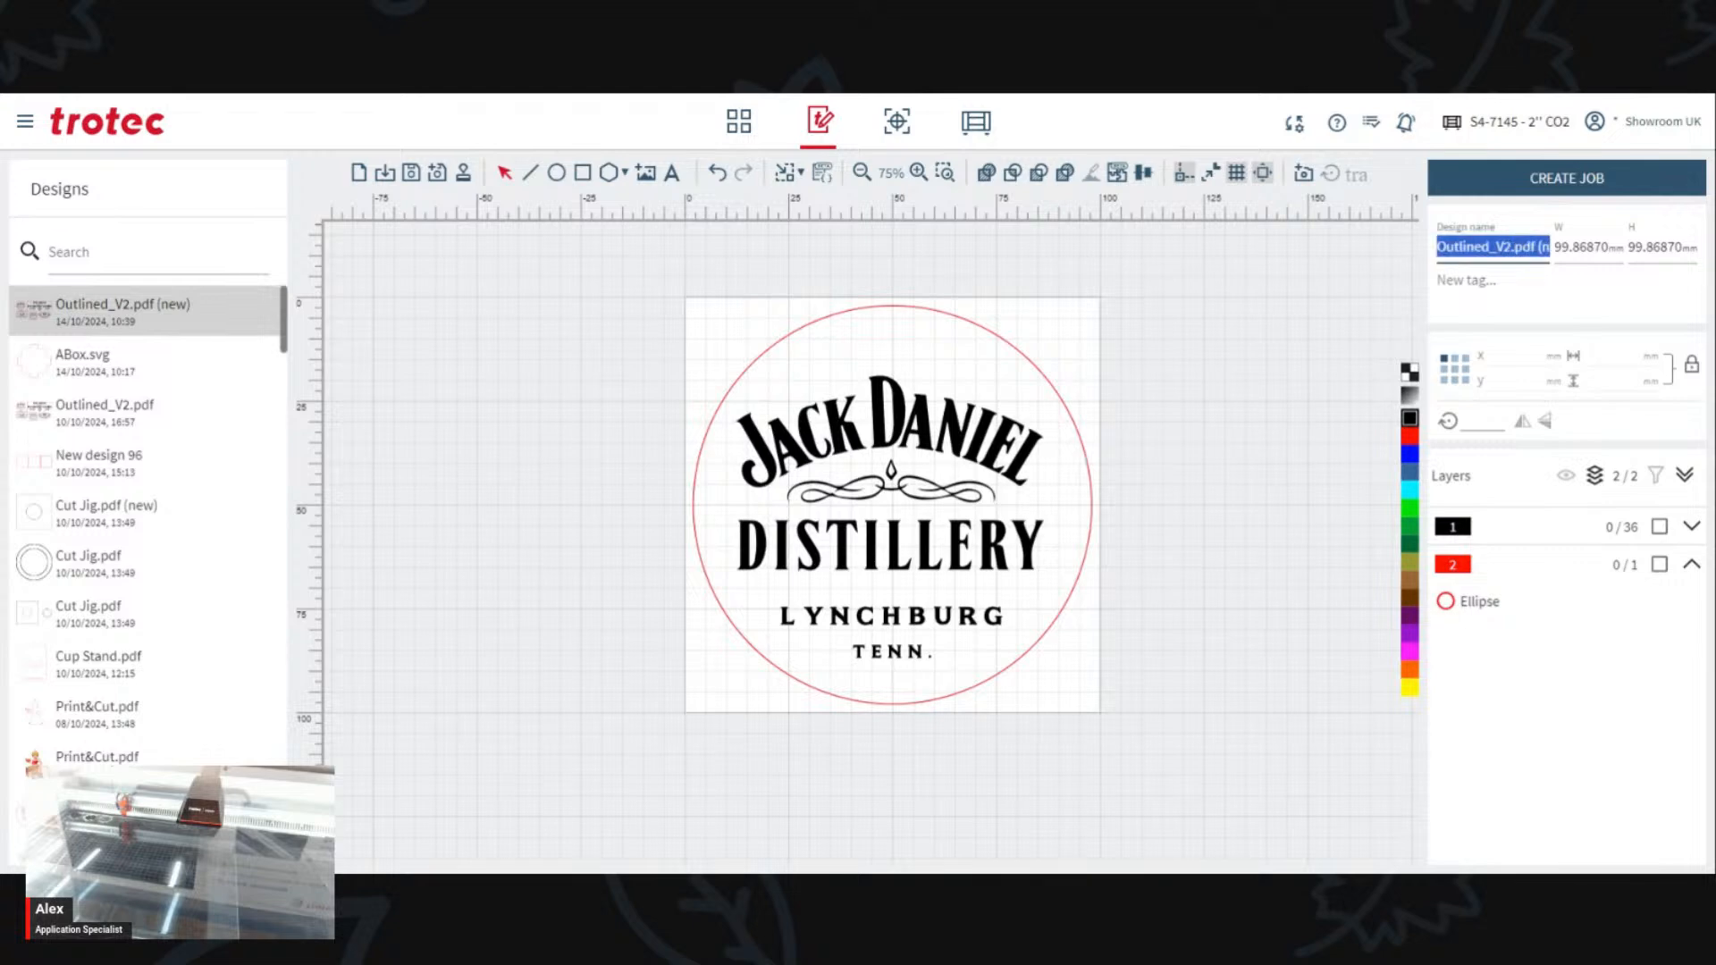
key("BackSpace")
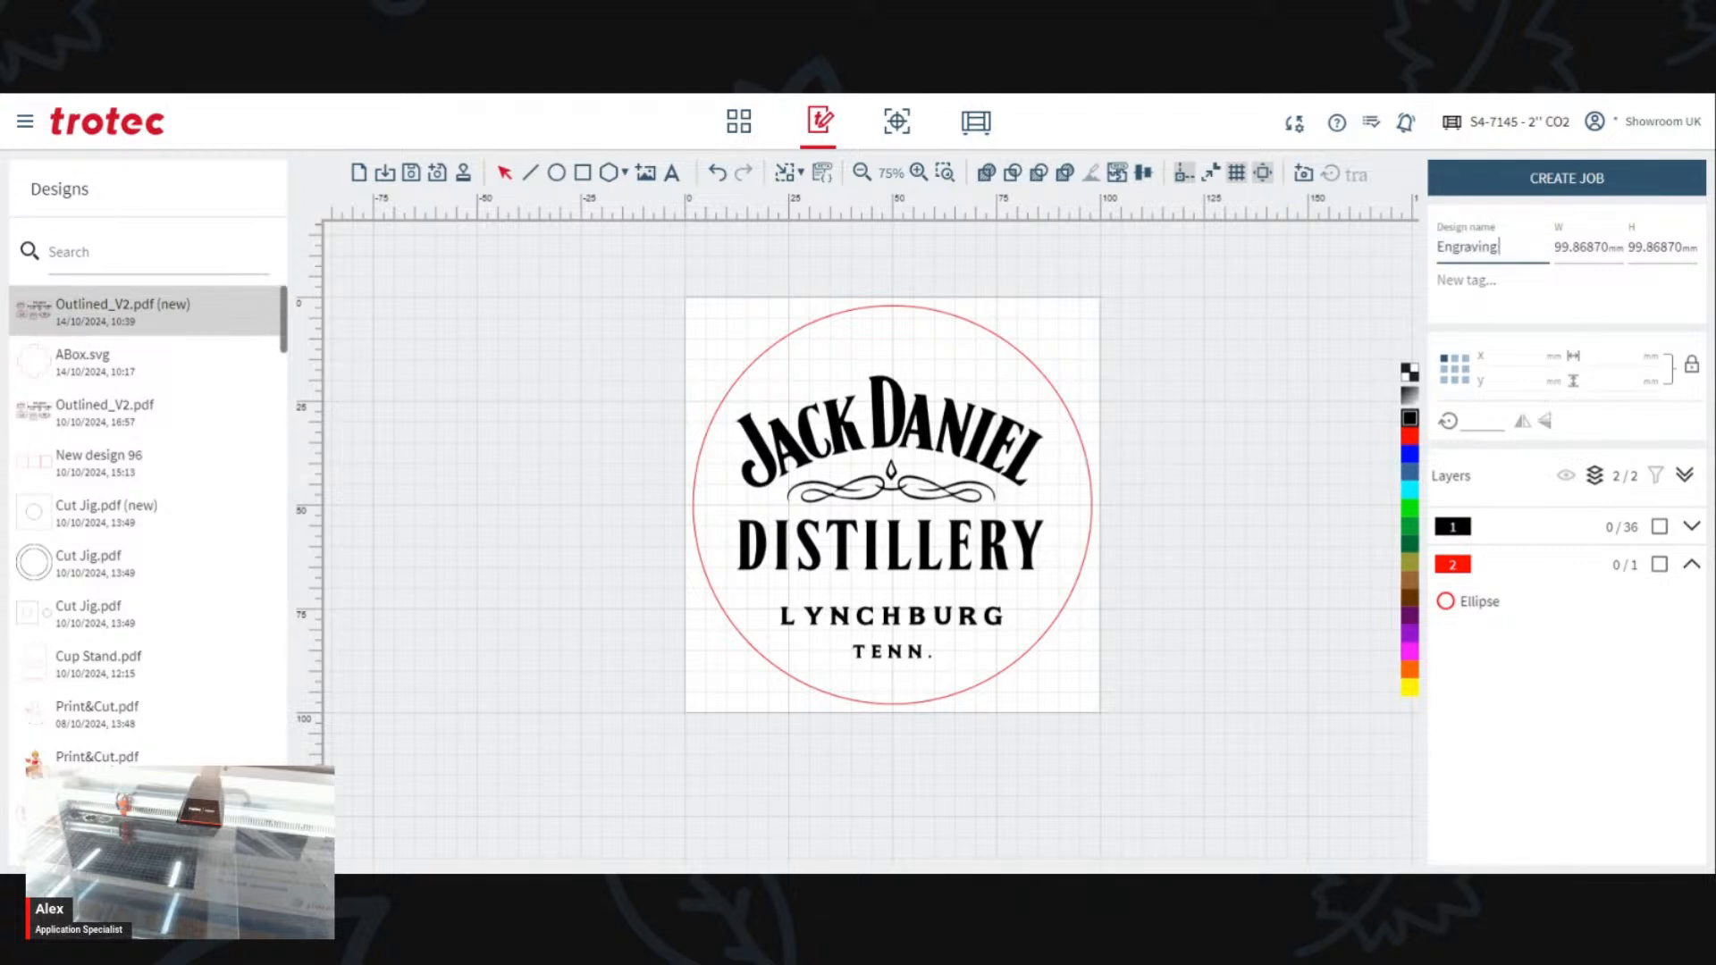
type("Engraving Example")
left_click(1336, 352)
Step: Mirror the whole logo horizontally and save the design as a job
left_click(1034, 484)
left_click(1199, 330)
left_click_drag(1164, 273, 483, 746)
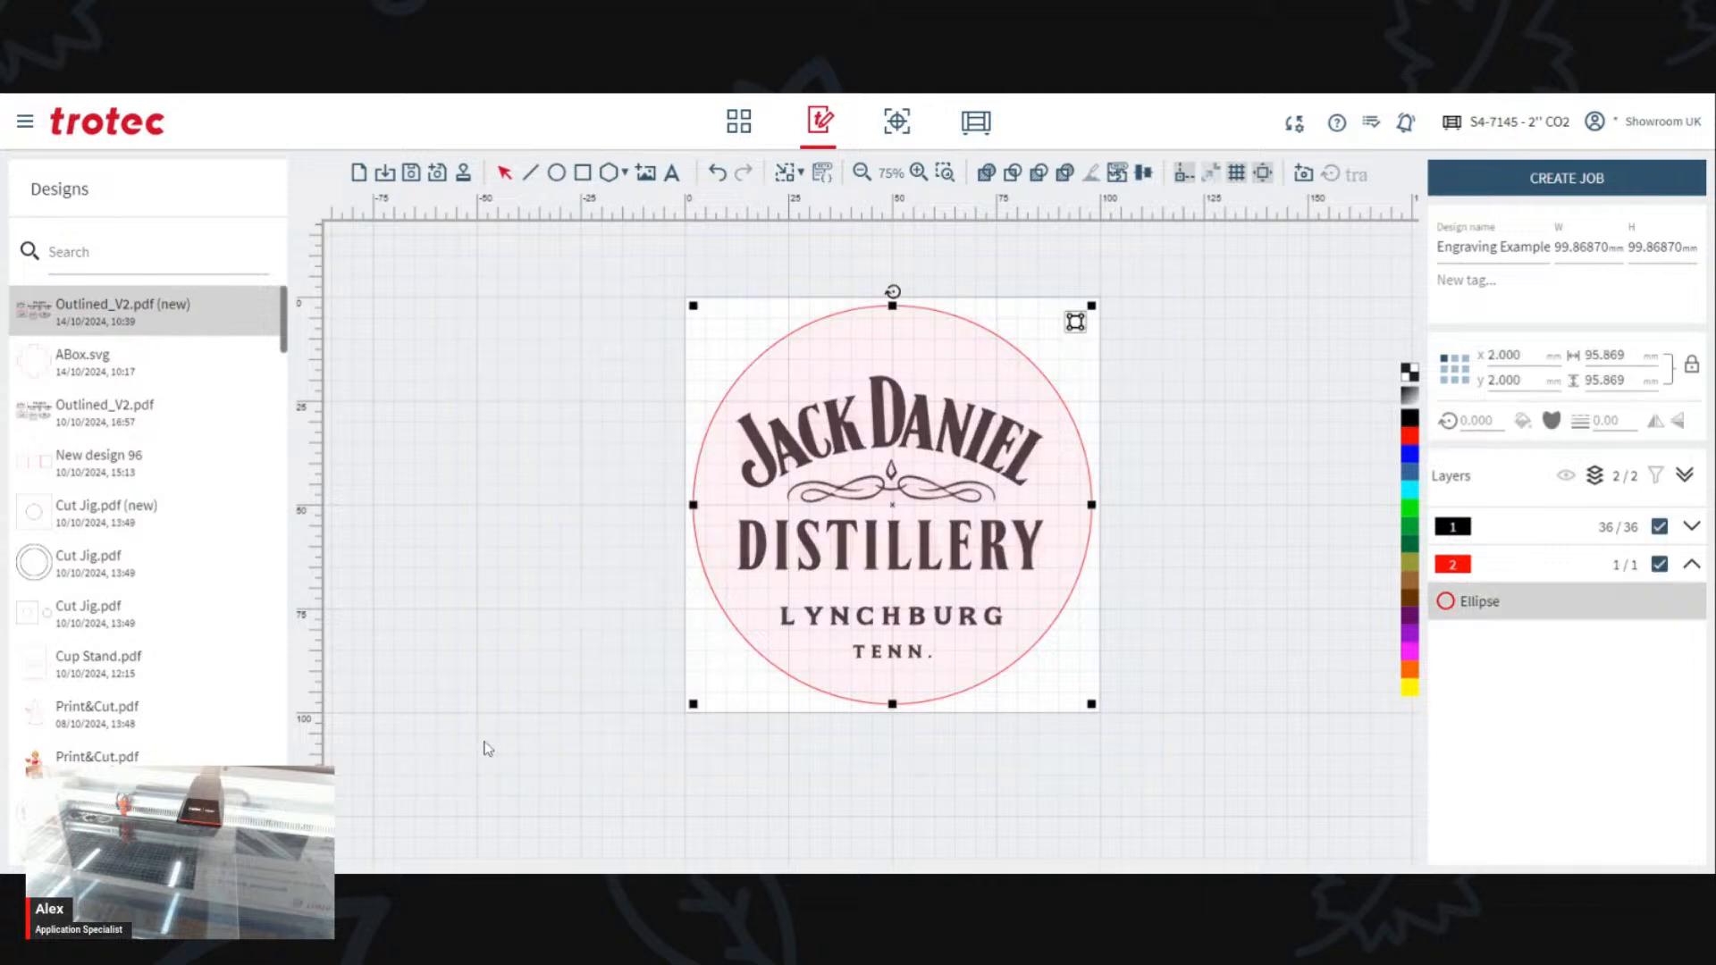
left_click(1657, 426)
left_click(1275, 351)
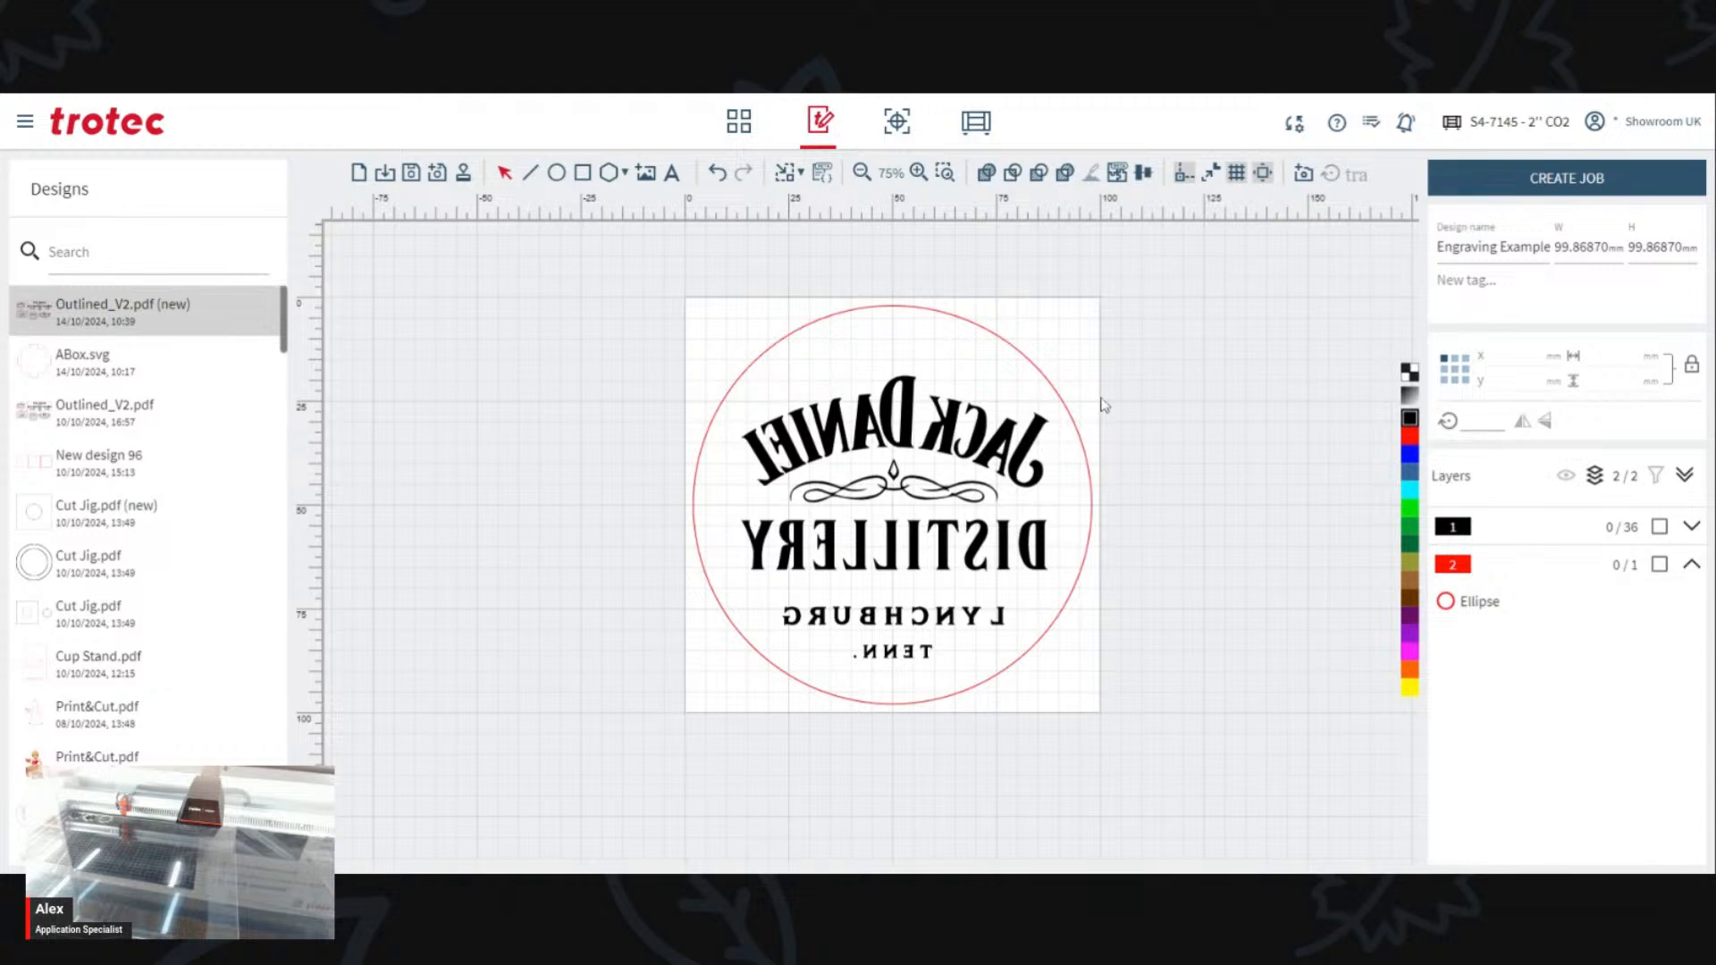
left_click(1500, 178)
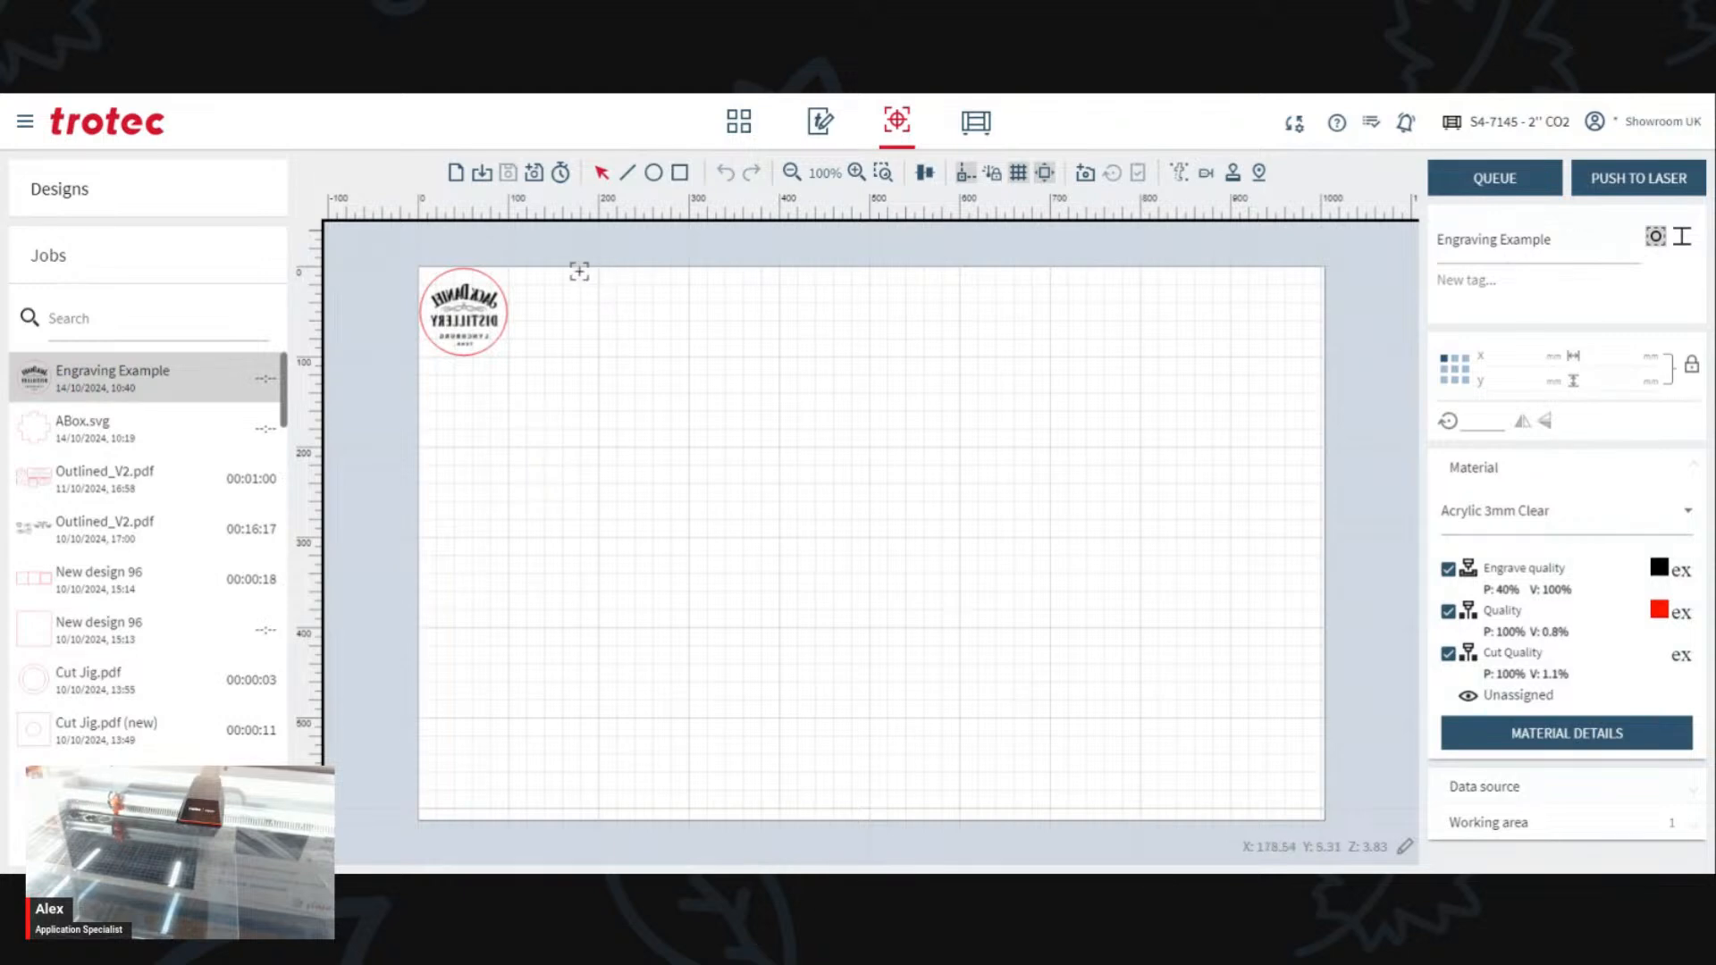
Step: Move the logo onto the laser head's position on the plate
mouse_move(492, 319)
left_mouse_down()
mouse_move(545, 386)
mouse_move(673, 336)
left_mouse_up()
left_click(796, 309)
scroll(627, 229, "up", 2)
scroll(626, 228, "up", 4)
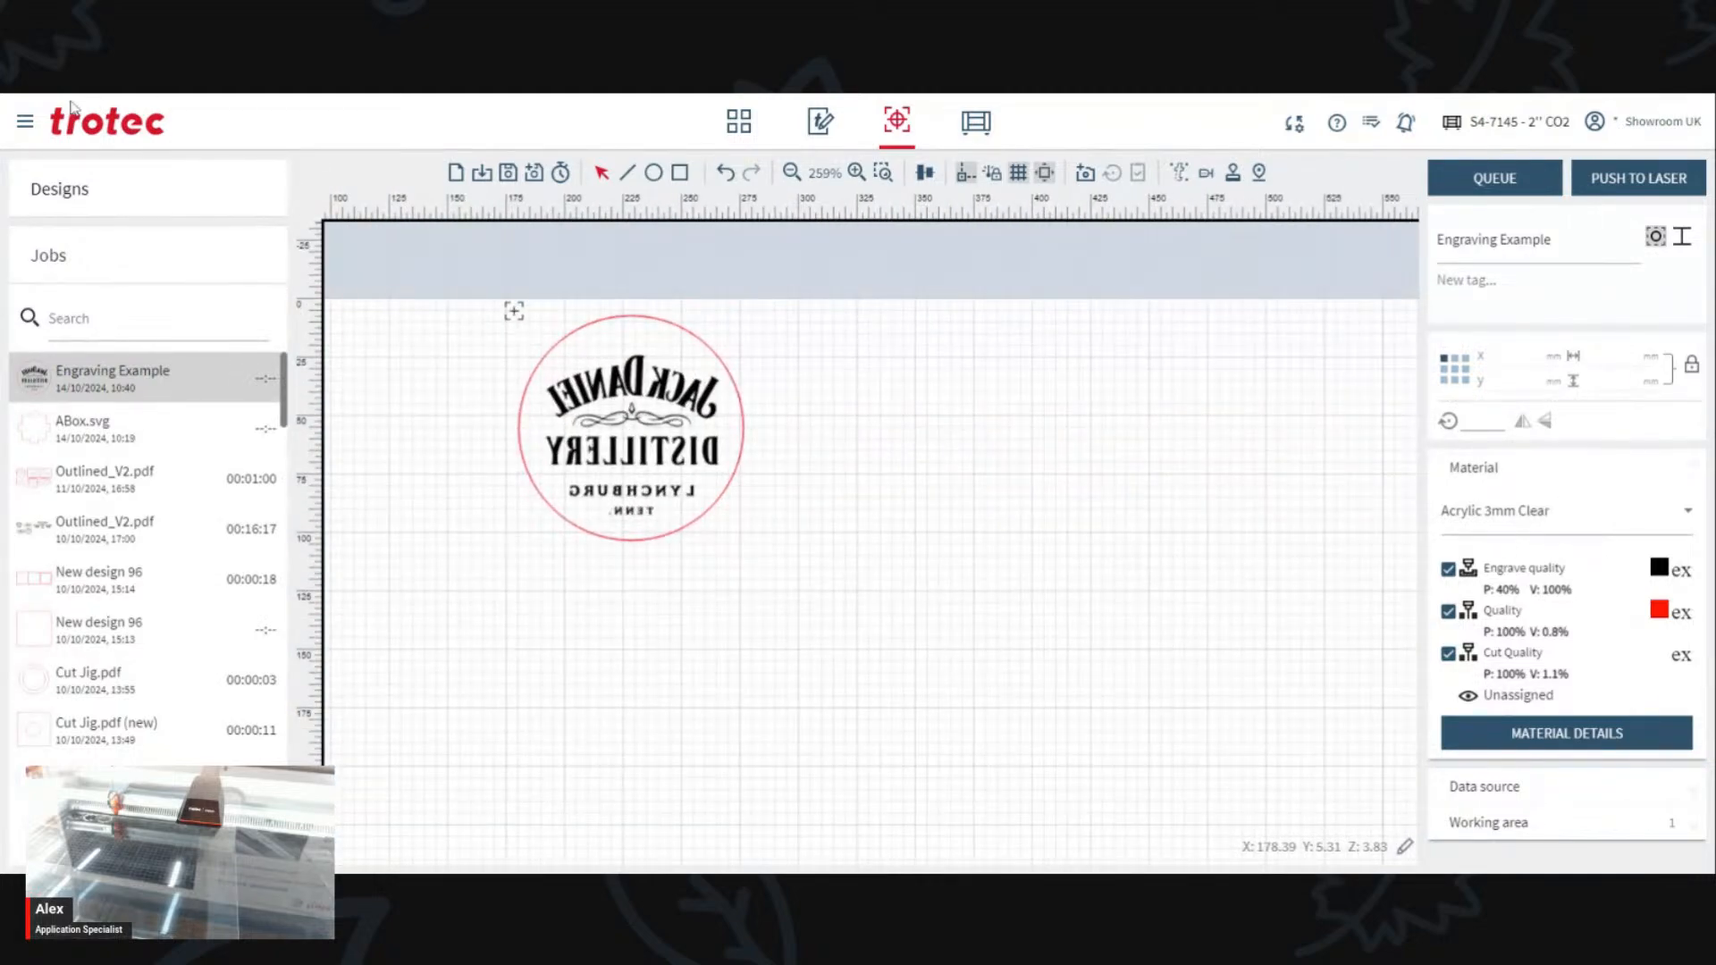
Step: Go to Settings, saving the Engraving Example job changes when prompted
left_click(24, 120)
left_click(74, 527)
left_click(1008, 508)
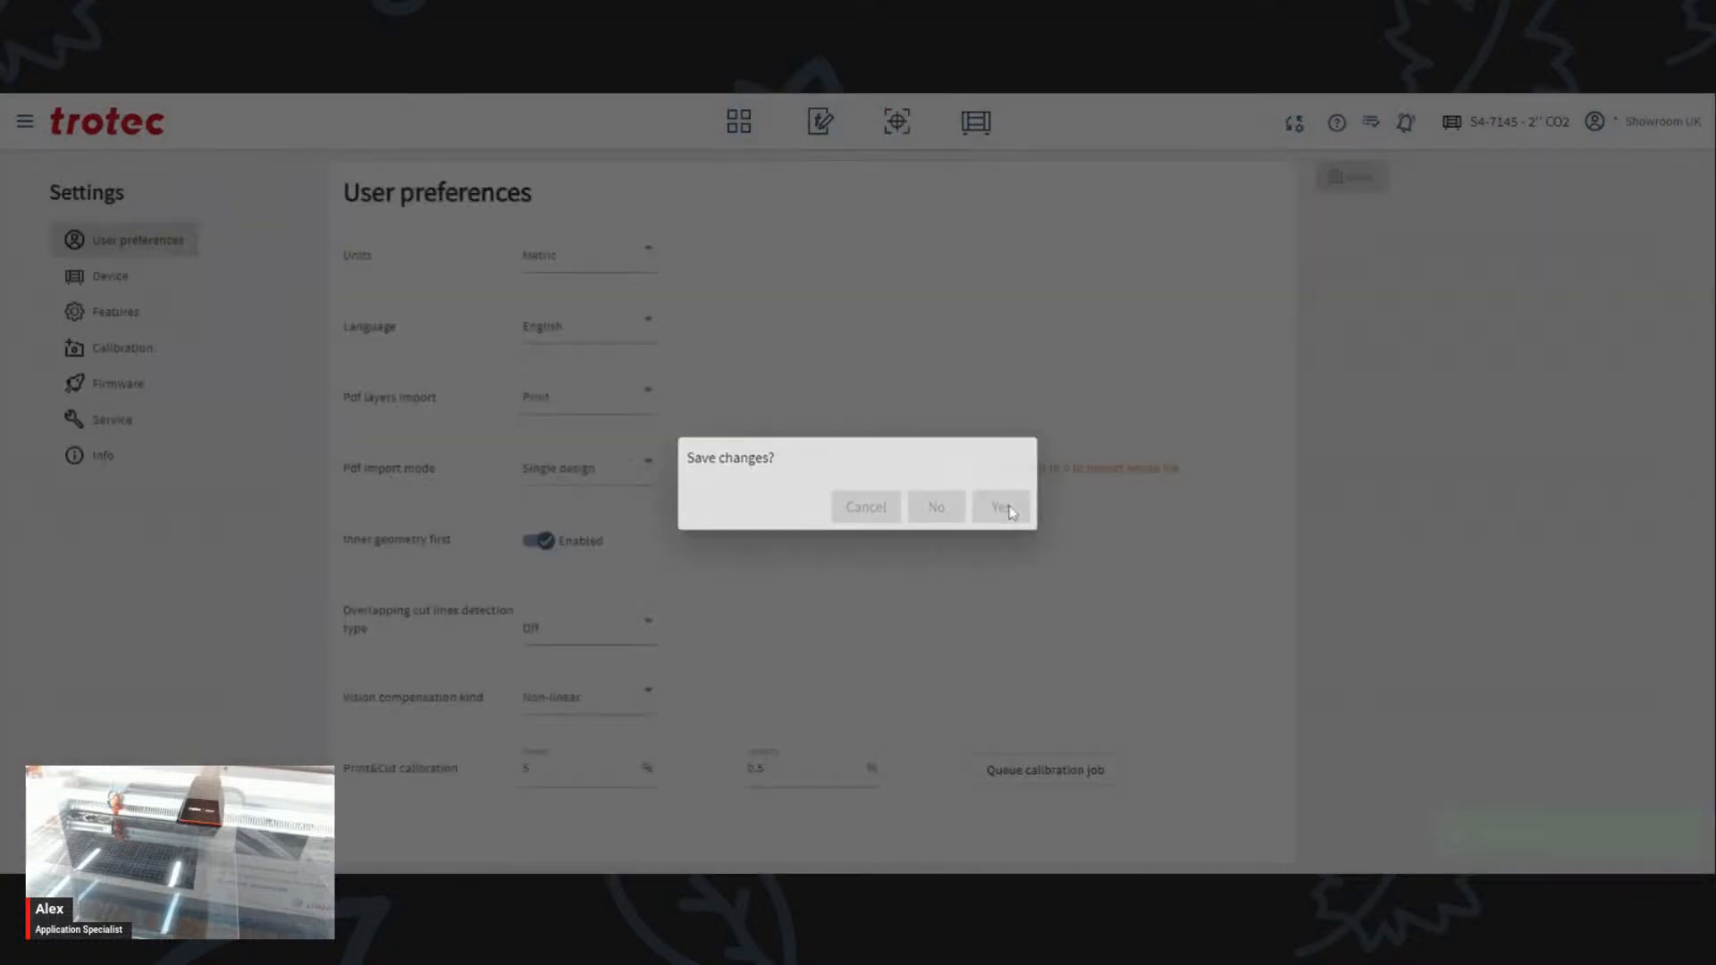
left_click(22, 122)
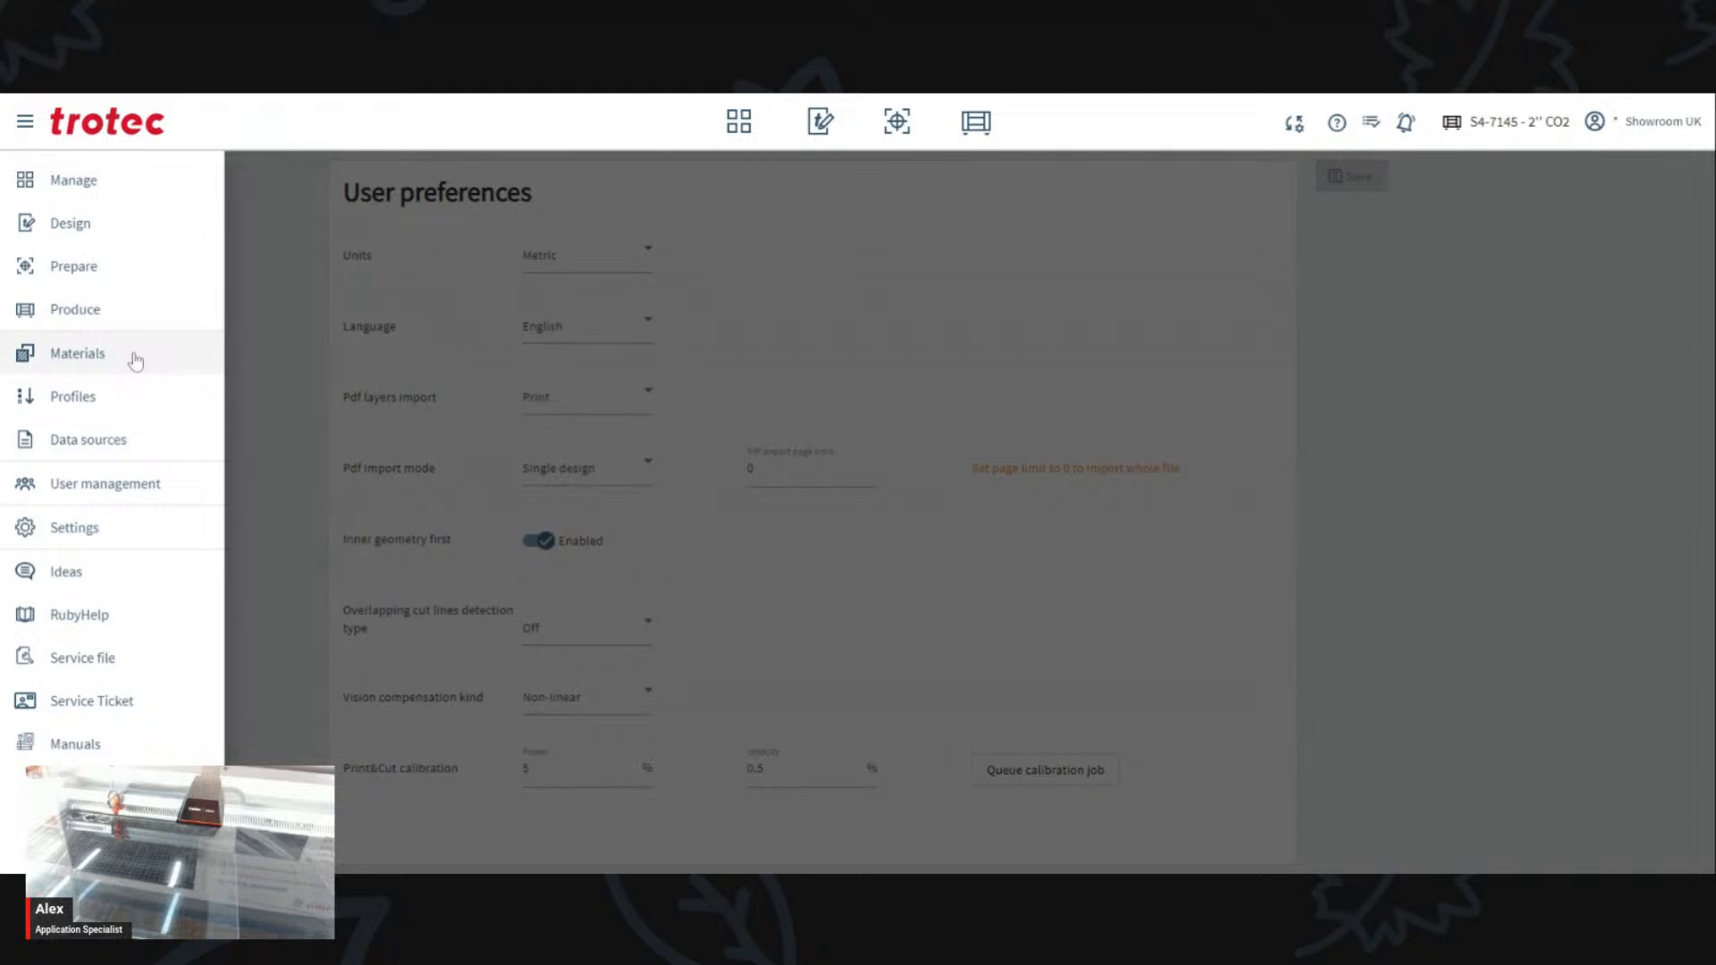
Step: In Materials, set Acrylic 3mm Clear's Engrave quality power to 20%, keeping 500 DPI
left_click(135, 361)
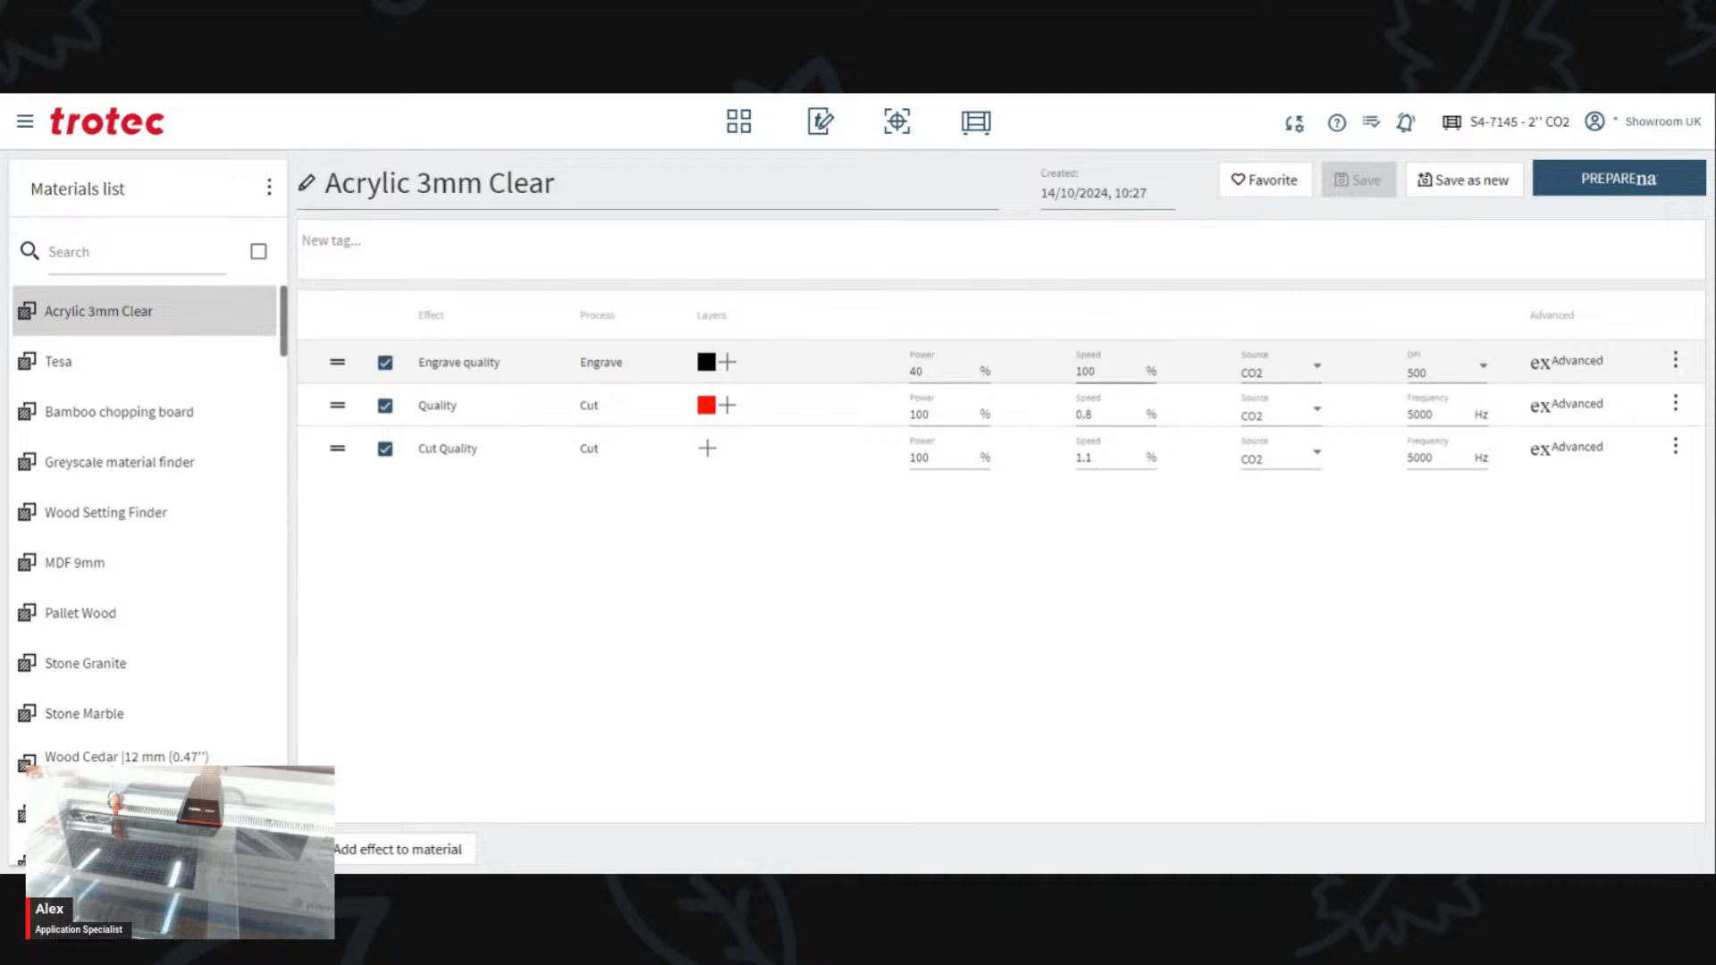
double_click(905, 373)
double_click(905, 373)
left_click(1434, 373)
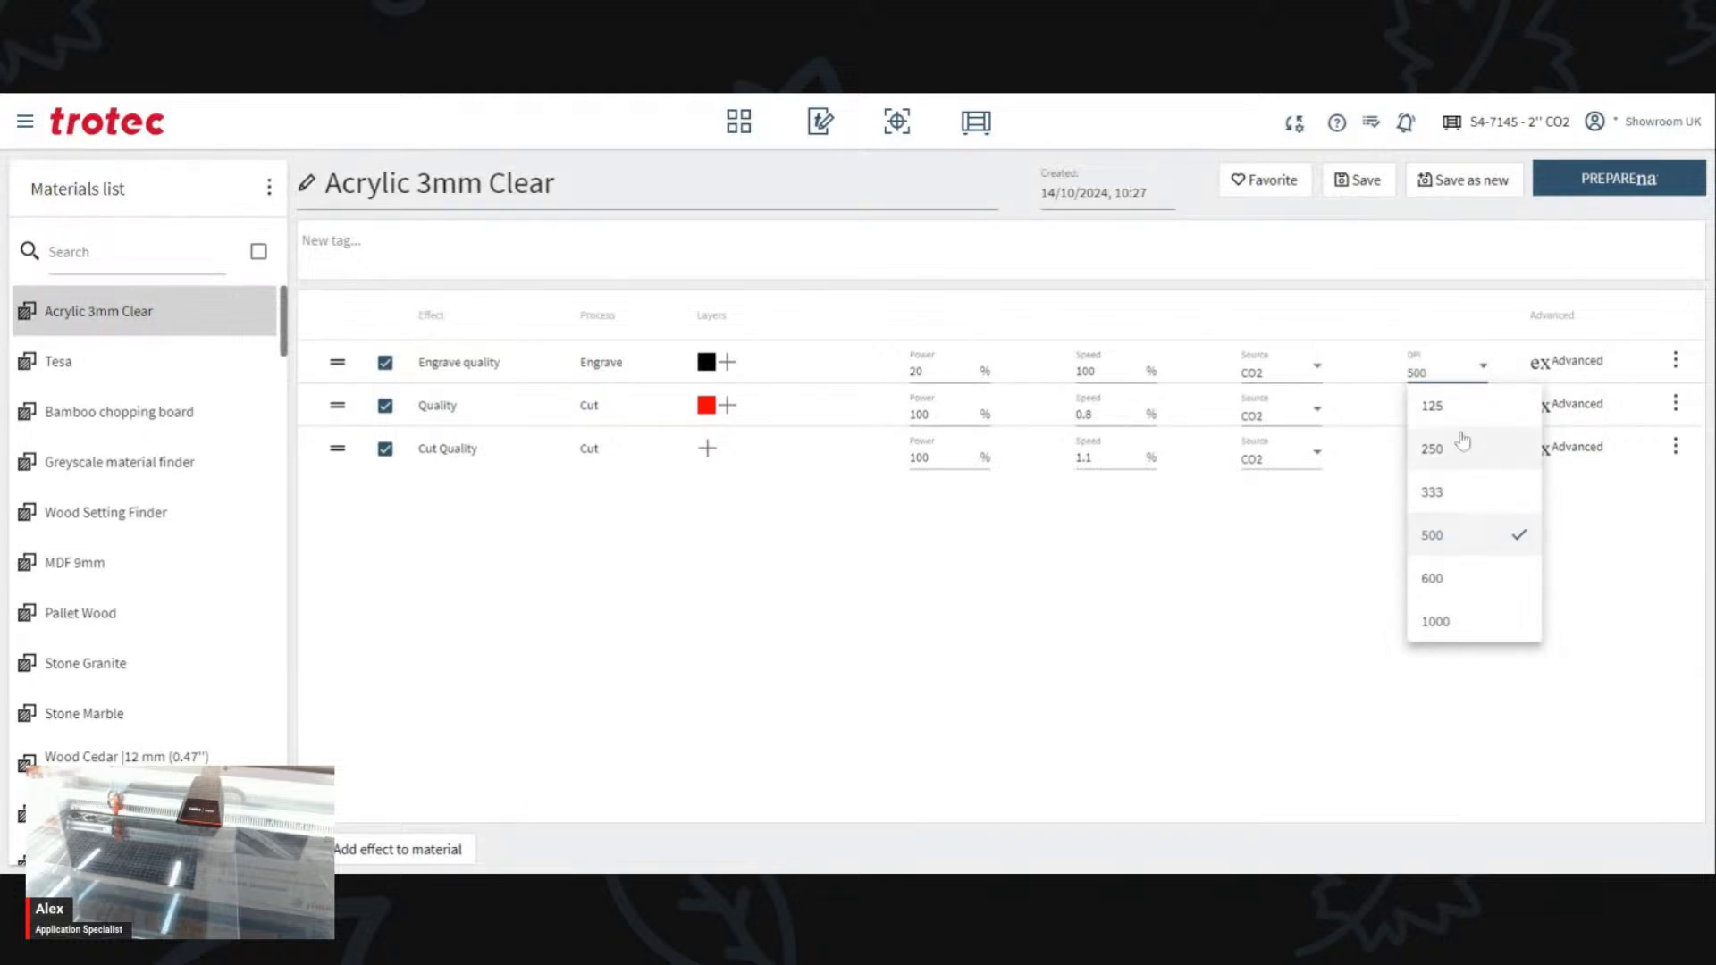
left_click(1388, 556)
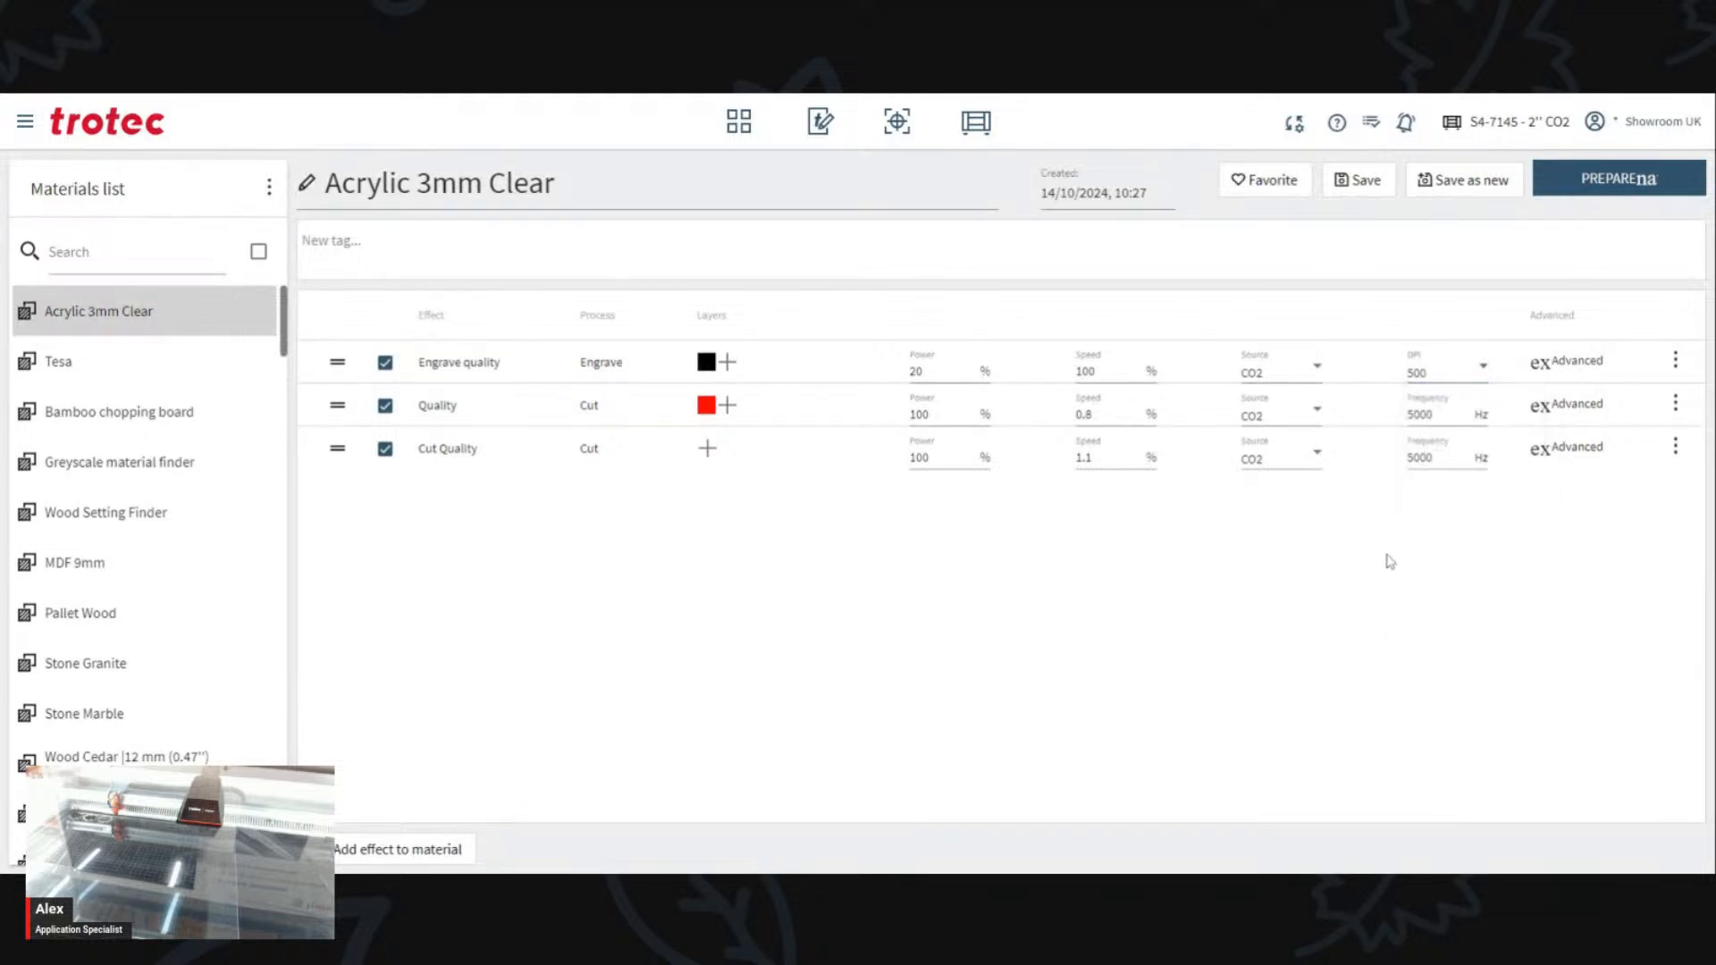
Step: Review the engrave advanced options (Ordered dithering, Standard mode, High quality Off) and save the material
left_click(1539, 366)
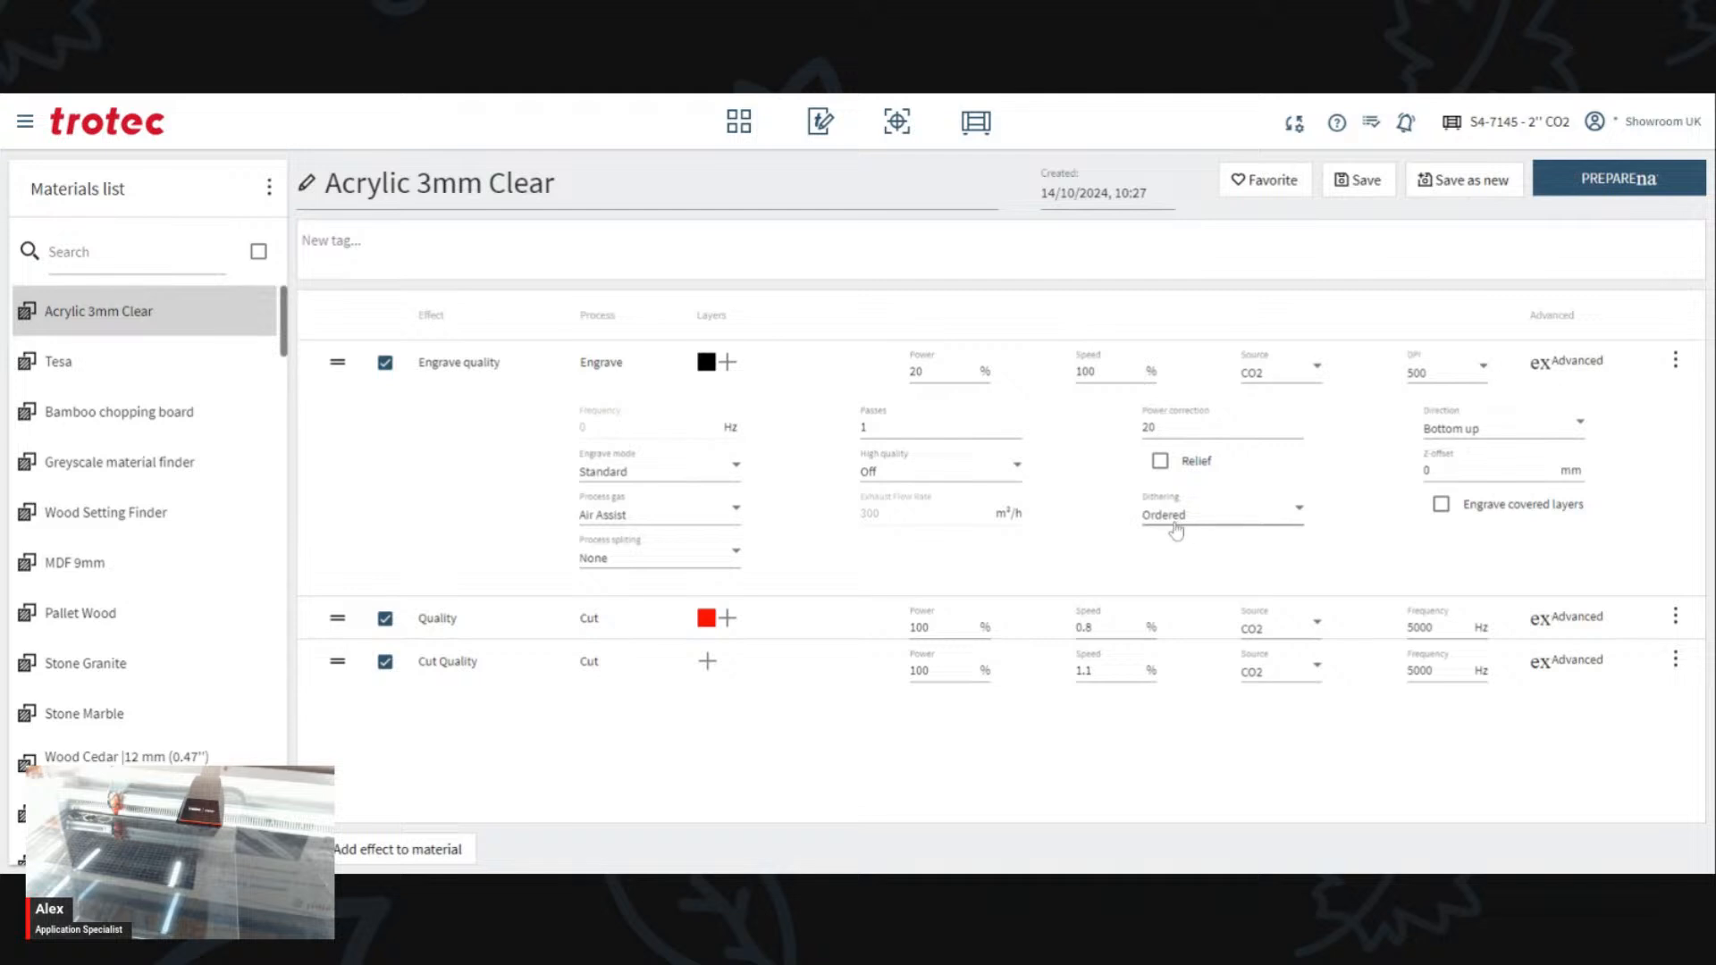
left_click(1180, 527)
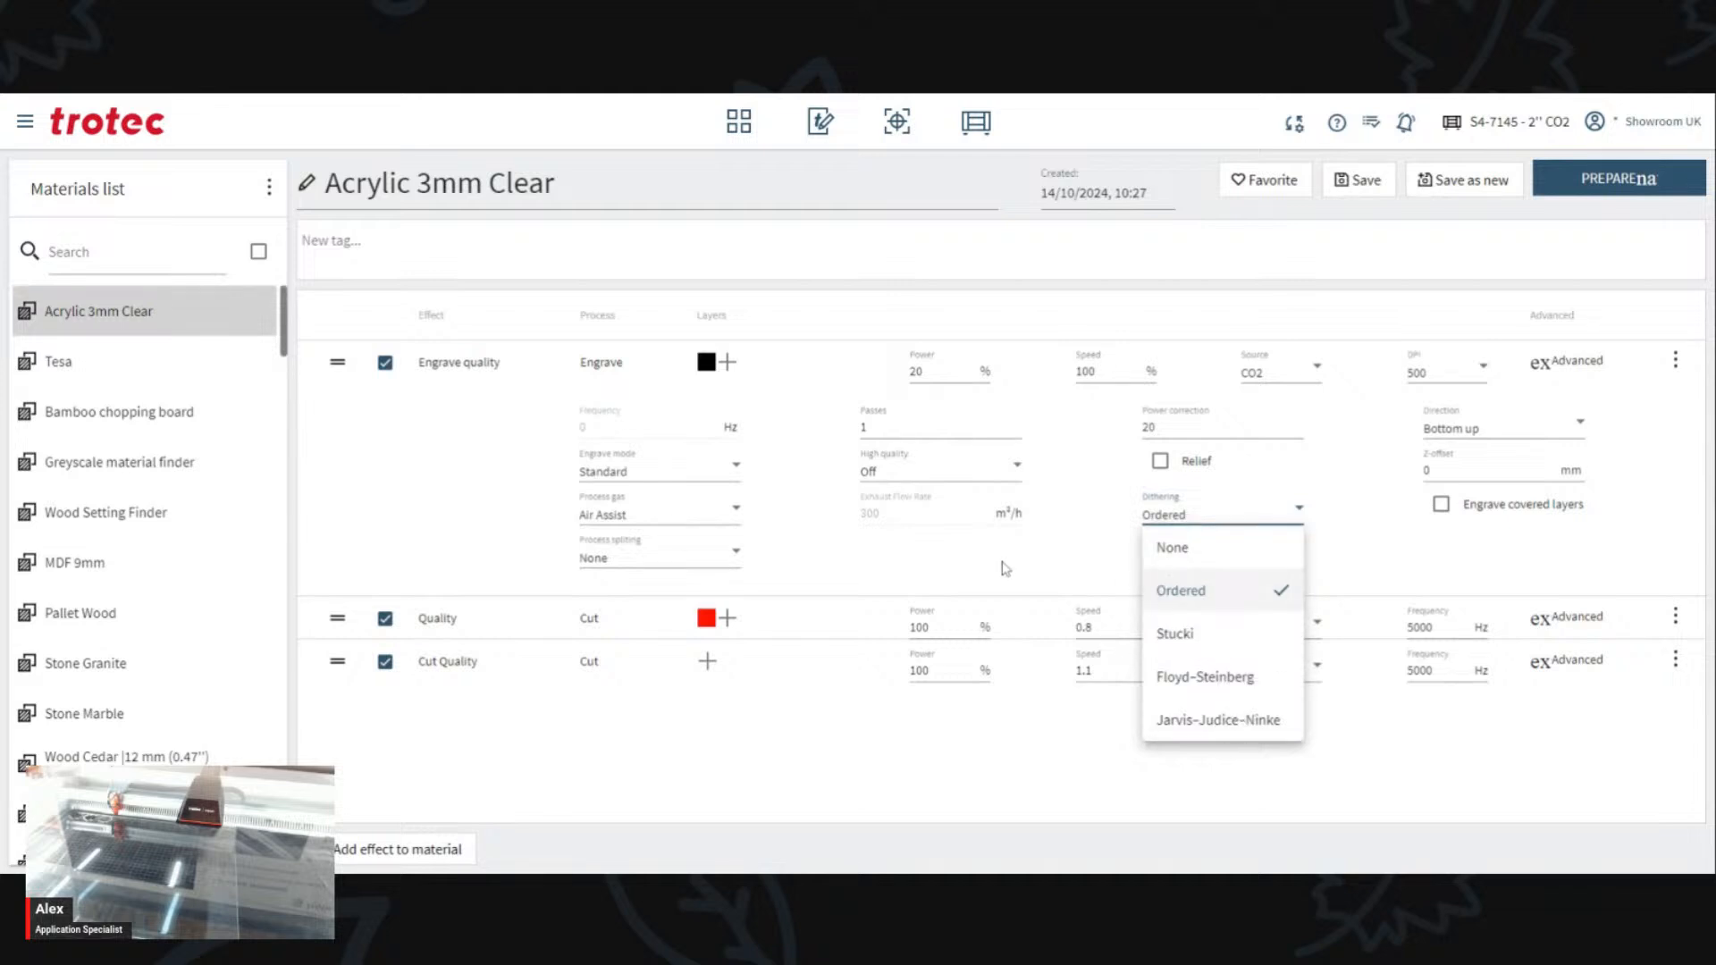
left_click(1003, 569)
left_click(642, 468)
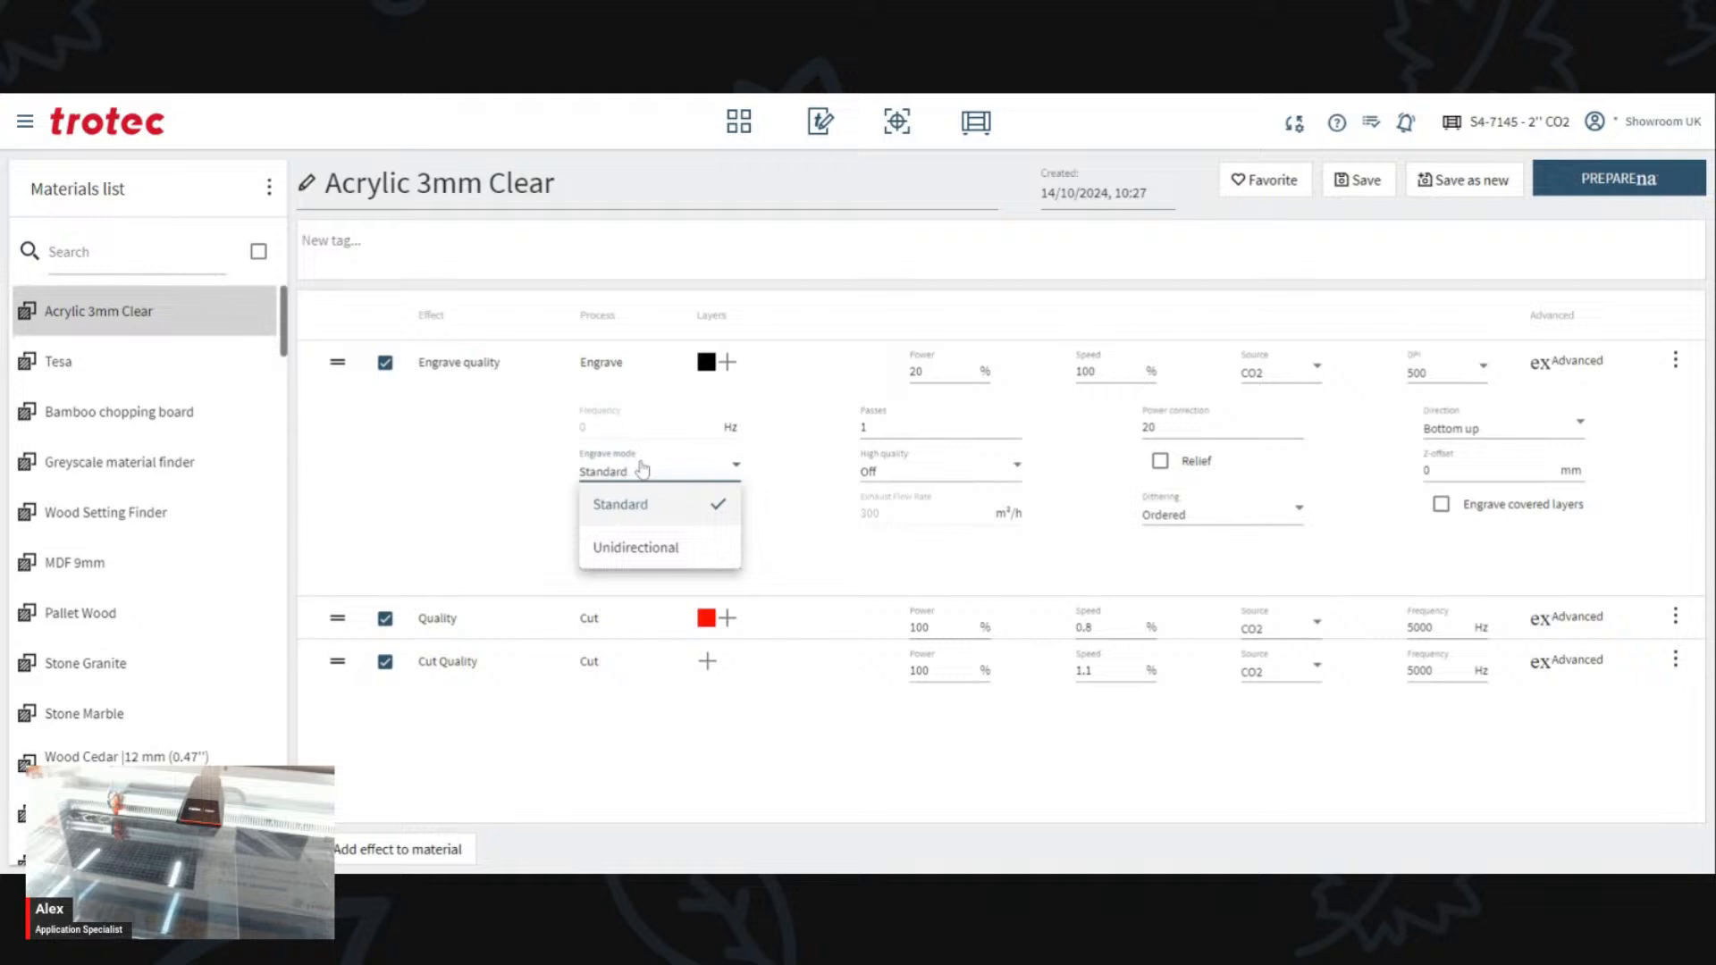
left_click(929, 491)
left_click(931, 481)
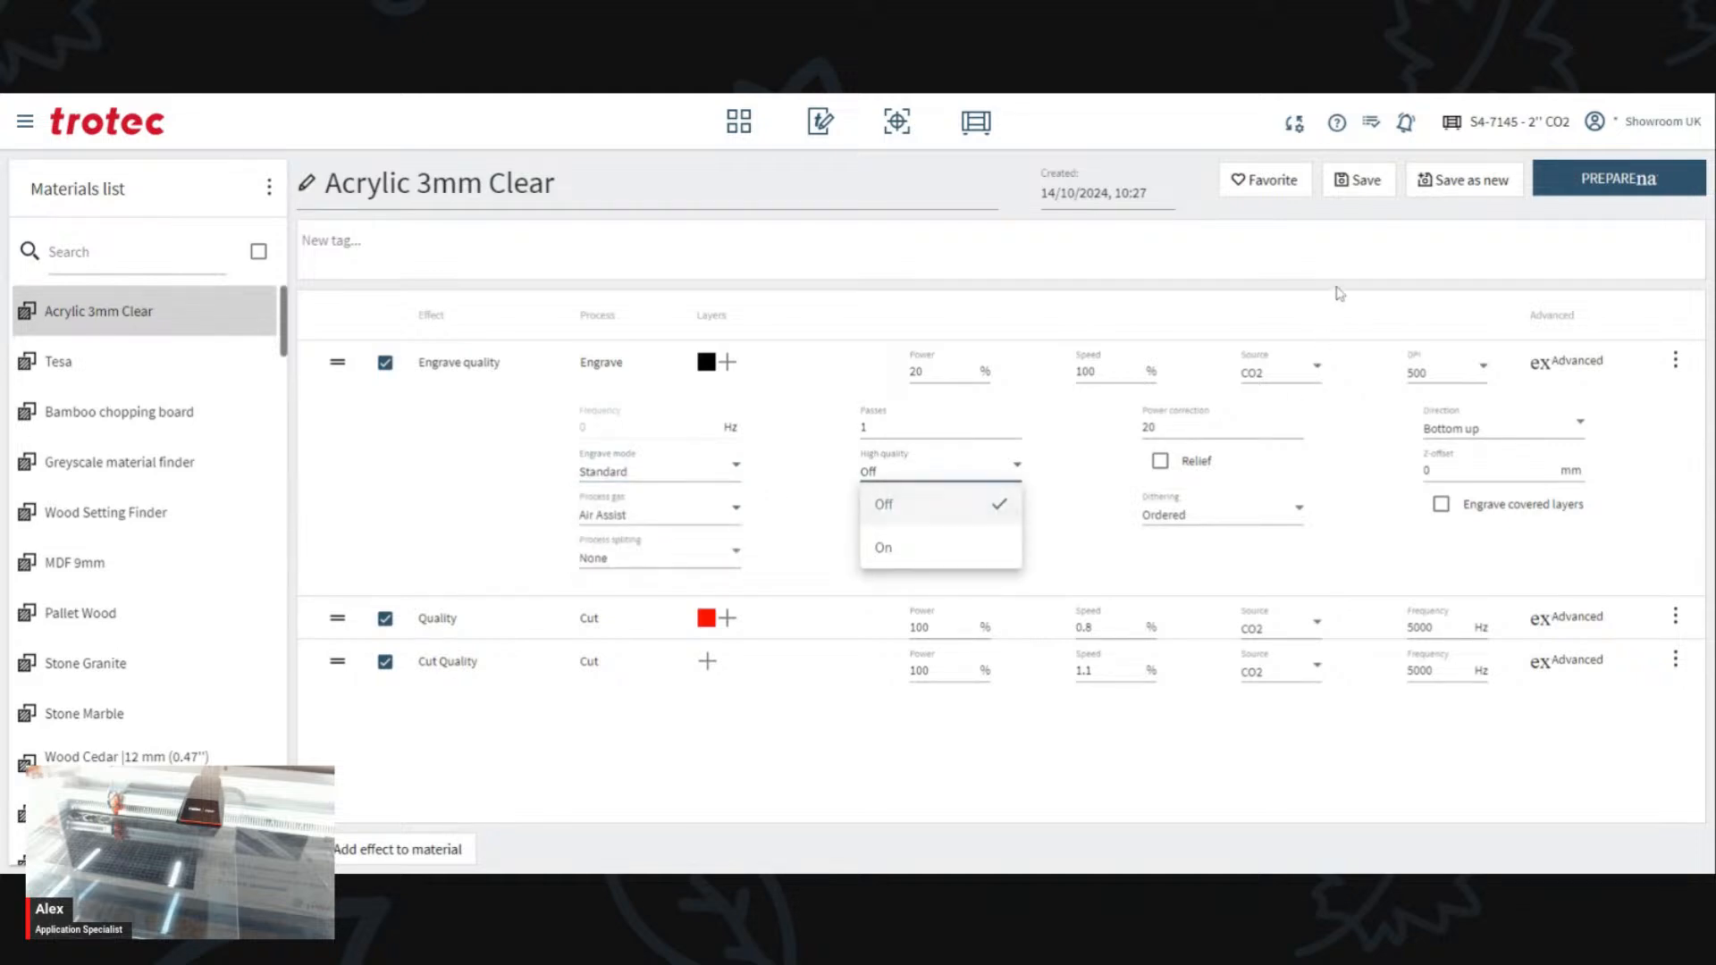
left_click(1358, 180)
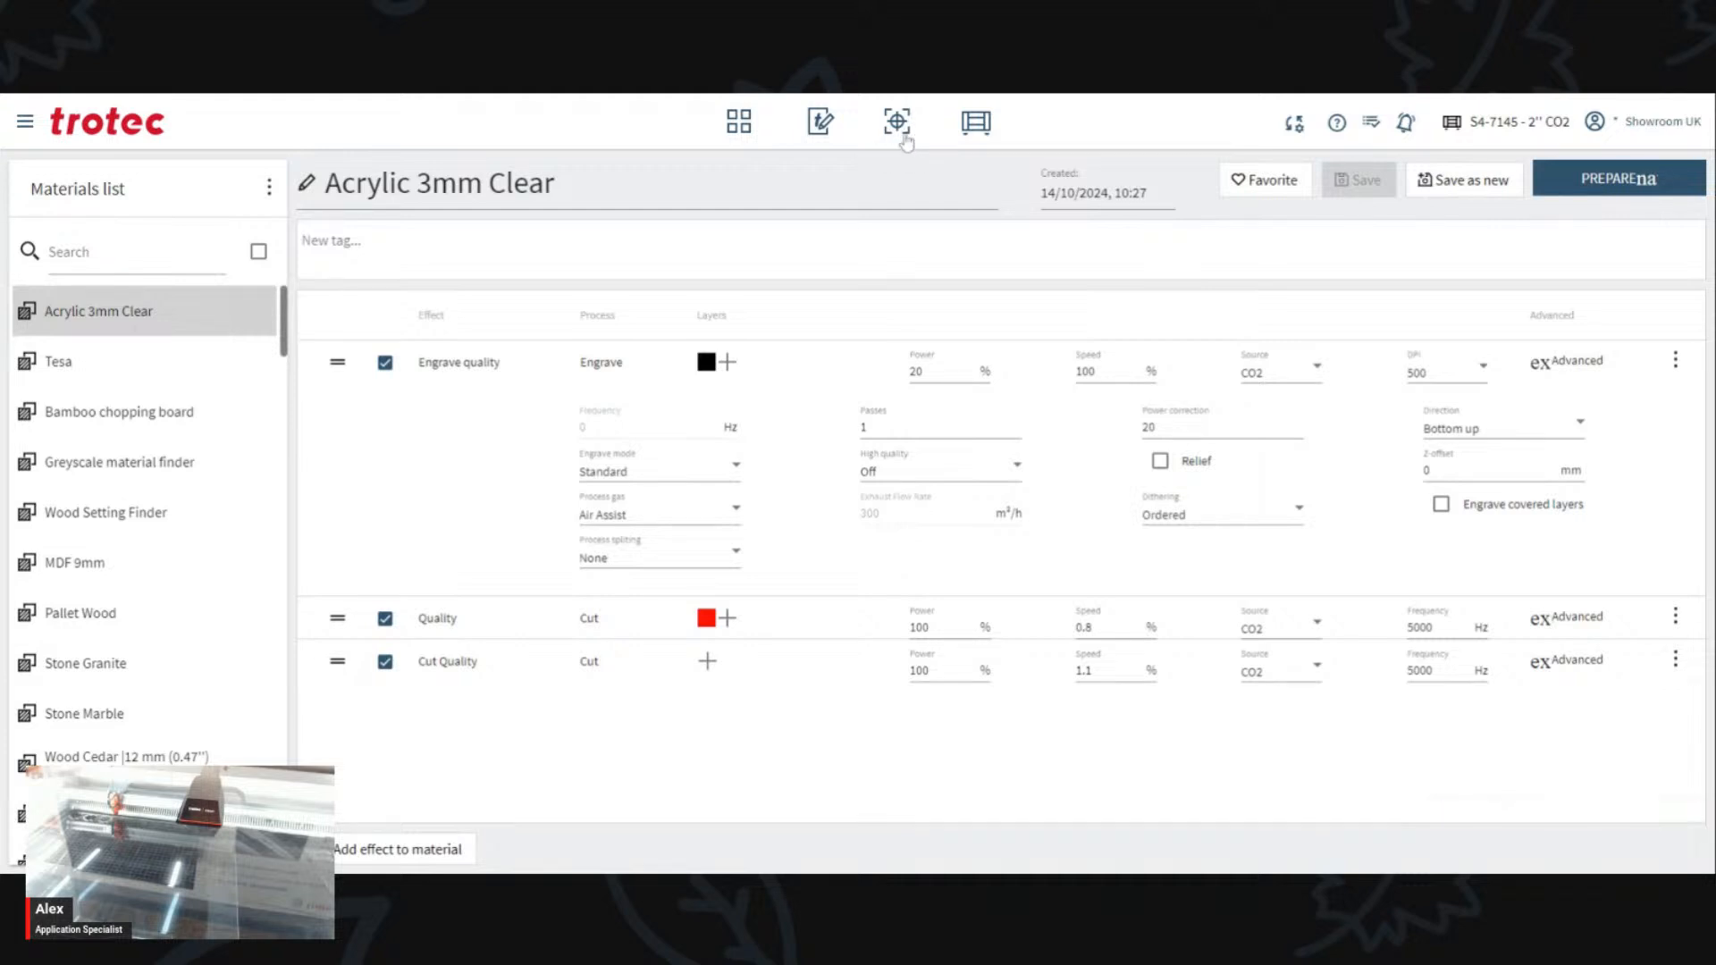
Step: In Prepare, reselect Acrylic 3mm Clear for Engraving Example and push it to the laser
left_click(896, 121)
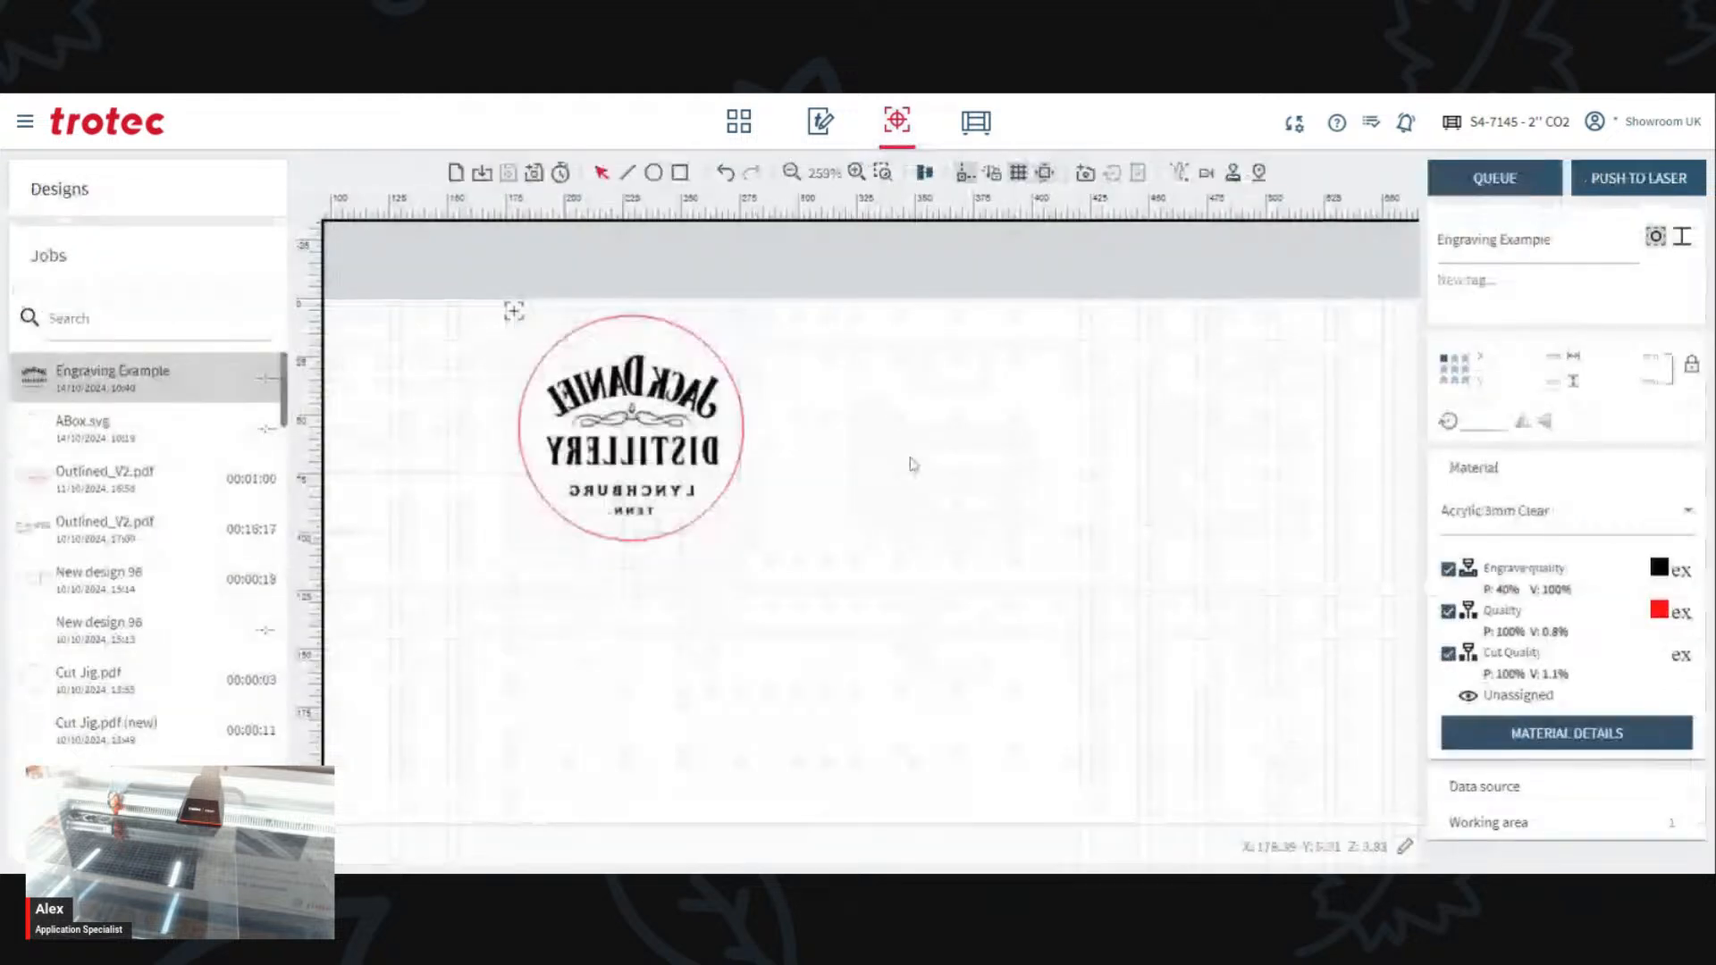
left_click(1532, 522)
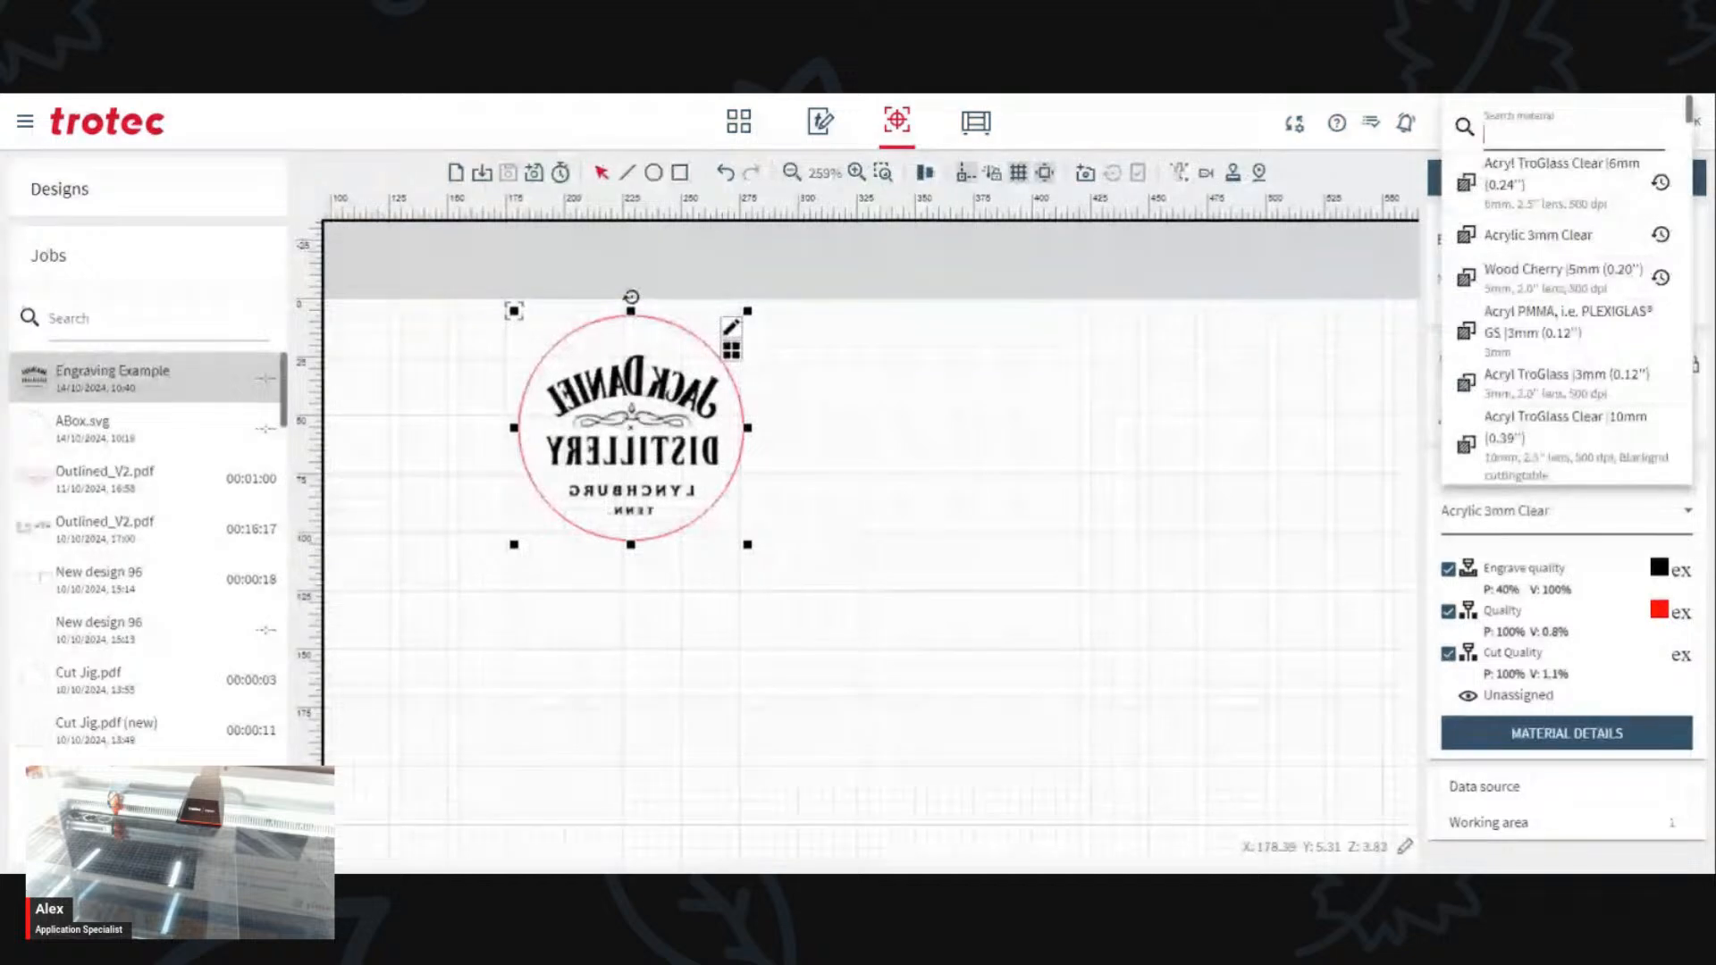
left_click(1565, 236)
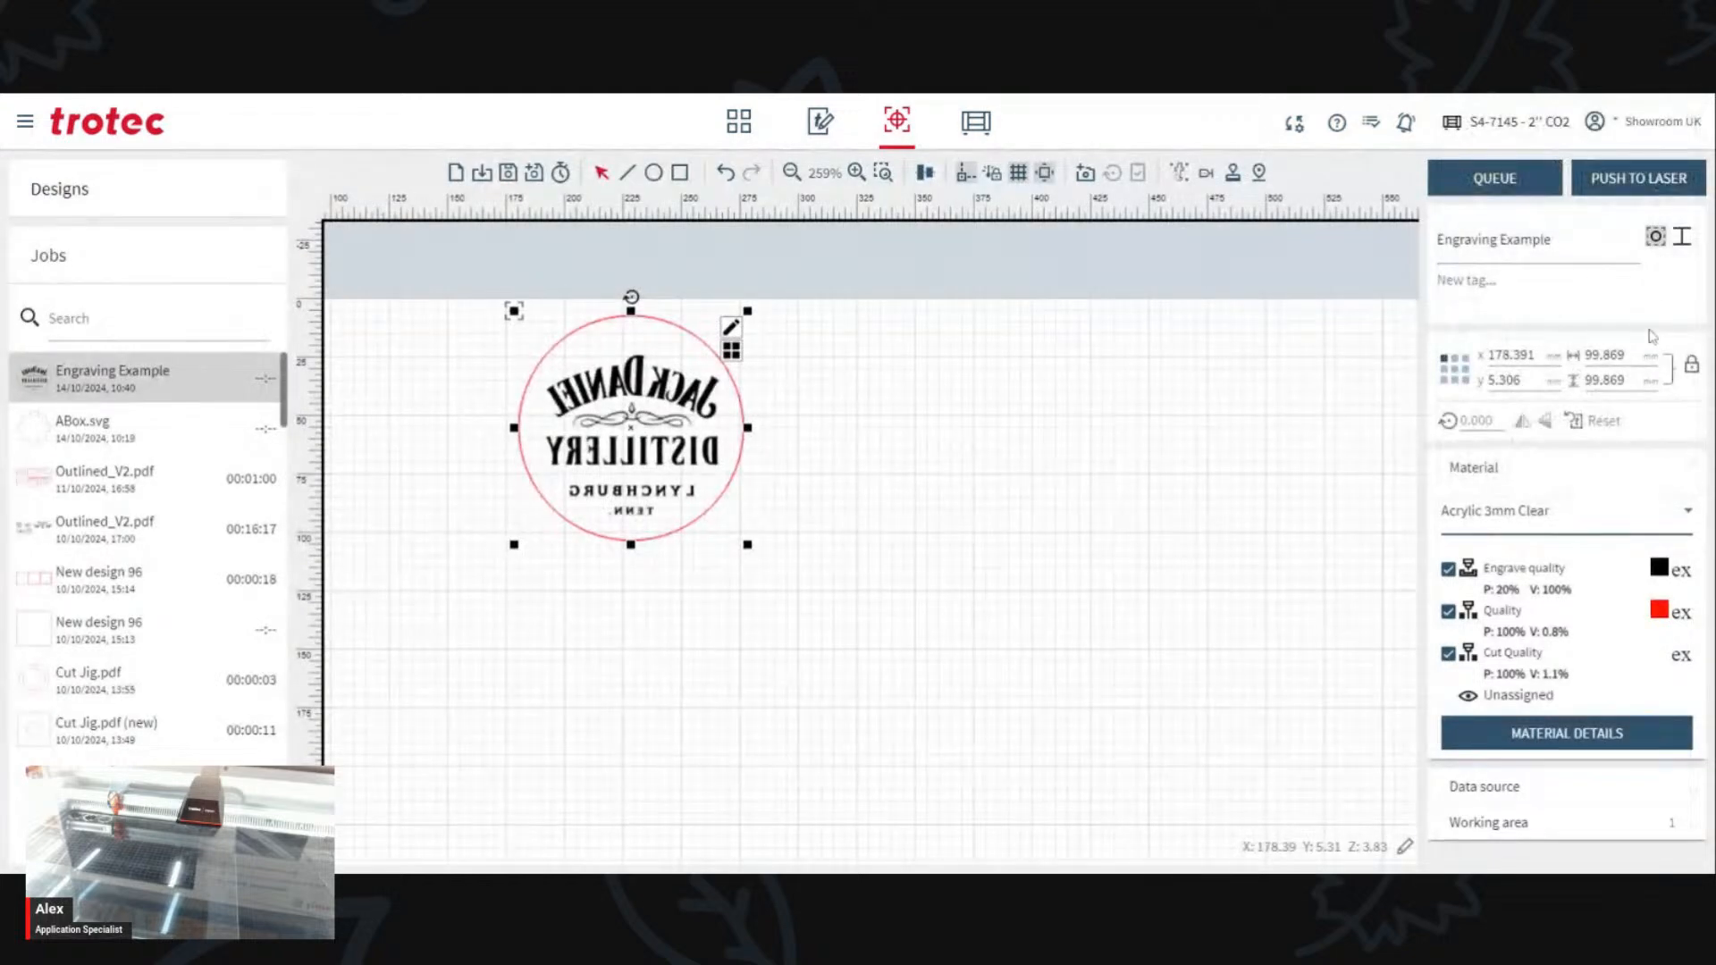
left_click(1653, 181)
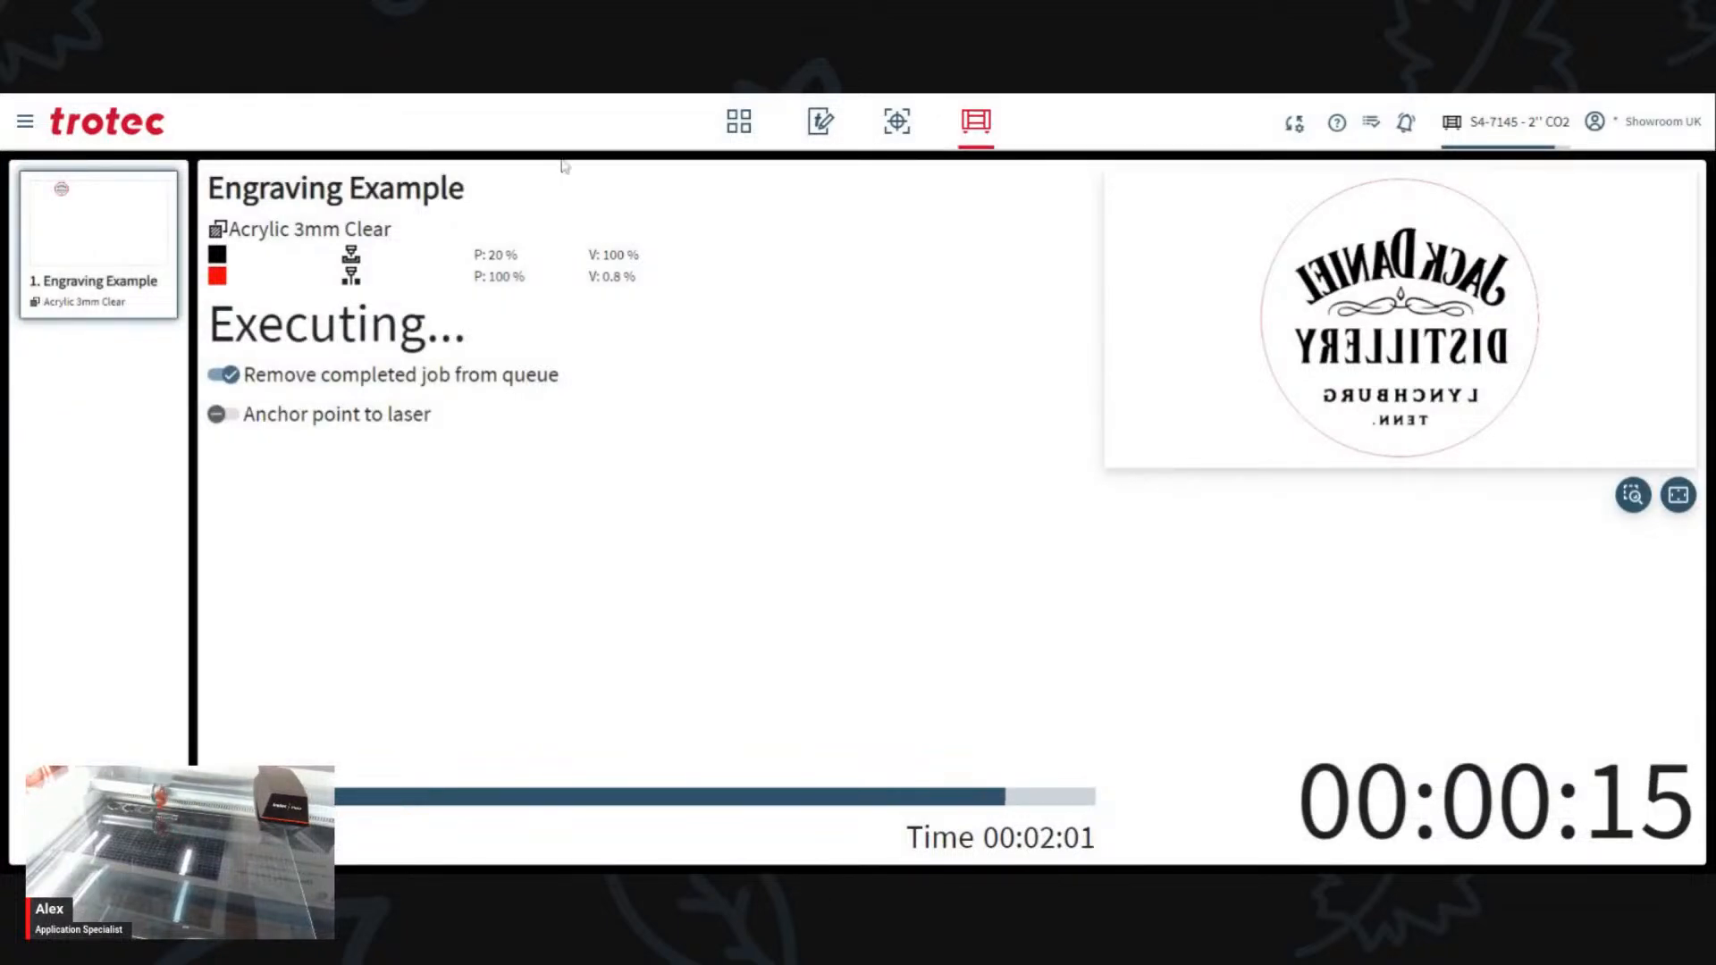
Step: After the engraving runs, return to the Manage dashboard's Designs list
left_click(741, 123)
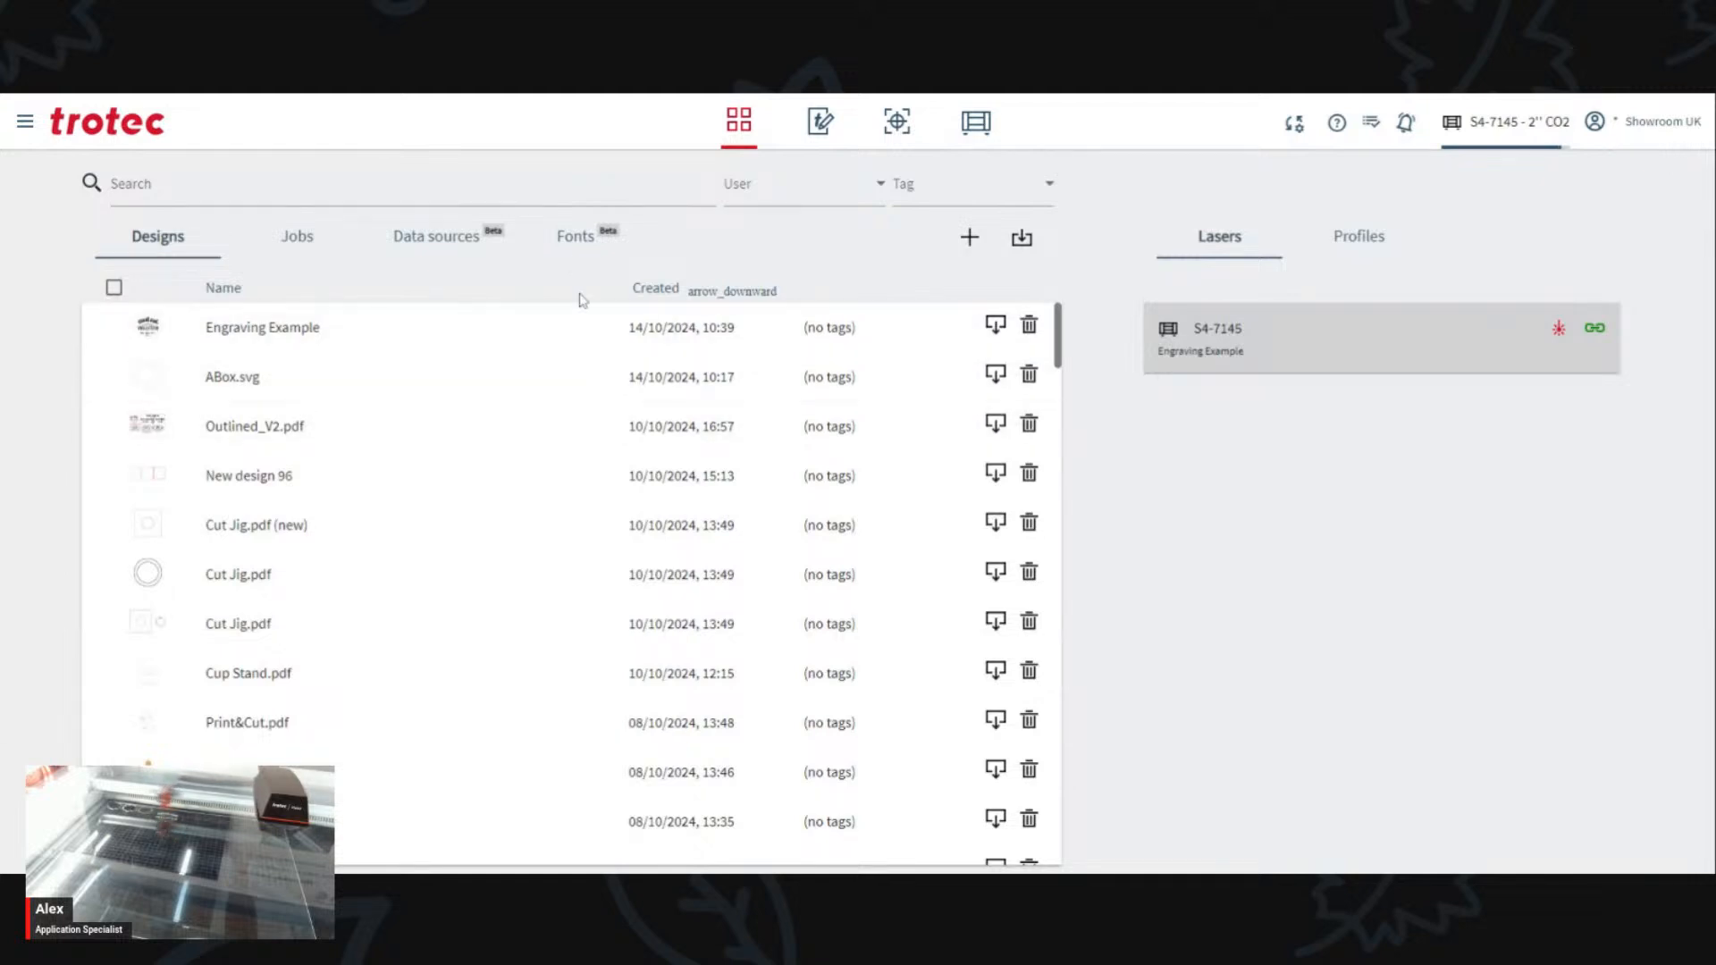
Step: Reopen the Engraving Example job in the positioning view and zoom to the logo on the plate
left_click(821, 125)
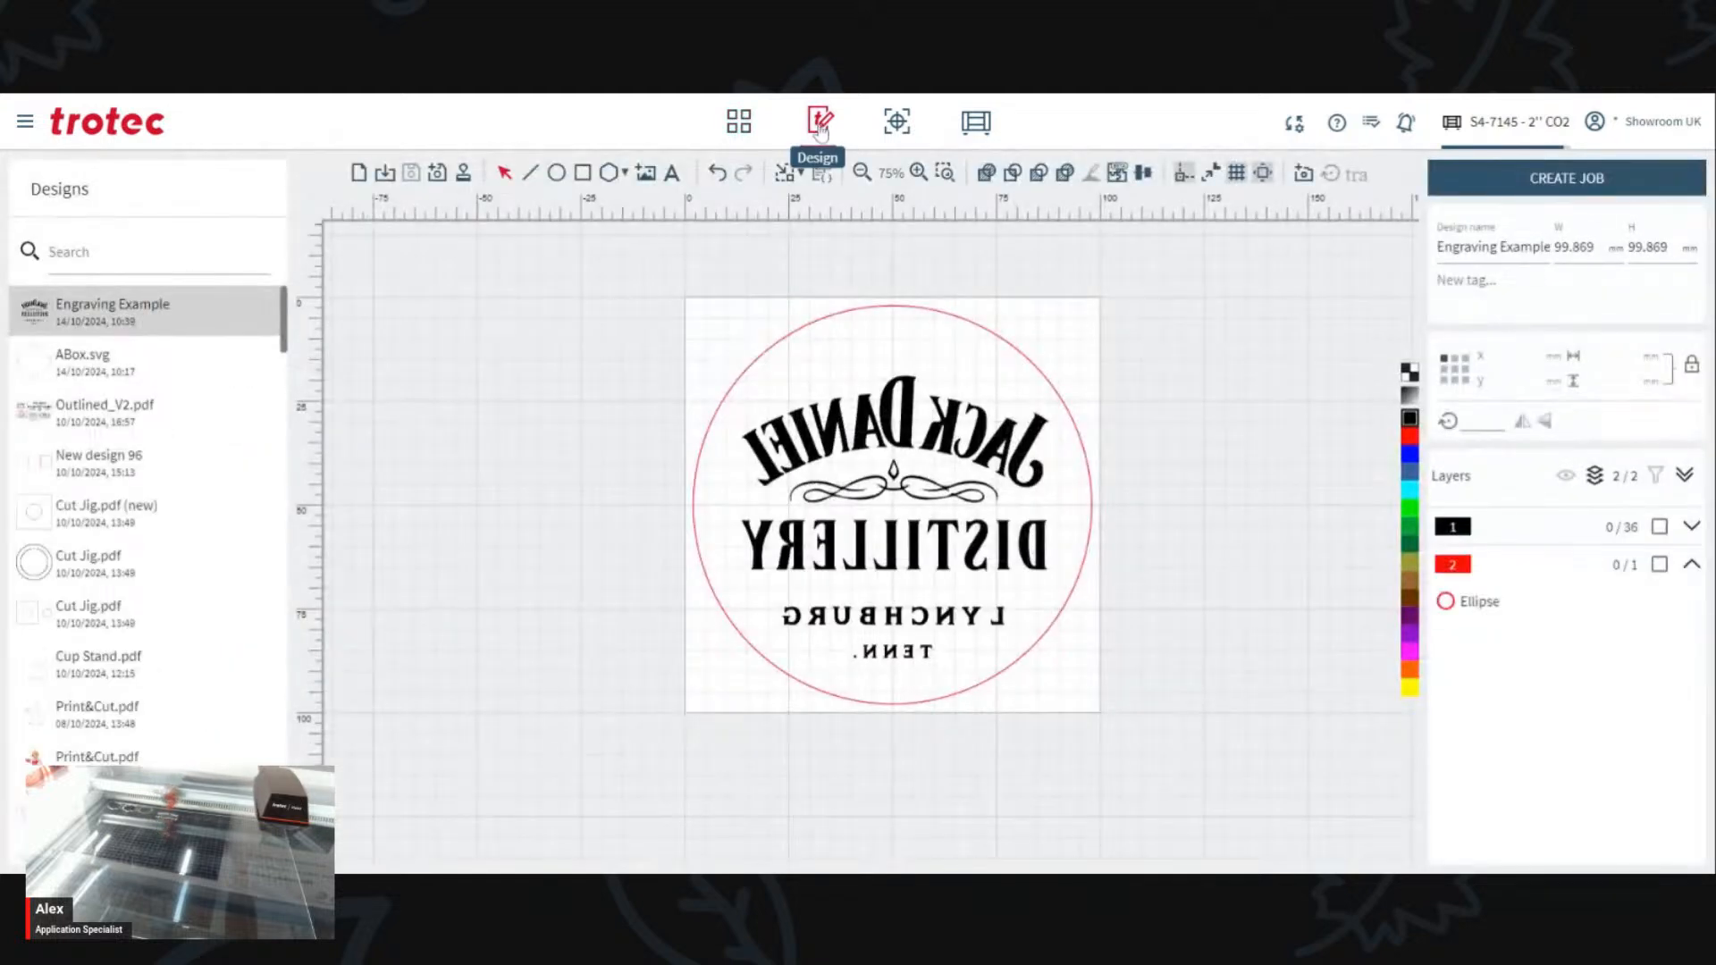
left_click(899, 125)
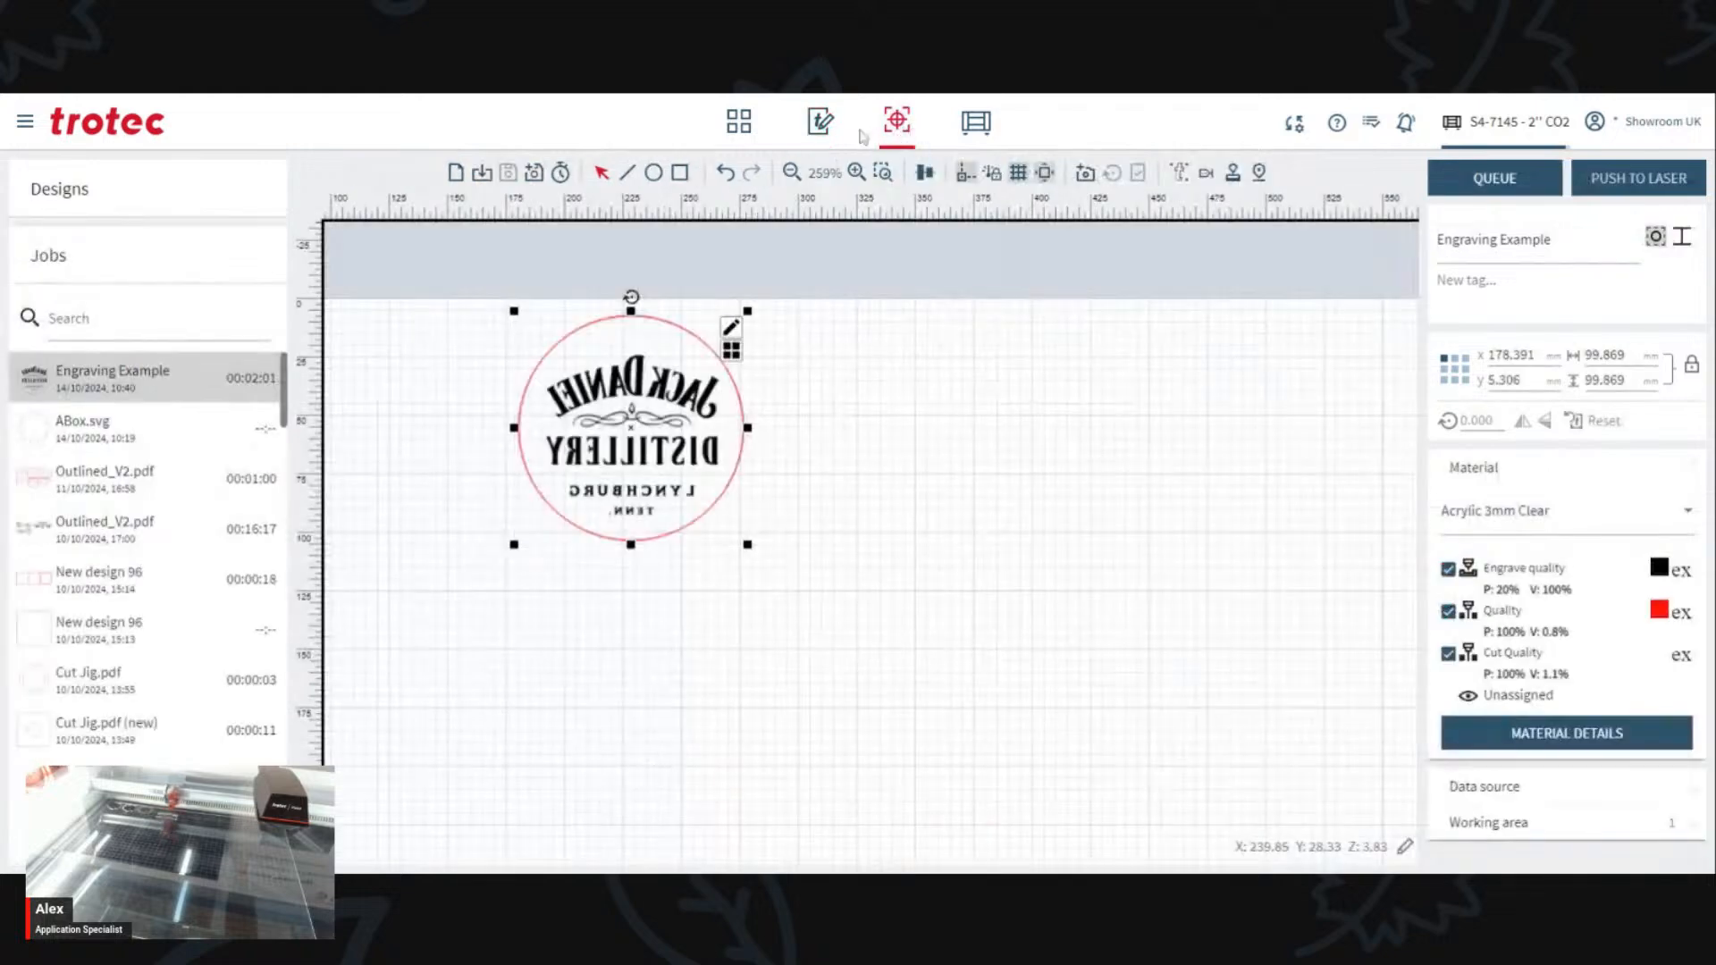
scroll(657, 344, "down", 4)
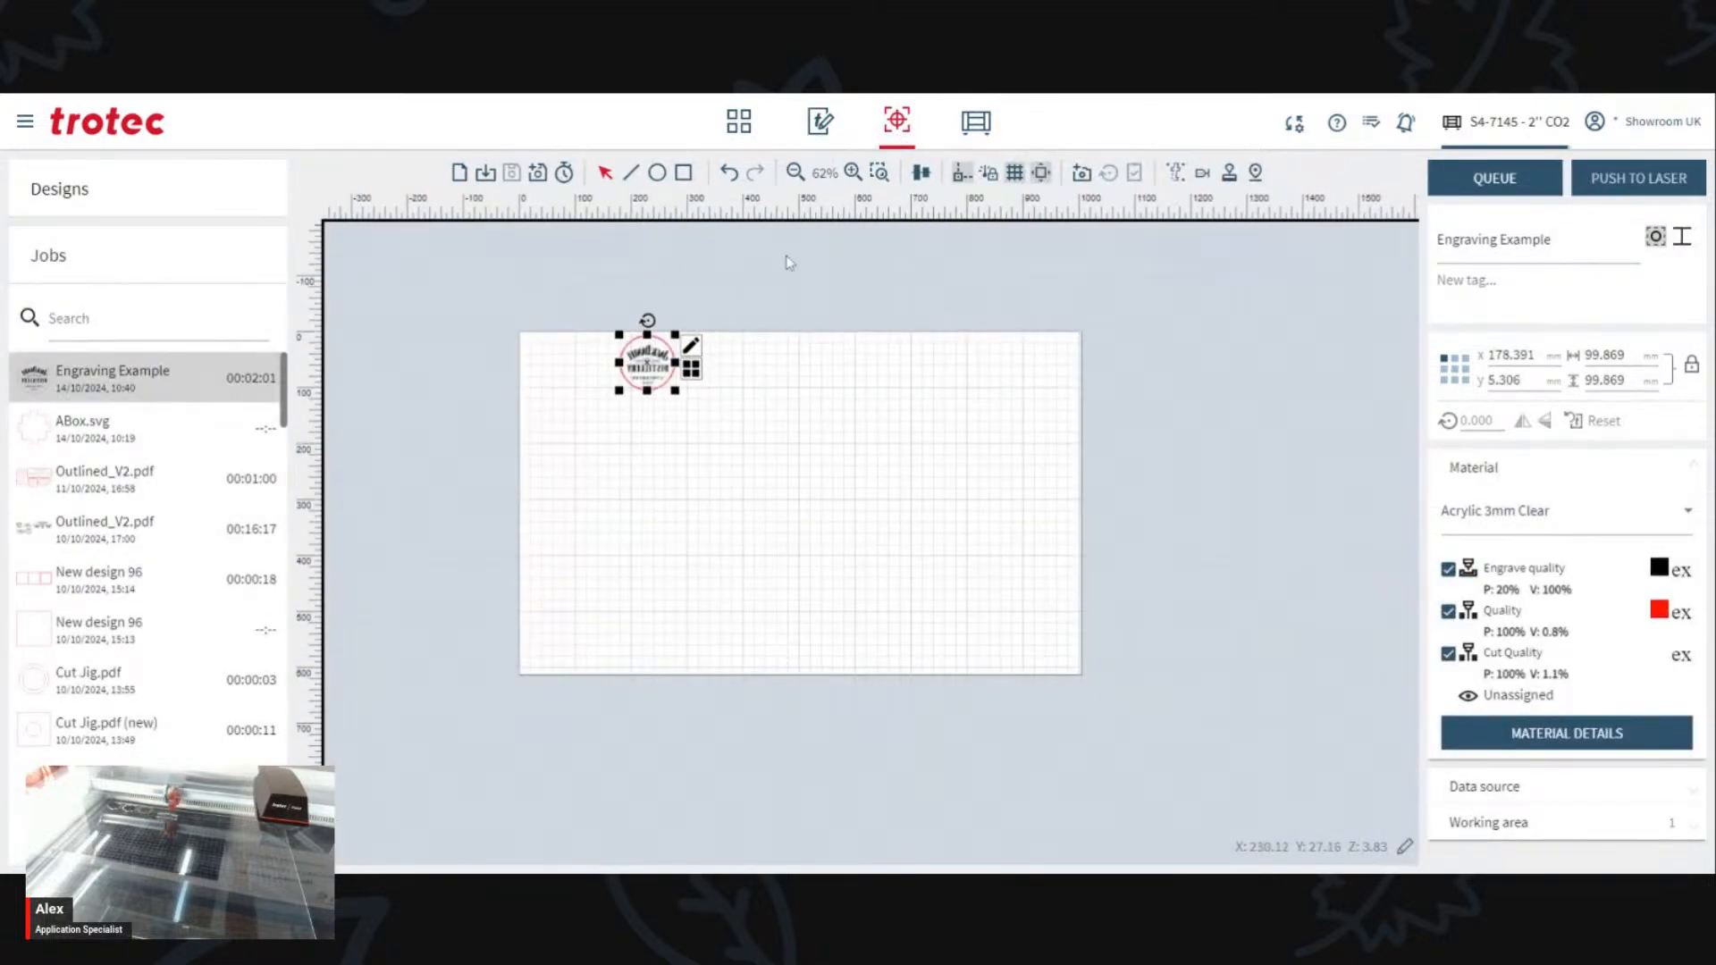
scroll(764, 541, "up", 1)
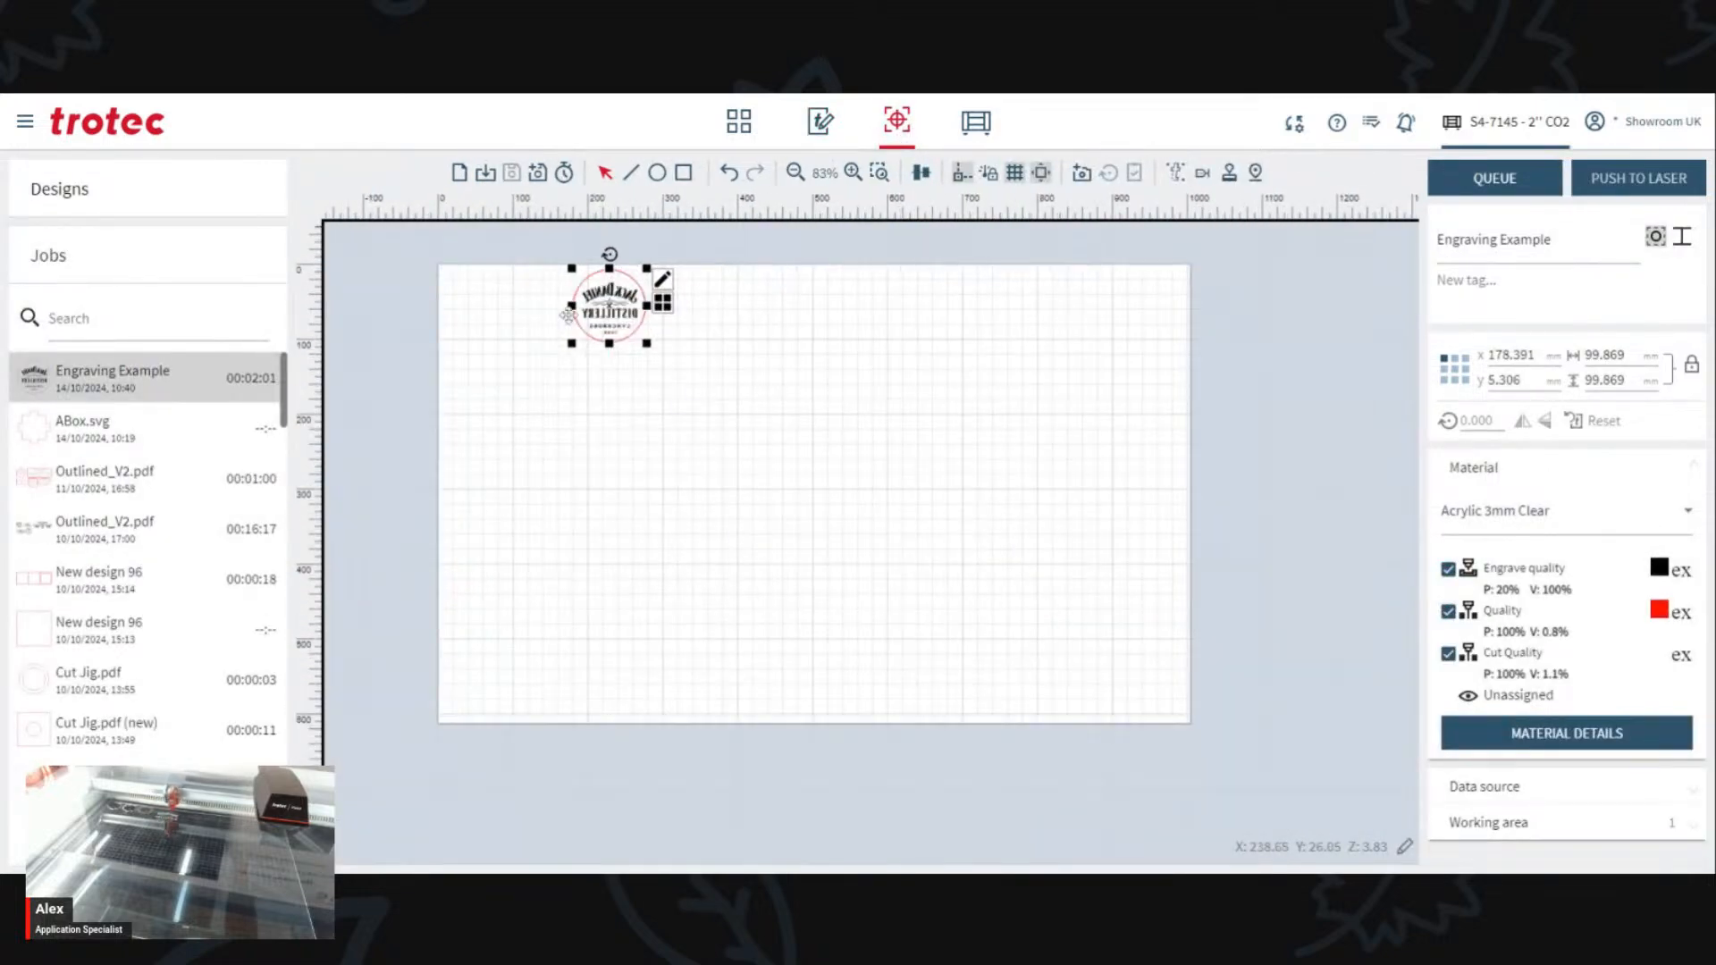
scroll(541, 256, "up", 1)
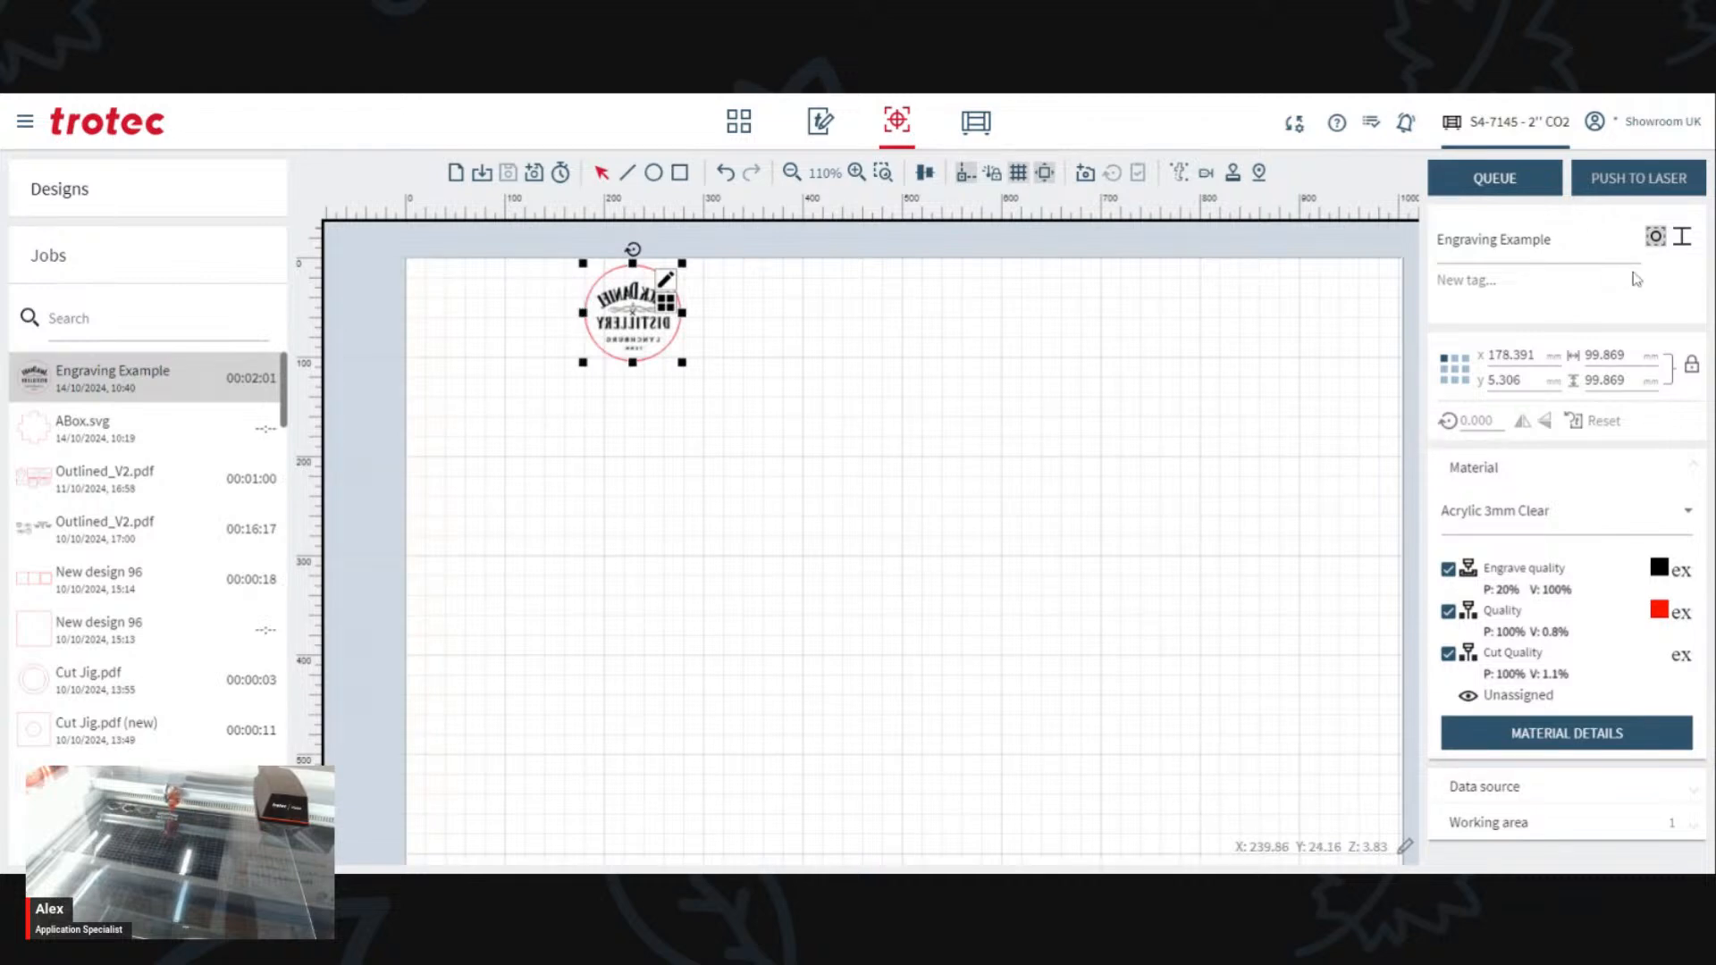
Step: Set the Engraving Example job to skip overlapping cutlines, then head back to the design editor
left_click(1683, 243)
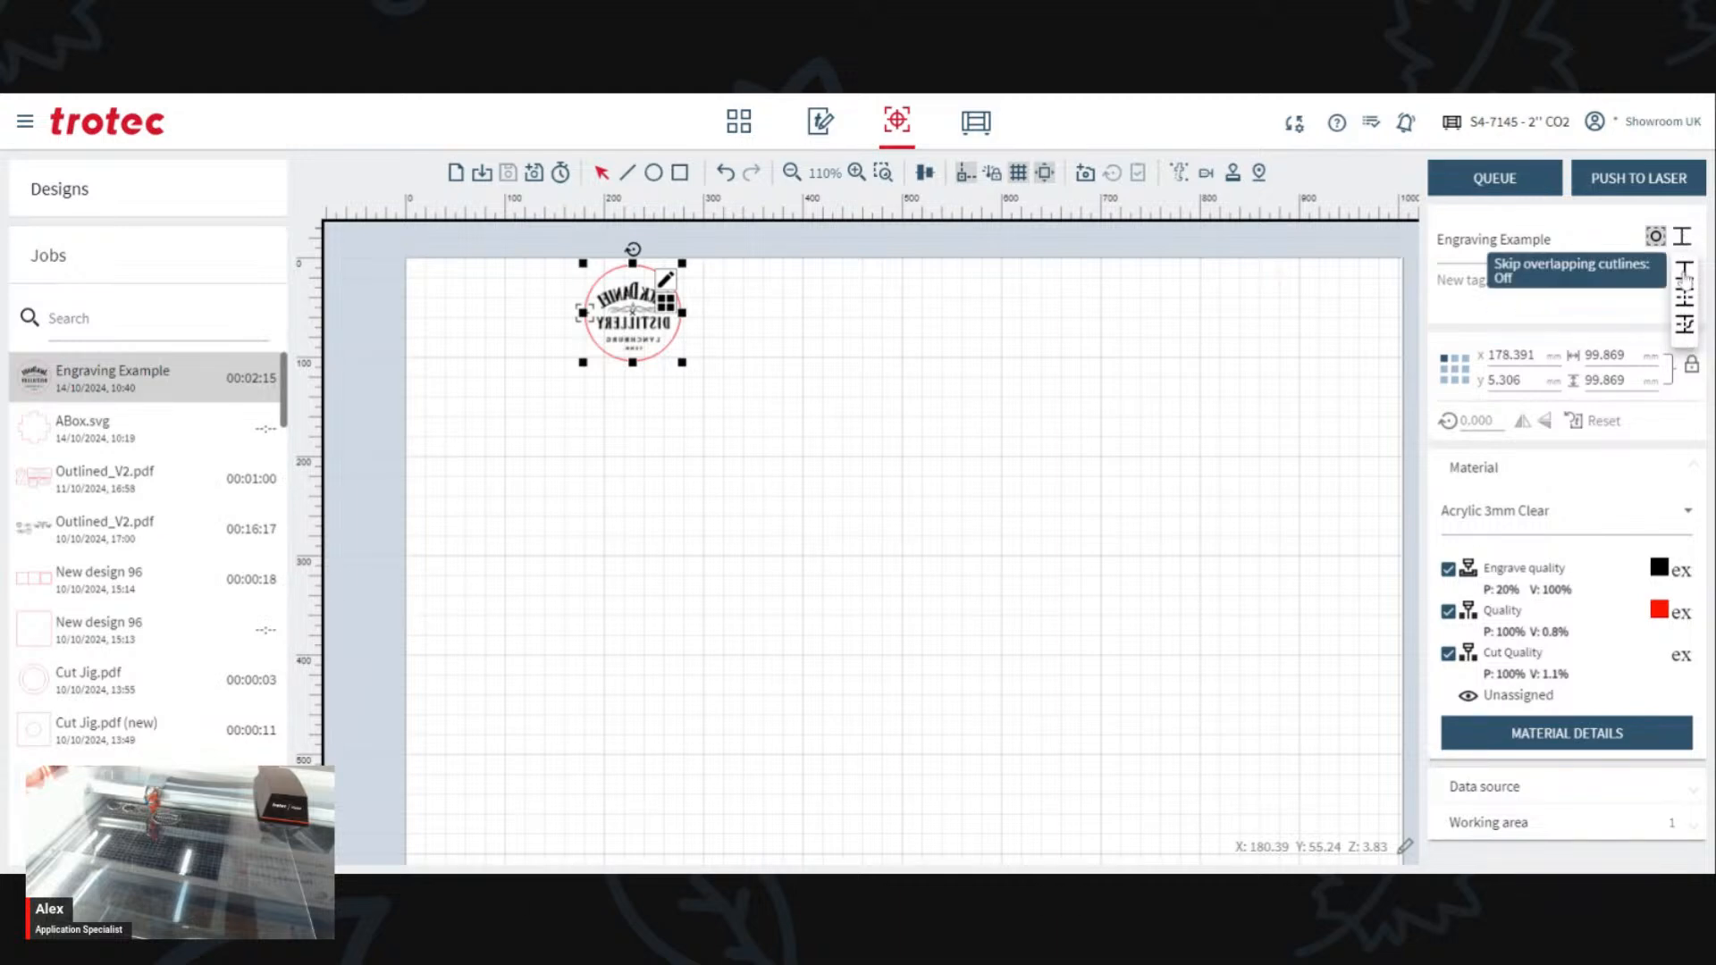
left_click(1685, 327)
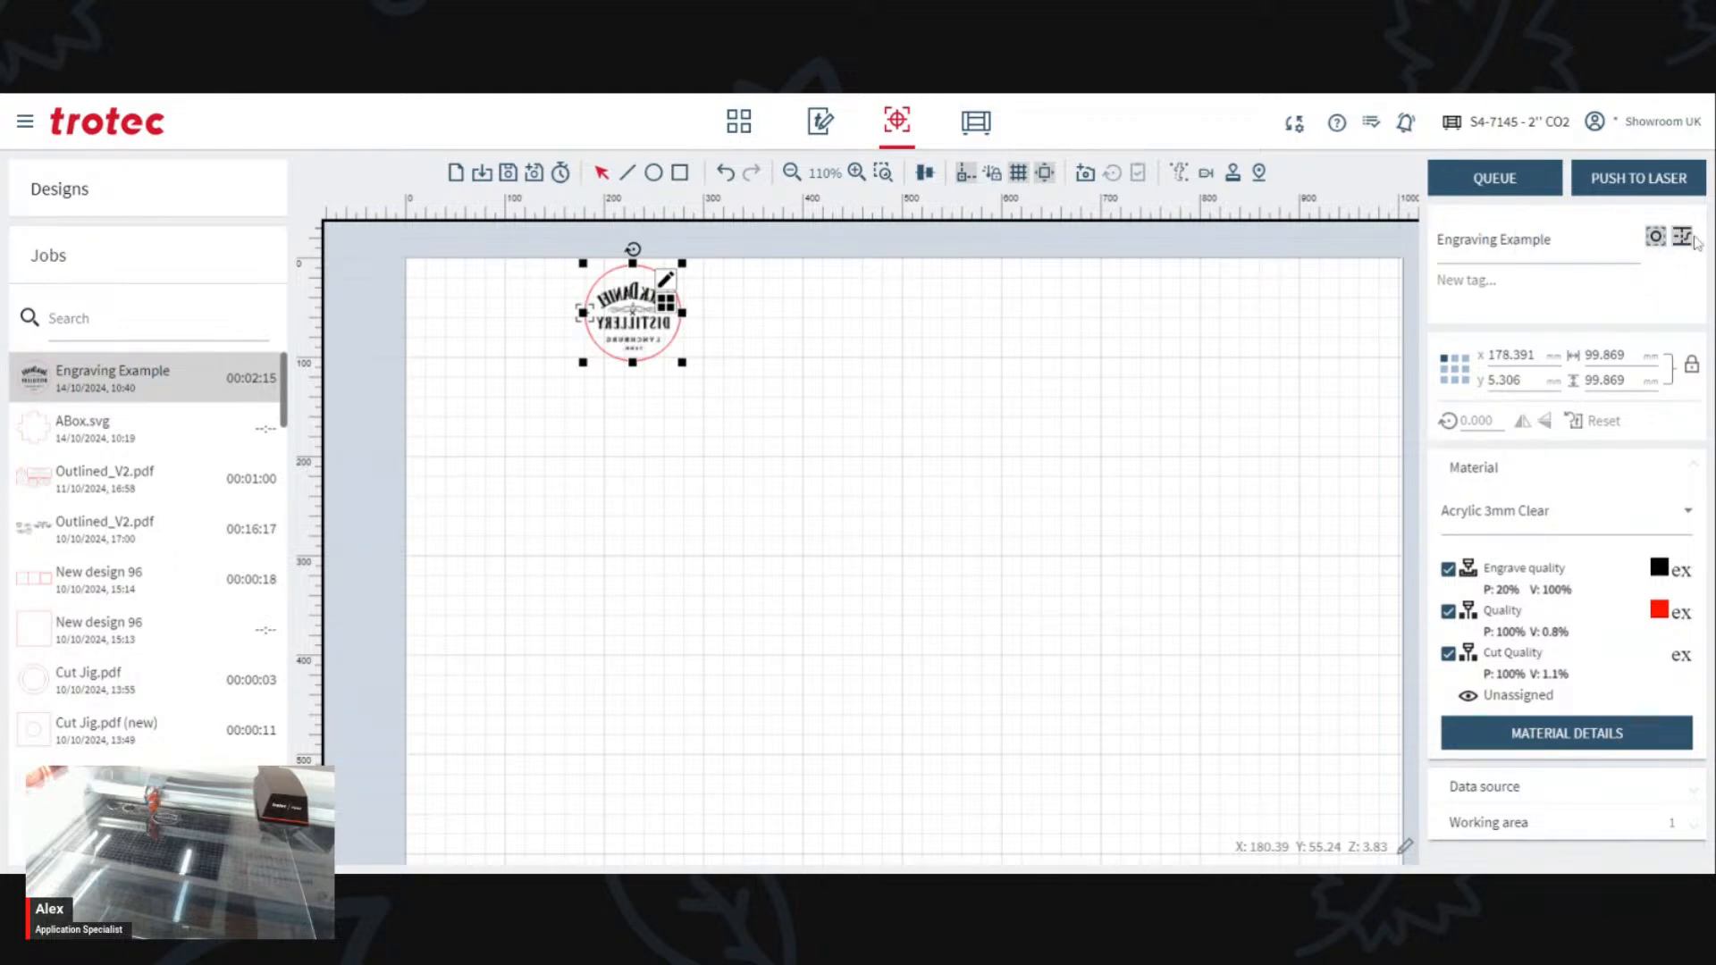
left_click(982, 330)
Step: Save the job's changes and go back to the design editor
left_click(822, 125)
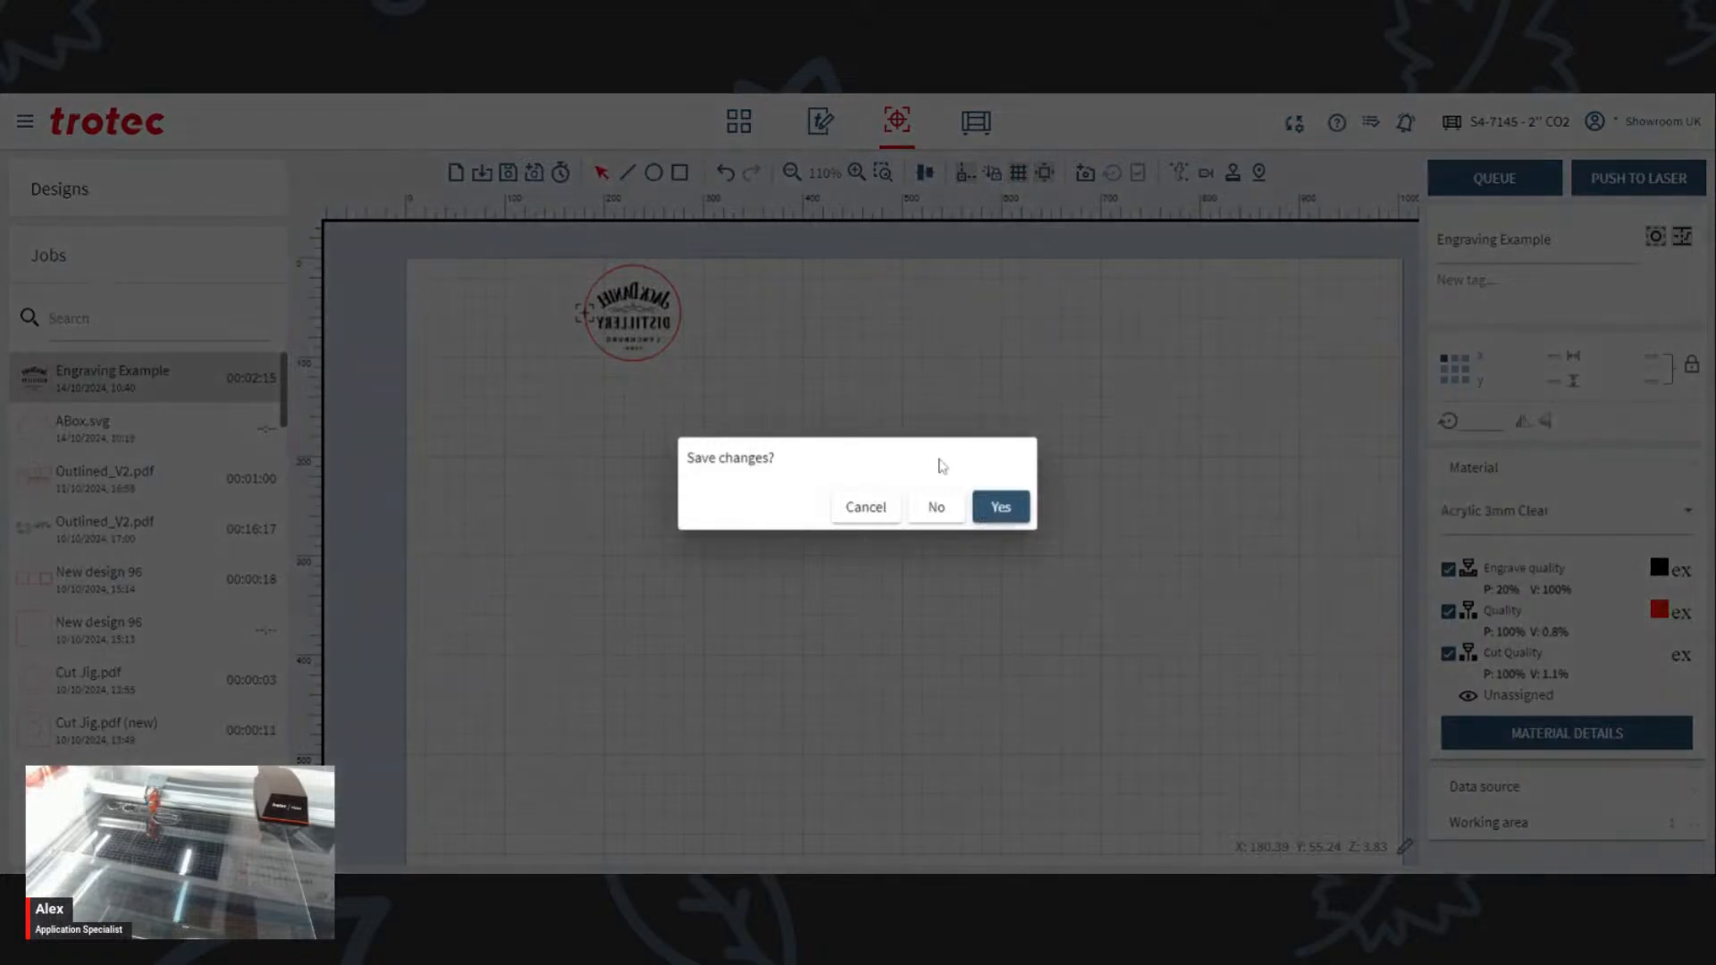
left_click(1005, 508)
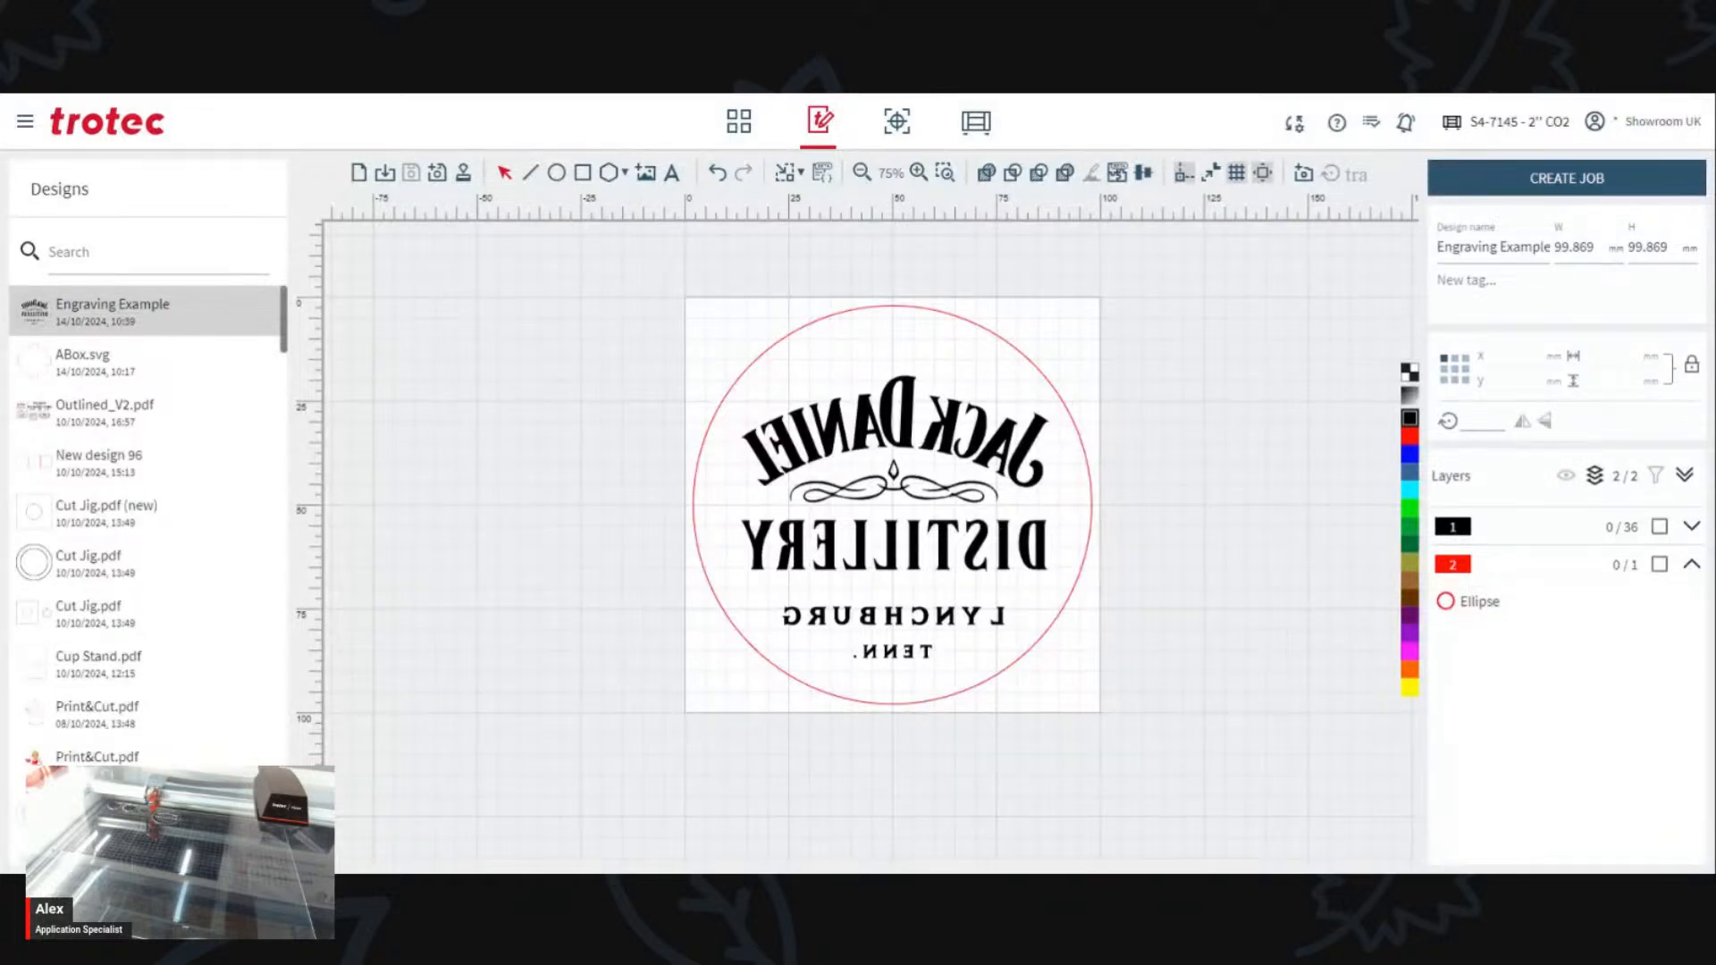
key("ctrl+z")
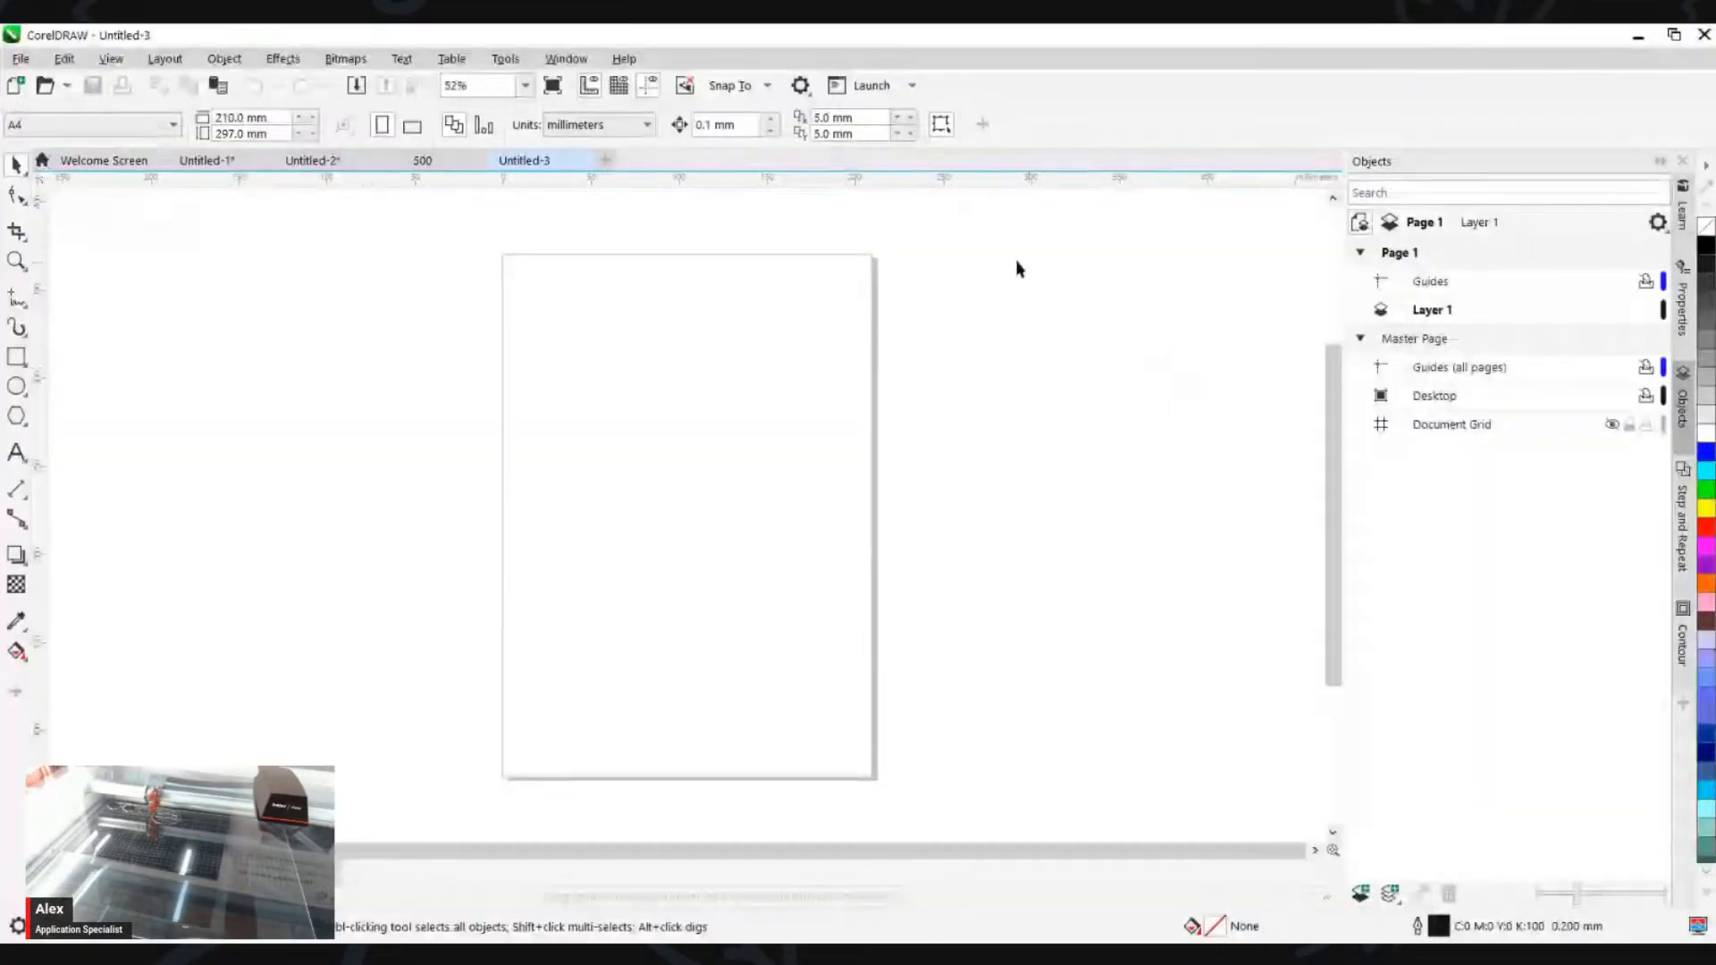
Step: Draw a roughly 33 mm square near the top-left of the A4 page and select it
scroll(691, 245, "up", 4)
scroll(710, 245, "up", 2)
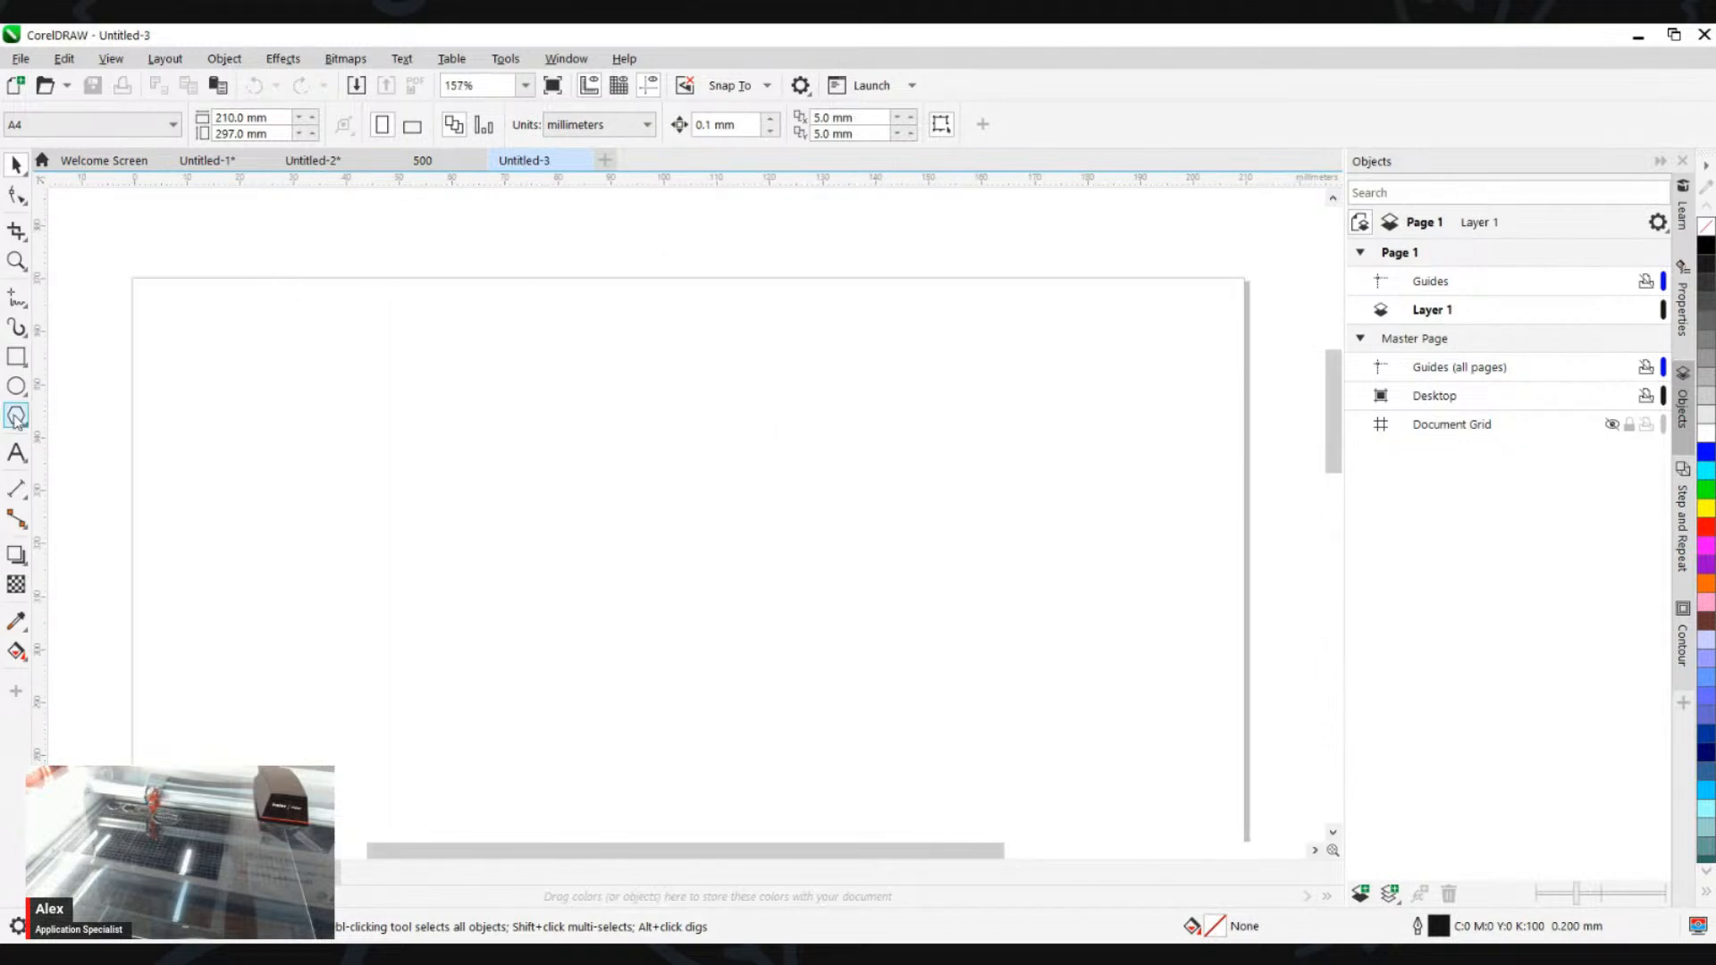
left_click(16, 357)
left_click_drag(245, 320, 420, 460)
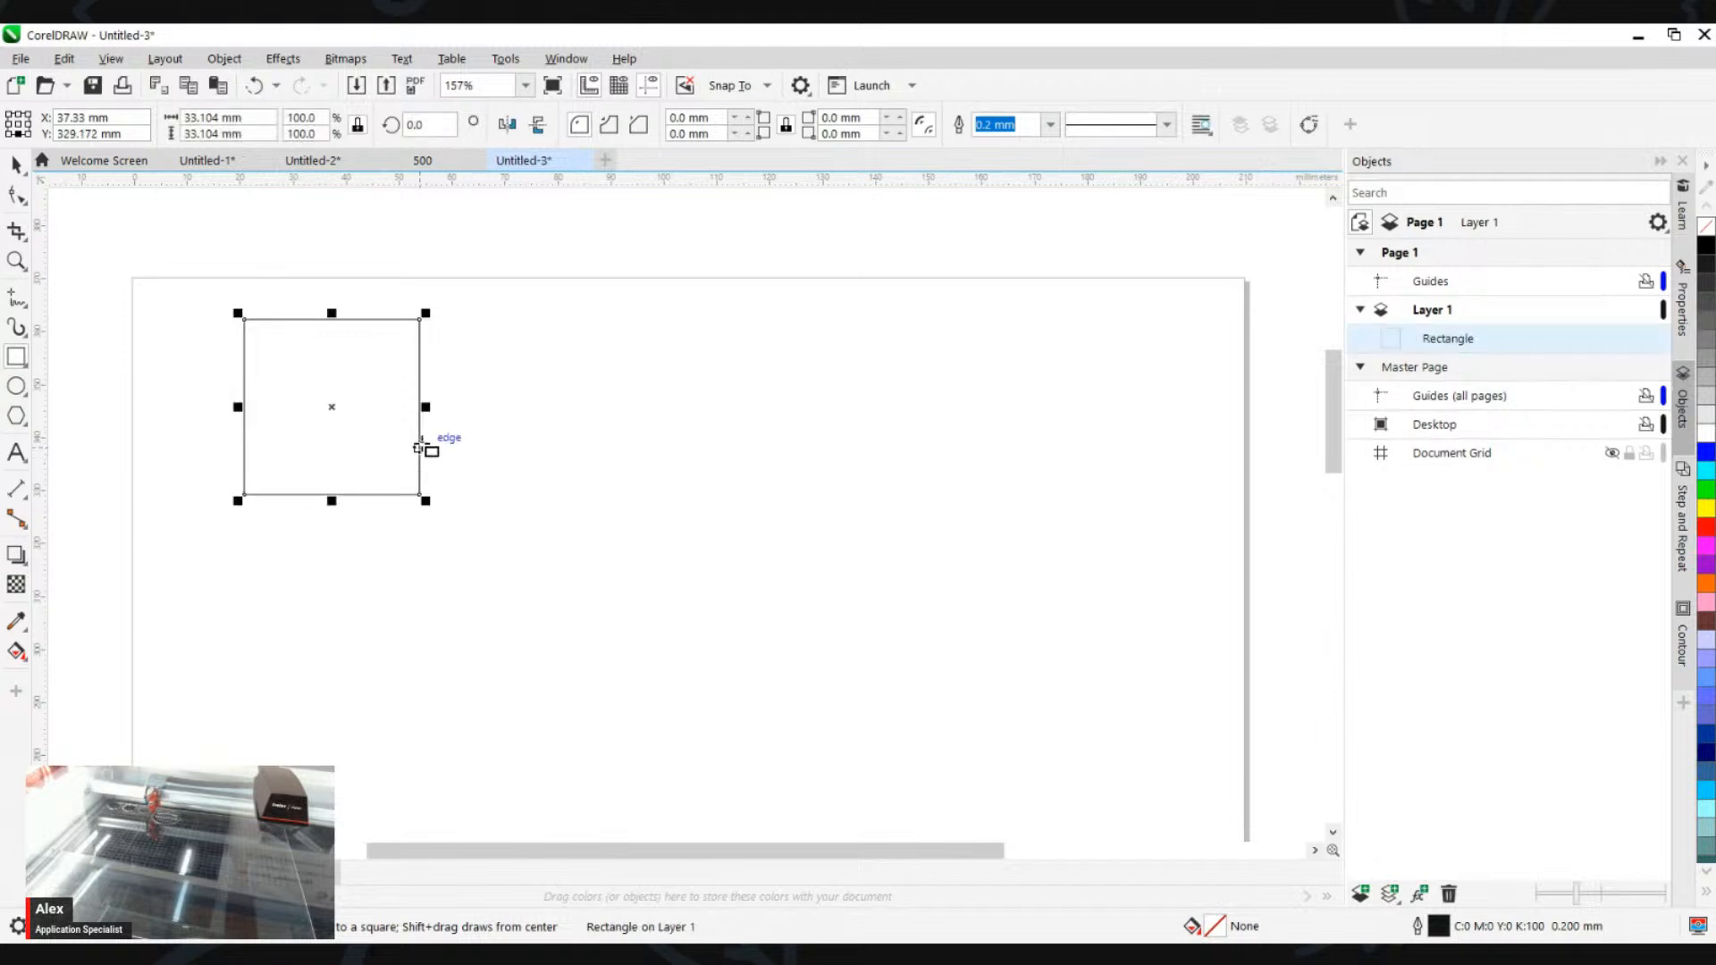
left_click(18, 165)
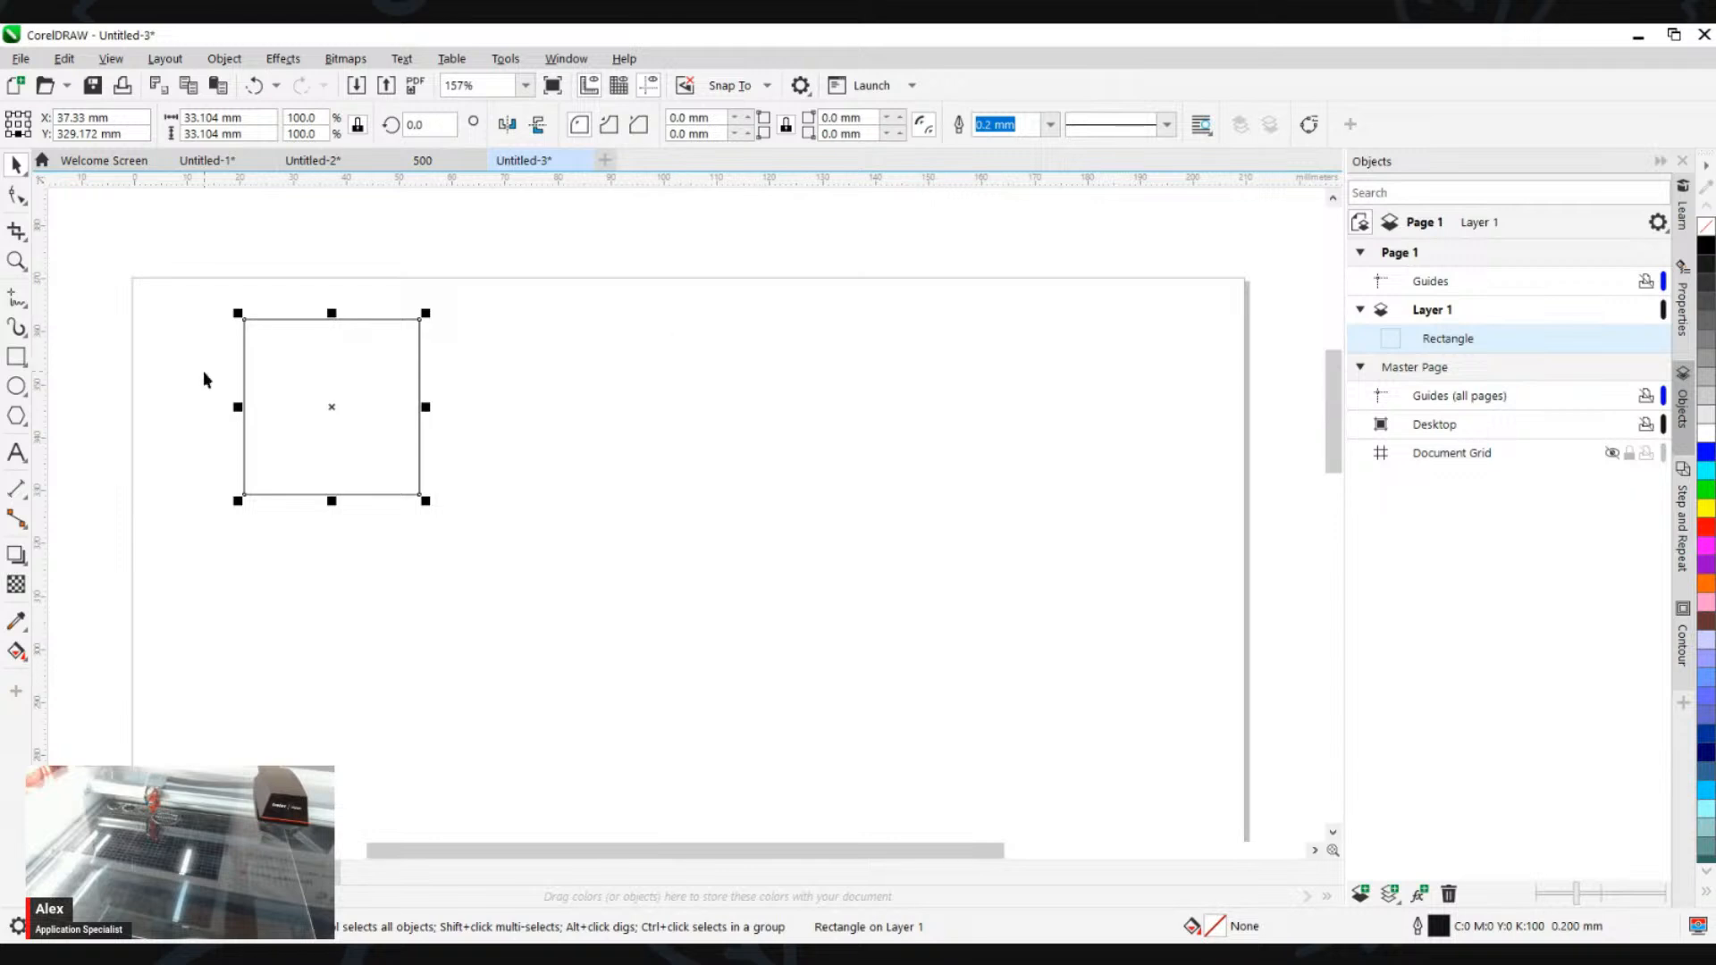
left_click(624, 536)
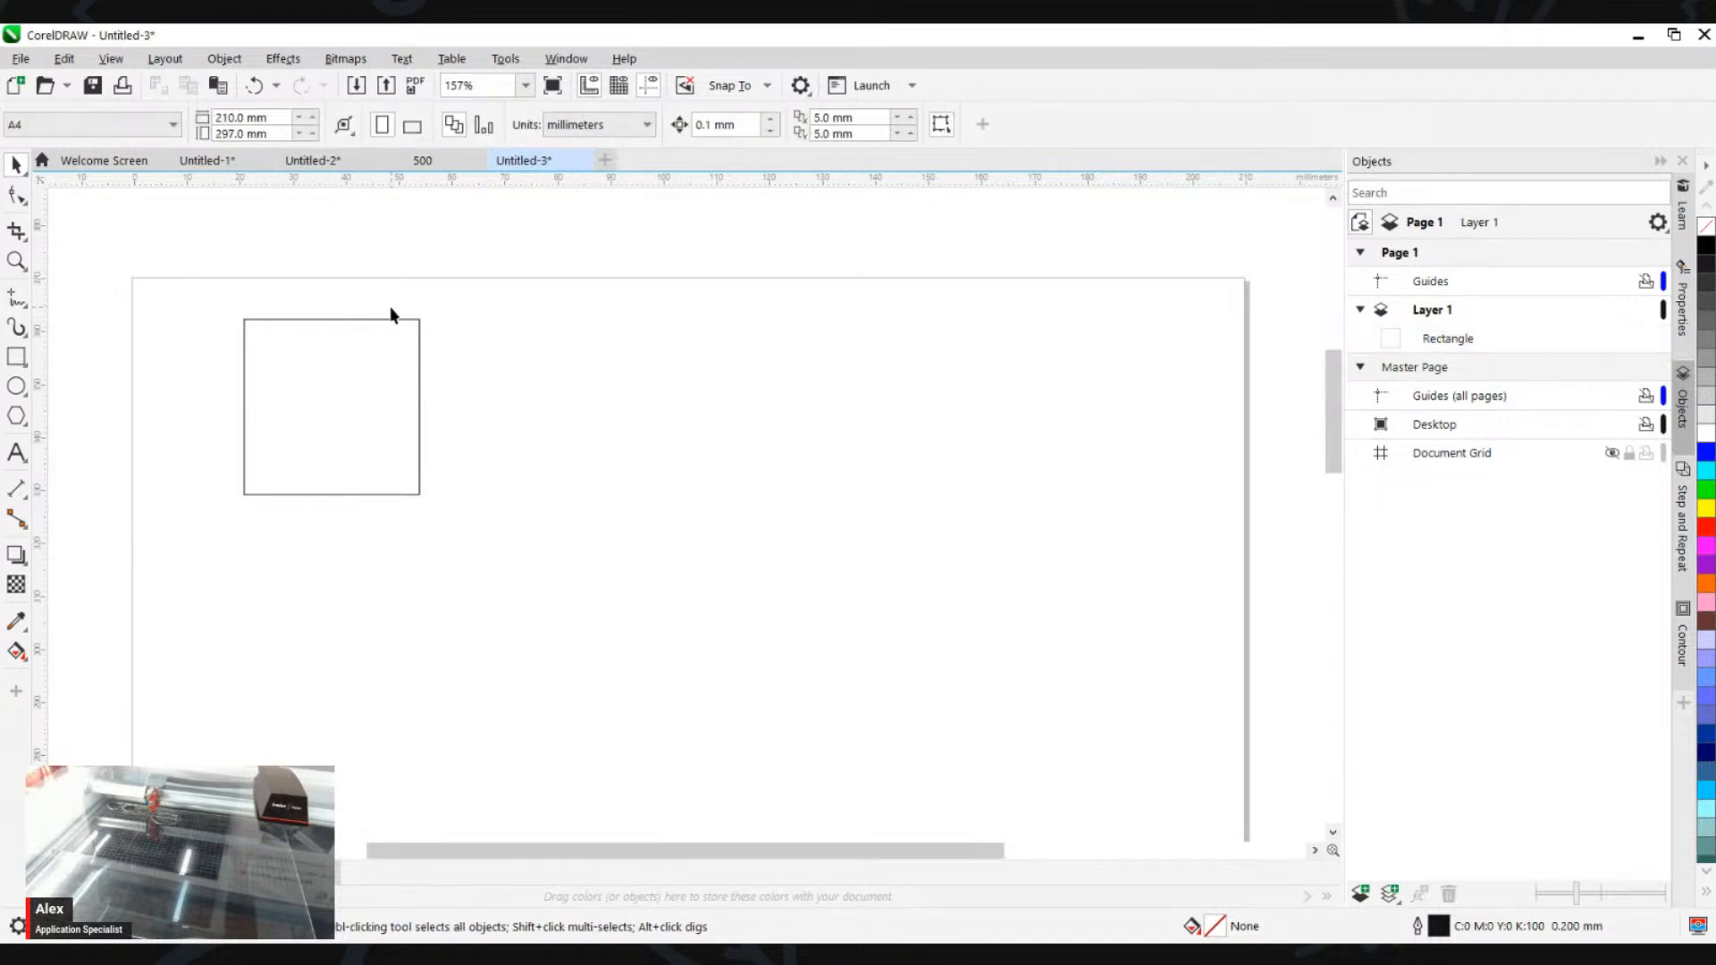
left_click(326, 376)
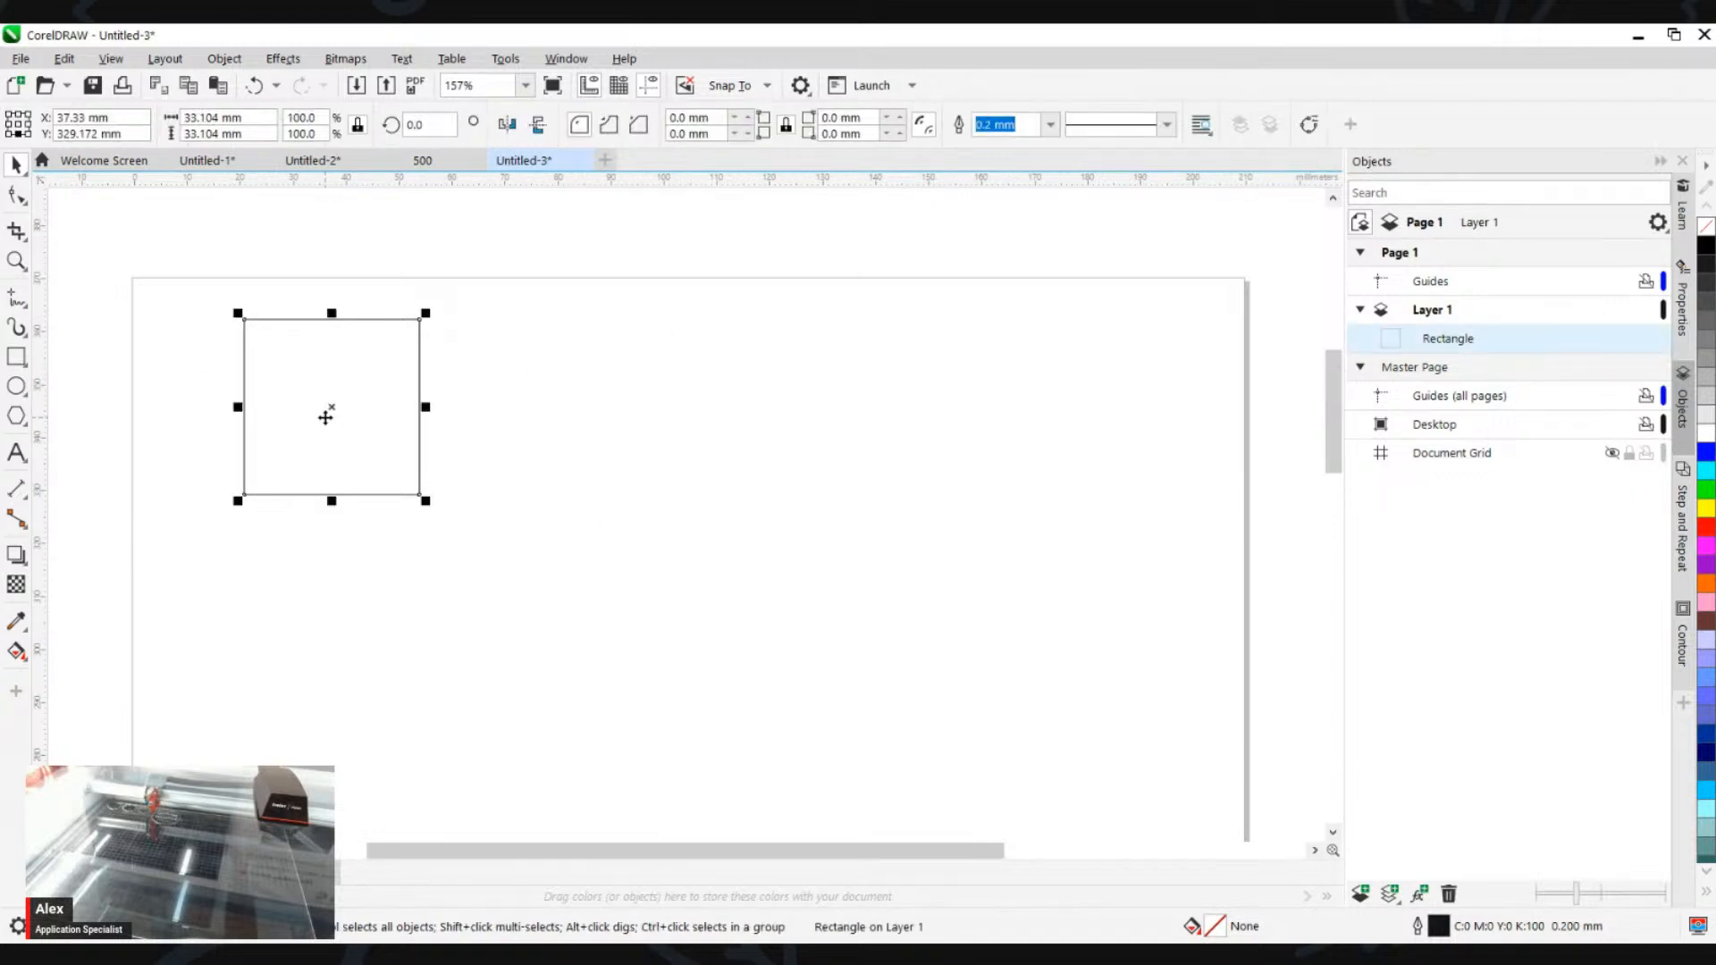
Step: Resize the original square to 30 mm wide and delete the stray pasted copy
left_click(559, 443)
left_click(326, 429)
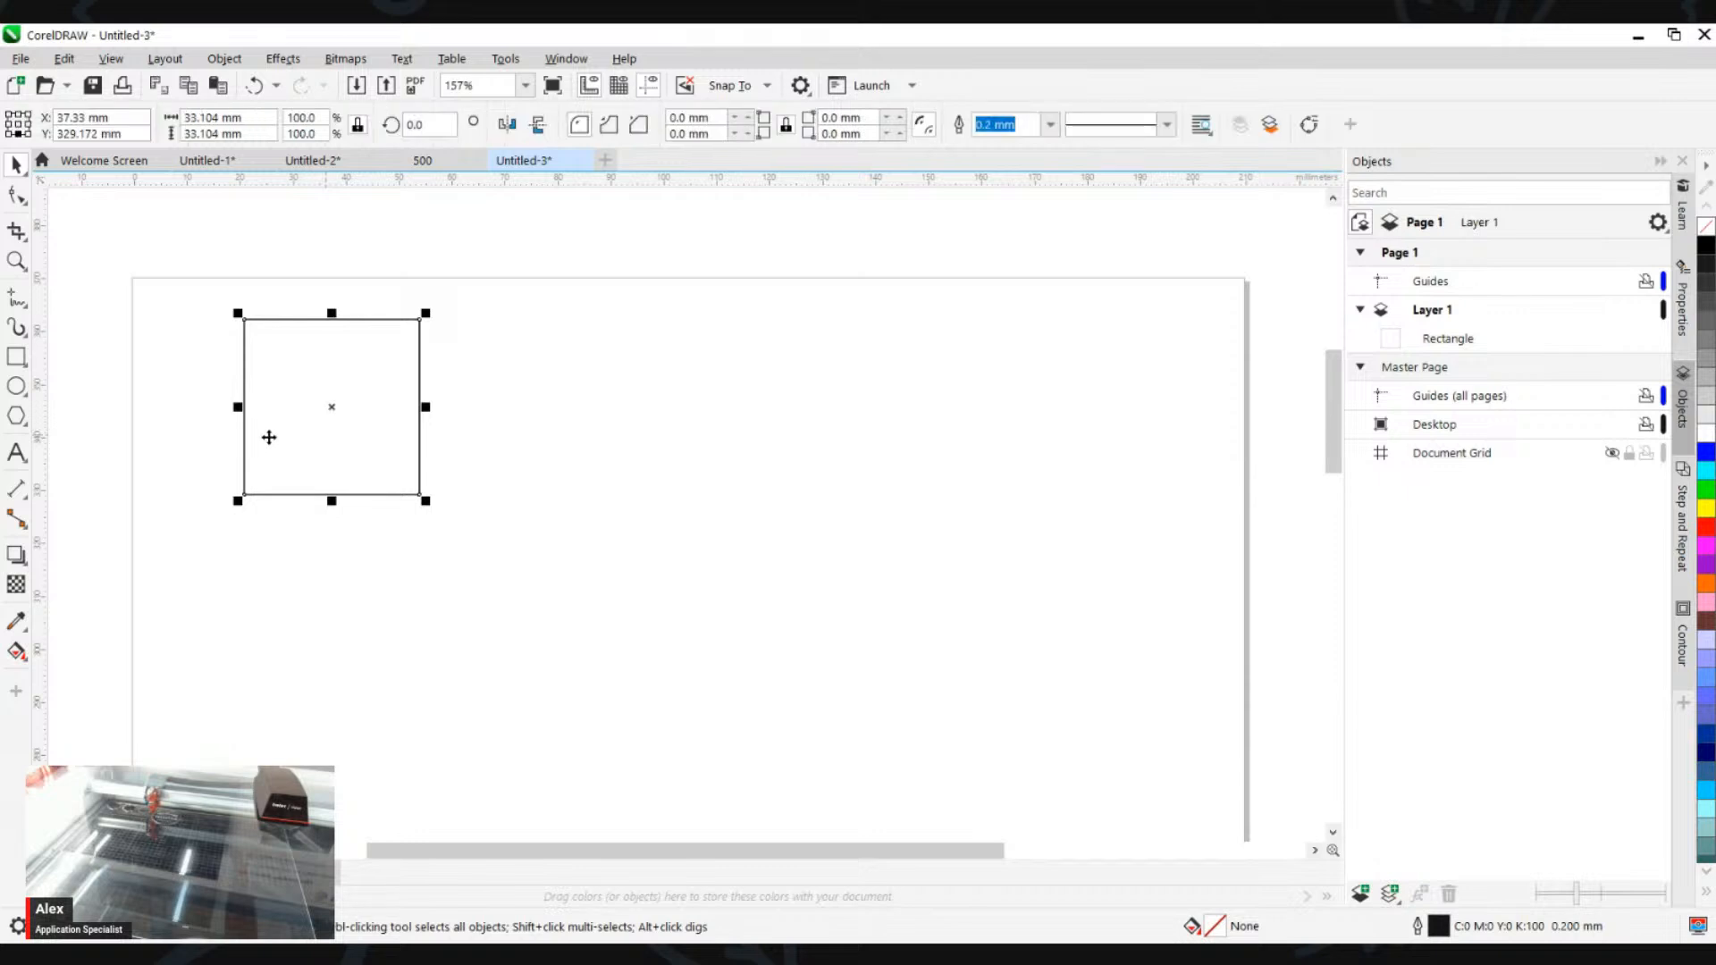
key("ctrl+v")
left_click_drag(326, 428, 602, 446)
left_click(335, 398)
double_click(266, 118)
type("30")
key("Return")
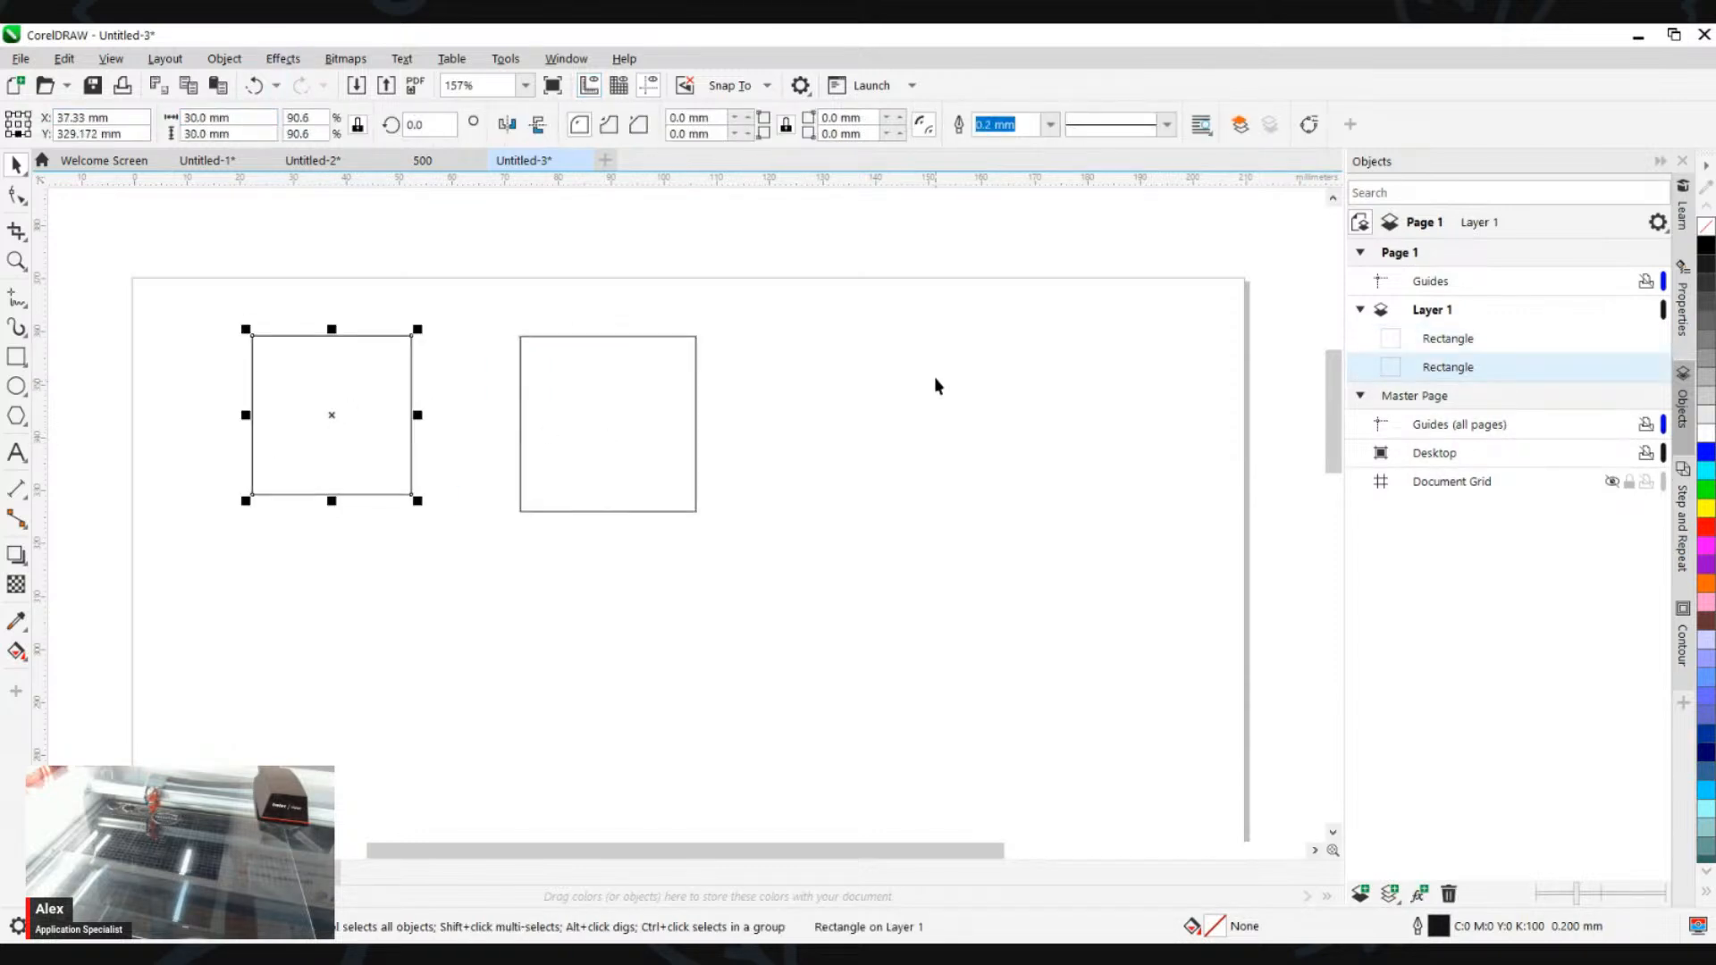
left_click(608, 408)
key("Delete")
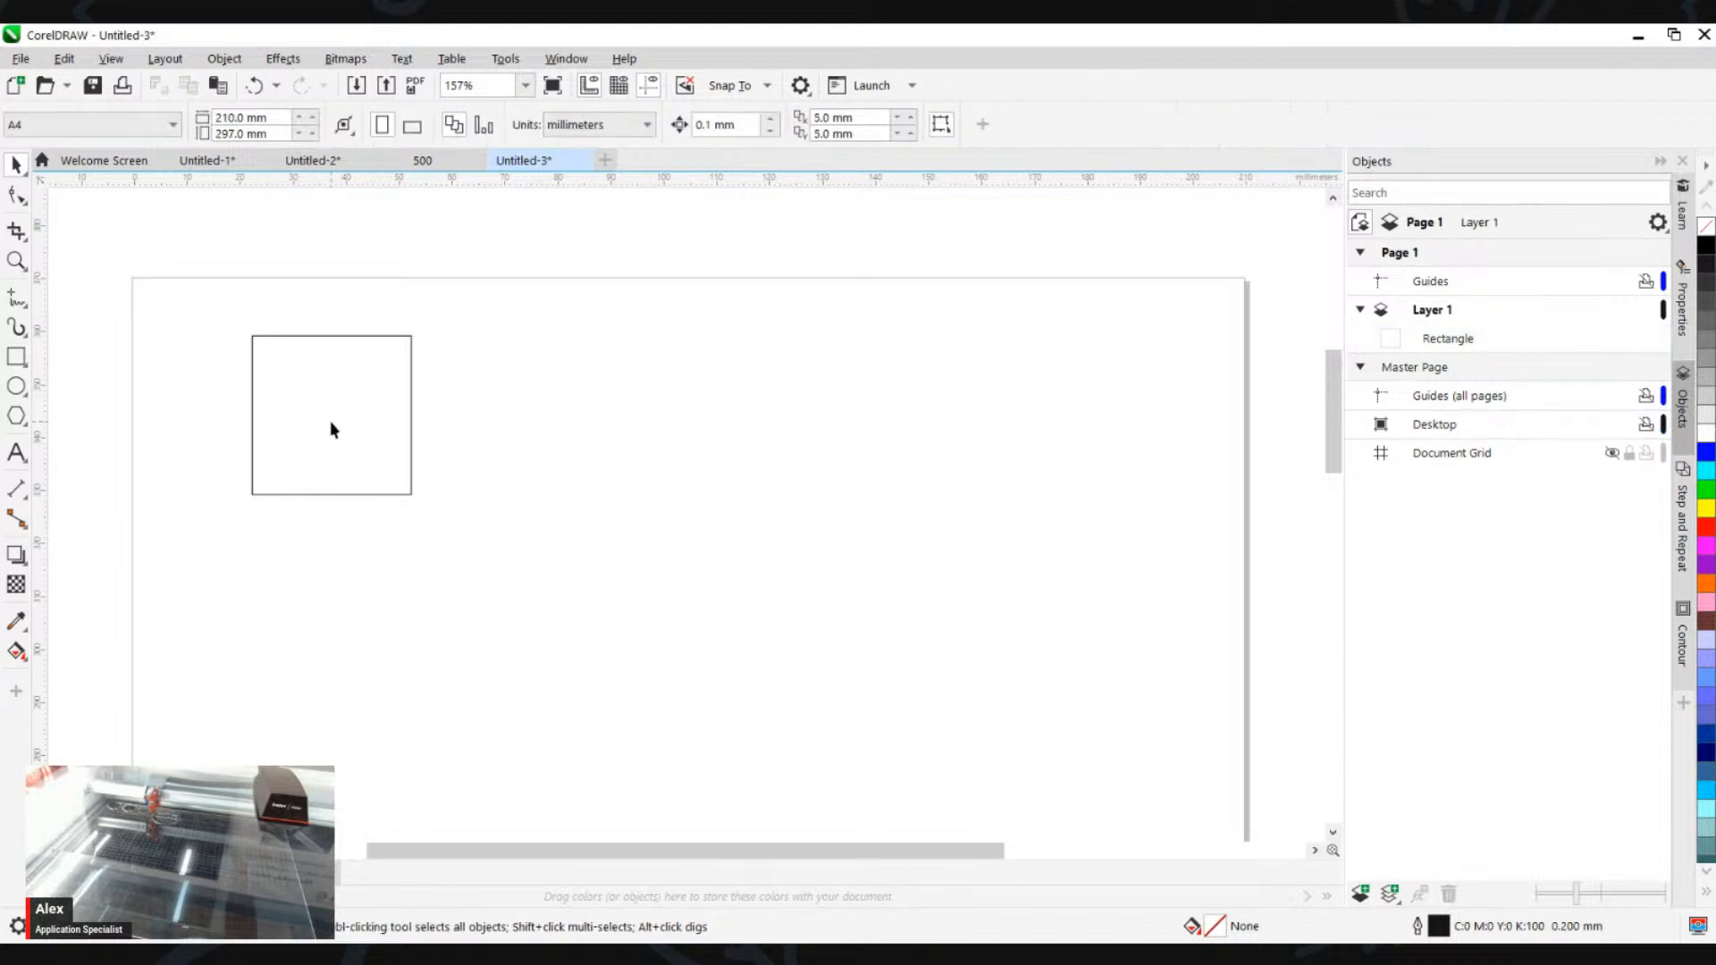
Step: Duplicate the 30 mm square and snap the copy flush against its right side
left_click(331, 421)
key("ctrl+c")
left_click(590, 452)
key("ctrl+v")
left_click_drag(320, 427, 659, 444)
left_click_drag(594, 510, 415, 499)
left_click(592, 583)
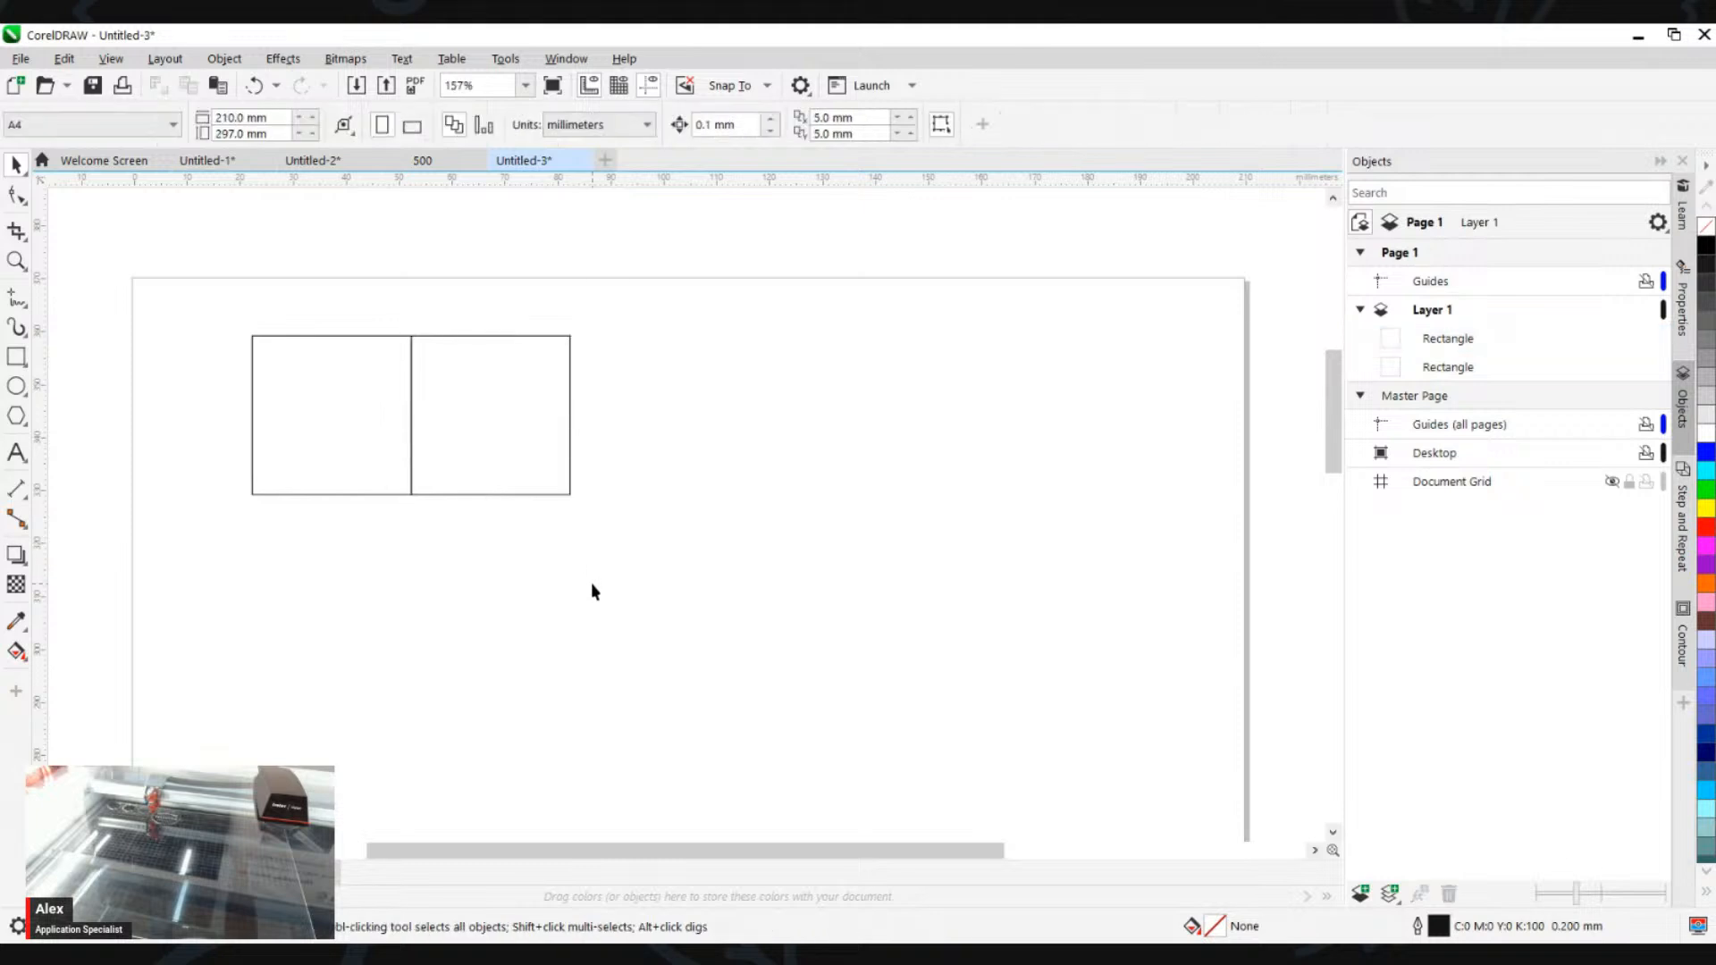
left_click_drag(701, 279, 290, 530)
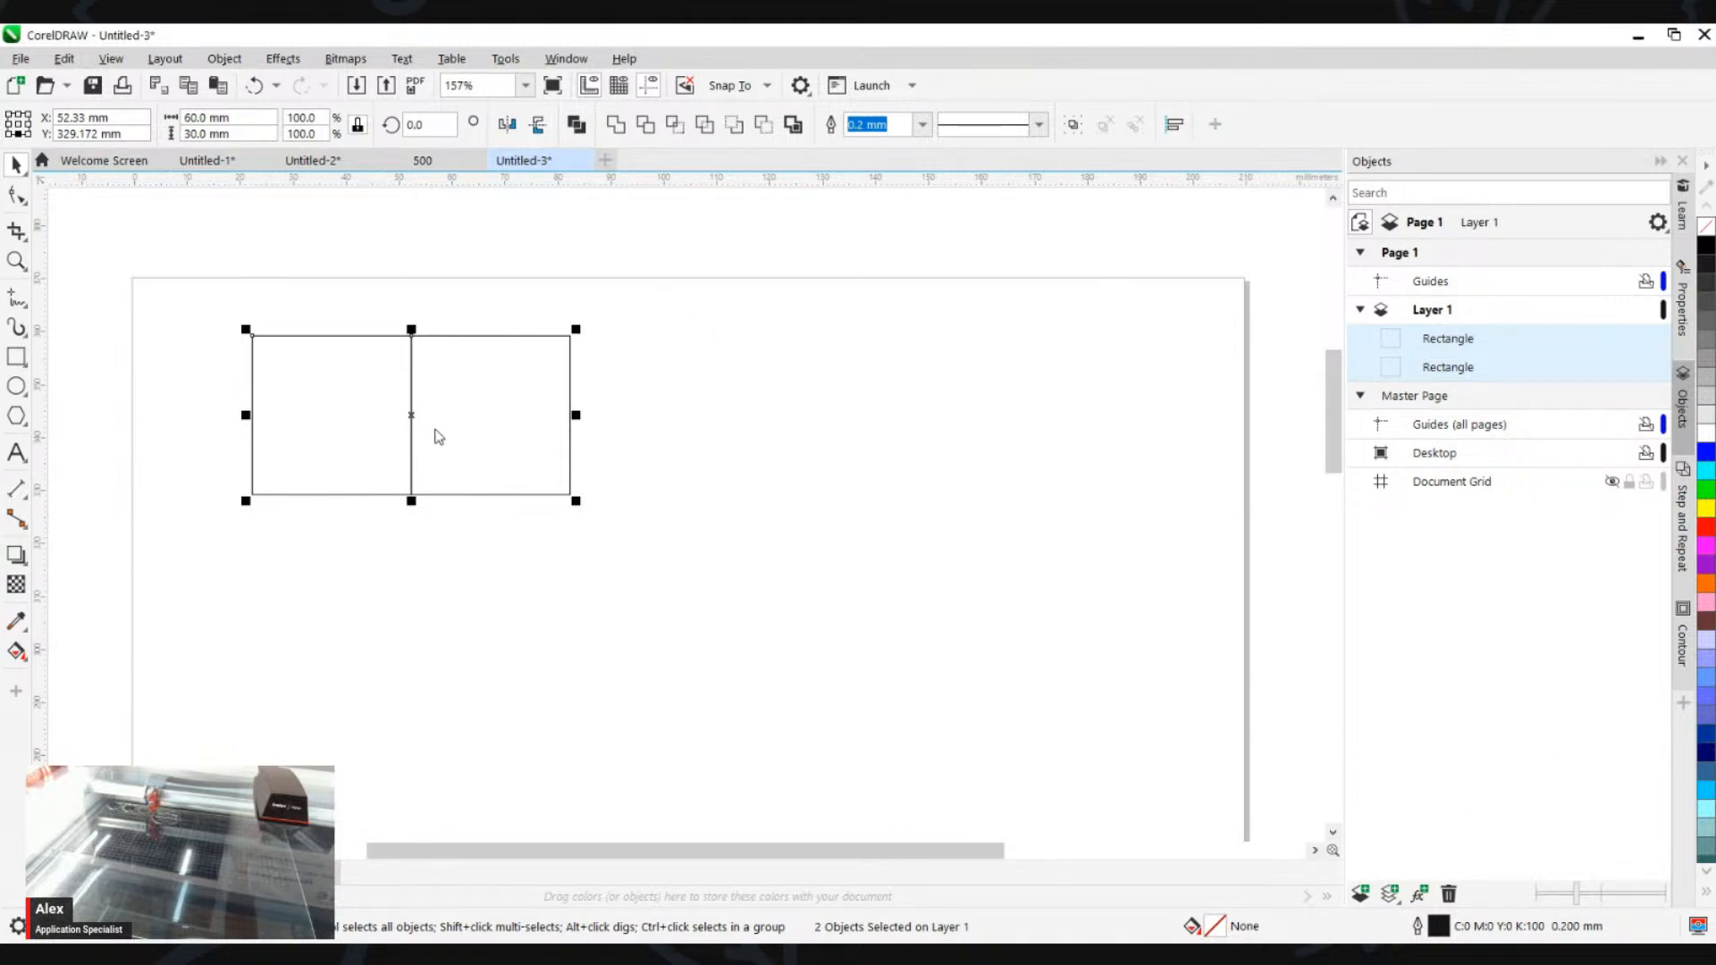
left_click(730, 495)
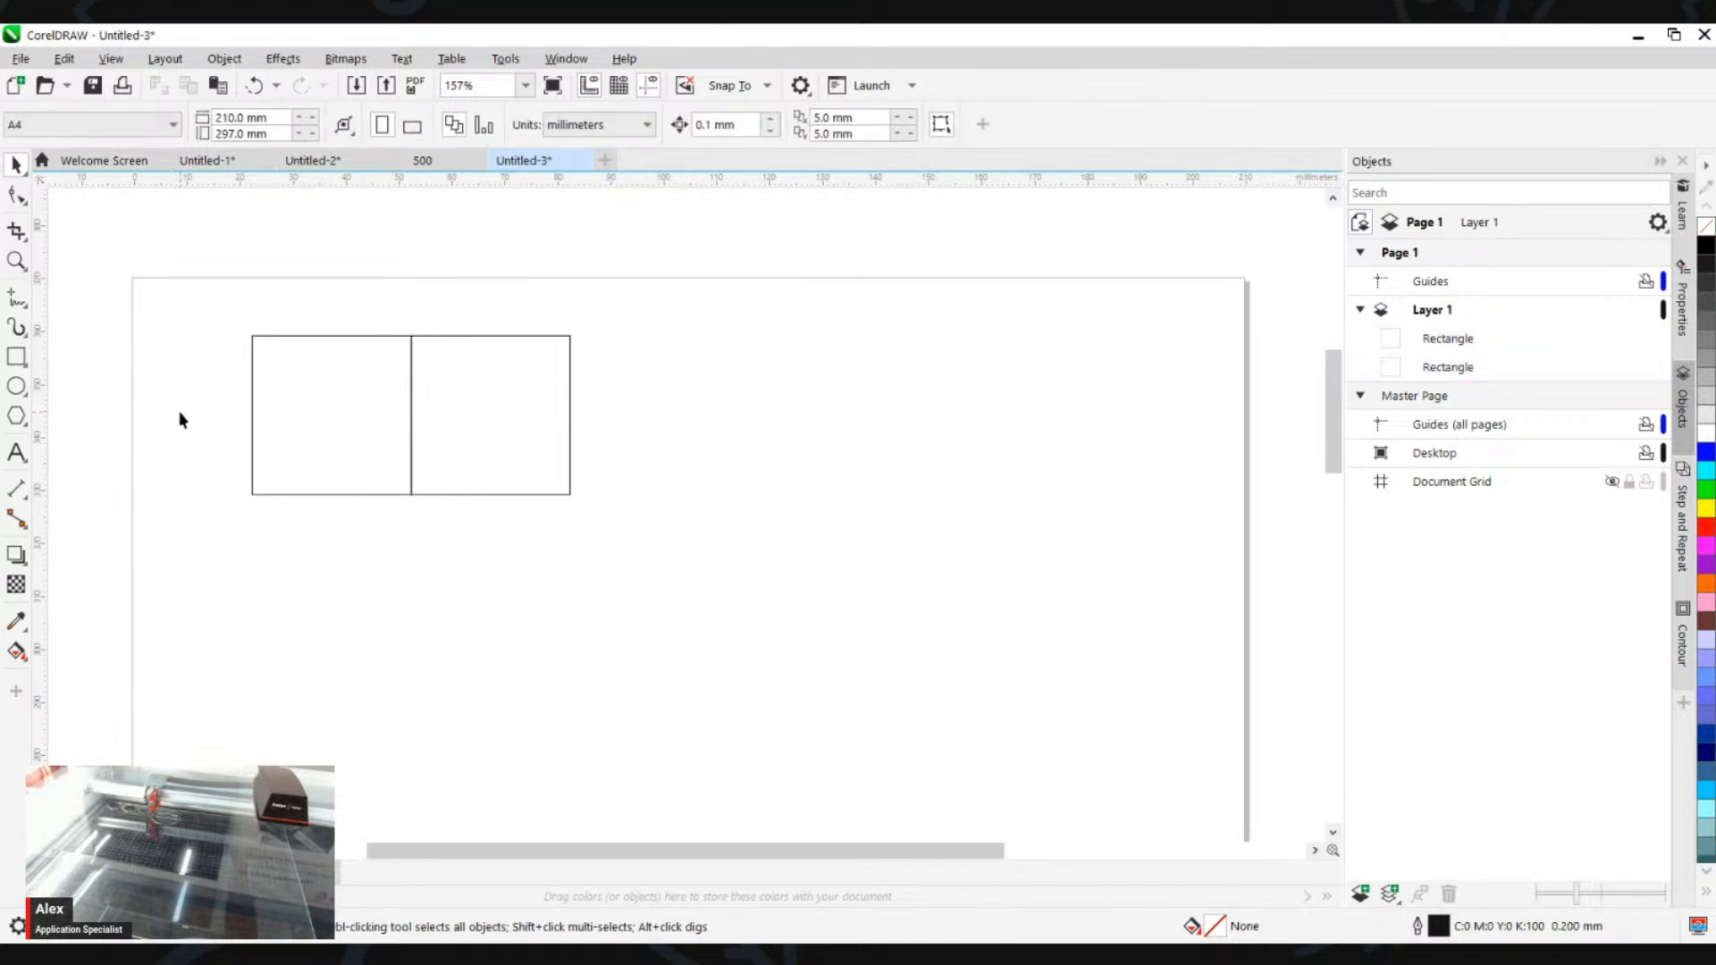
scroll(238, 367, "down", 2)
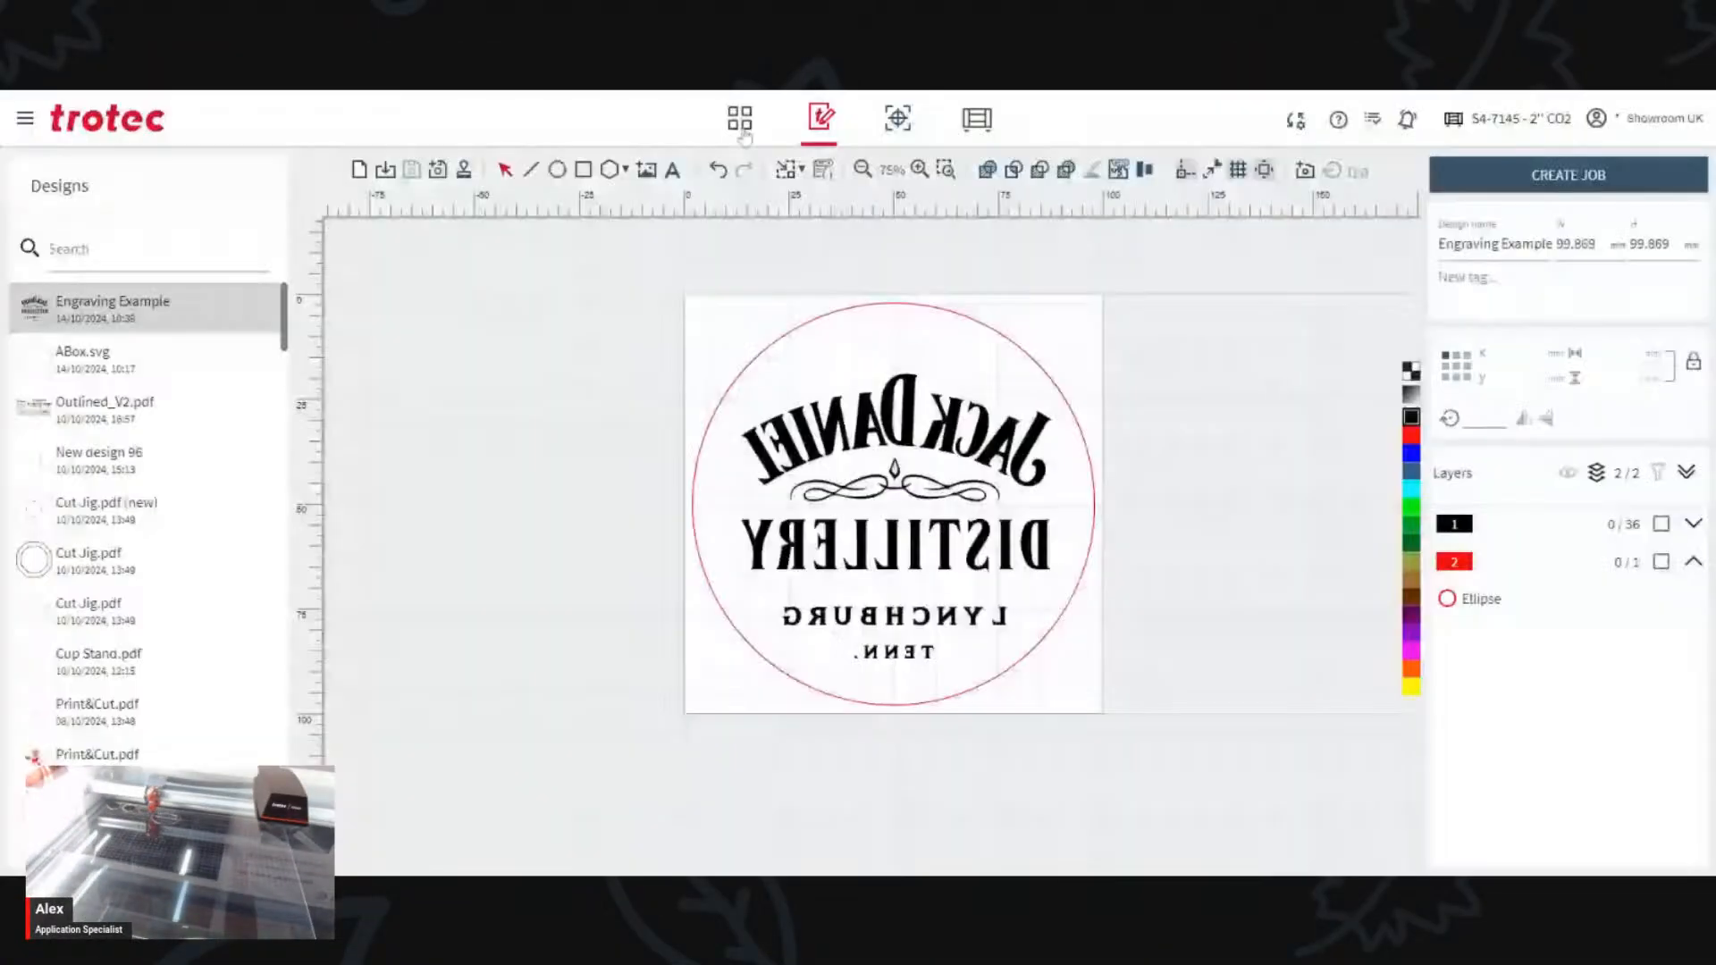
Step: Open Square Test.pdf from the designs list in the editor
left_click(739, 117)
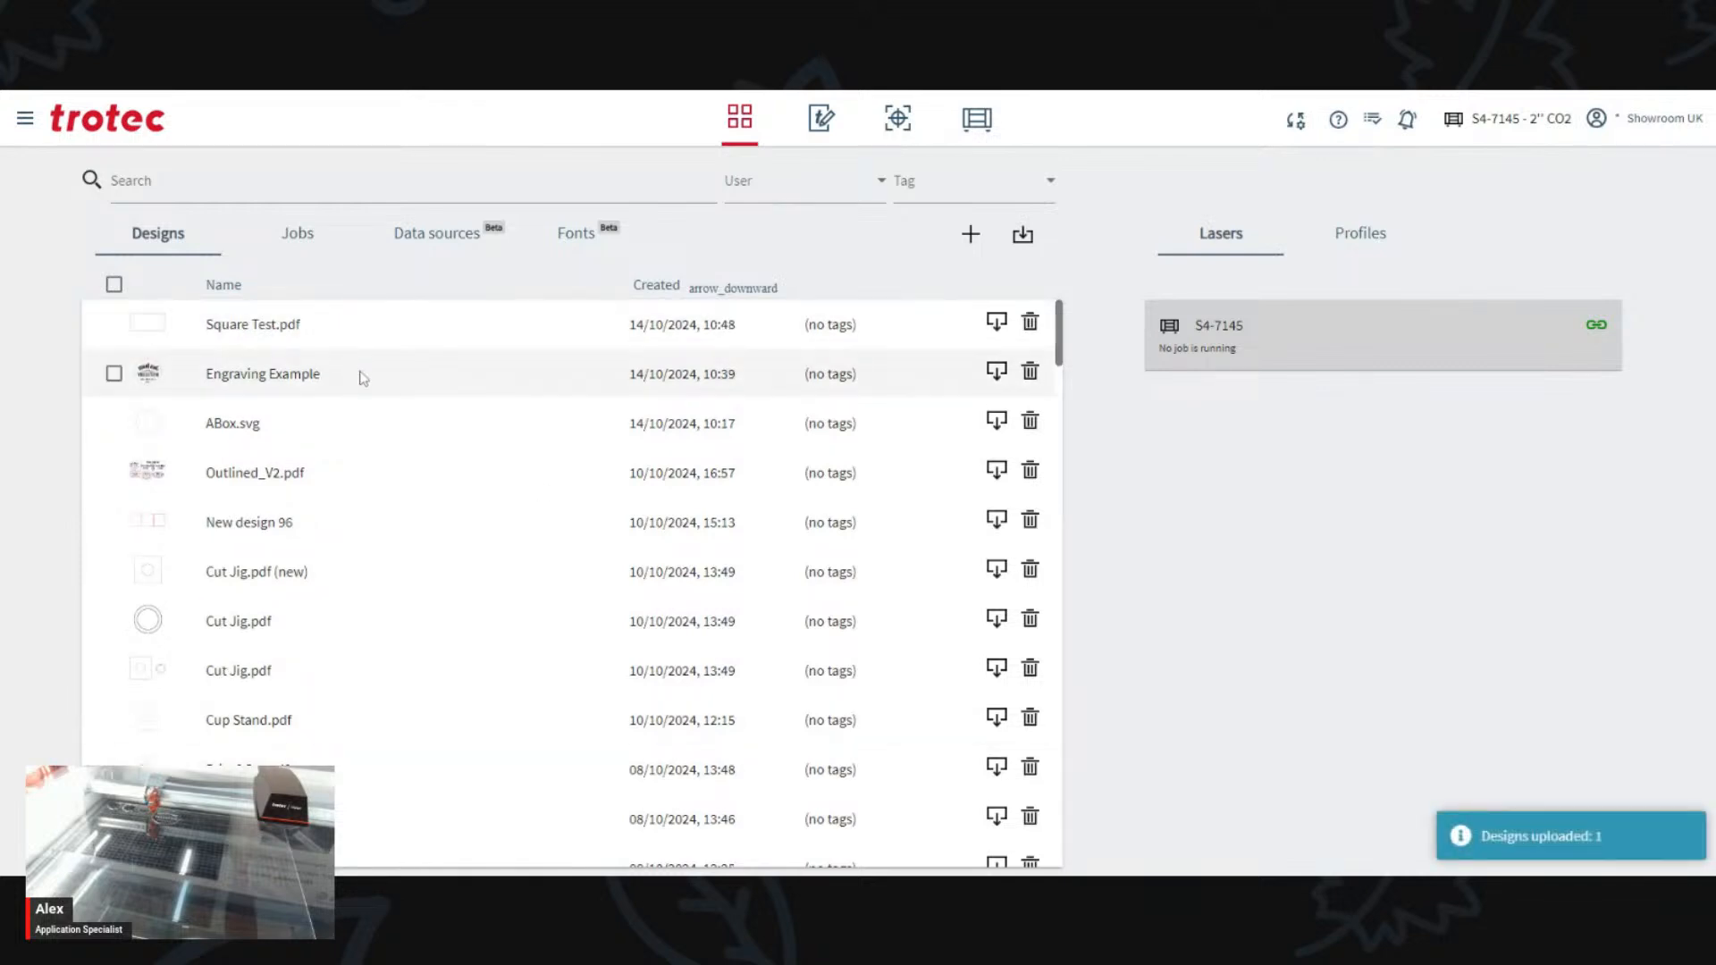
left_click(259, 326)
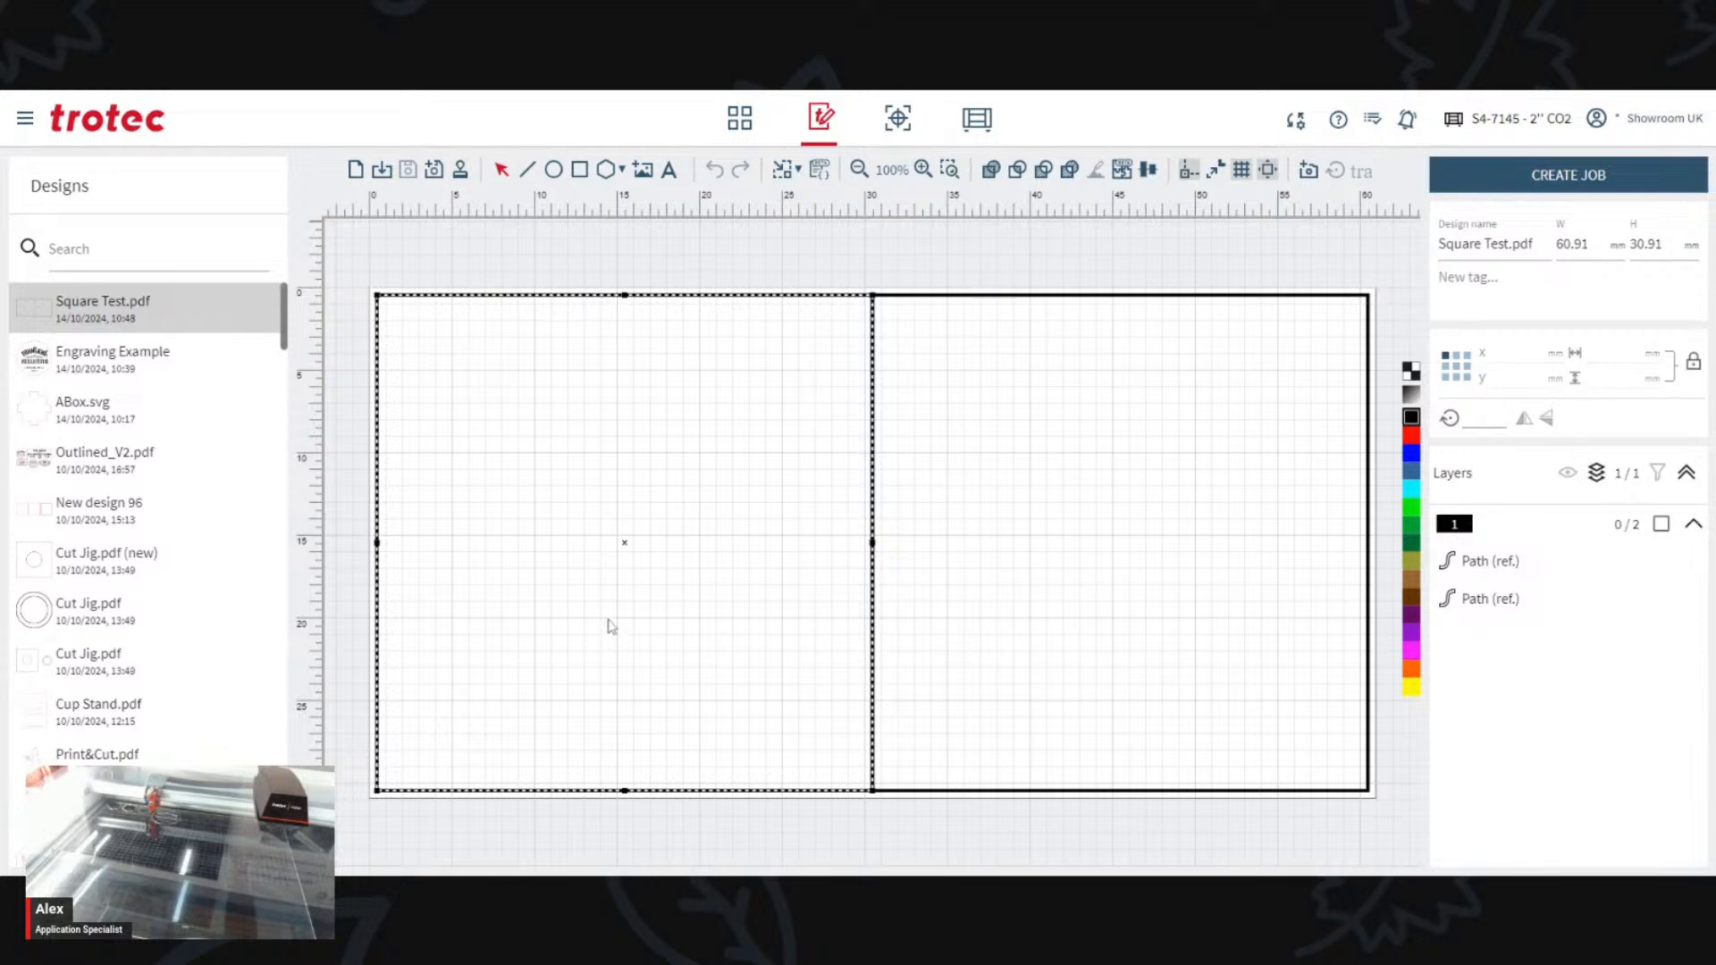
Step: Make both squares red cut lines and create a job from Square Test.pdf
scroll(606, 619, "down", 2)
left_click(1660, 524)
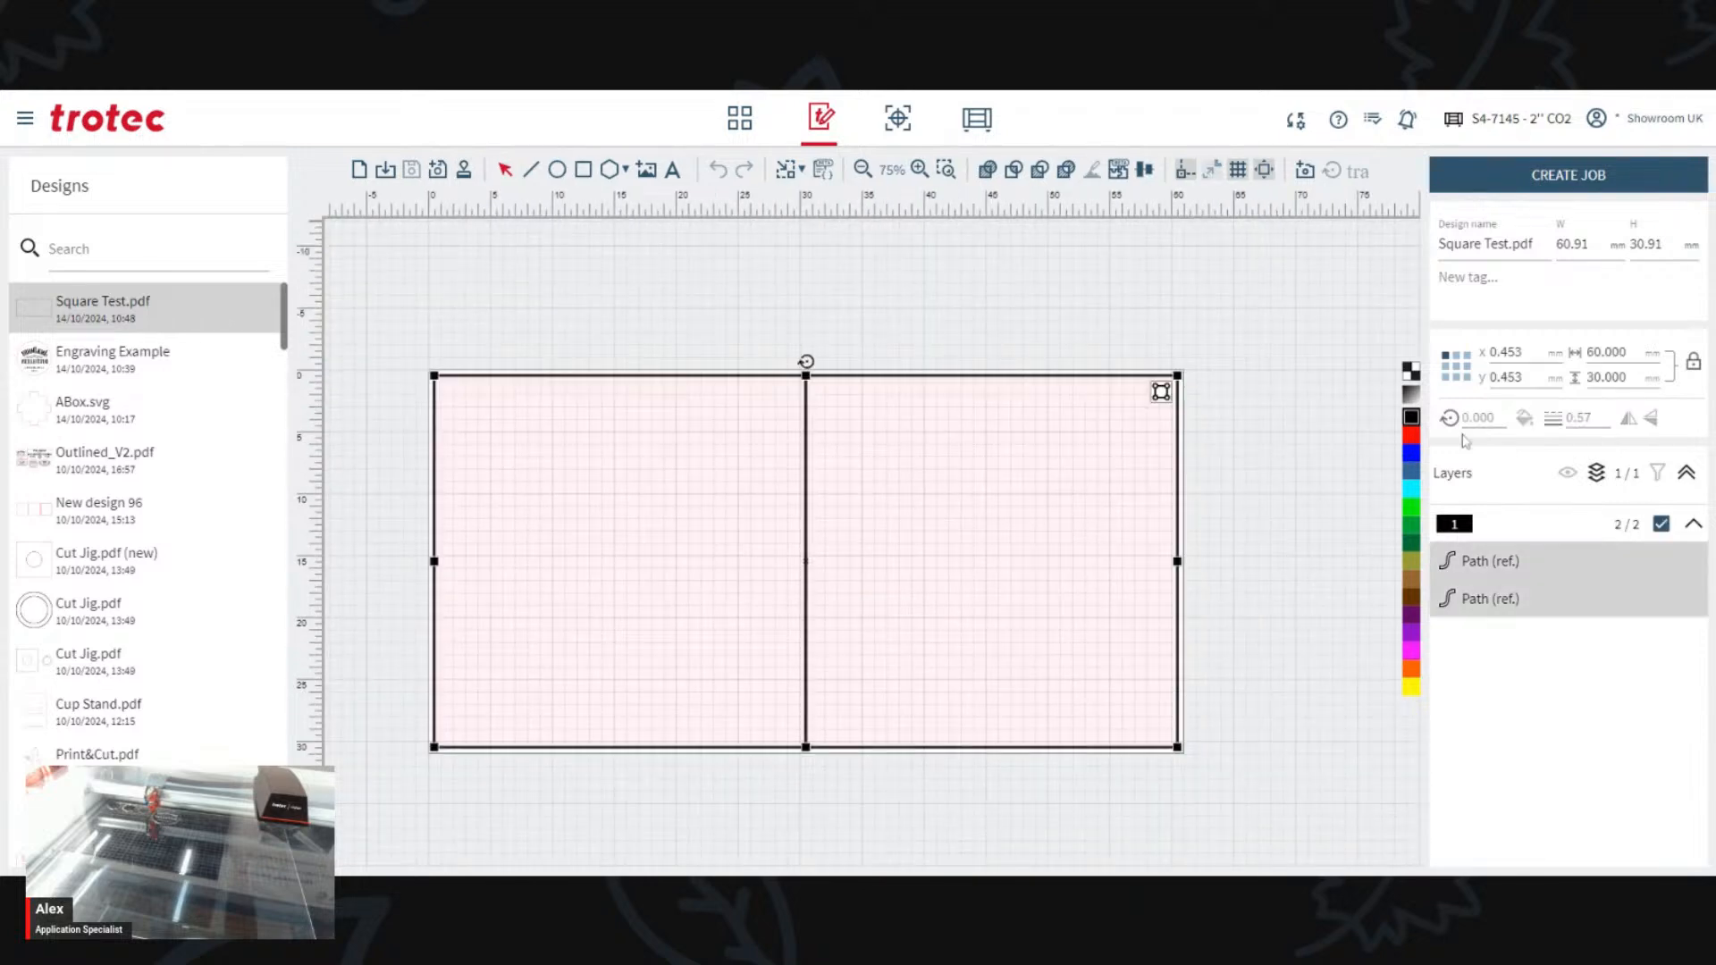
left_click(1412, 437)
left_click(1198, 341)
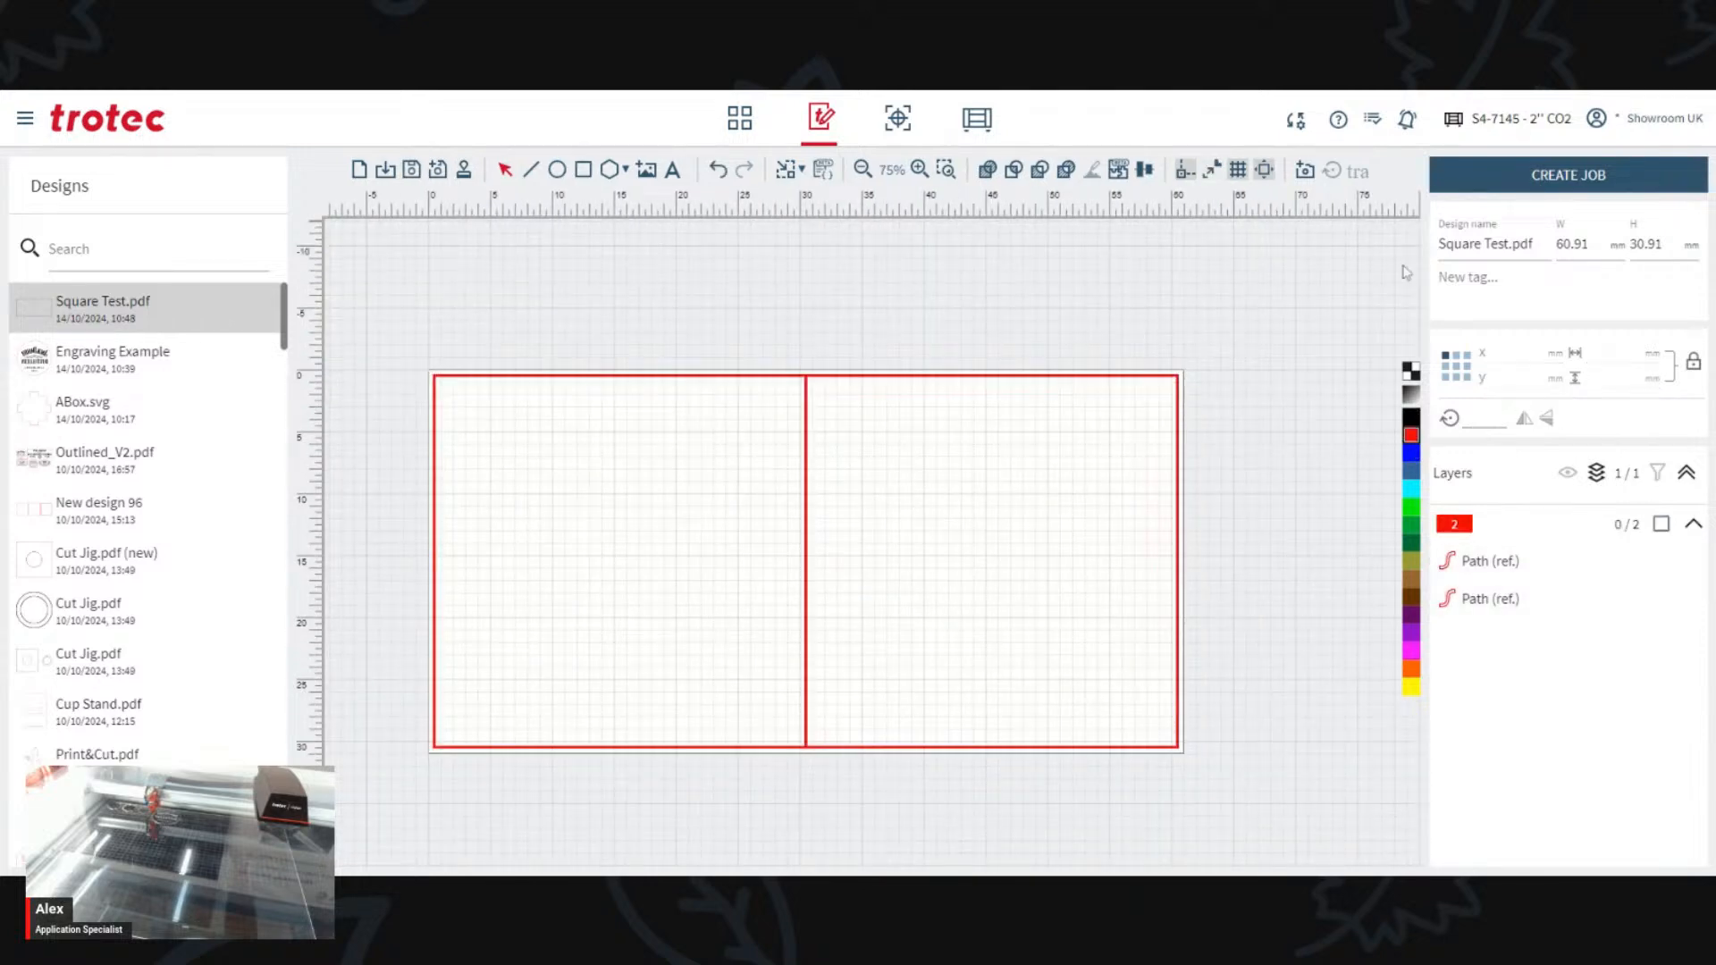
left_click(1575, 174)
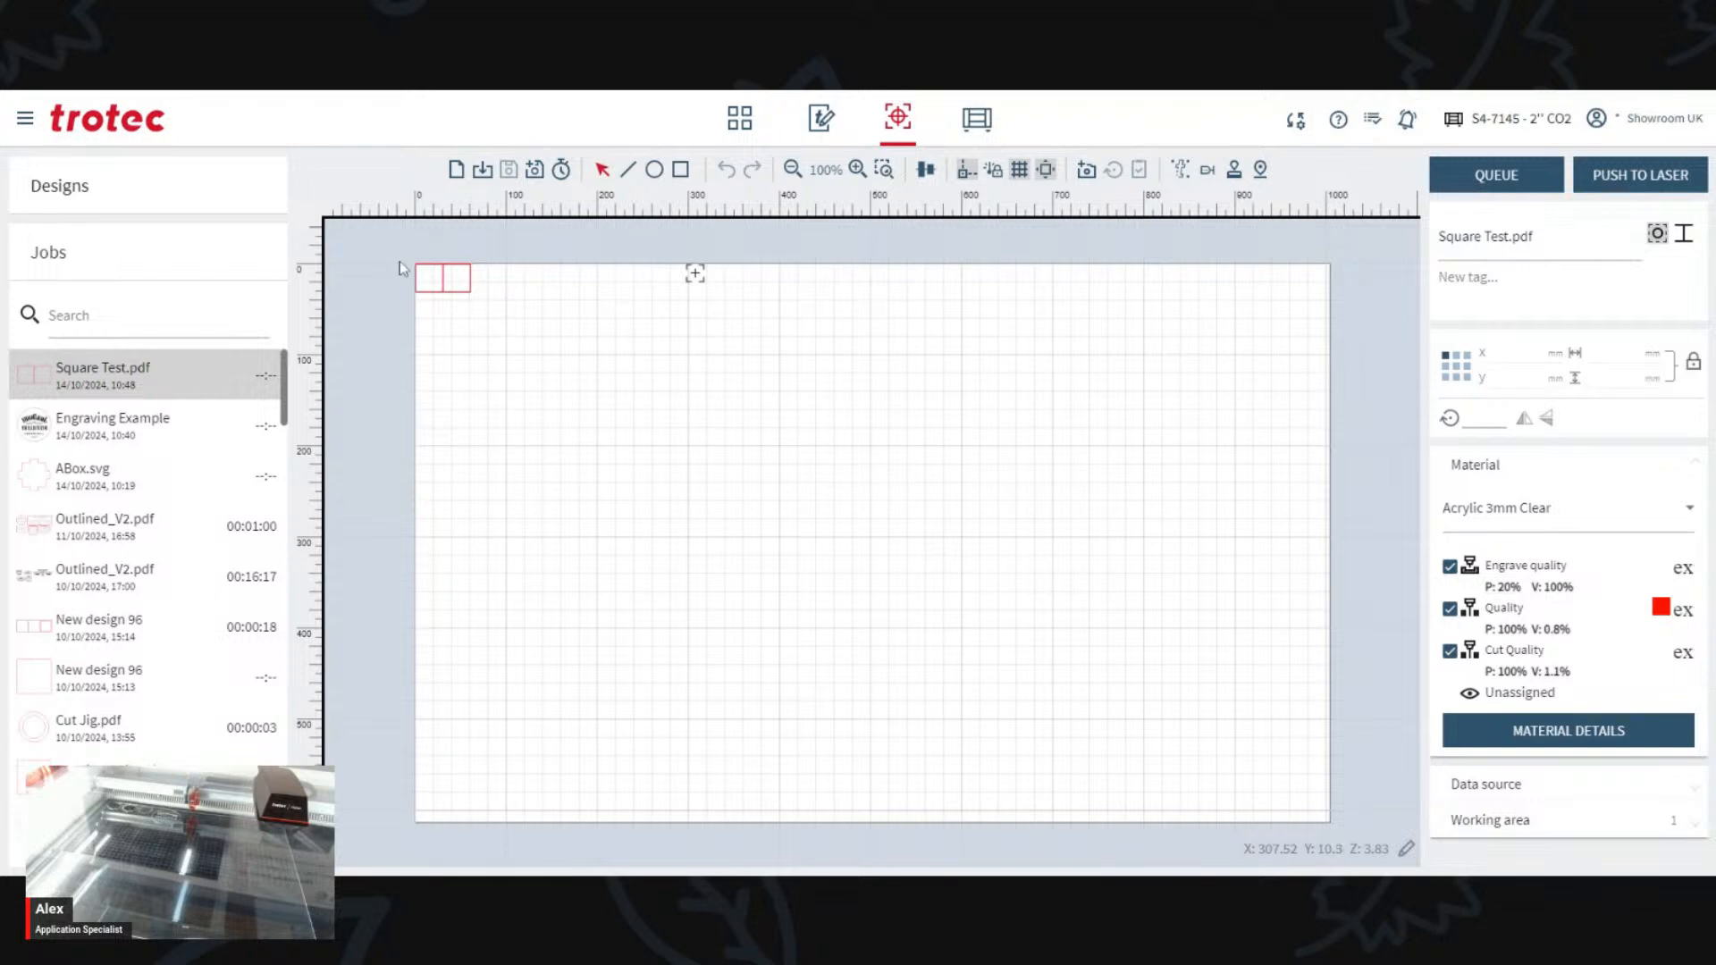
Step: Move the job to the laser position, skip overlapping cutlines, and push it to the laser queue
left_click_drag(445, 268, 726, 276)
left_click(1117, 419)
left_click(1692, 250)
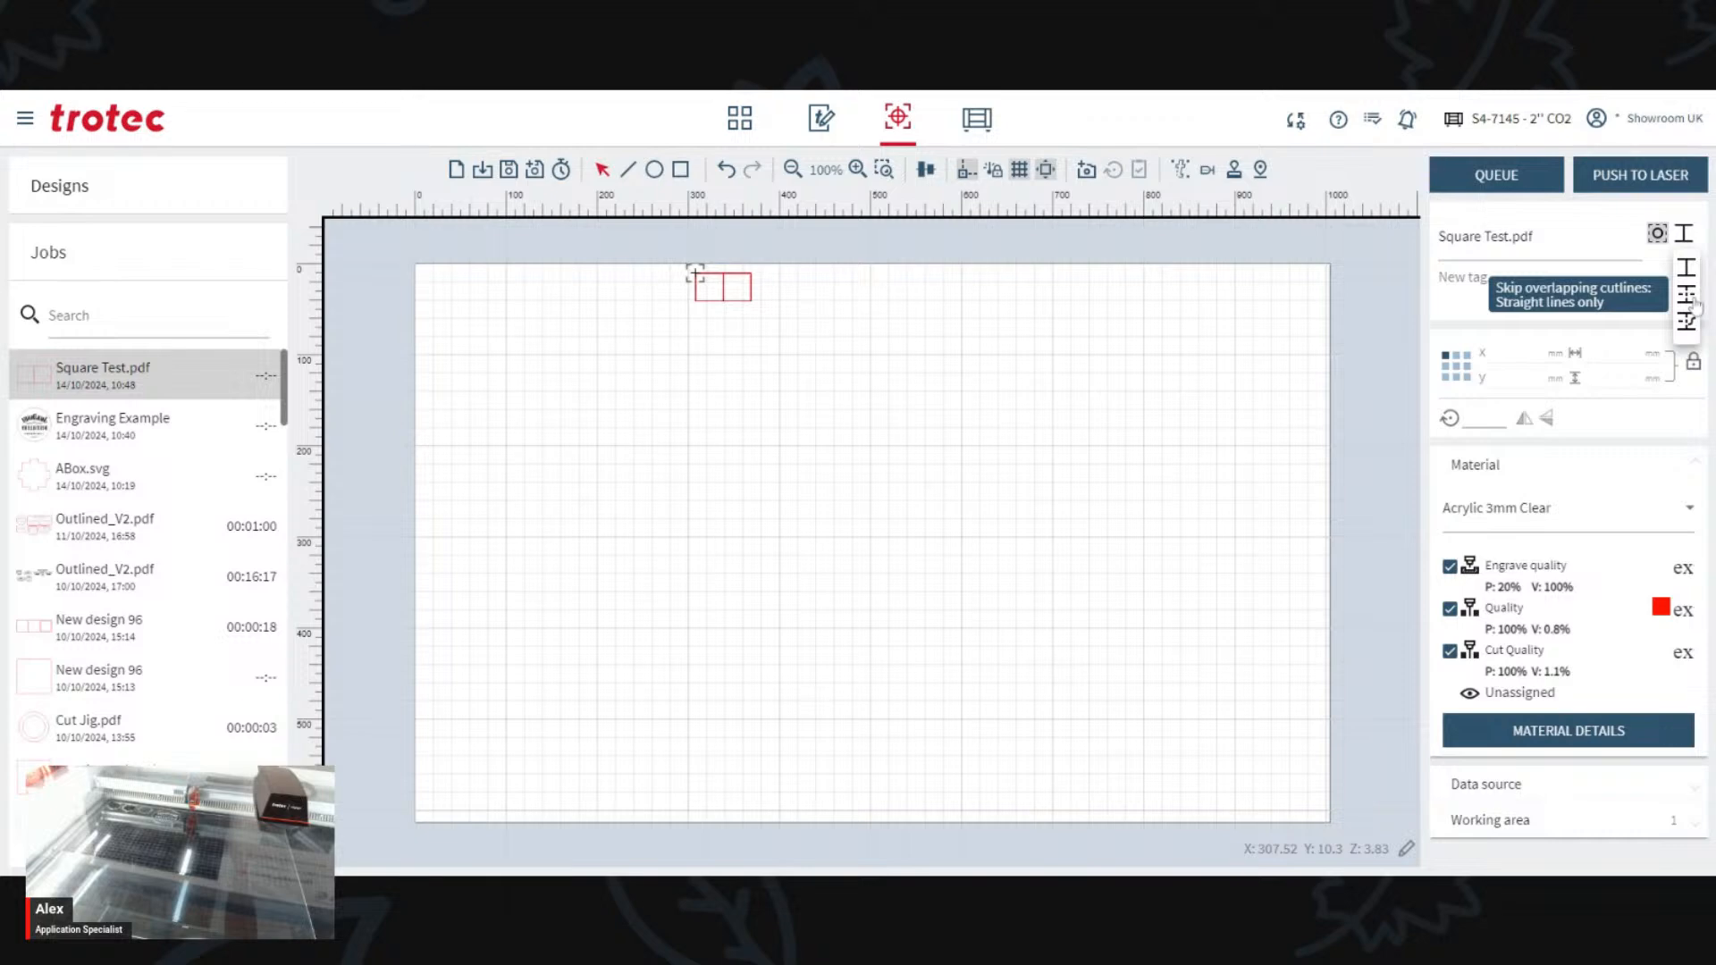
left_click(1688, 323)
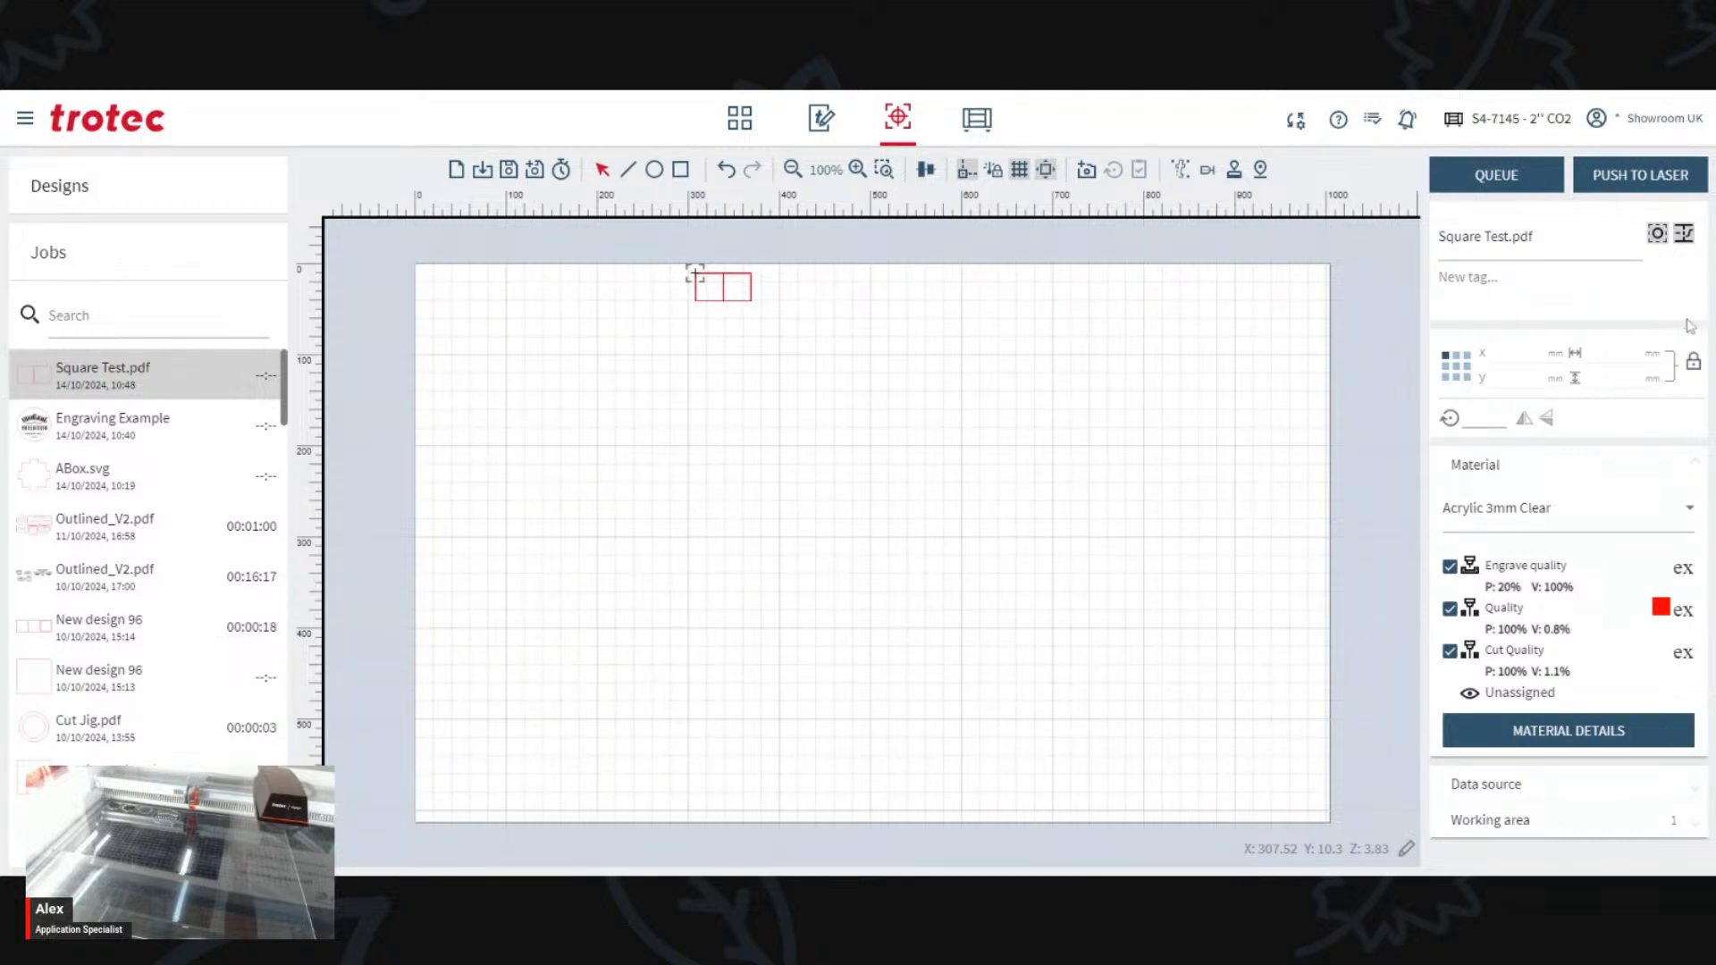
left_click(1647, 183)
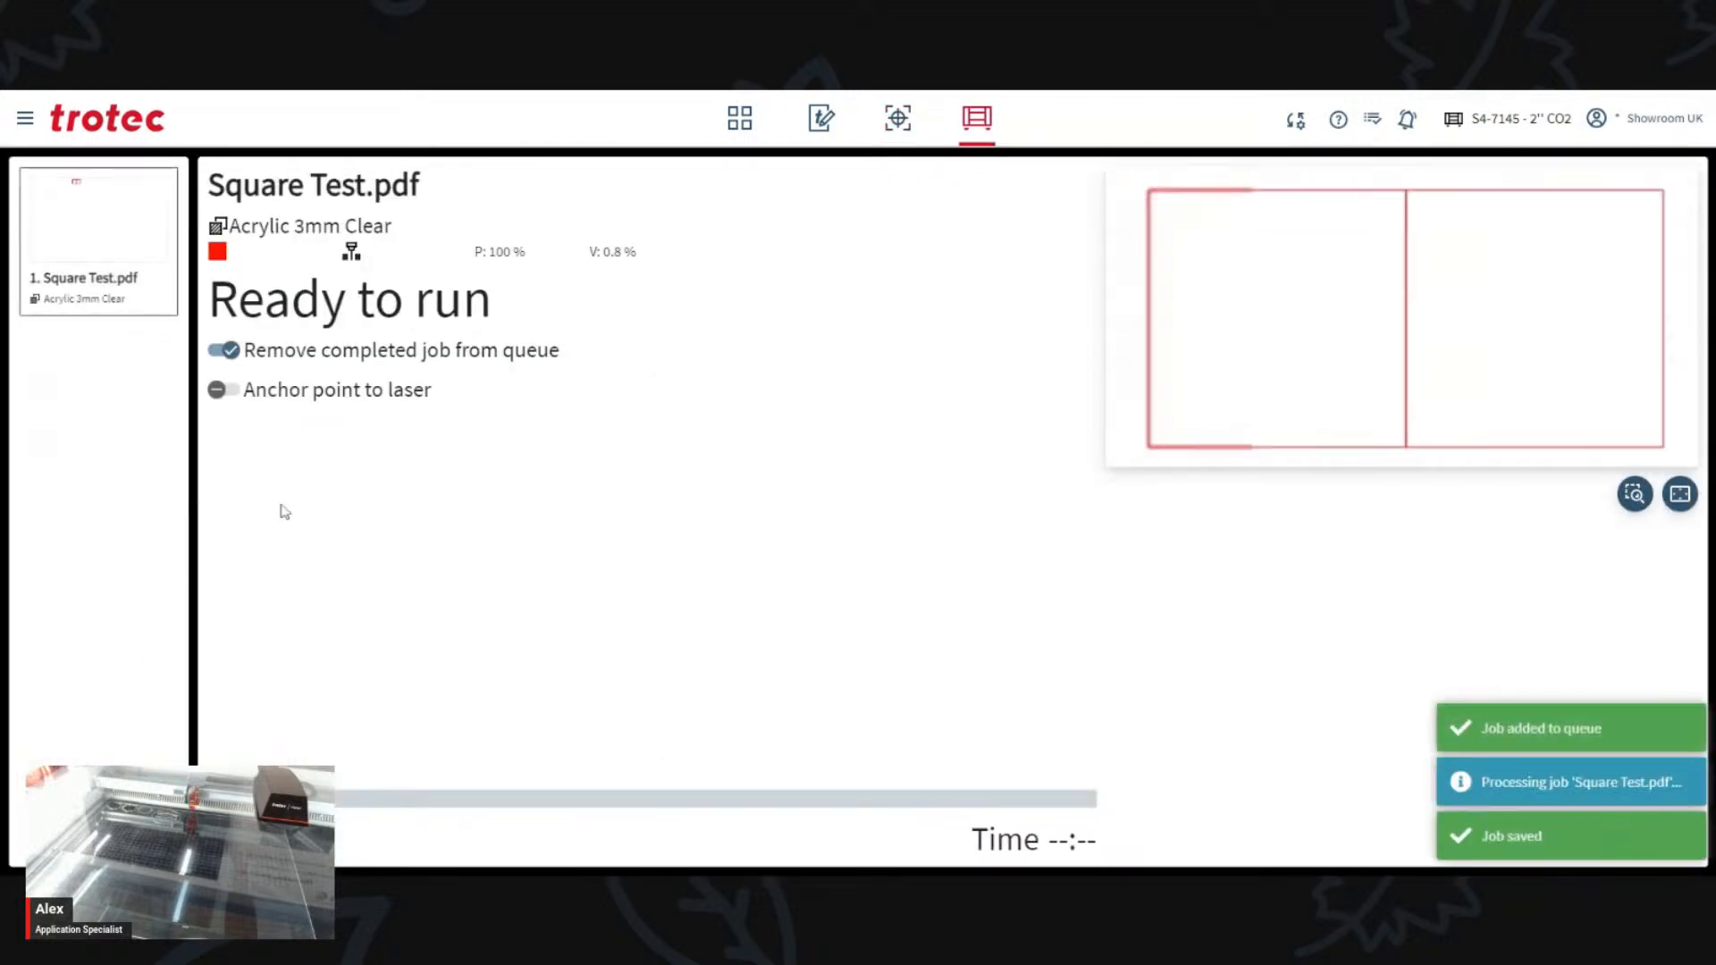
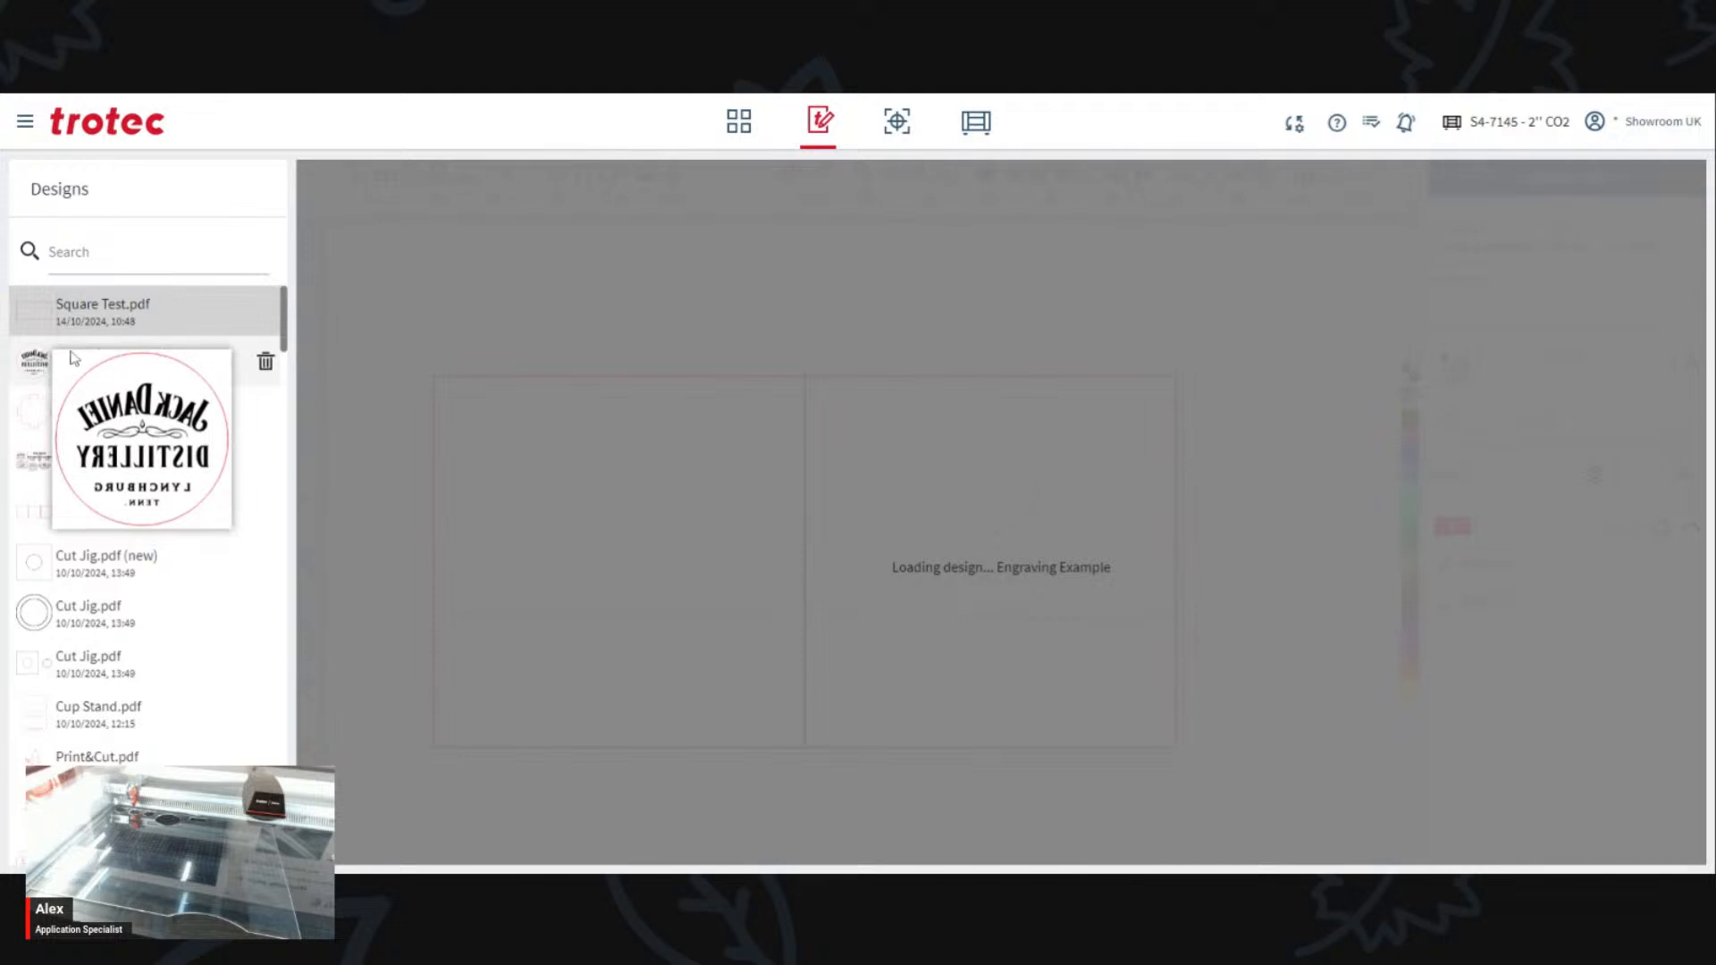
Step: Briefly open the Outlined_V2 label design, then return to the Designs overview
left_click(897, 126)
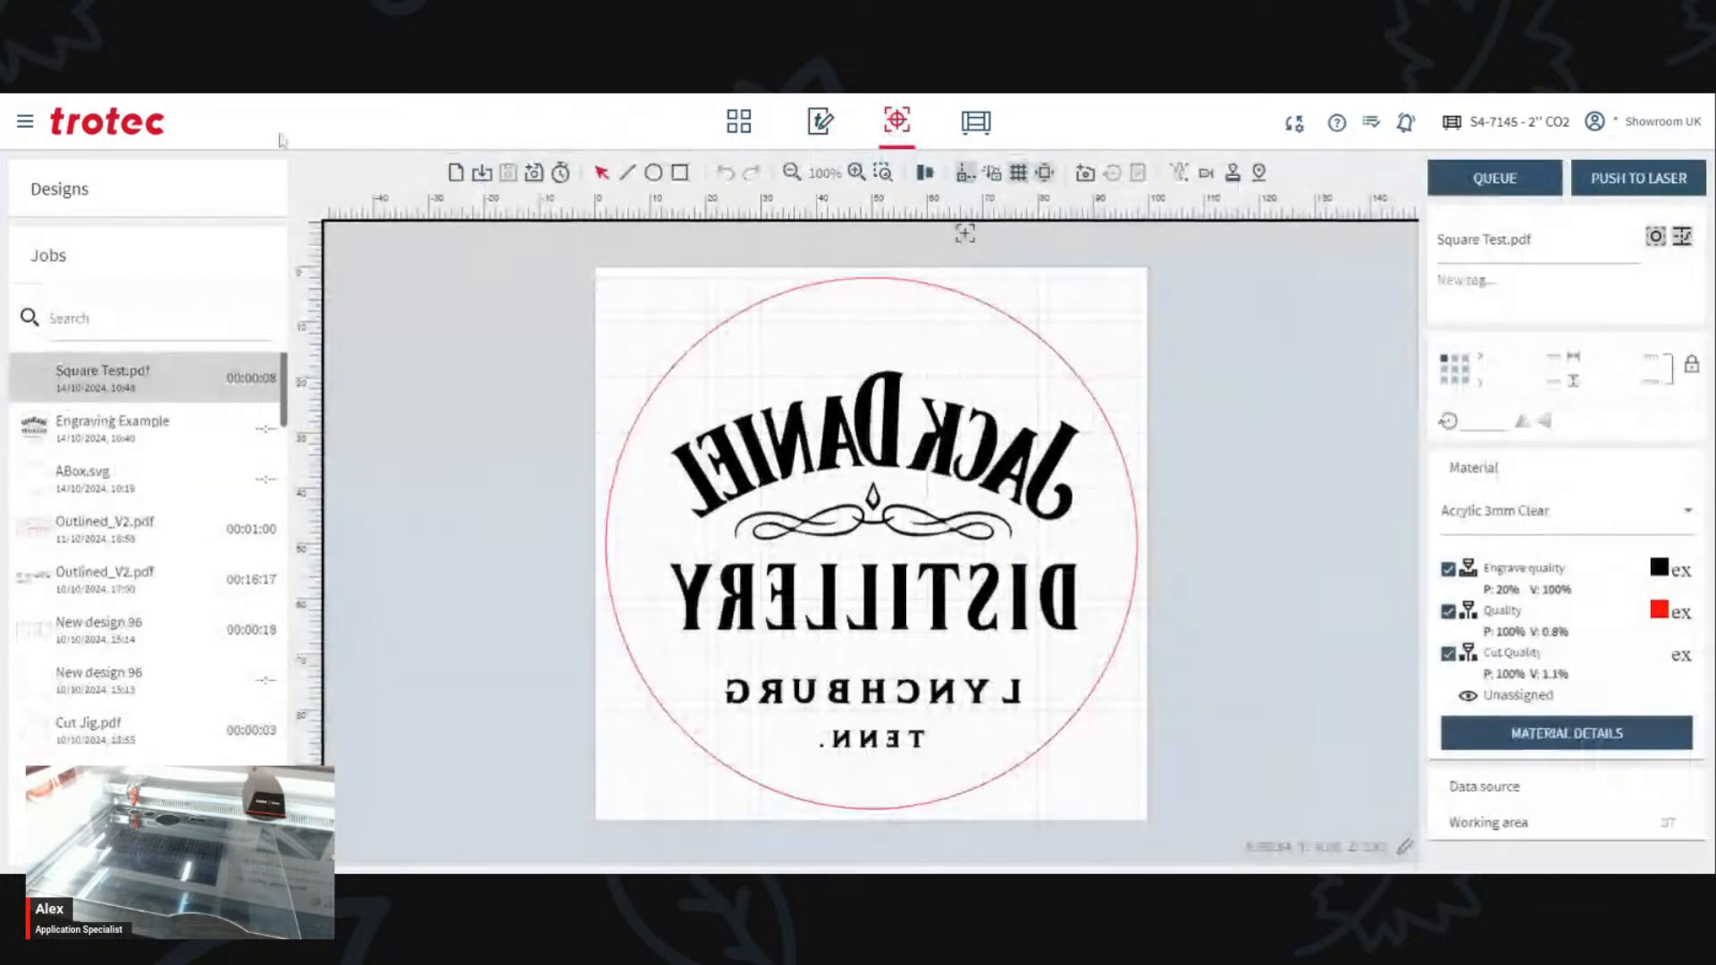
left_click(739, 131)
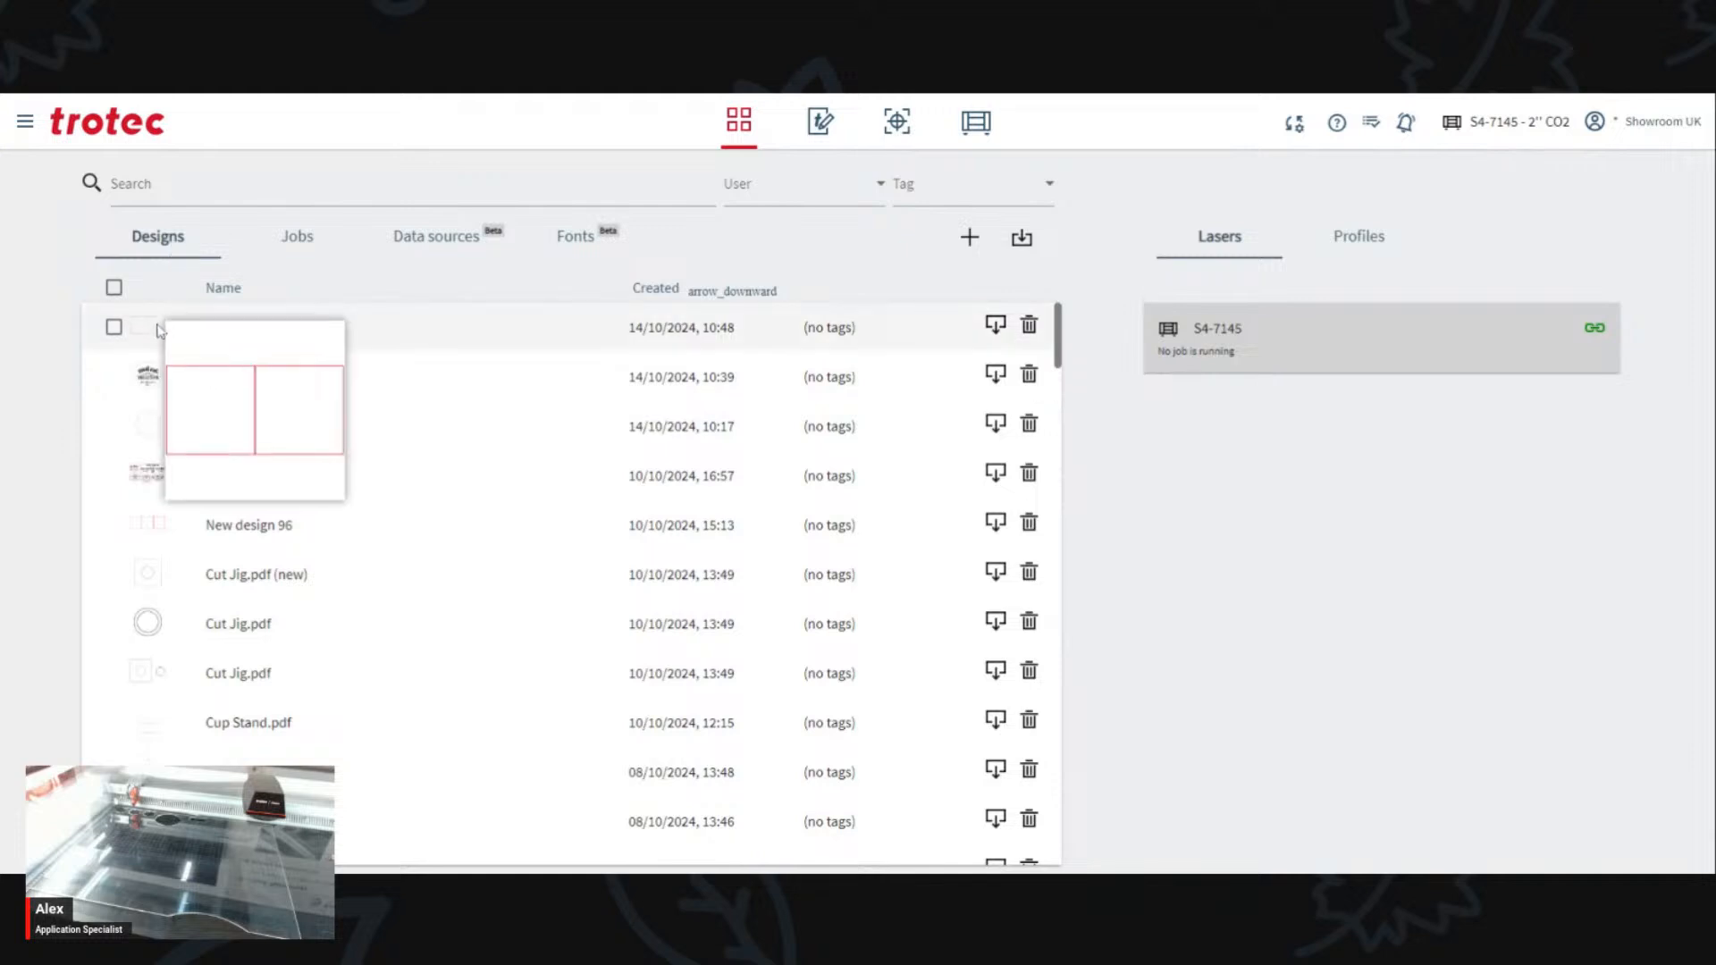
mouse_move(149, 393)
scroll(149, 397, "down", 1)
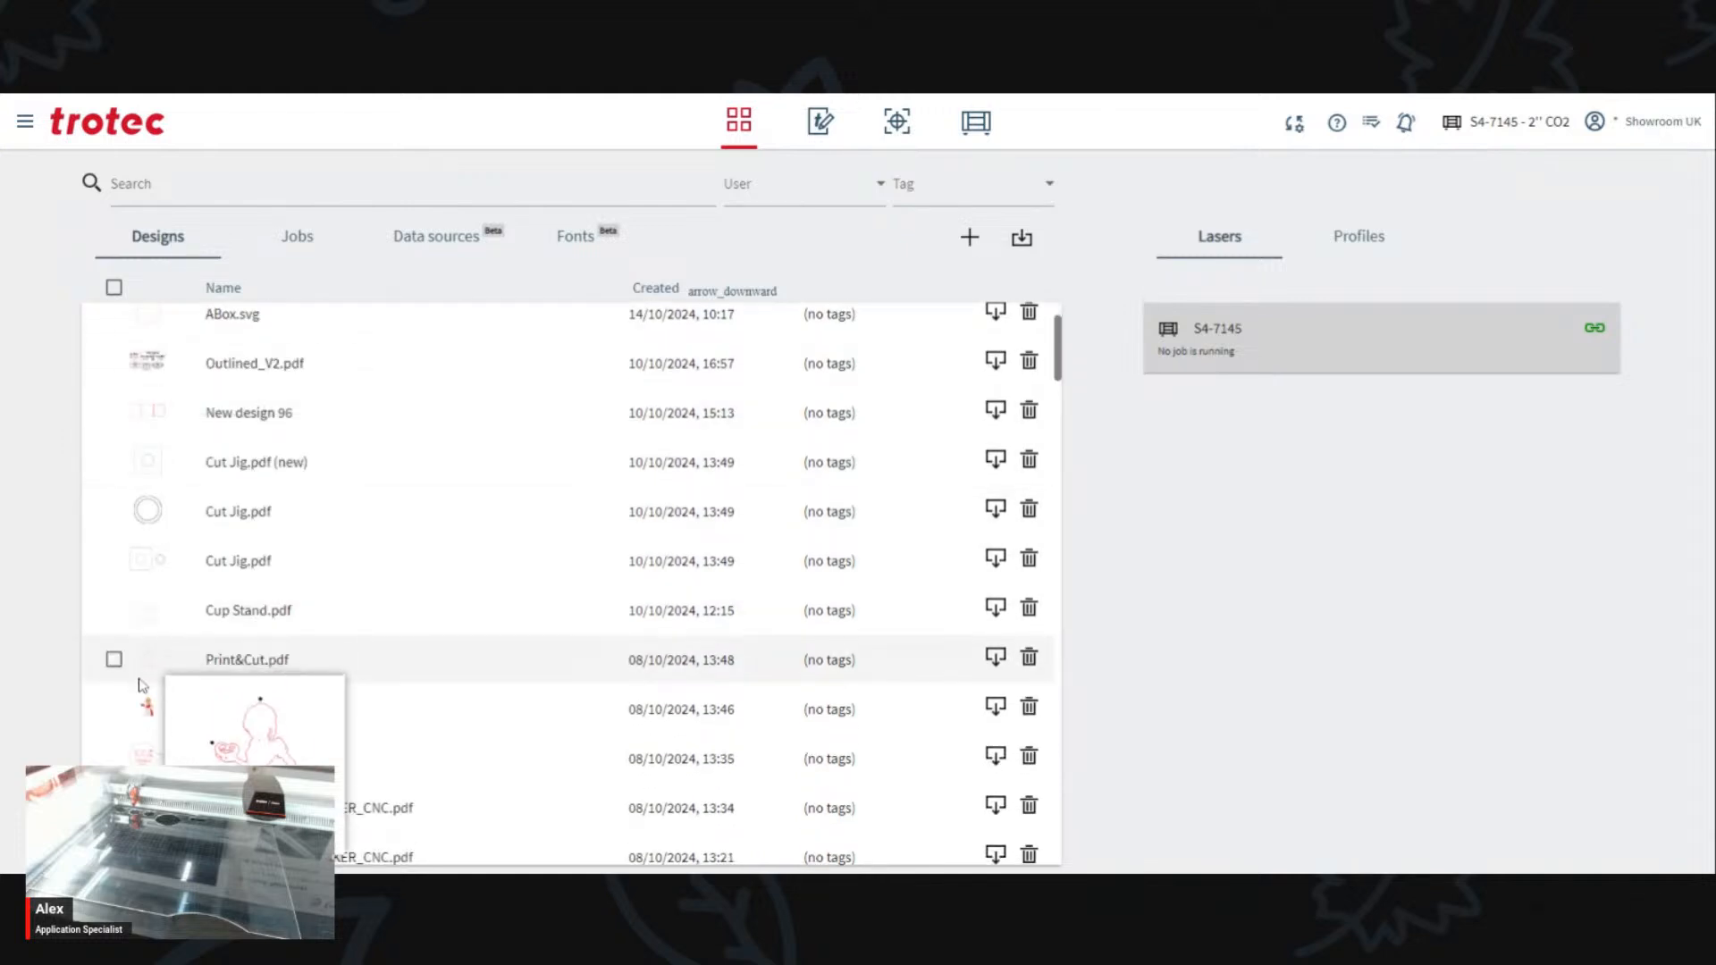
scroll(138, 464, "up", 1)
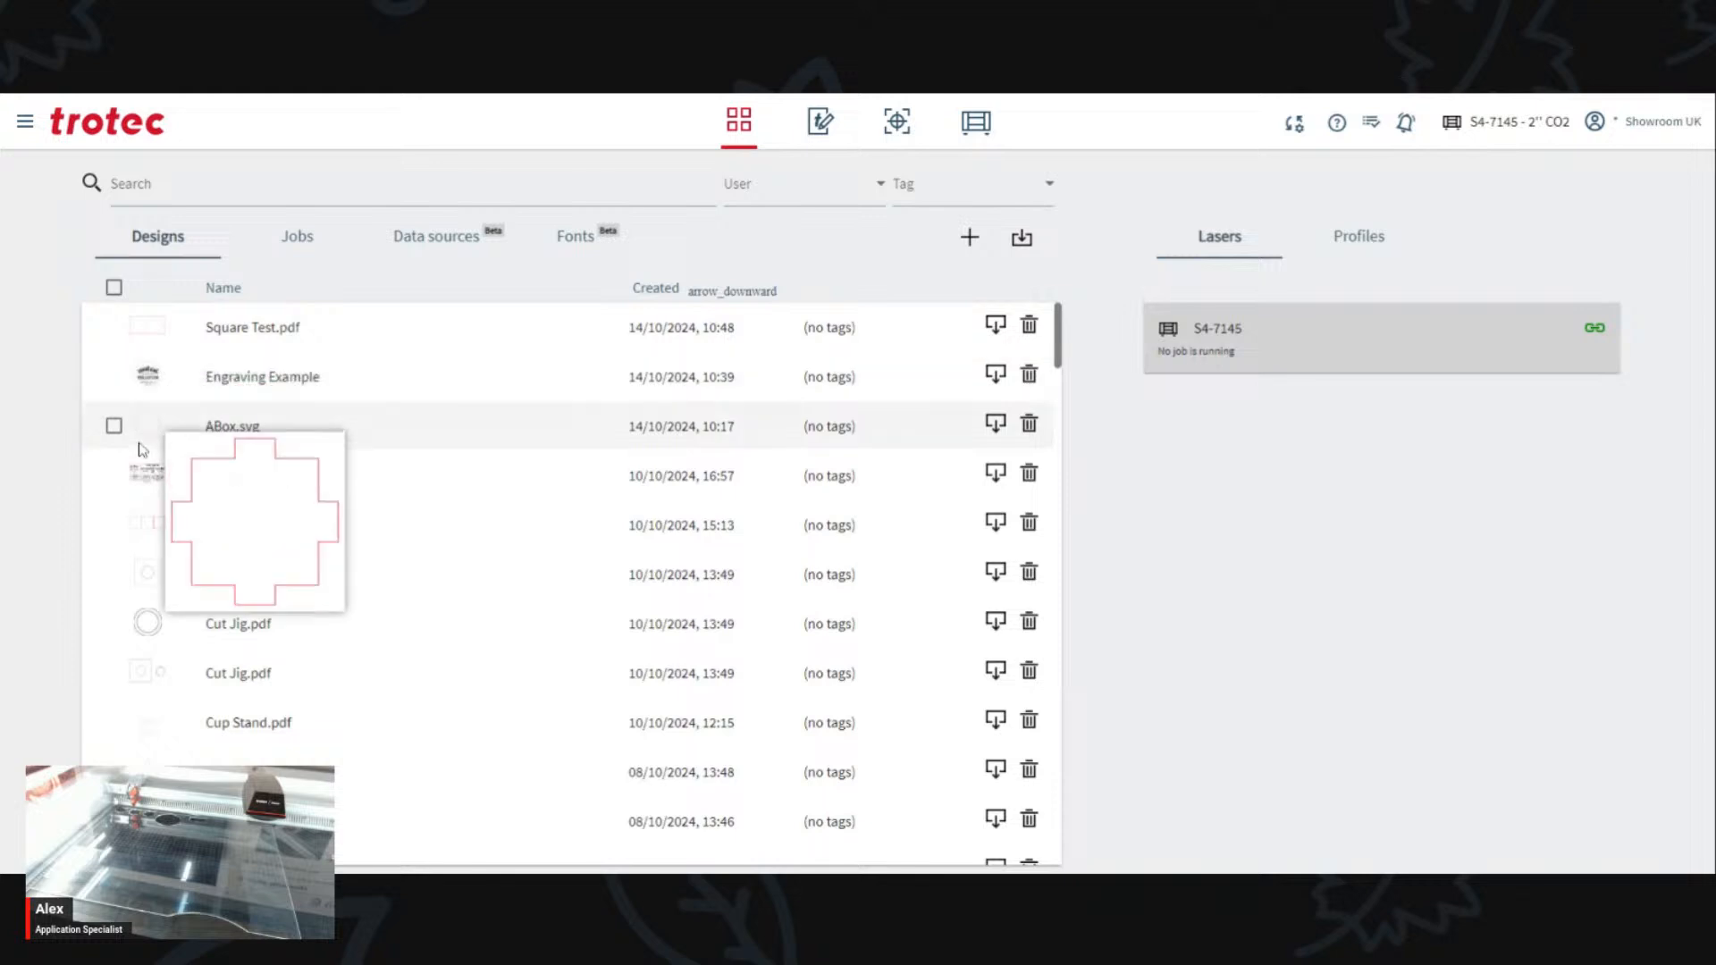
left_click(152, 478)
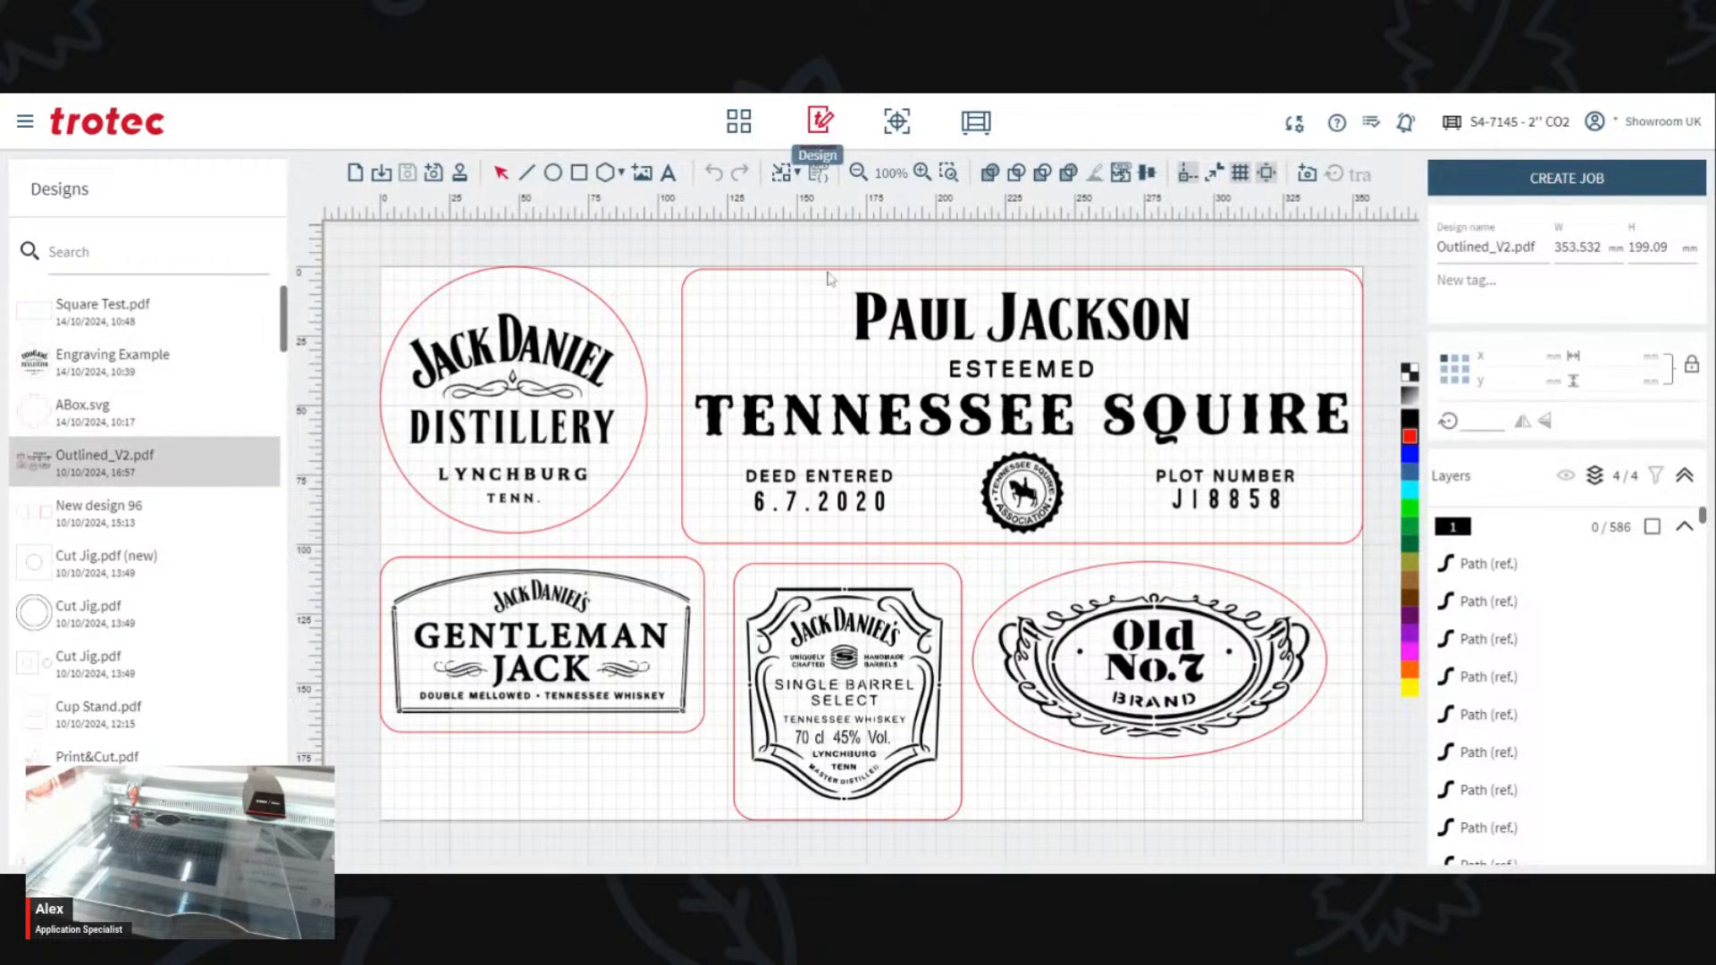
left_click(738, 120)
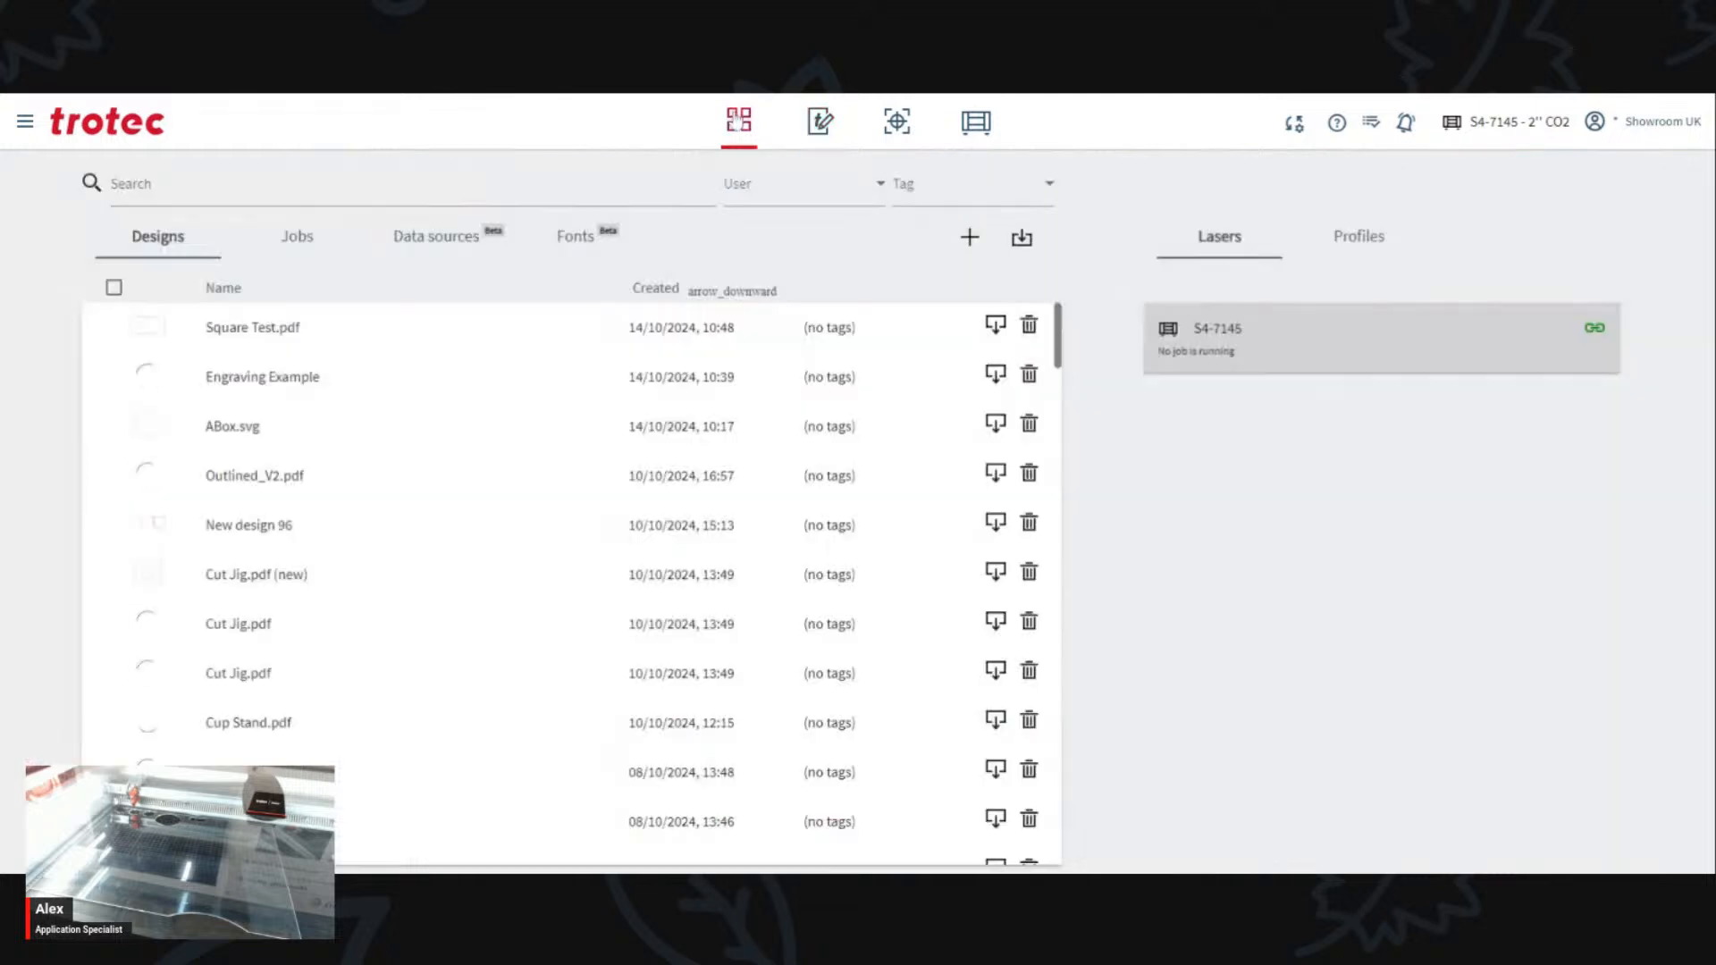
Step: In the Jobs list, open the Outlined_V2 job and check its label group selection
left_click(312, 243)
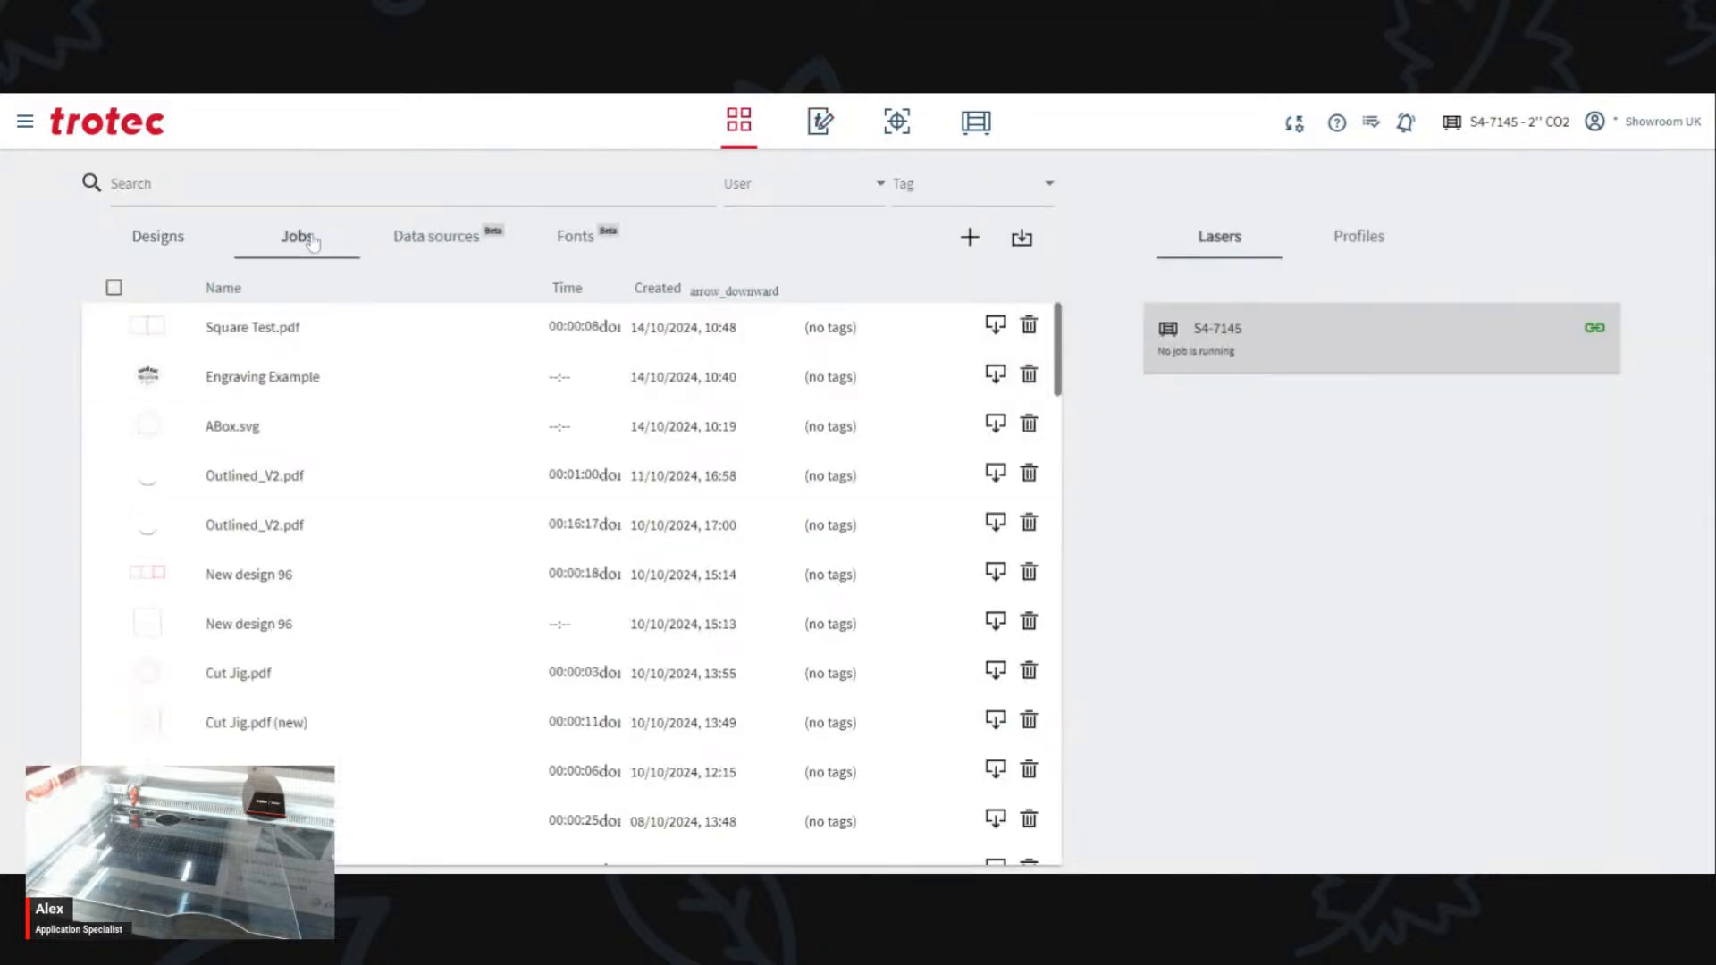
mouse_move(162, 467)
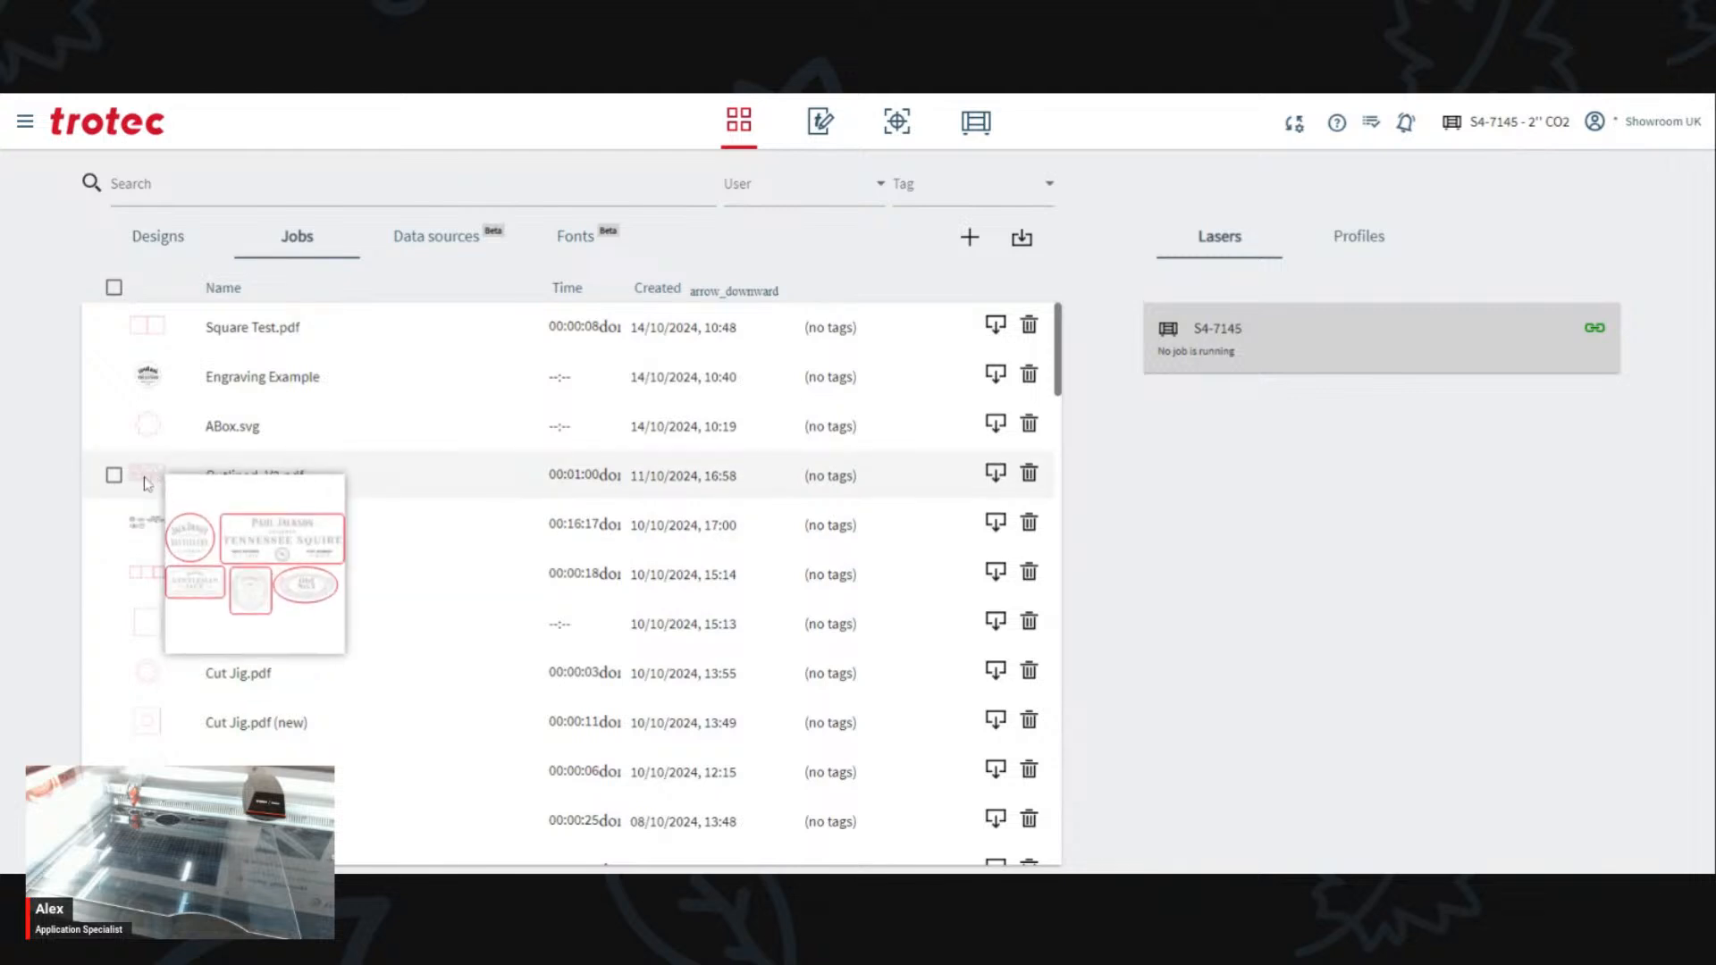
left_click(153, 480)
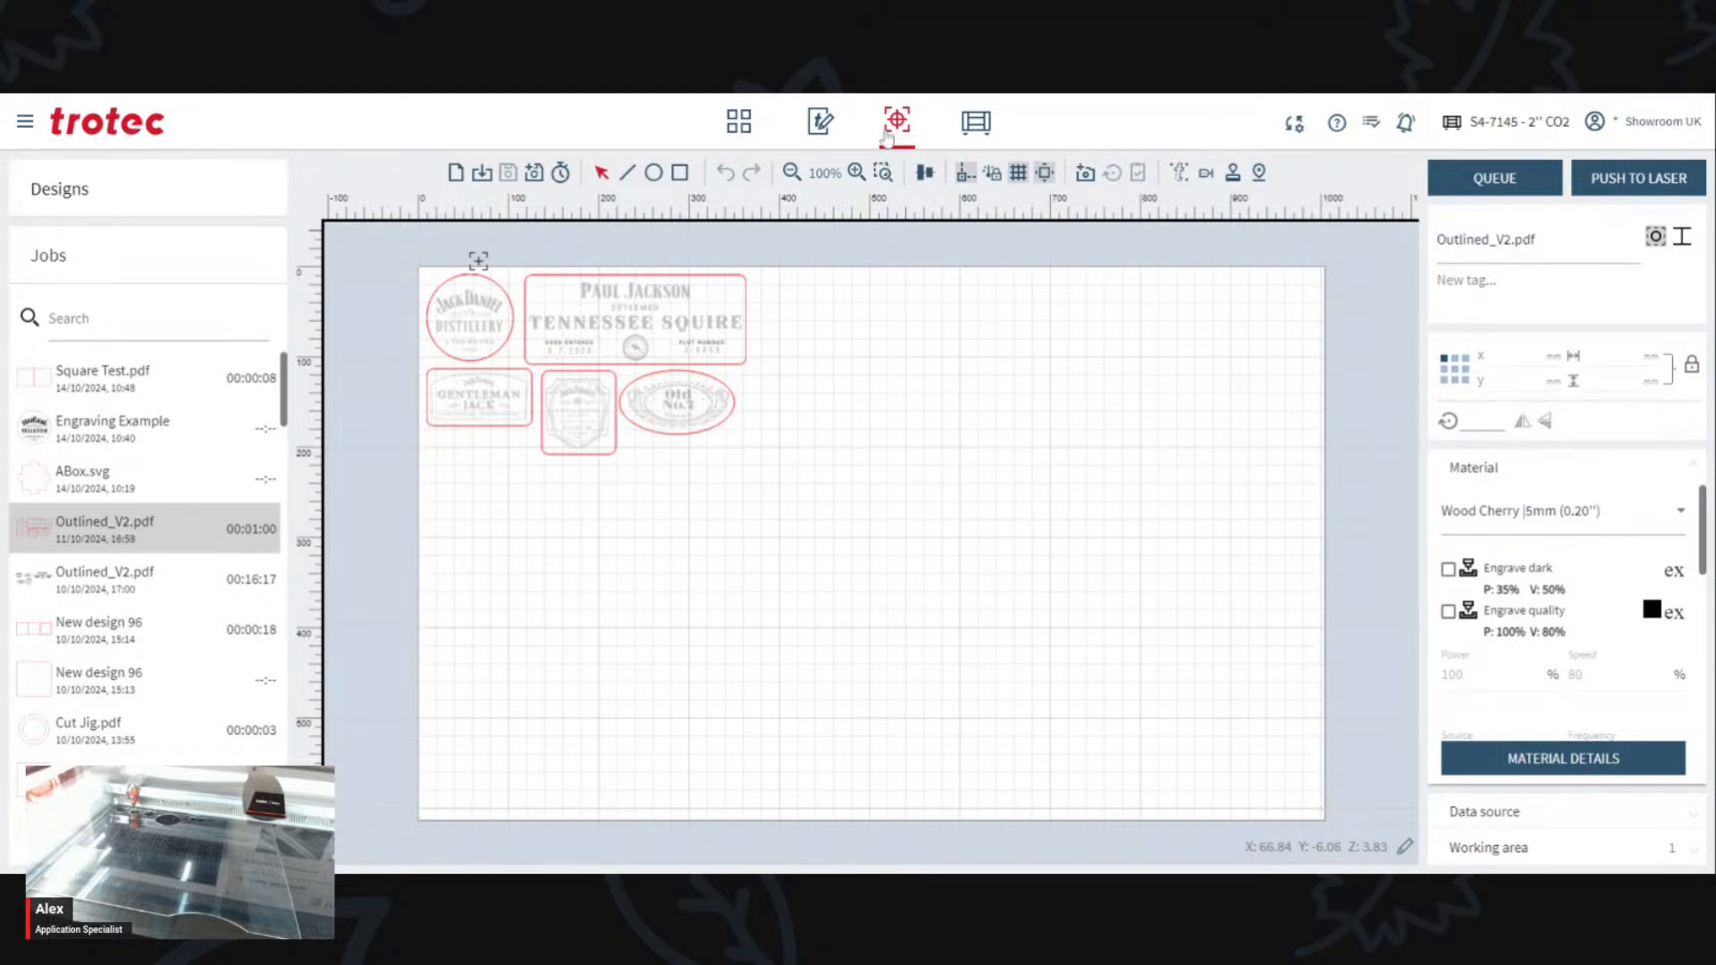
left_click(513, 313)
left_click(856, 483)
left_click(632, 358)
left_click(738, 126)
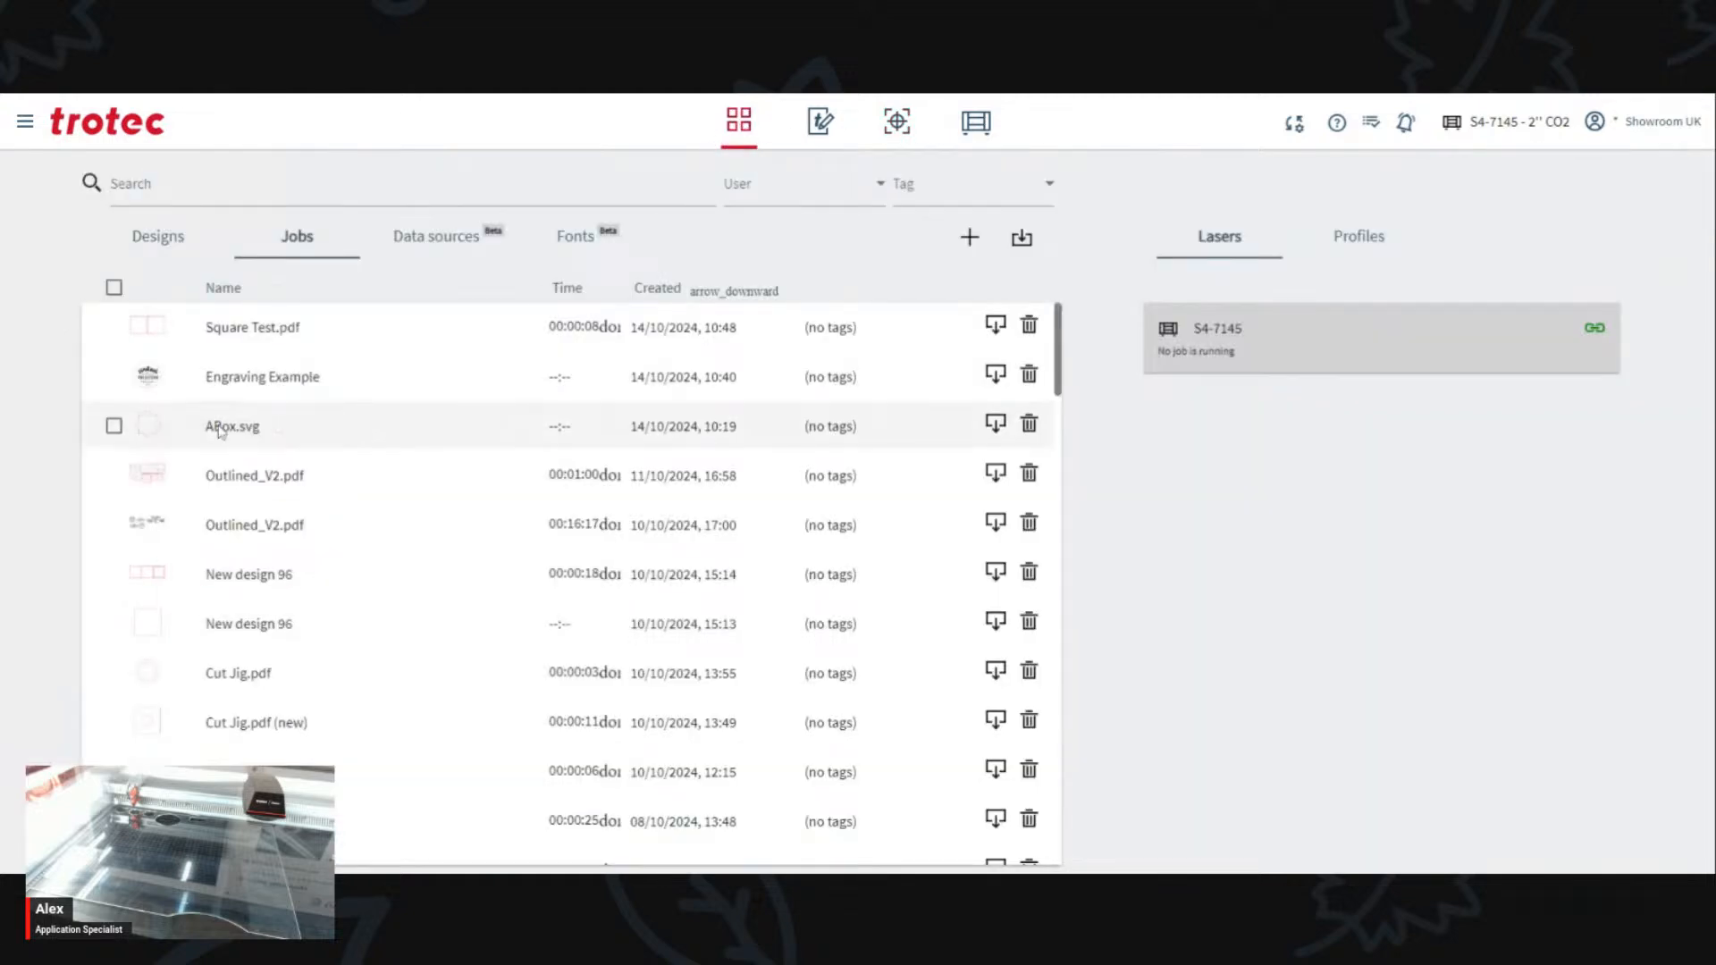
Step: Push the one-minute Outlined_V2 cut job to the laser queue, then remove it again
mouse_move(154, 537)
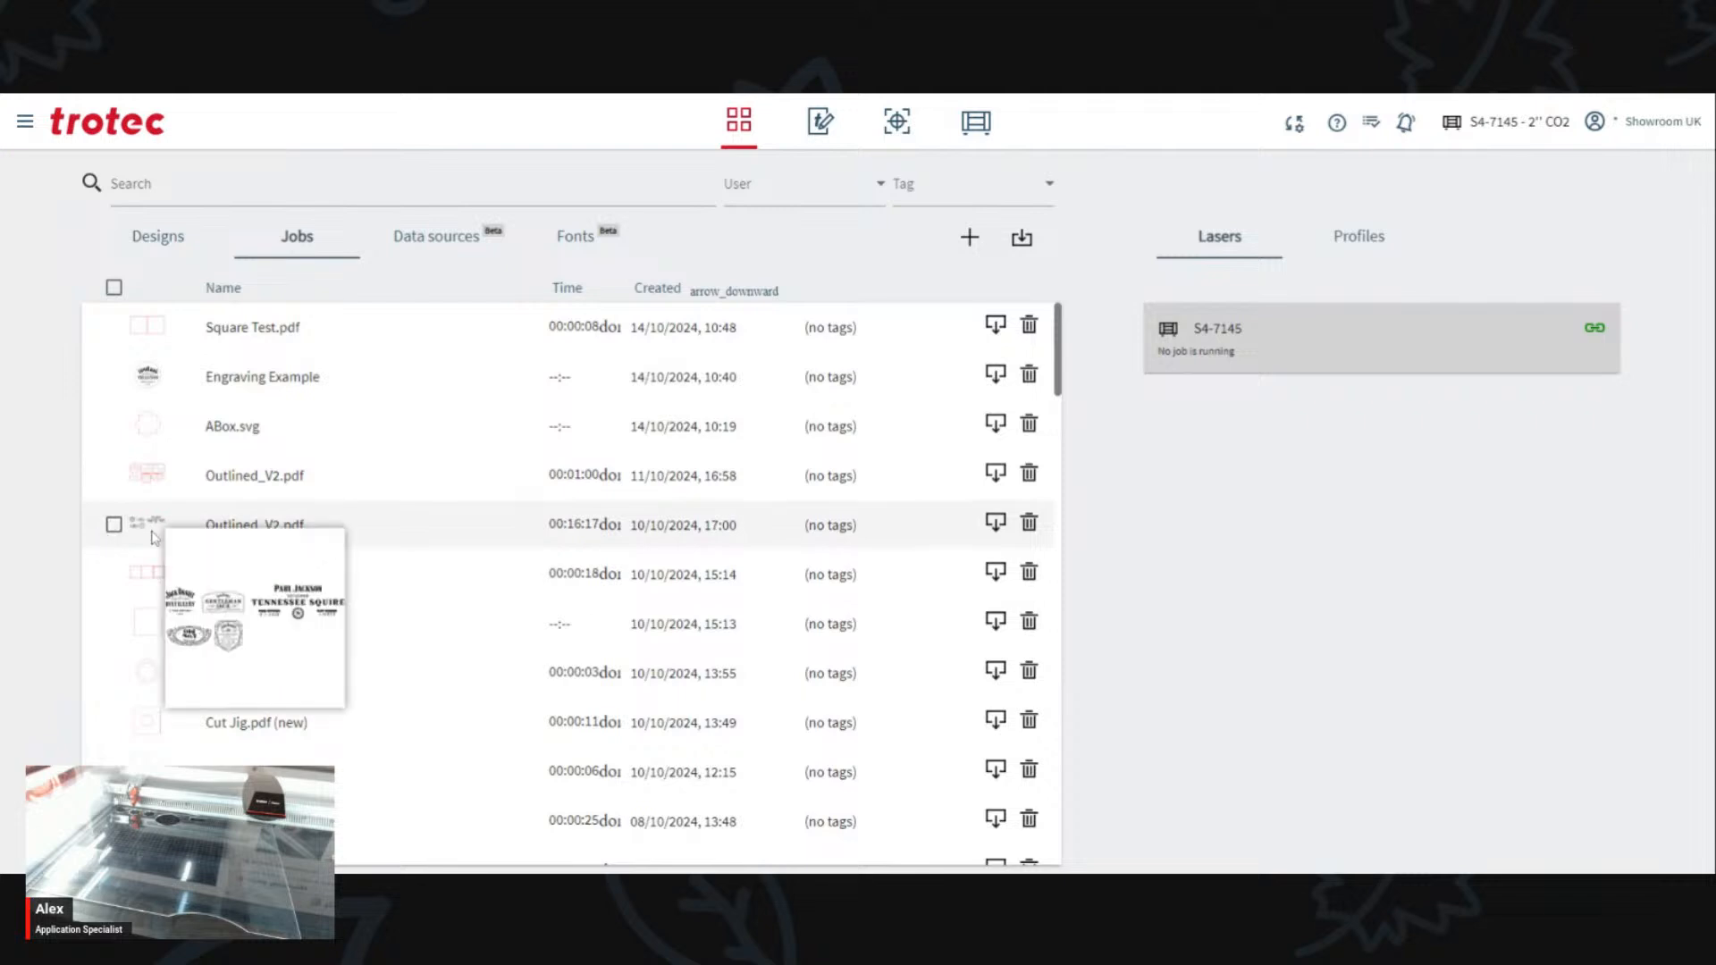
double_click(151, 488)
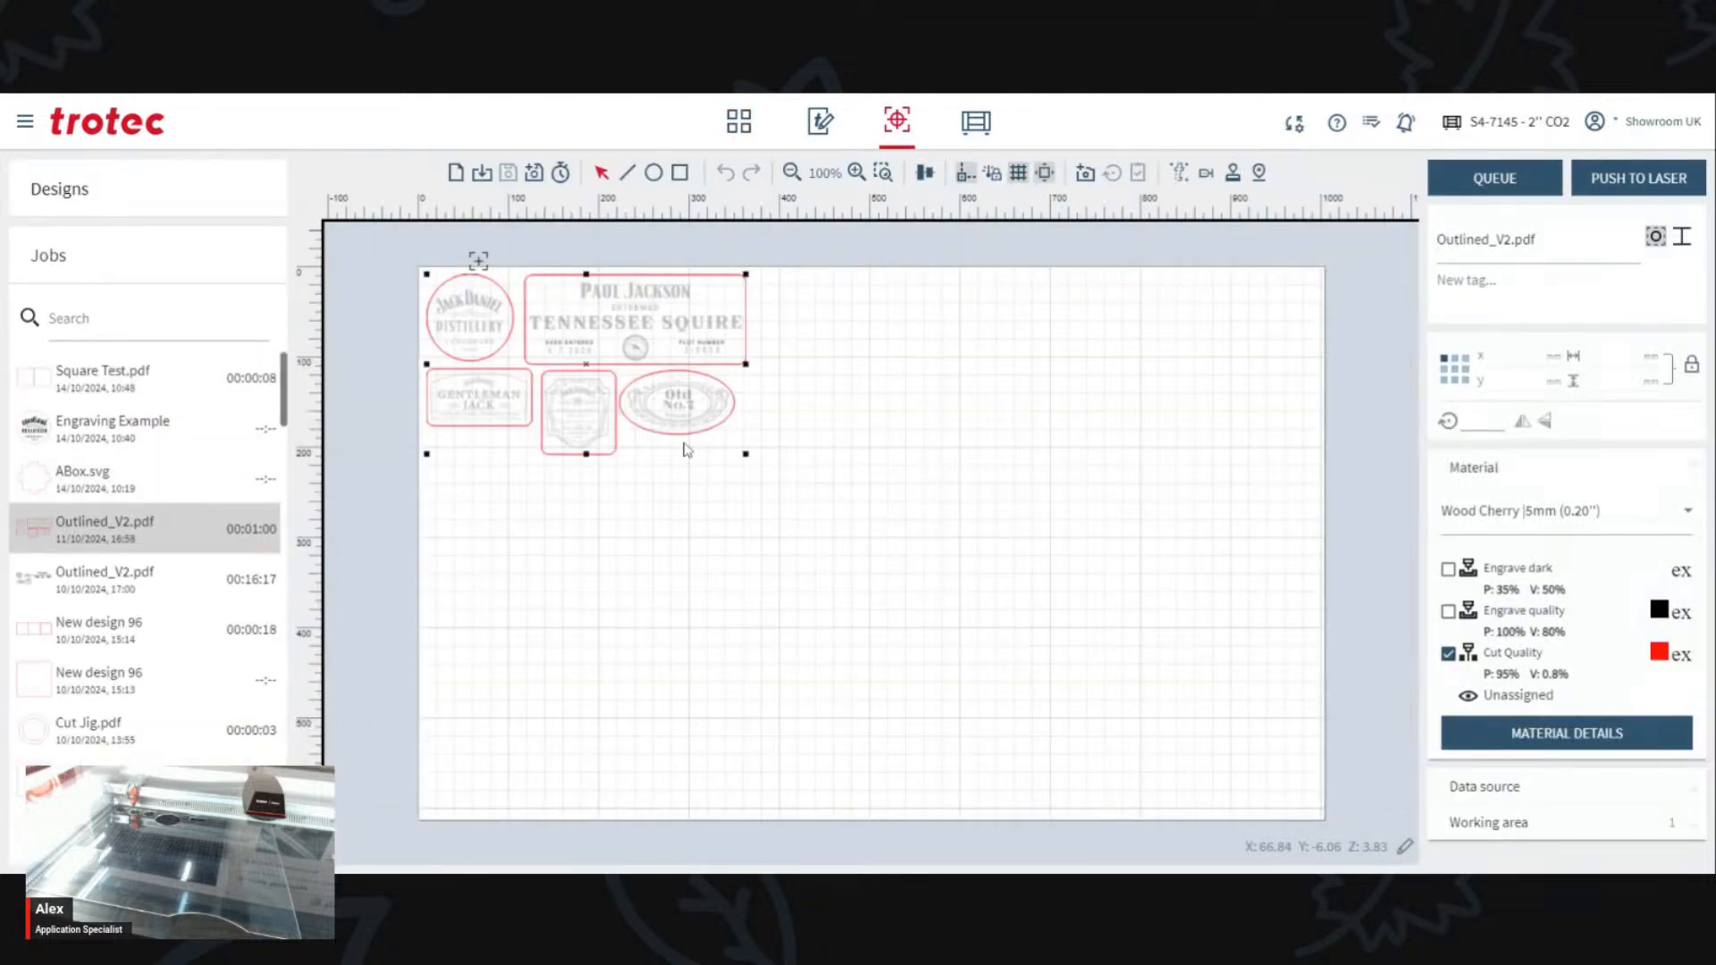
left_click(1640, 191)
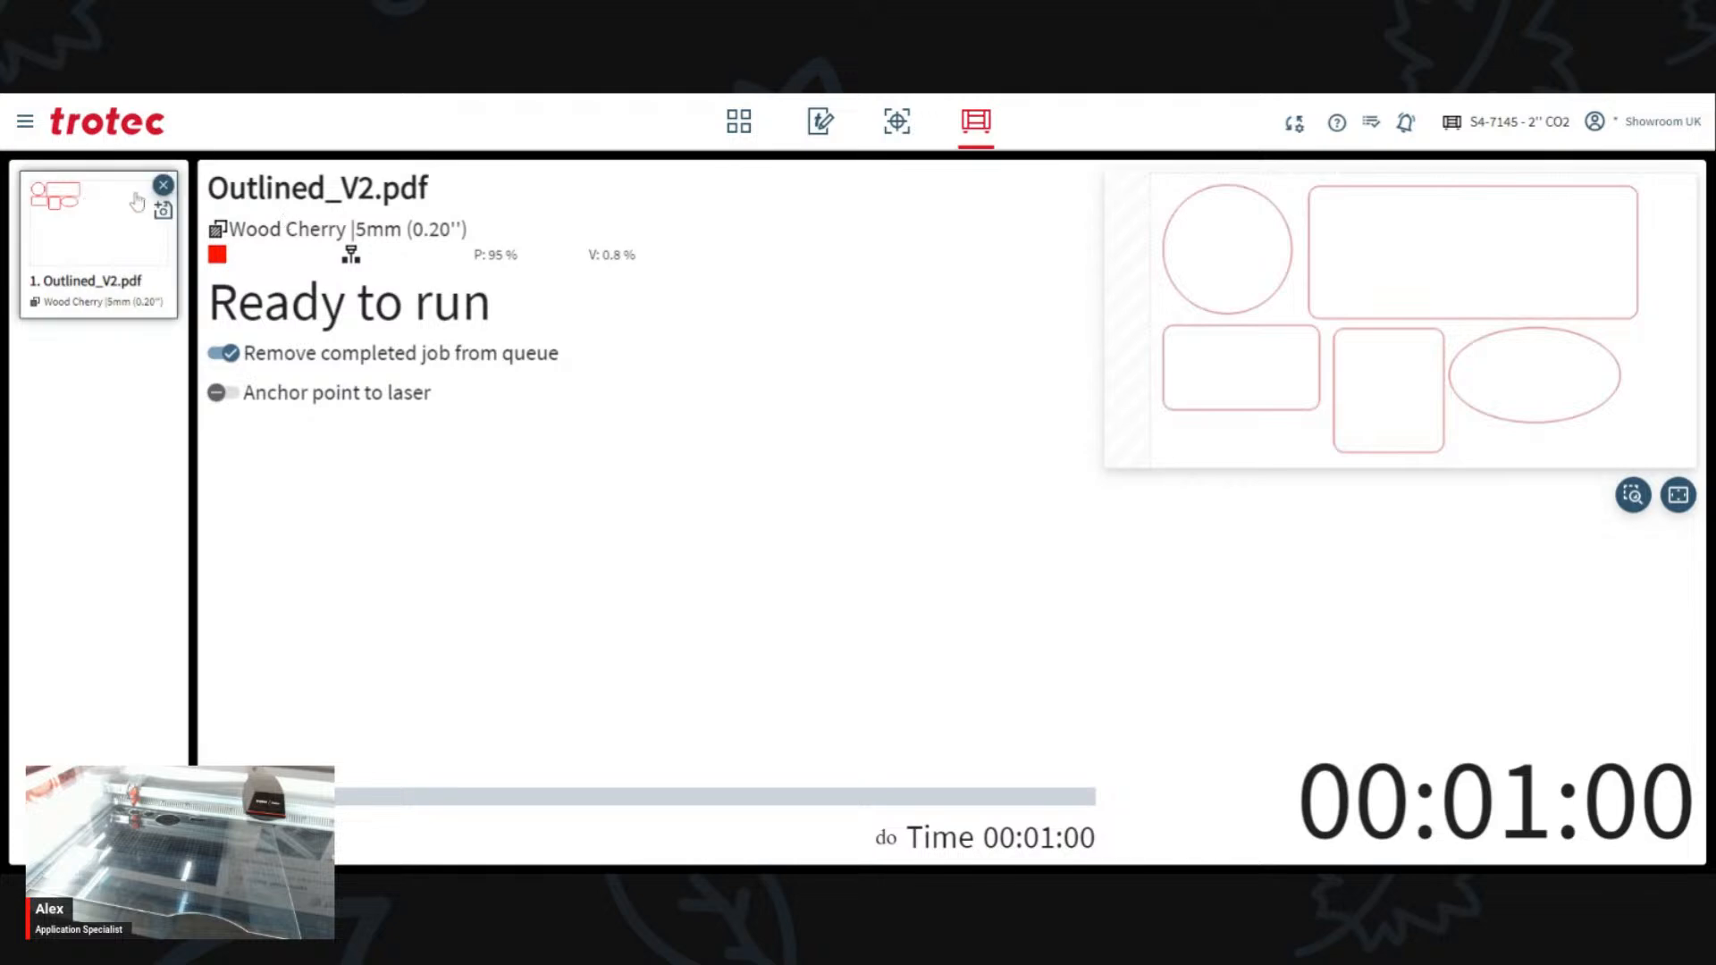
left_click(166, 192)
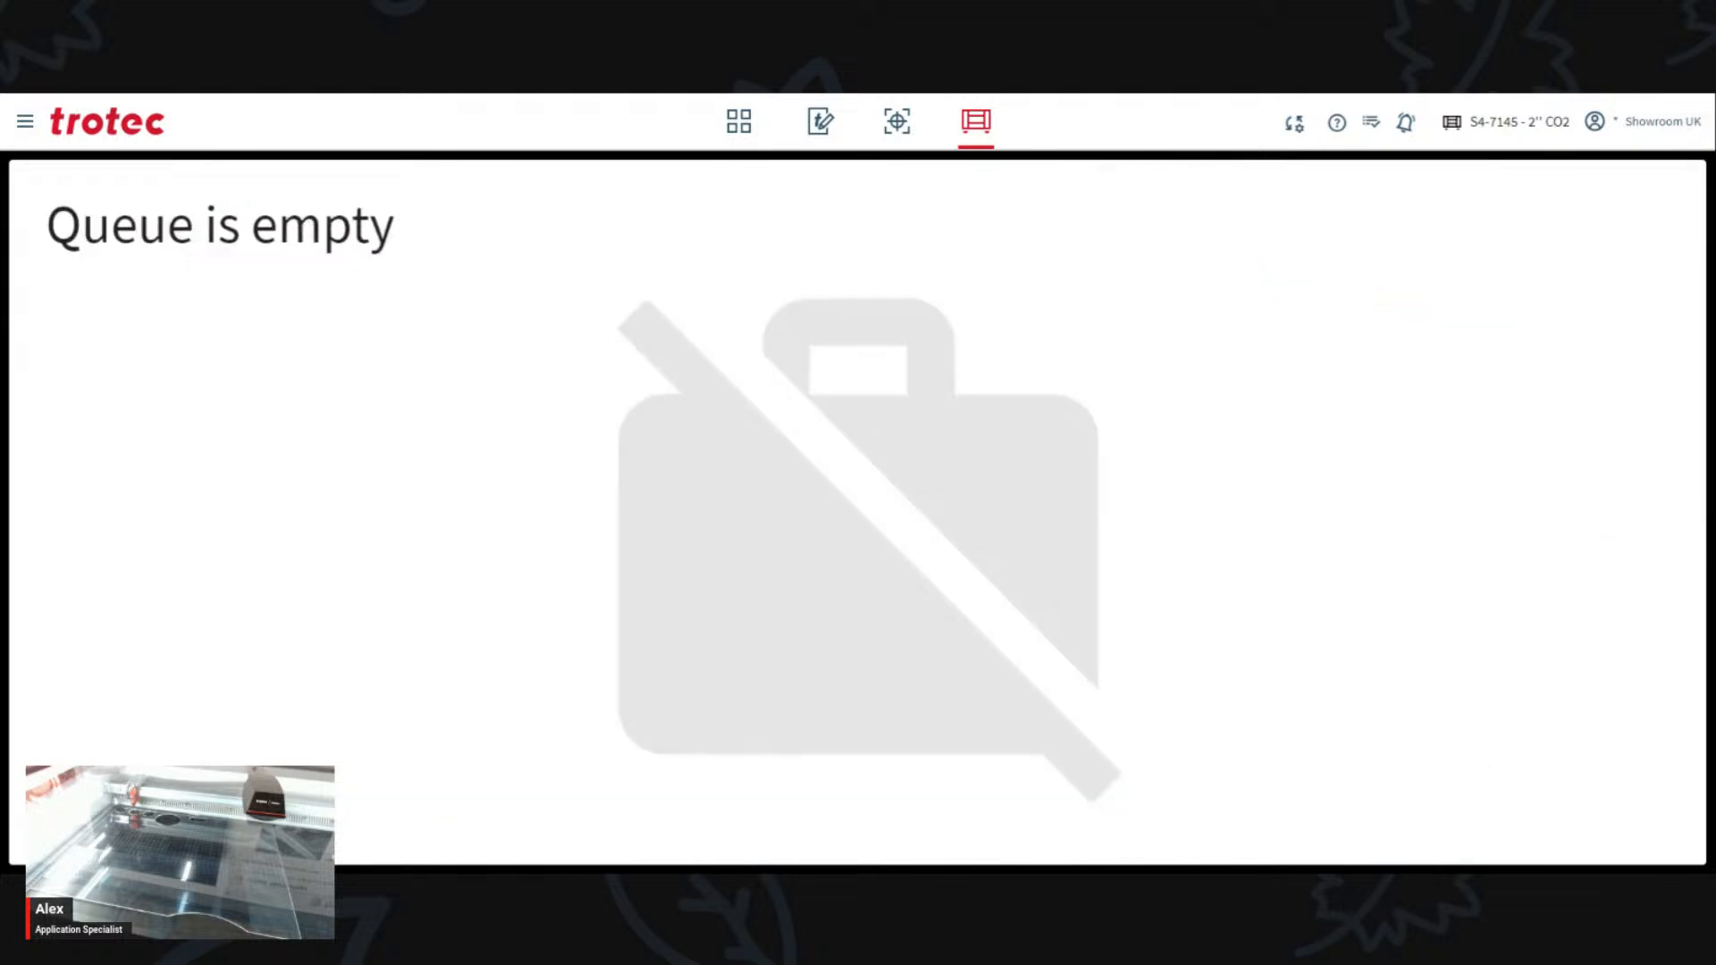
left_click(738, 132)
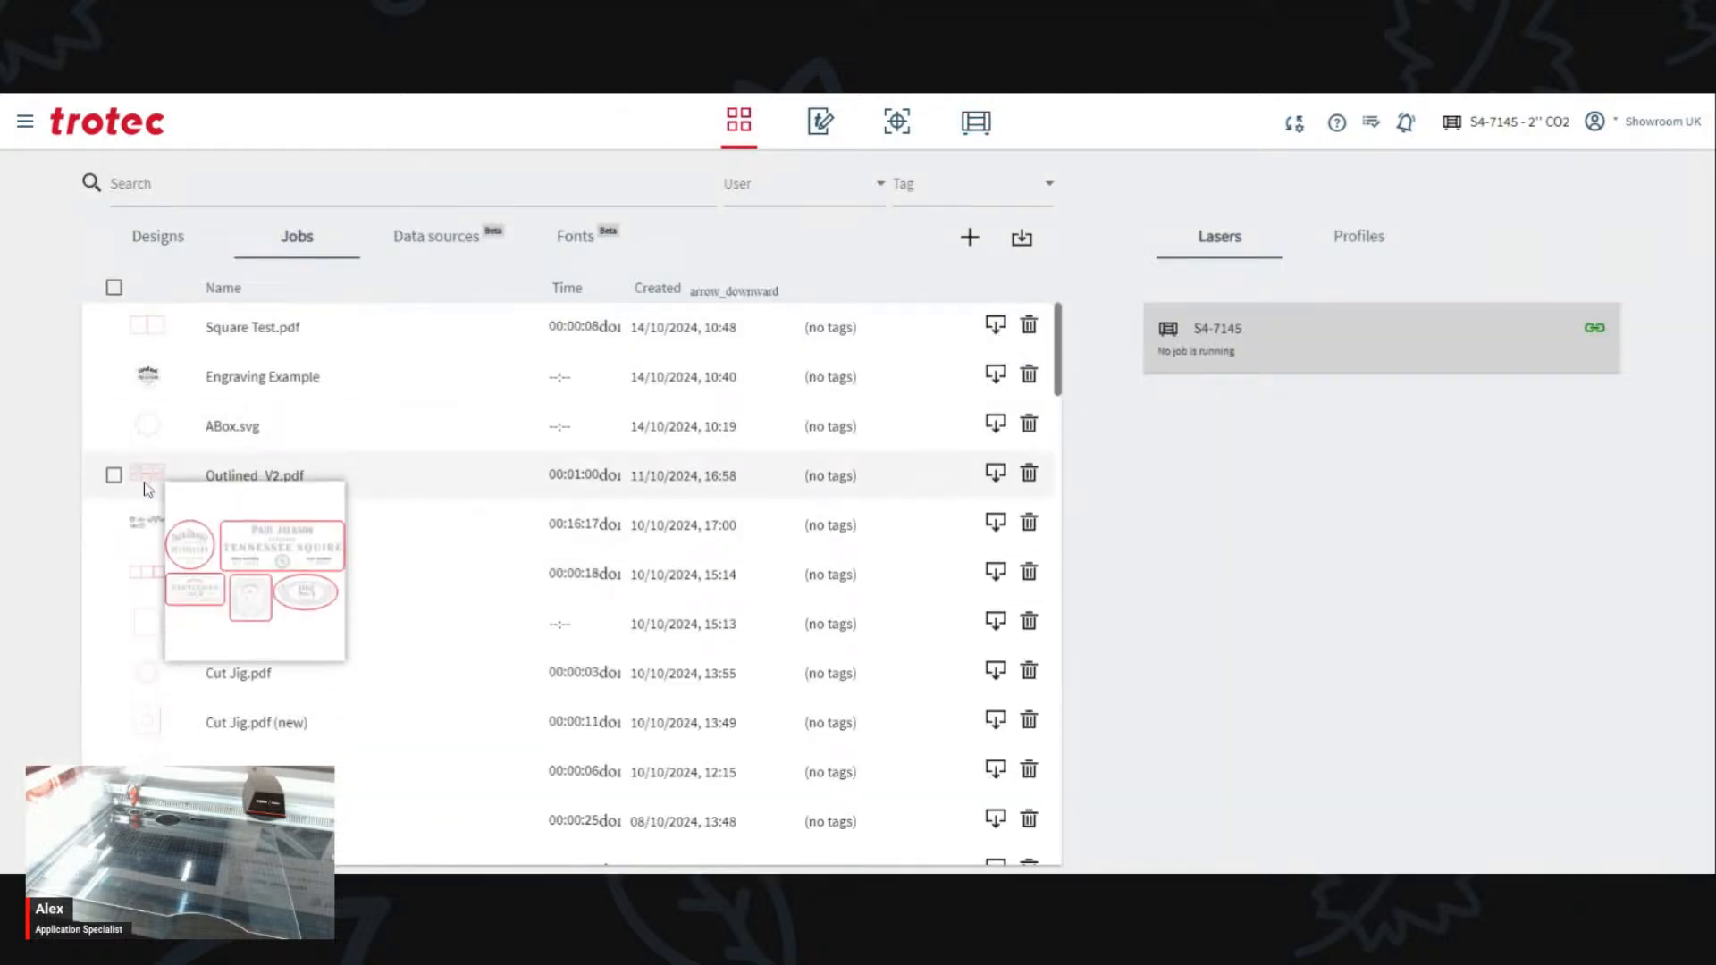
mouse_move(162, 490)
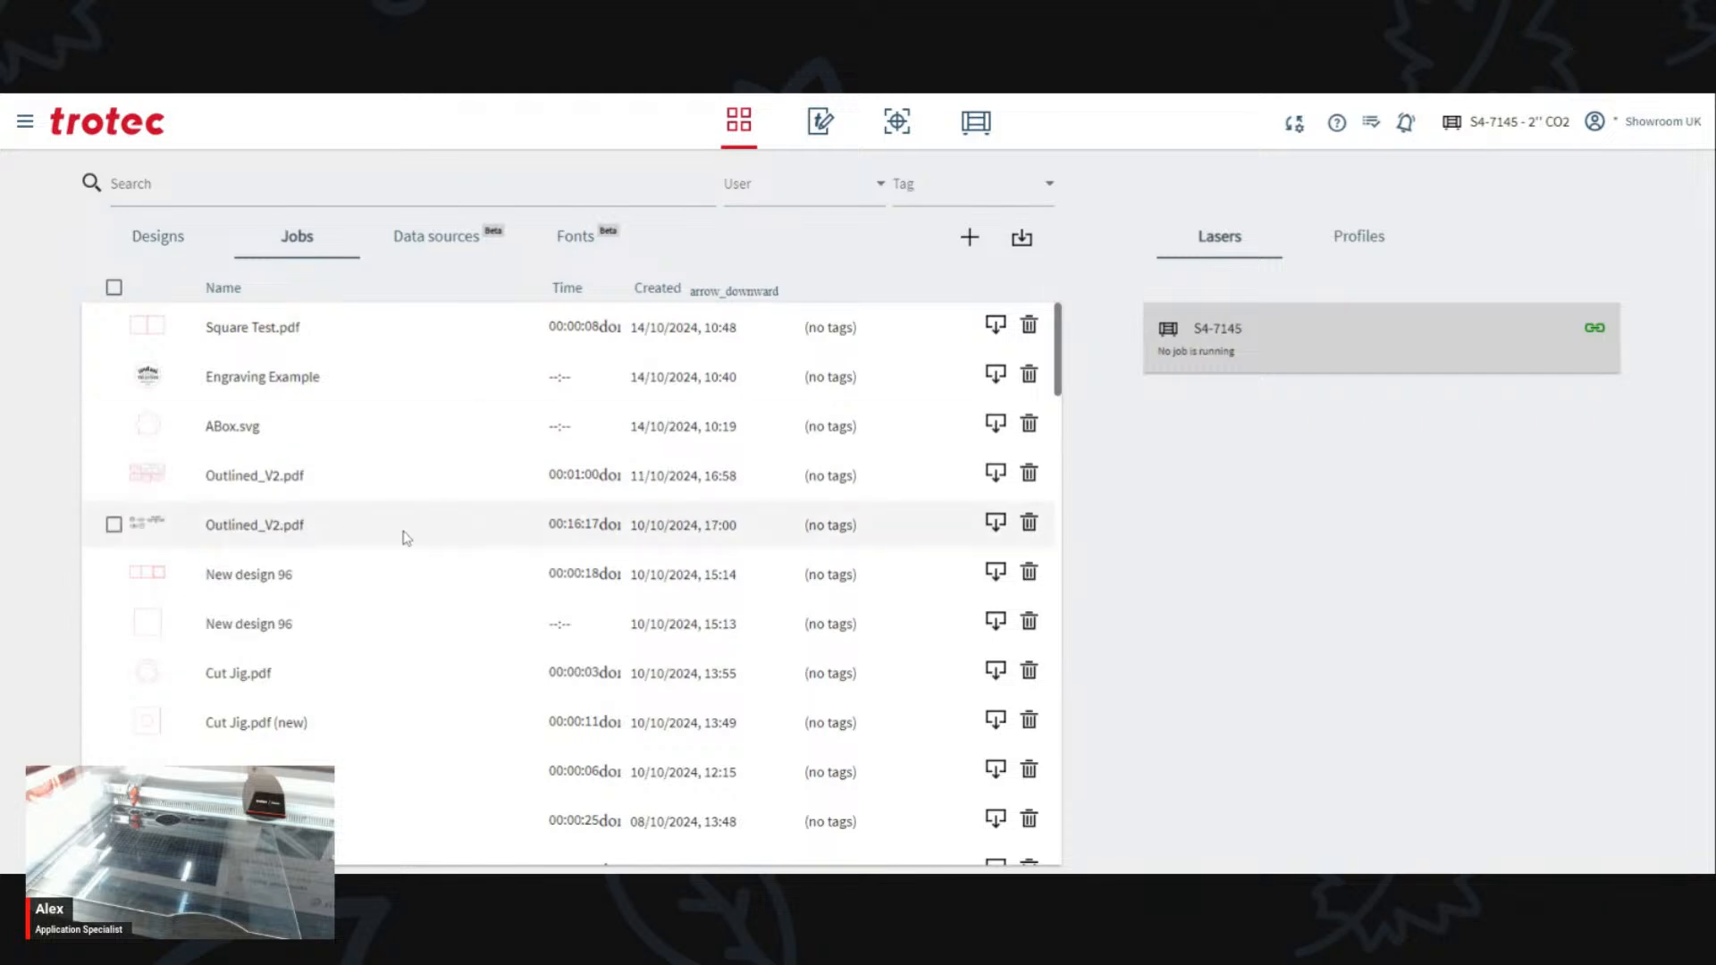
Step: Add a reference-number 'Logos' tag to the 16-minute Outlined_V2 job and save it
left_click(852, 535)
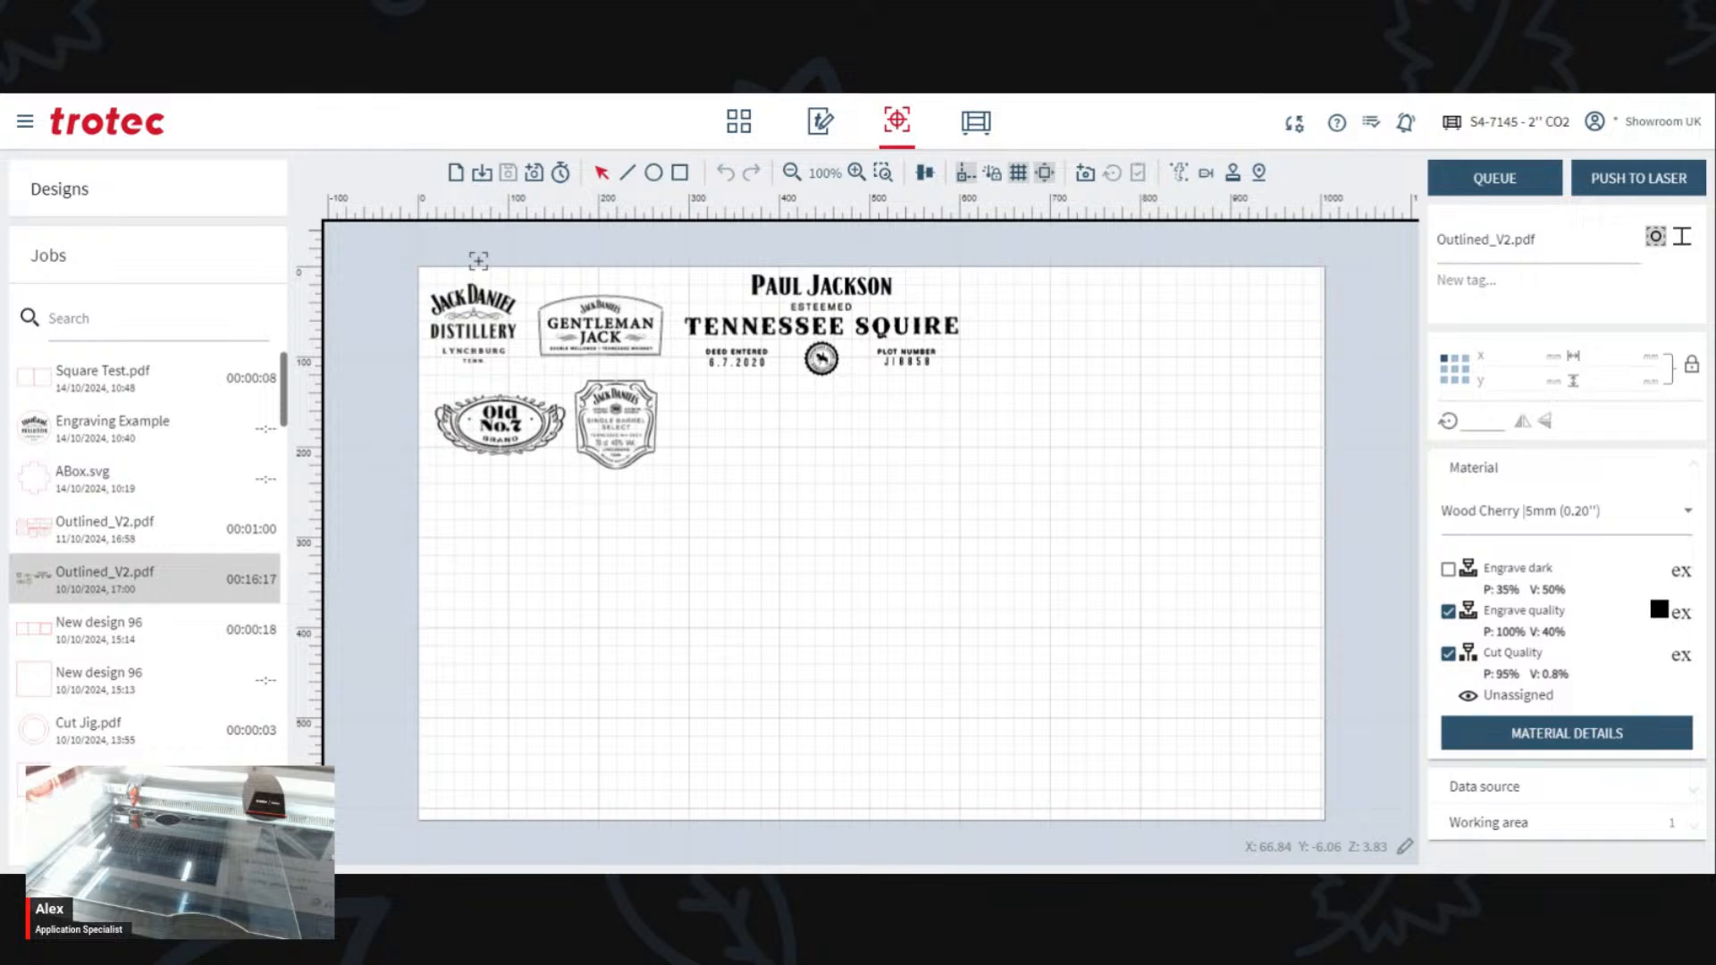
left_click(1467, 281)
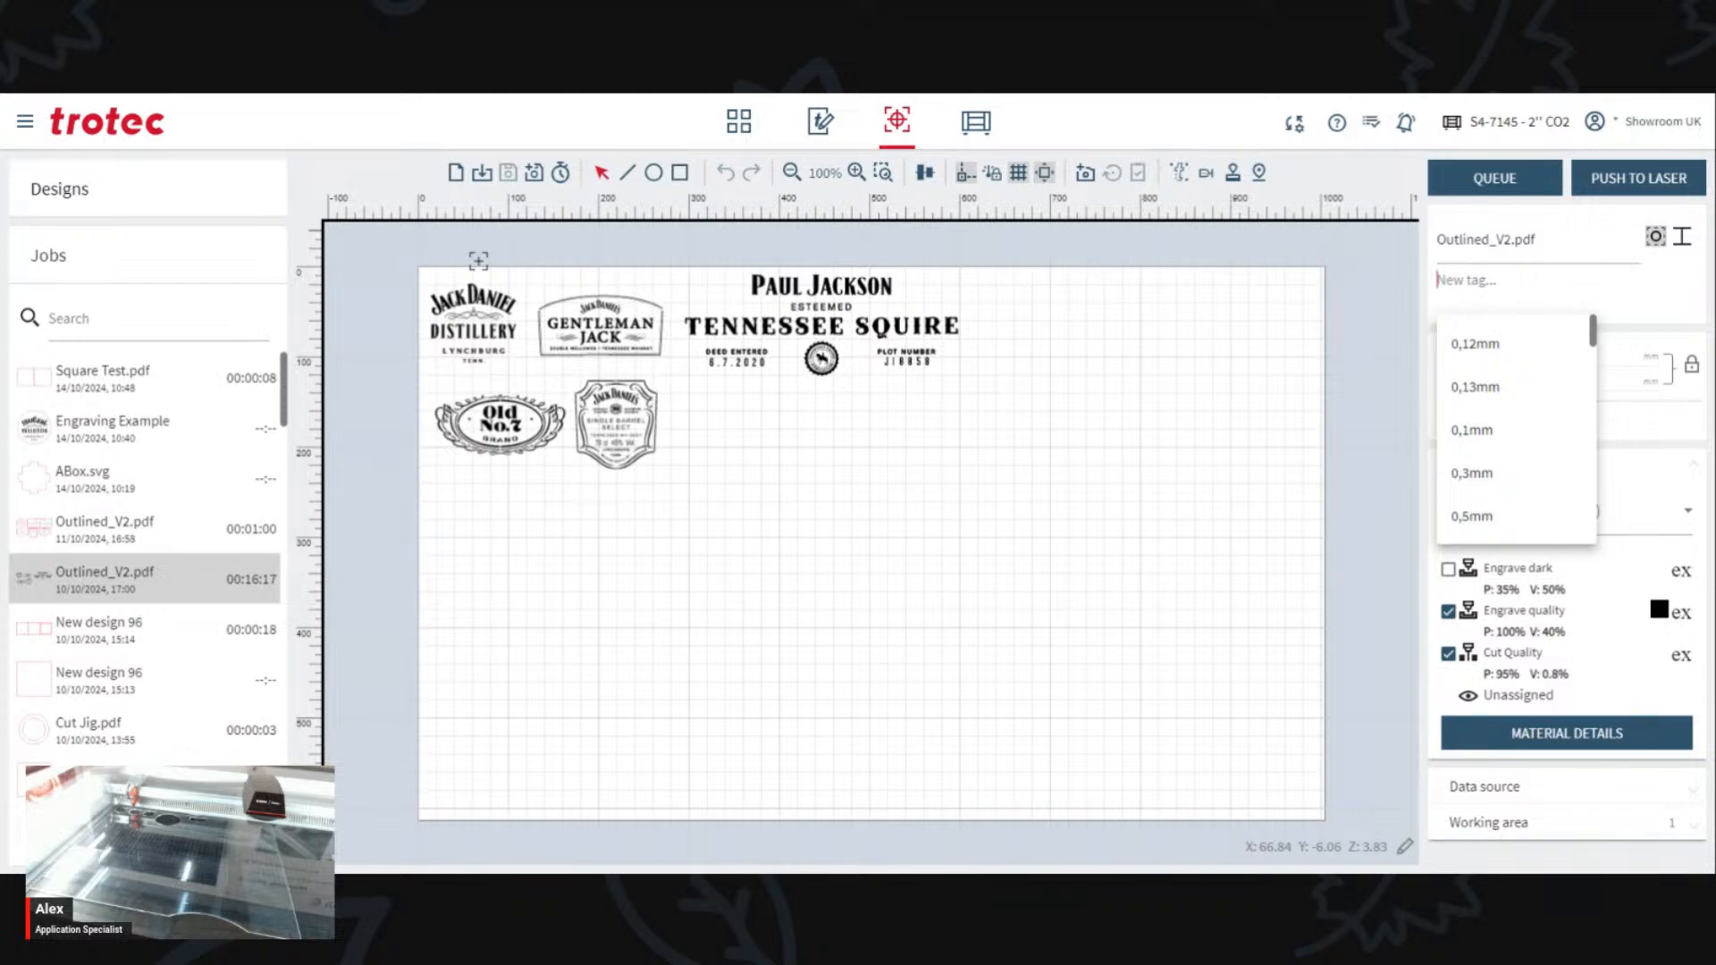
type("112345")
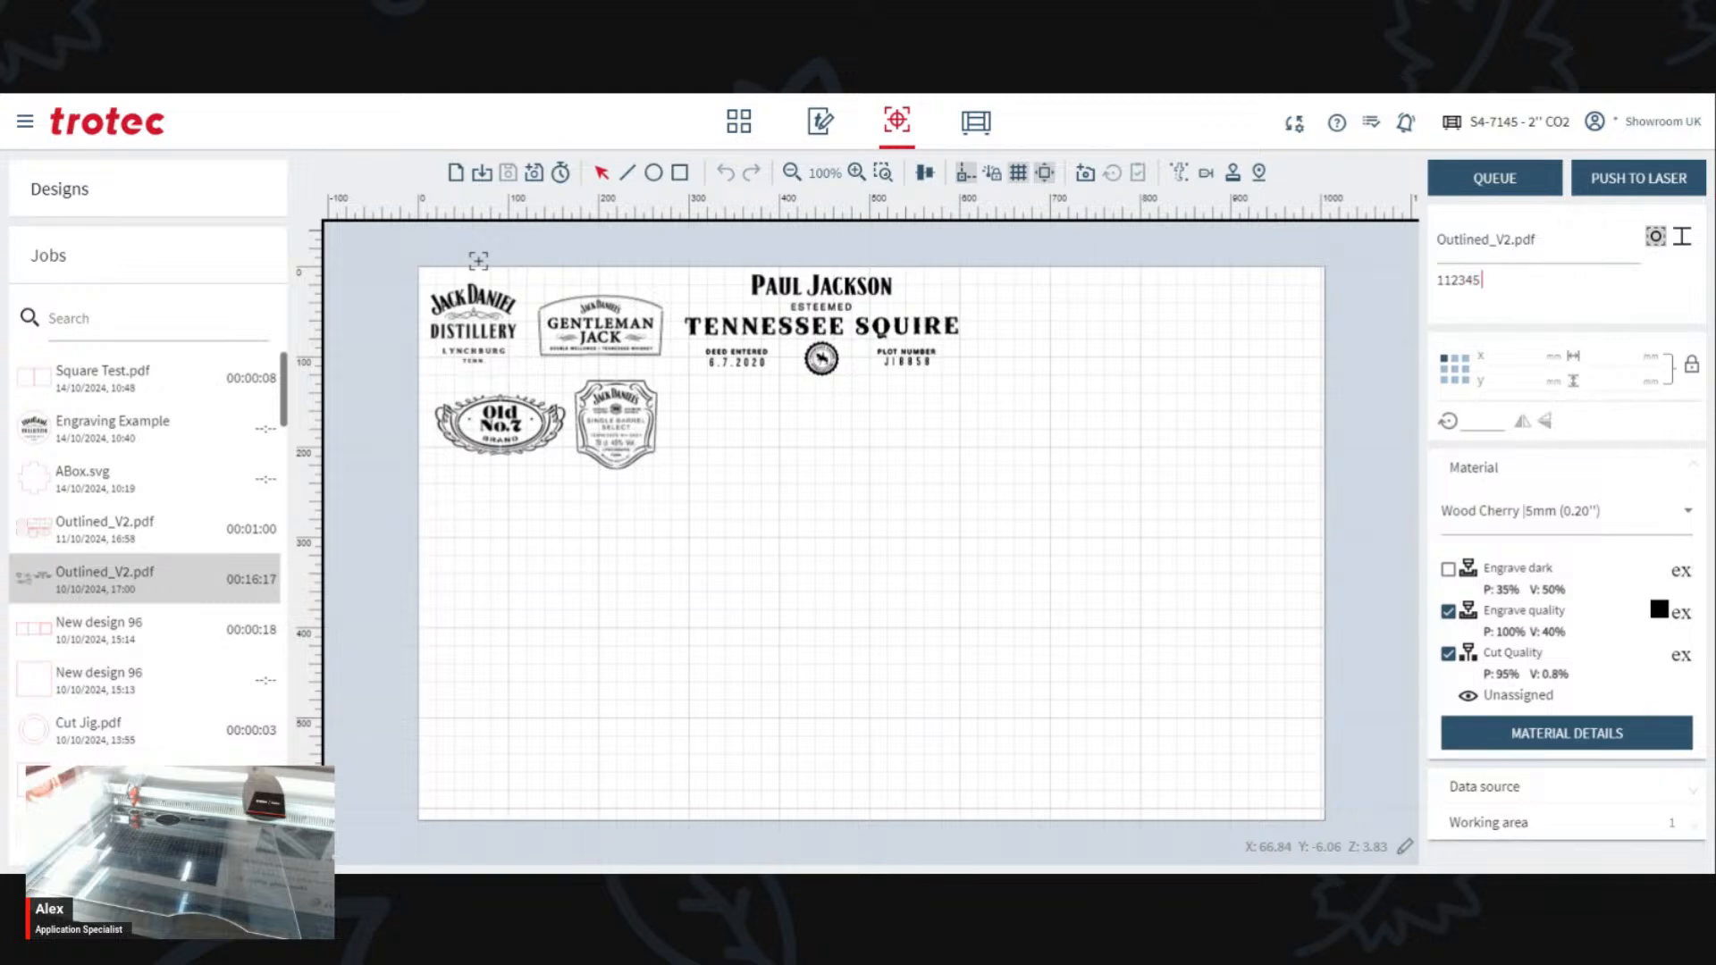
type("Logos")
key("Return")
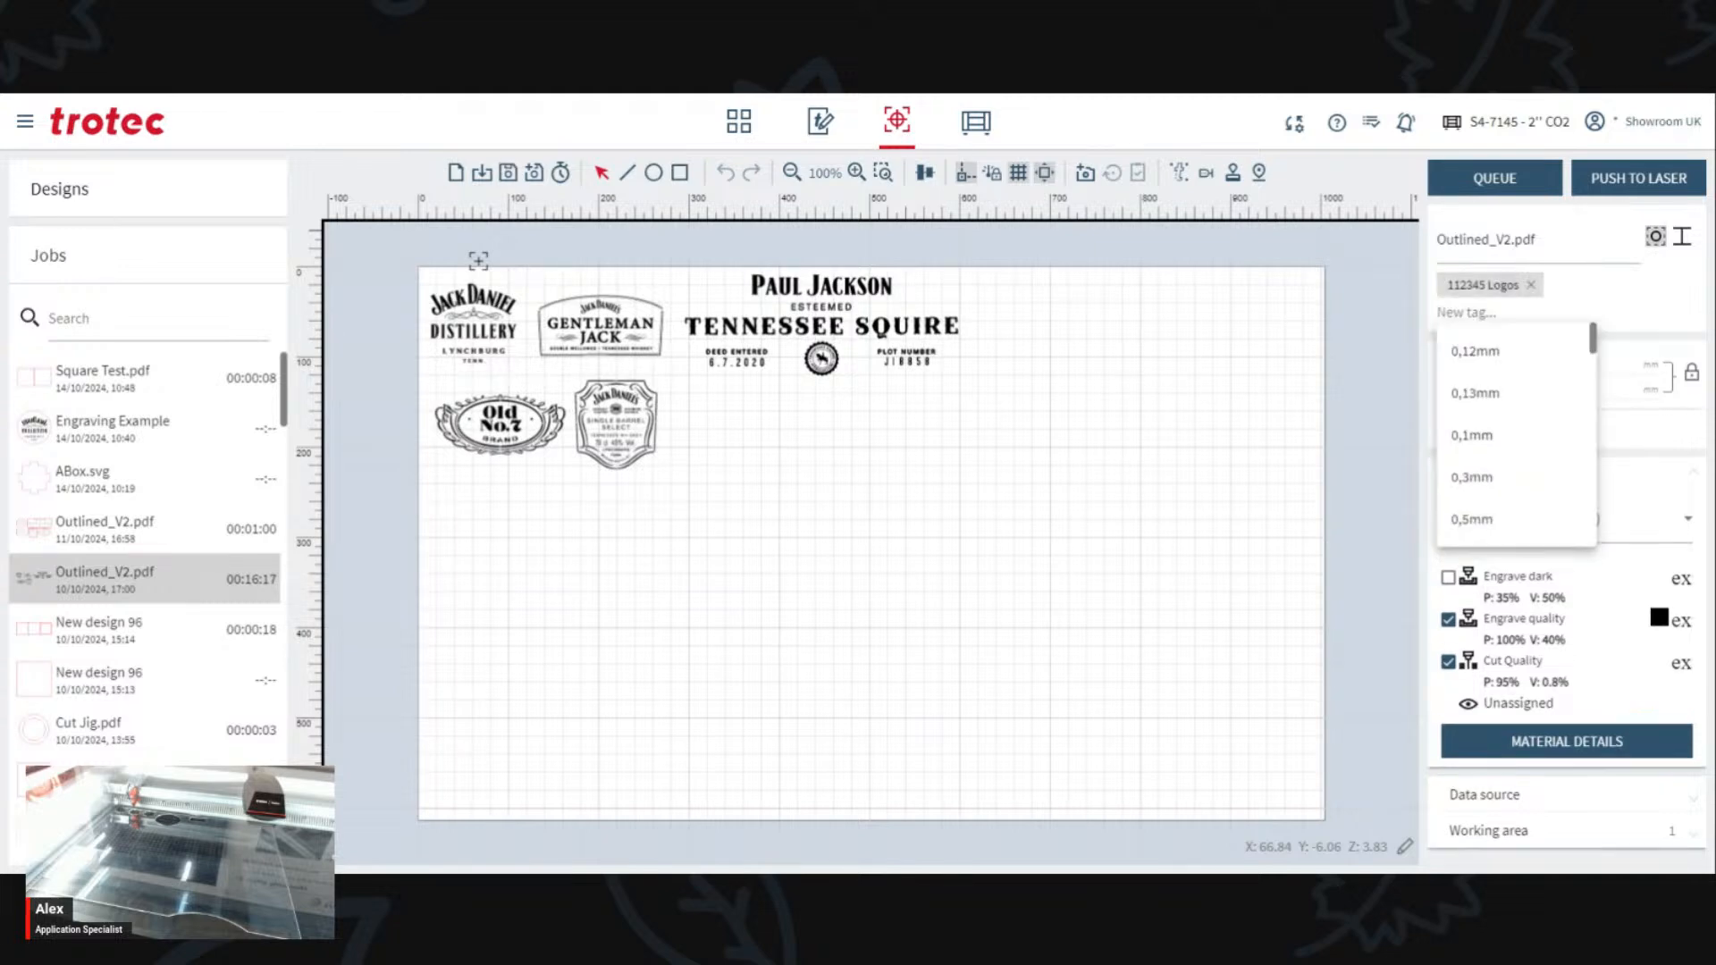
left_click(739, 125)
left_click(1020, 518)
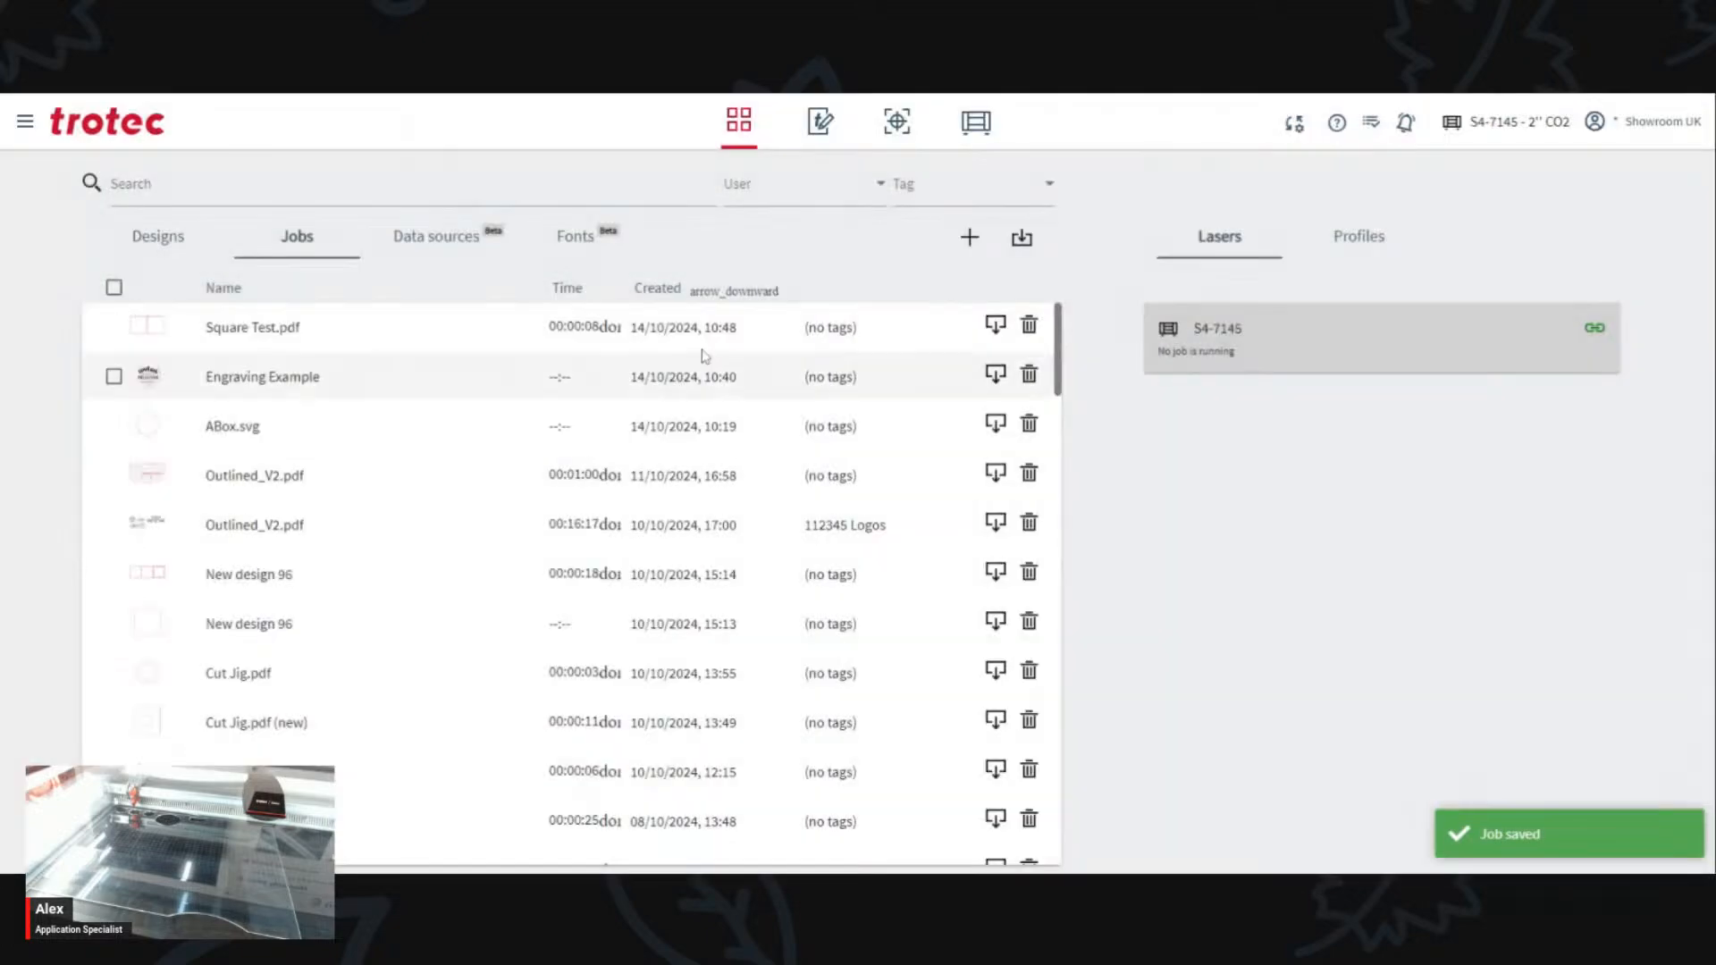
Step: Search the jobs list by the tag's reference number, then clear the search
left_click(171, 237)
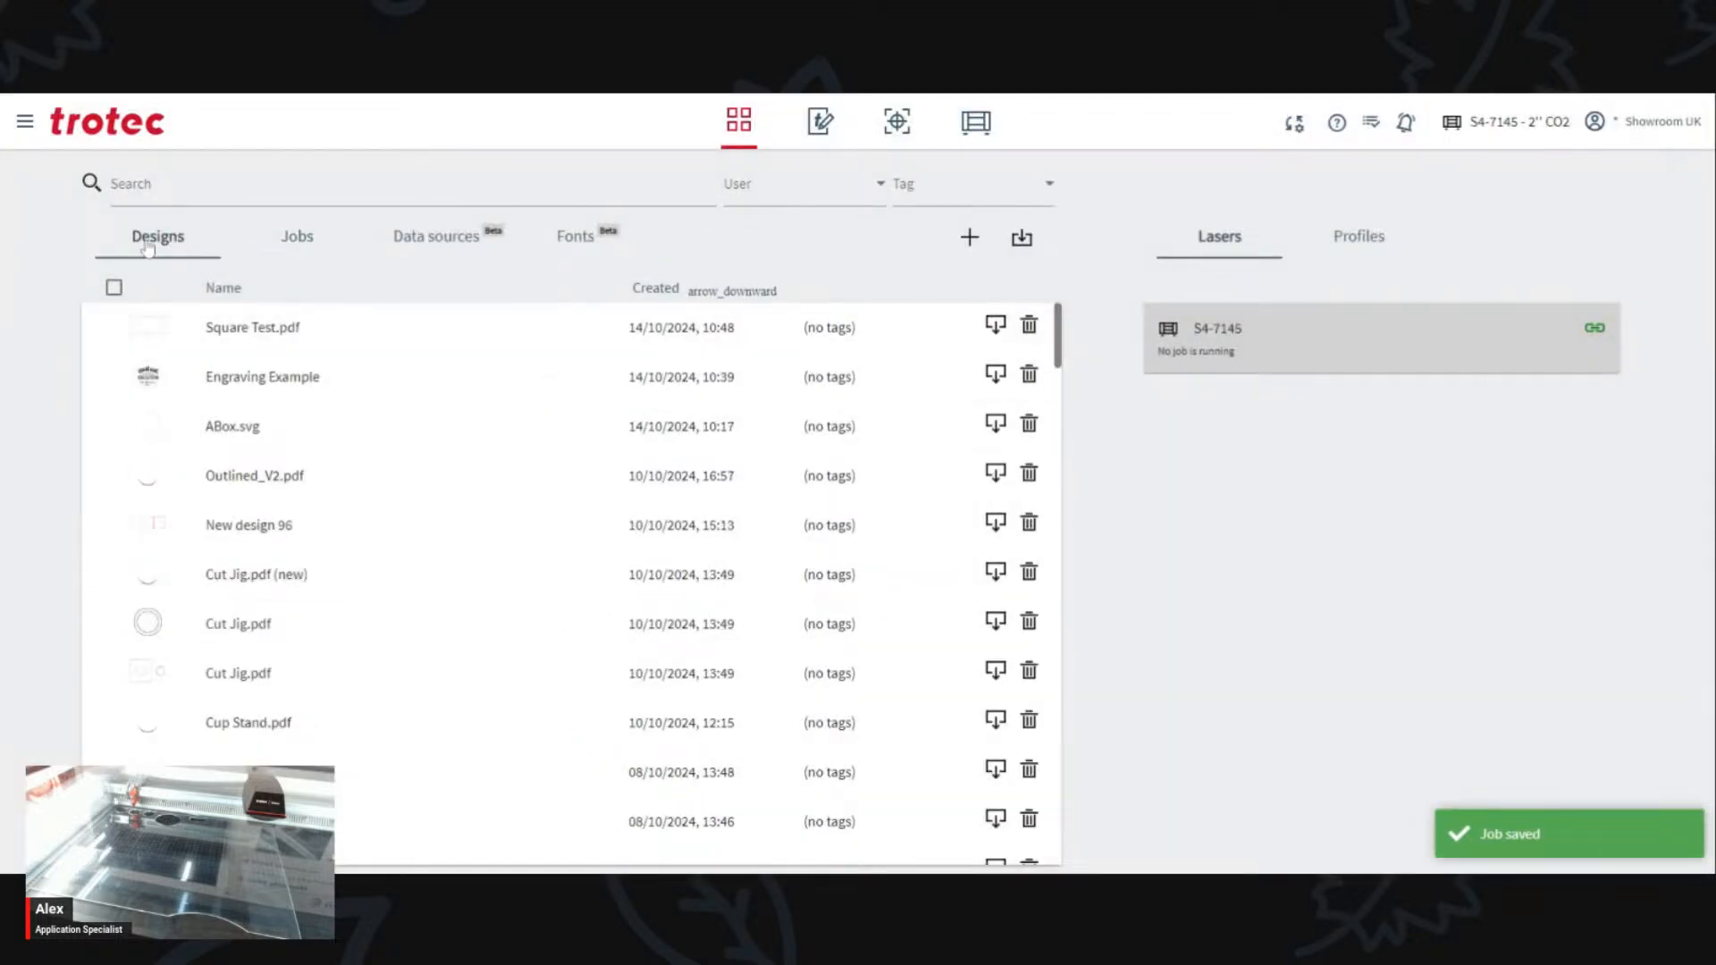
left_click(298, 240)
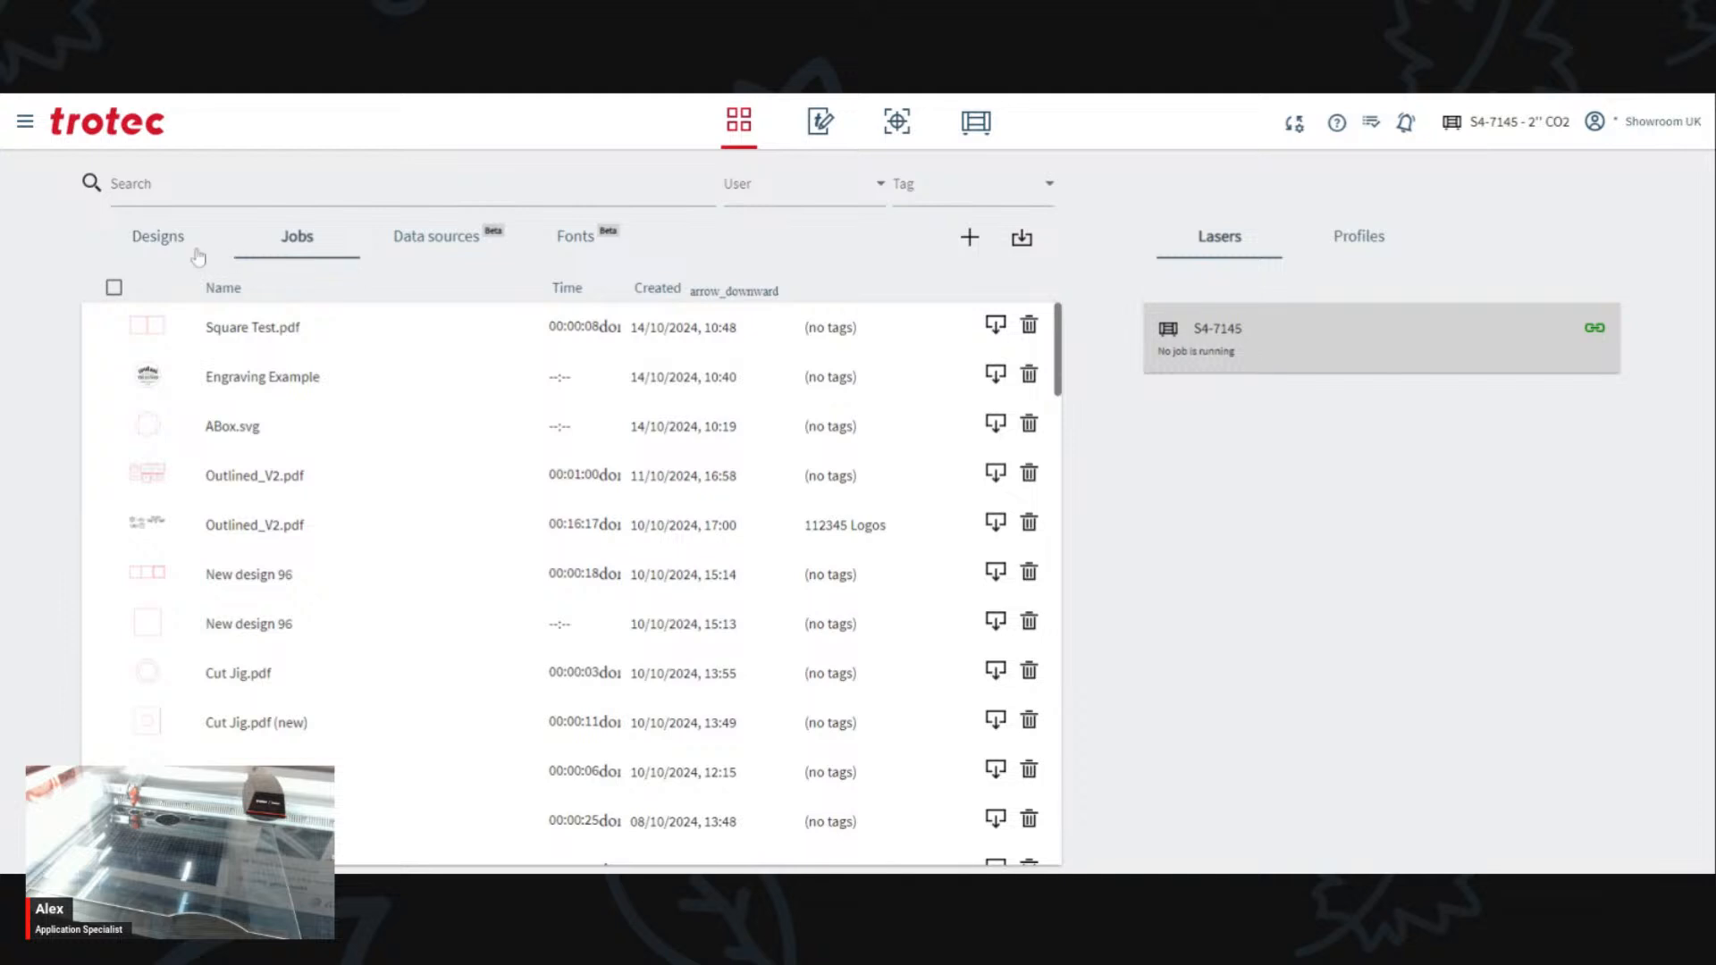
left_click(198, 187)
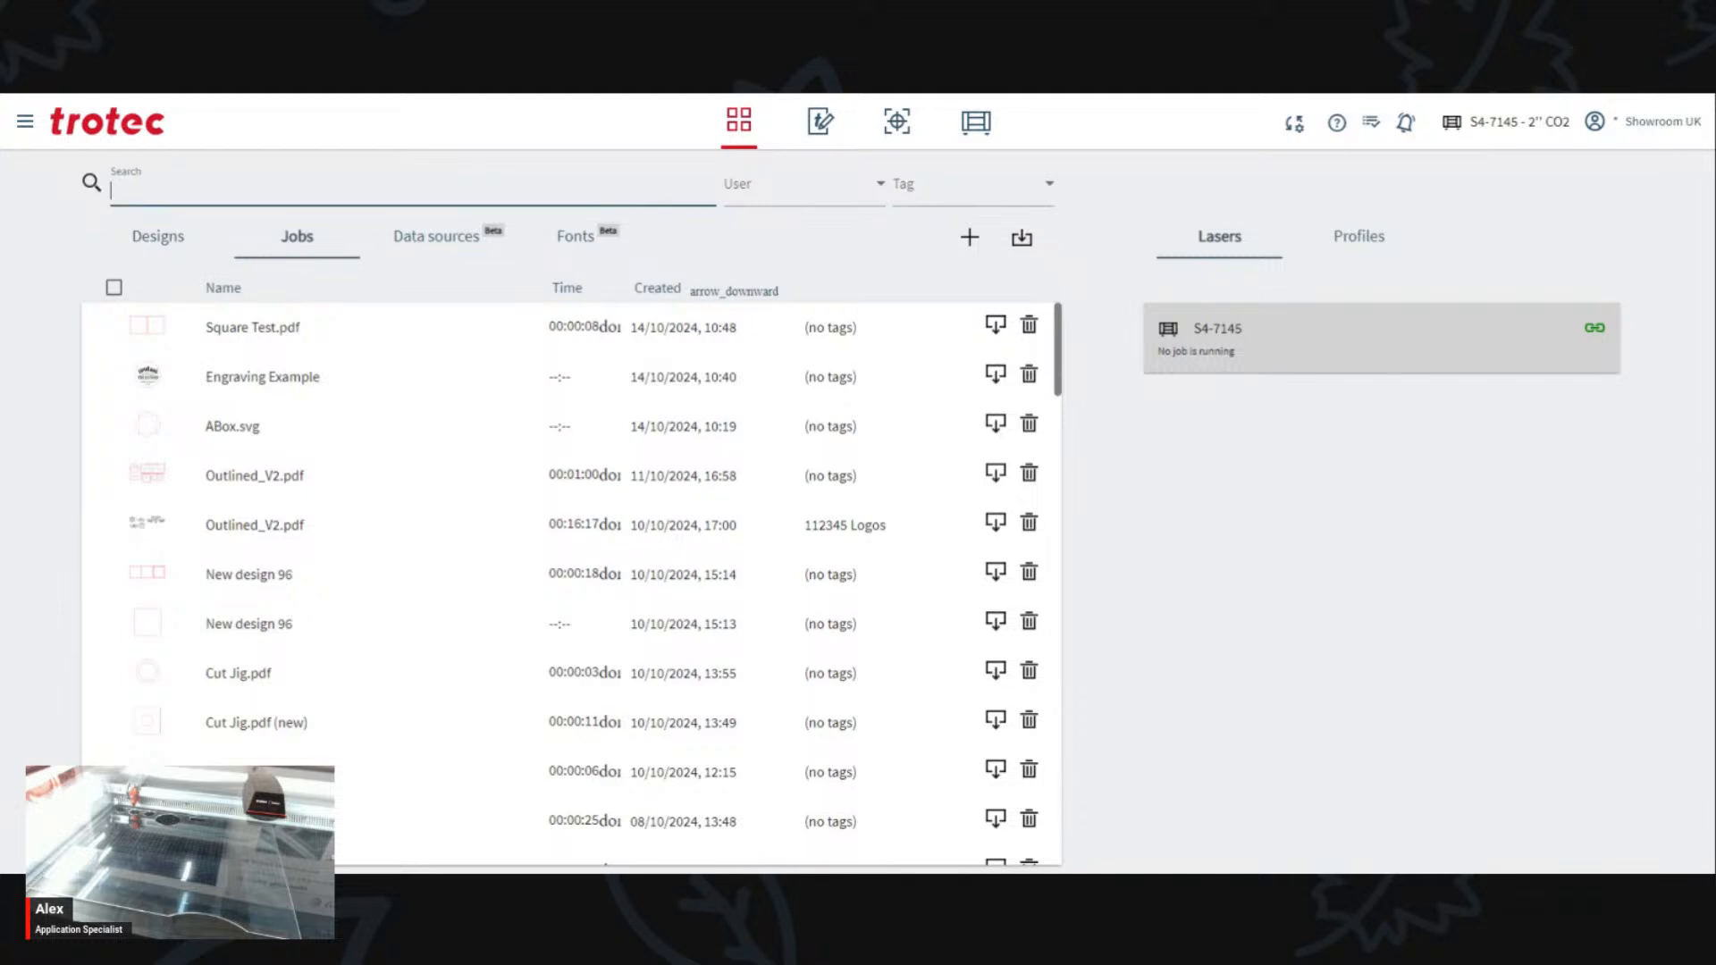
type("1123")
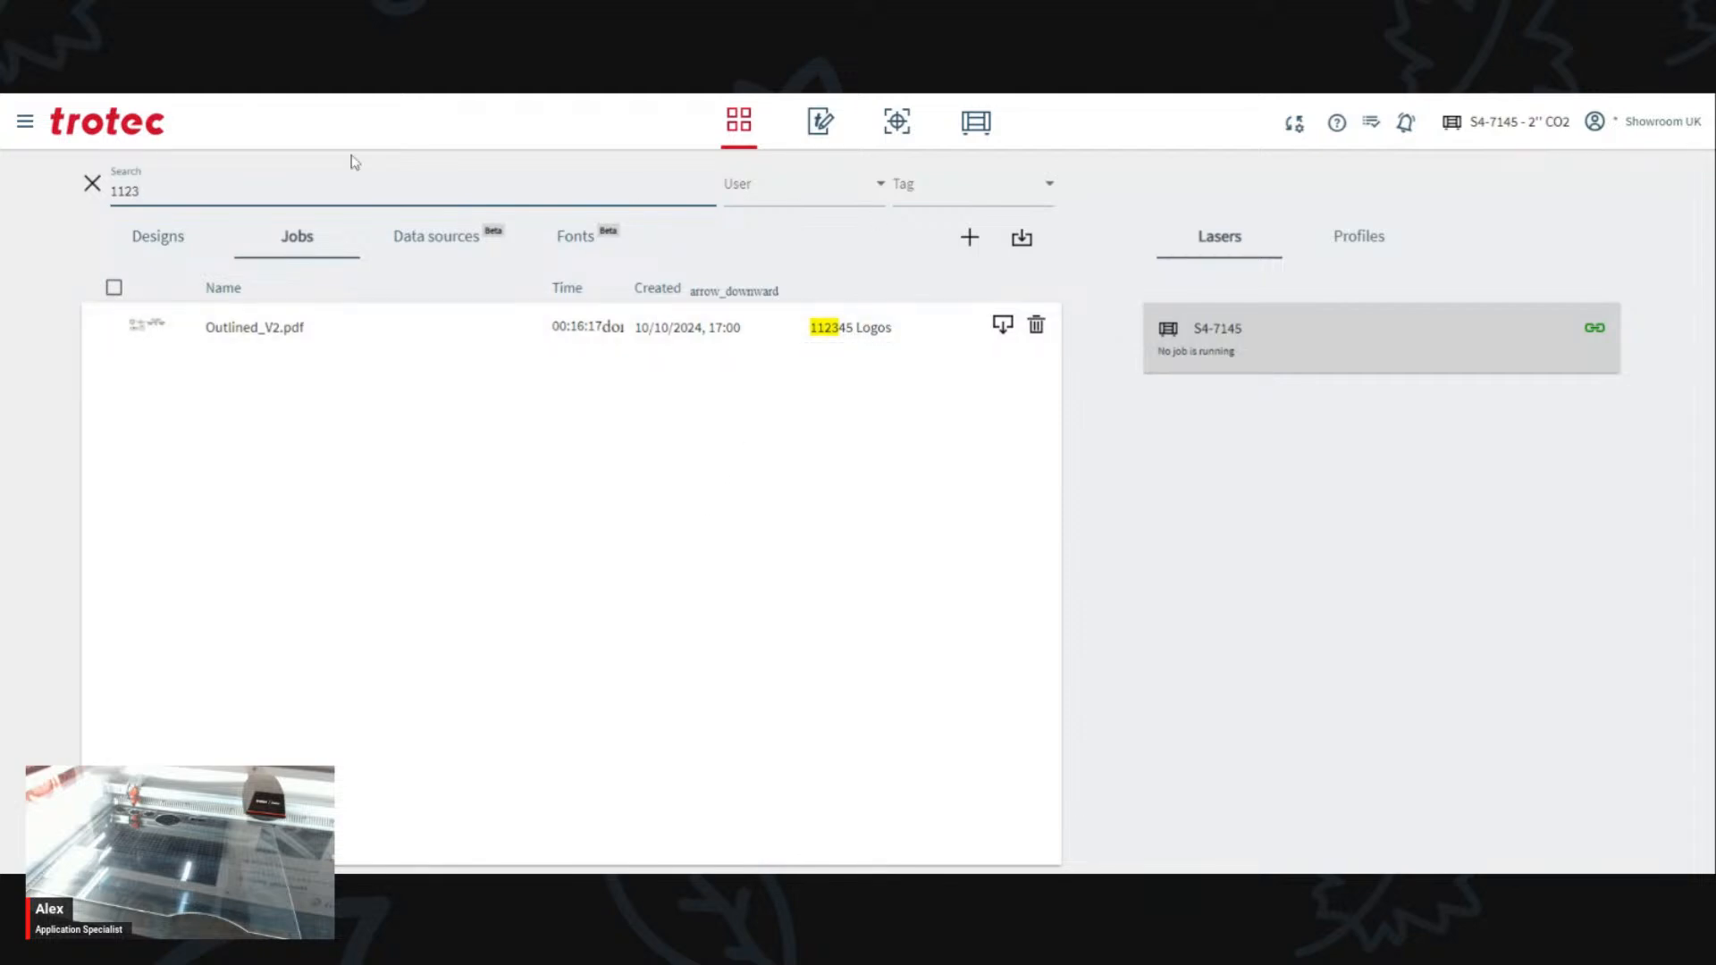
double_click(294, 185)
key("BackSpace")
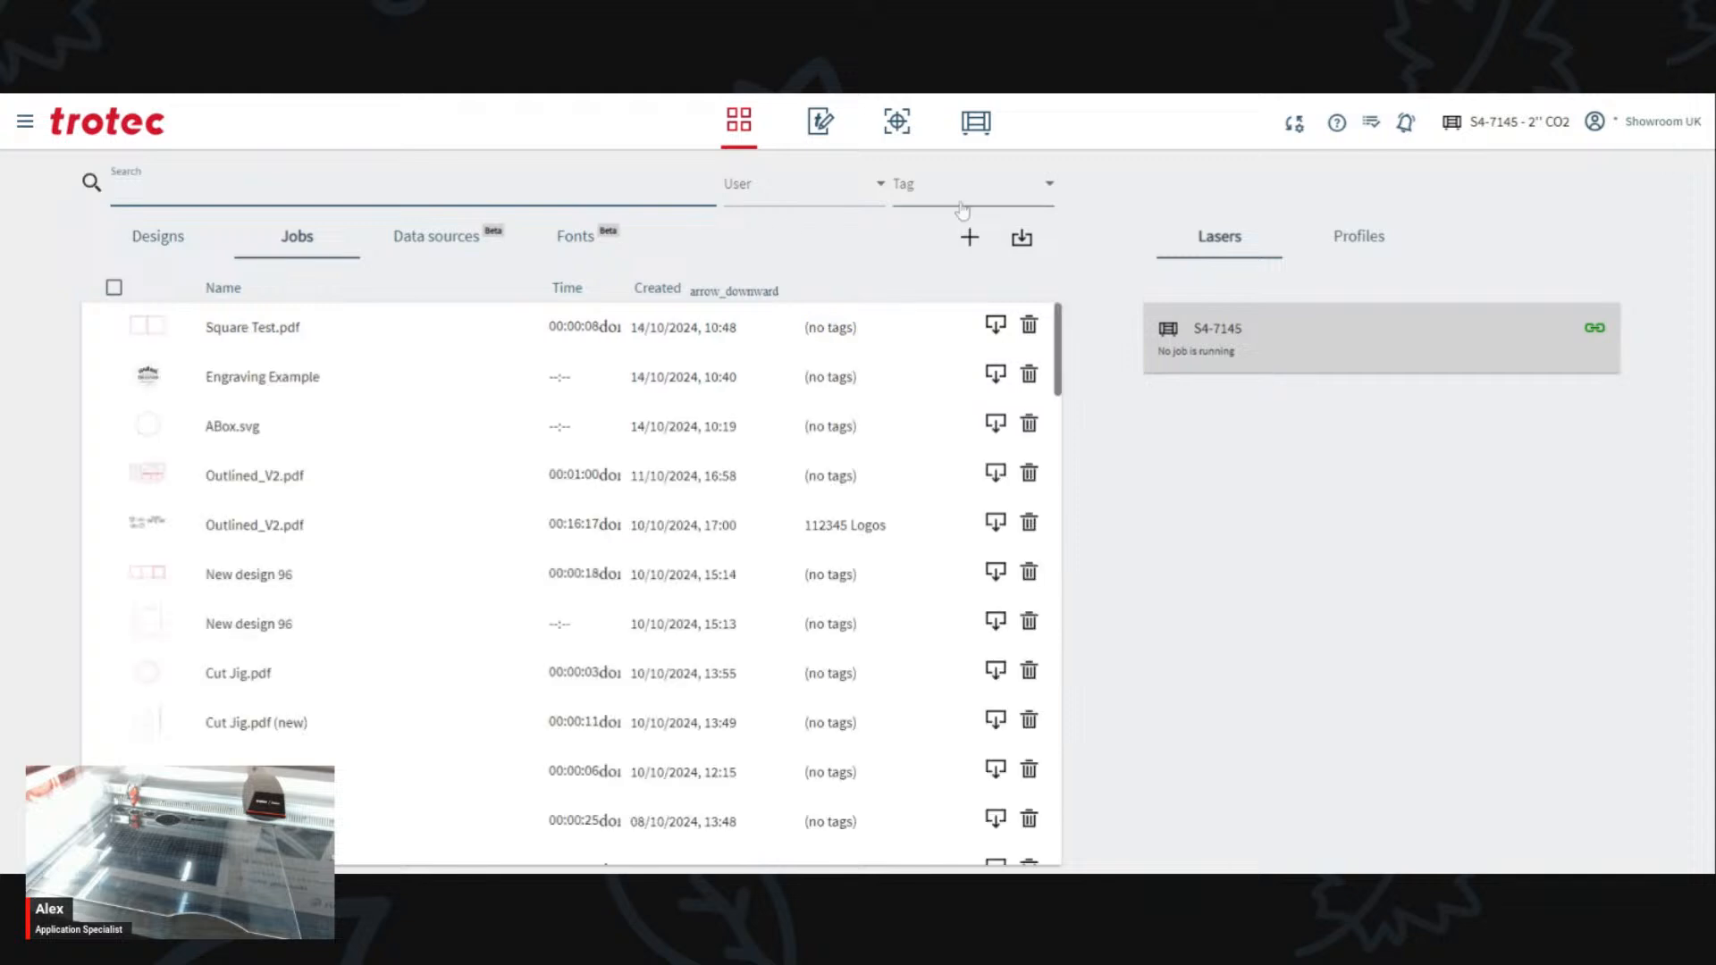
Step: Filter jobs by the Logos tag, clear that filter, and open the Outlined_V2.pdf job
left_click(958, 199)
type("1123")
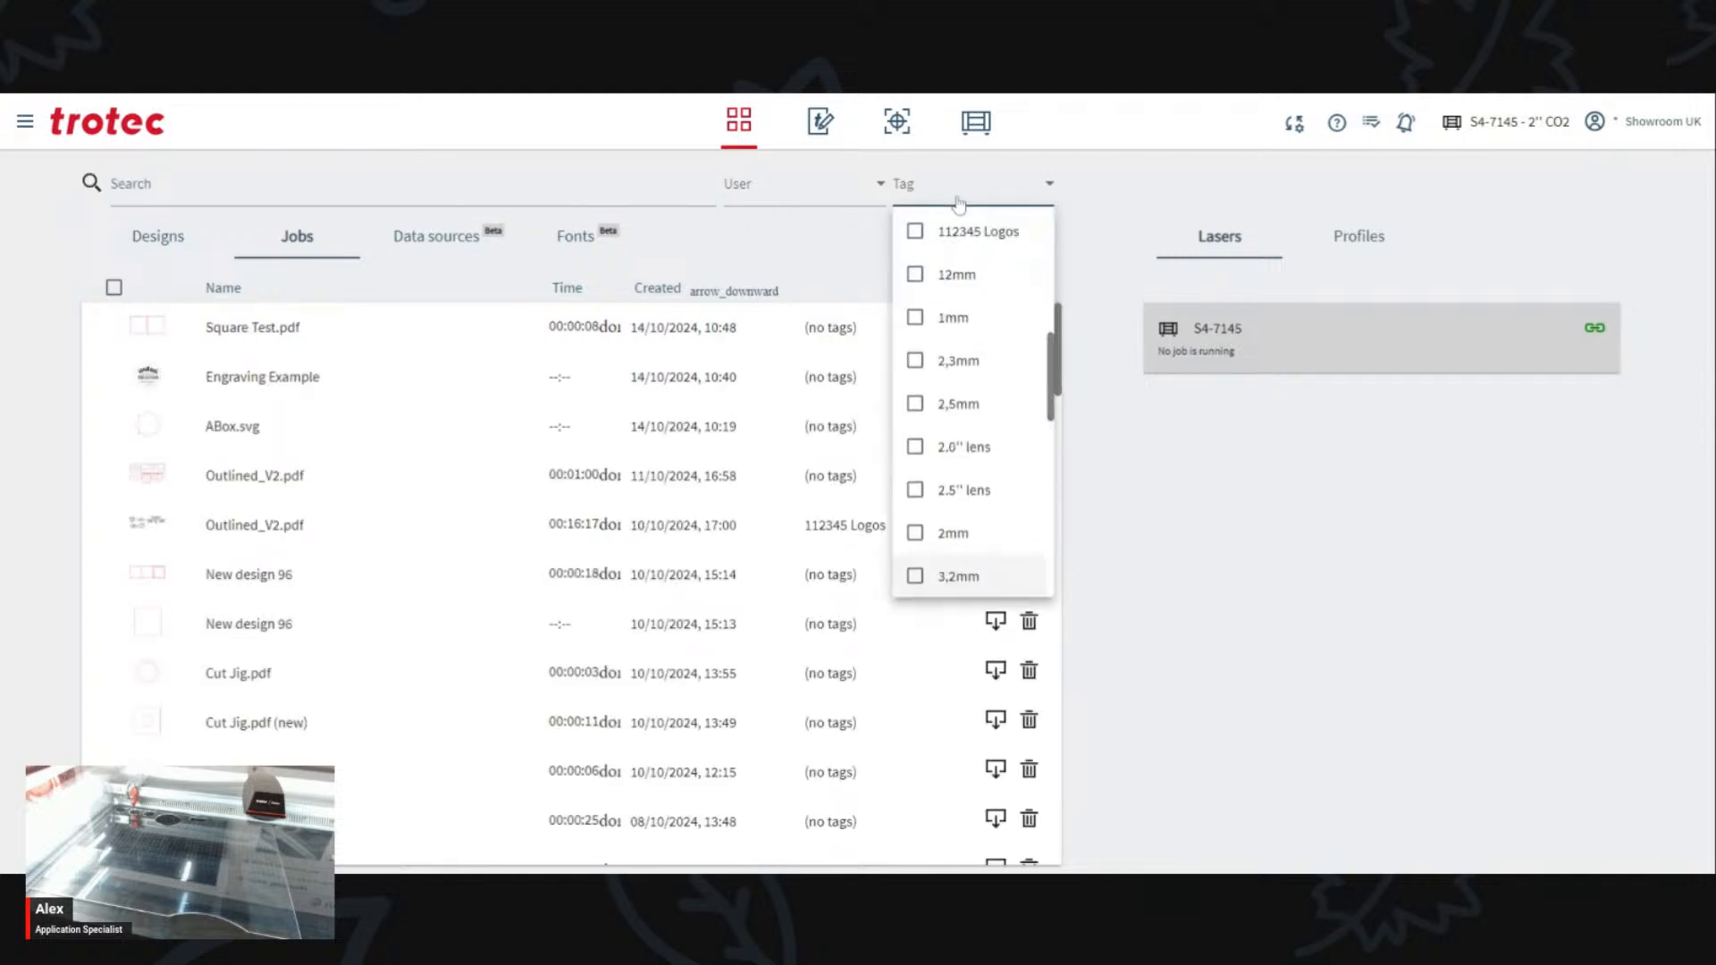
left_click(957, 234)
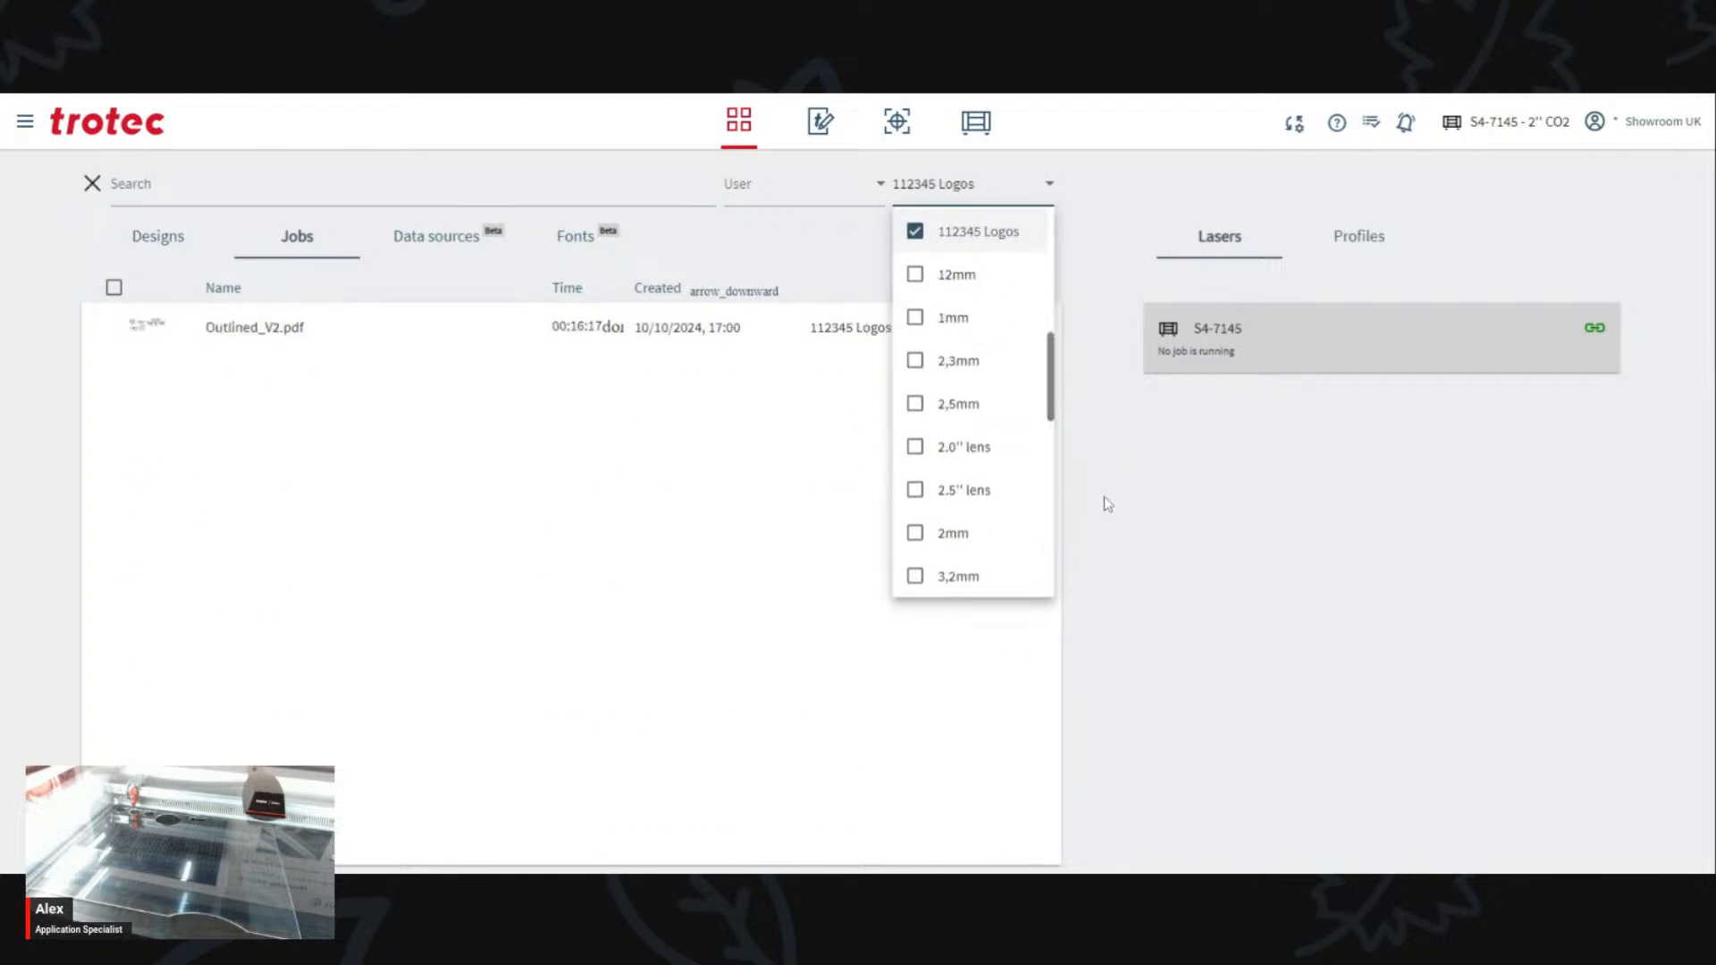
left_click(915, 234)
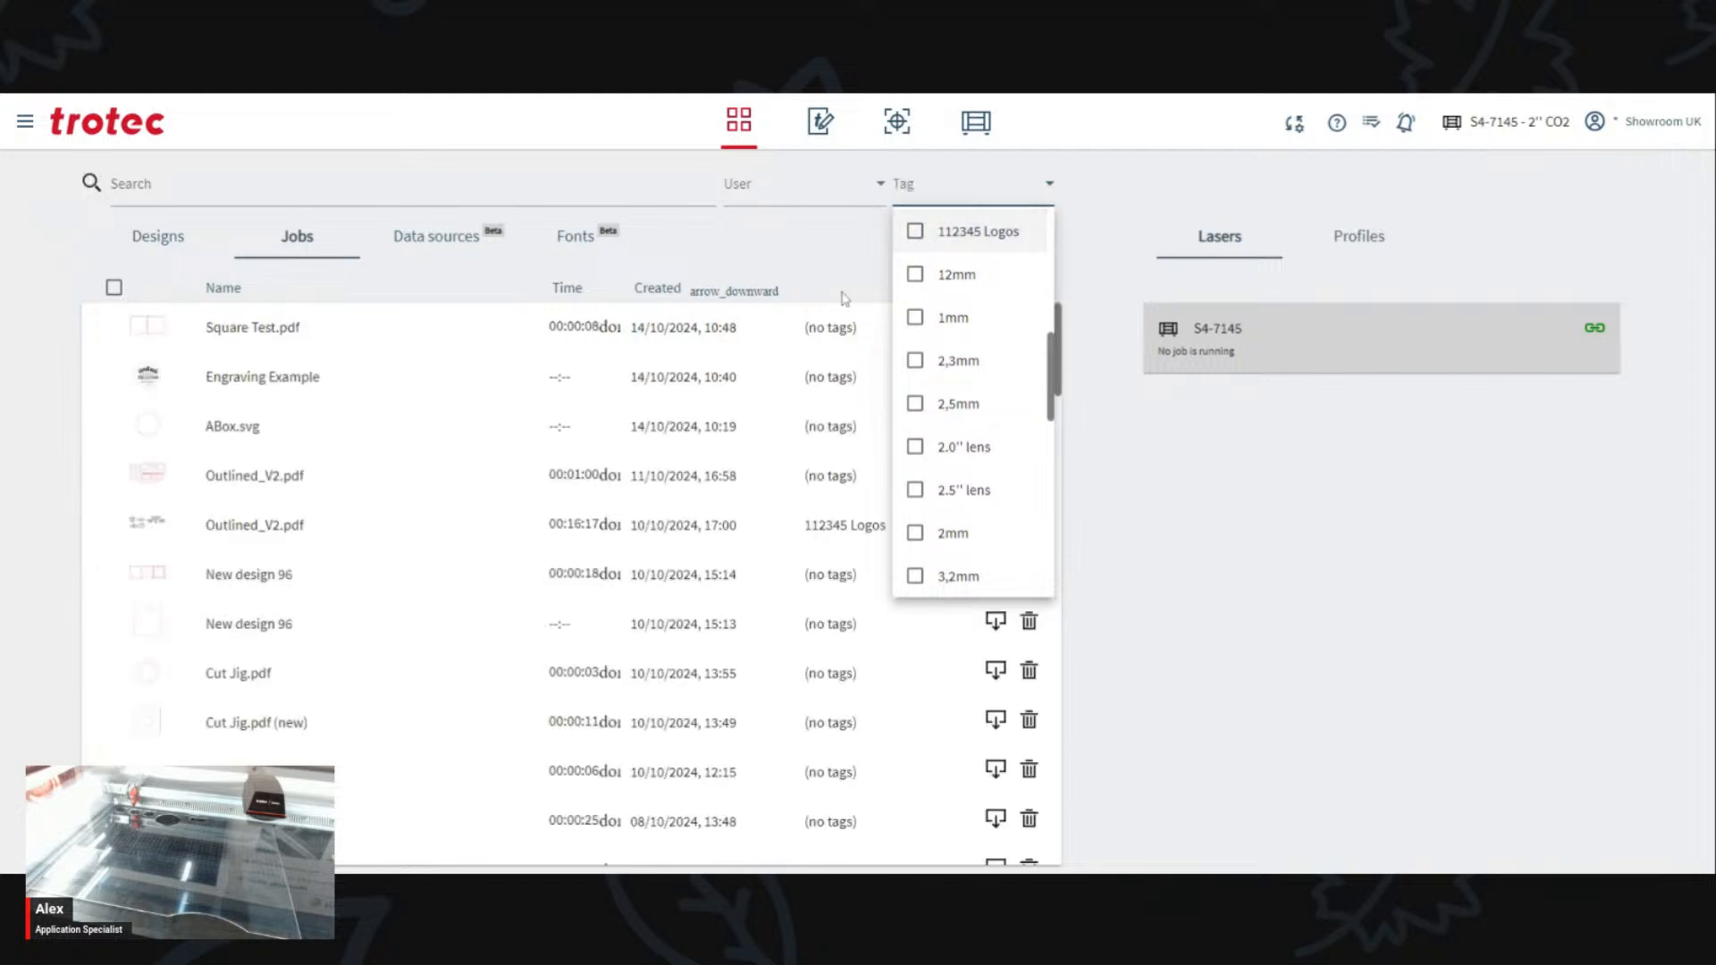
left_click(1291, 586)
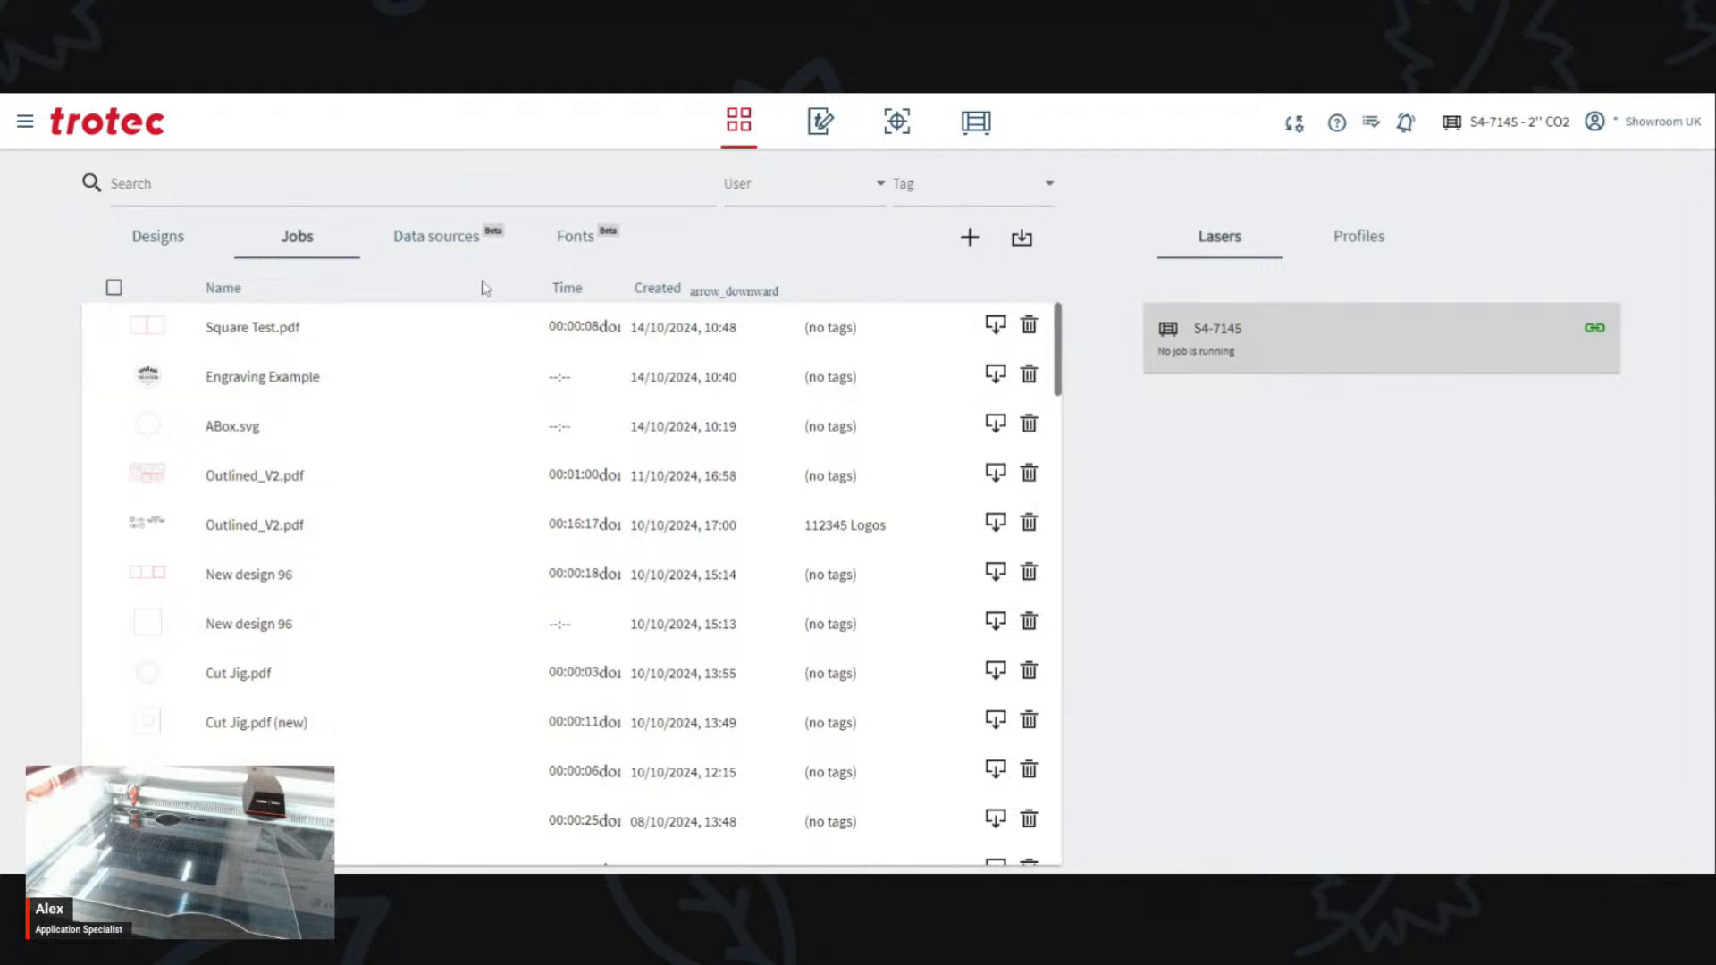
mouse_move(157, 538)
left_click(246, 527)
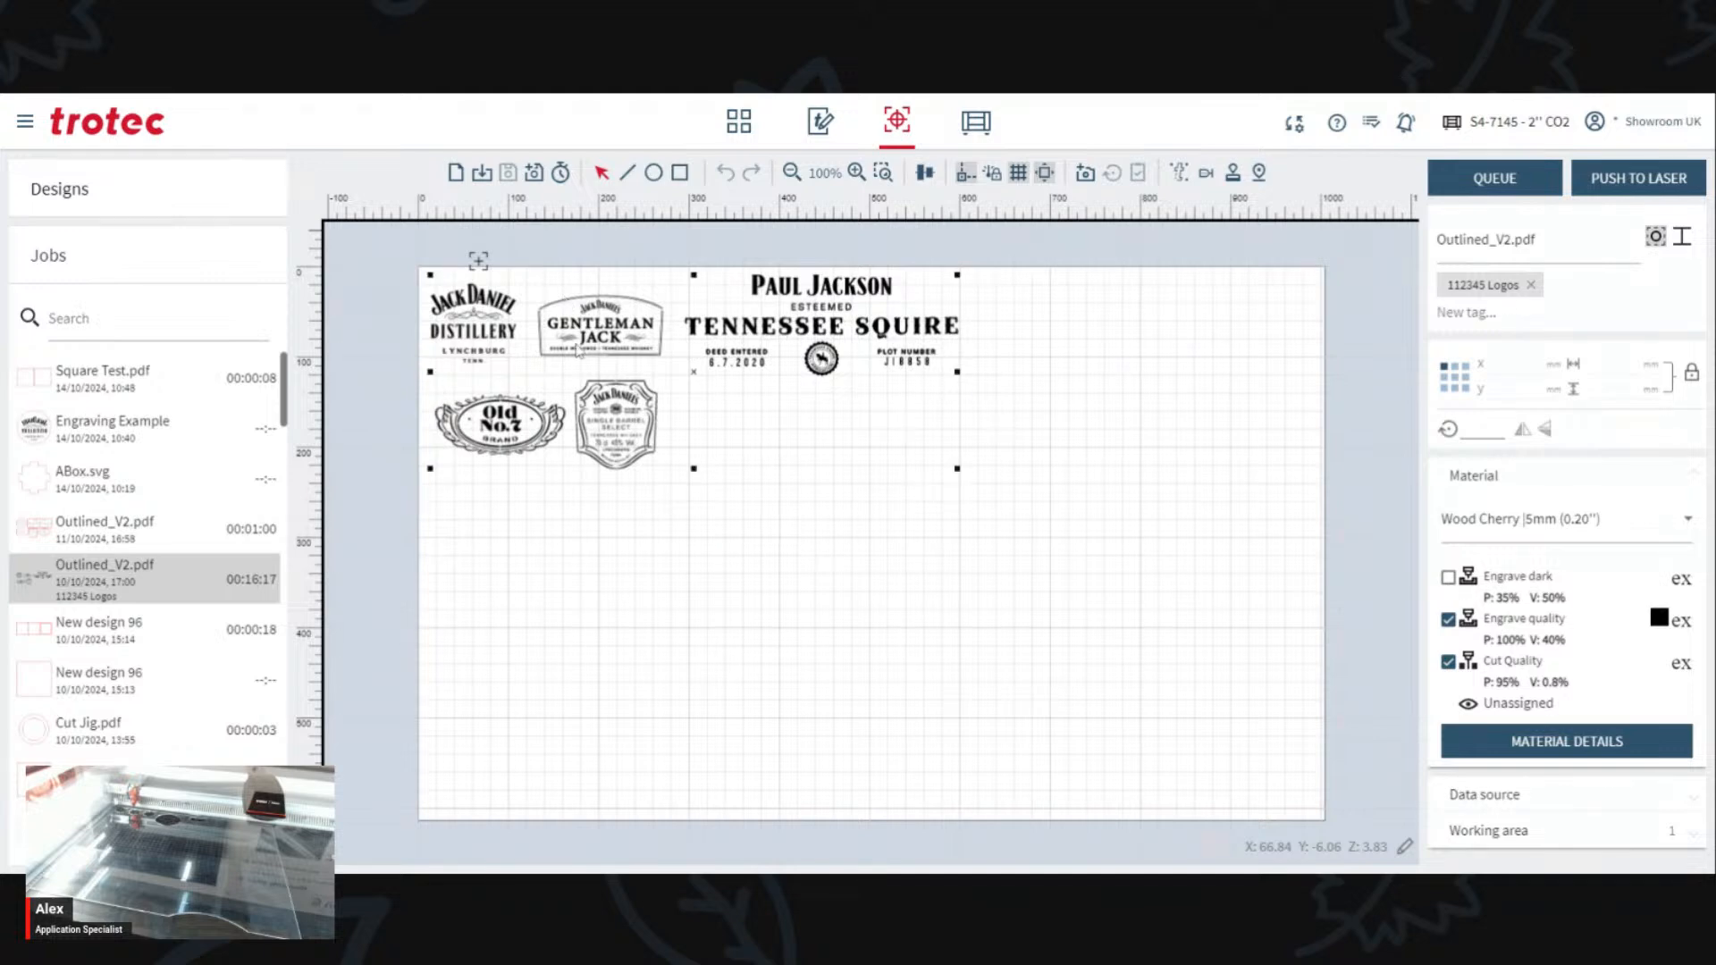
Step: Open Engraving Example and move its circular logo to the top-left corner at X 16.909, Y 14.260 mm
left_click(109, 413)
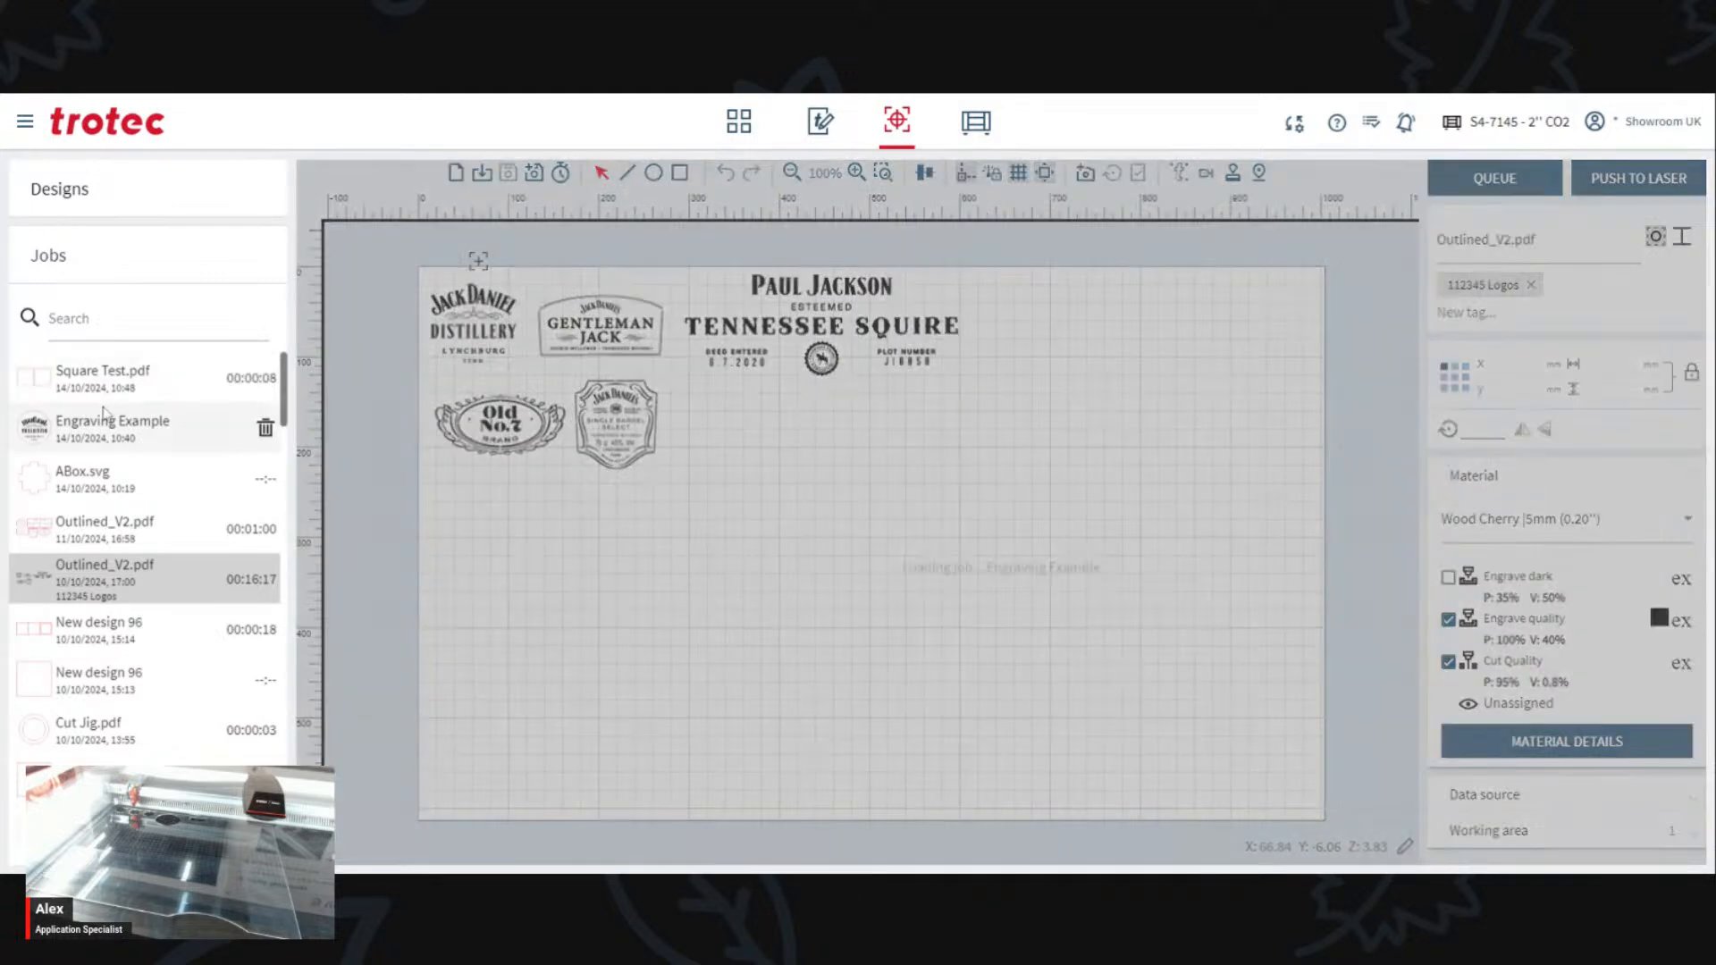
left_click_drag(624, 313, 479, 320)
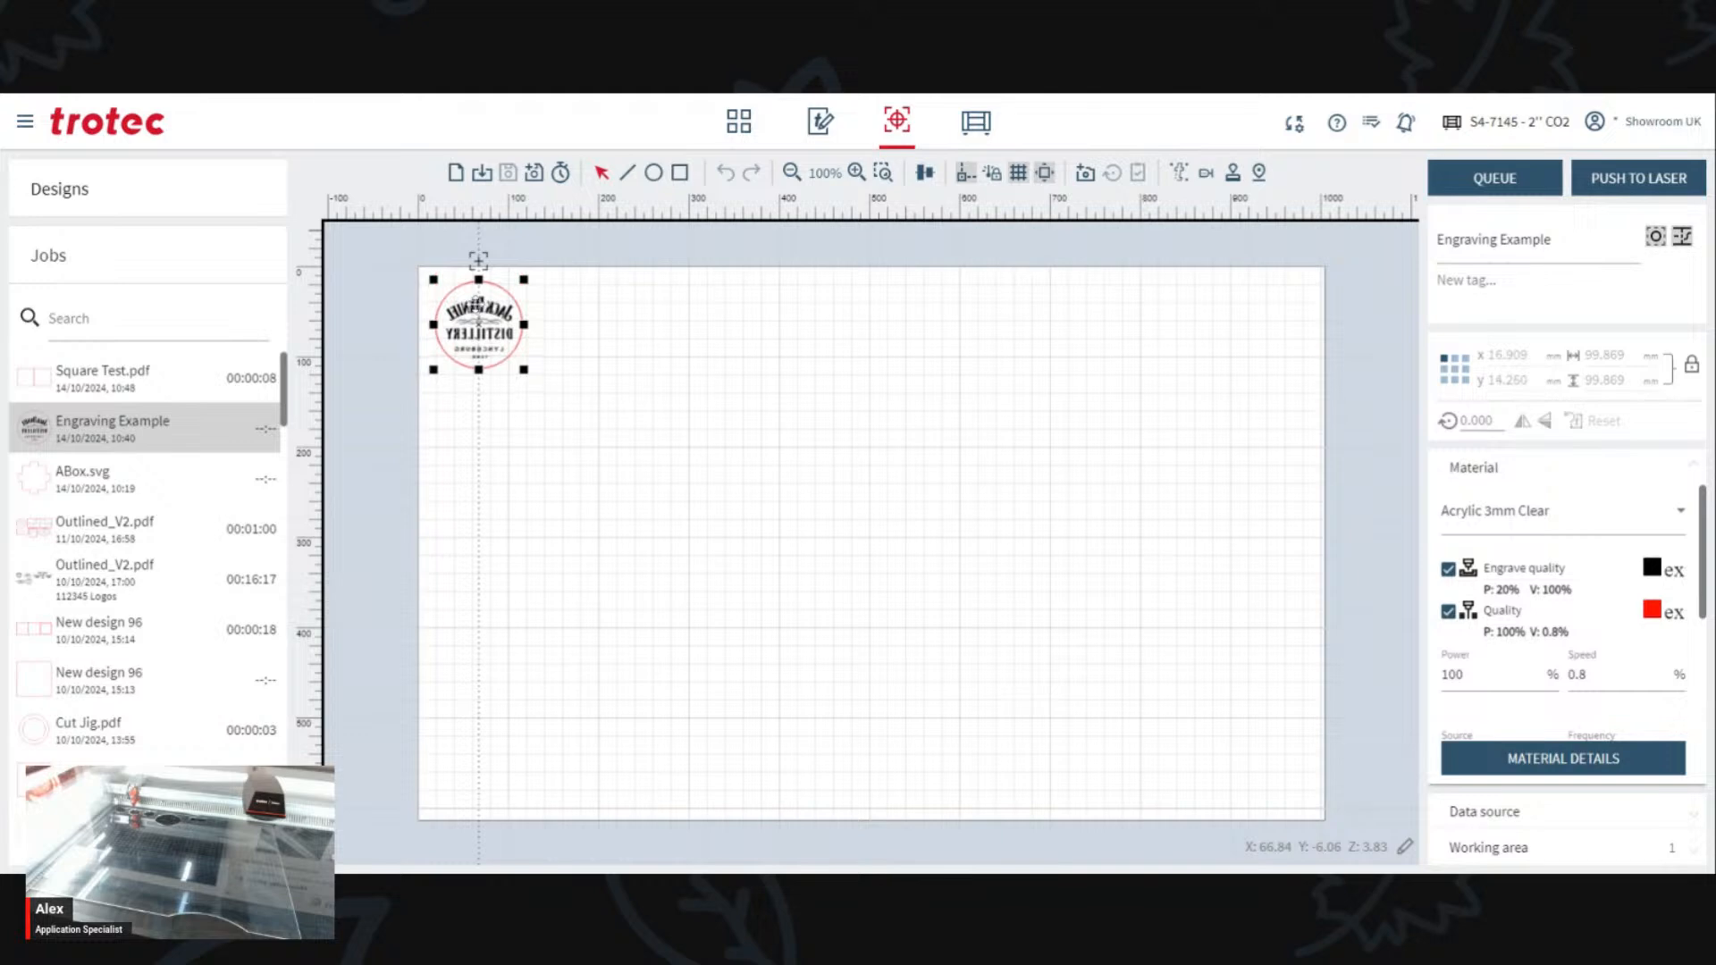
scroll(492, 305, "up", 3)
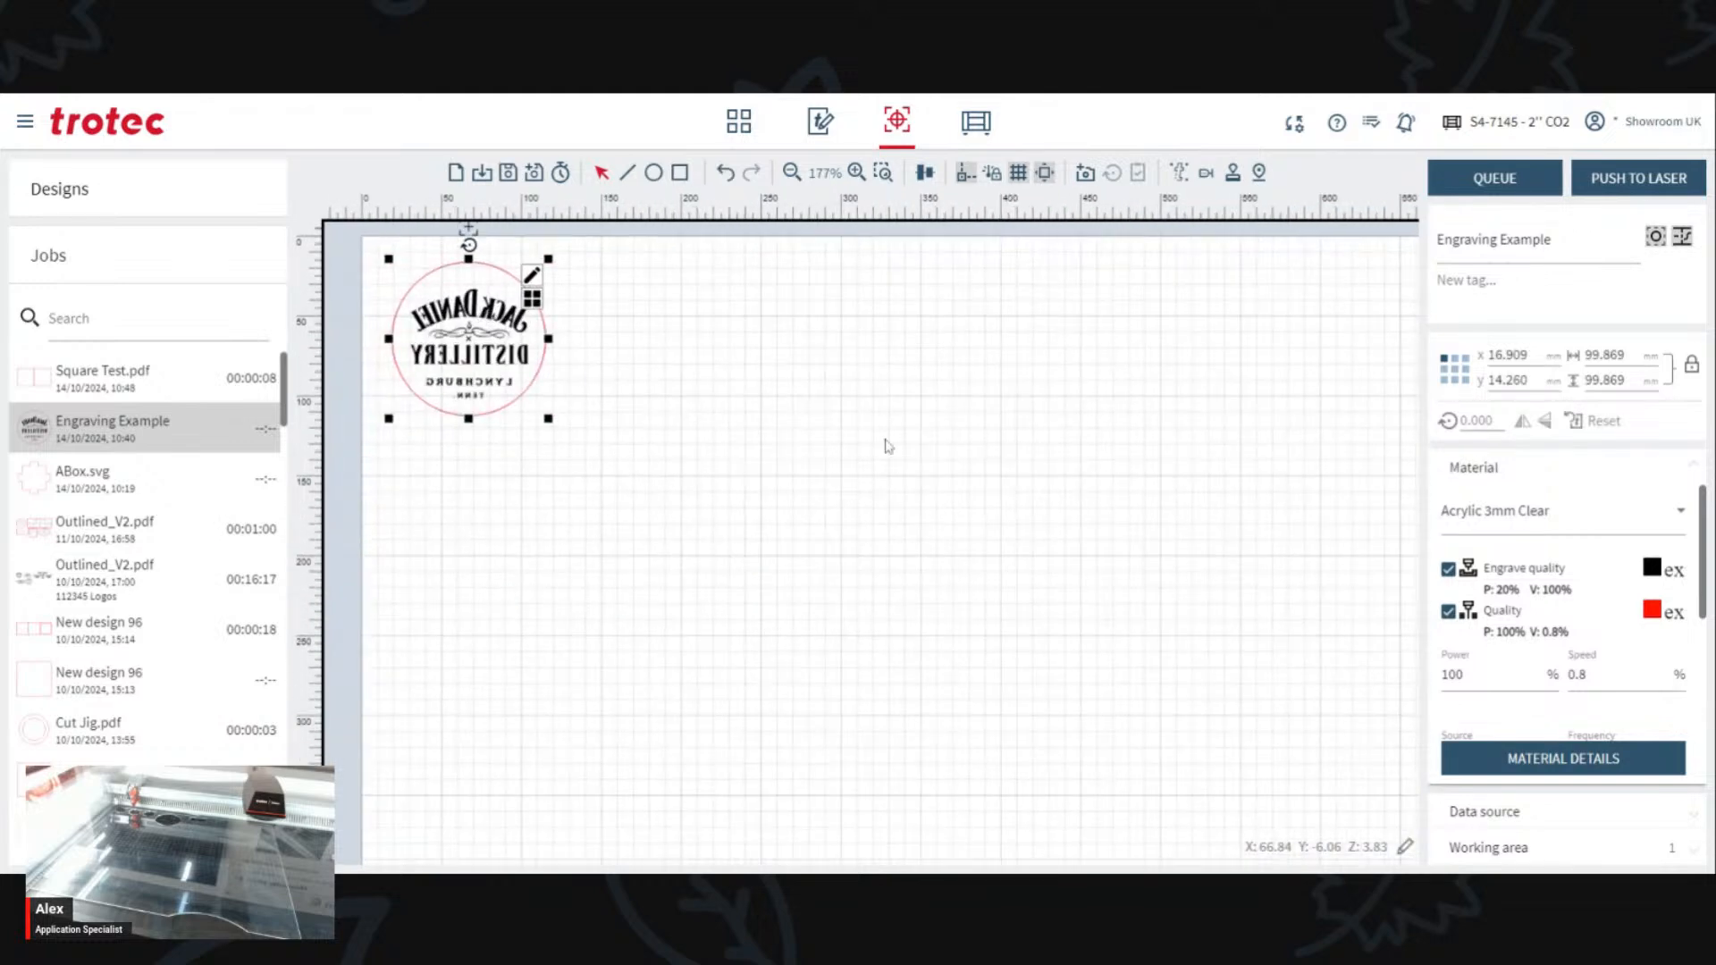
left_click(534, 306)
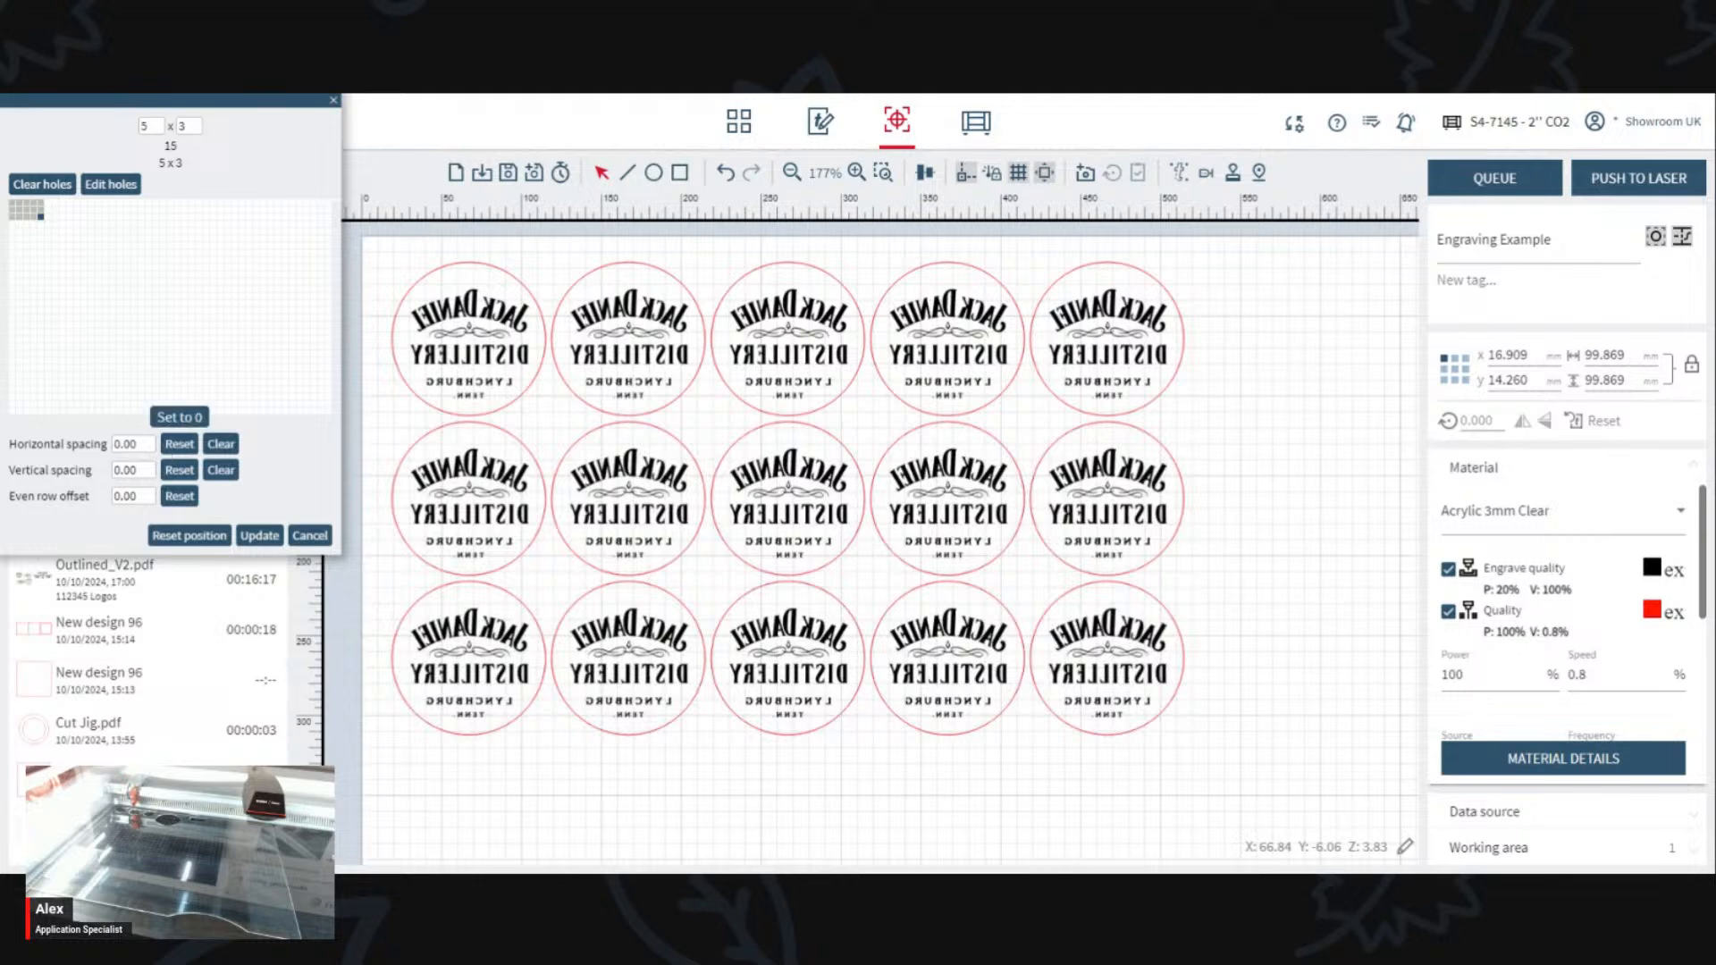
Step: Set the logo array to horizontal spacing 3, even row offset 50 and vertical spacing -7
double_click(136, 444)
type("3")
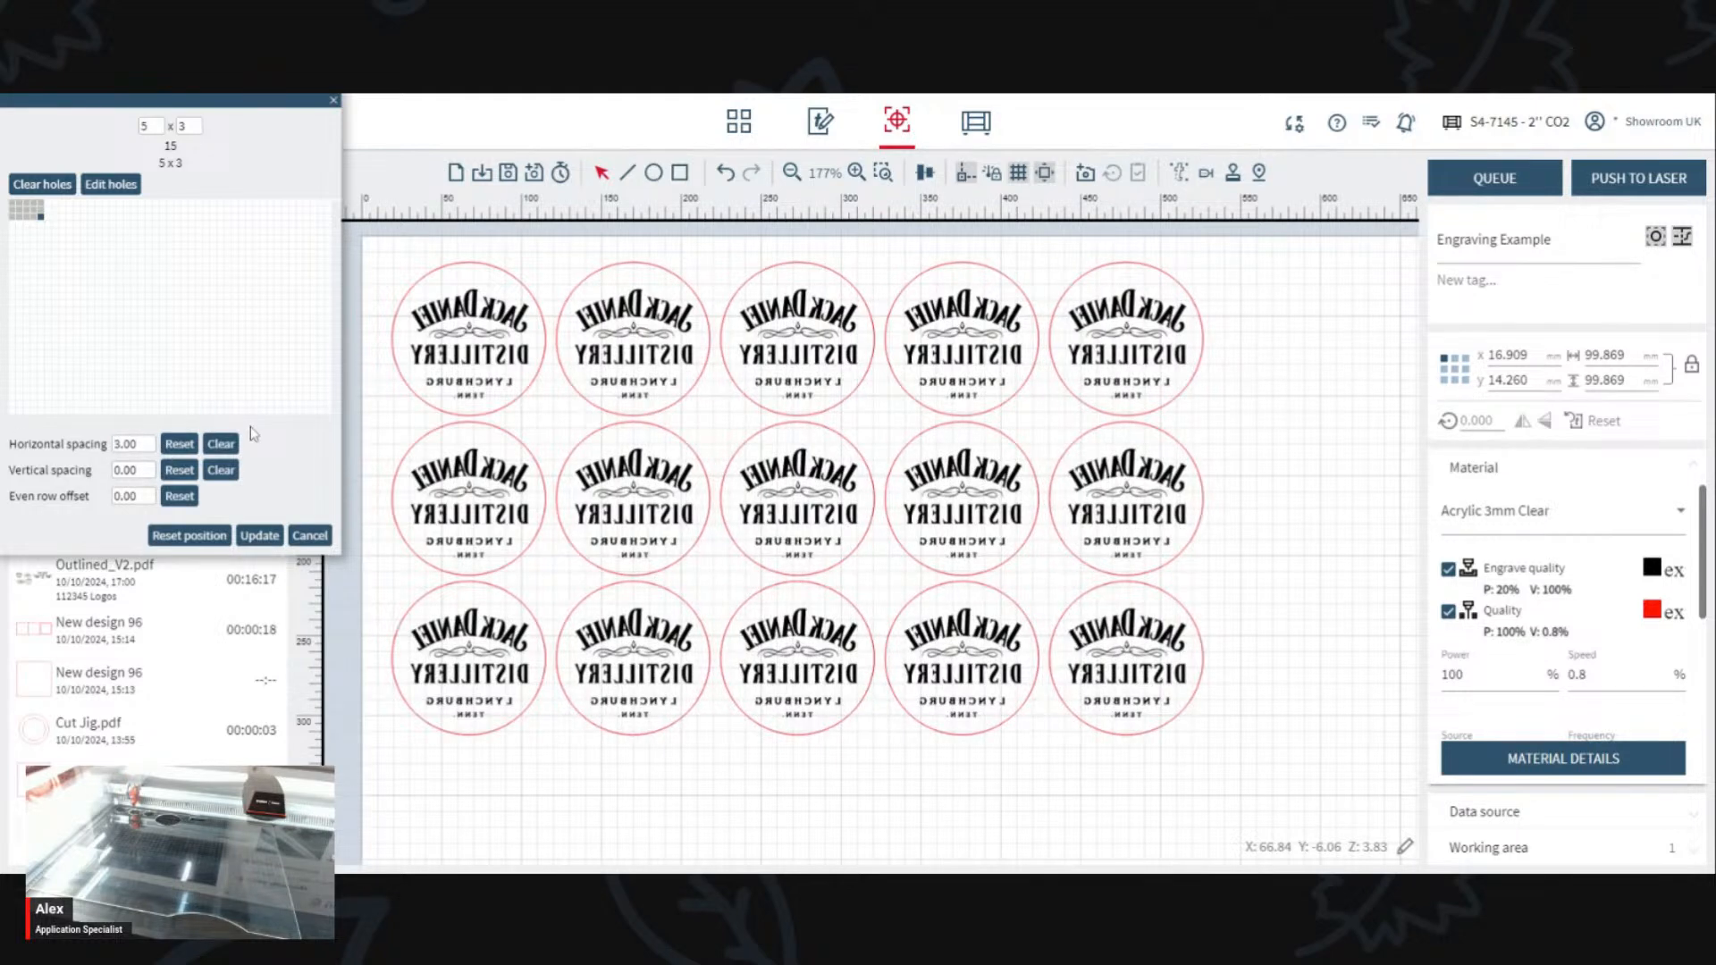
double_click(125, 470)
type("3")
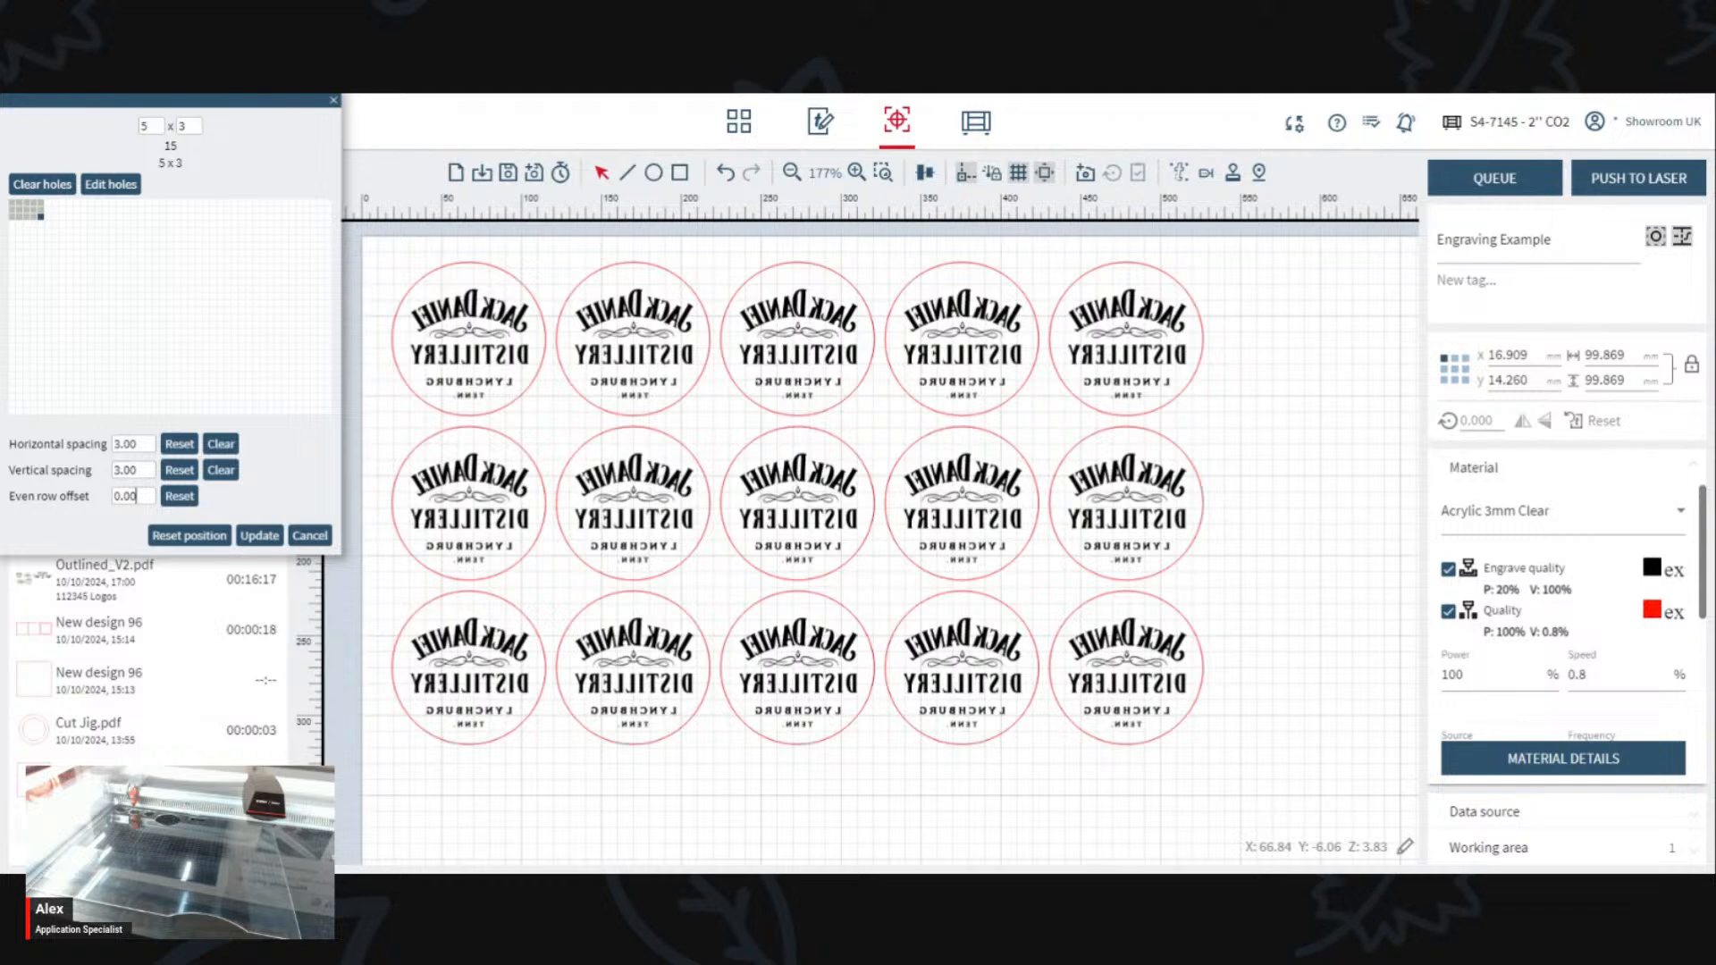
left_click_drag(137, 495, 115, 497)
type("50")
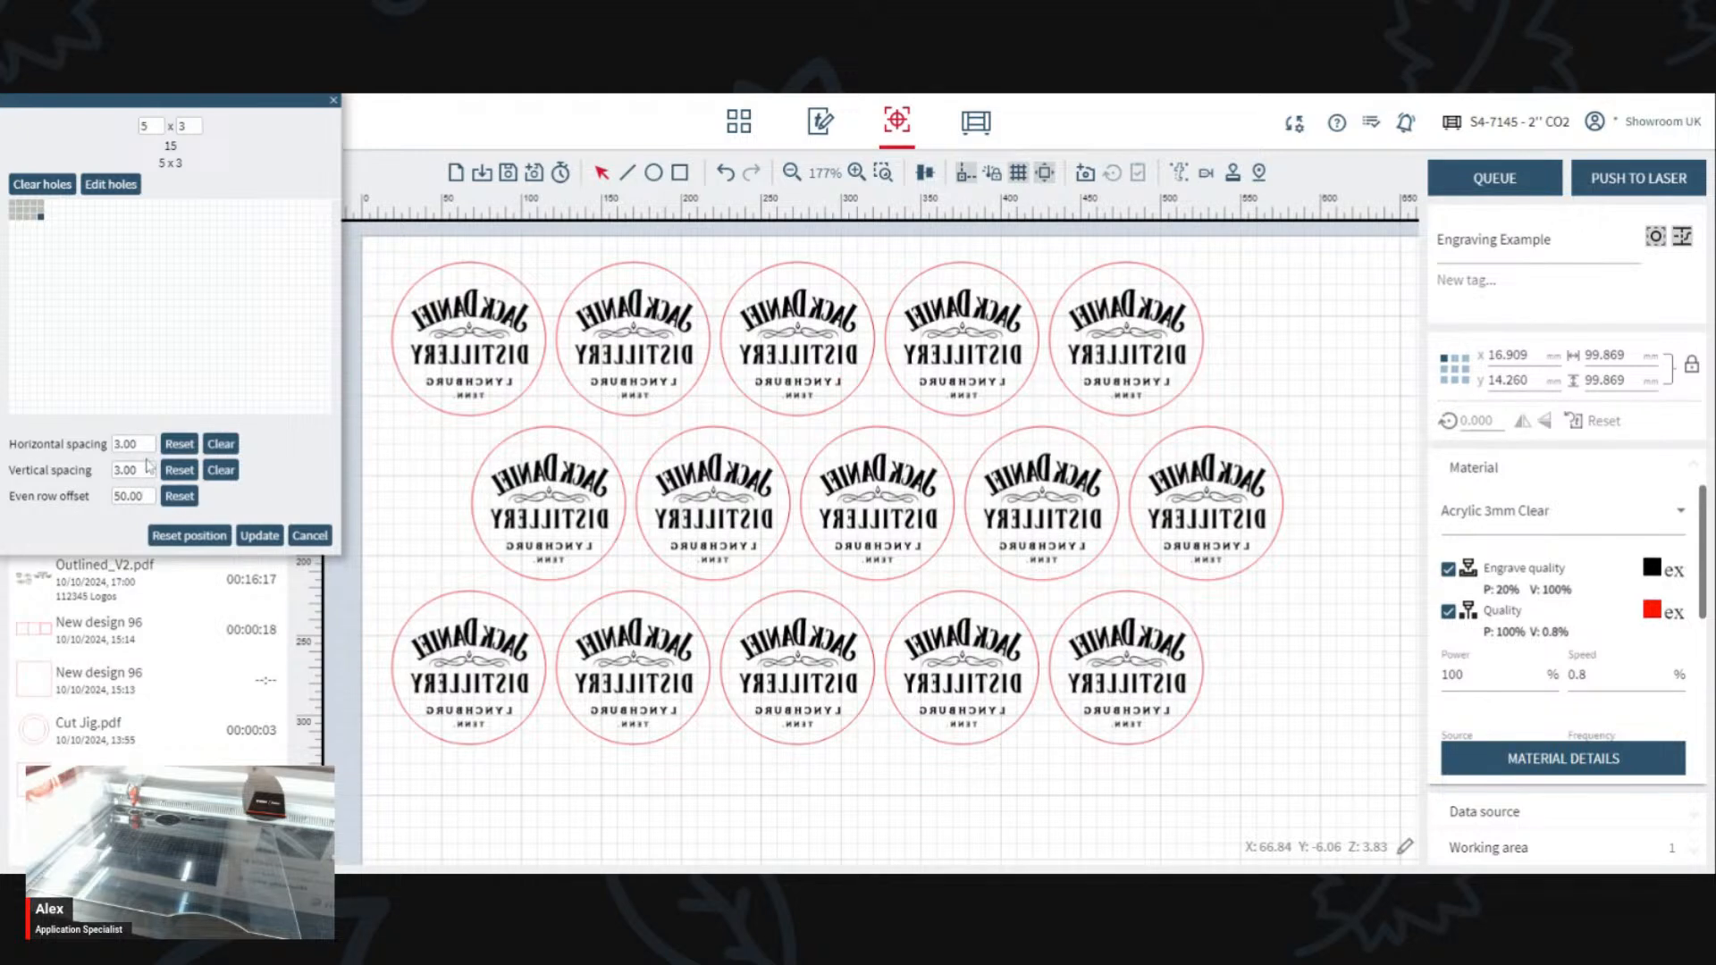
key("shift+Tab")
type("0")
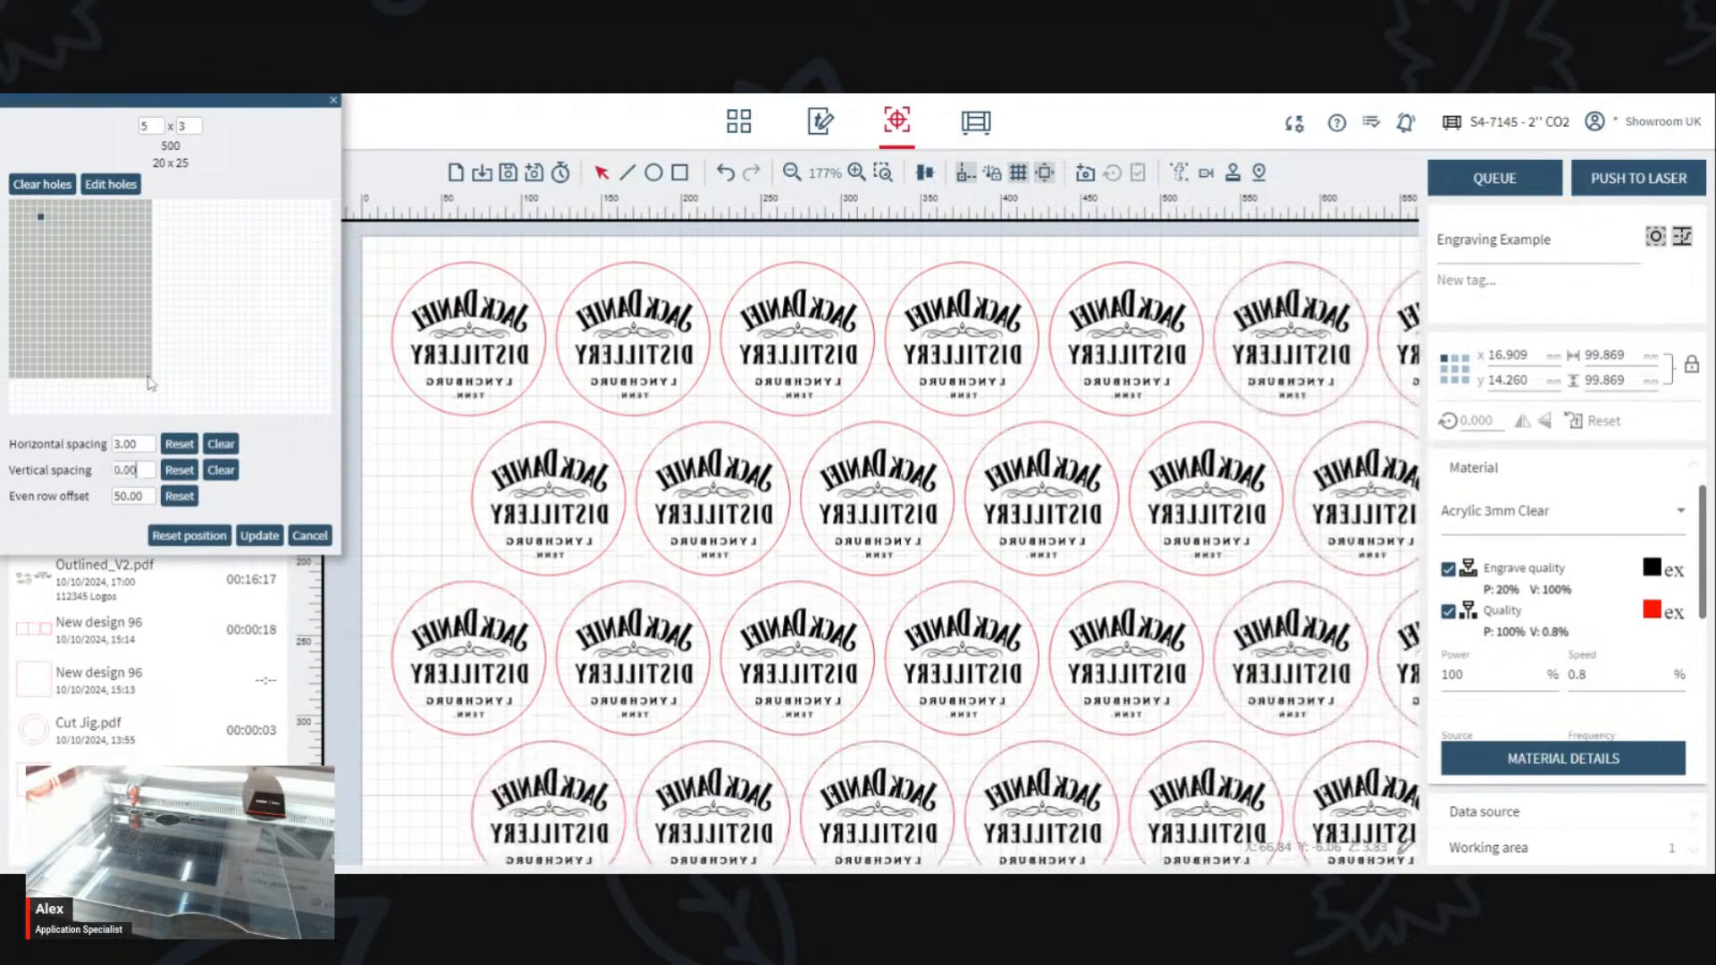
left_click_drag(142, 472, 58, 432)
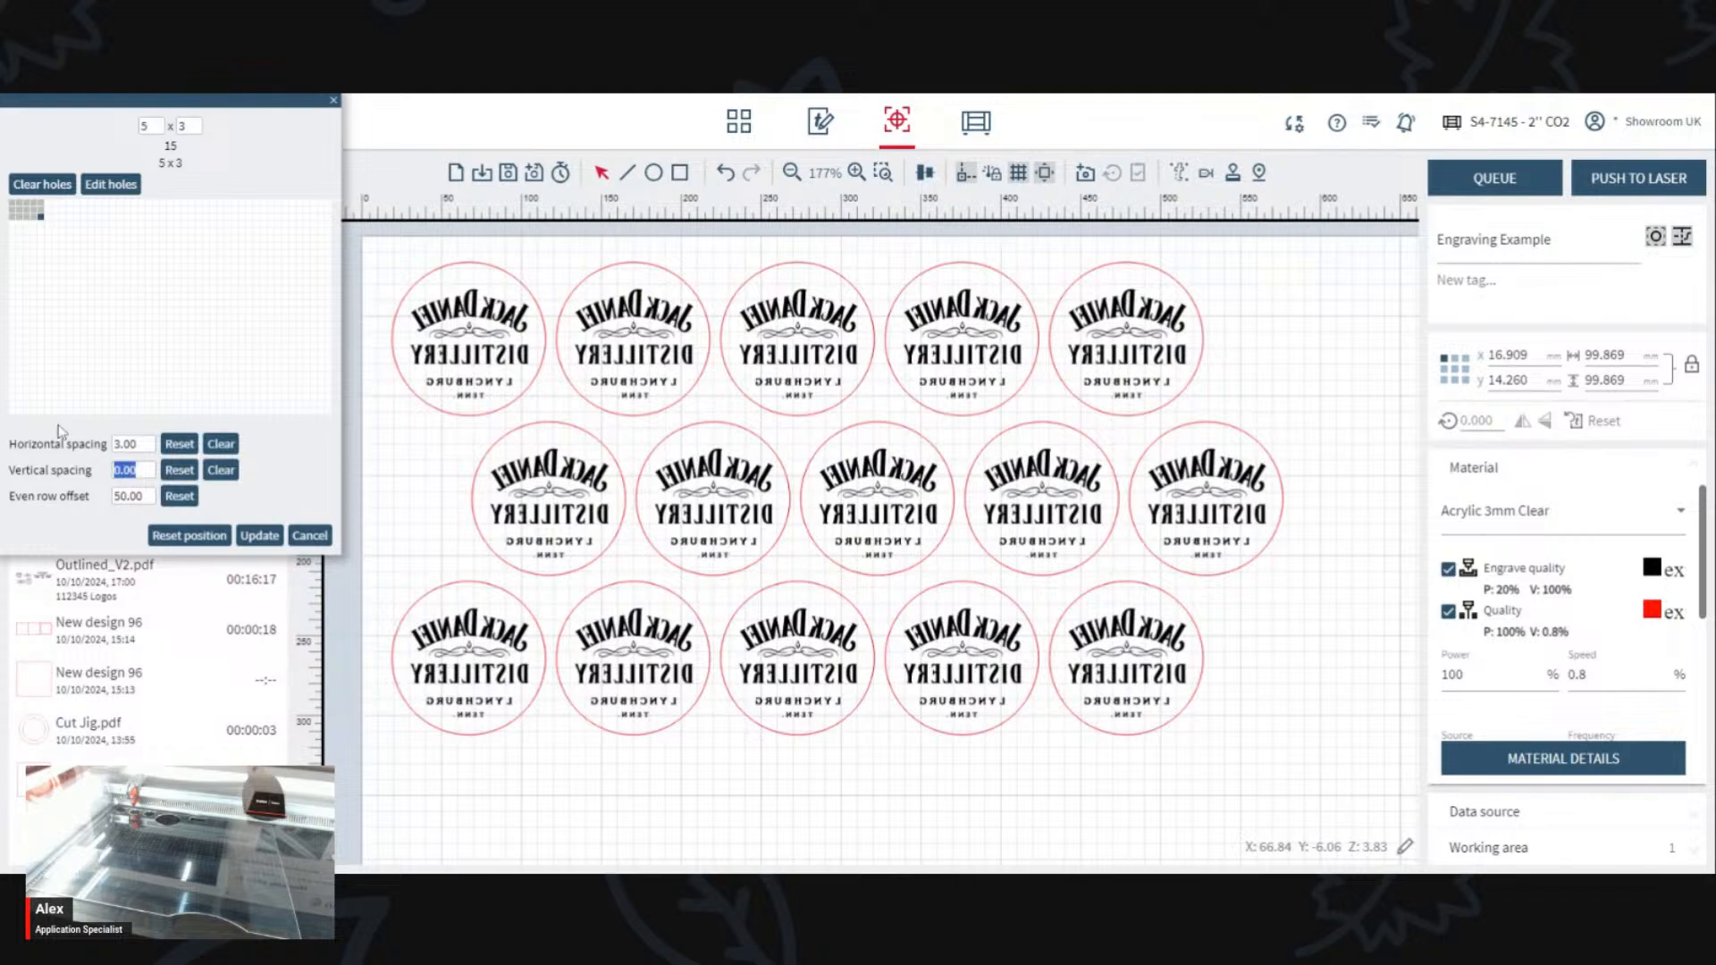
type("-3")
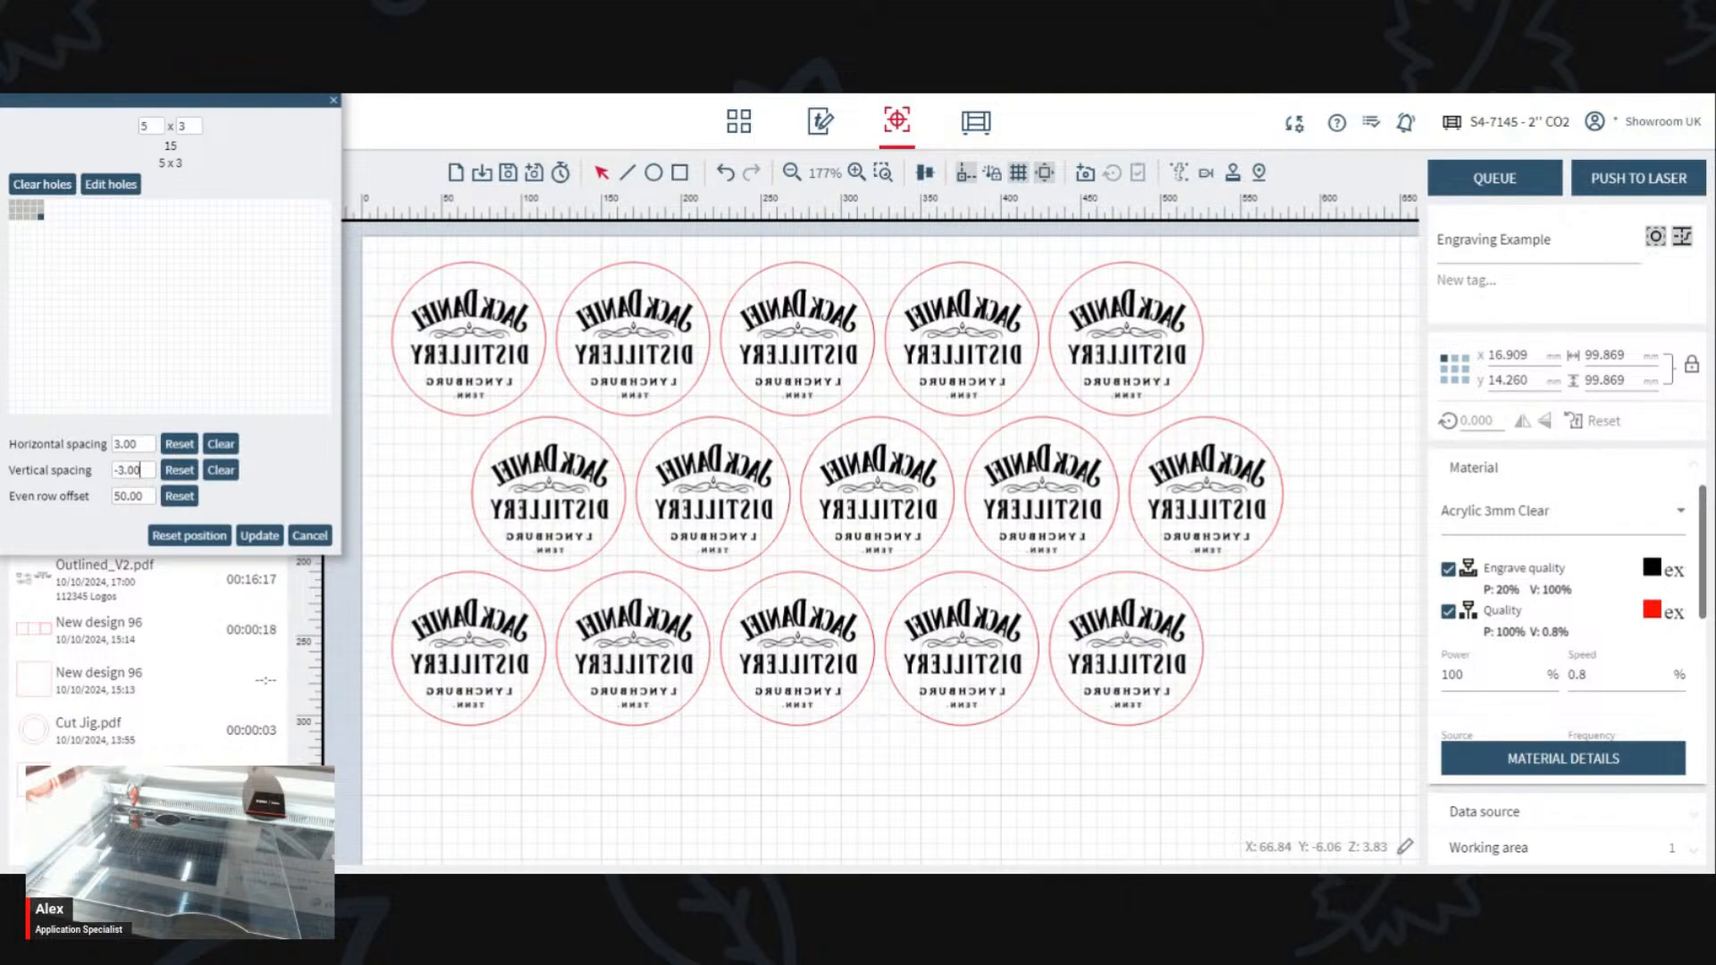
left_click_drag(141, 470, 66, 467)
type("-")
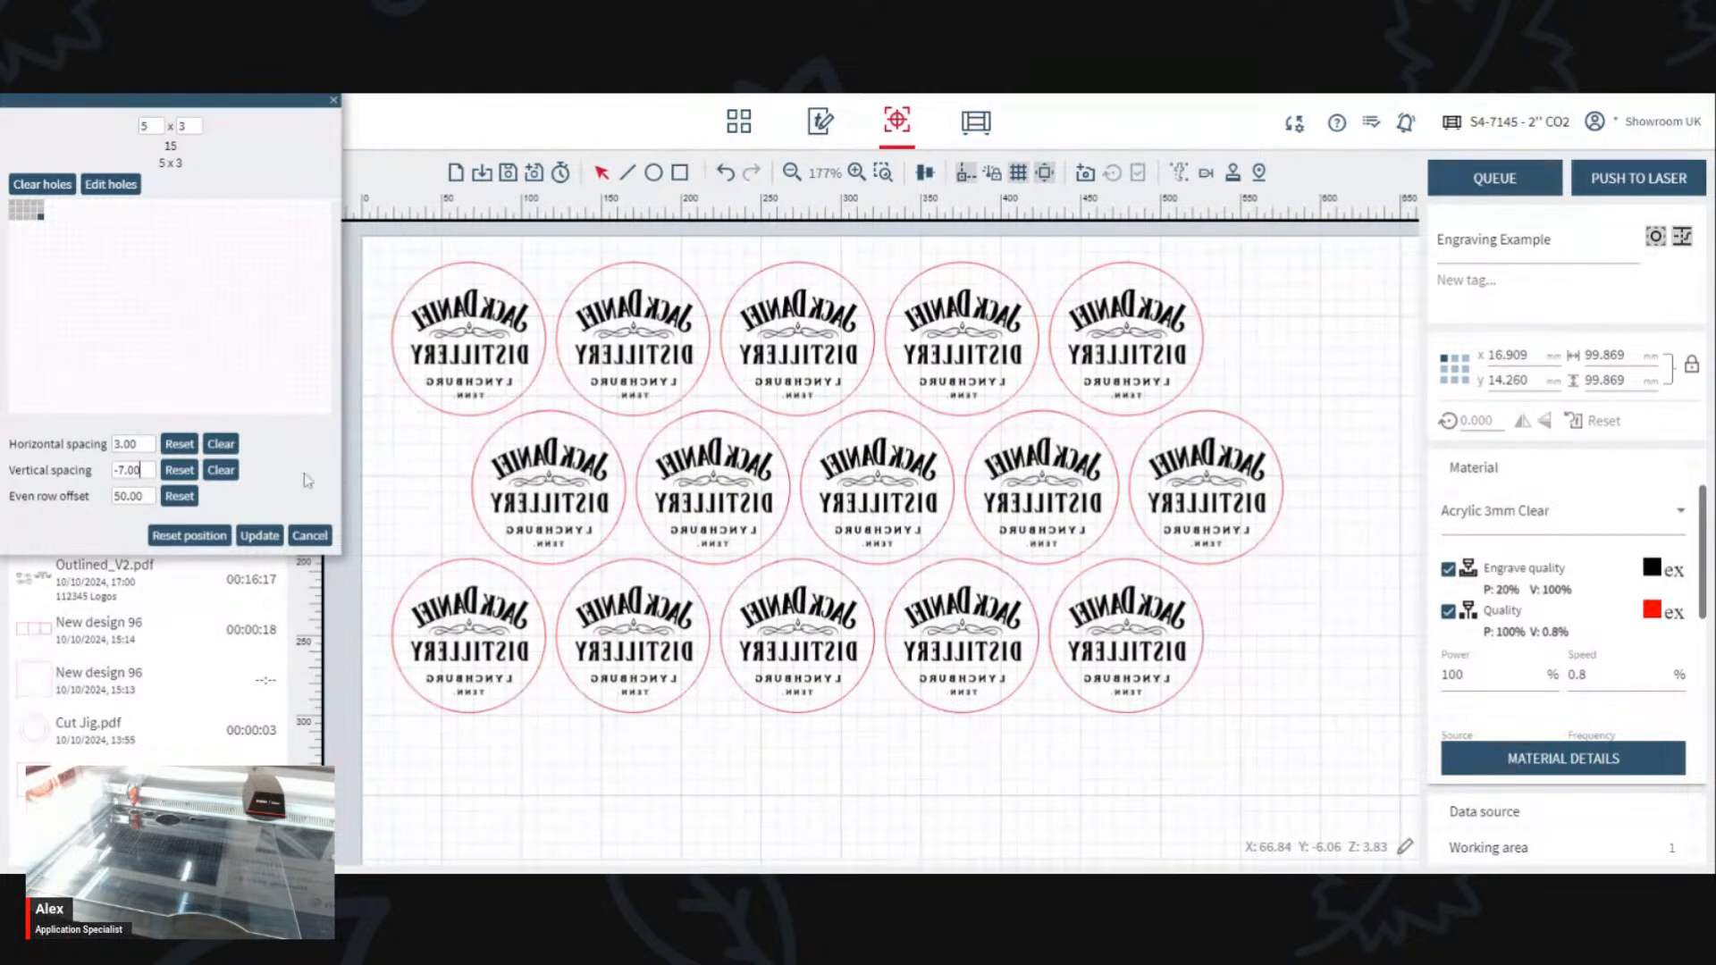
left_click(253, 537)
Step: Deselect the array and calculate the Engraving Example job time as 00:13:45
scroll(435, 539, "down", 5)
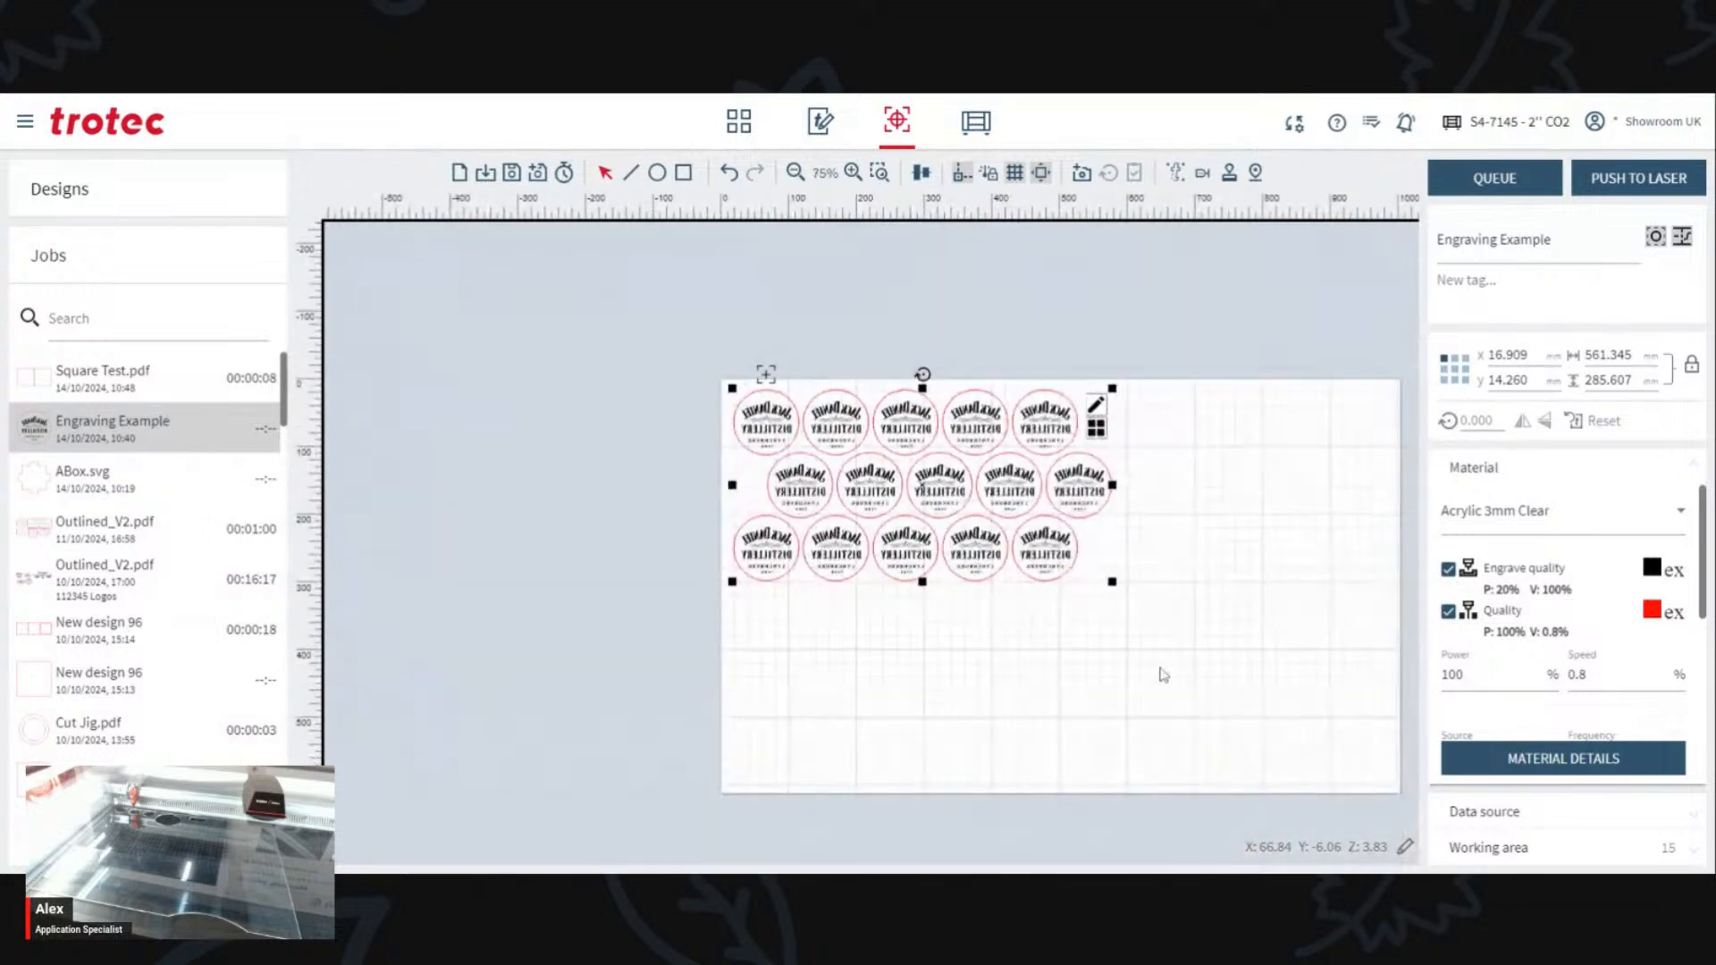
scroll(1085, 576, "up", 2)
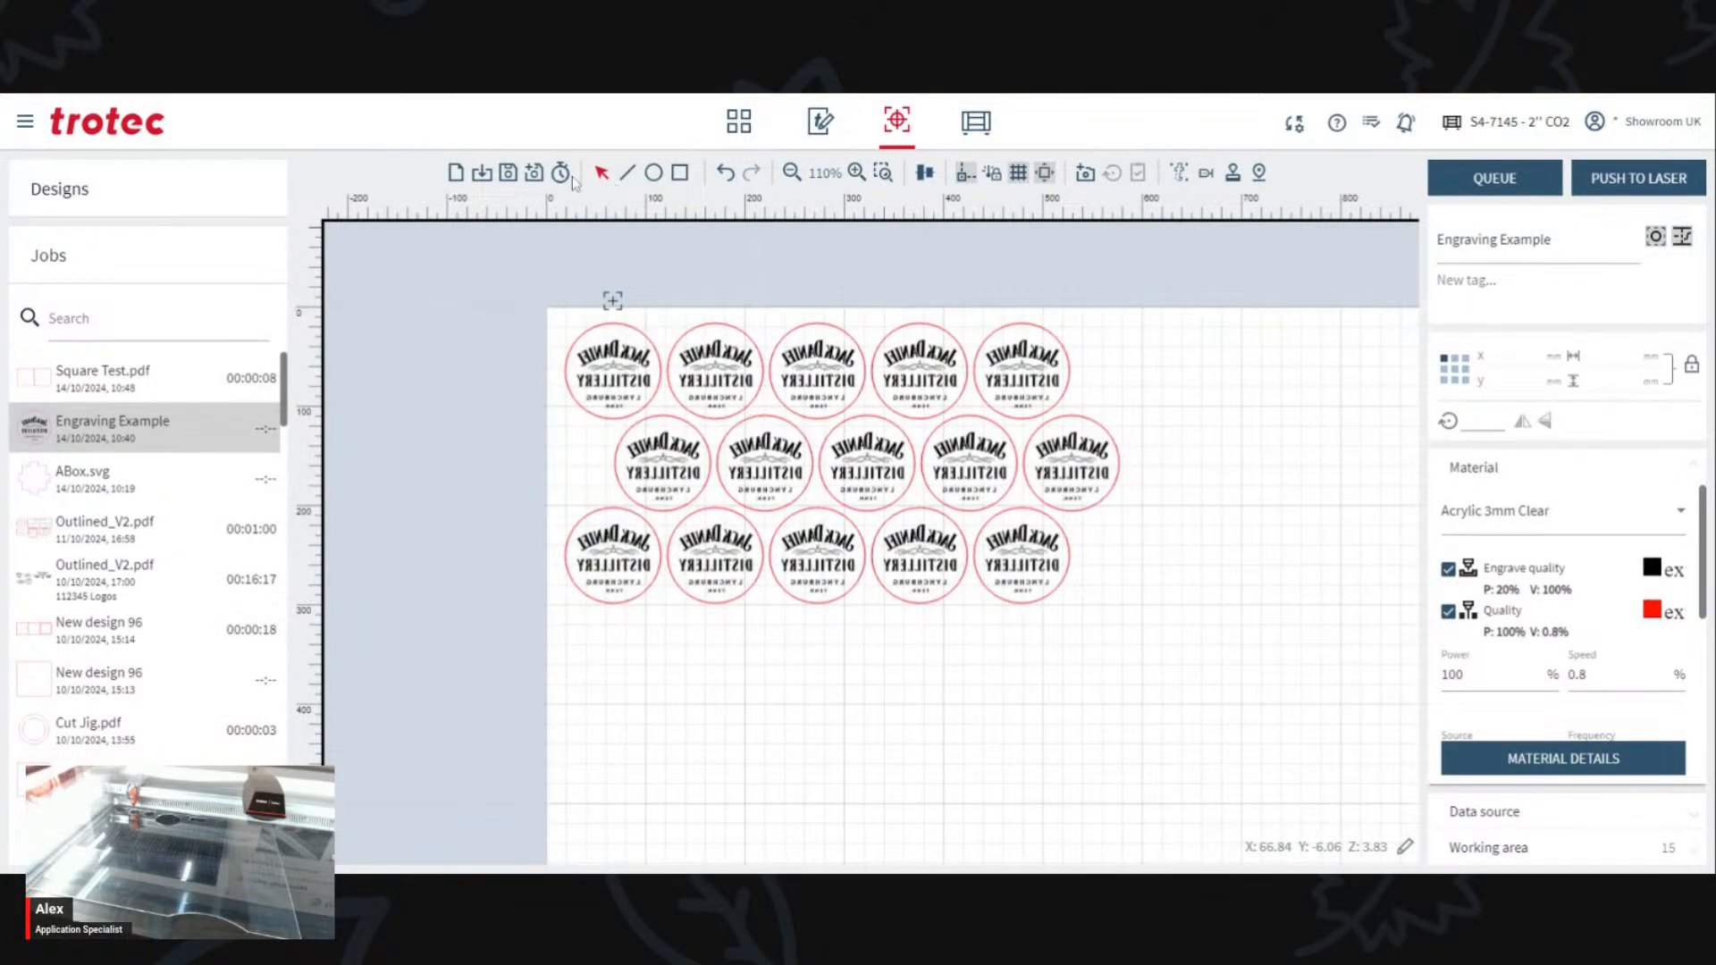
left_click(566, 401)
left_click(562, 174)
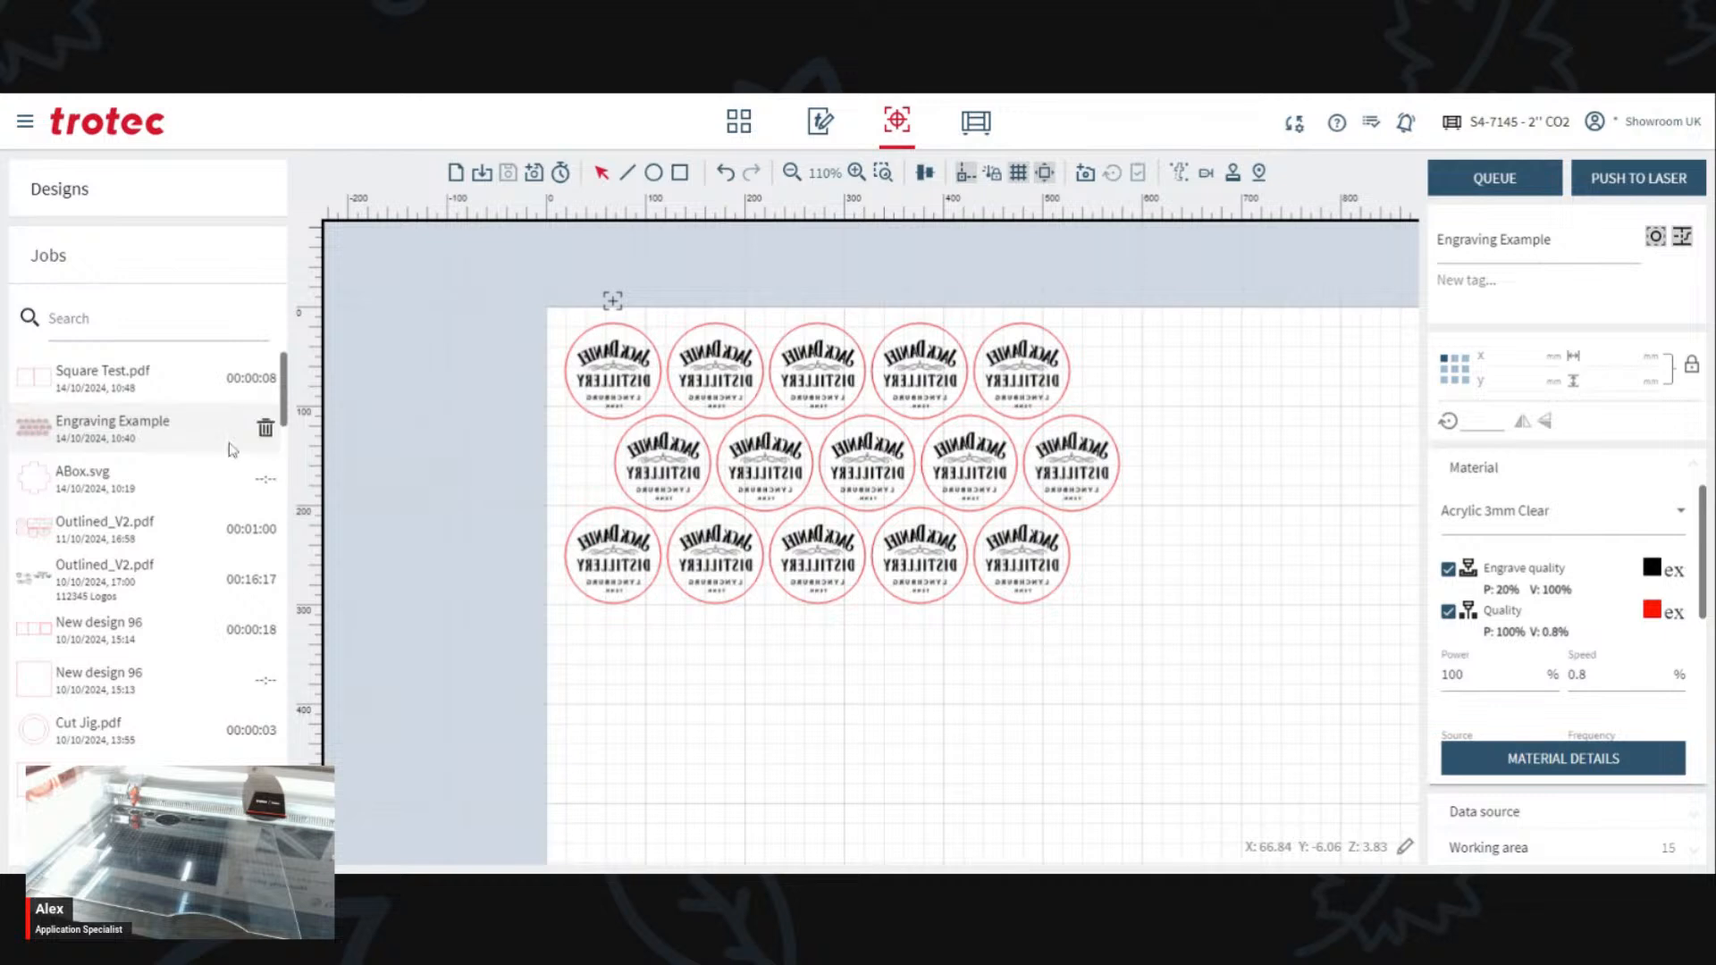
left_click(250, 420)
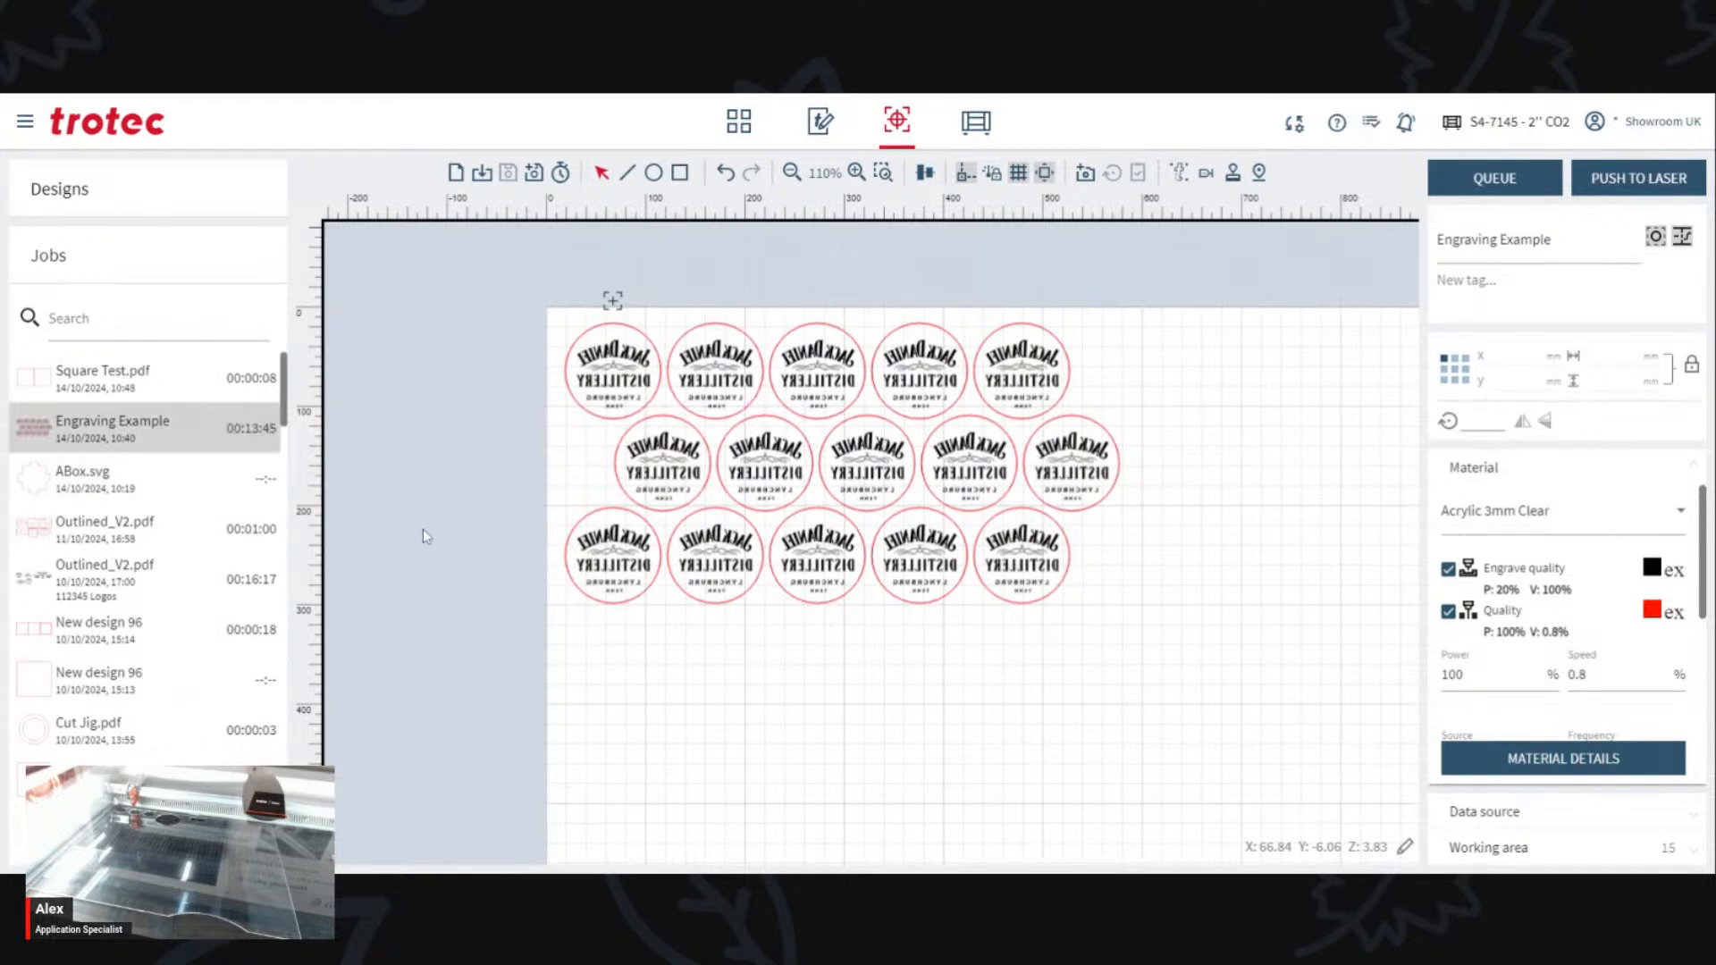
Step: Check the block of 15 logo circles, then go back to the Jobs list
left_click(811, 603)
left_click(688, 263)
left_click(1002, 482)
left_click(1203, 445)
left_click(741, 123)
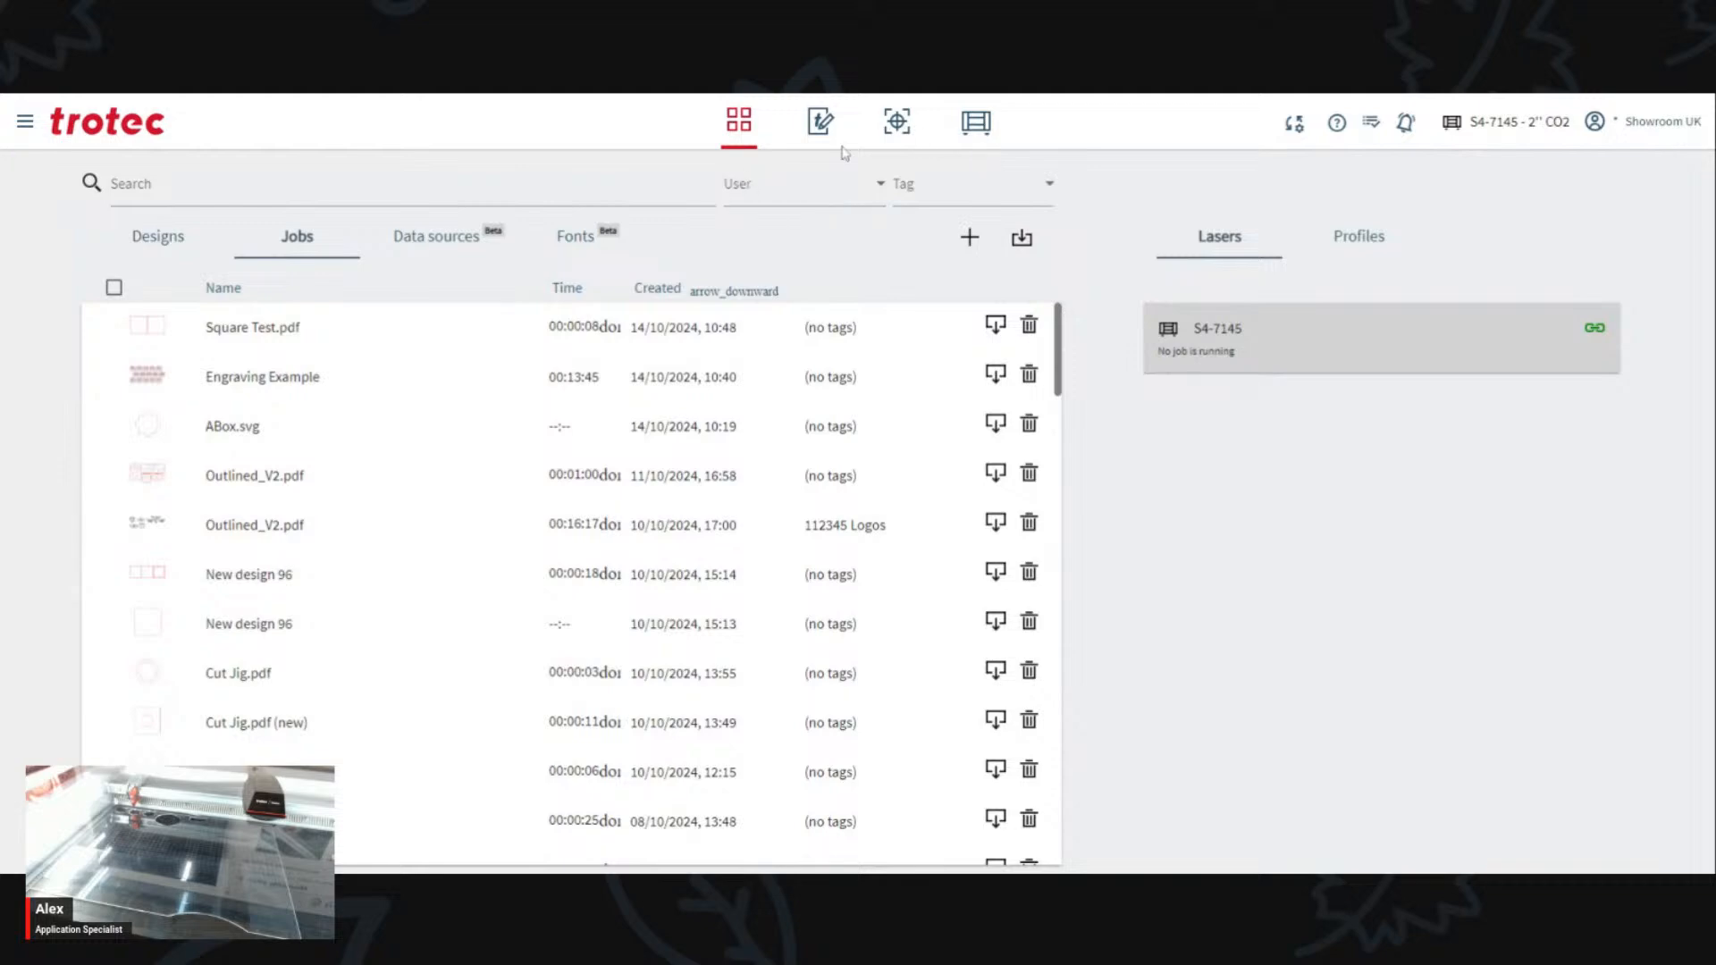
Step: Start a new blank design, New design 101, in the design editor
left_click(820, 121)
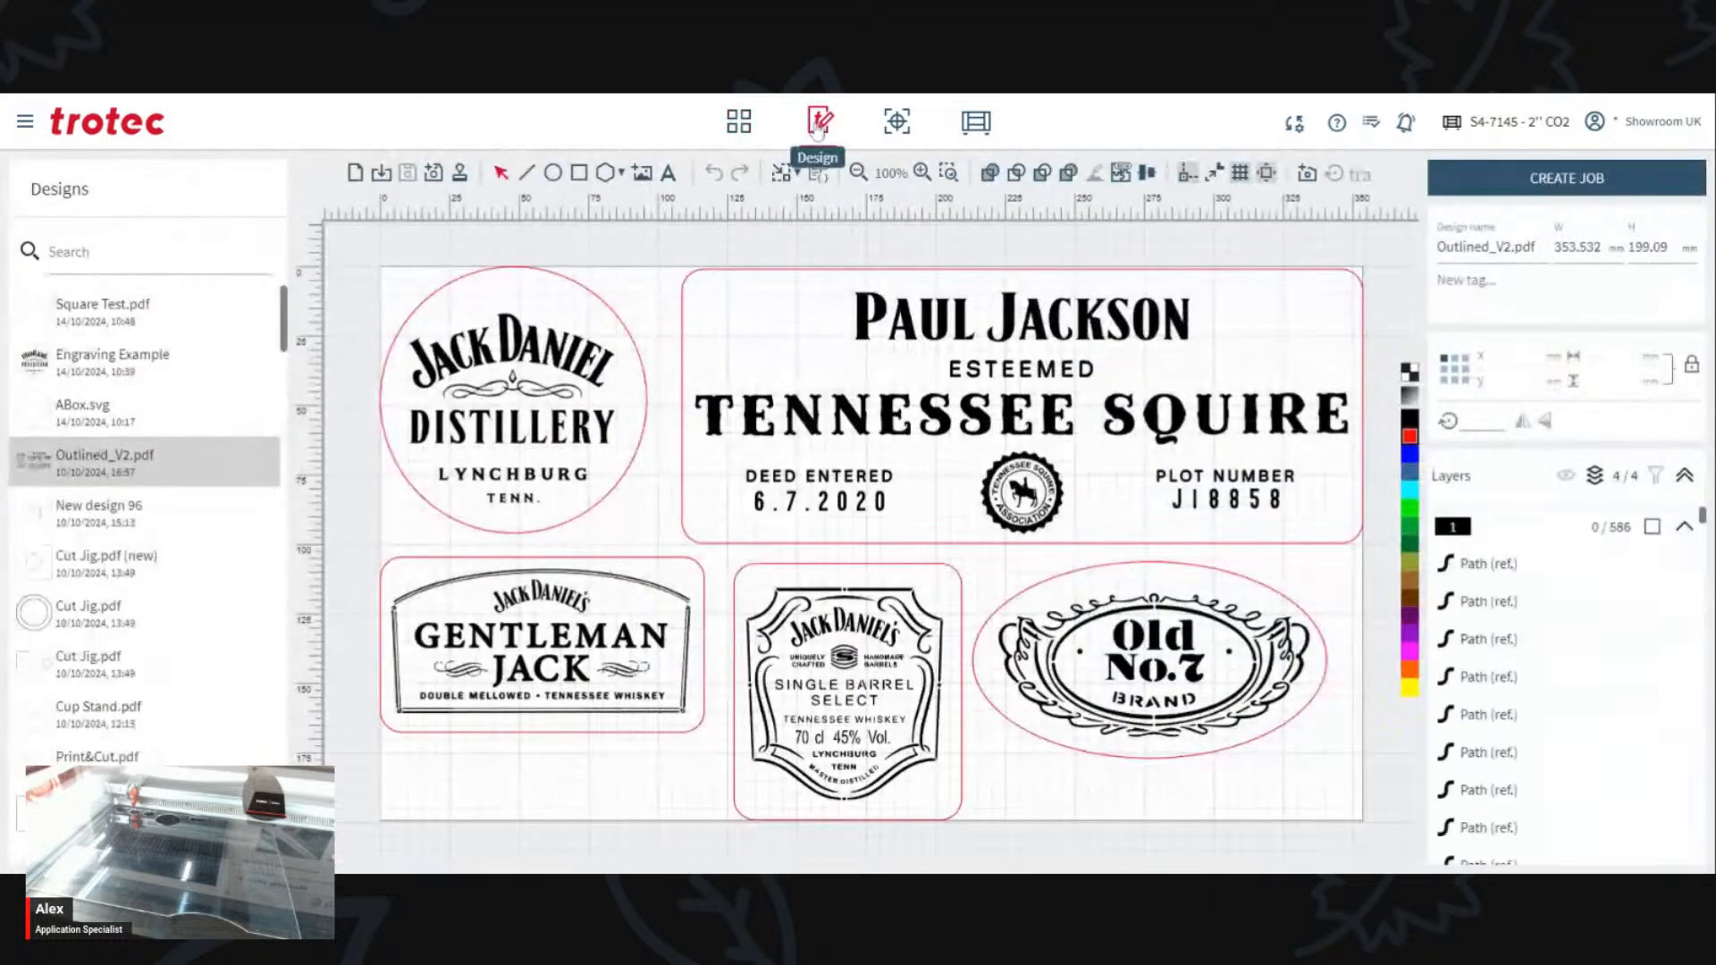
left_click(749, 130)
left_click(820, 127)
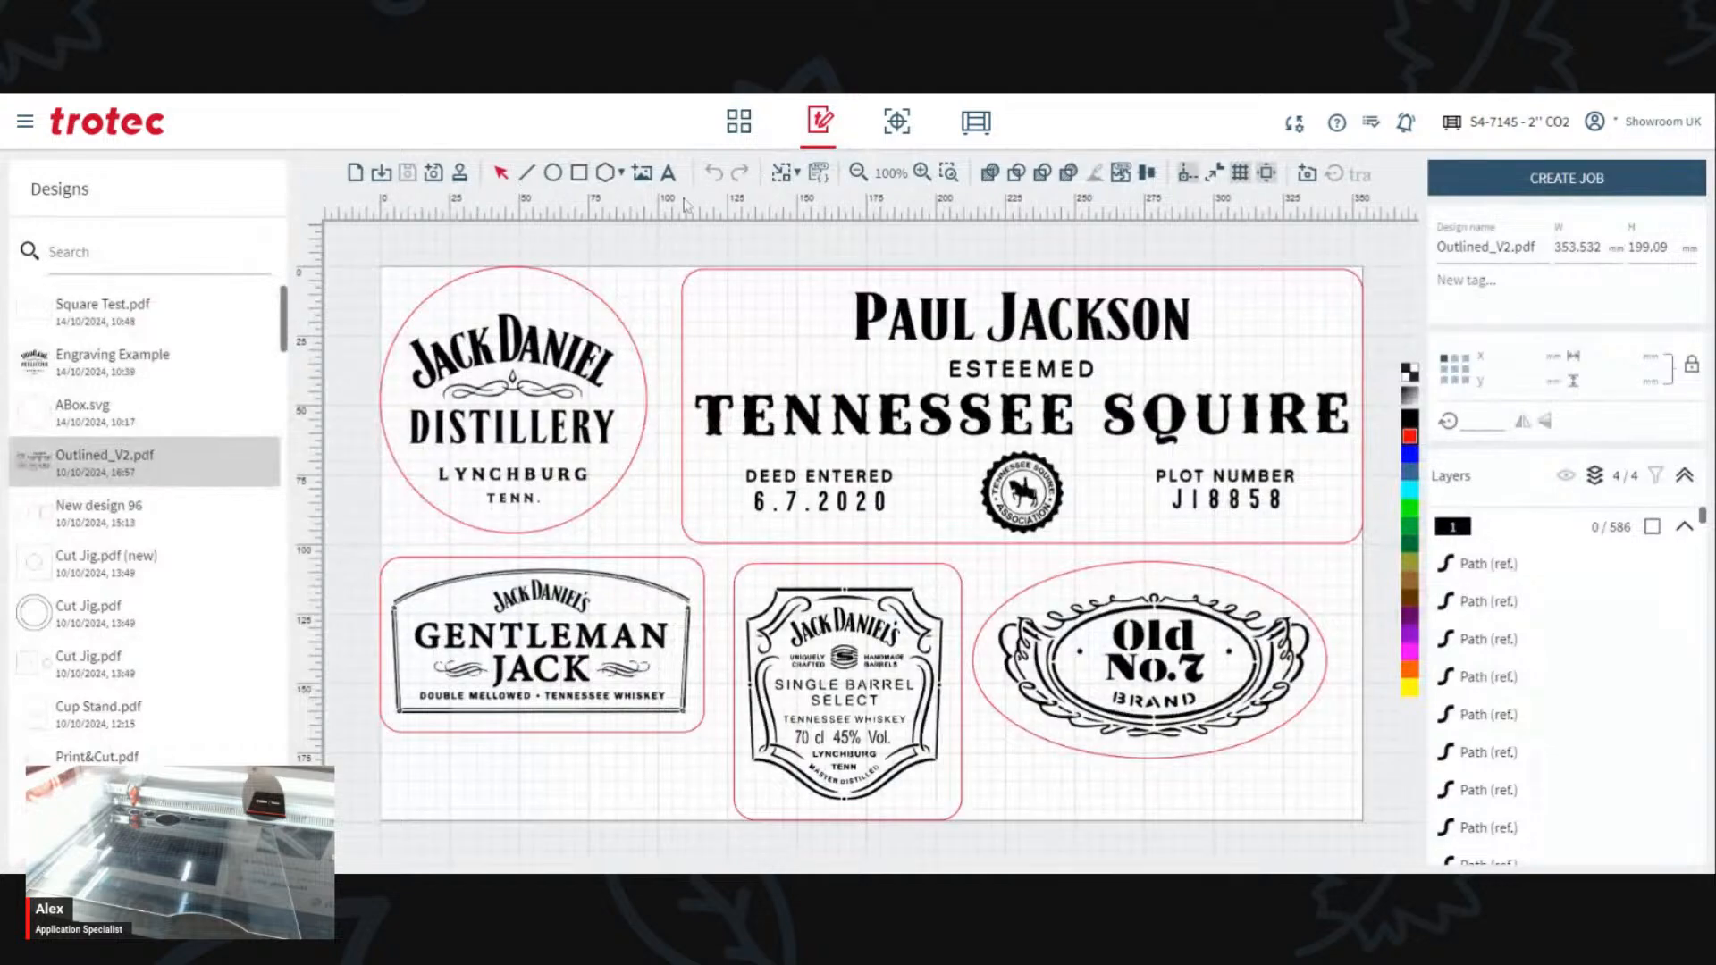
left_click(355, 175)
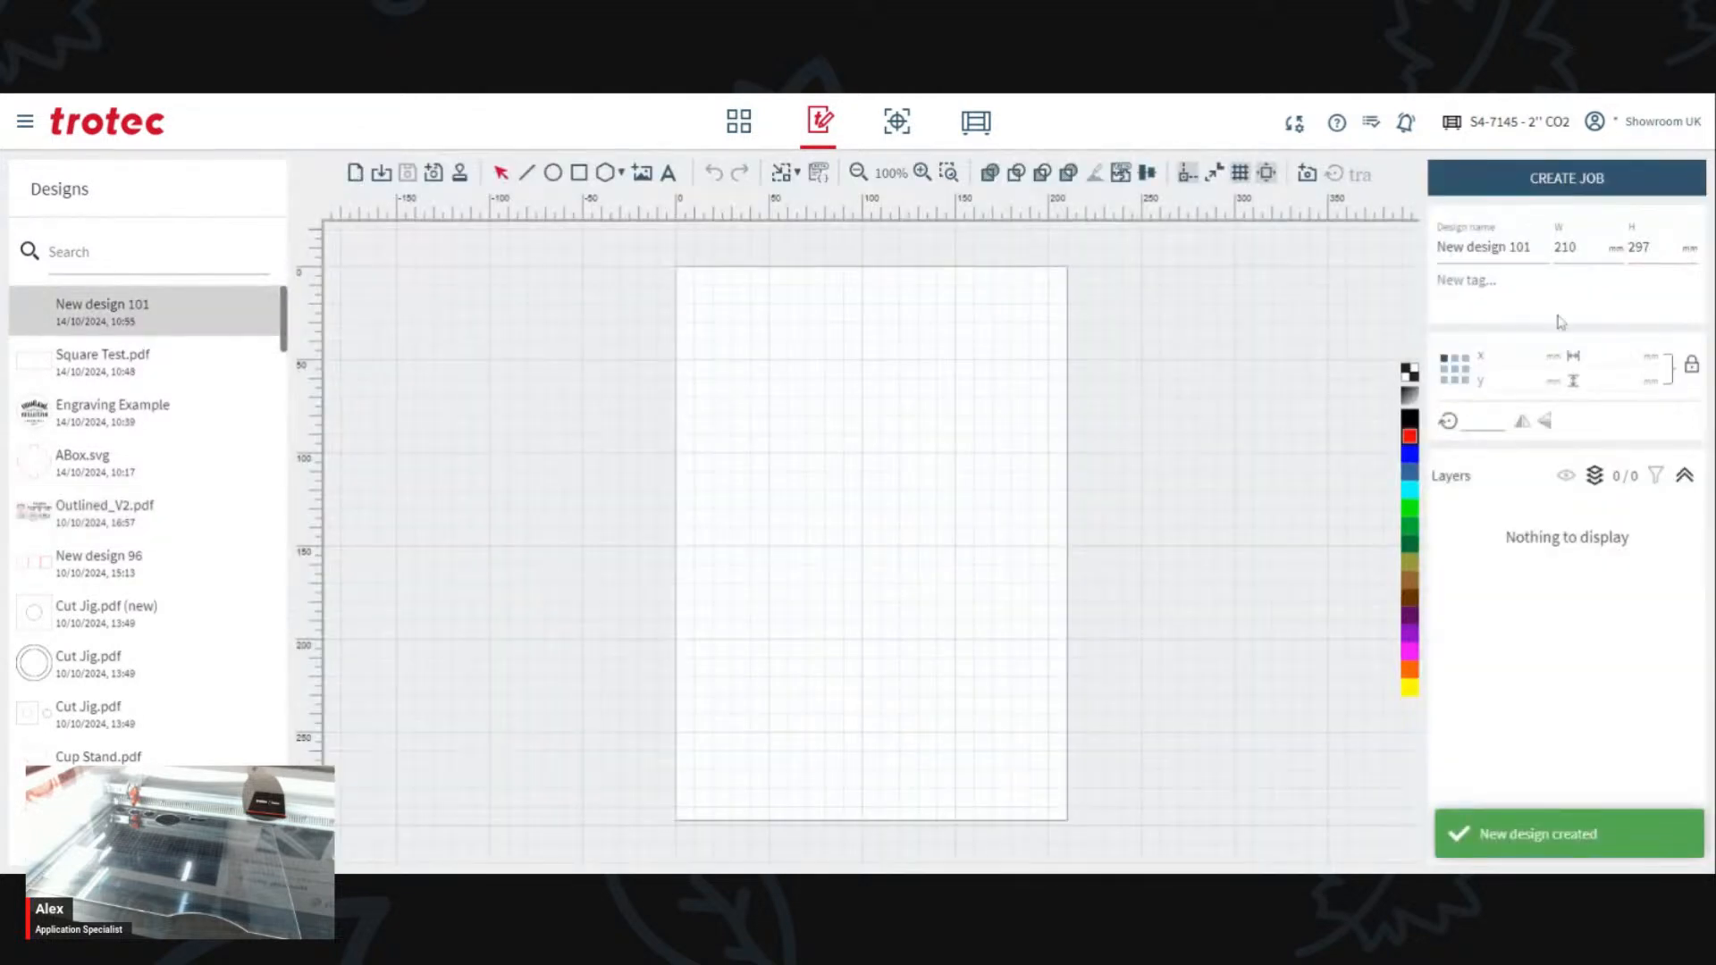
Step: Size the new design's page to 310 mm wide by 150 mm high
left_click(1566, 248)
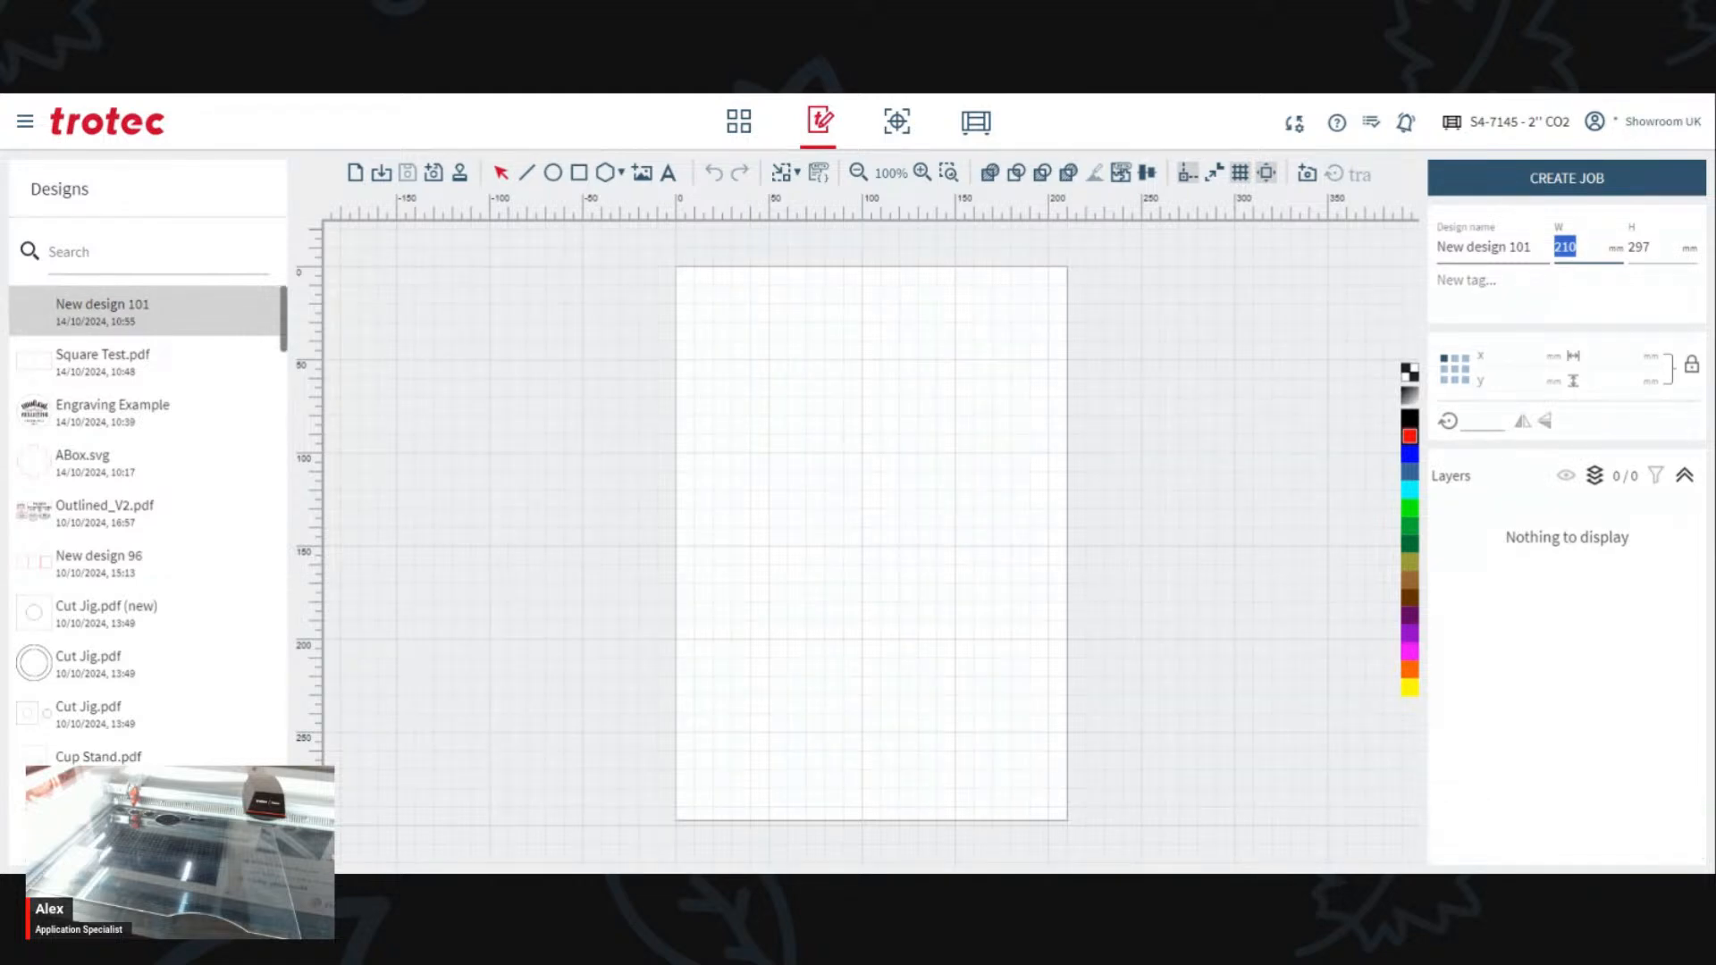
type("310")
key("Return")
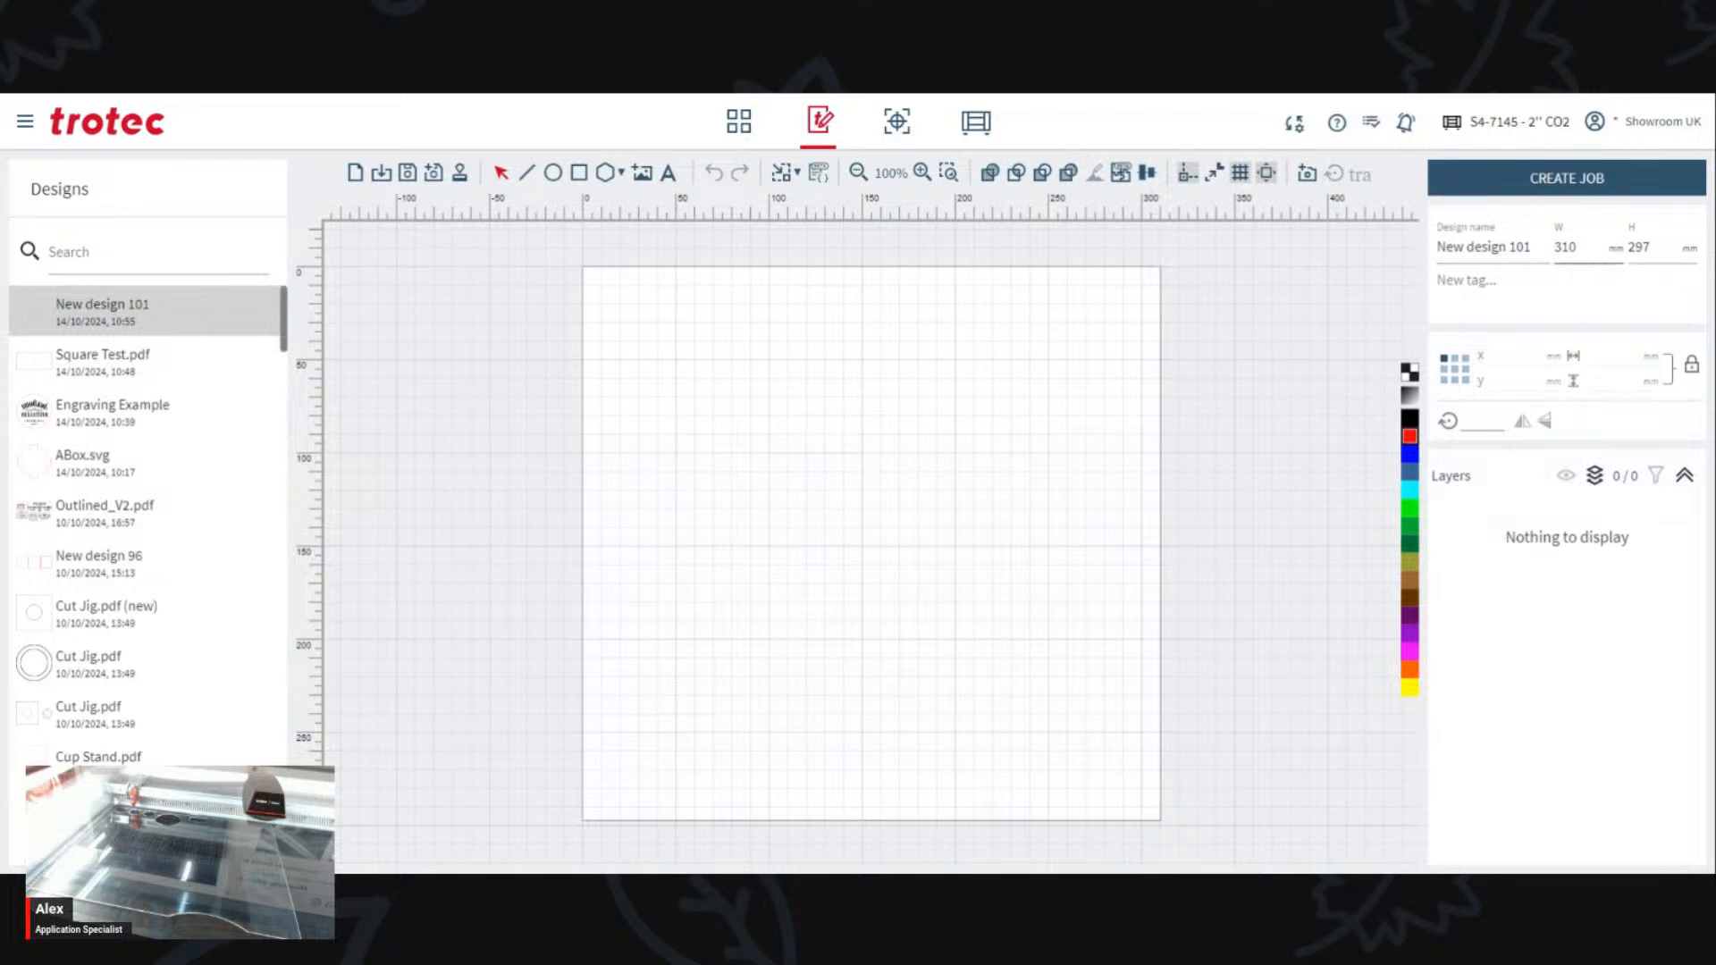
key("Tab")
type("15")
key("Return")
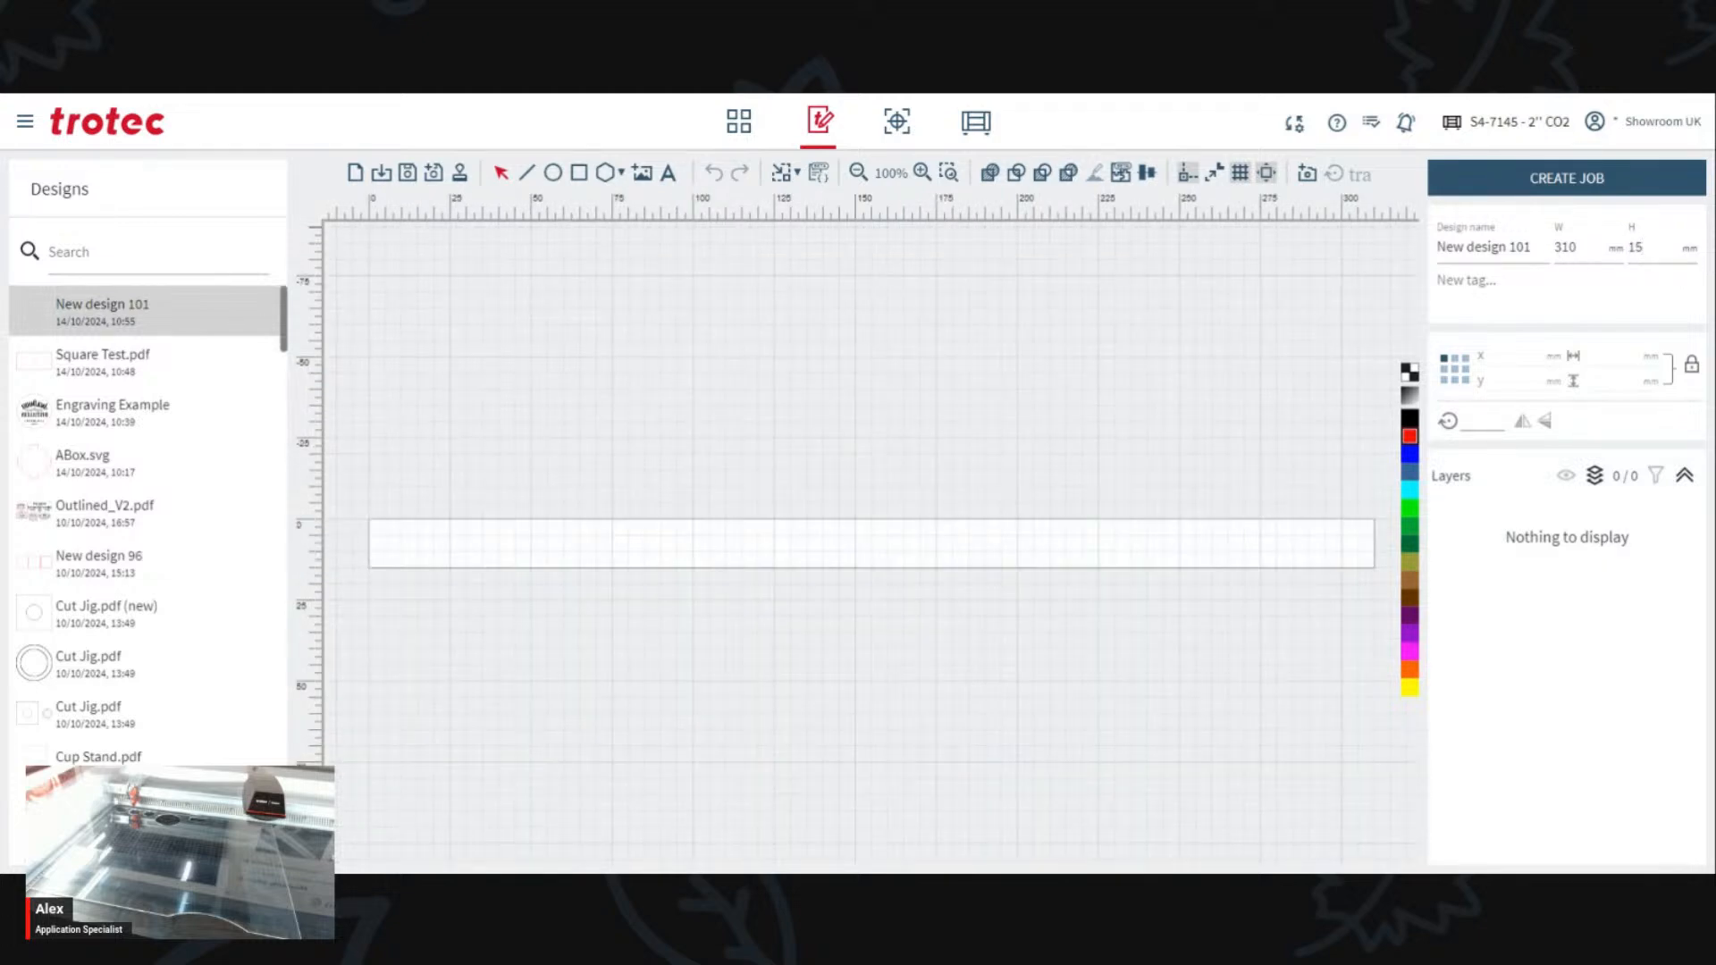
type("0")
key("Return")
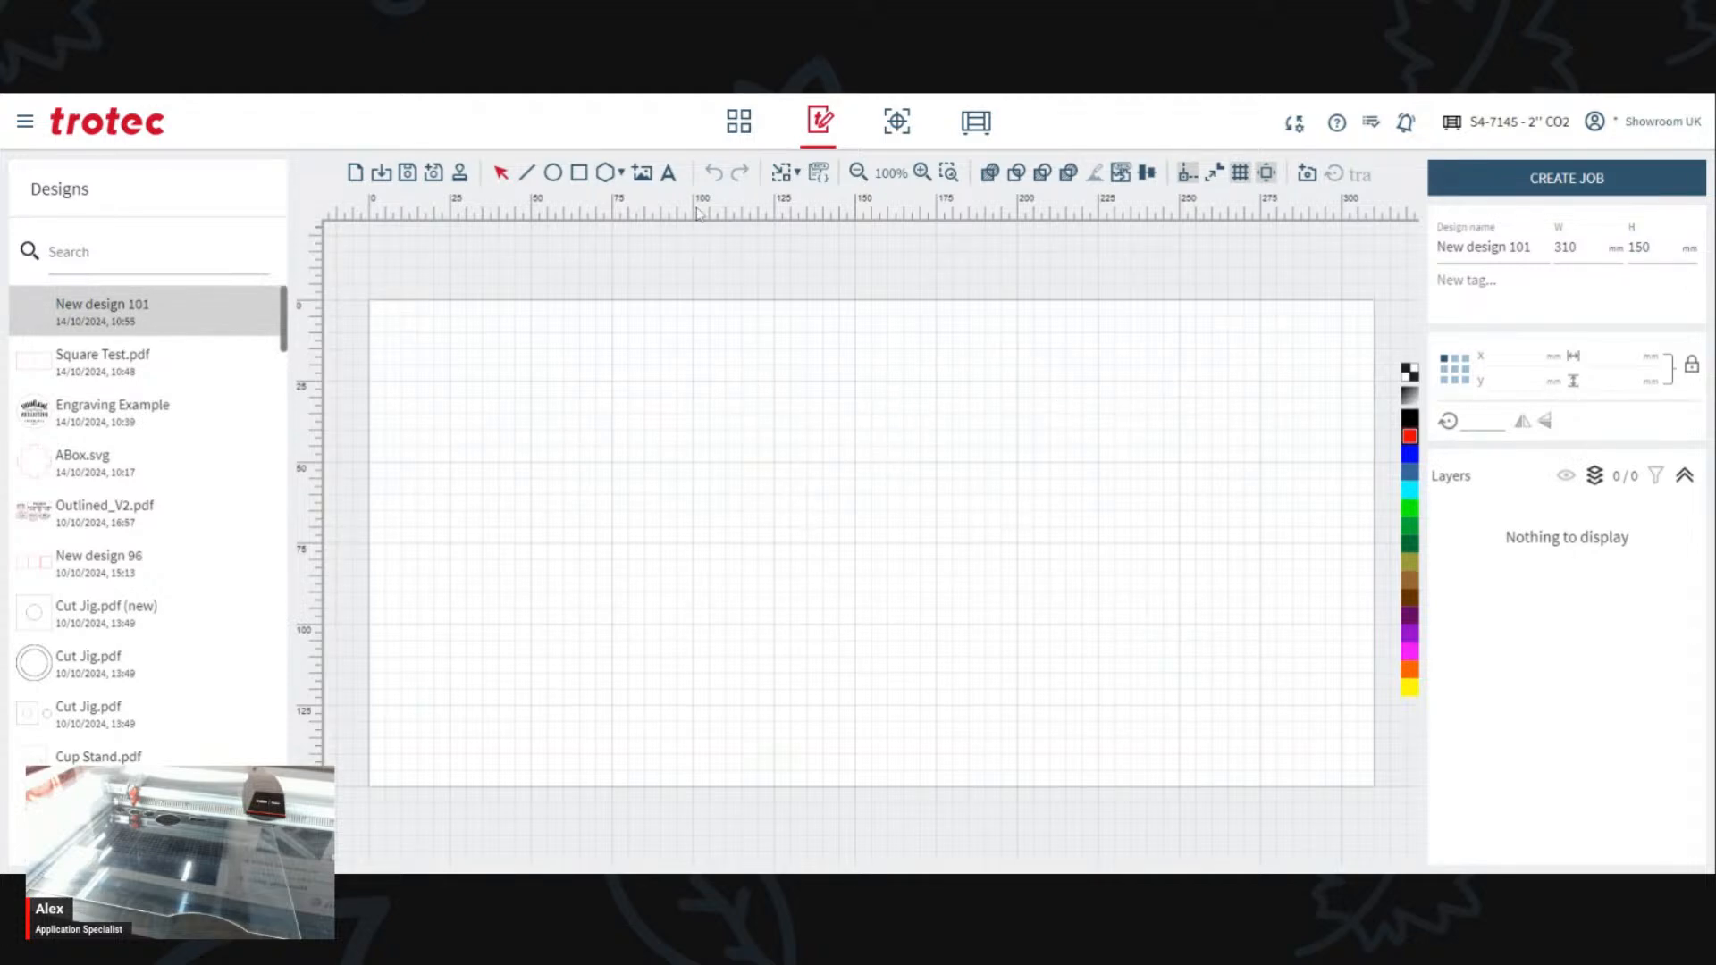
Step: Add the text 'Engrave', enlarge it to about 180 mm wide, and make it black in Bahnschrift Light
left_click(669, 173)
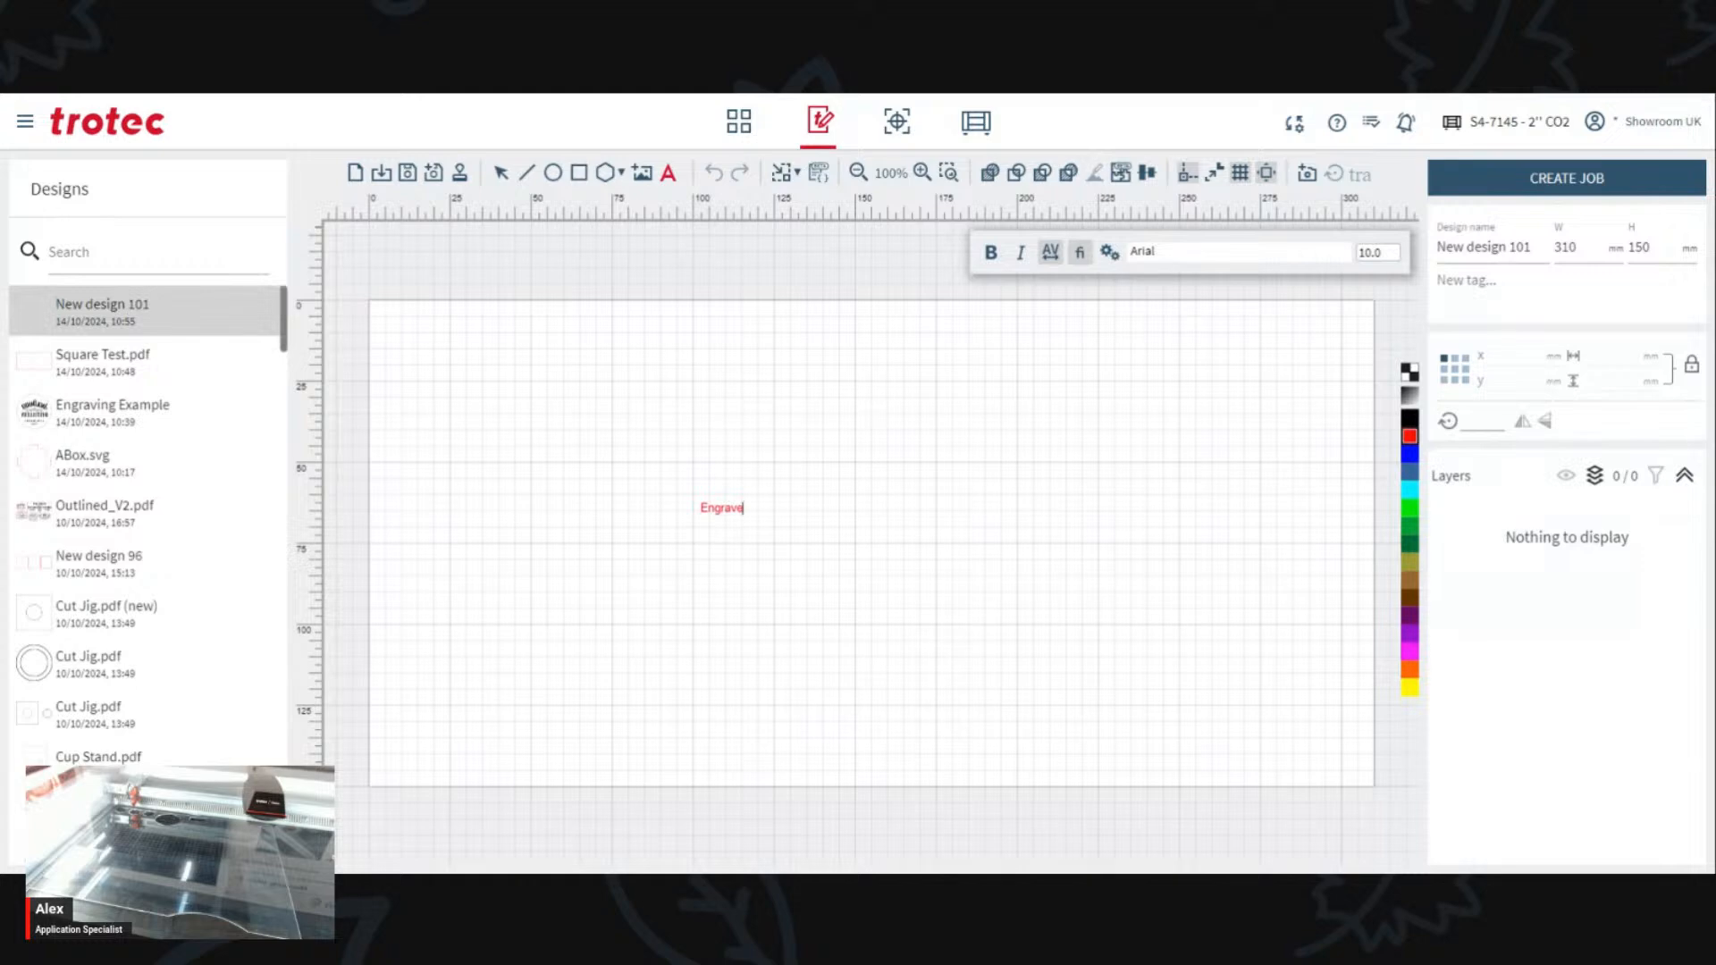
left_click(500, 174)
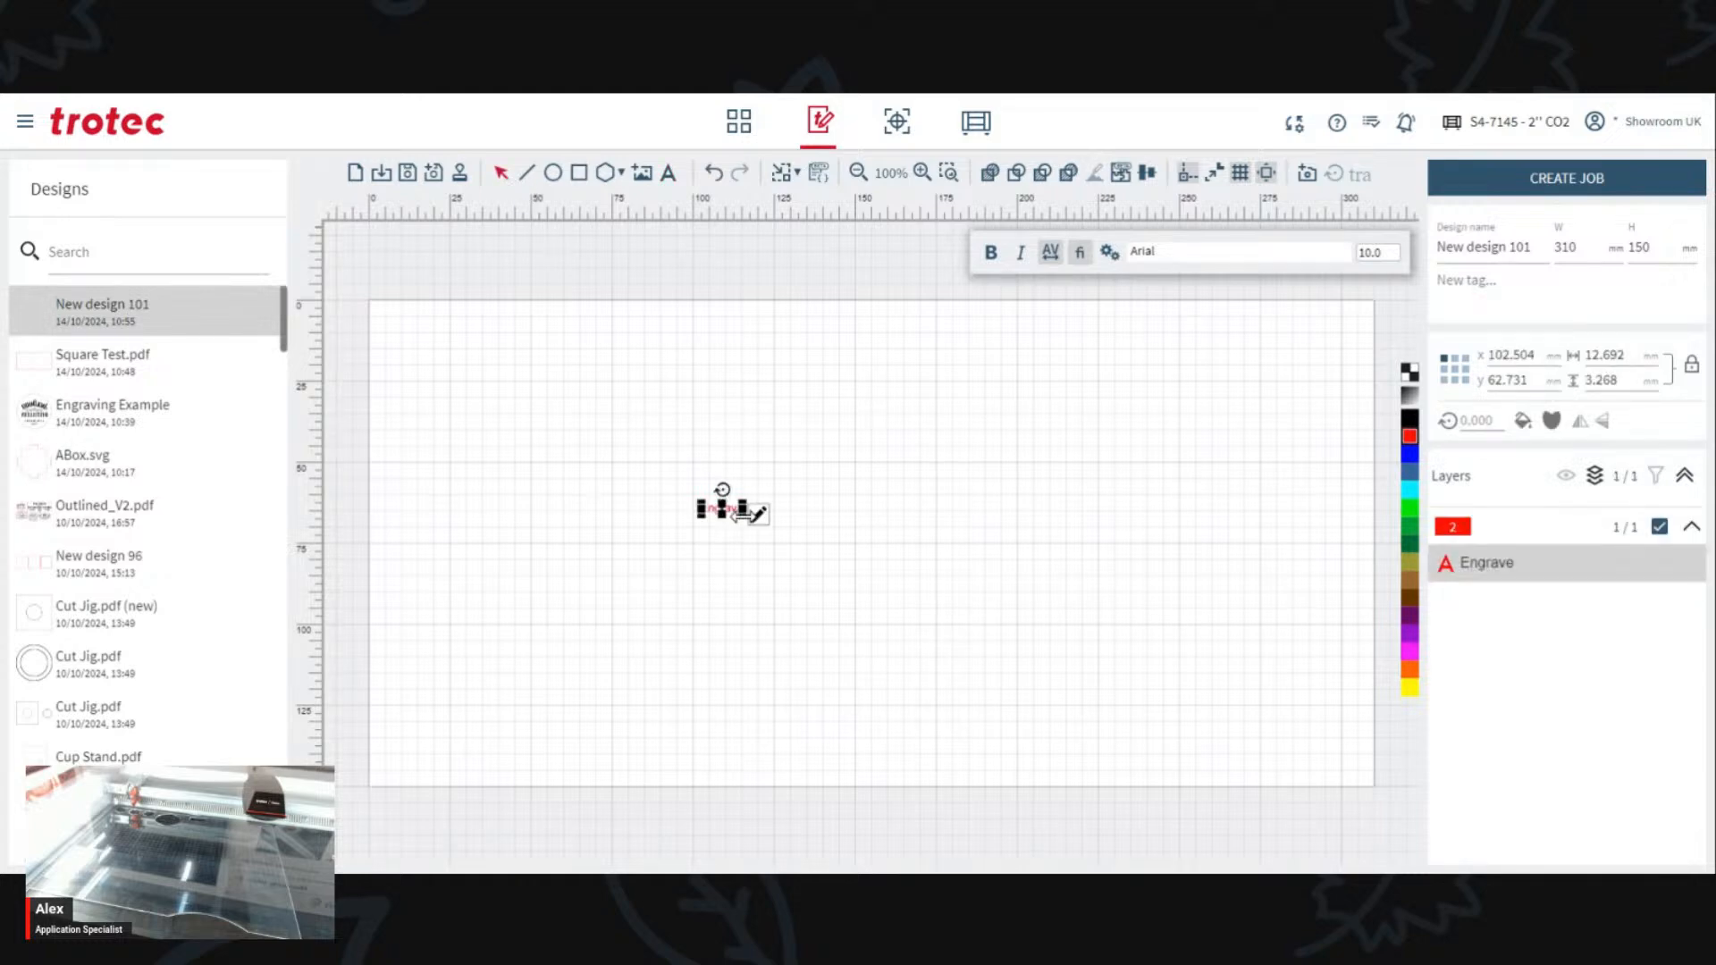
left_click_drag(742, 512, 1267, 765)
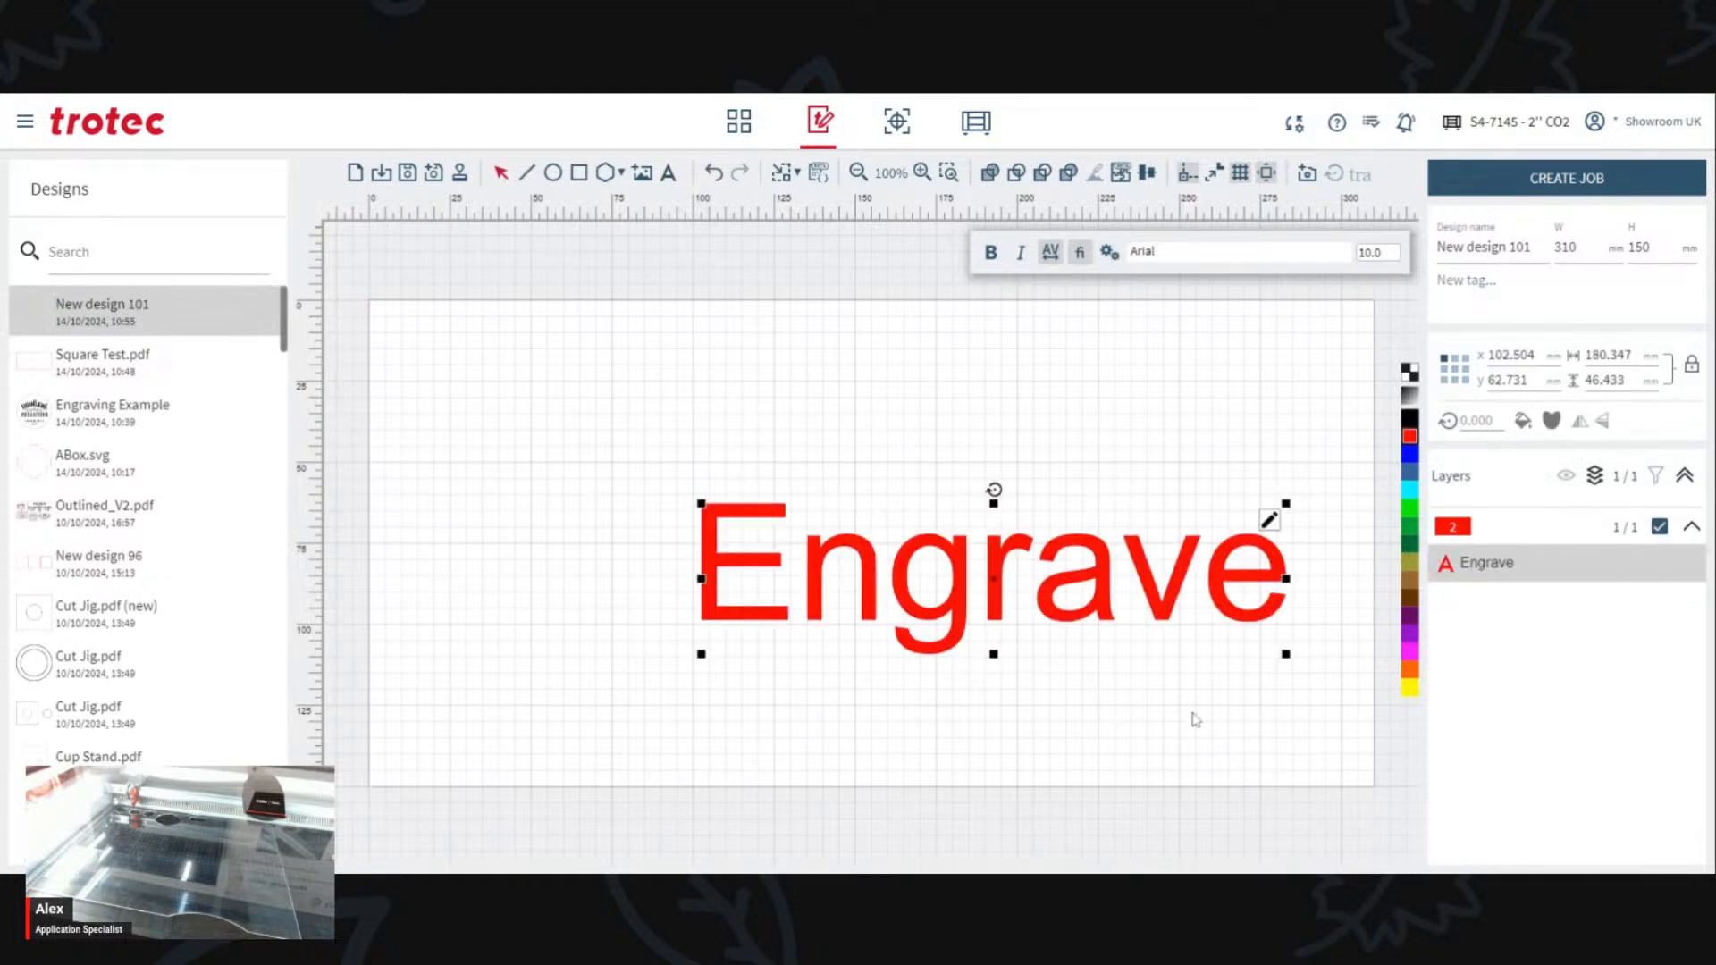
left_click_drag(1025, 593, 859, 539)
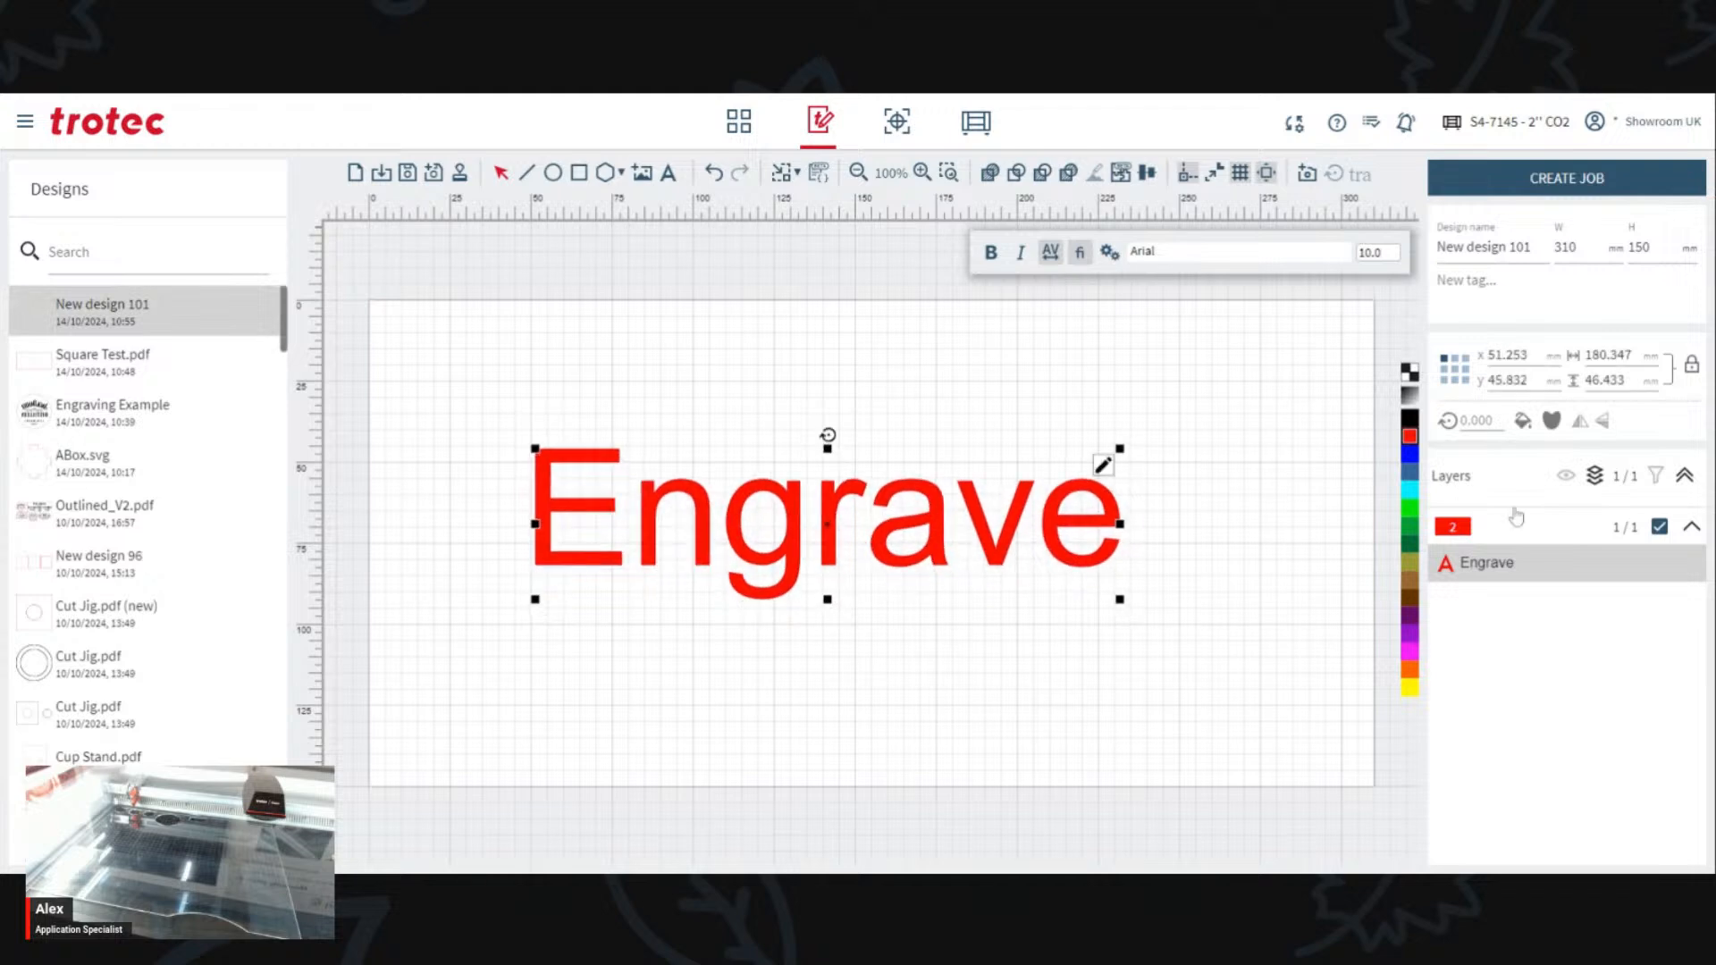
left_click(1408, 420)
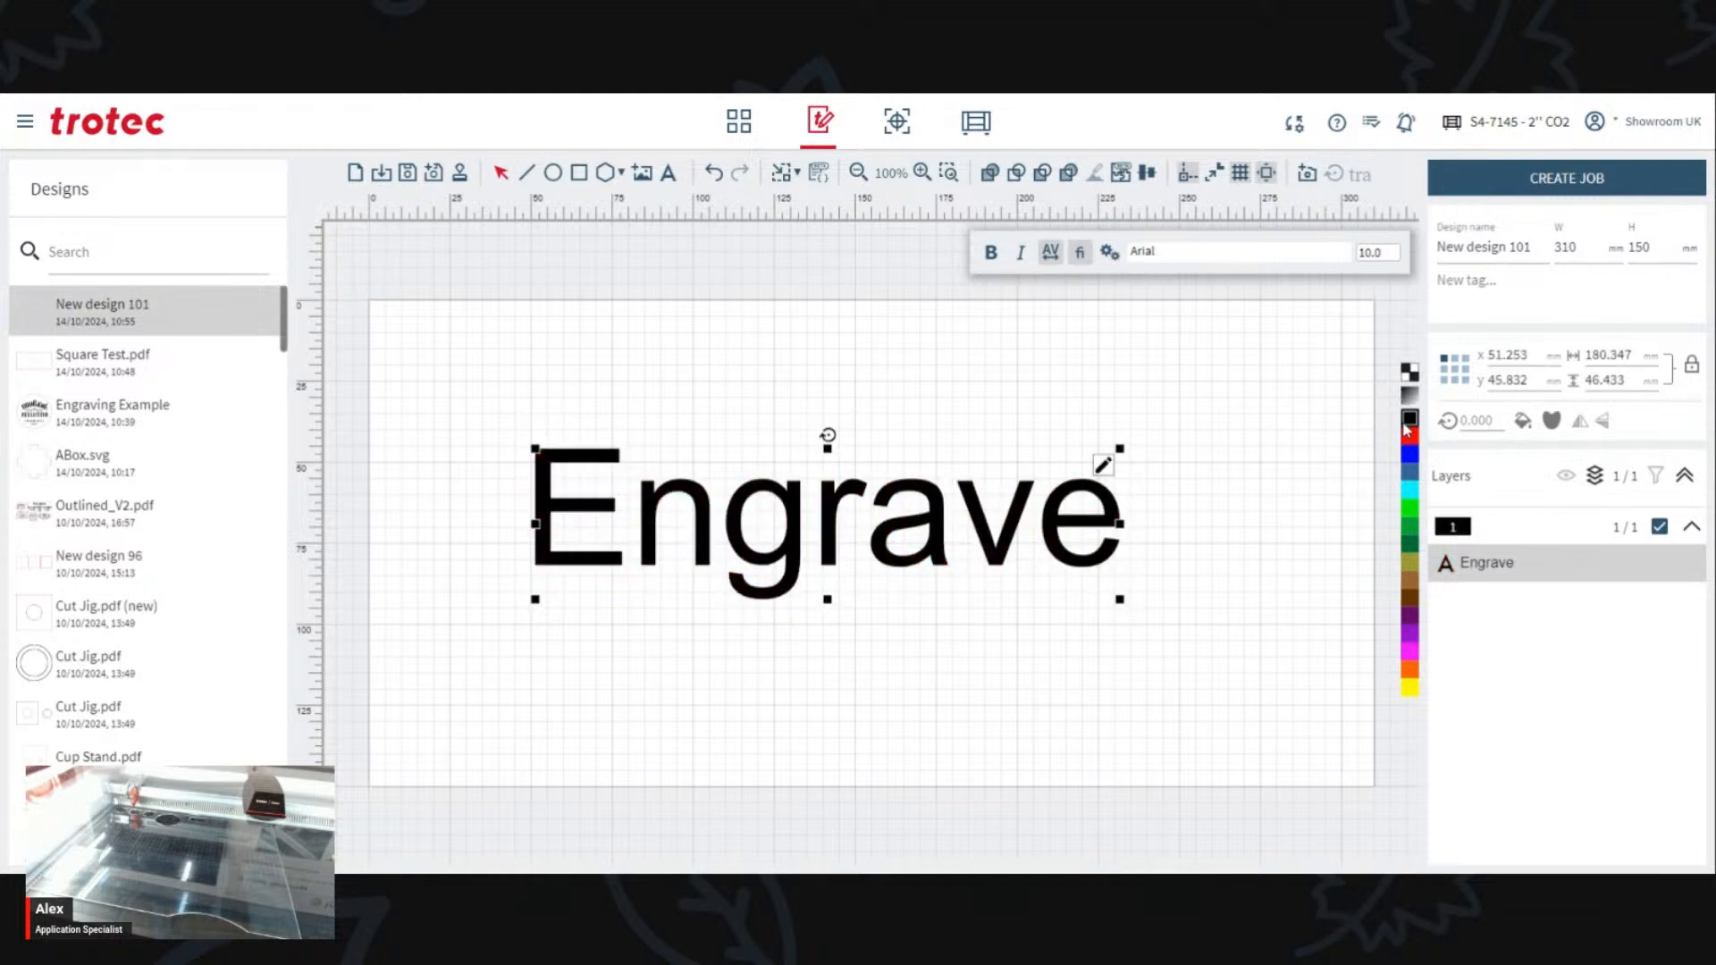
left_click(1256, 268)
left_click(1226, 374)
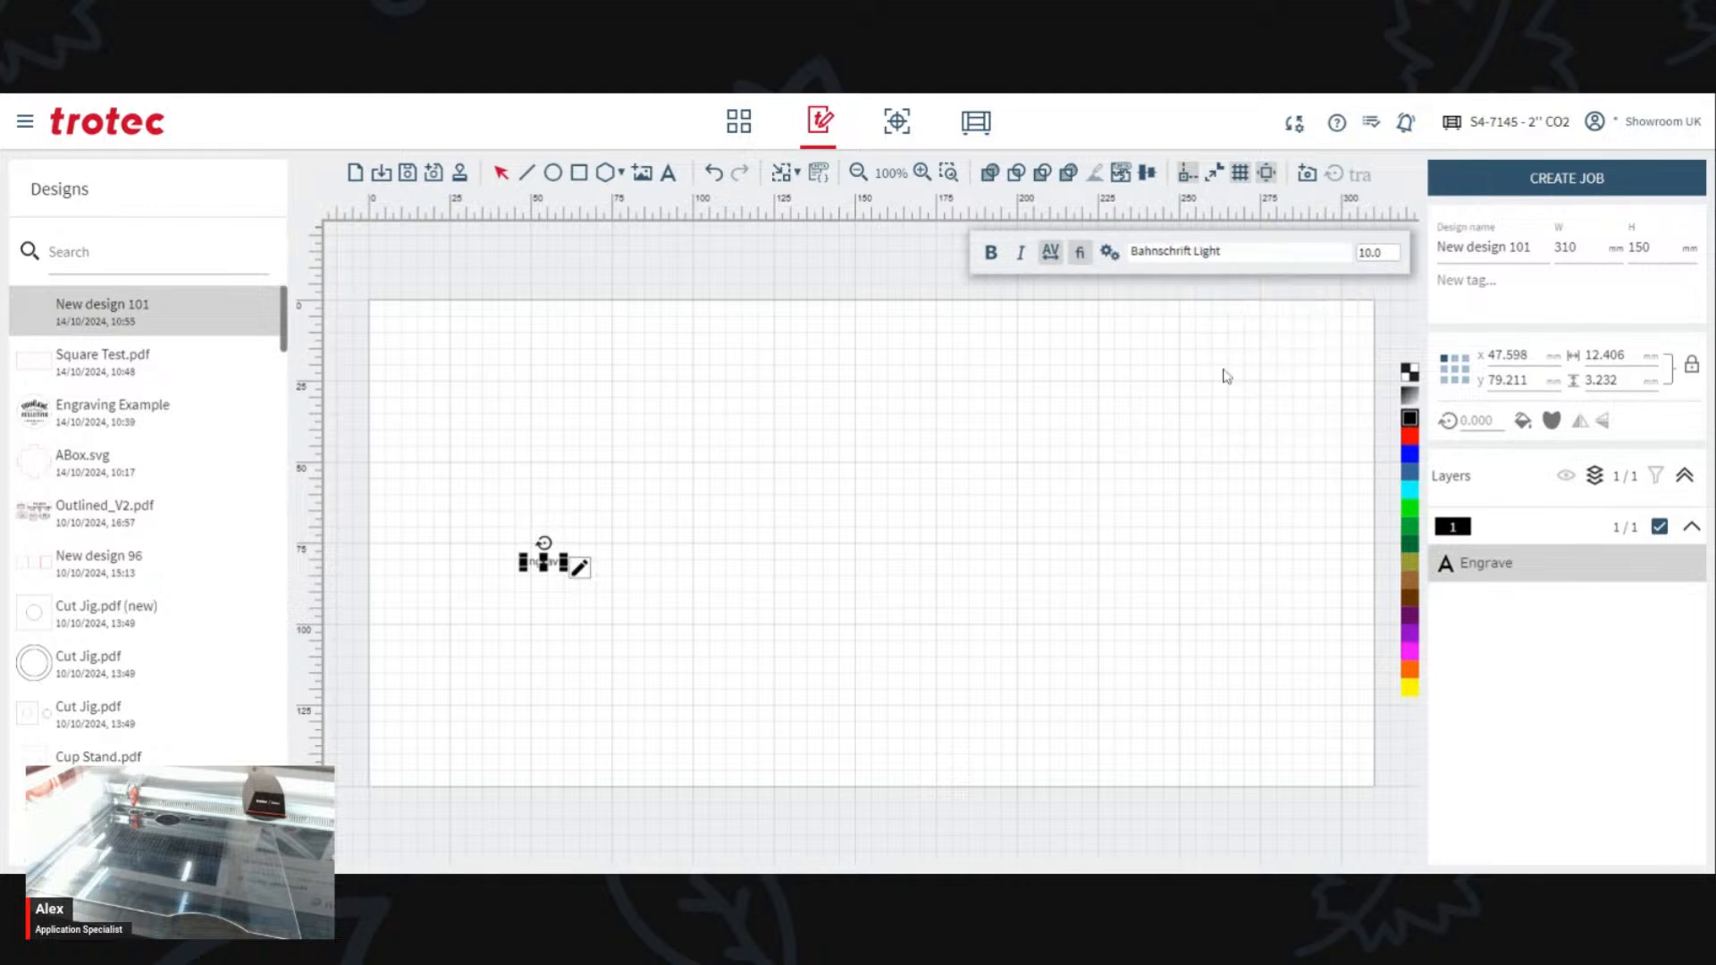
Step: Switch 'Engrave' to Bahnschrift Light Condensed, enlarge it to about 184 mm wide and move it down
left_click(583, 550)
left_click(566, 573)
left_click(1206, 260)
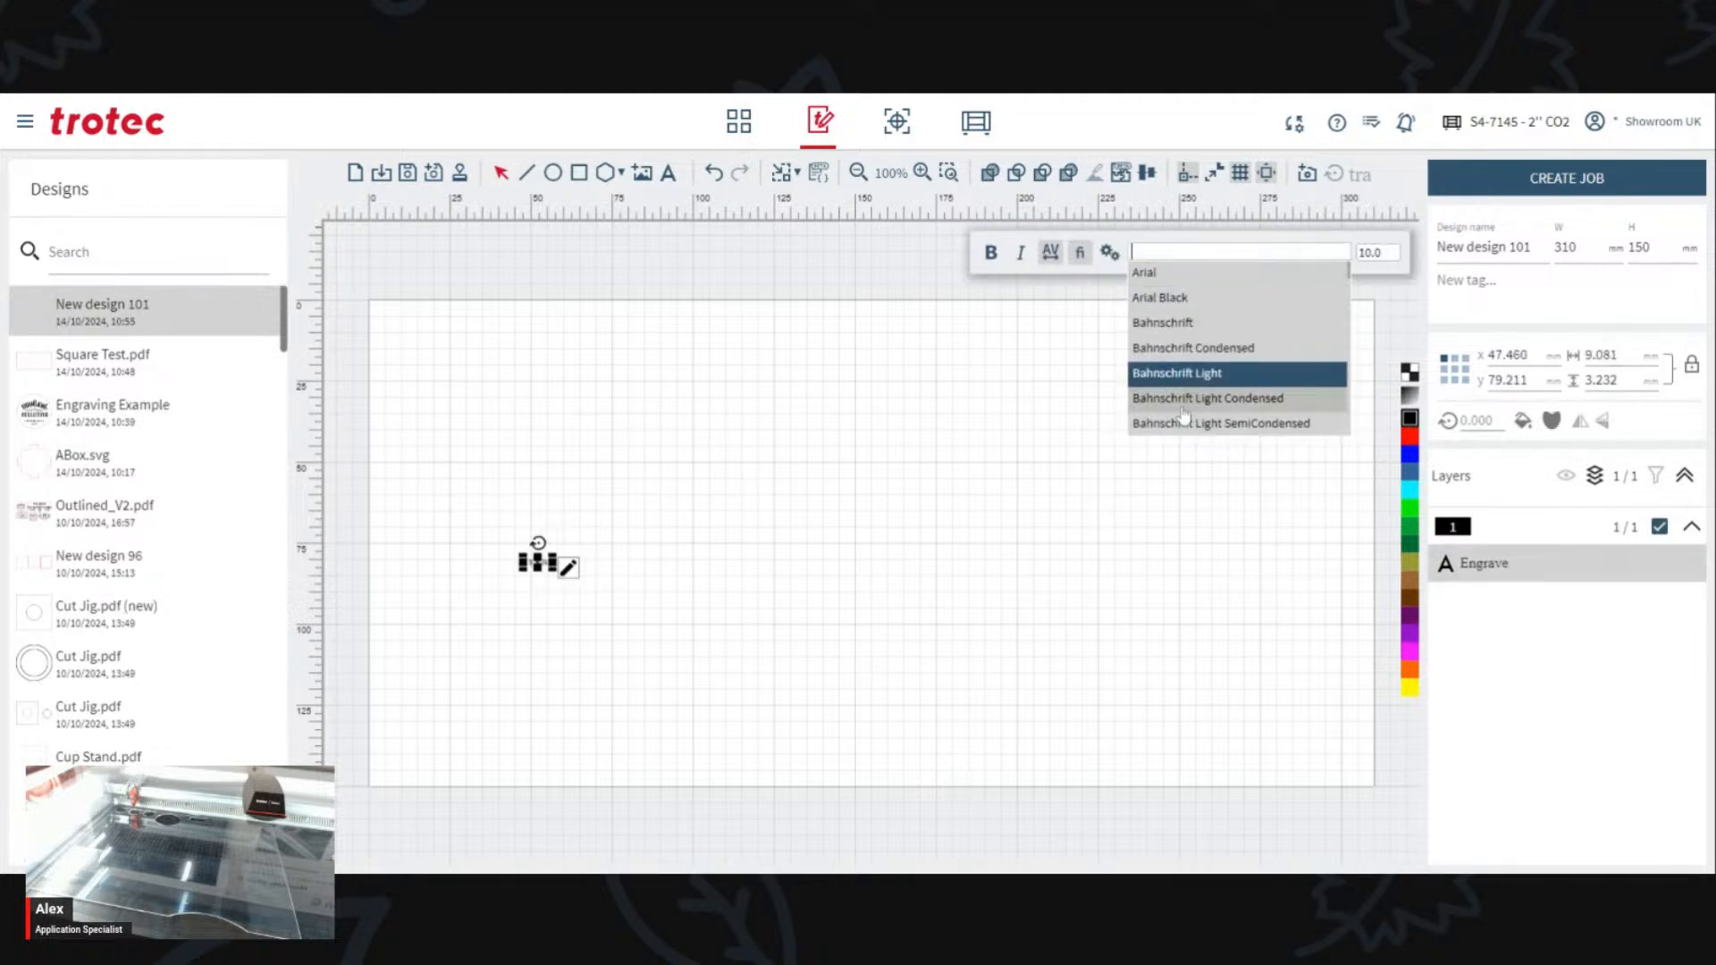
left_click(1183, 407)
left_click(1047, 429)
left_click(549, 564)
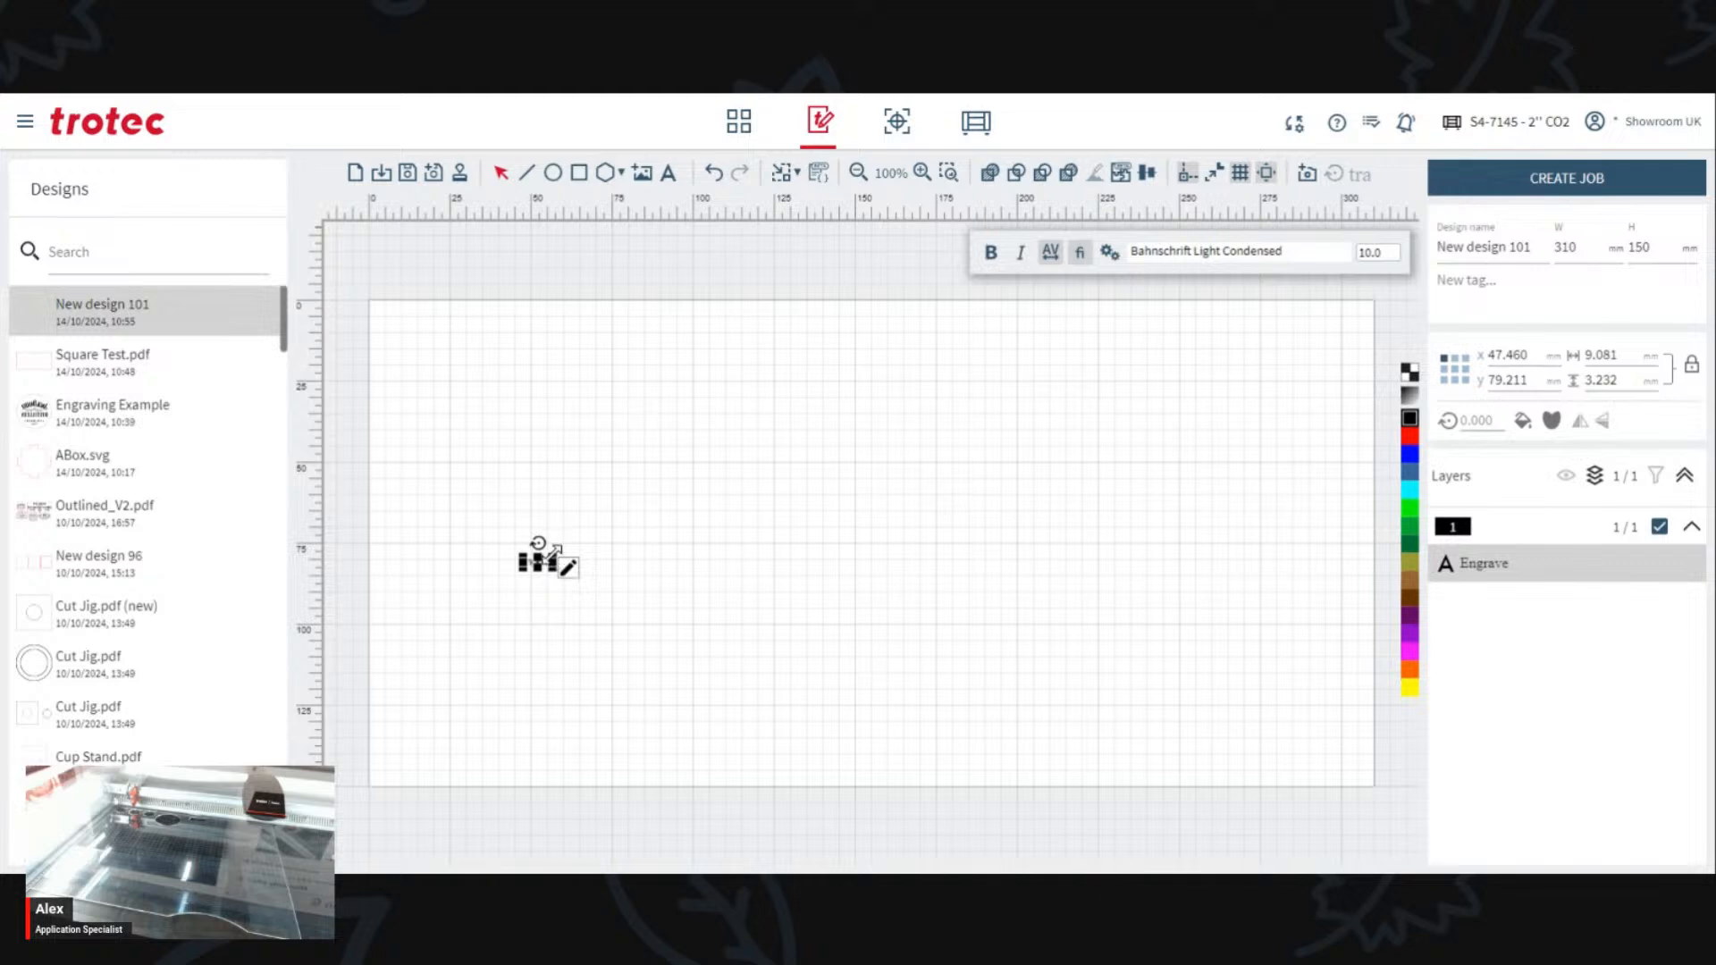
left_click_drag(556, 548, 1291, 357)
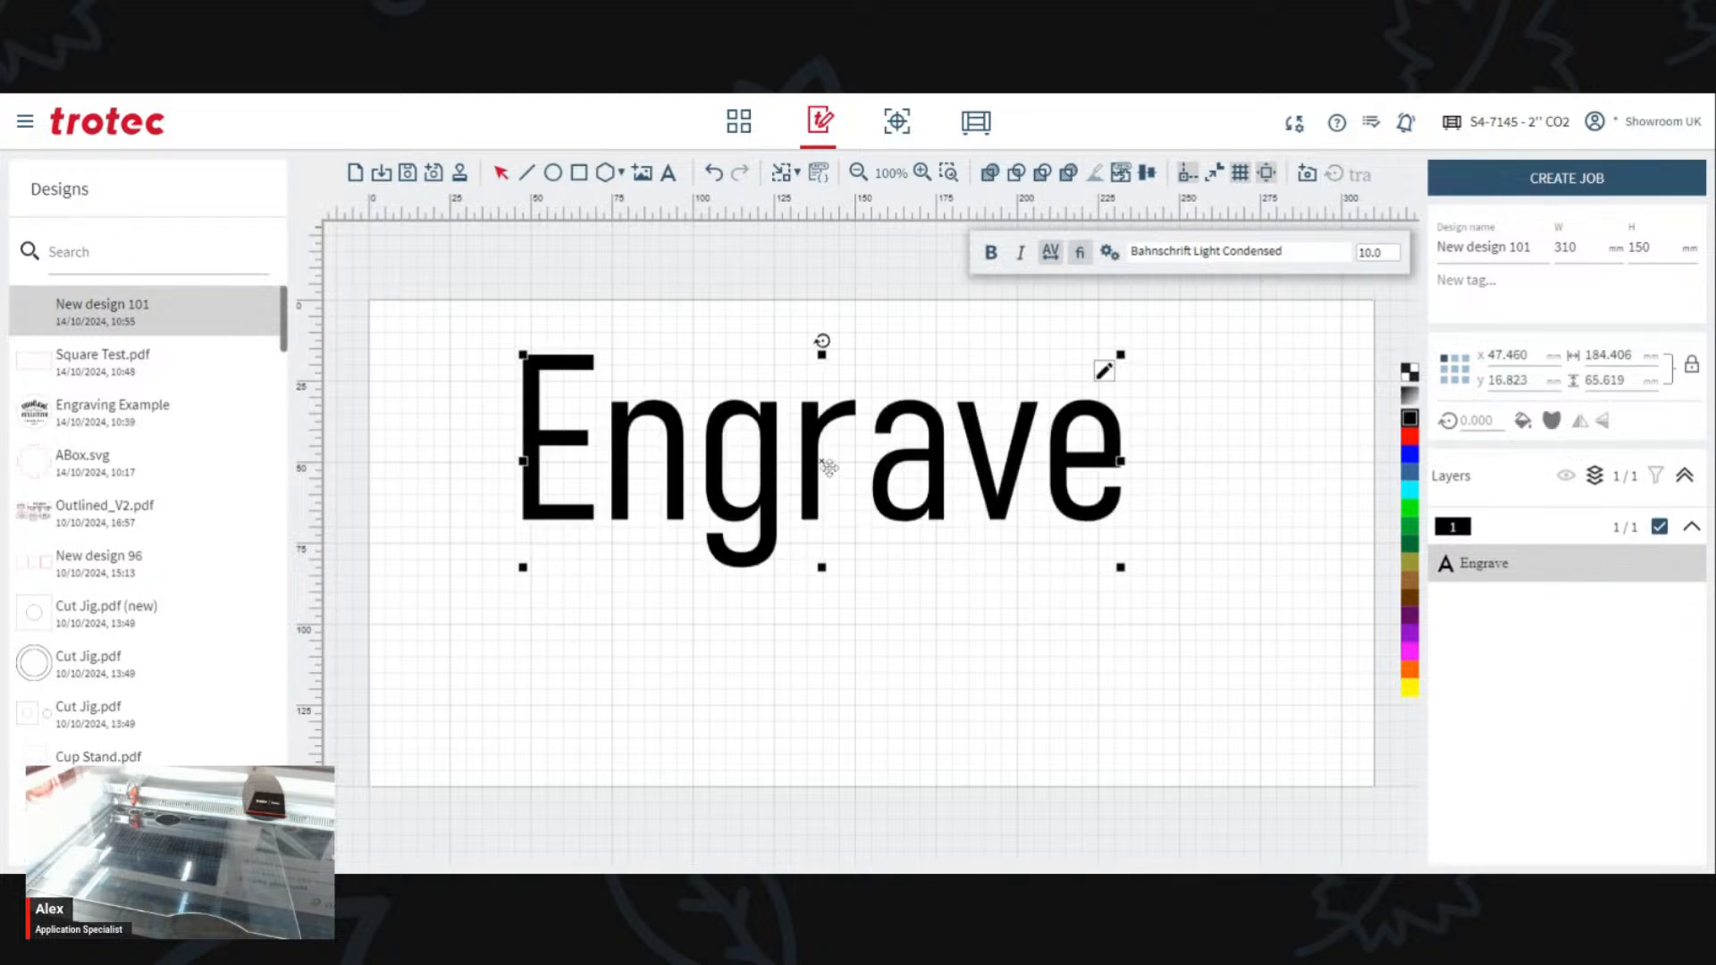
left_click_drag(829, 467, 828, 528)
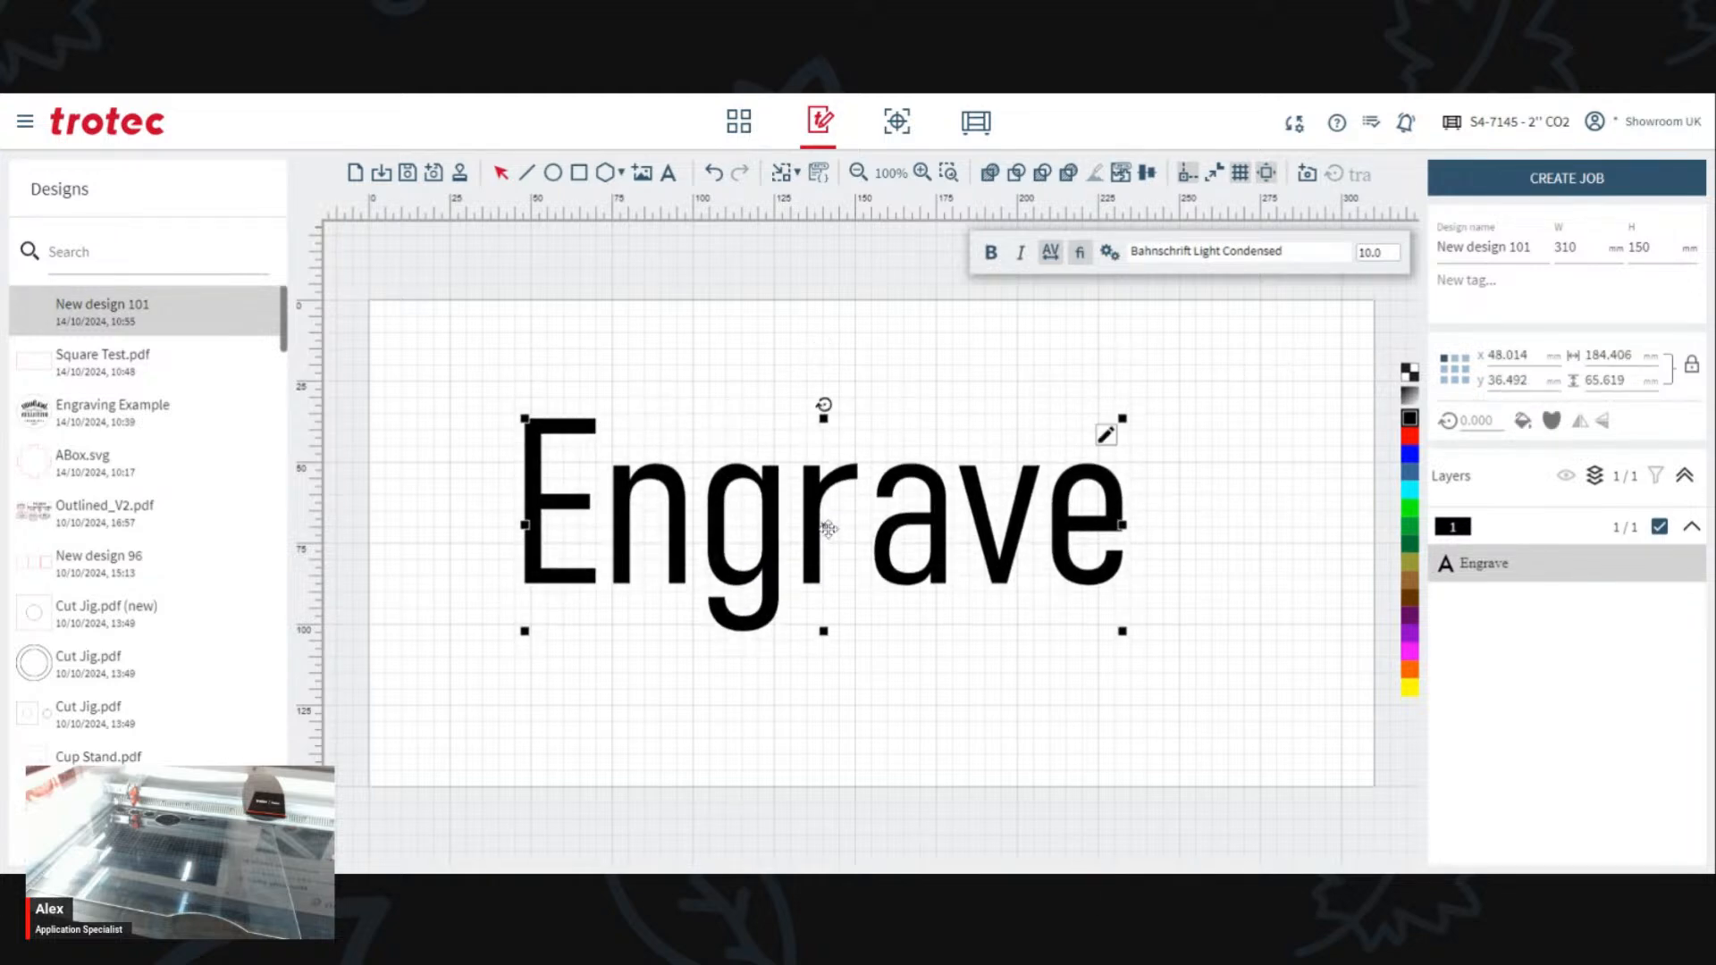
left_click(672, 362)
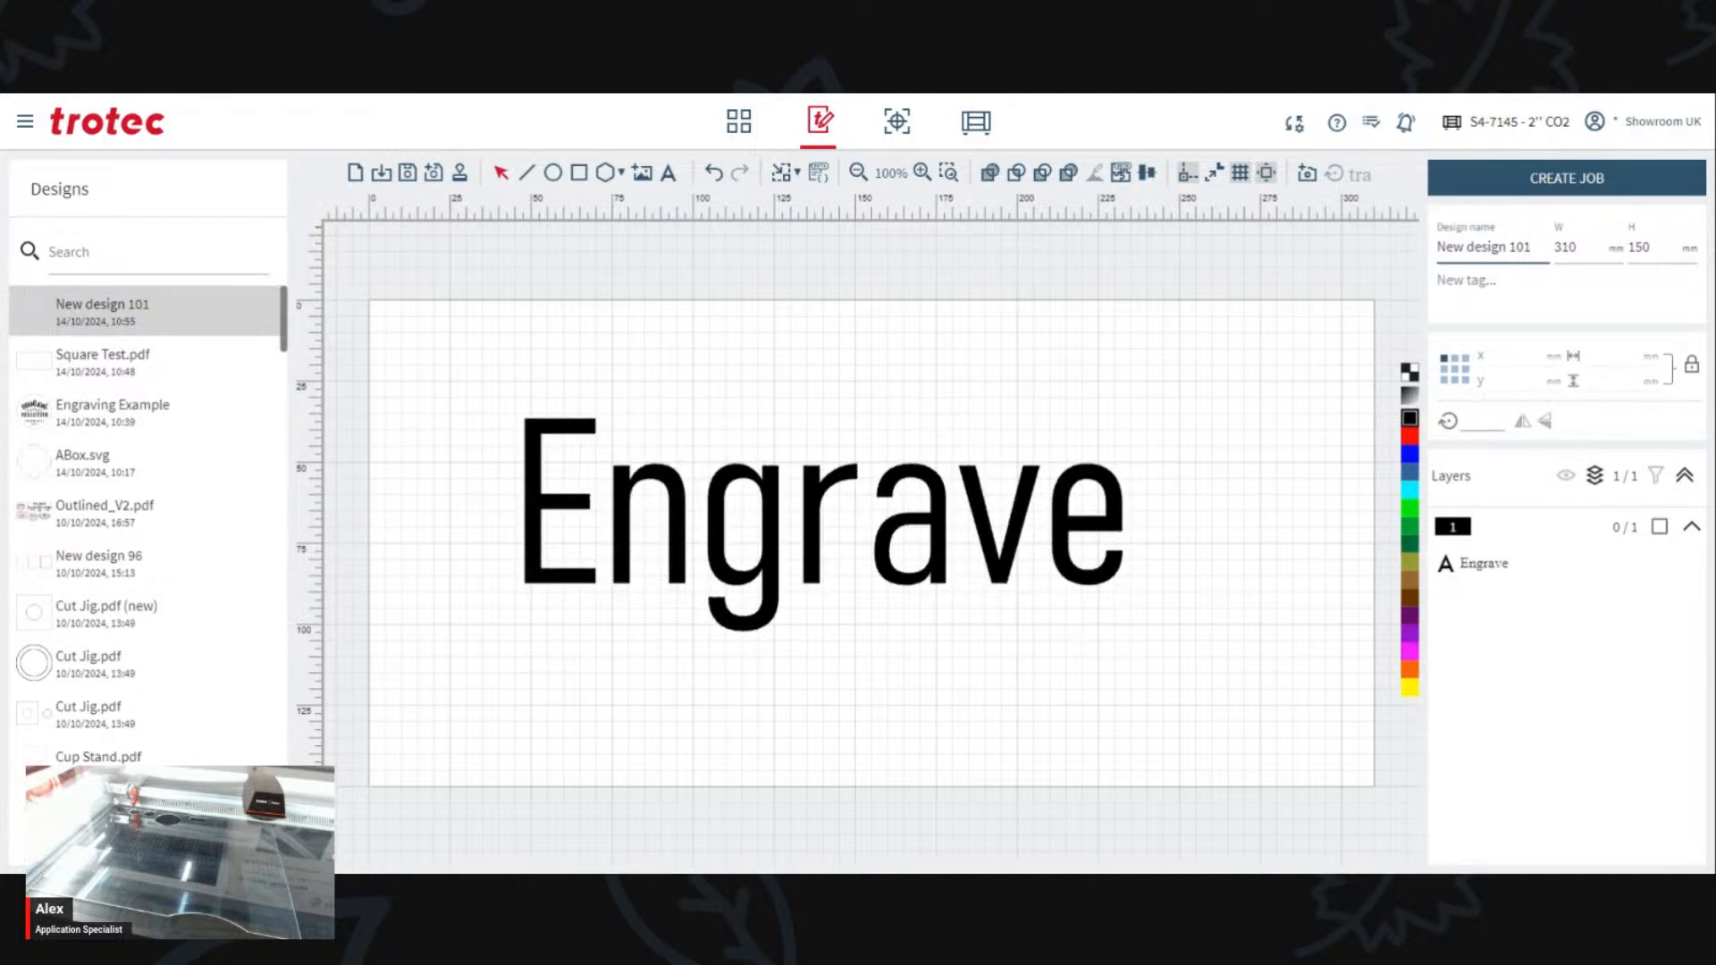
Step: Rename the design to 'Chopping board' and turn it into a laser job
left_click_drag(1533, 247, 1090, 188)
type("Chopping board")
key("Return")
left_click(1449, 198)
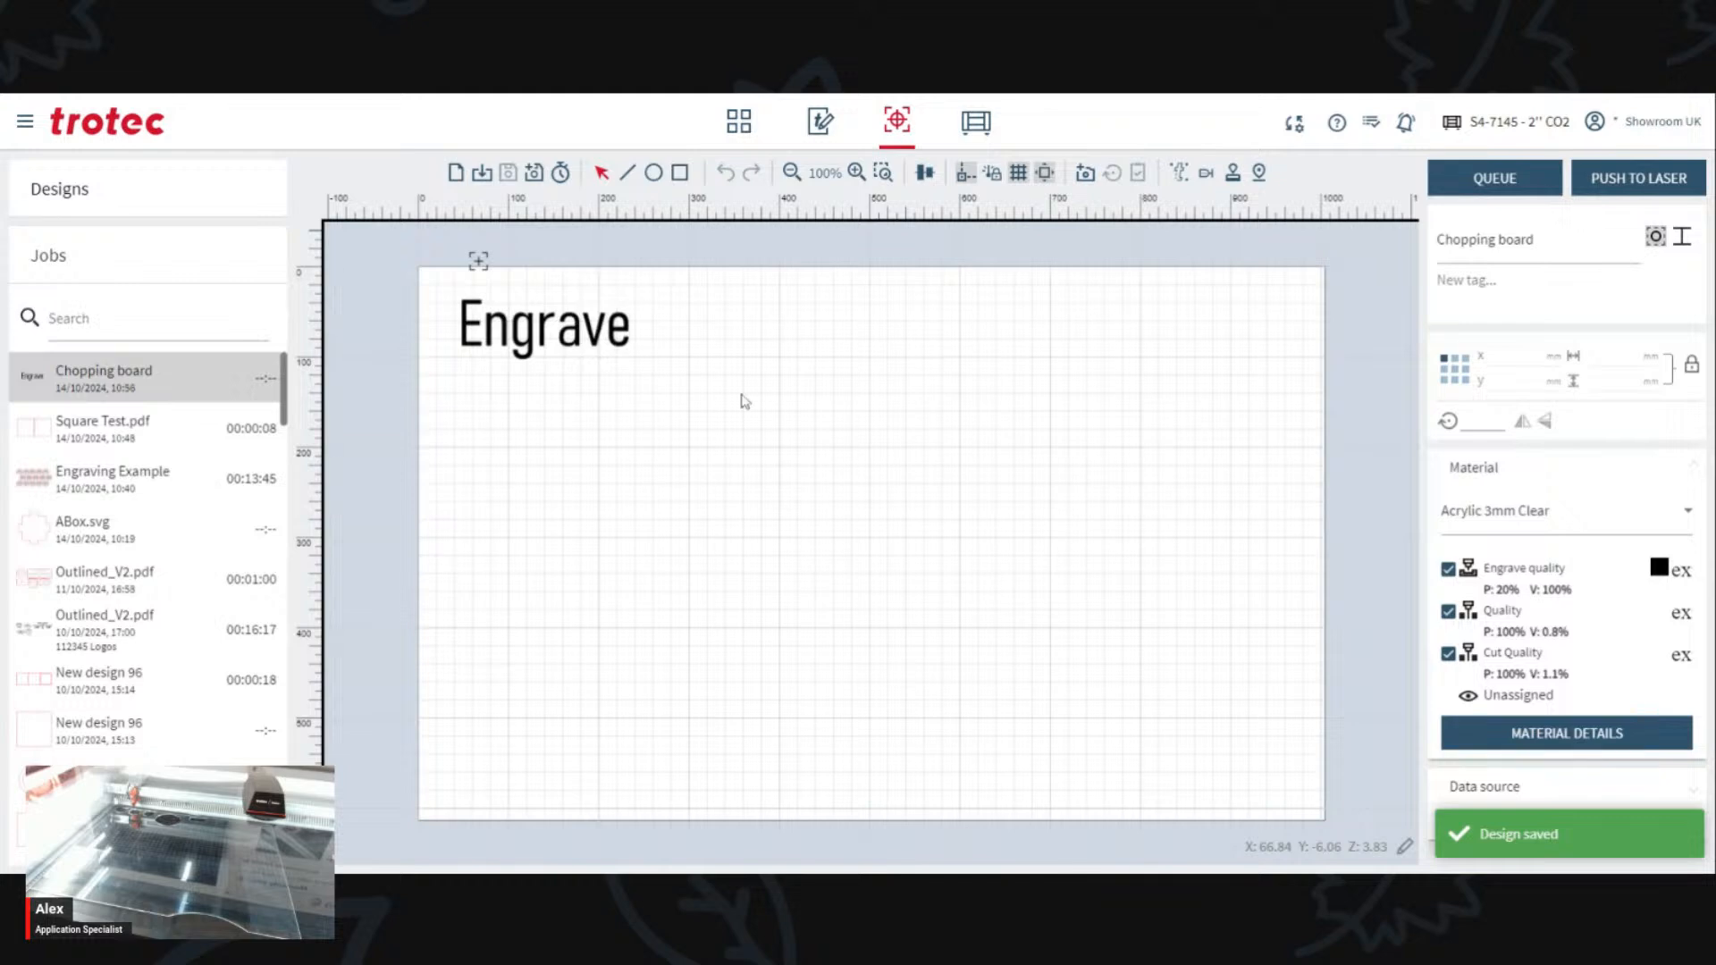
Step: Set the job's material to Bamboo chopping board and save the job
mouse_move(575, 338)
left_mouse_down()
mouse_move(860, 506)
mouse_move(860, 361)
mouse_move(764, 327)
mouse_move(798, 423)
mouse_move(564, 346)
left_mouse_up()
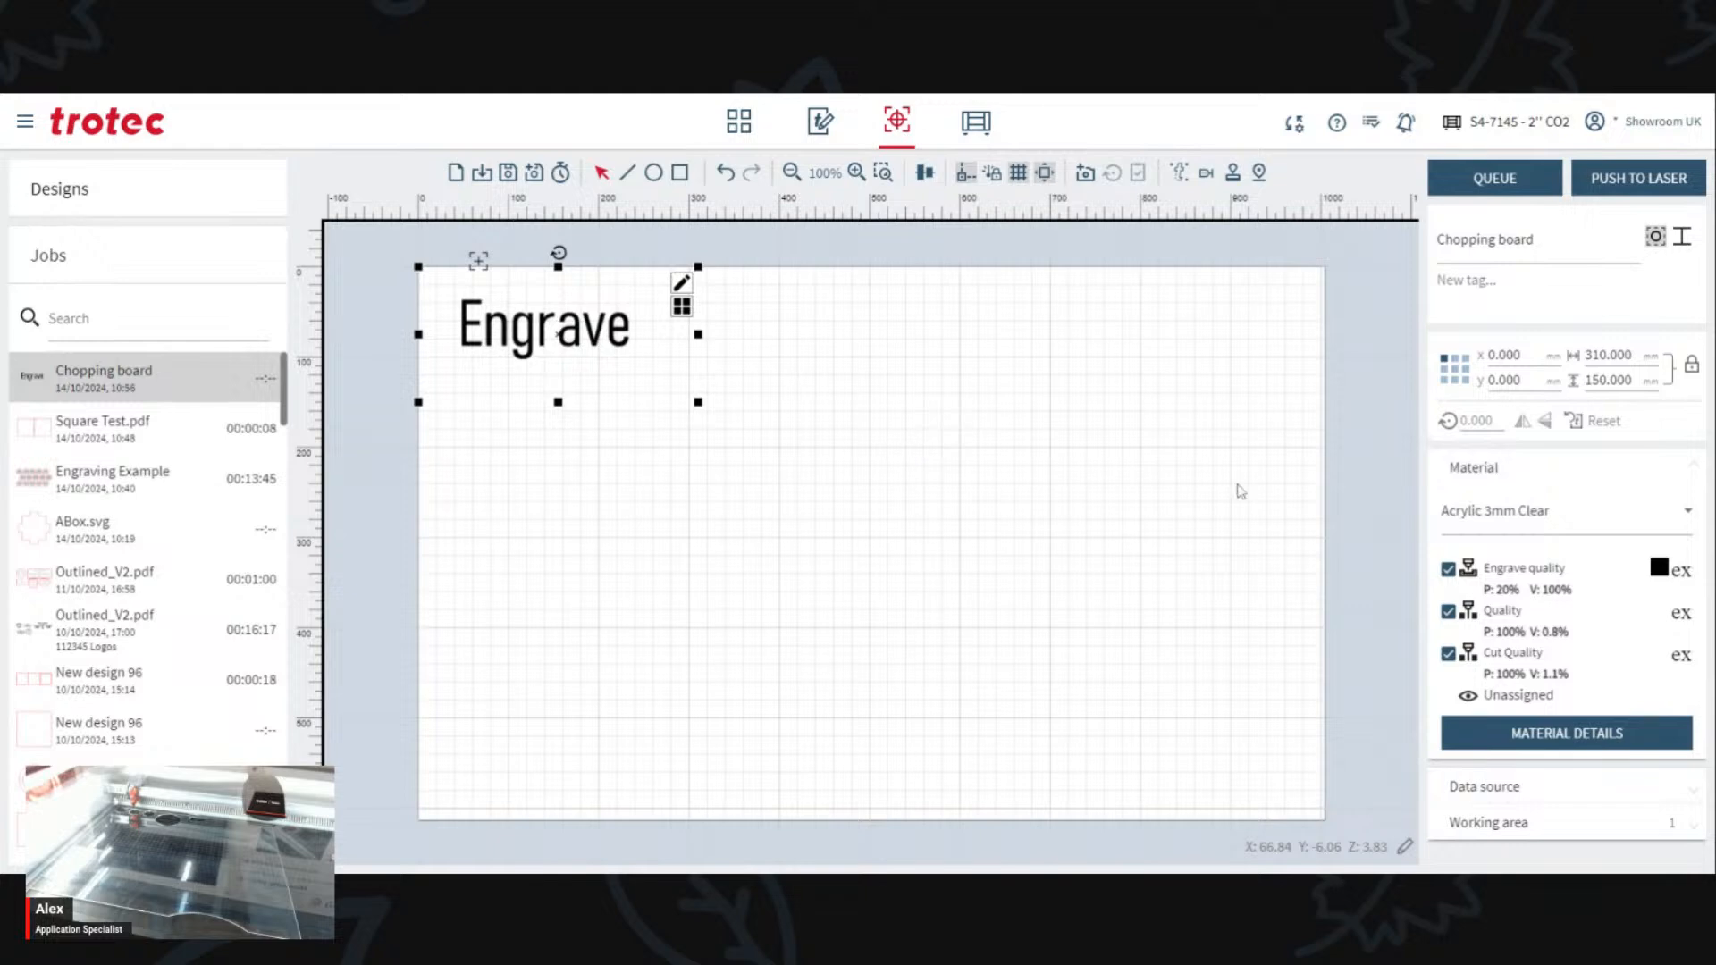
left_click(1512, 527)
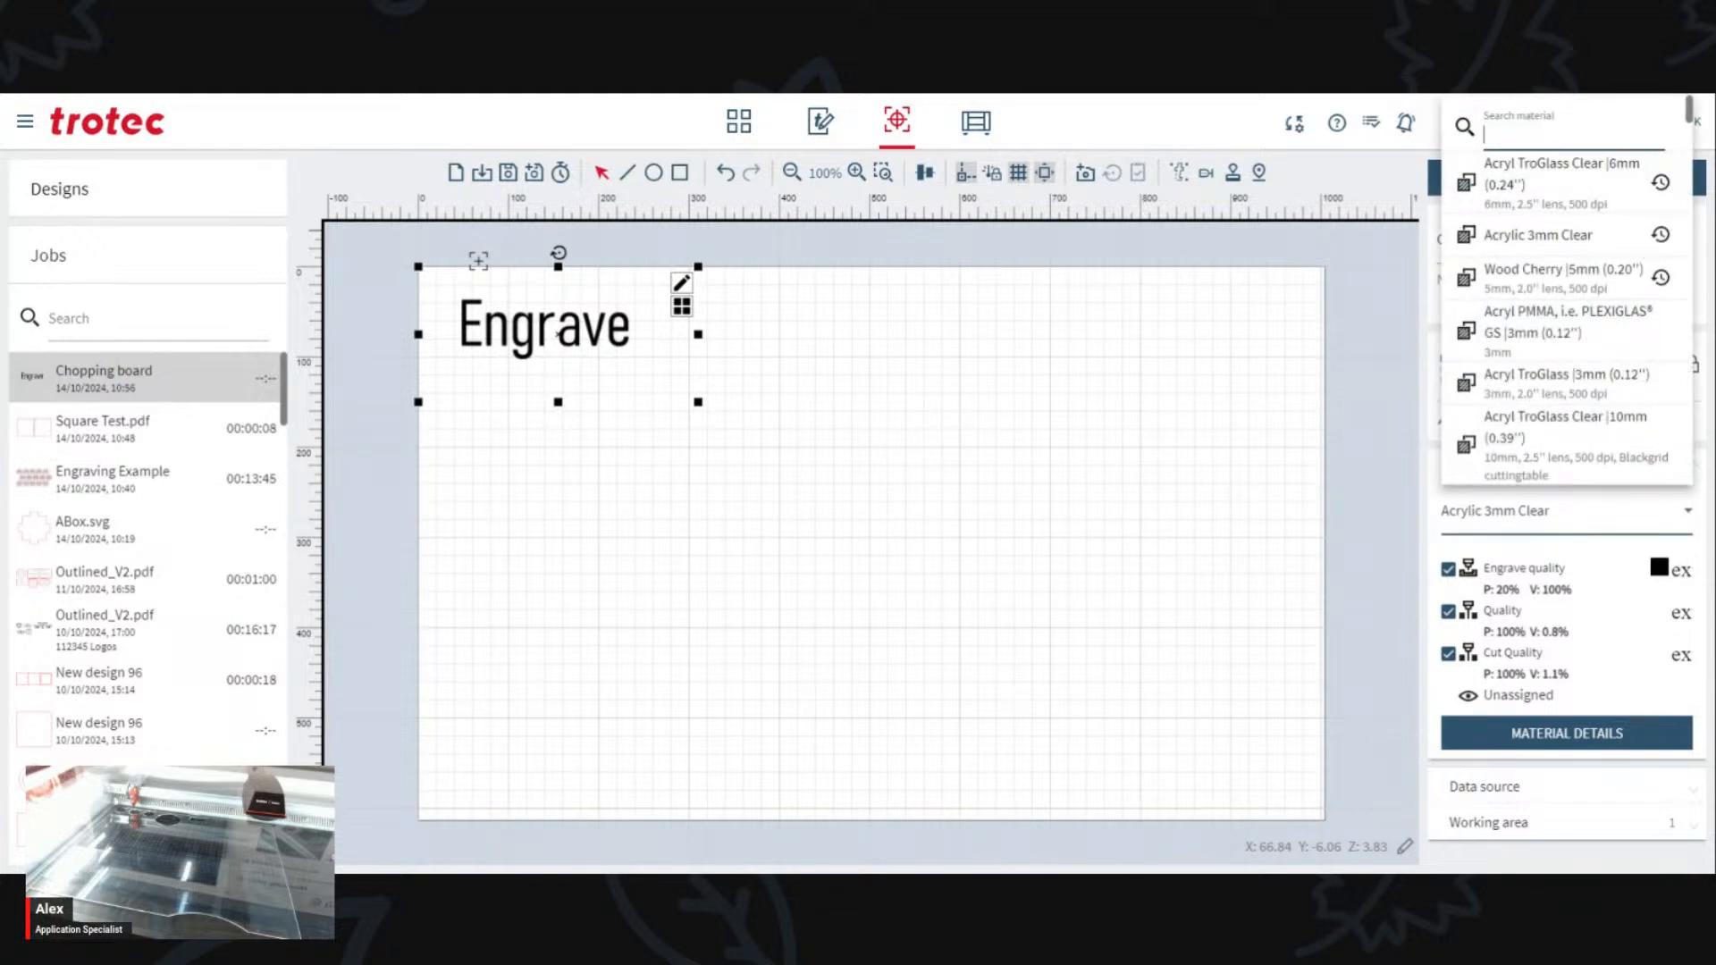
type("bamboo")
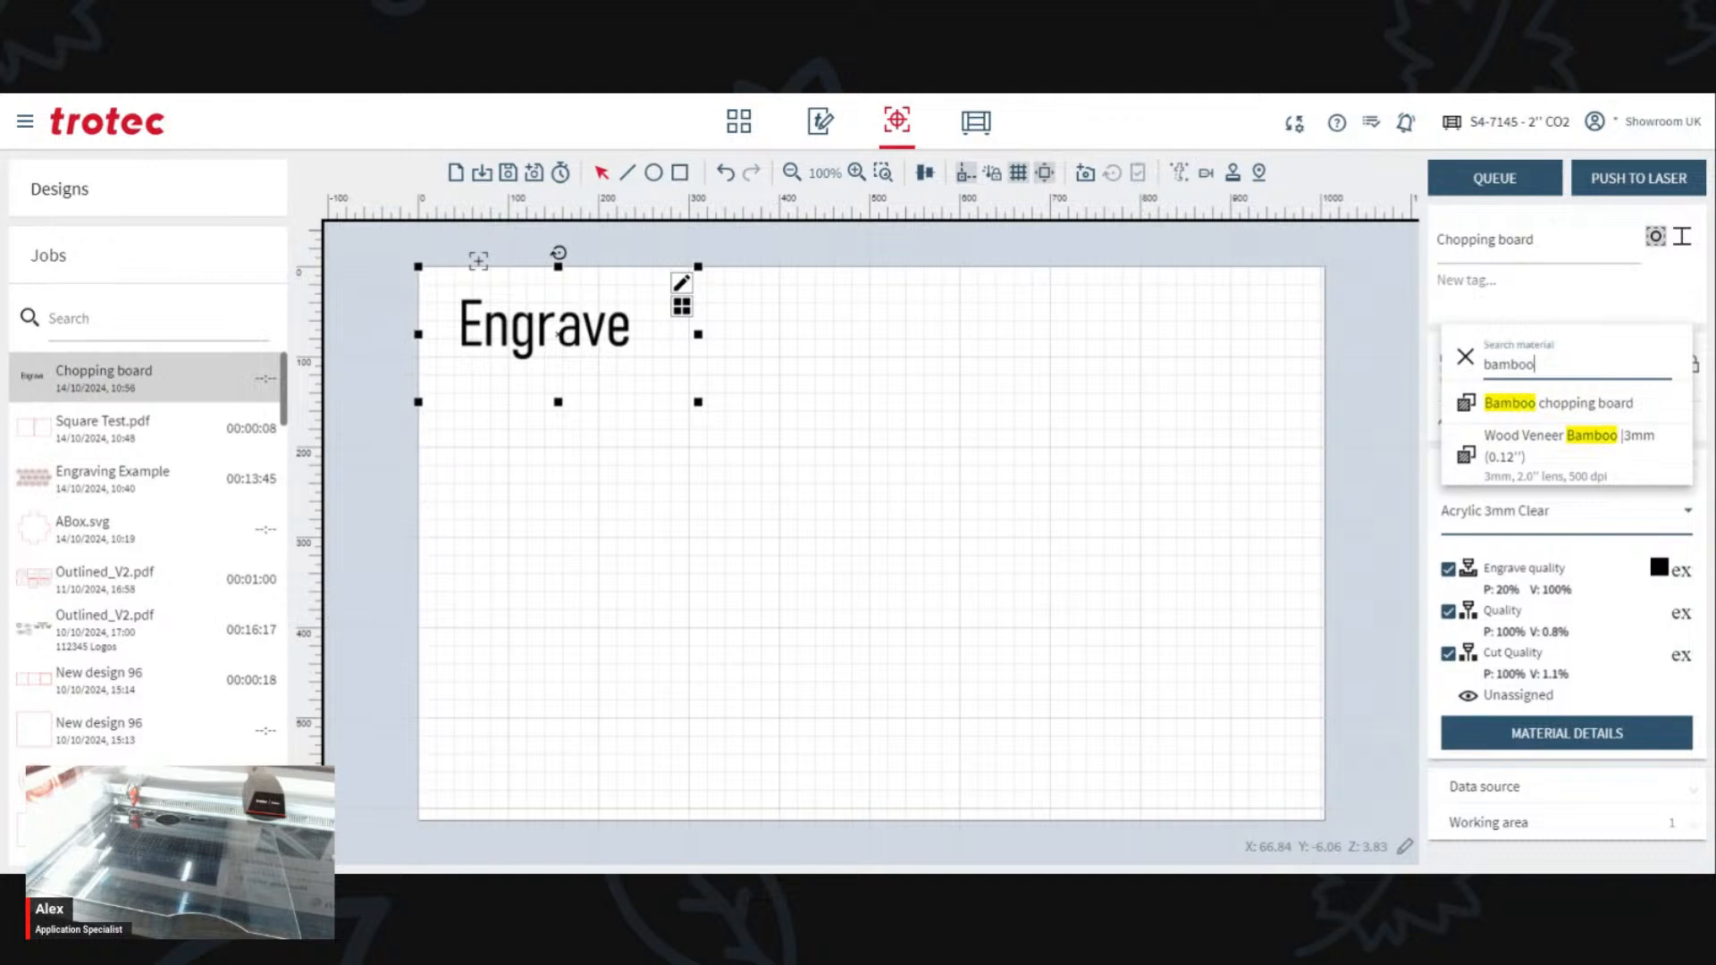
left_click(1609, 404)
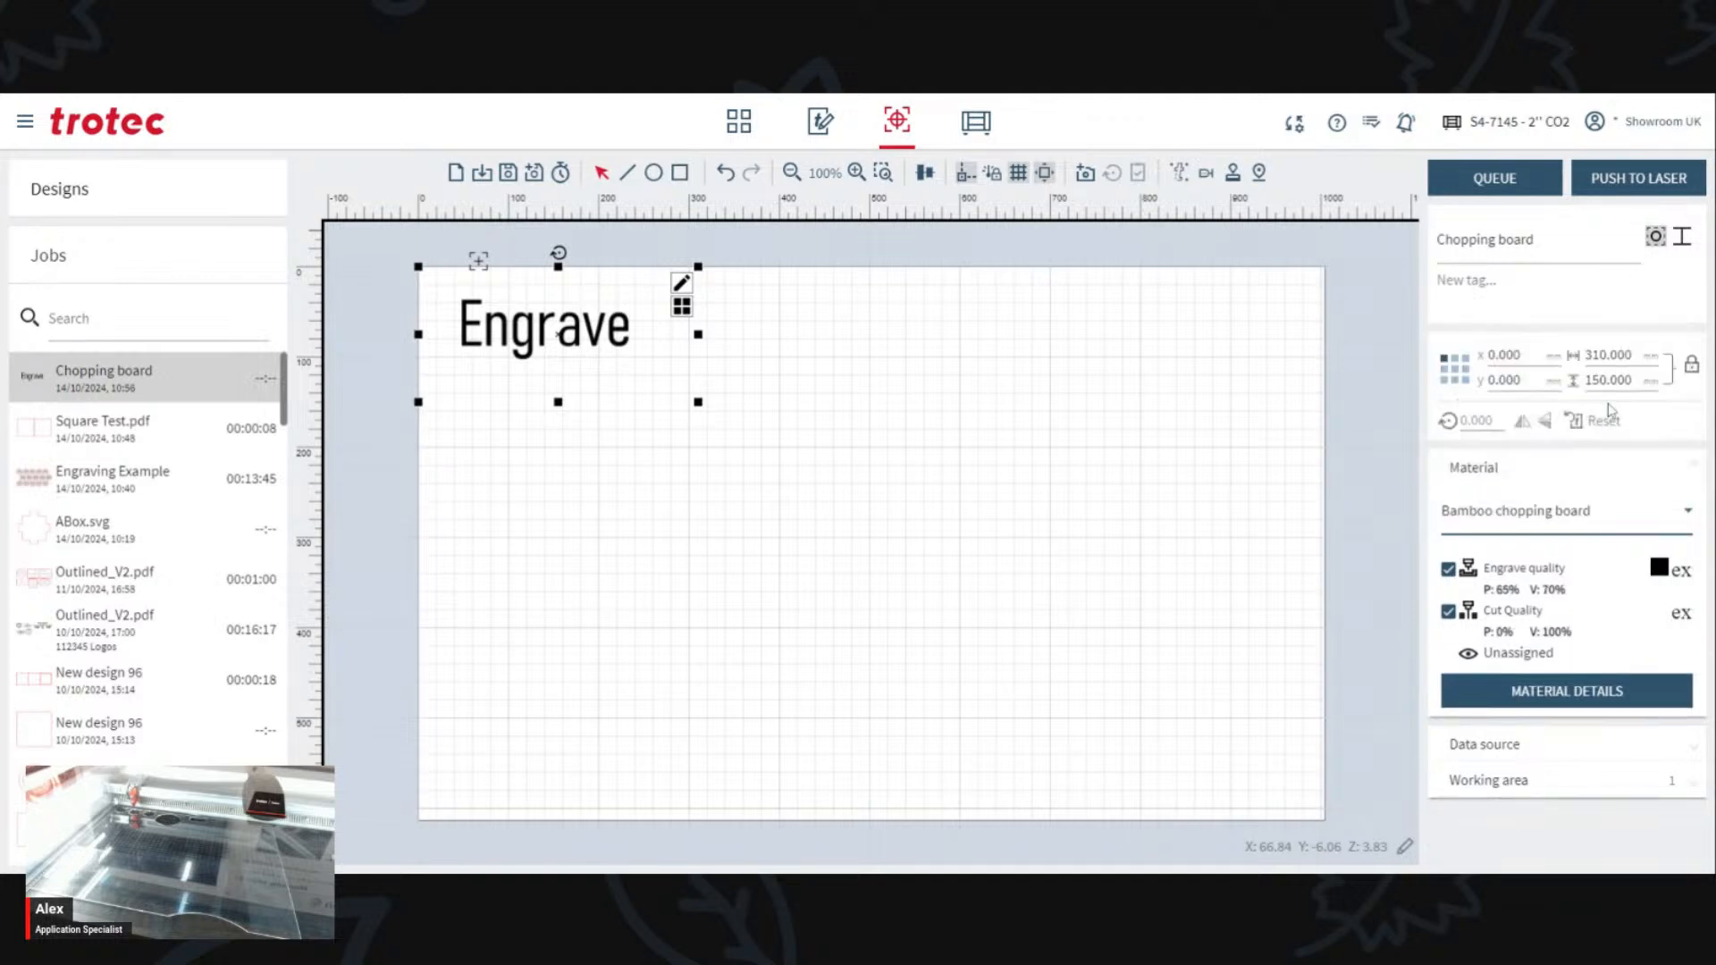
left_click(1214, 406)
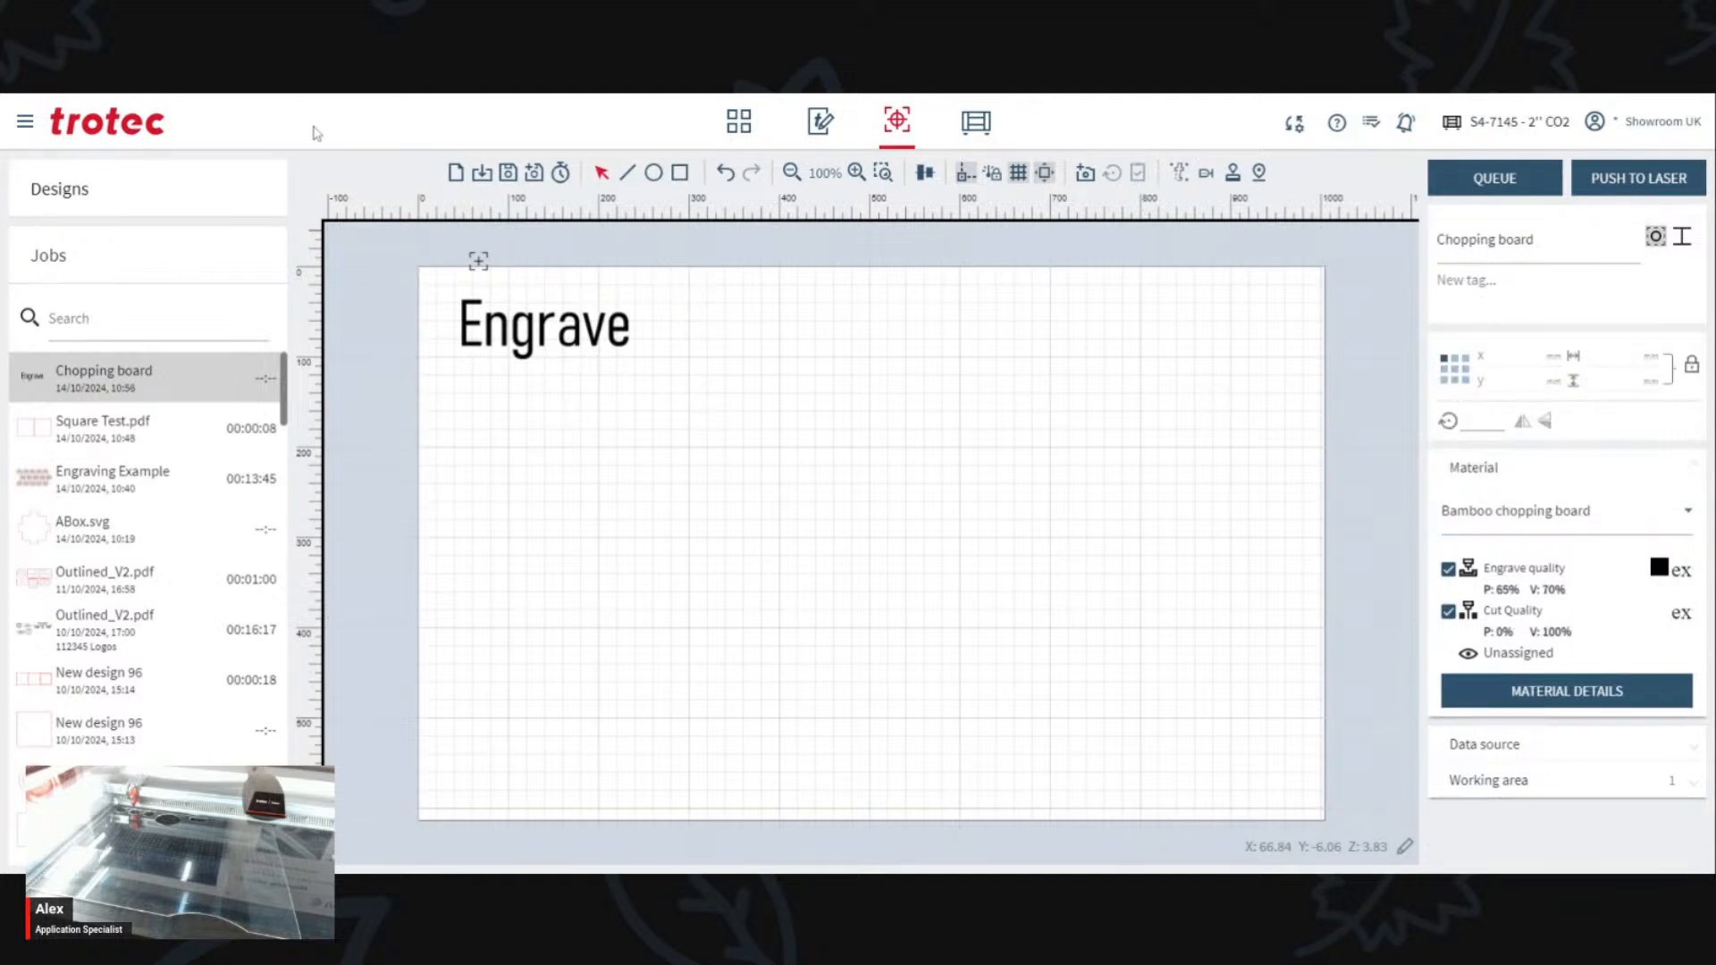
left_click(507, 174)
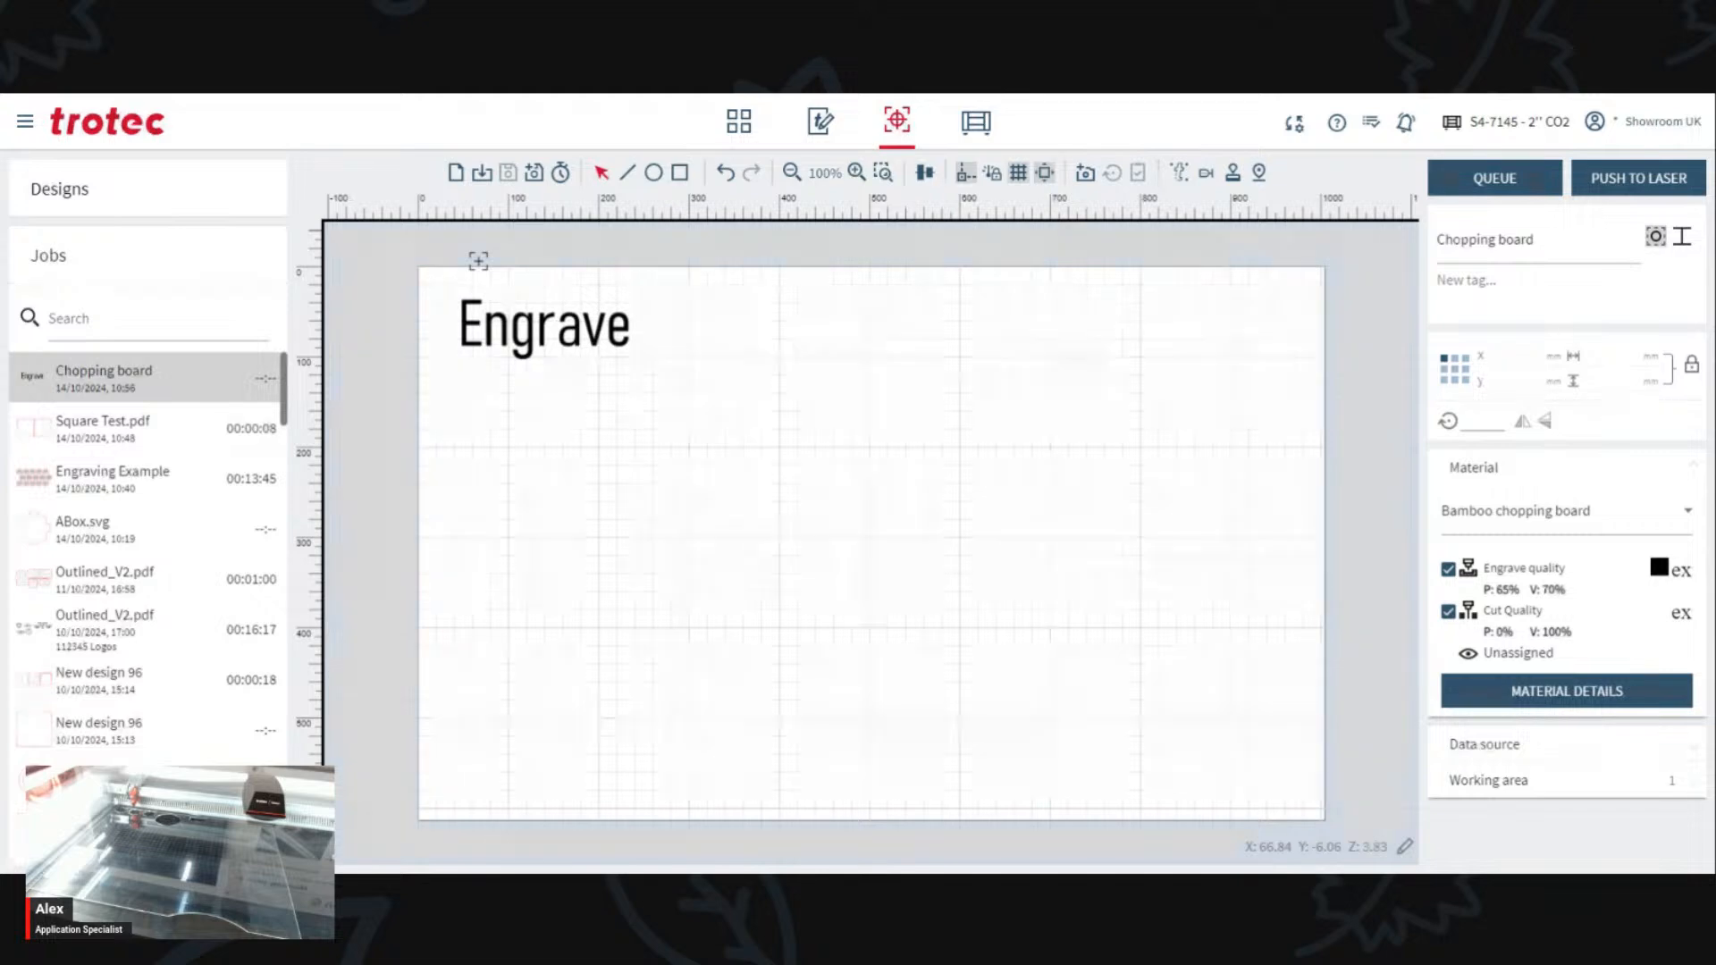
left_click(1466, 281)
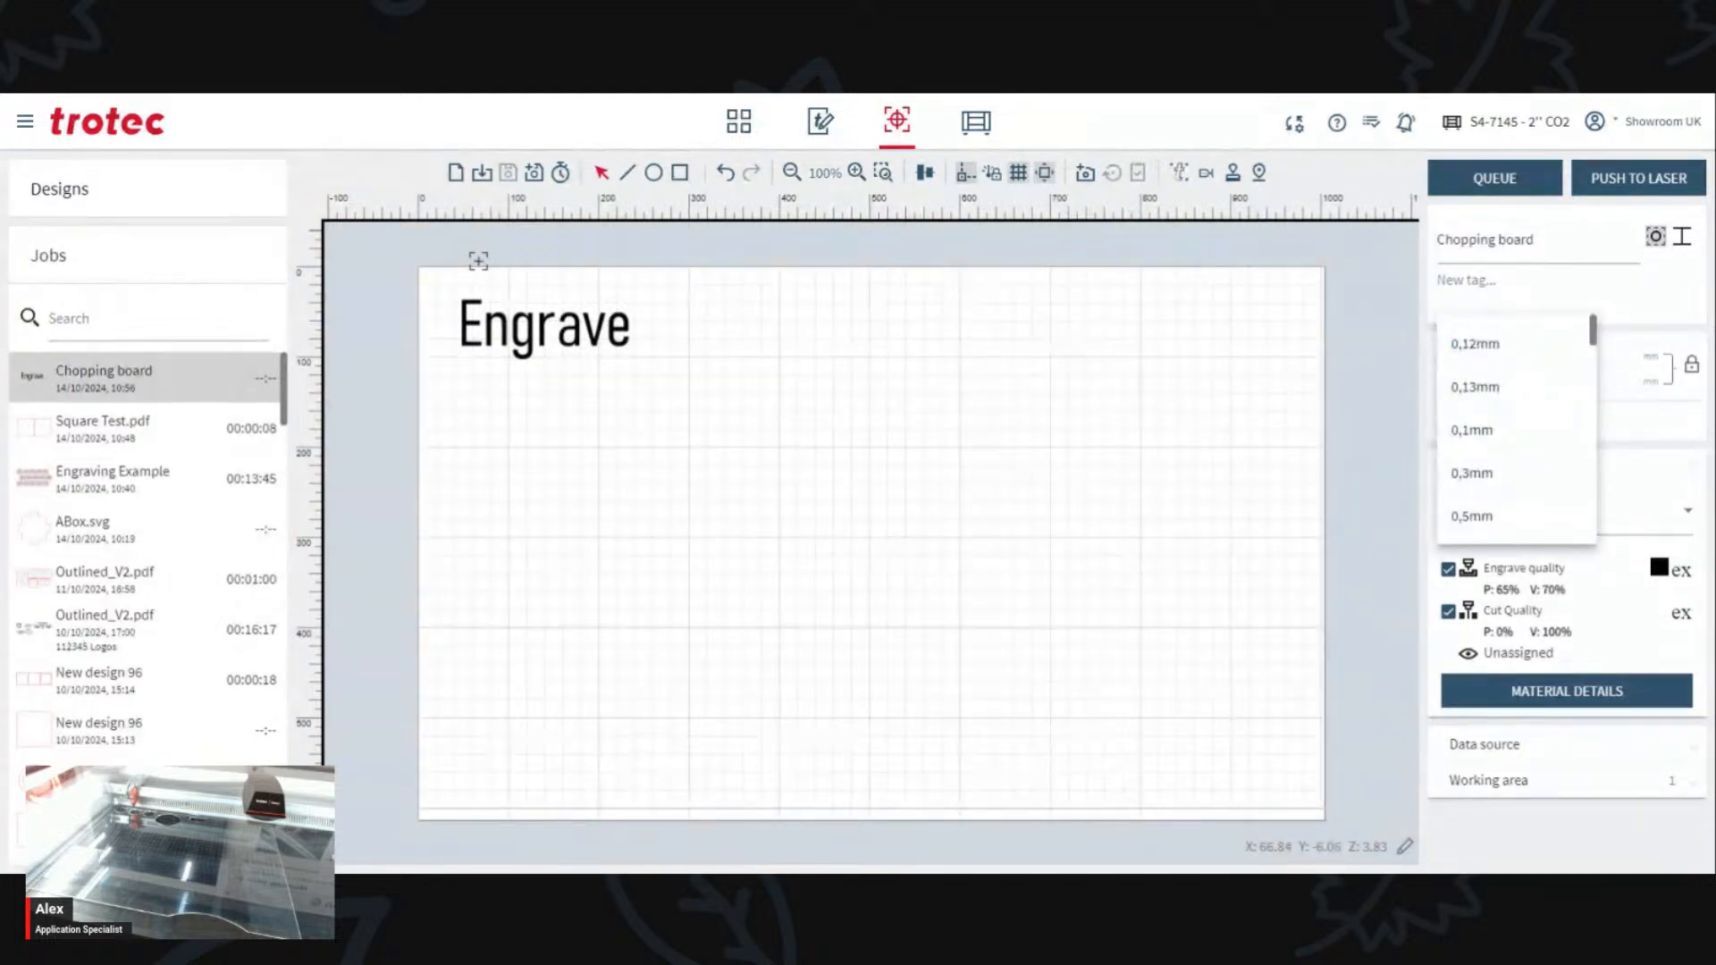
key("Escape")
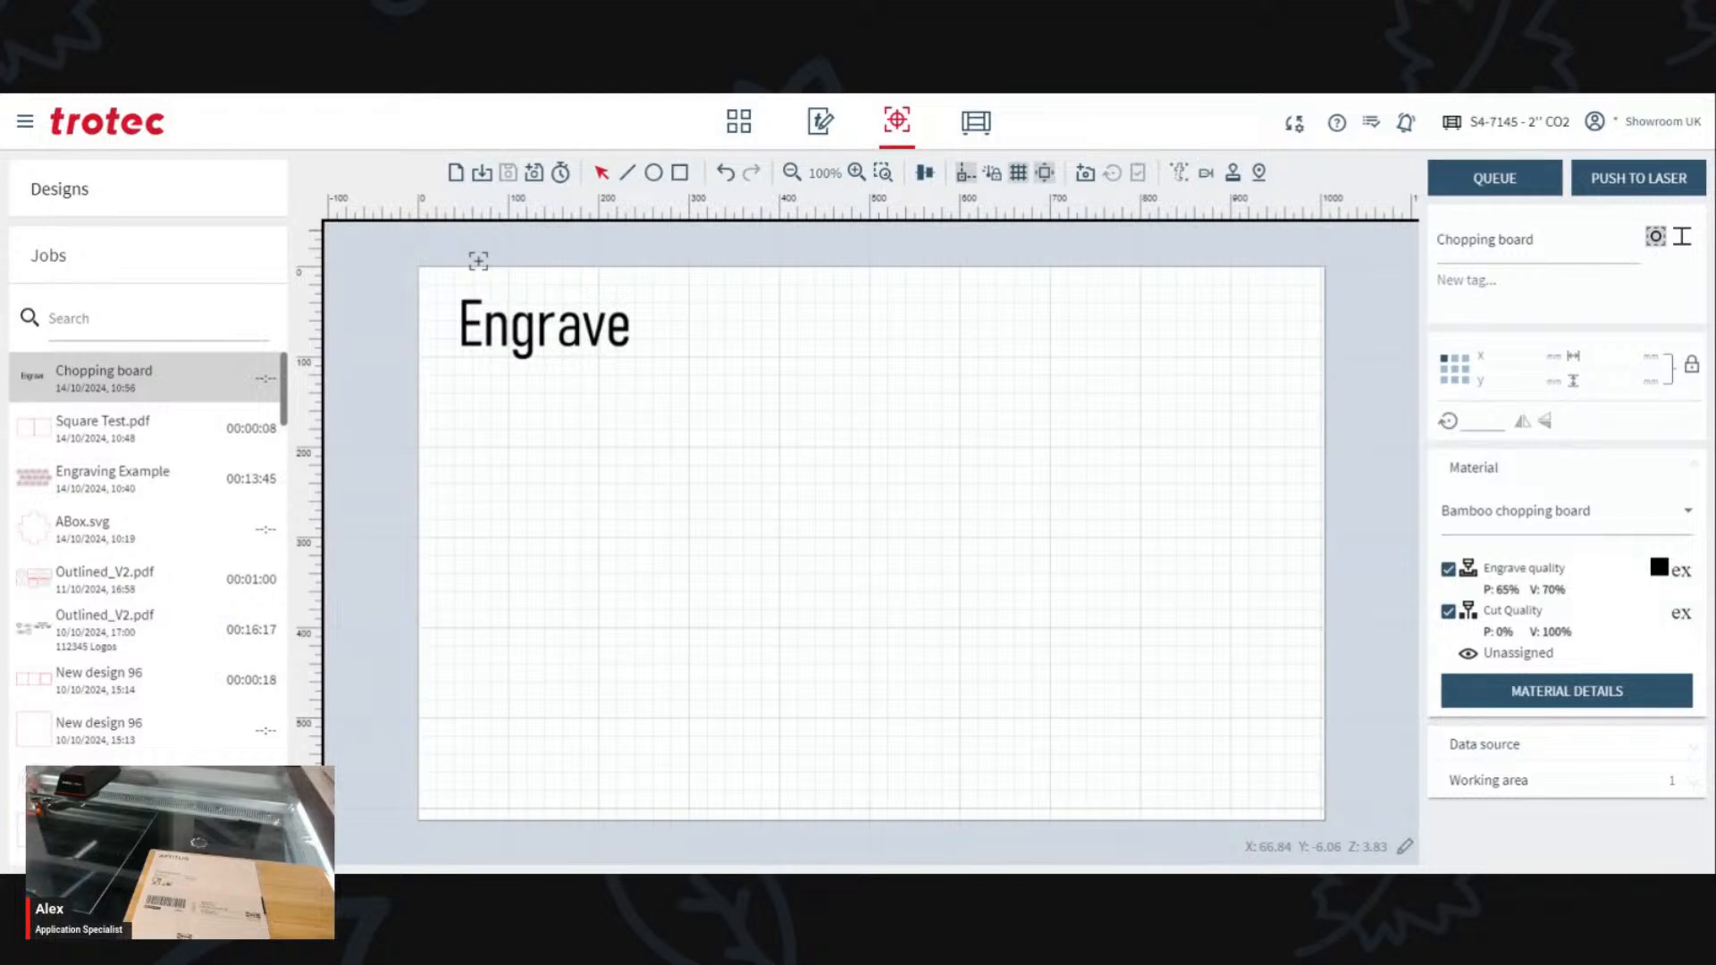
left_click(1502, 281)
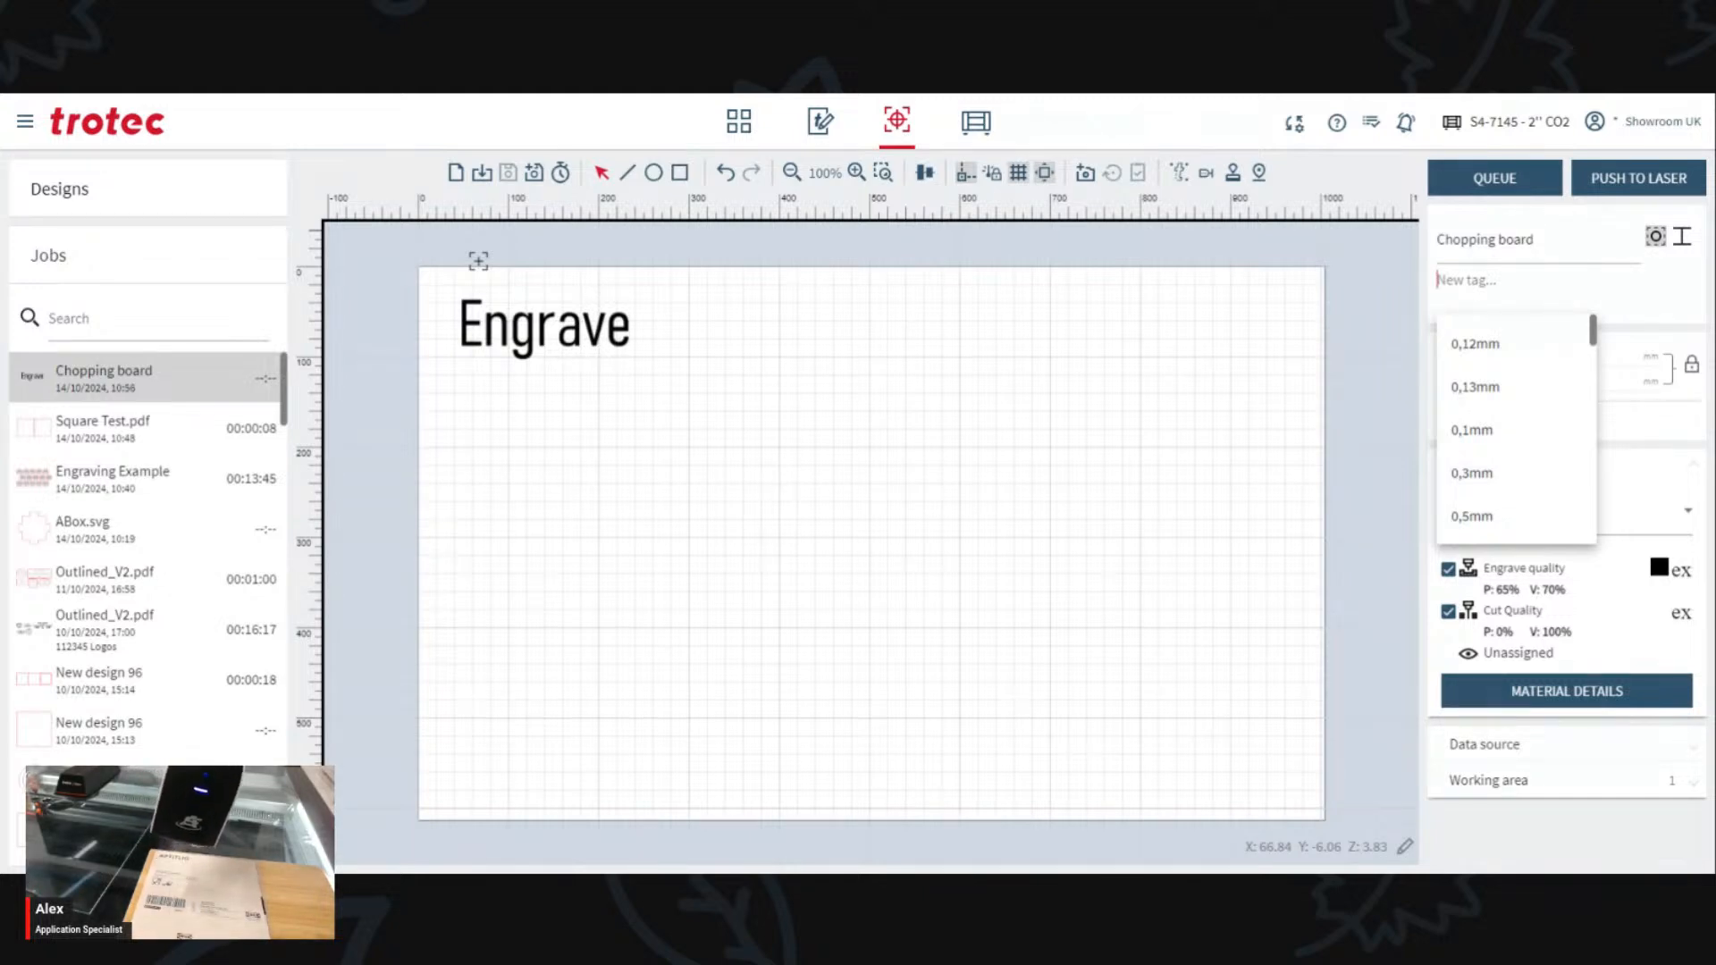
type("40557247500159")
key("Return")
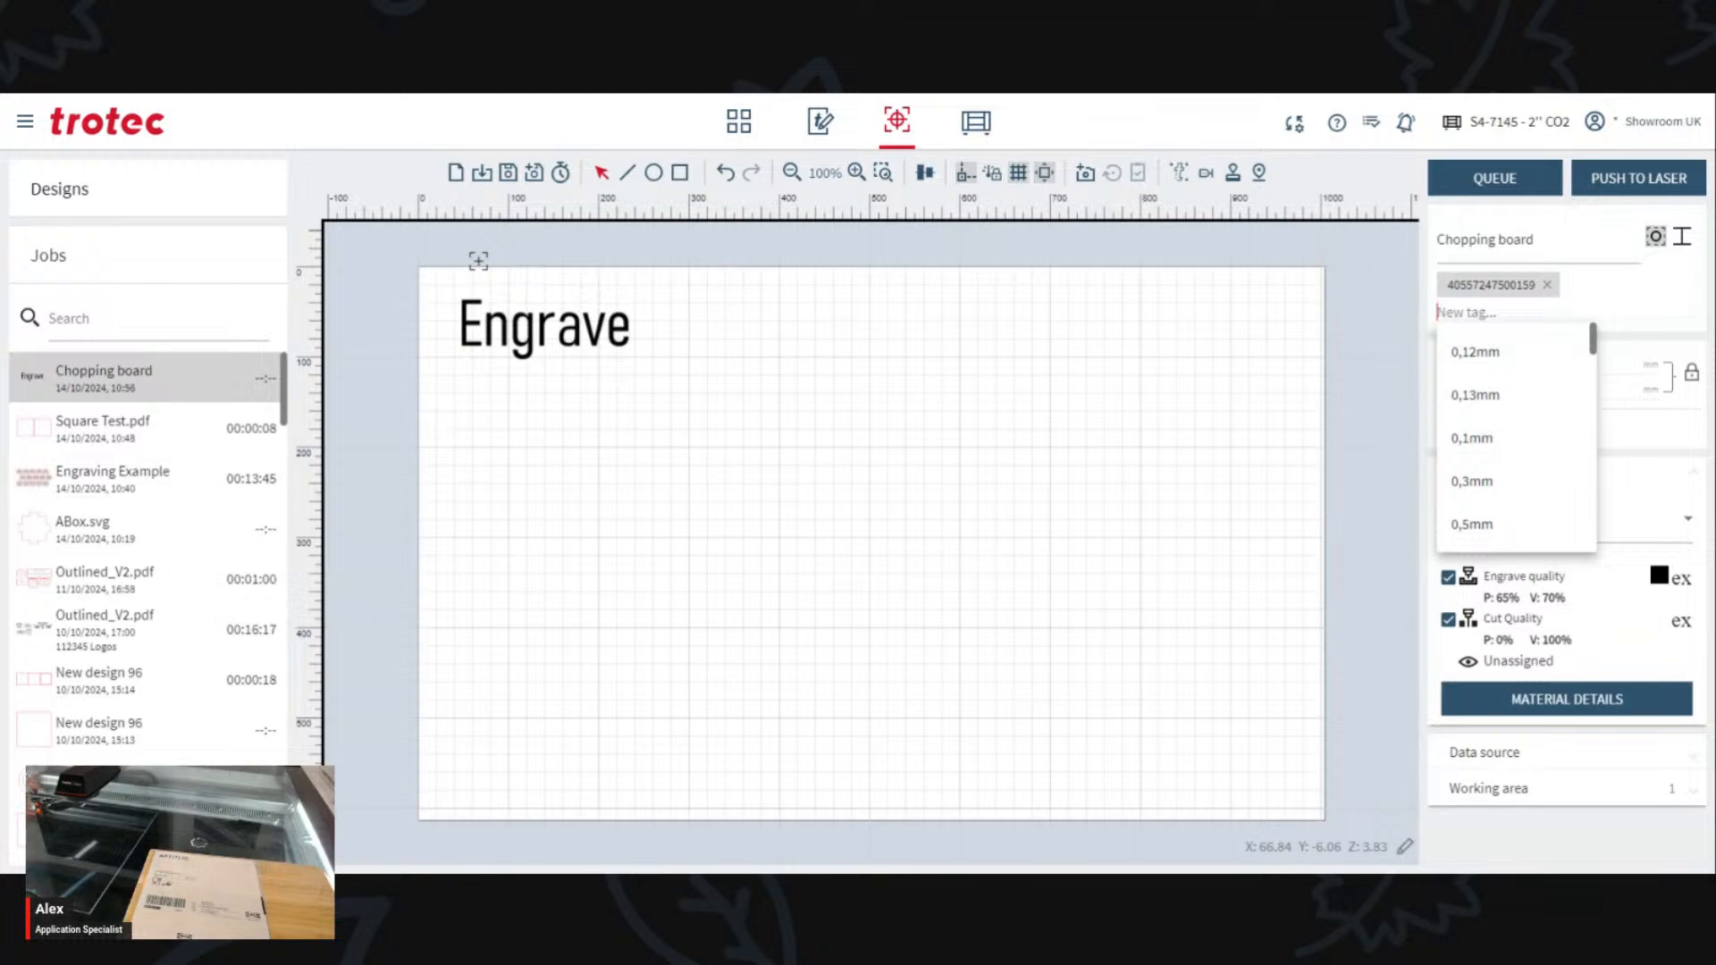
left_click(1023, 523)
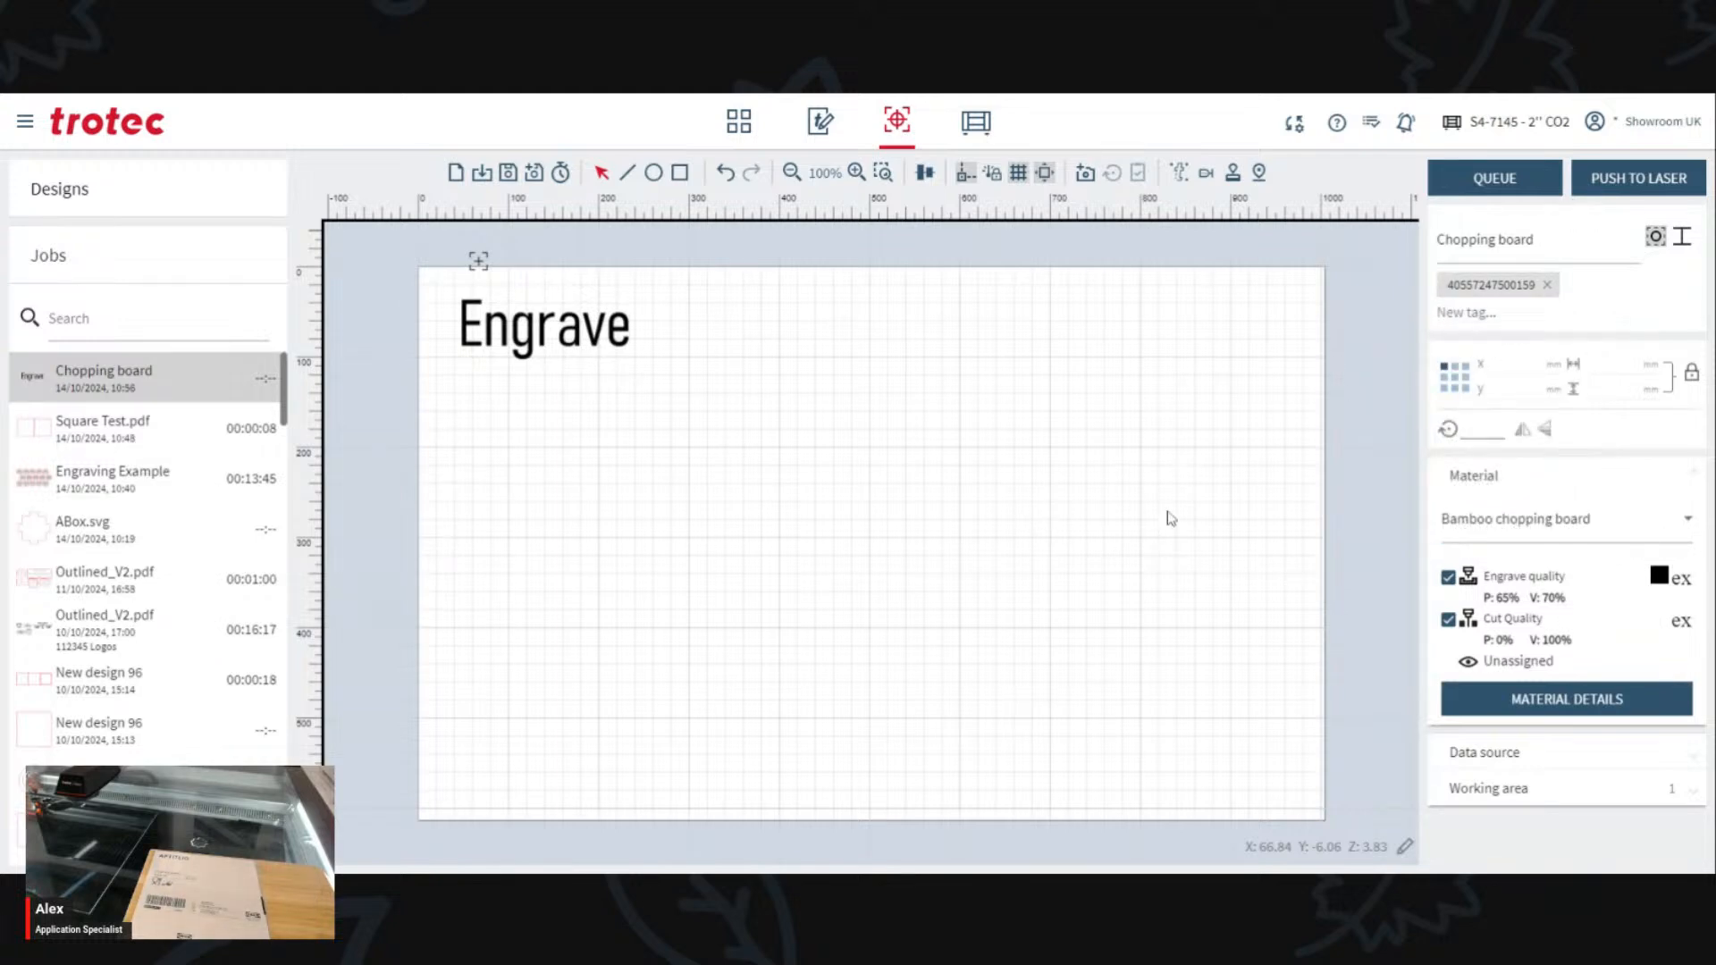
left_click(508, 173)
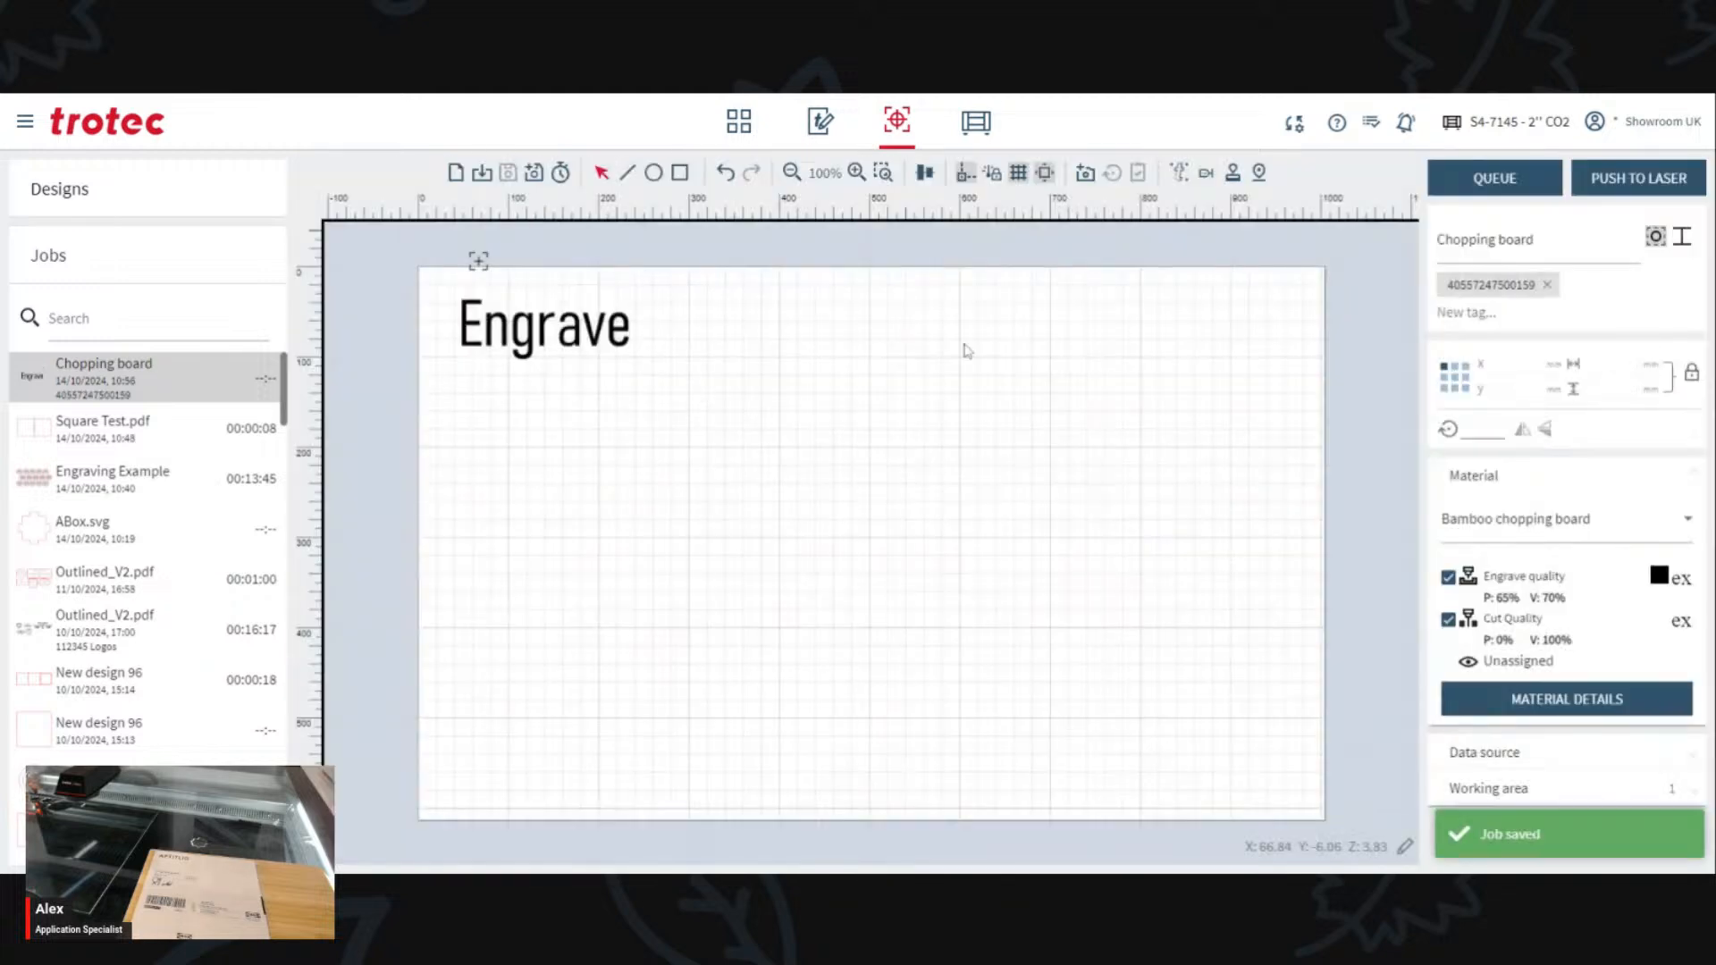
Step: Switch to the Manage view to see the saved jobs with the tagged Chopping board job
left_click(744, 126)
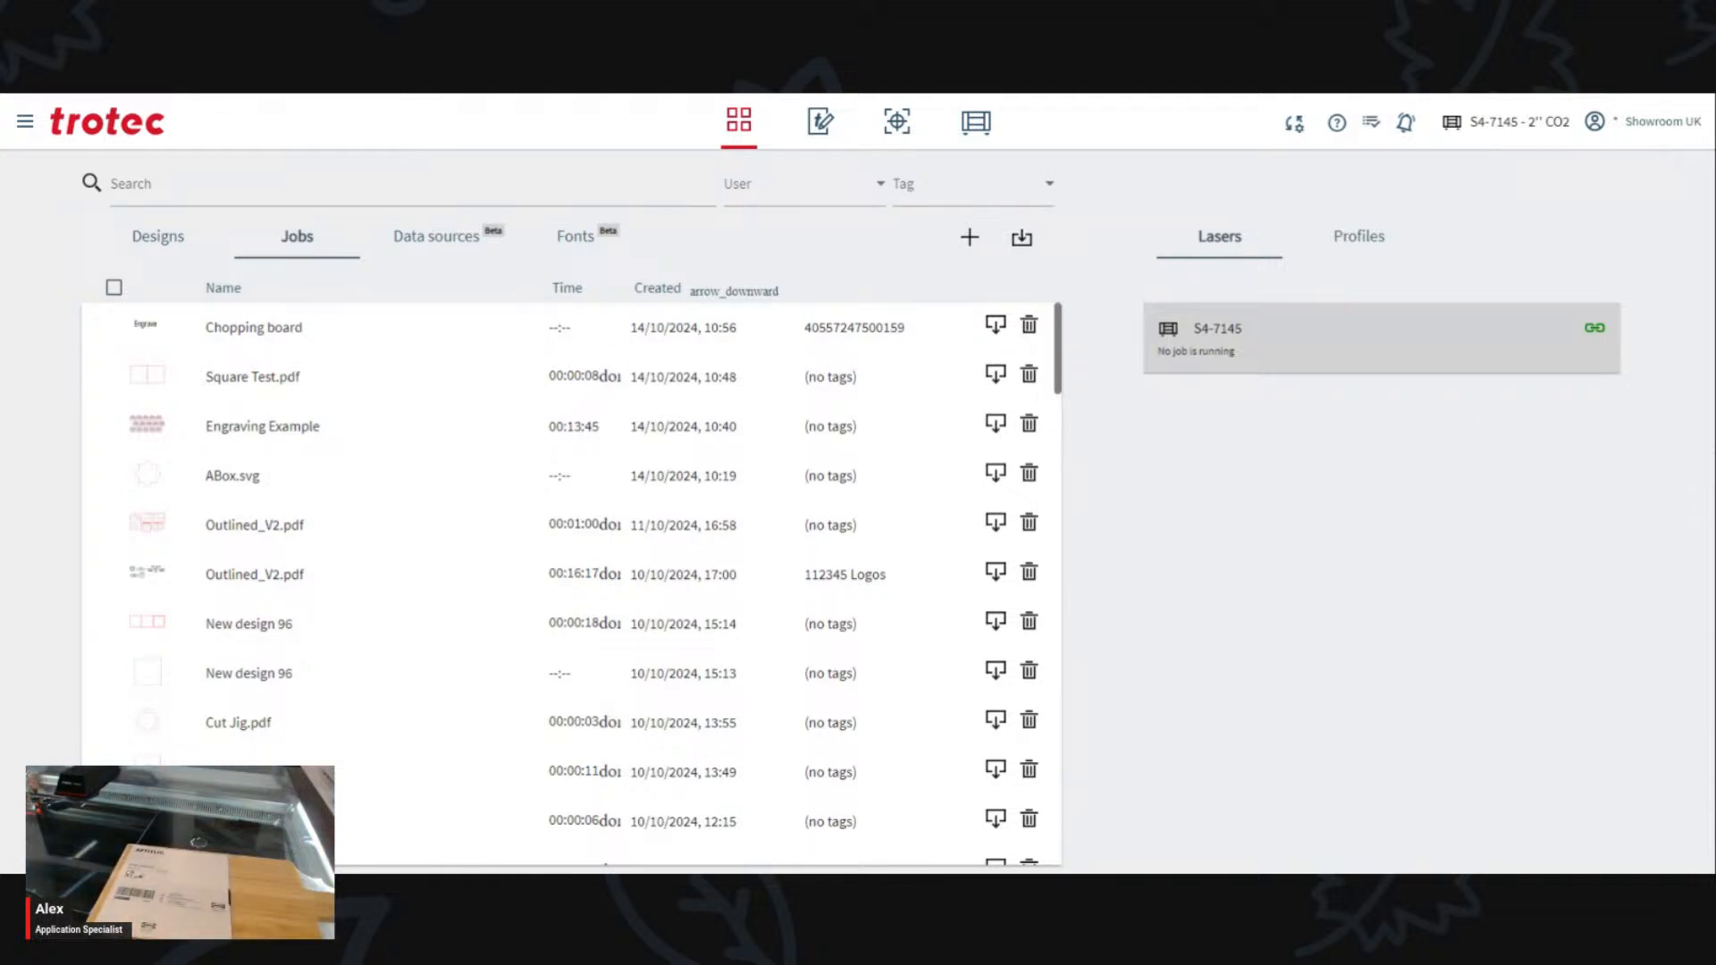
left_click(170, 250)
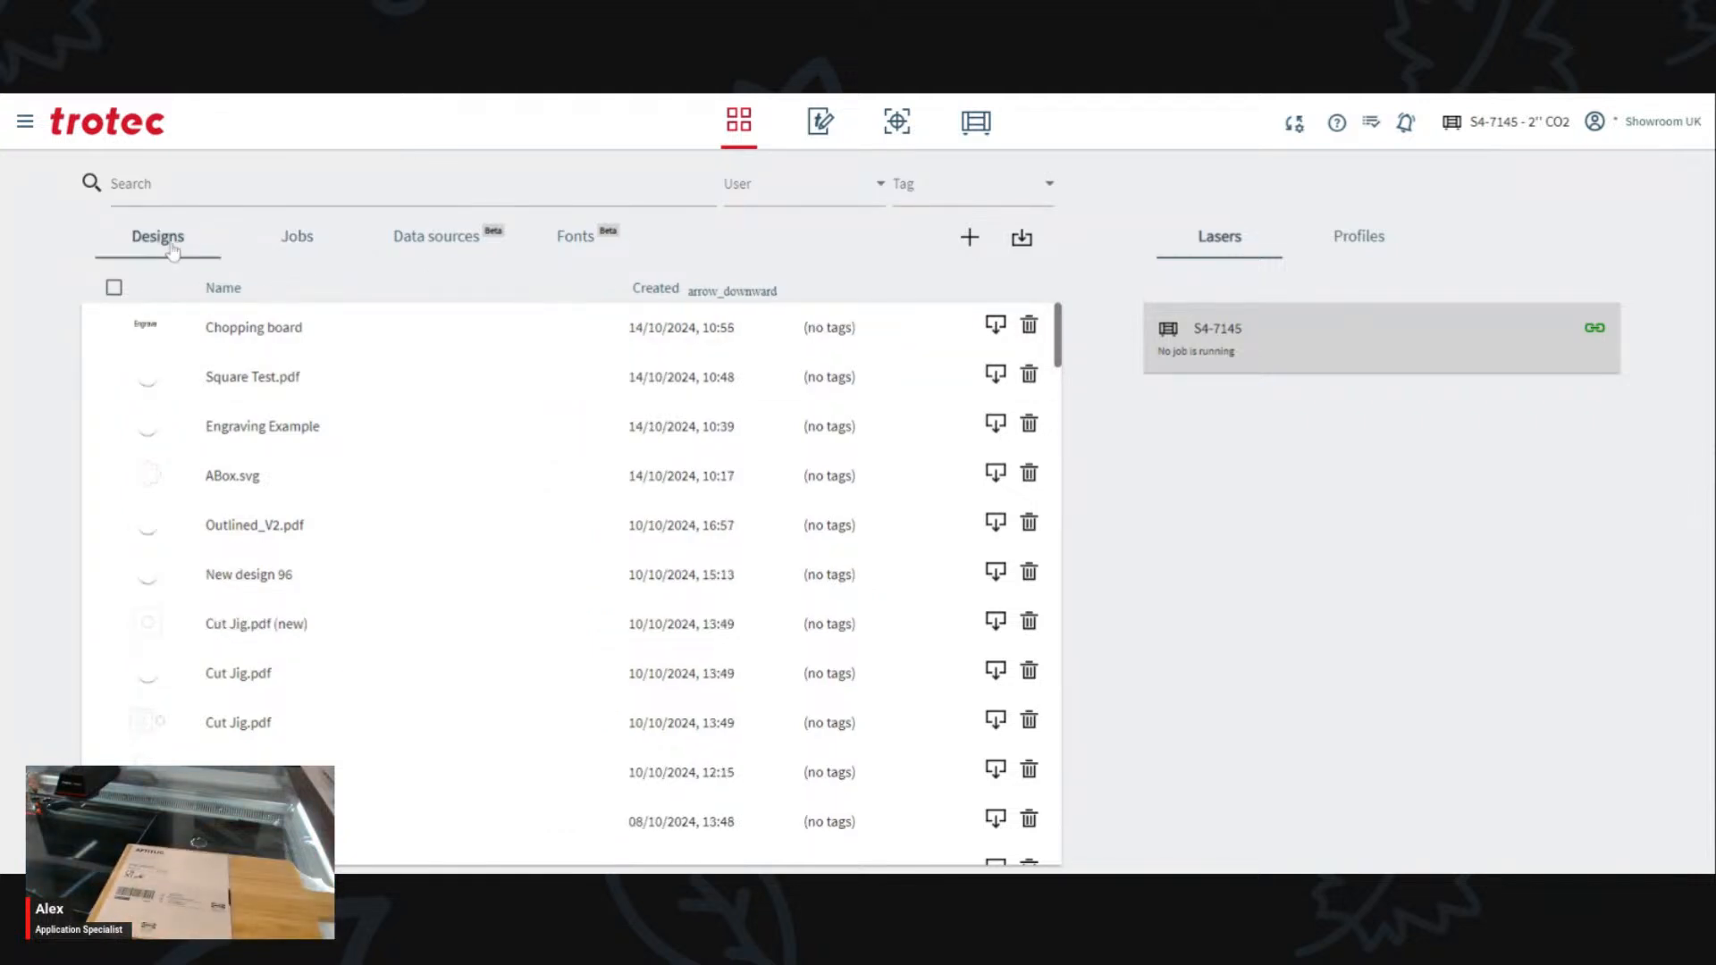
left_click(298, 249)
left_click(270, 185)
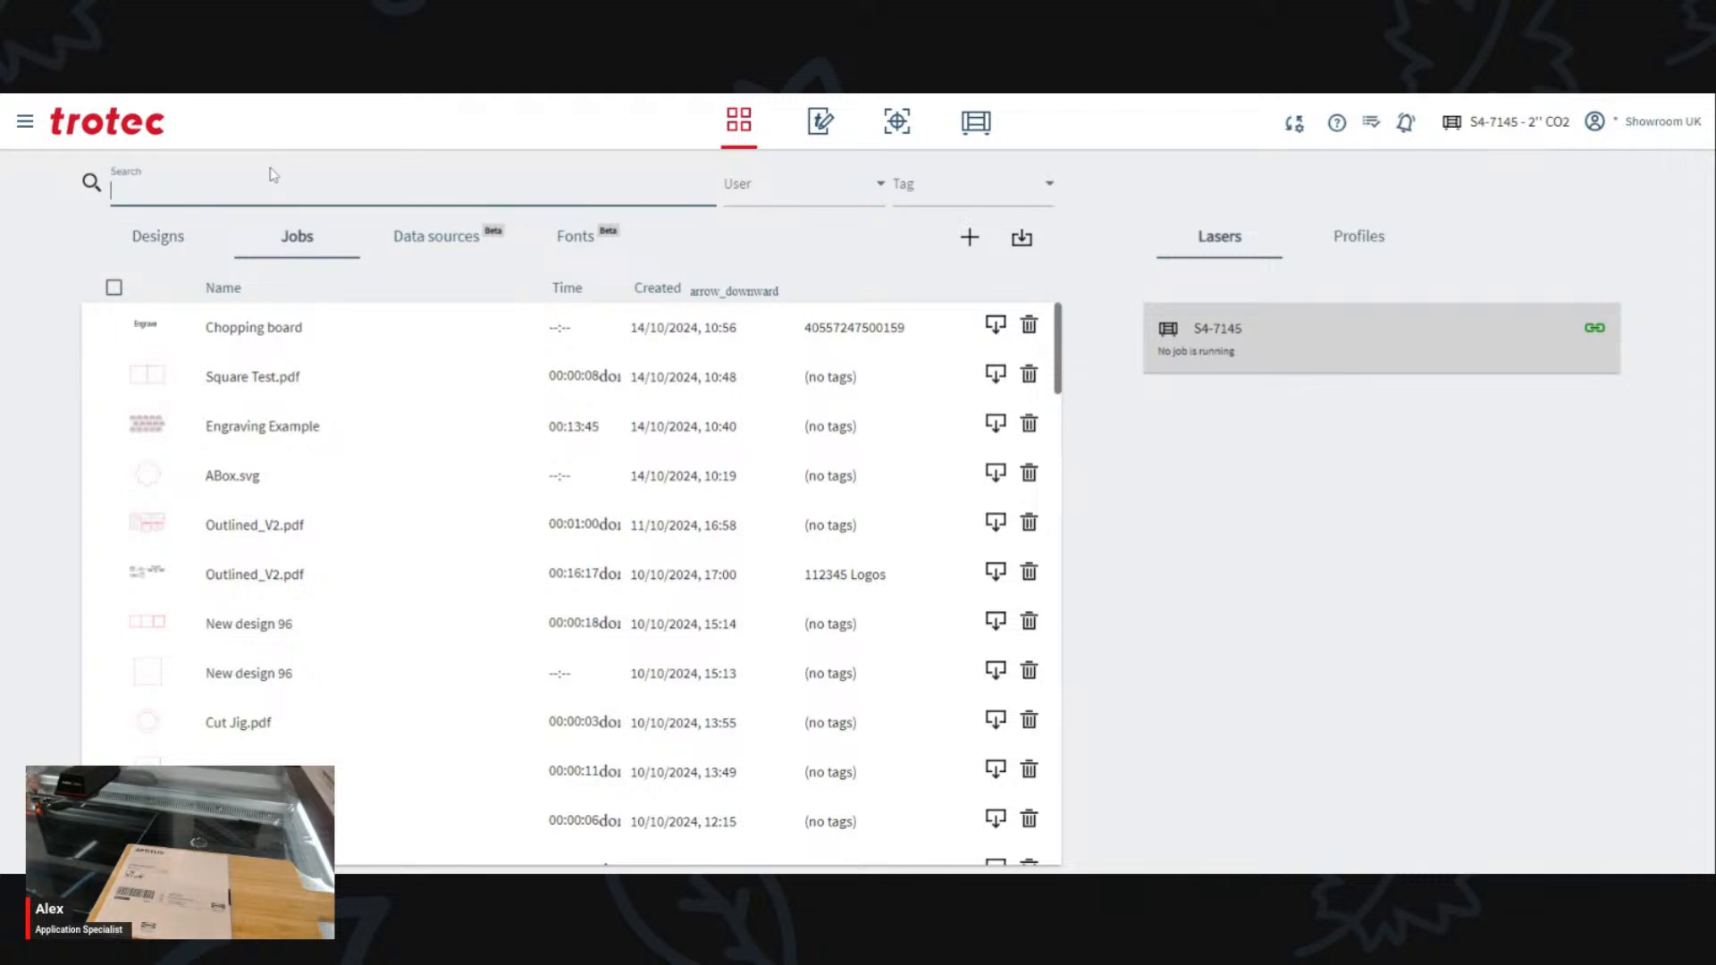
type("40557247500159")
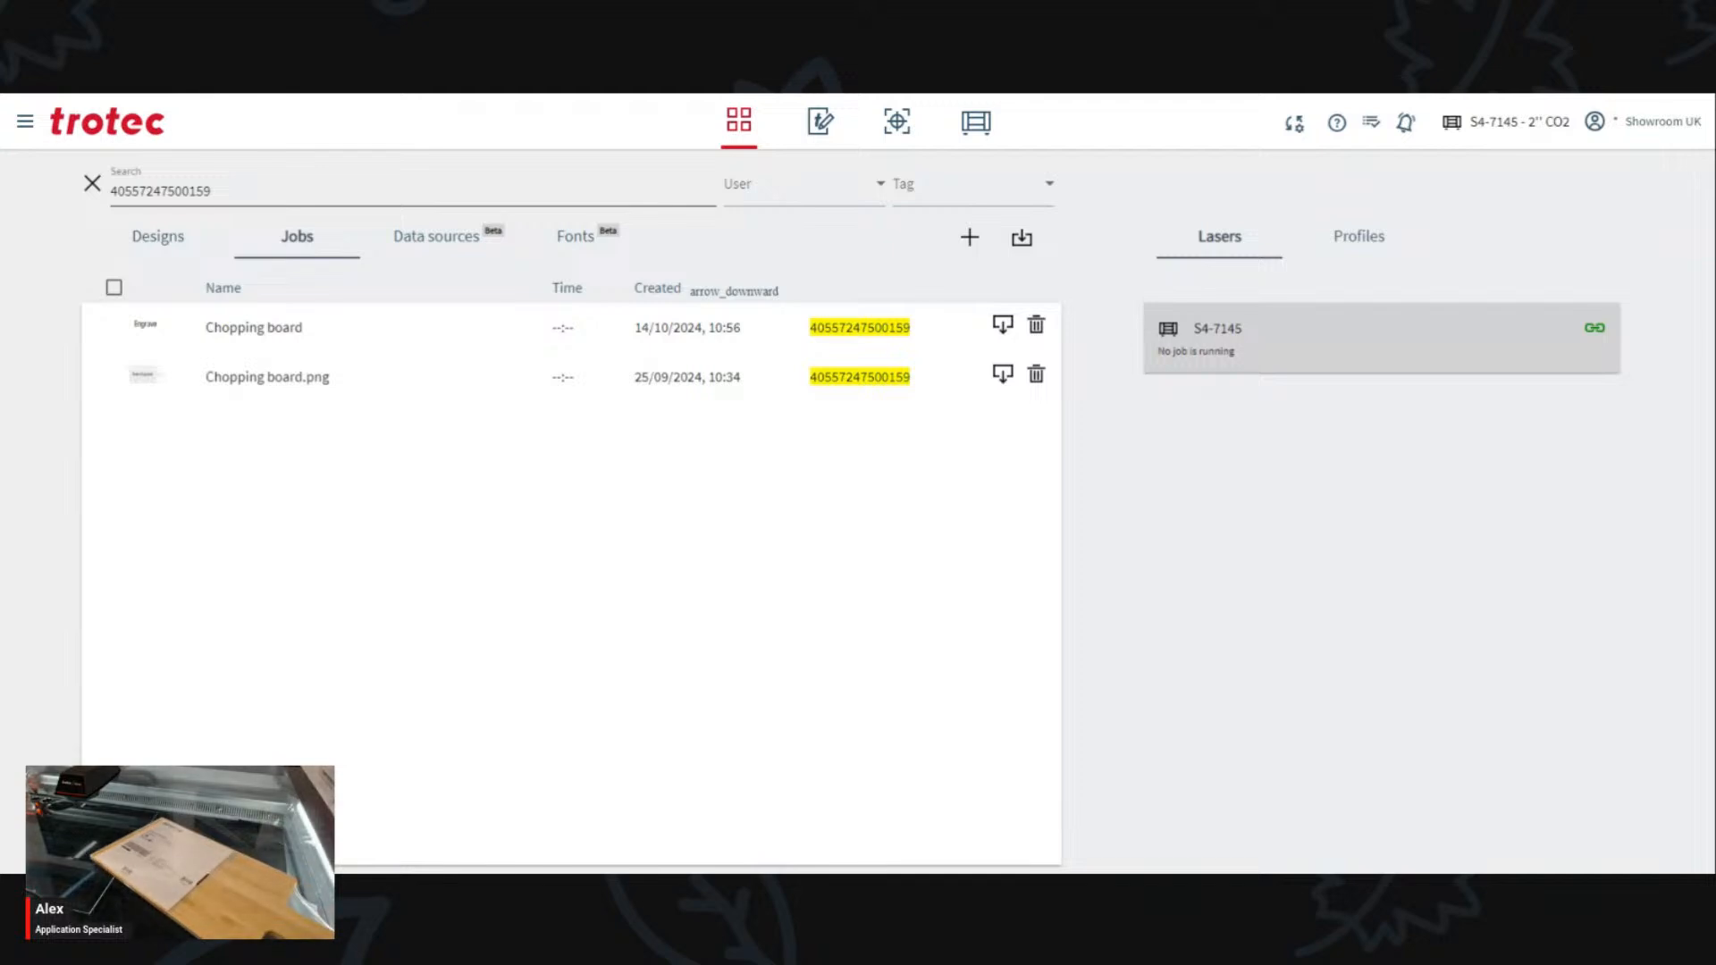
mouse_move(145, 379)
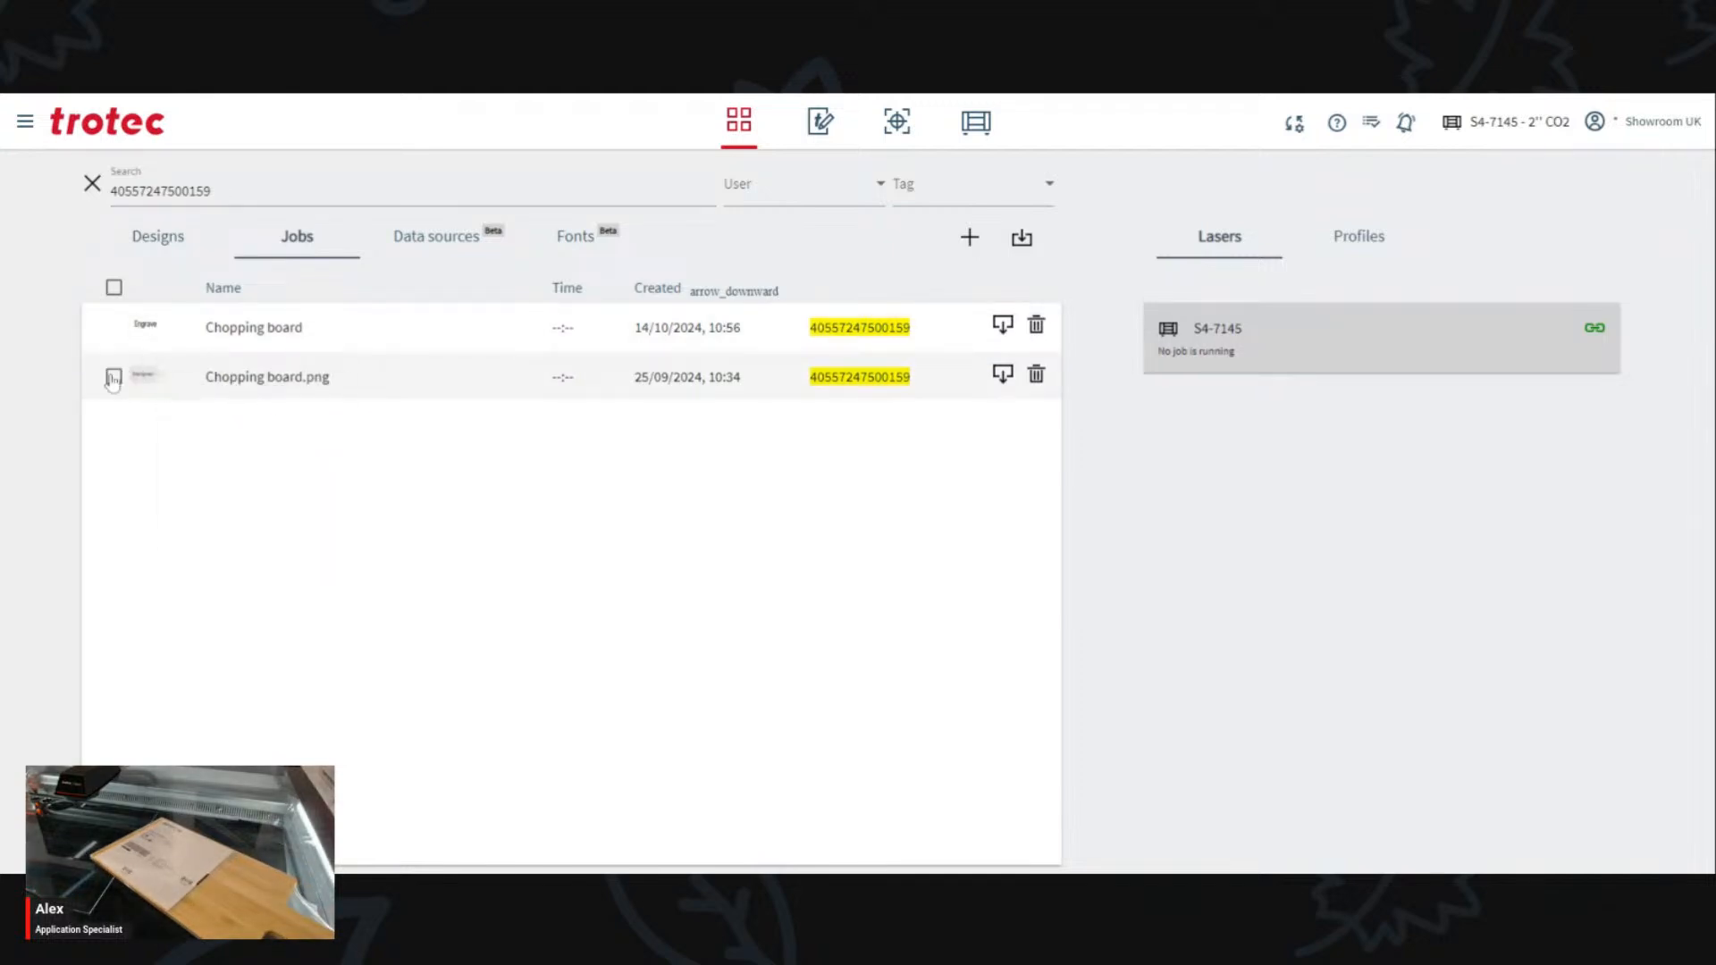
left_click(281, 338)
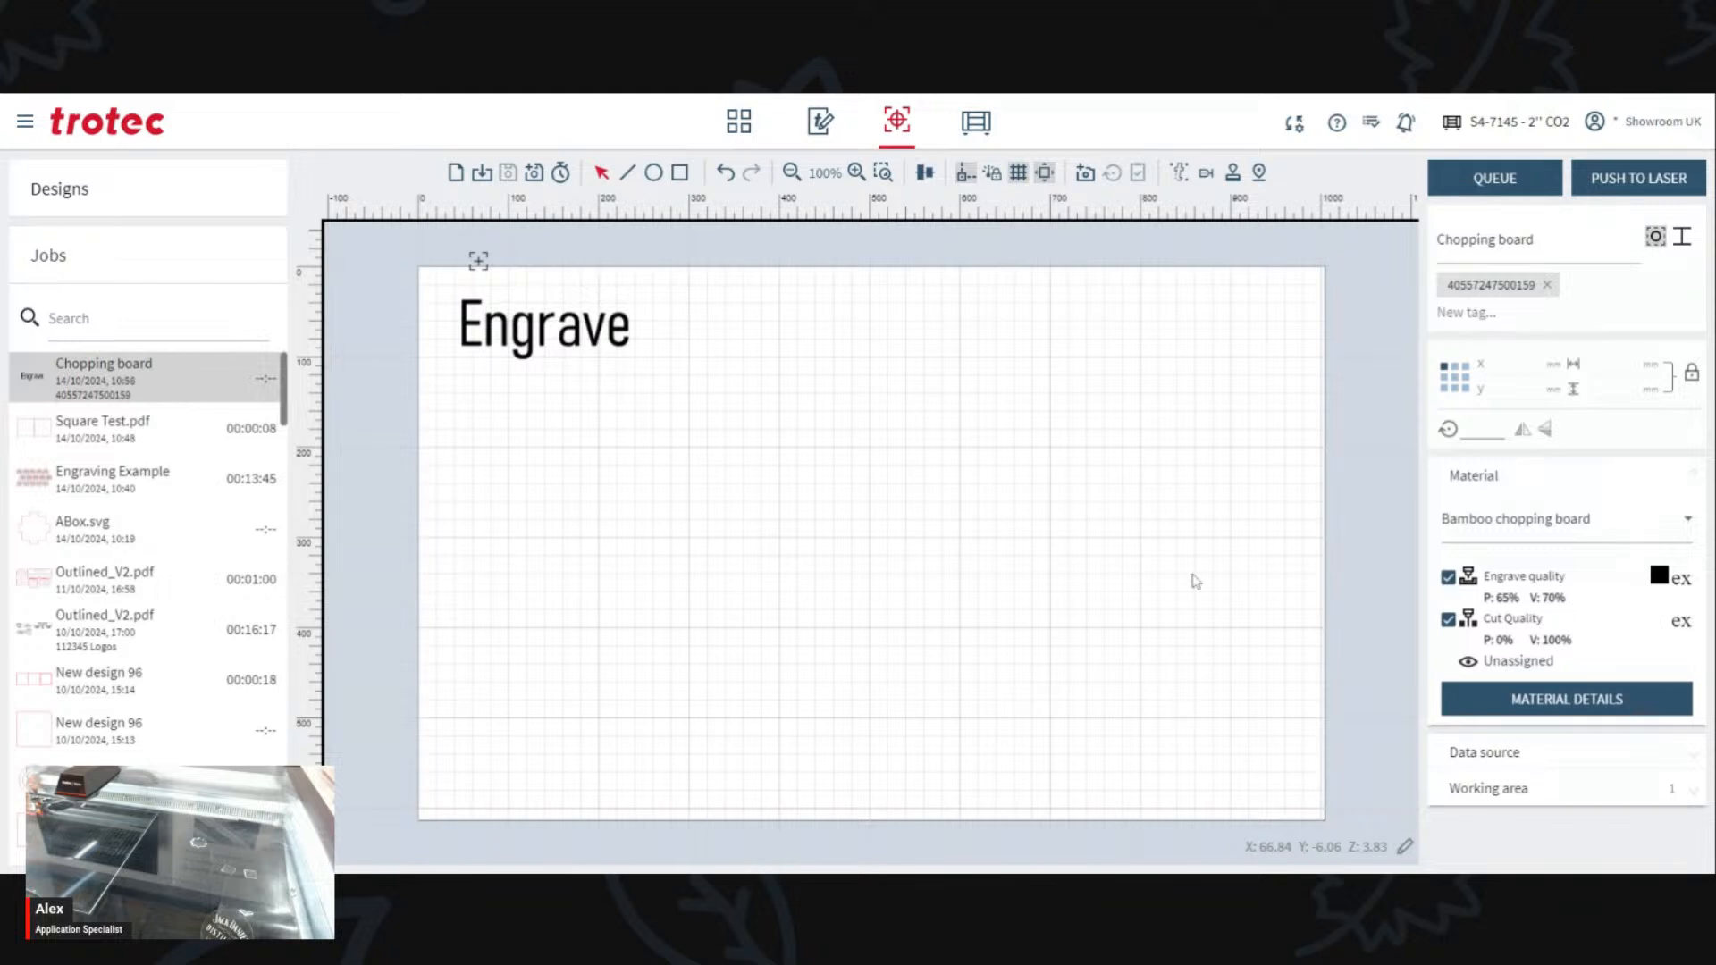
Step: Go back from the Chopping board job to the Manage jobs list
left_click(742, 125)
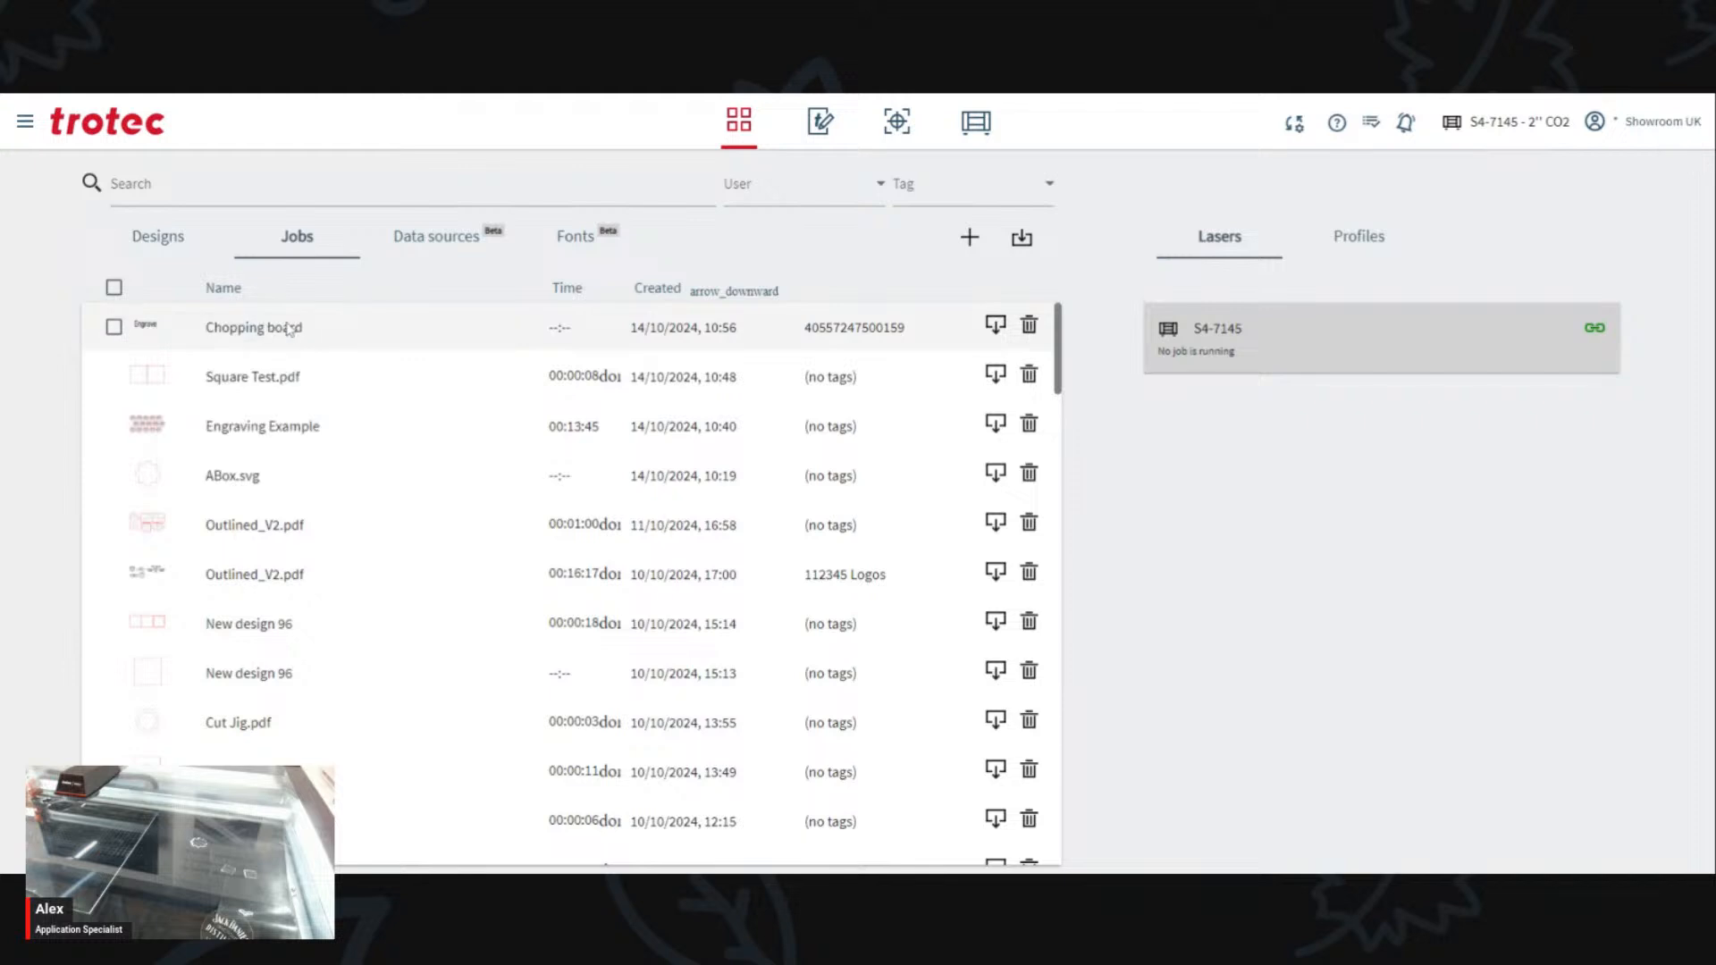
Step: Reopen the Chopping board job and drag the Engrave text to X 60.317, Y 45.269 mm
left_click(147, 333)
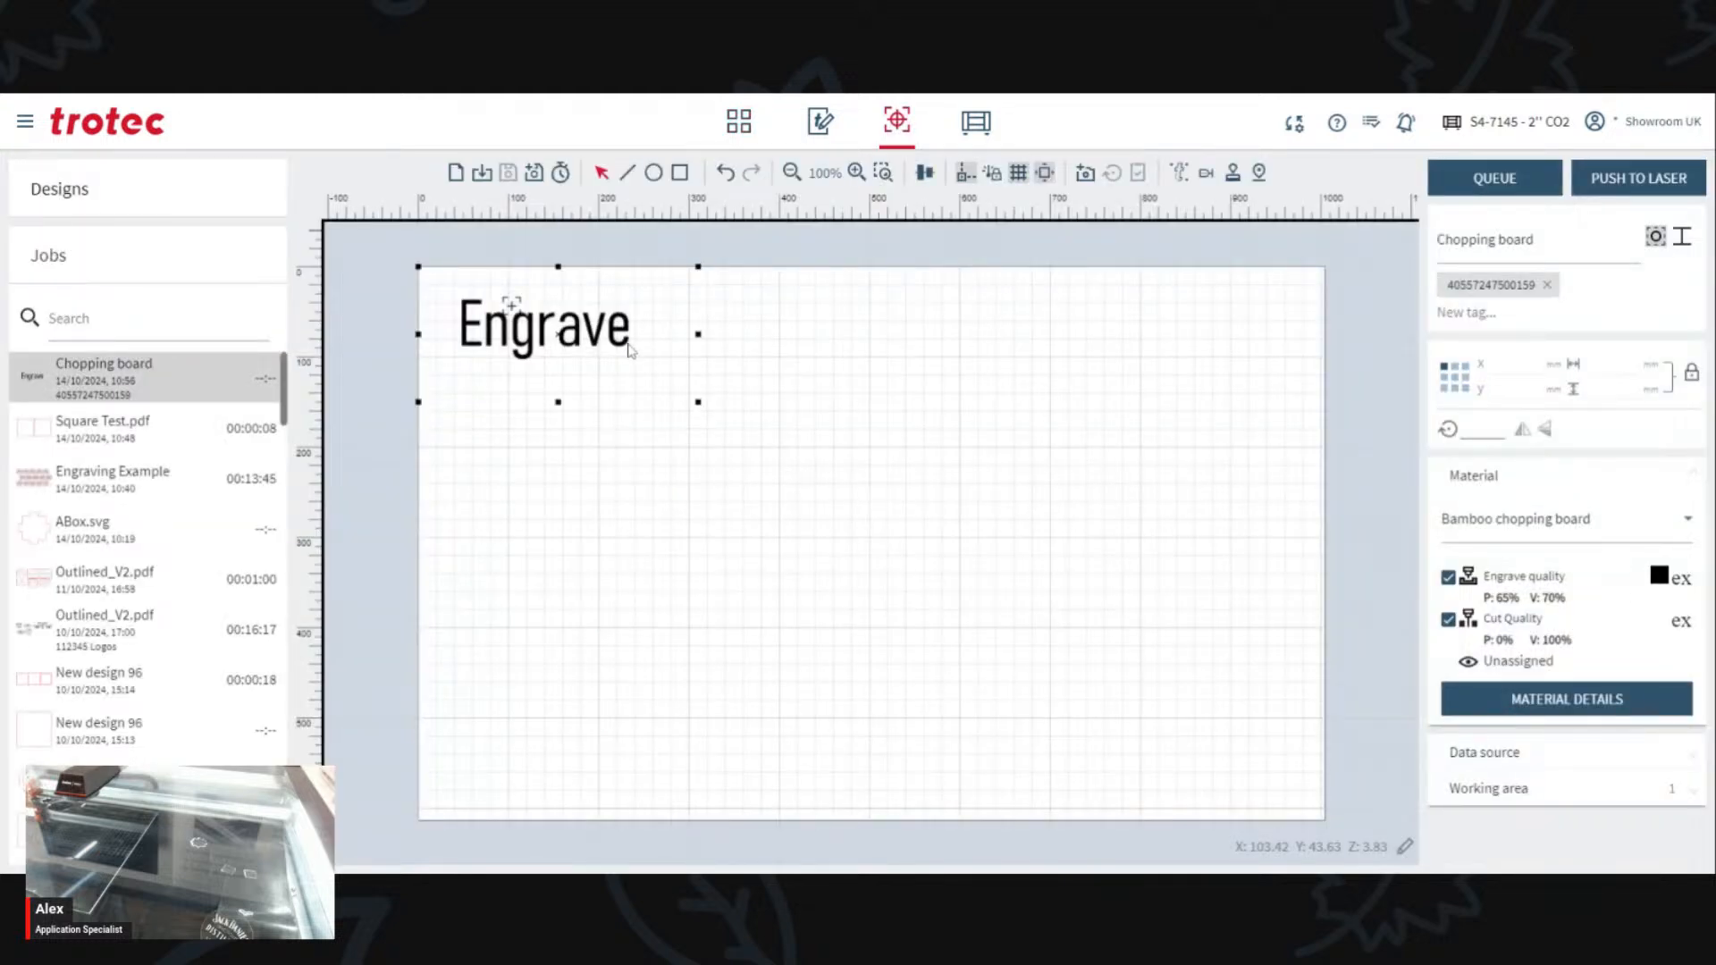
left_click_drag(604, 340, 837, 499)
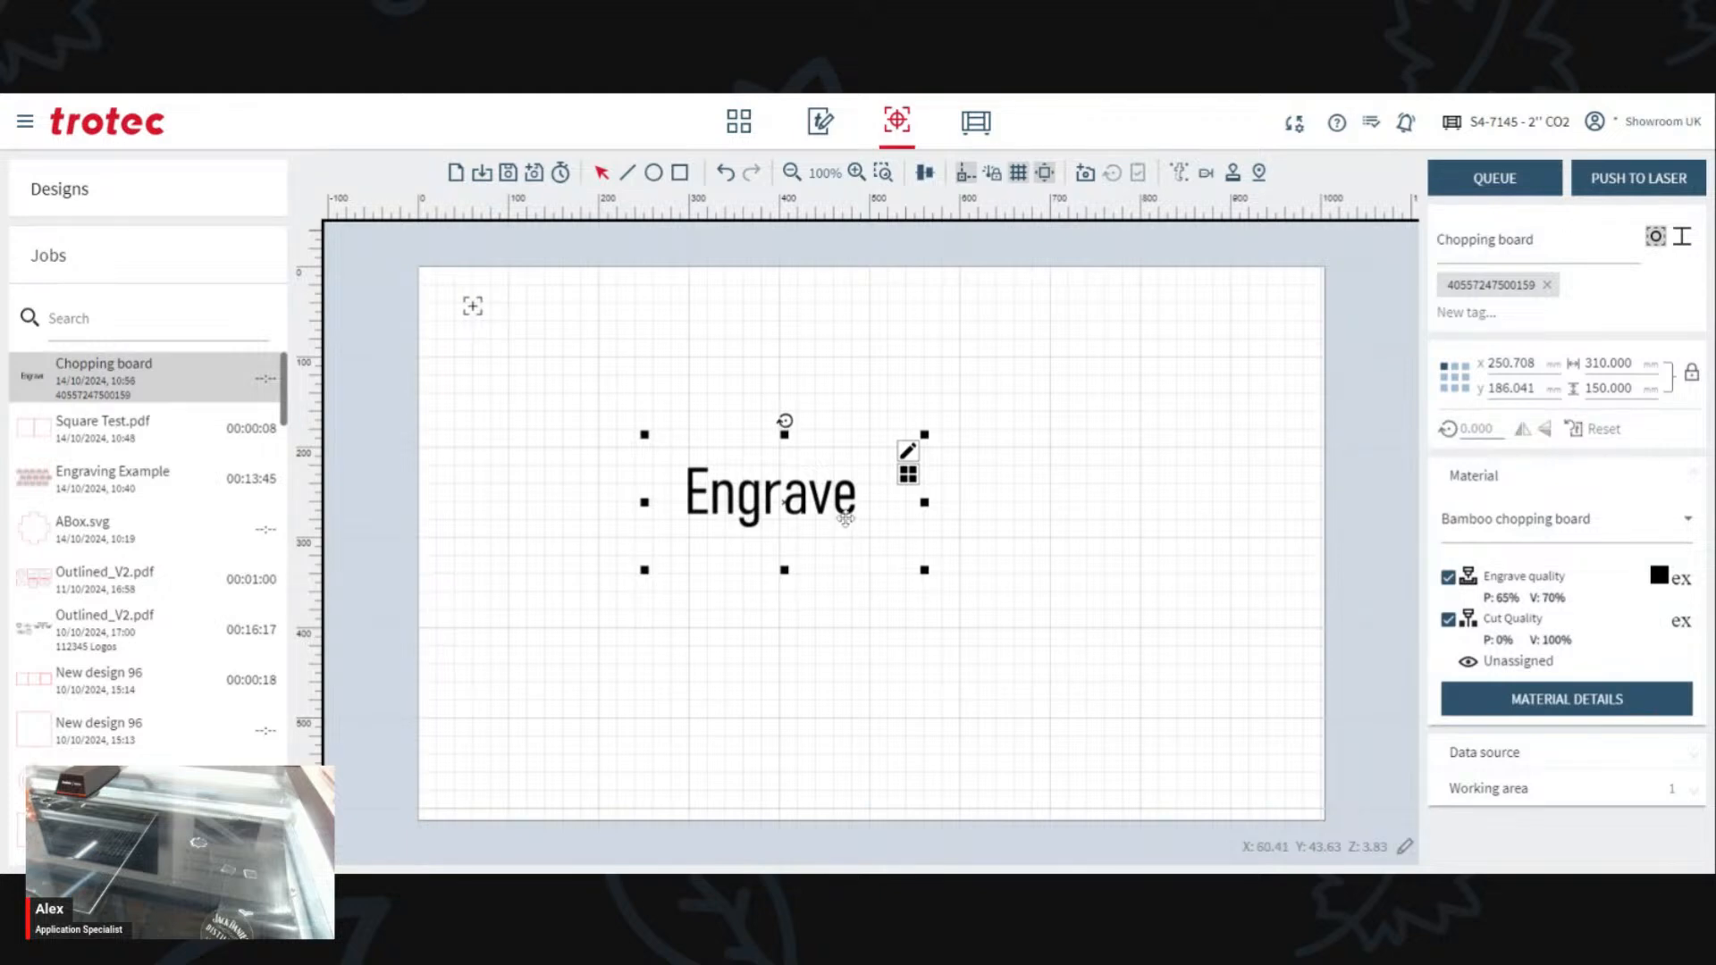
mouse_move(840, 521)
left_mouse_down()
mouse_move(979, 444)
mouse_move(773, 429)
mouse_move(615, 386)
mouse_move(696, 406)
mouse_move(653, 401)
mouse_move(1007, 613)
mouse_move(962, 507)
mouse_move(855, 520)
mouse_move(954, 542)
mouse_move(963, 471)
mouse_move(957, 486)
mouse_move(1002, 416)
mouse_move(960, 480)
mouse_move(748, 366)
mouse_move(659, 385)
left_mouse_up()
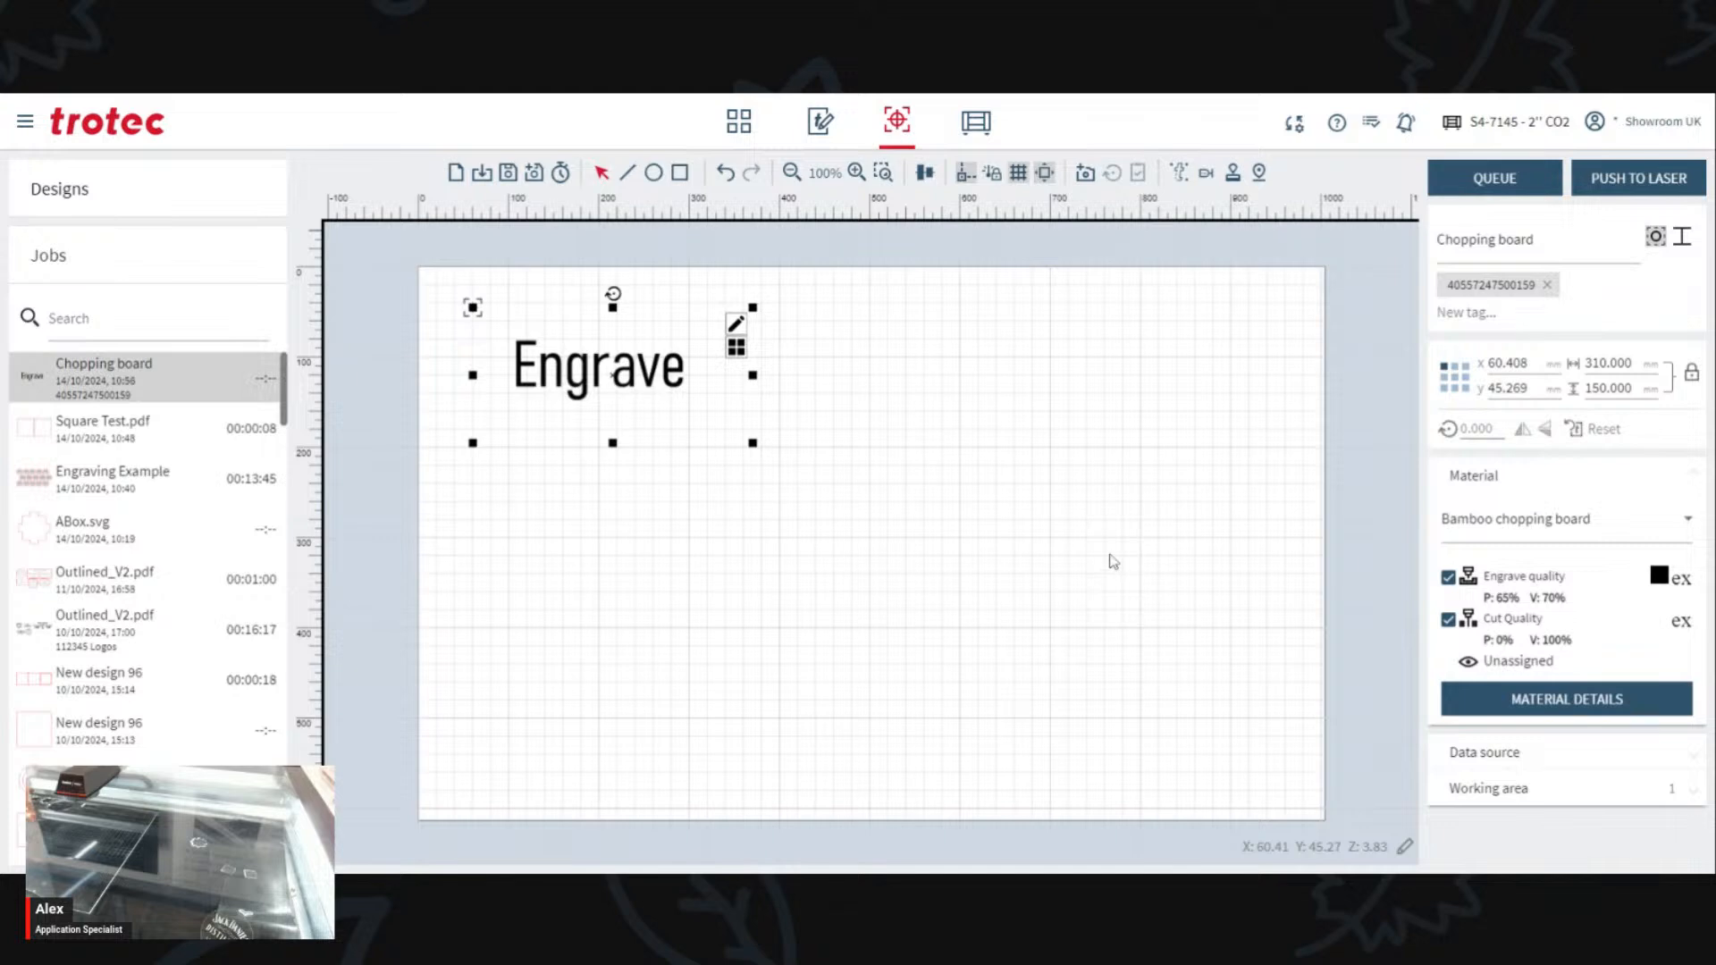
left_click_drag(597, 358, 626, 391)
left_click(1510, 364)
left_click(1511, 388)
left_click(1511, 364)
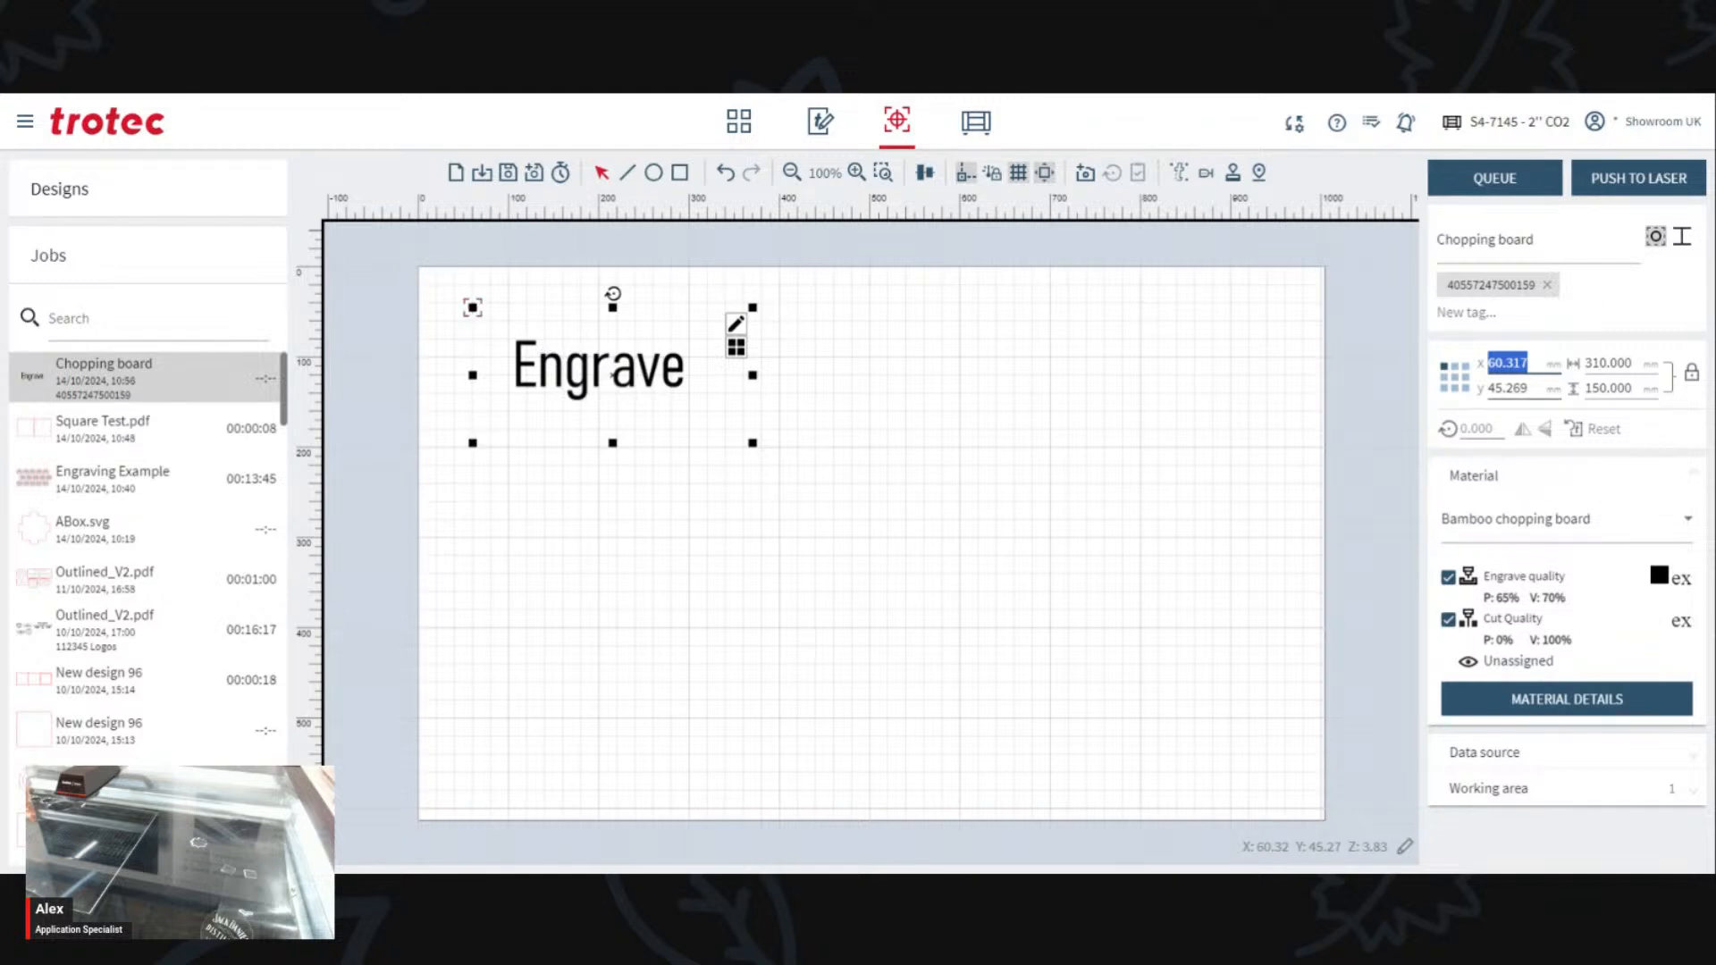
left_click(827, 585)
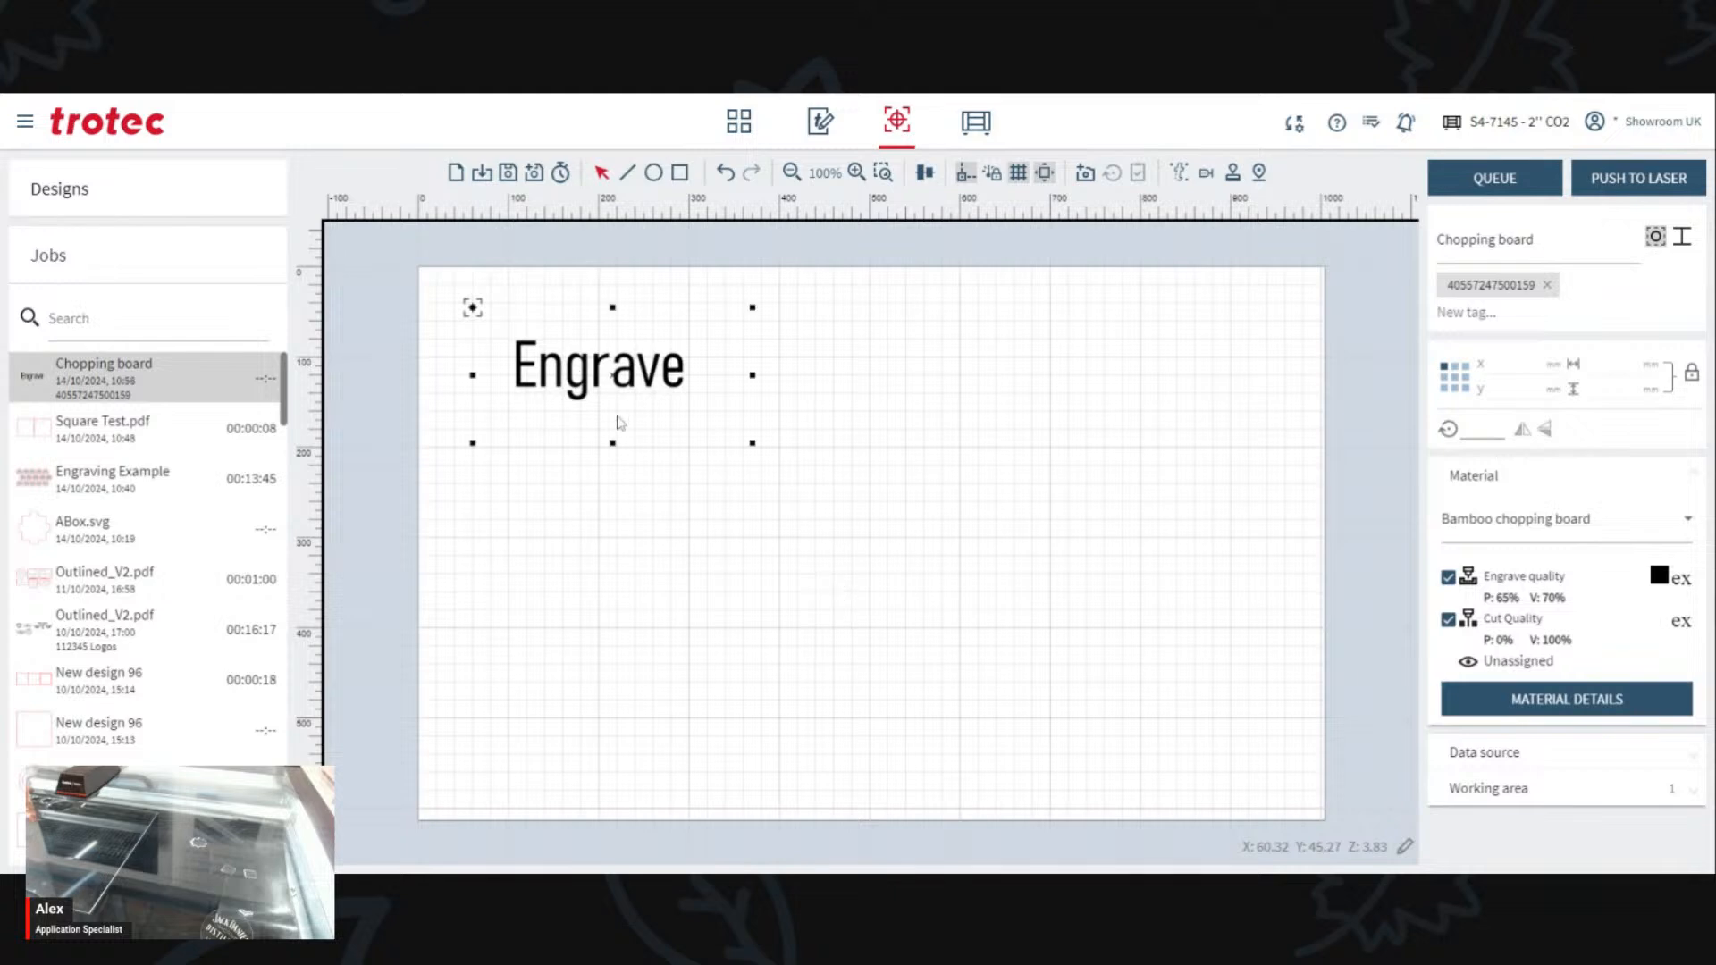
Step: Save the job changes while switching to the Profiles section
left_click(24, 121)
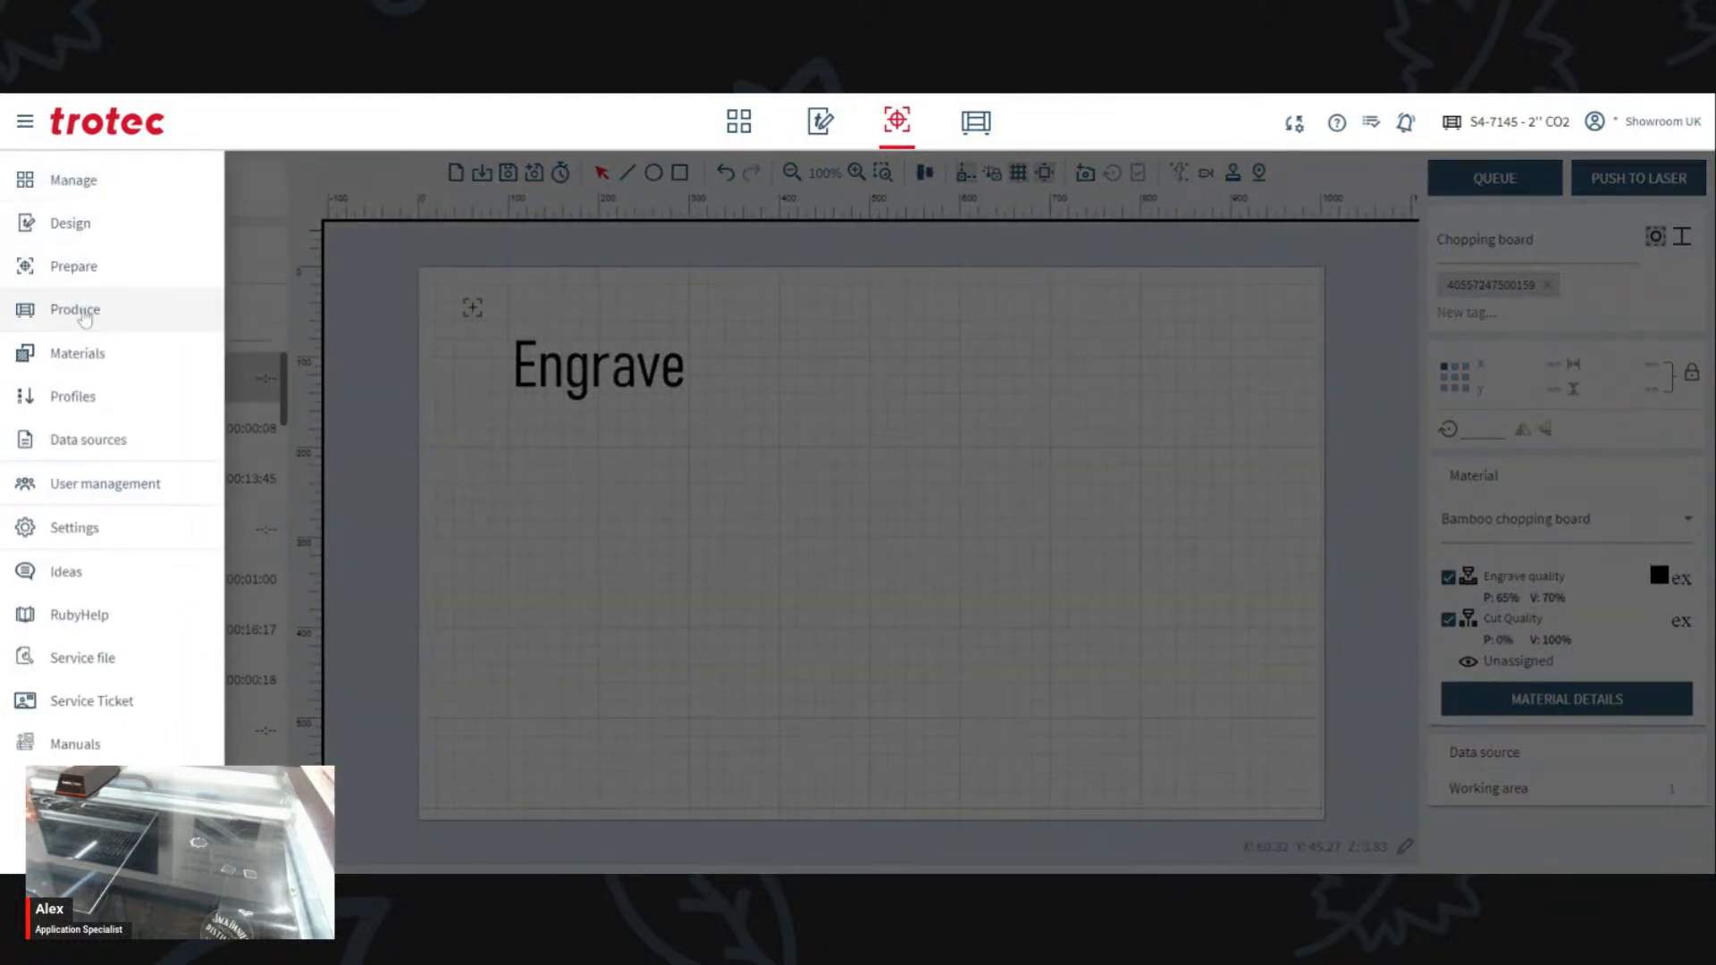
left_click(82, 400)
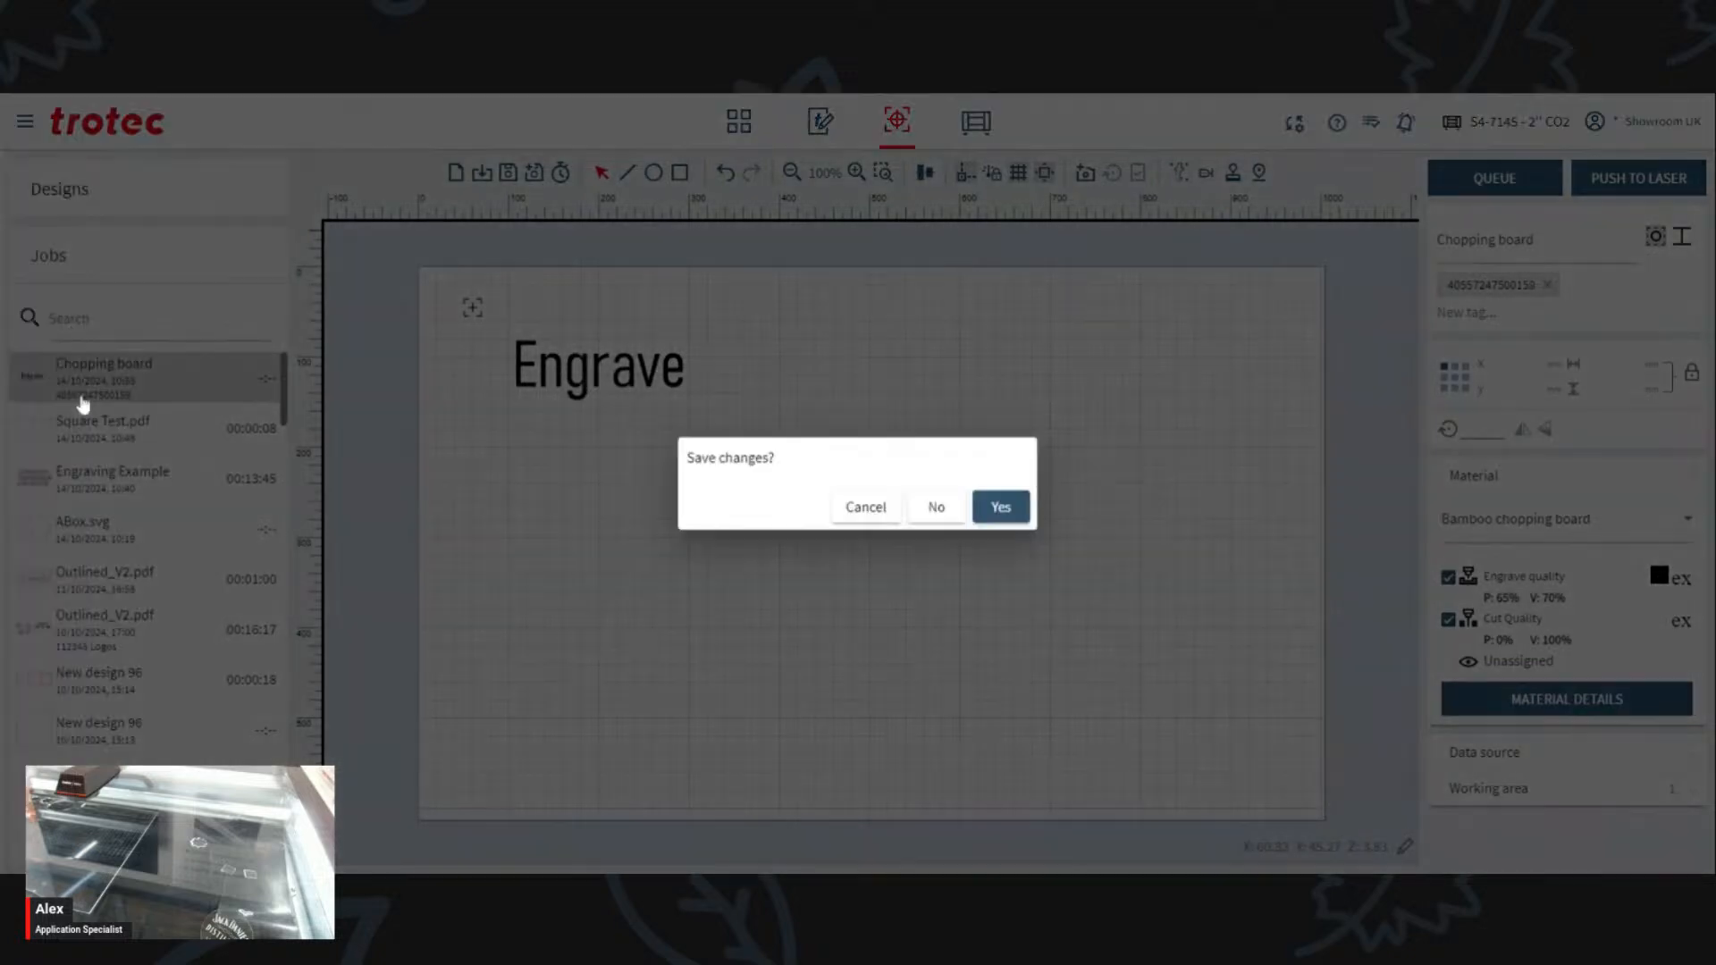
left_click(1013, 513)
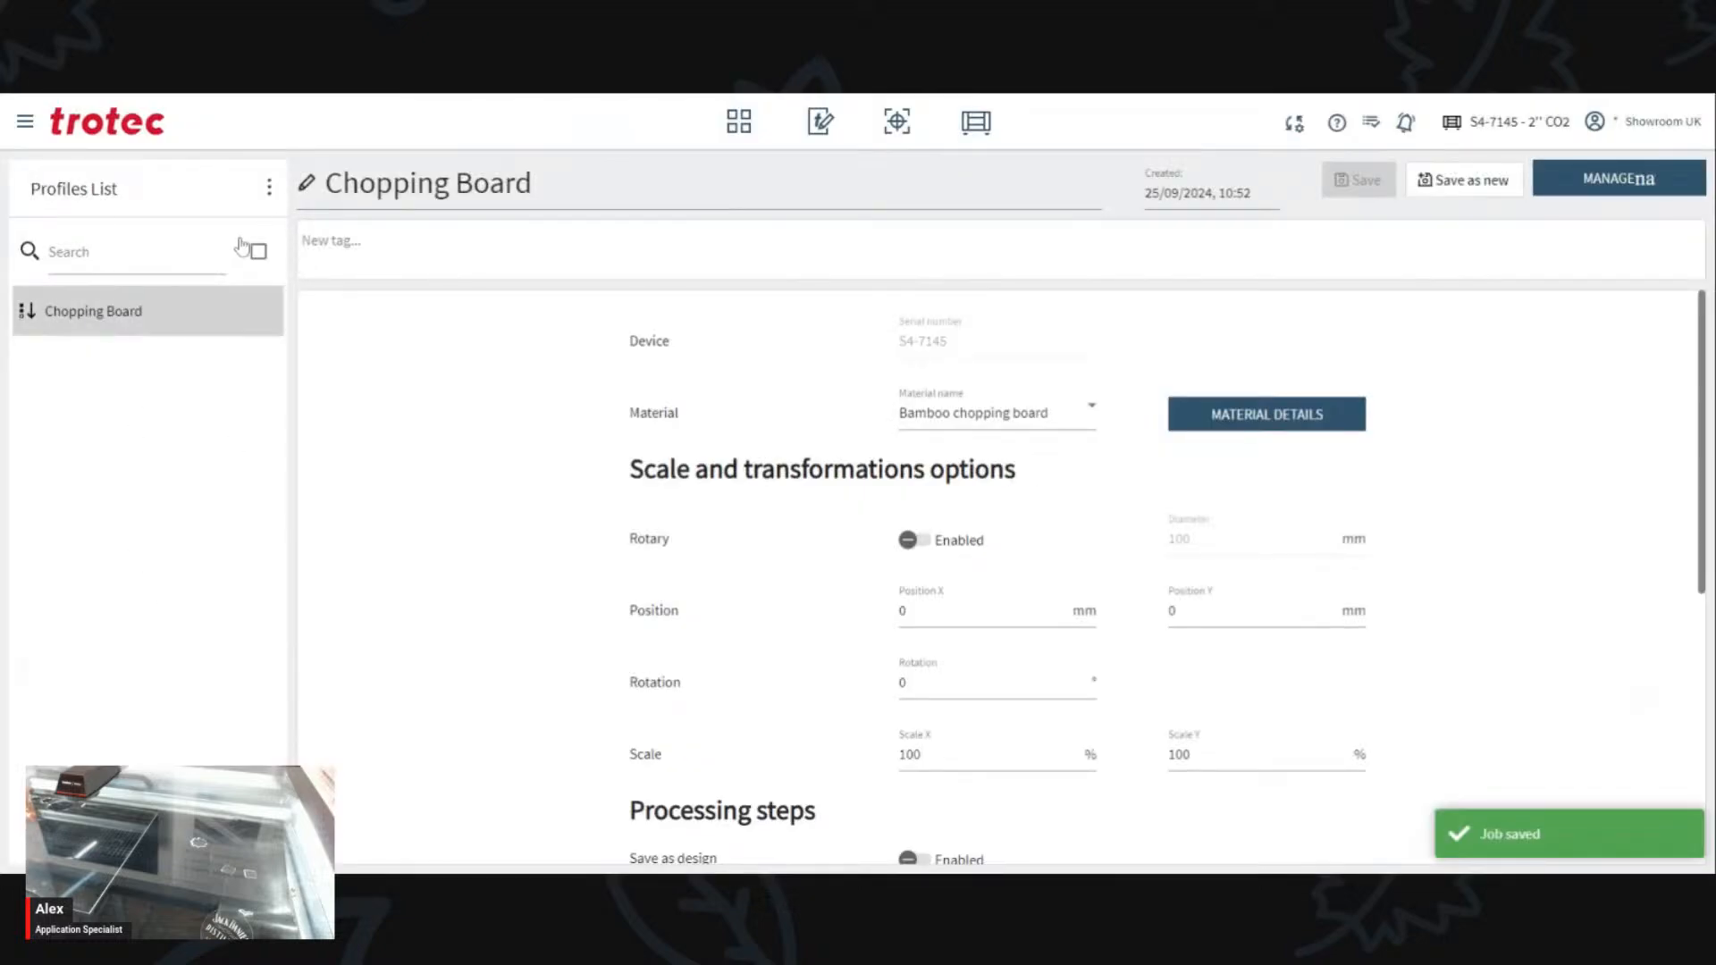
Step: Add a new profile named 'Chopping Board 2'
left_click(165, 320)
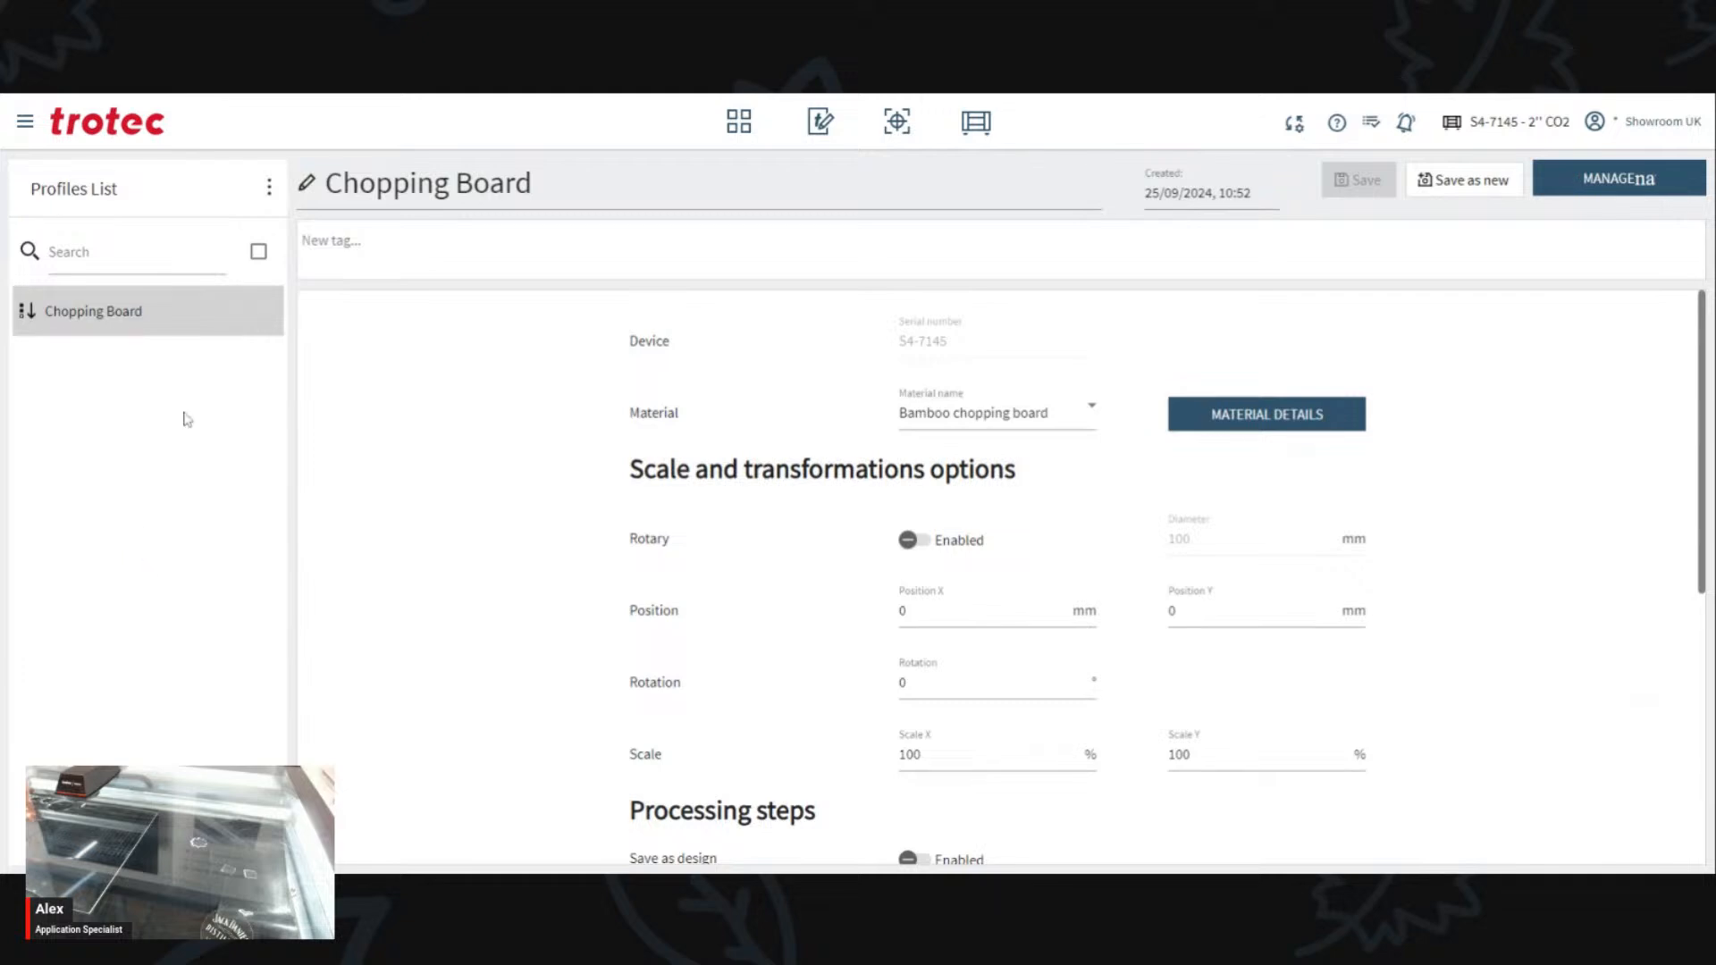
left_click(269, 186)
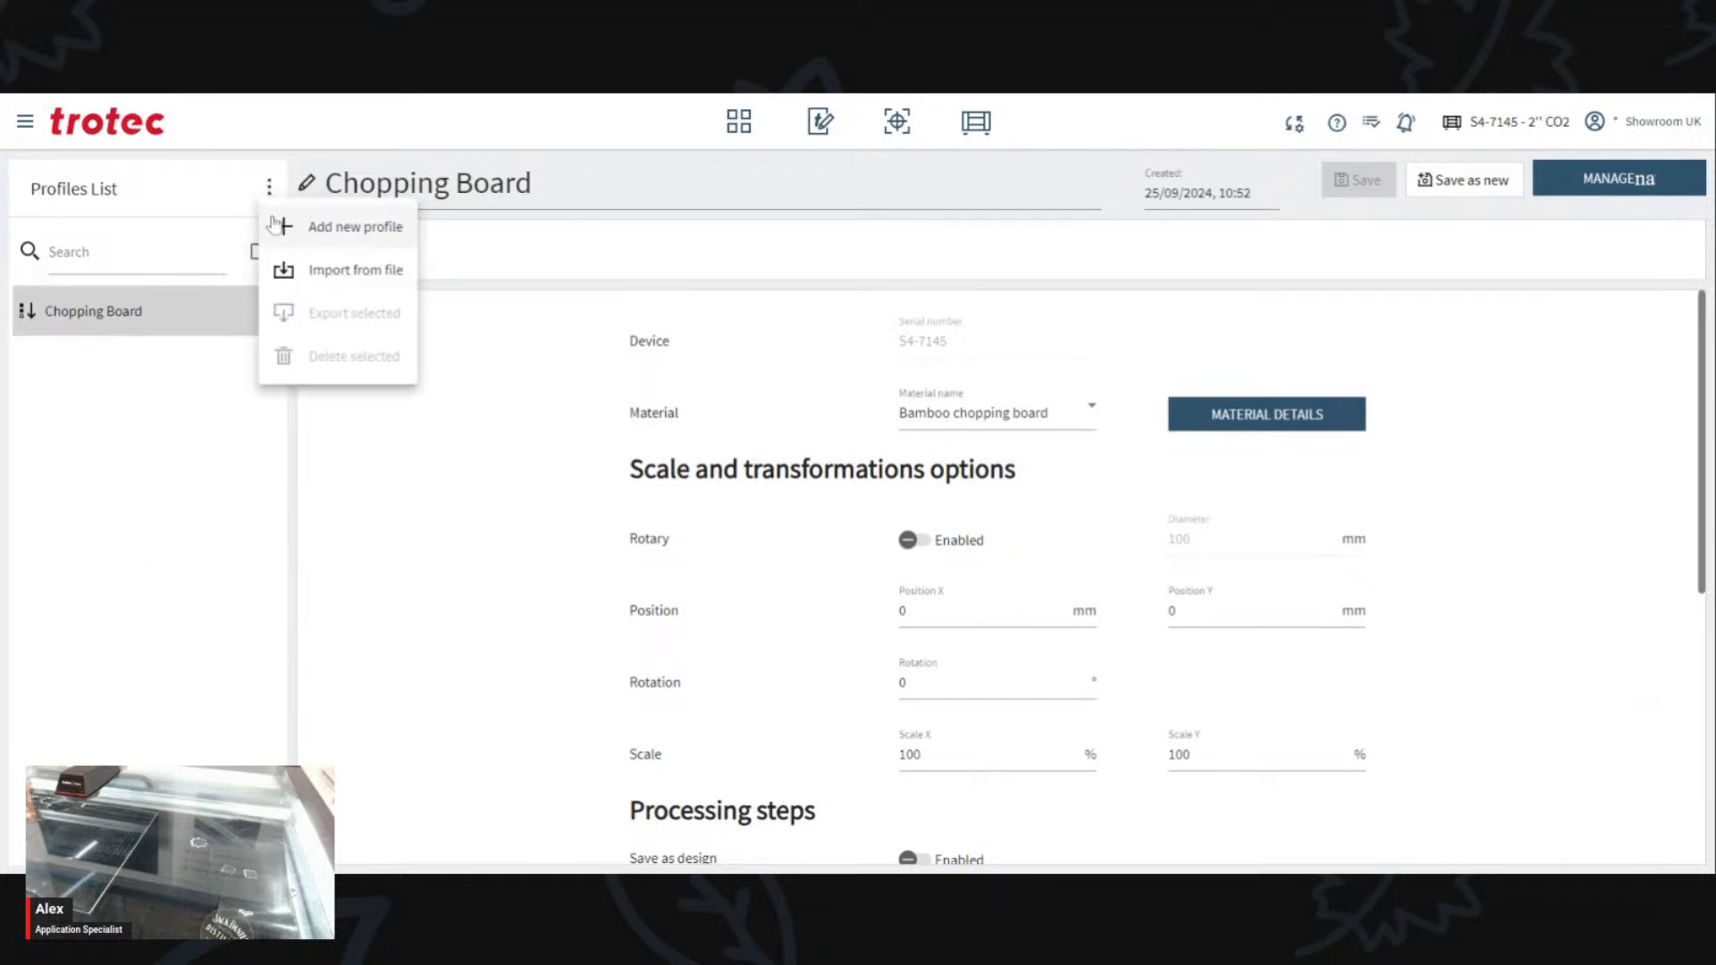
left_click(340, 234)
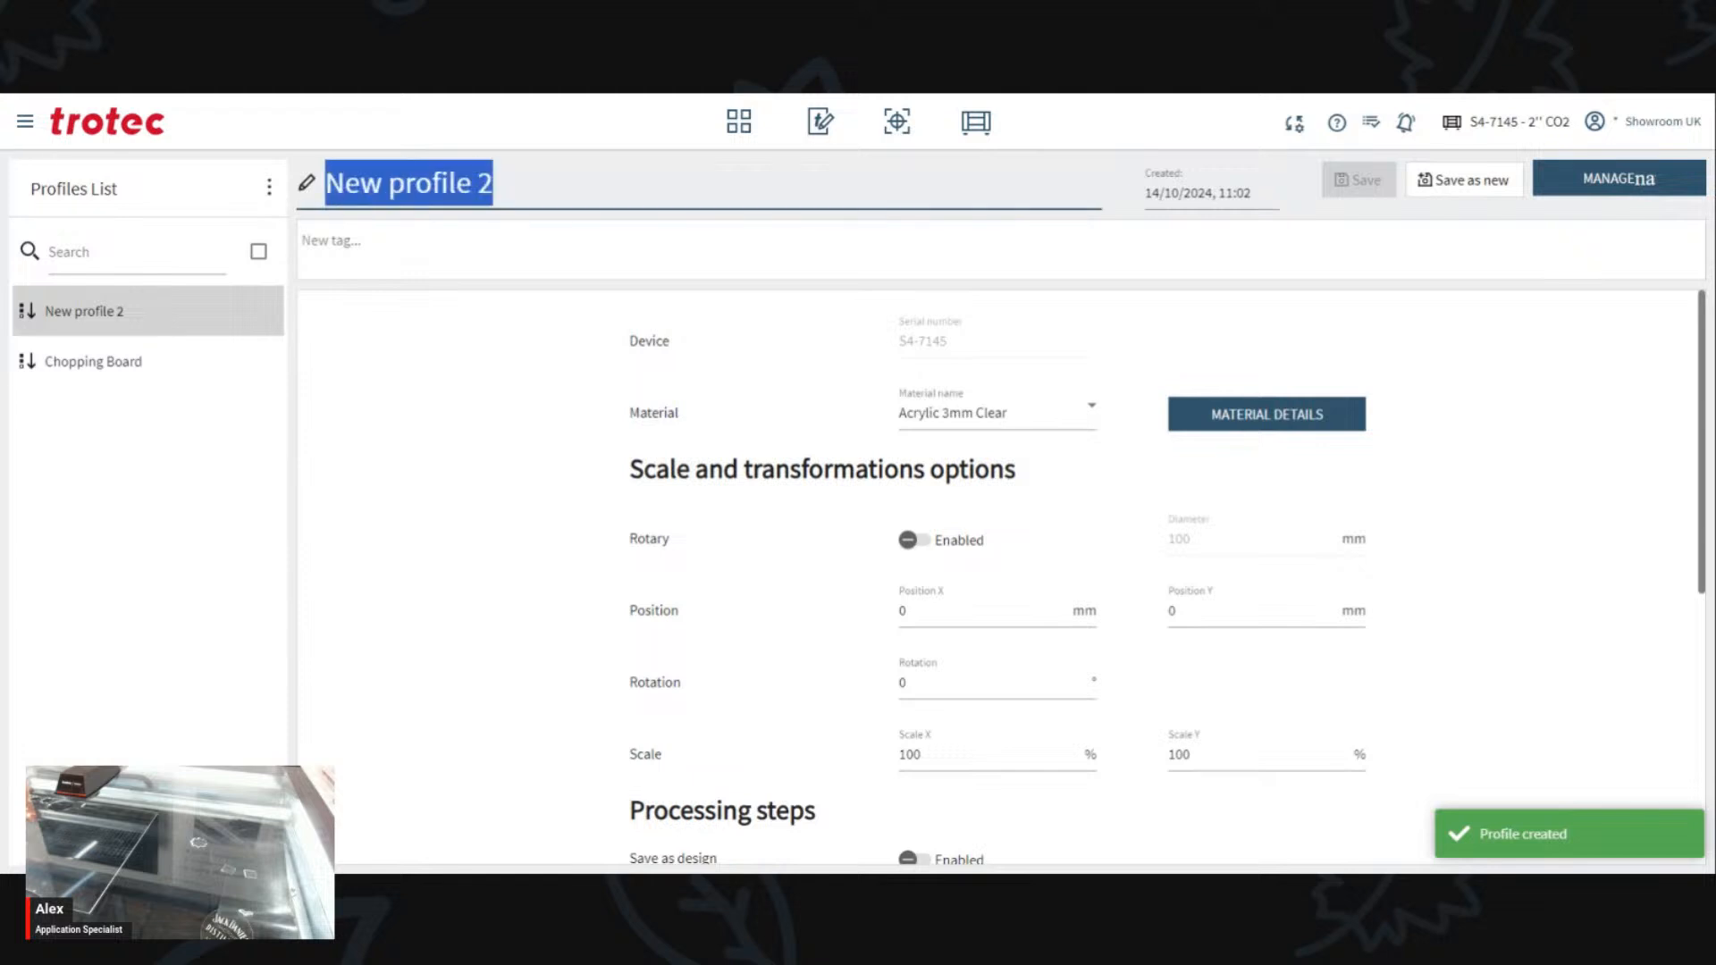
type("Choppi")
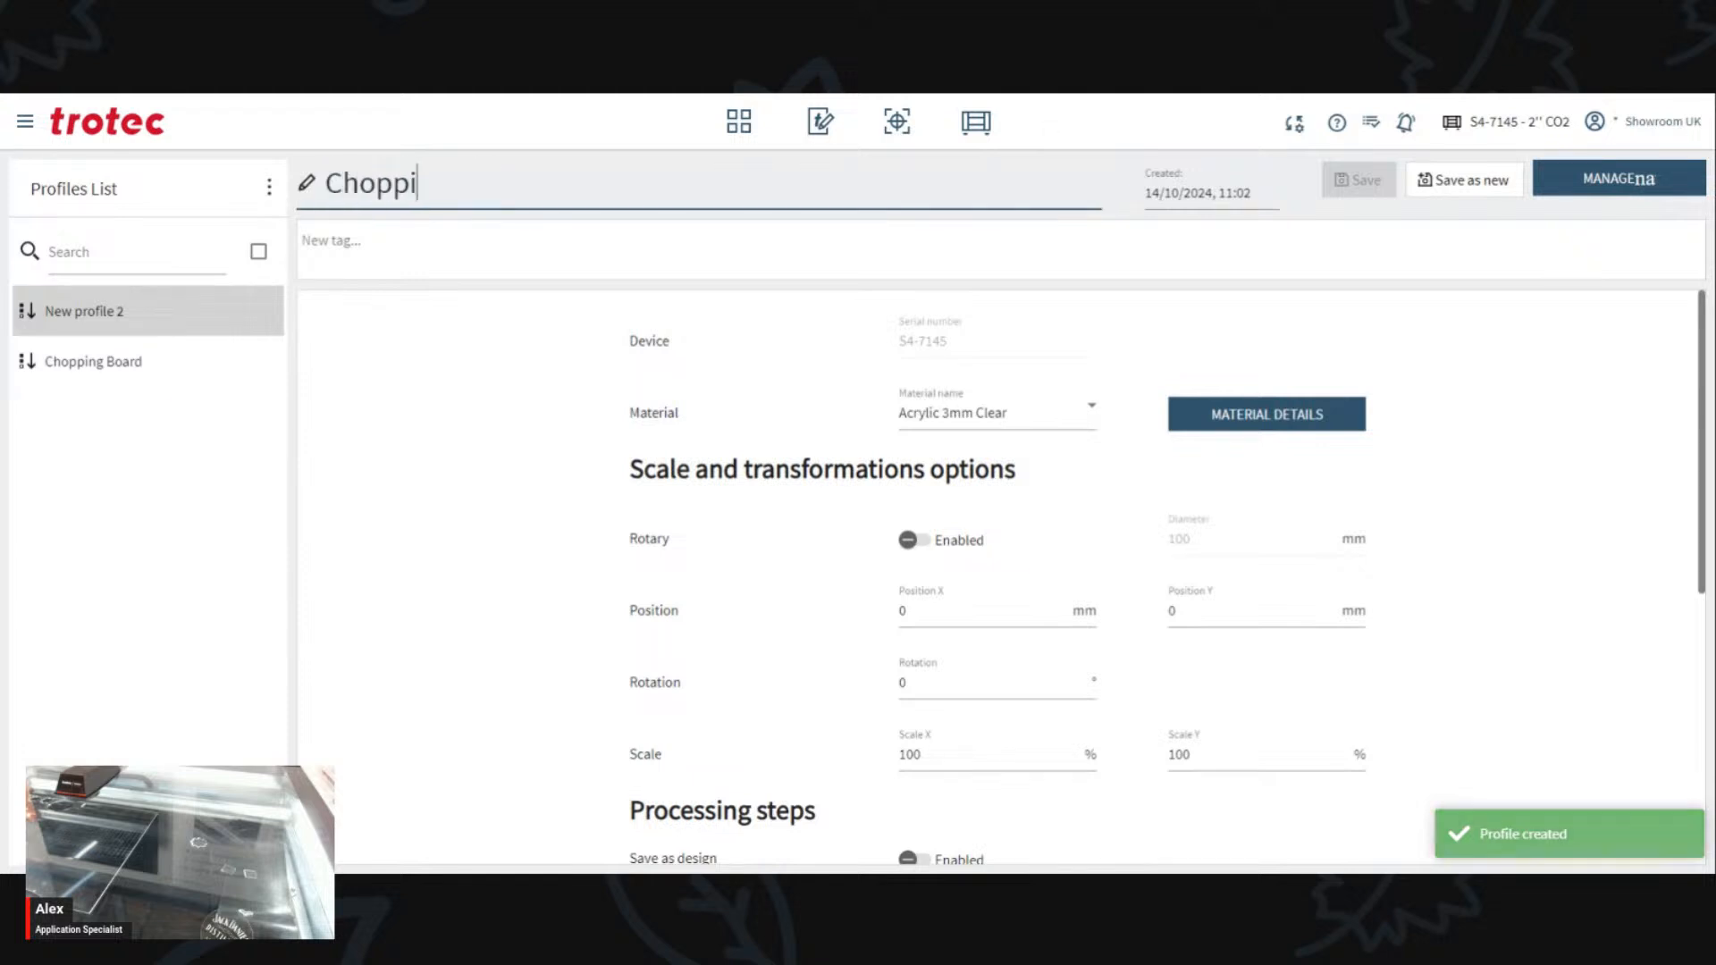
type("ng Board 2")
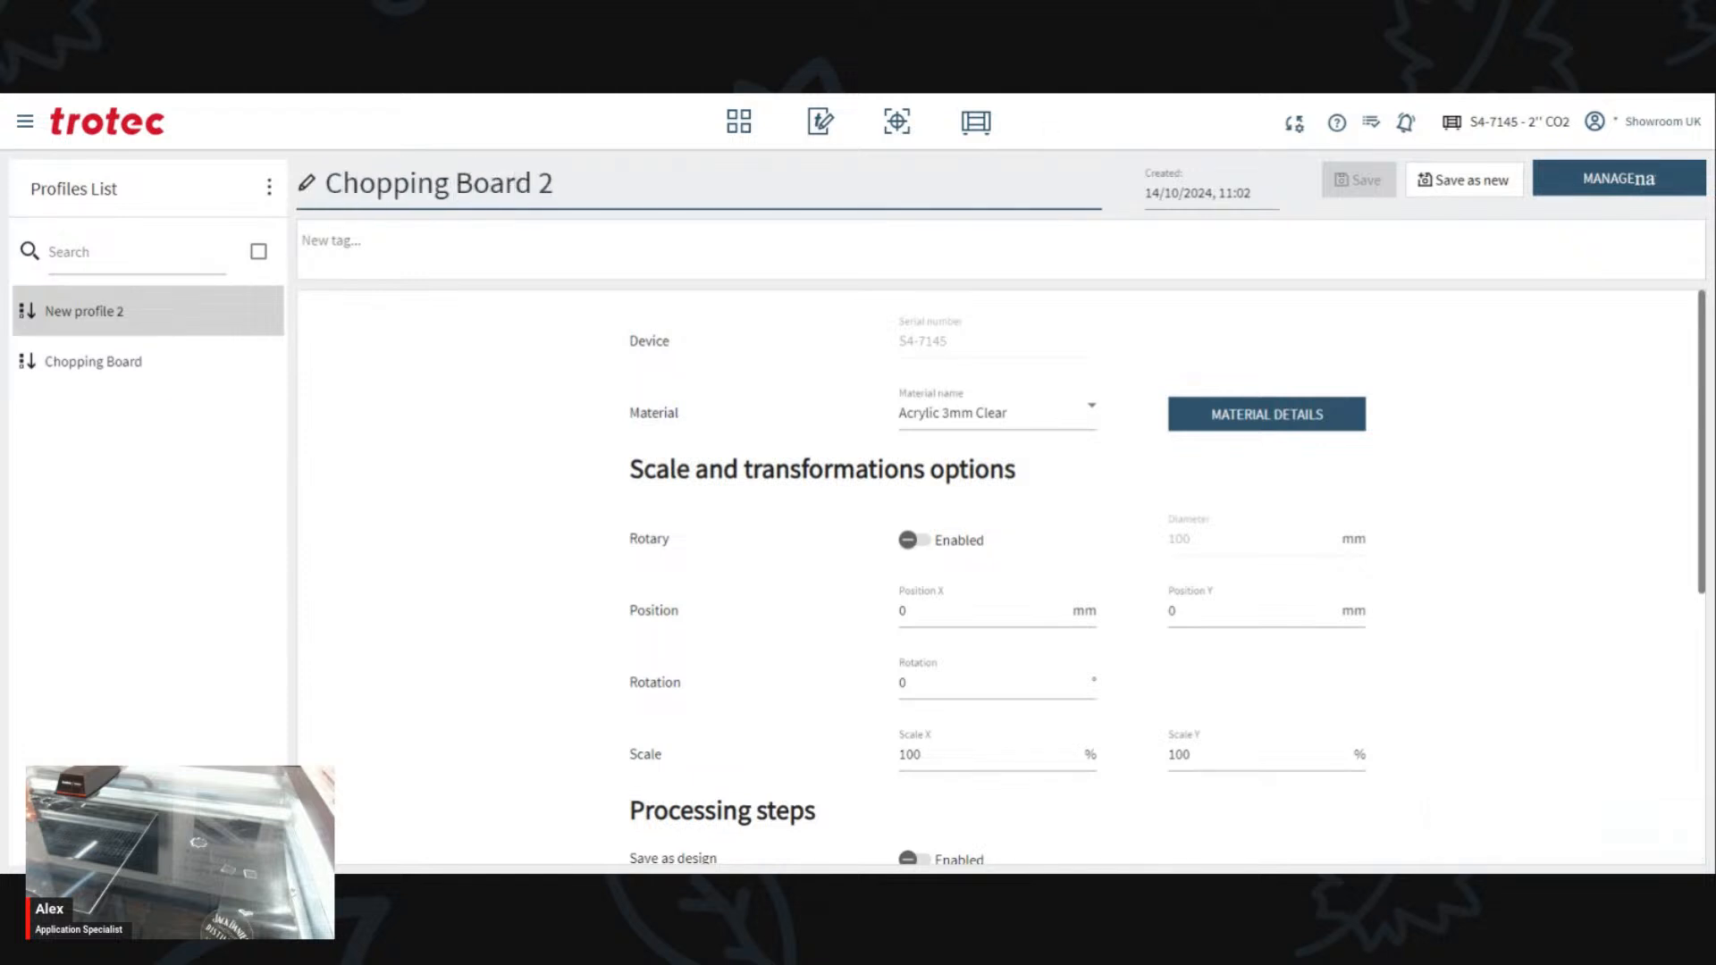
key("Return")
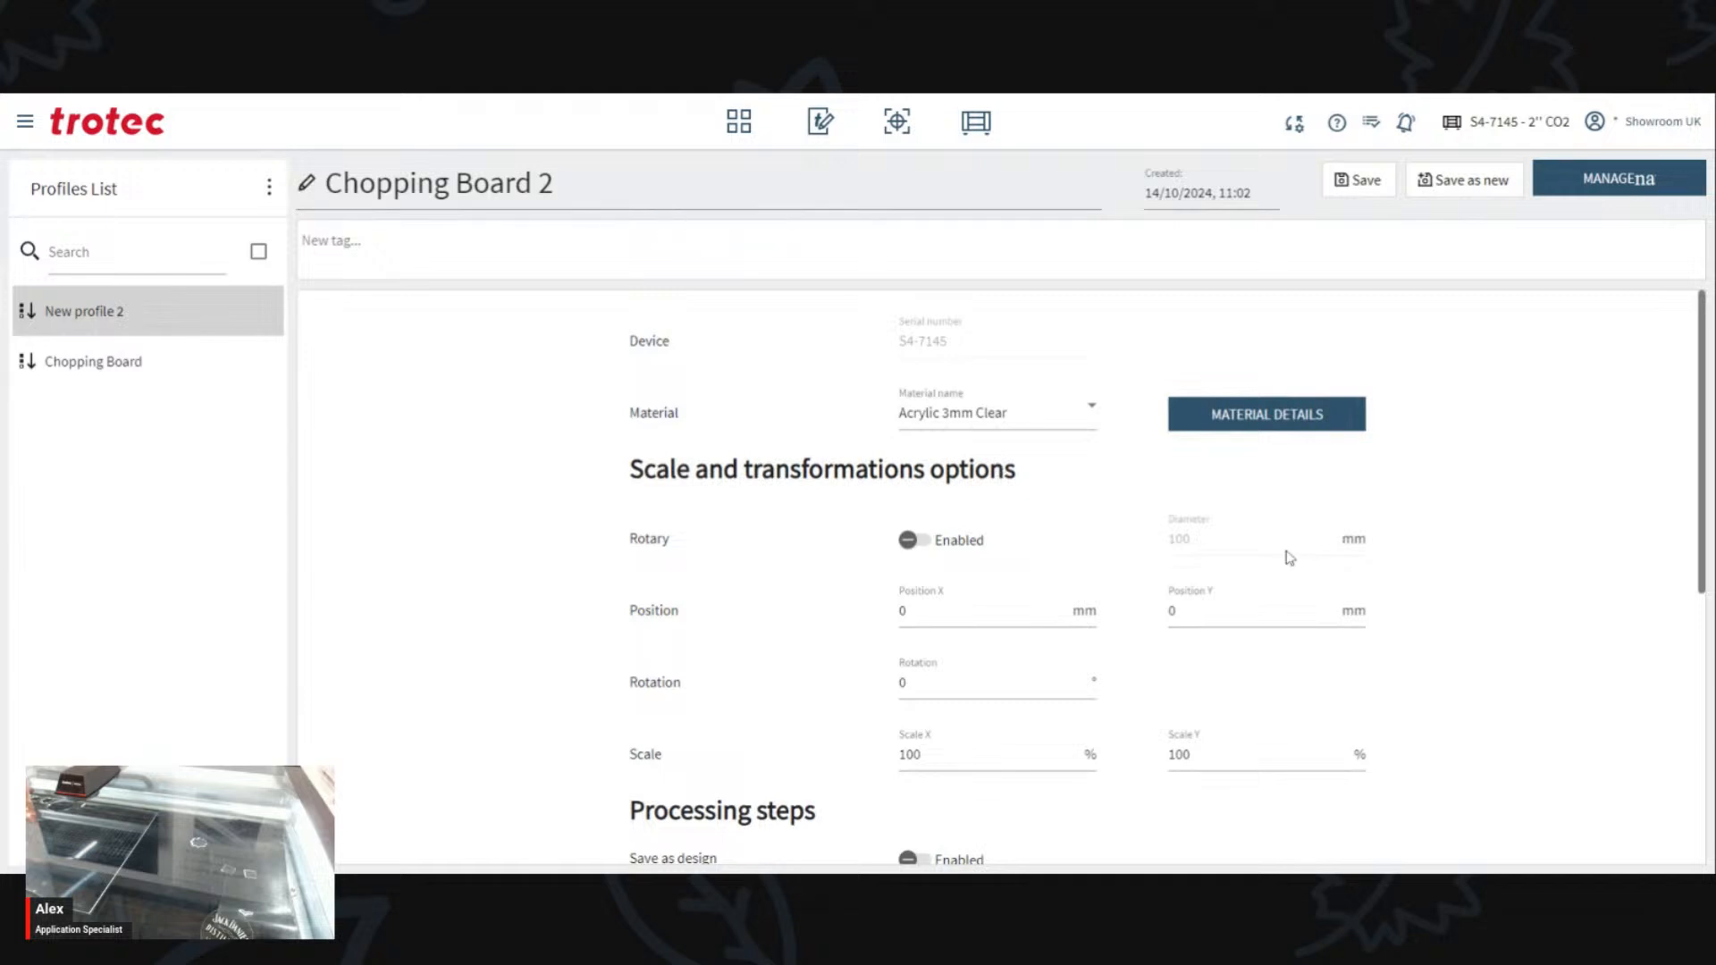
Step: Choose Bamboo chopping board as the Chopping Board 2 material and save the profile
left_click(1059, 422)
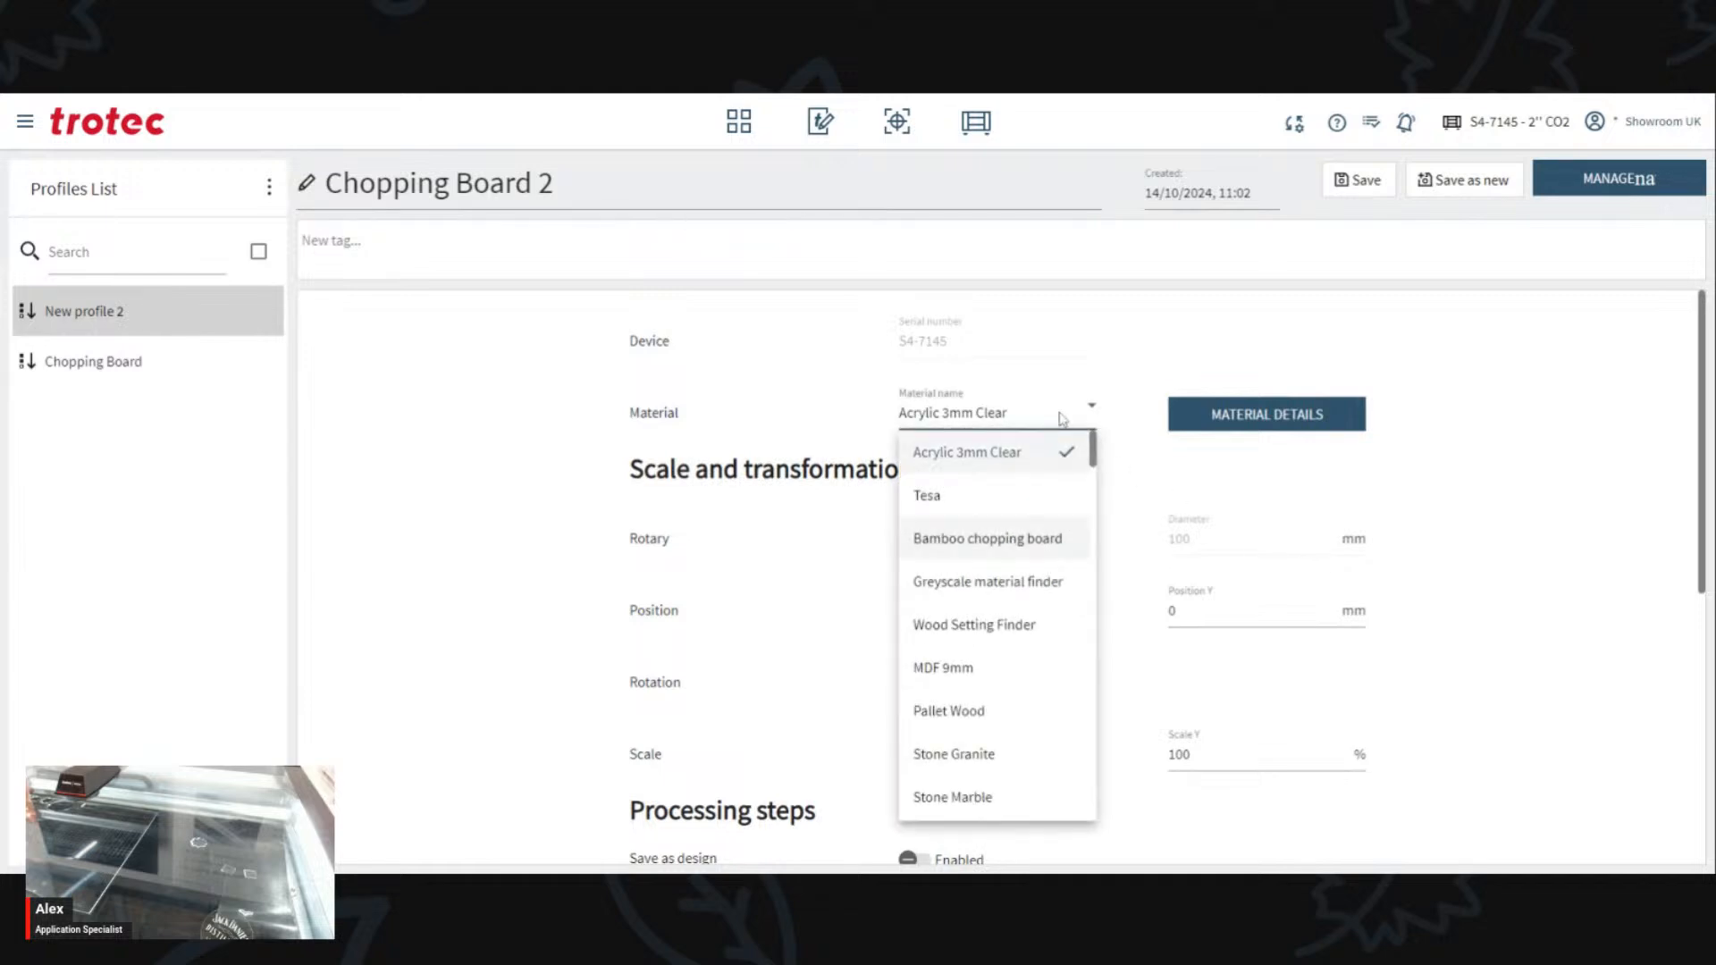
scroll(997, 626, "down", 10)
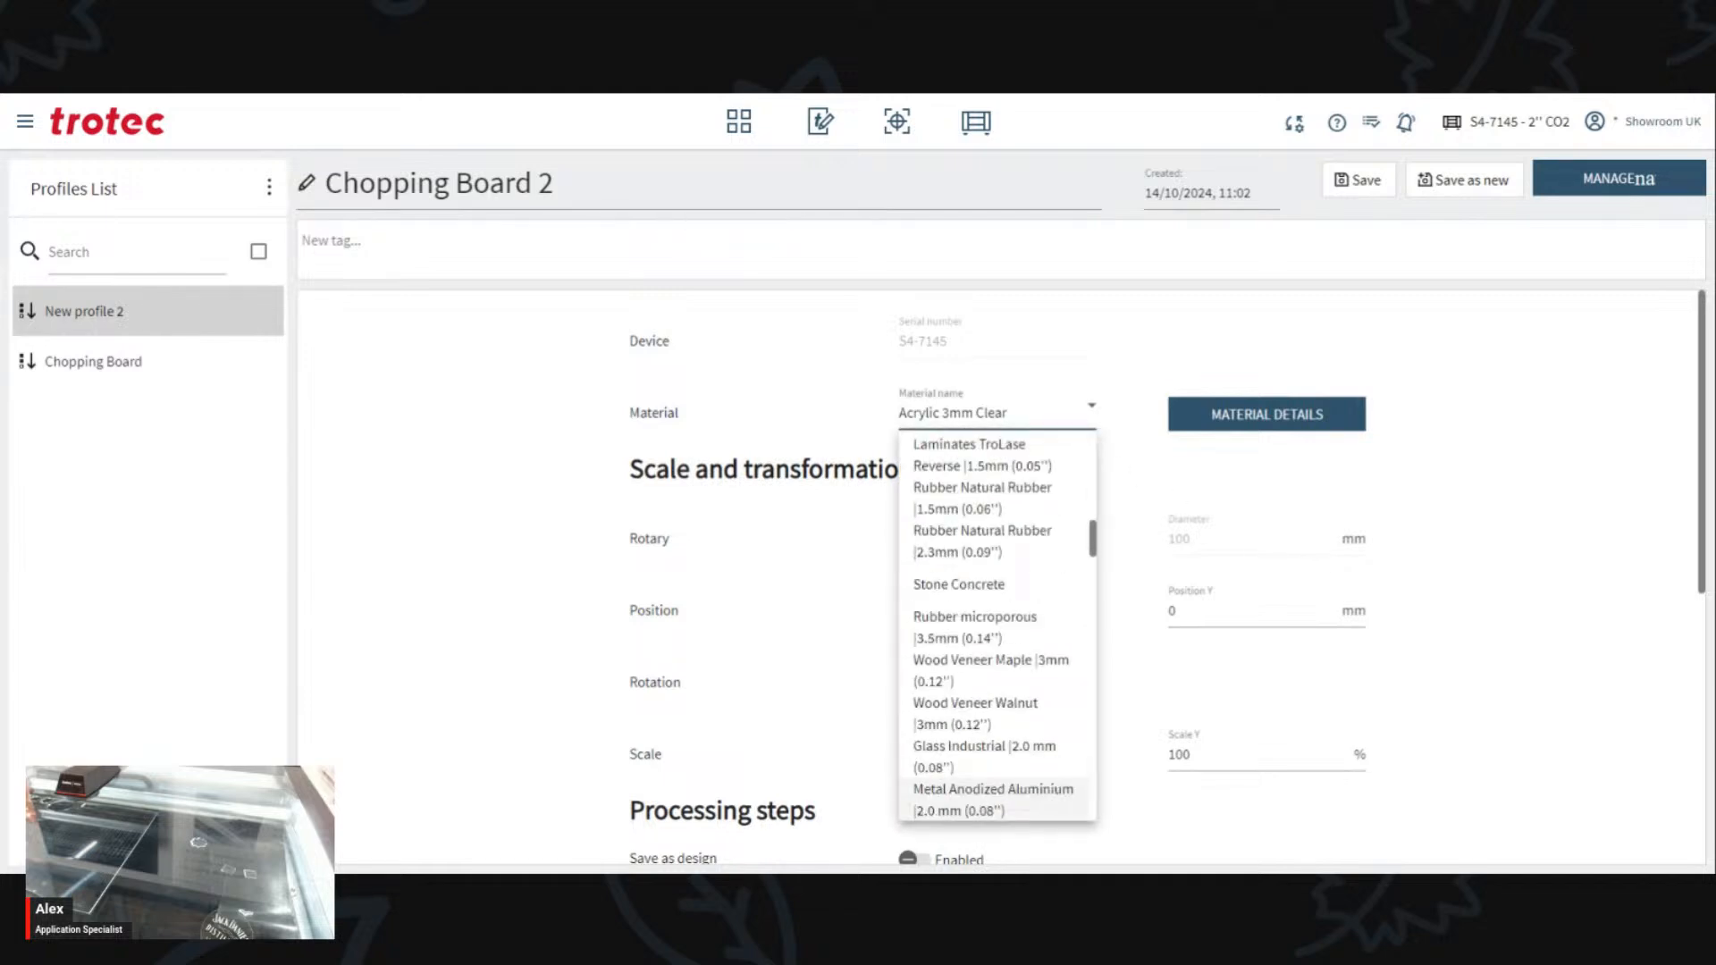
left_click(1022, 426)
left_click(1020, 420)
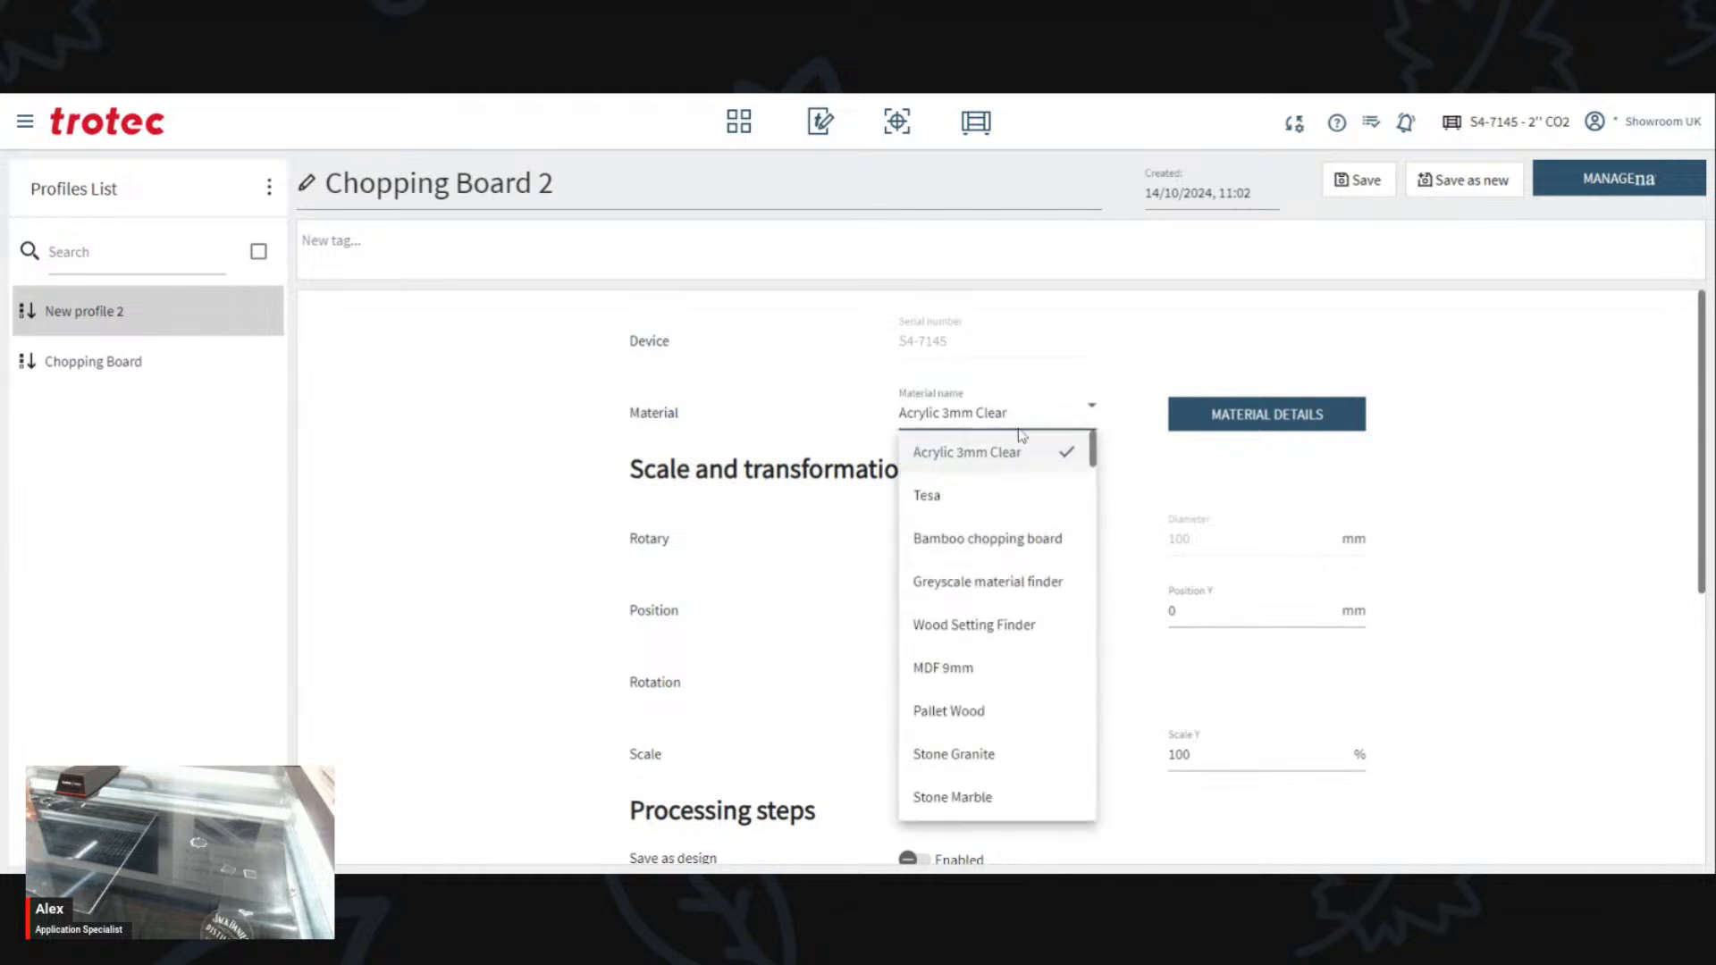
left_click(997, 539)
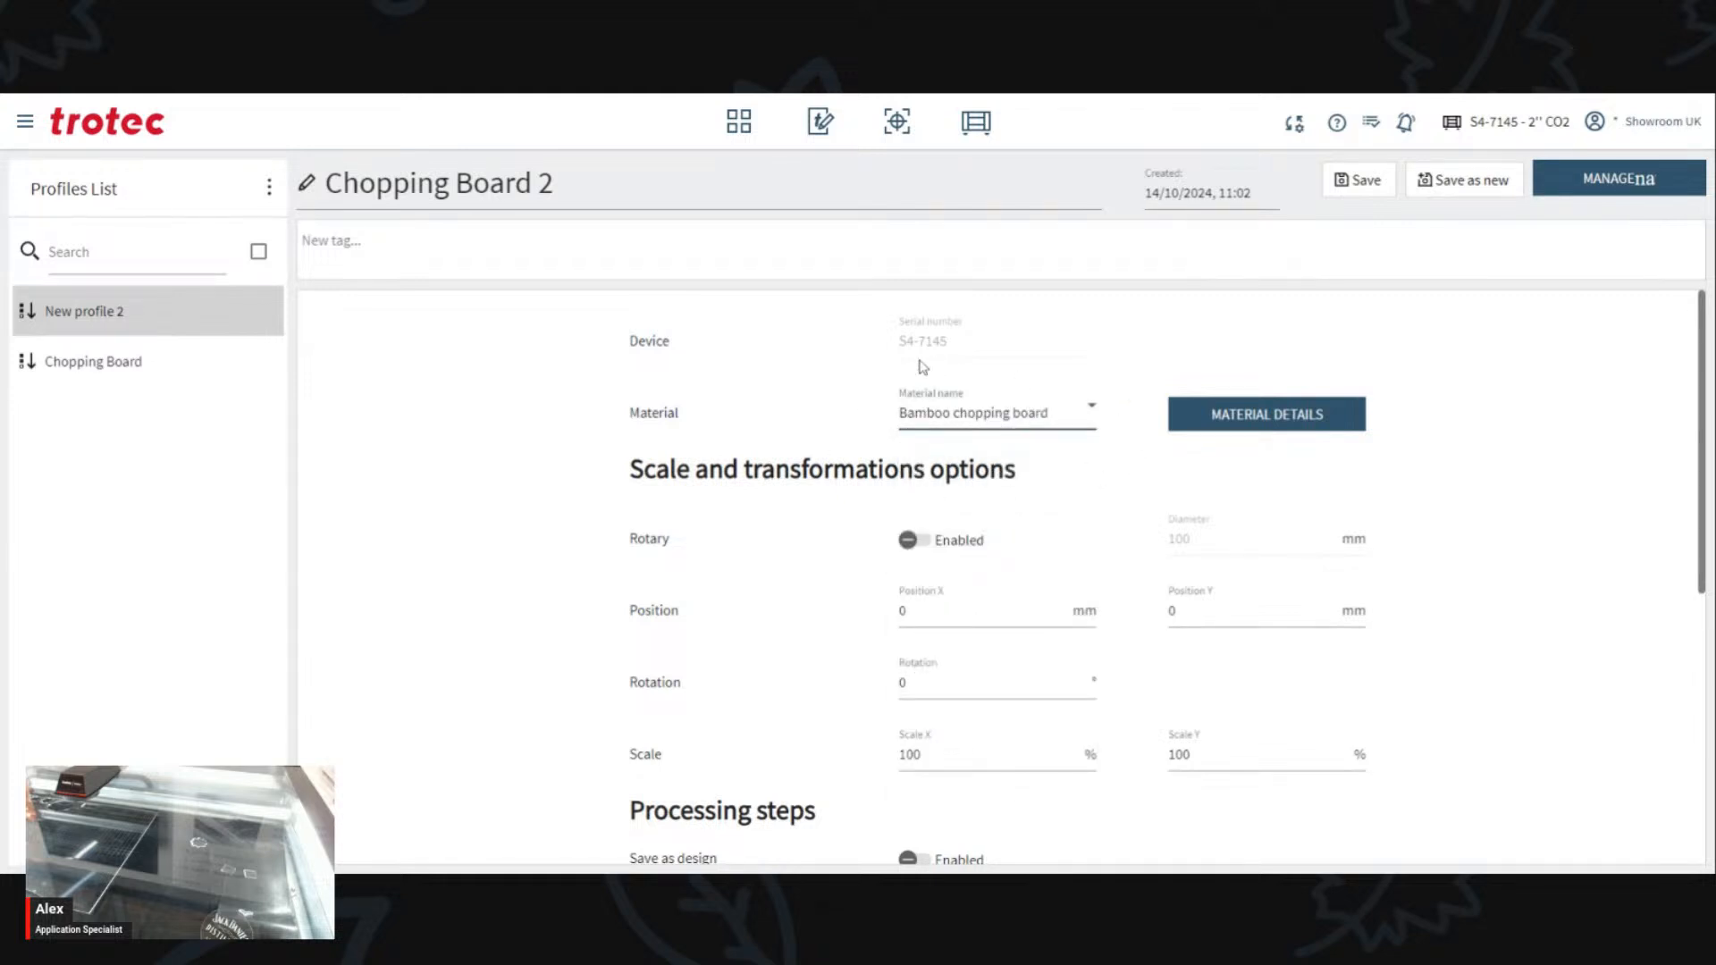
scroll(893, 397, "down", 1)
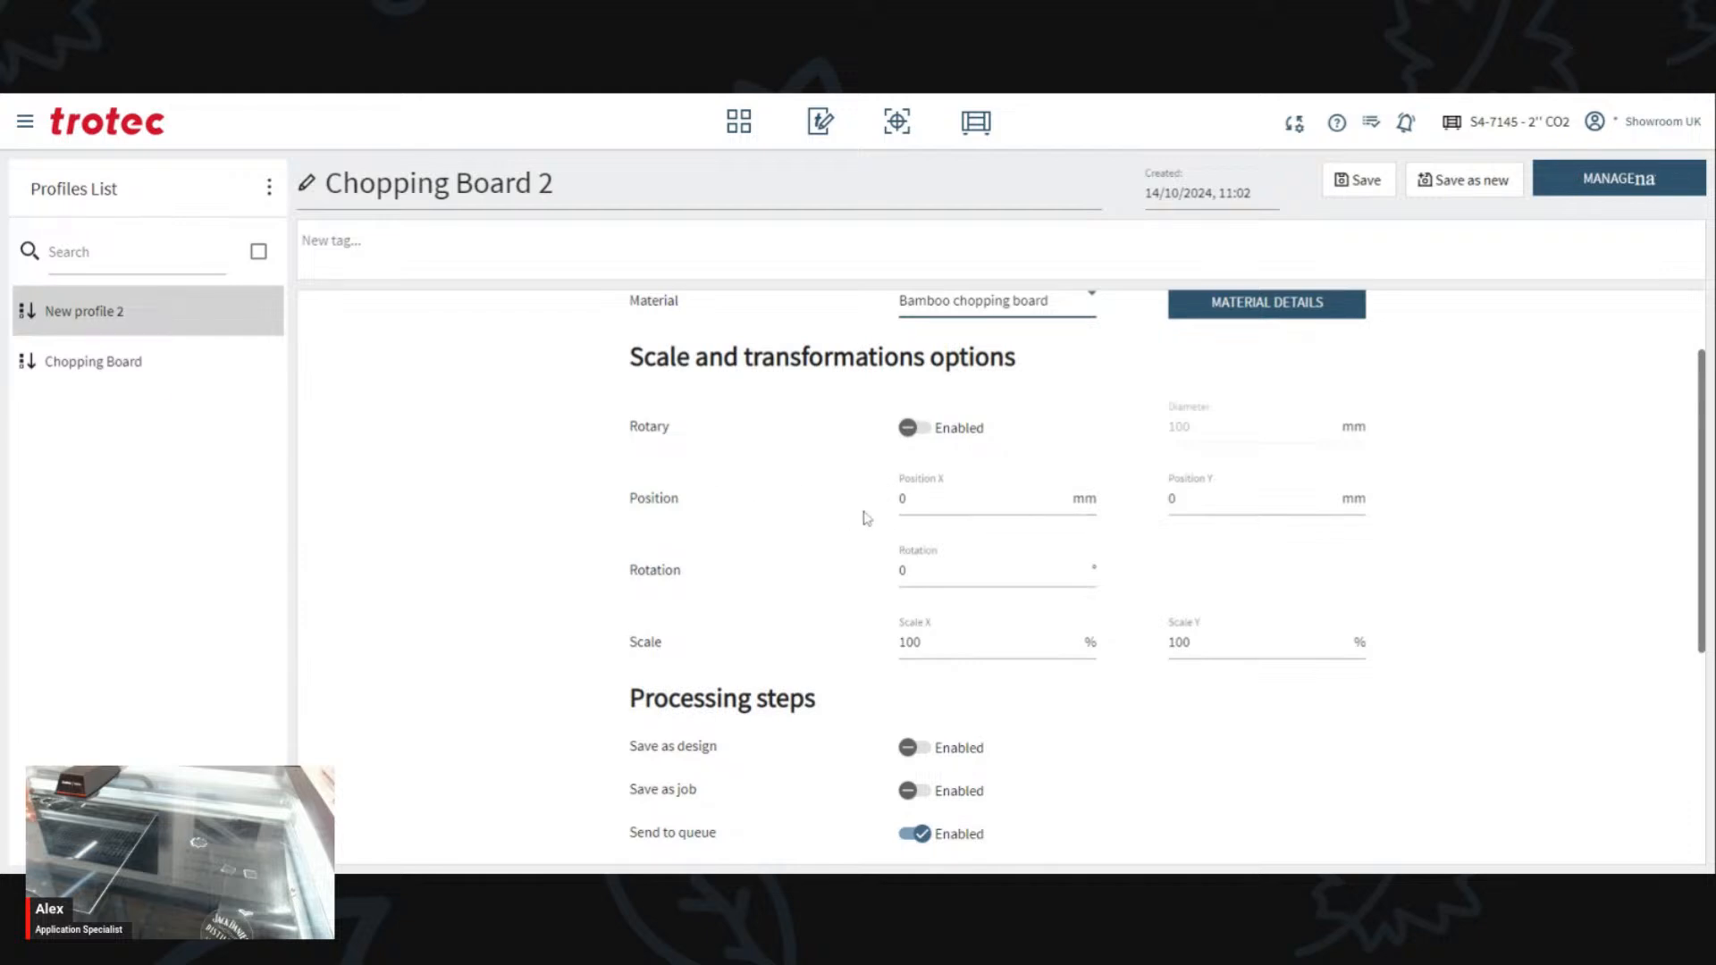
left_click(1357, 179)
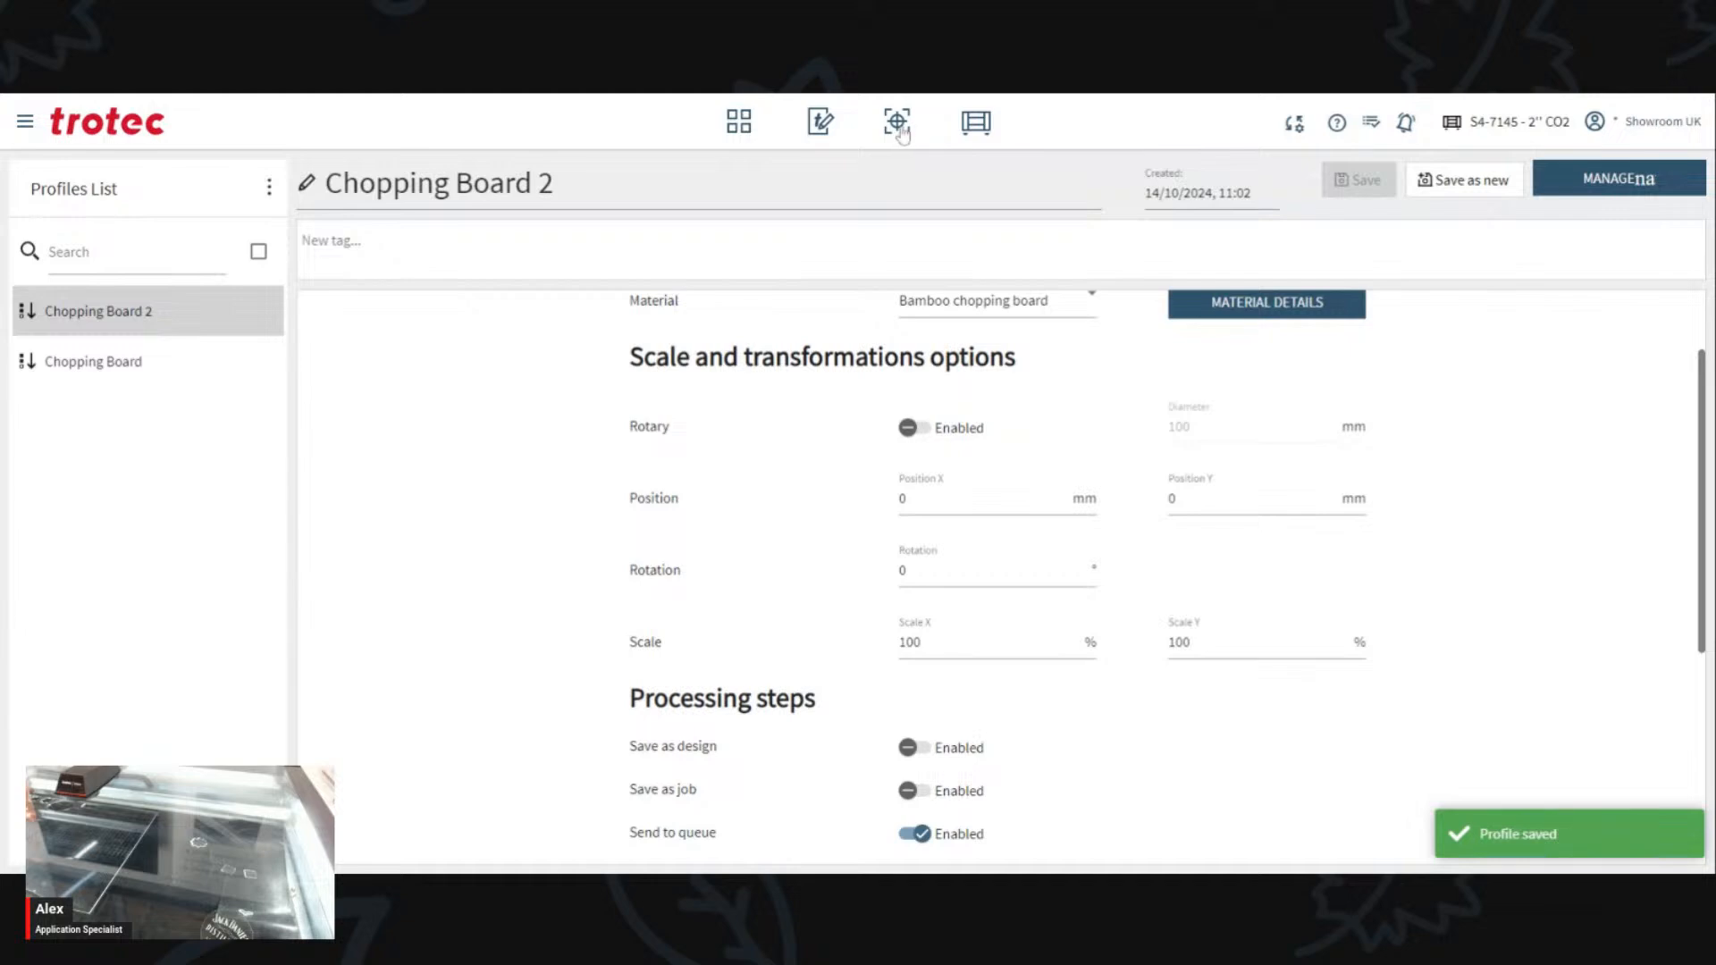
left_click(896, 121)
Step: Enter Position X 60 and Y 45 in the Chopping Board 2 profile and save it
left_click(702, 380)
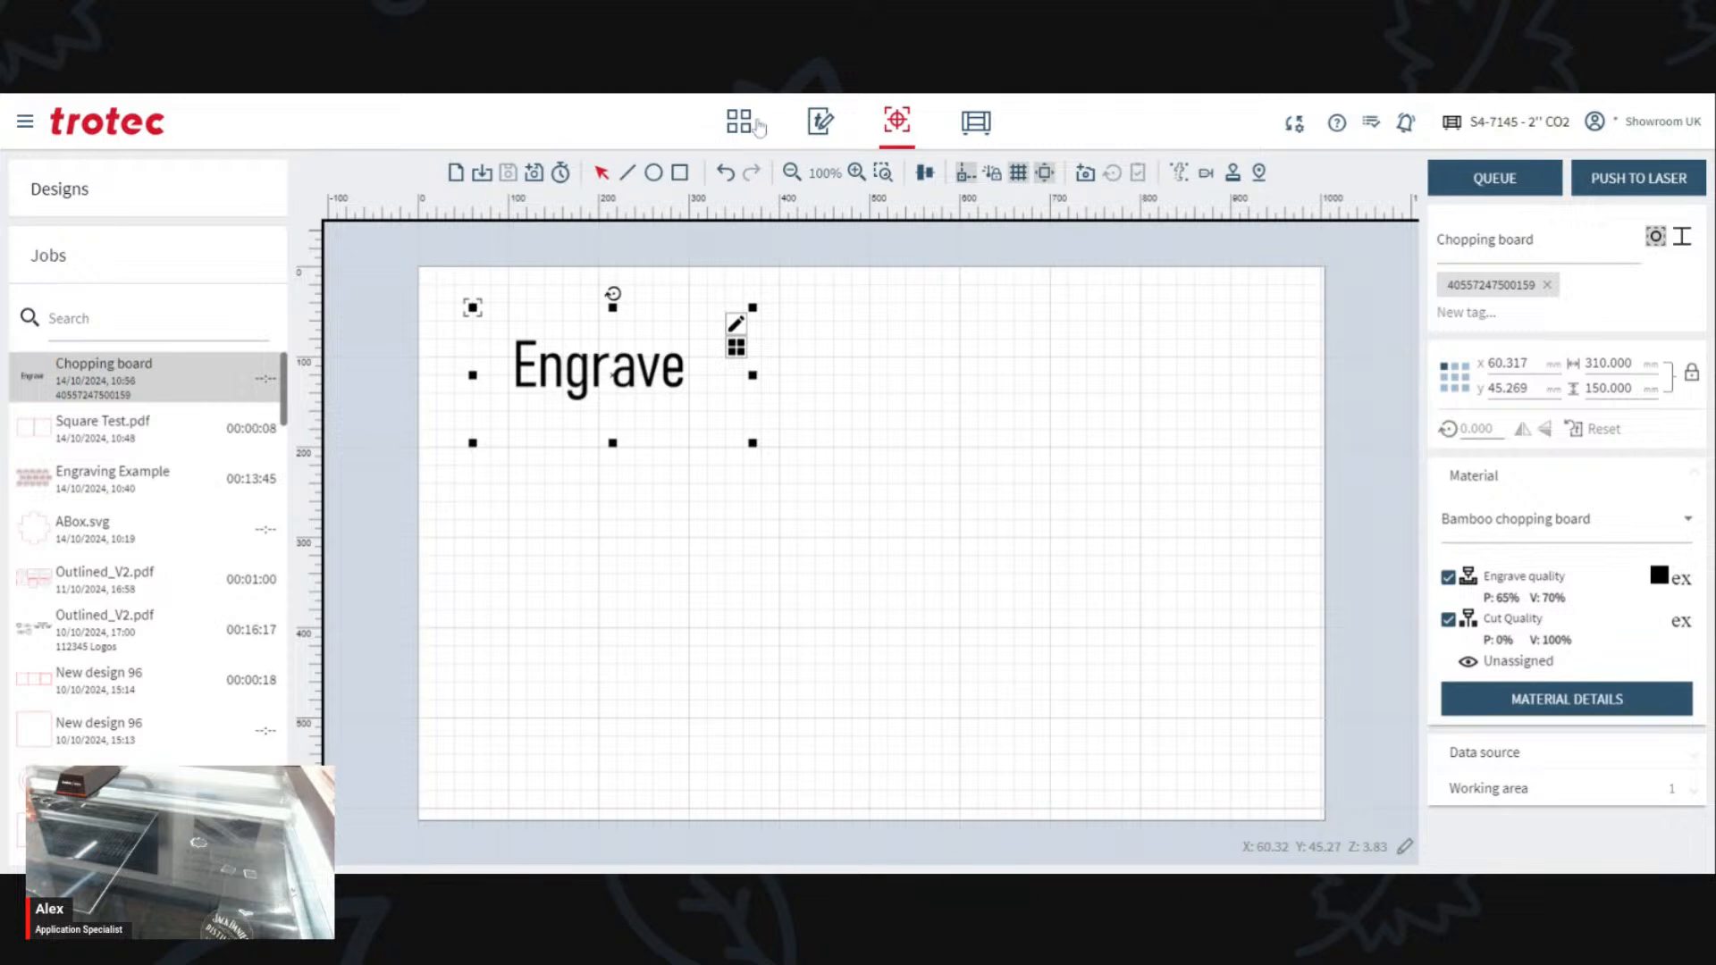
left_click(34, 130)
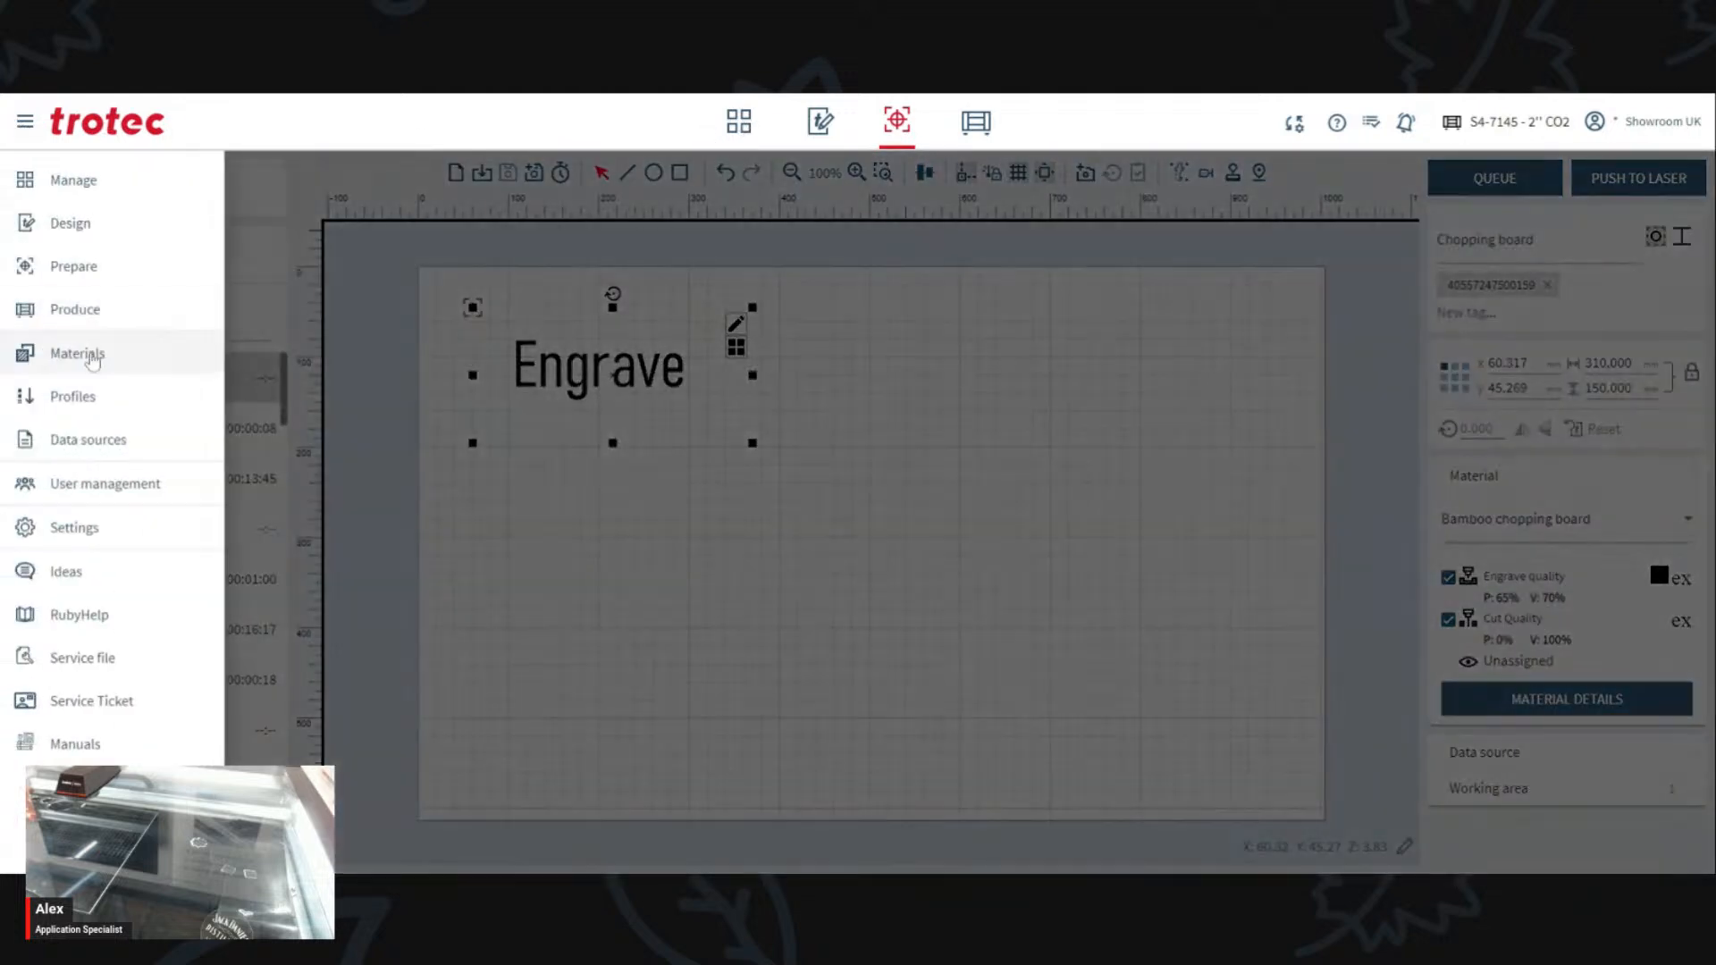
left_click(135, 407)
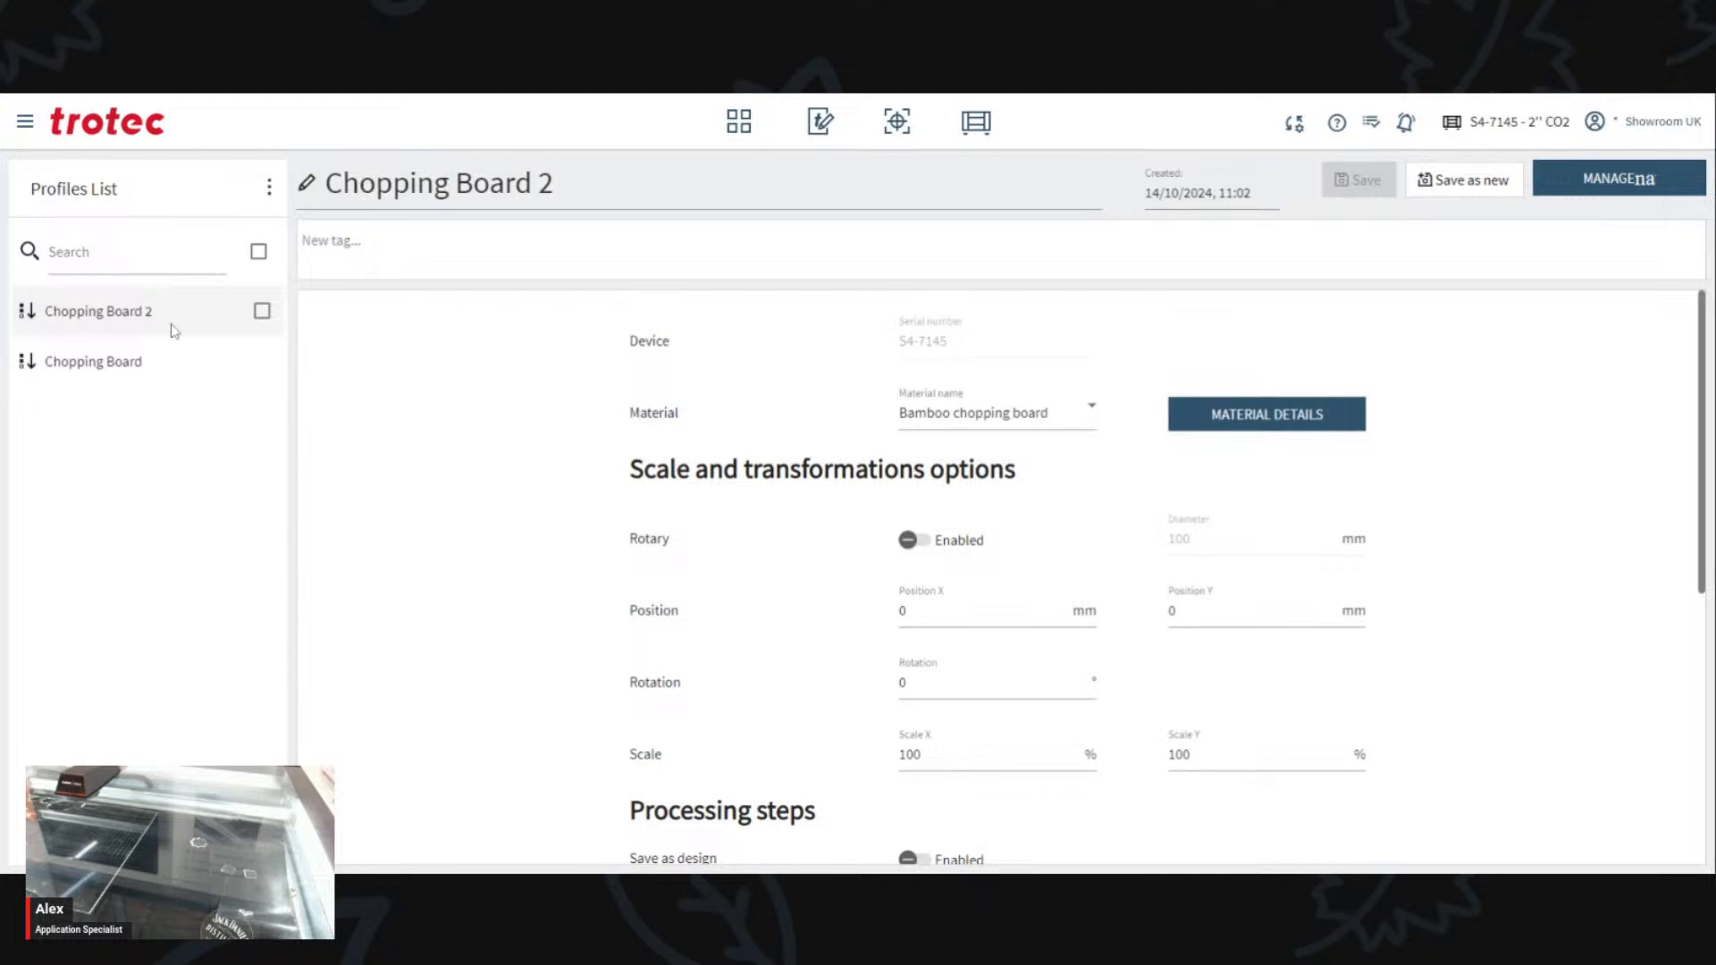
left_click(903, 611)
type("6")
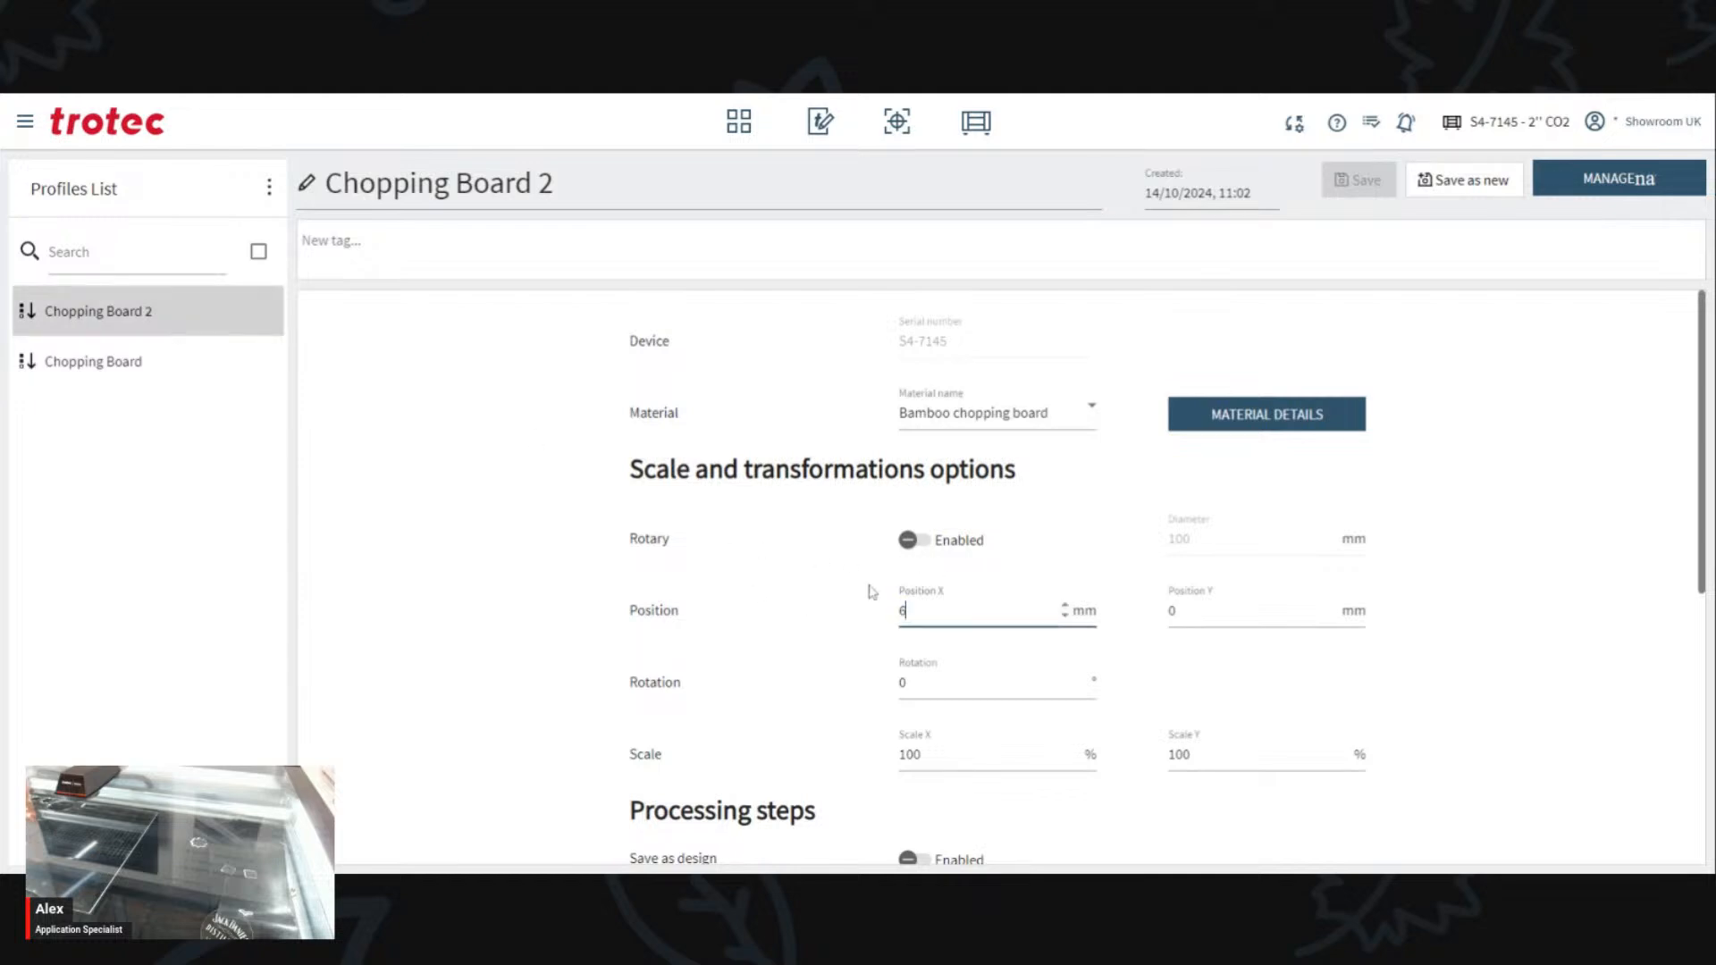
type("0")
key("Tab")
type("45")
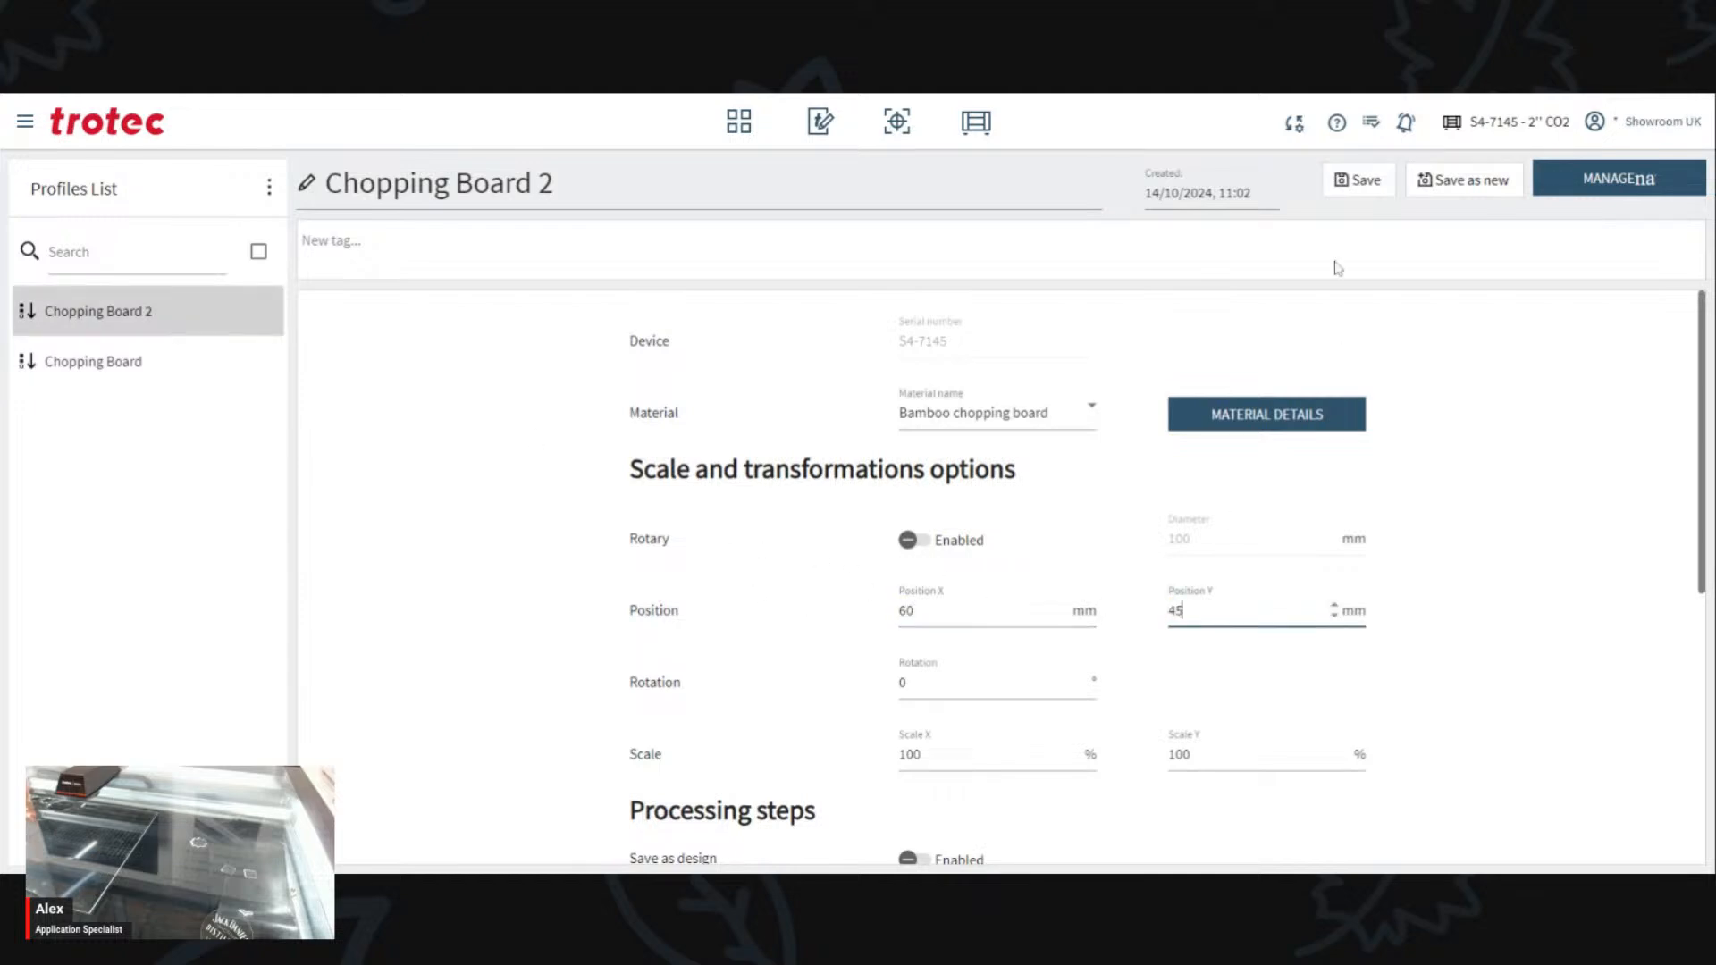
left_click(1340, 183)
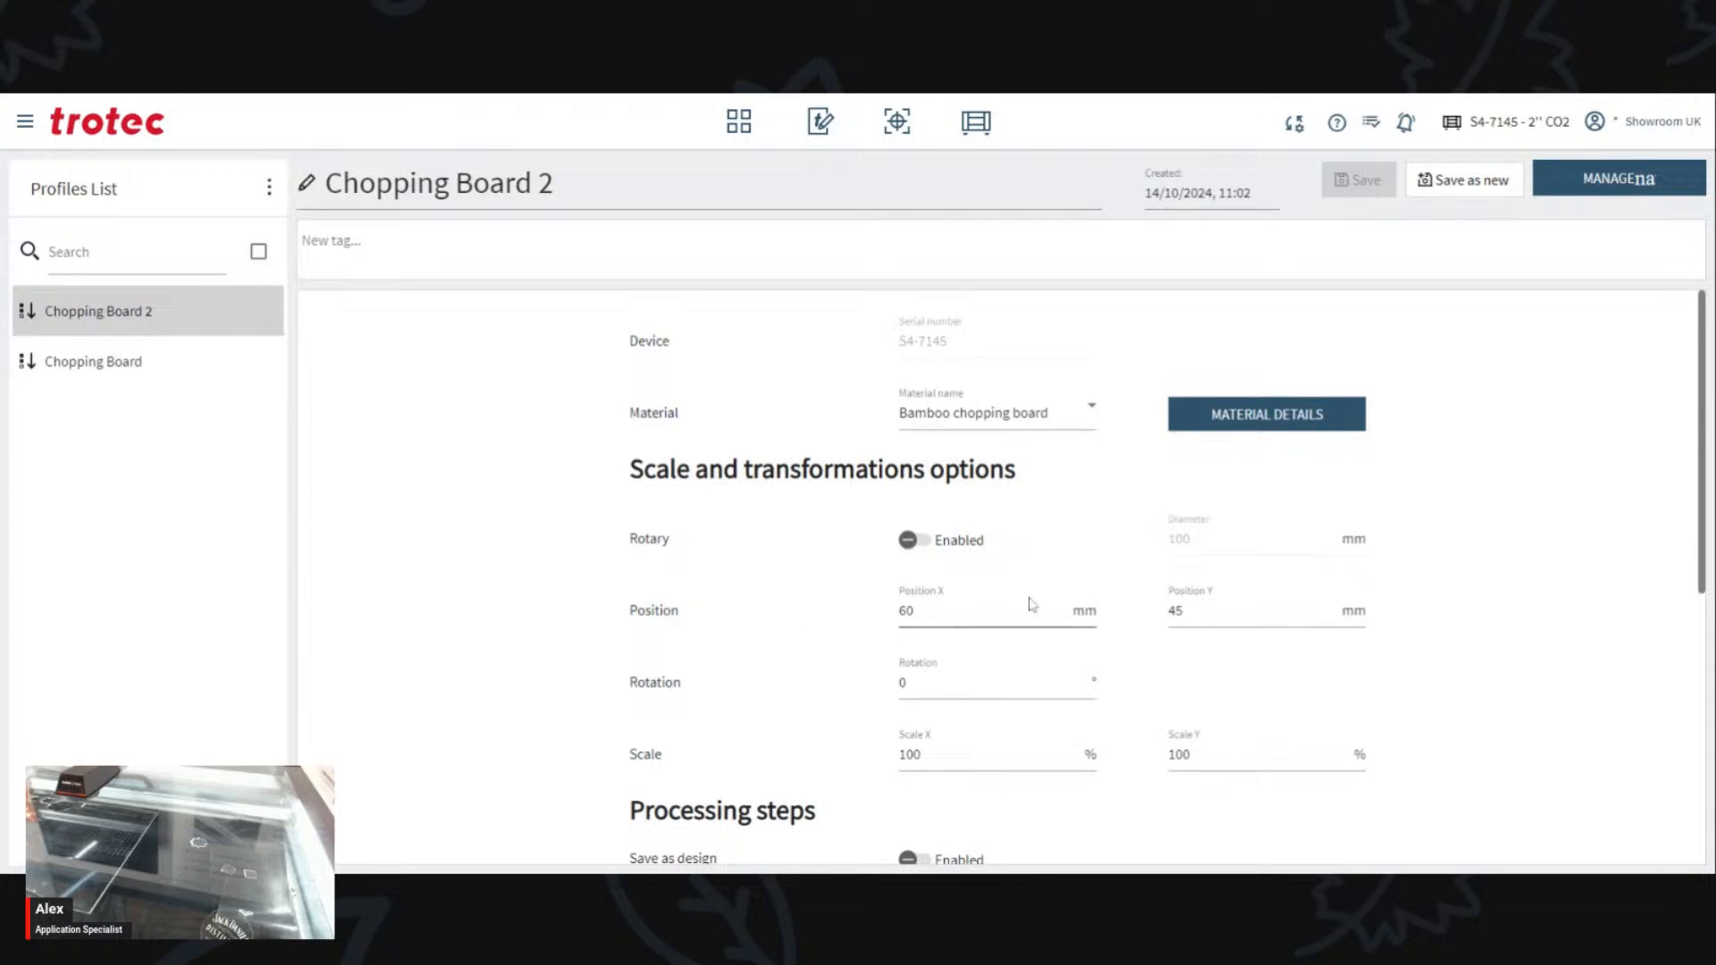
scroll(1162, 594, "down", 3)
scroll(1208, 590, "down", 3)
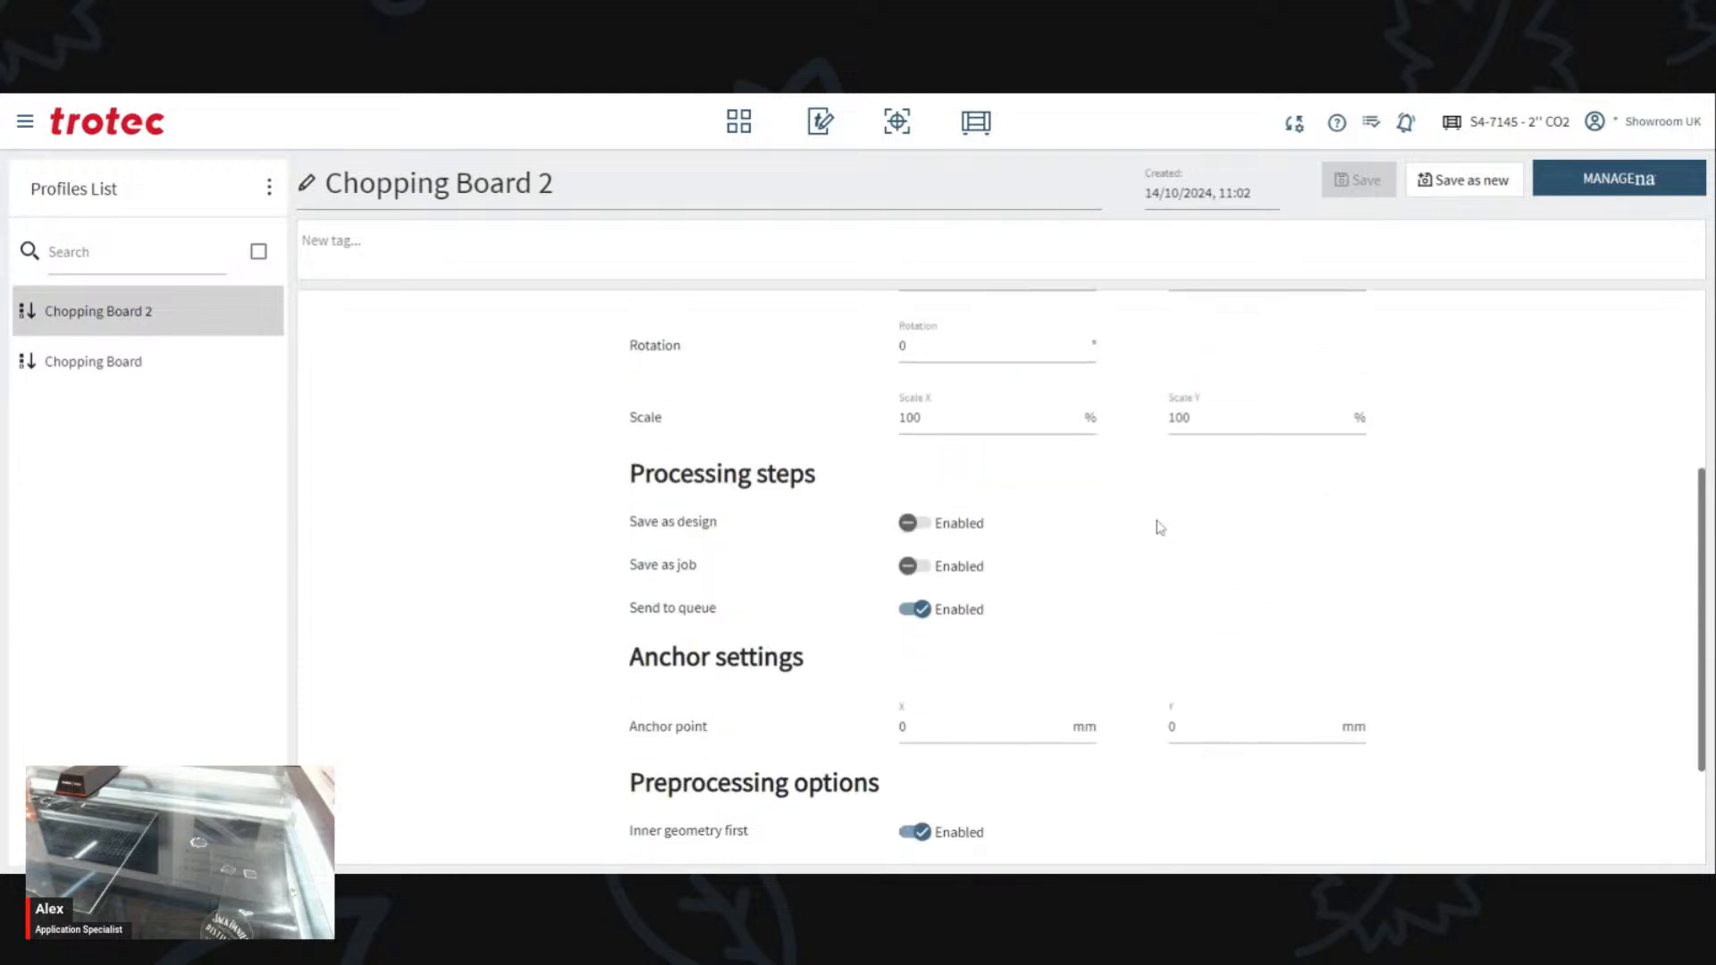
scroll(983, 425, "up", 1)
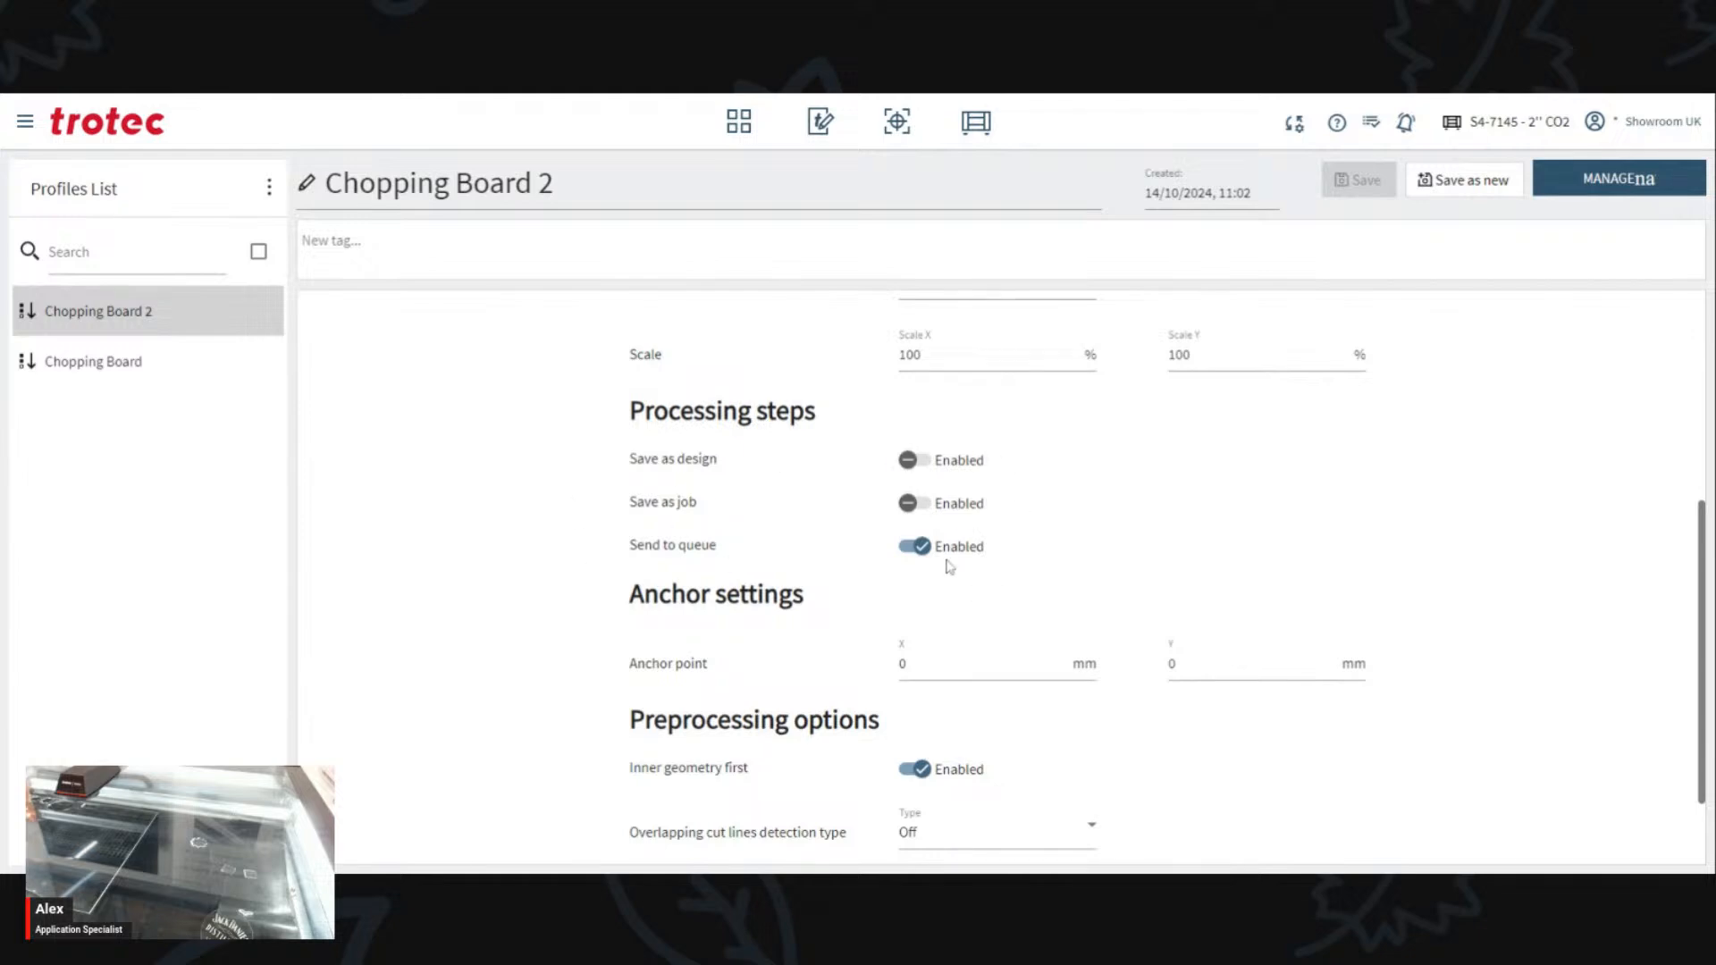
scroll(1149, 367, "down", 1)
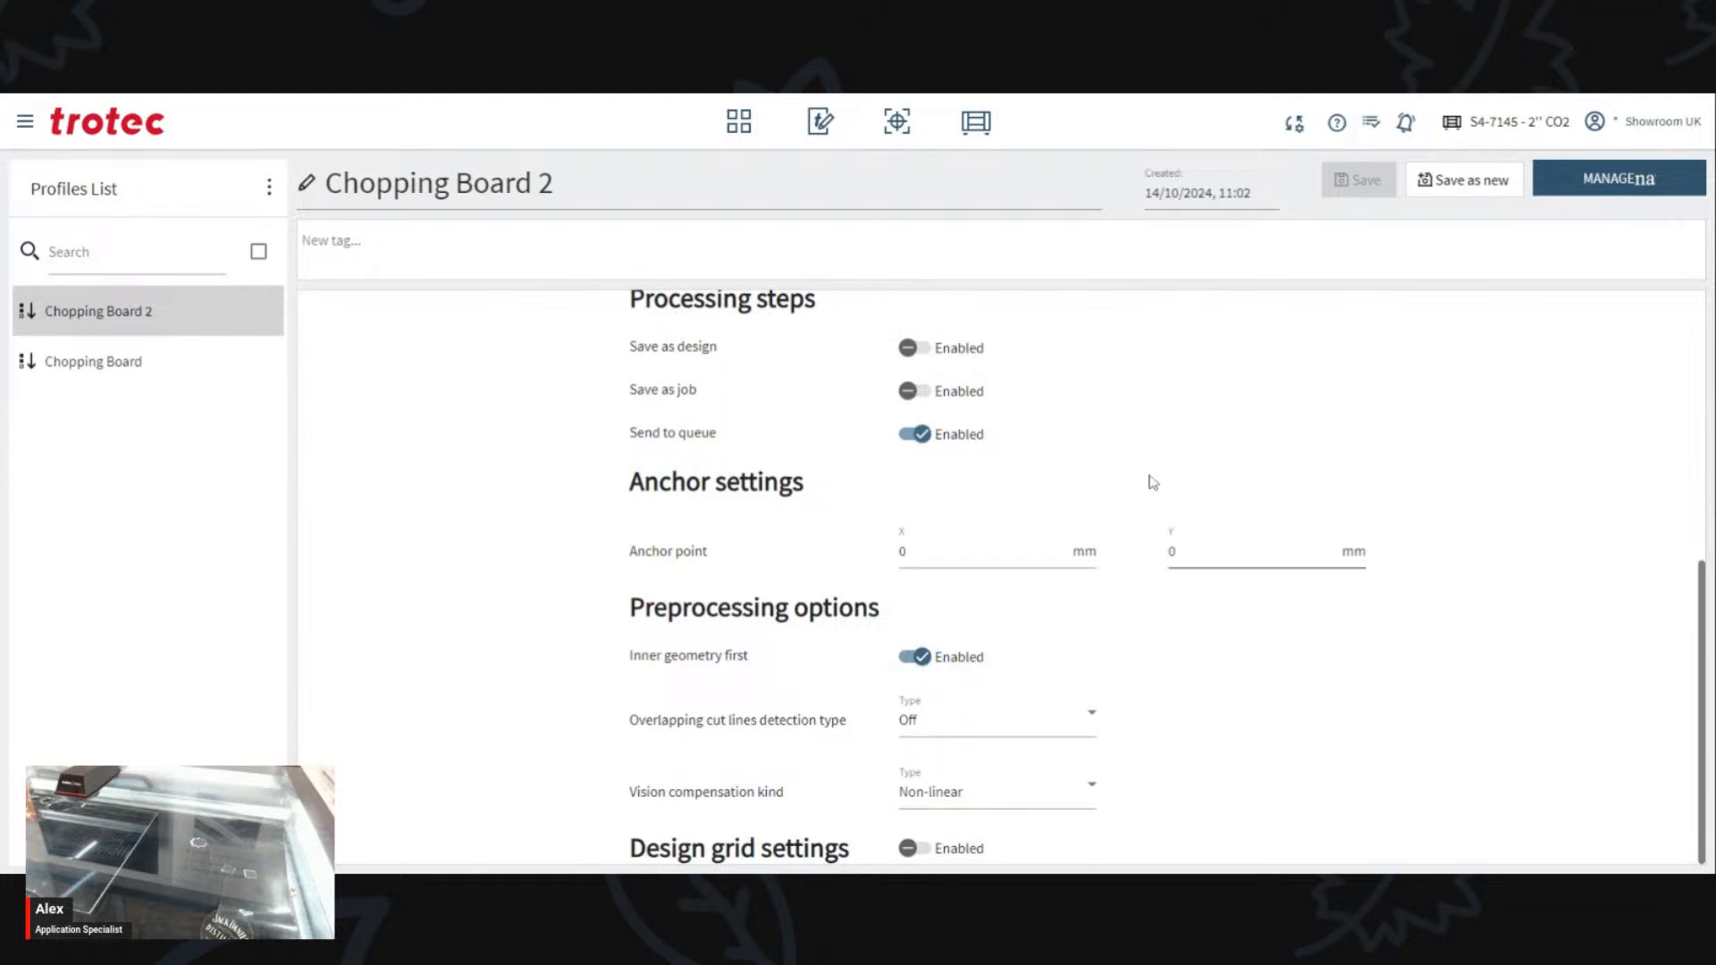
scroll(774, 512, "up", 5)
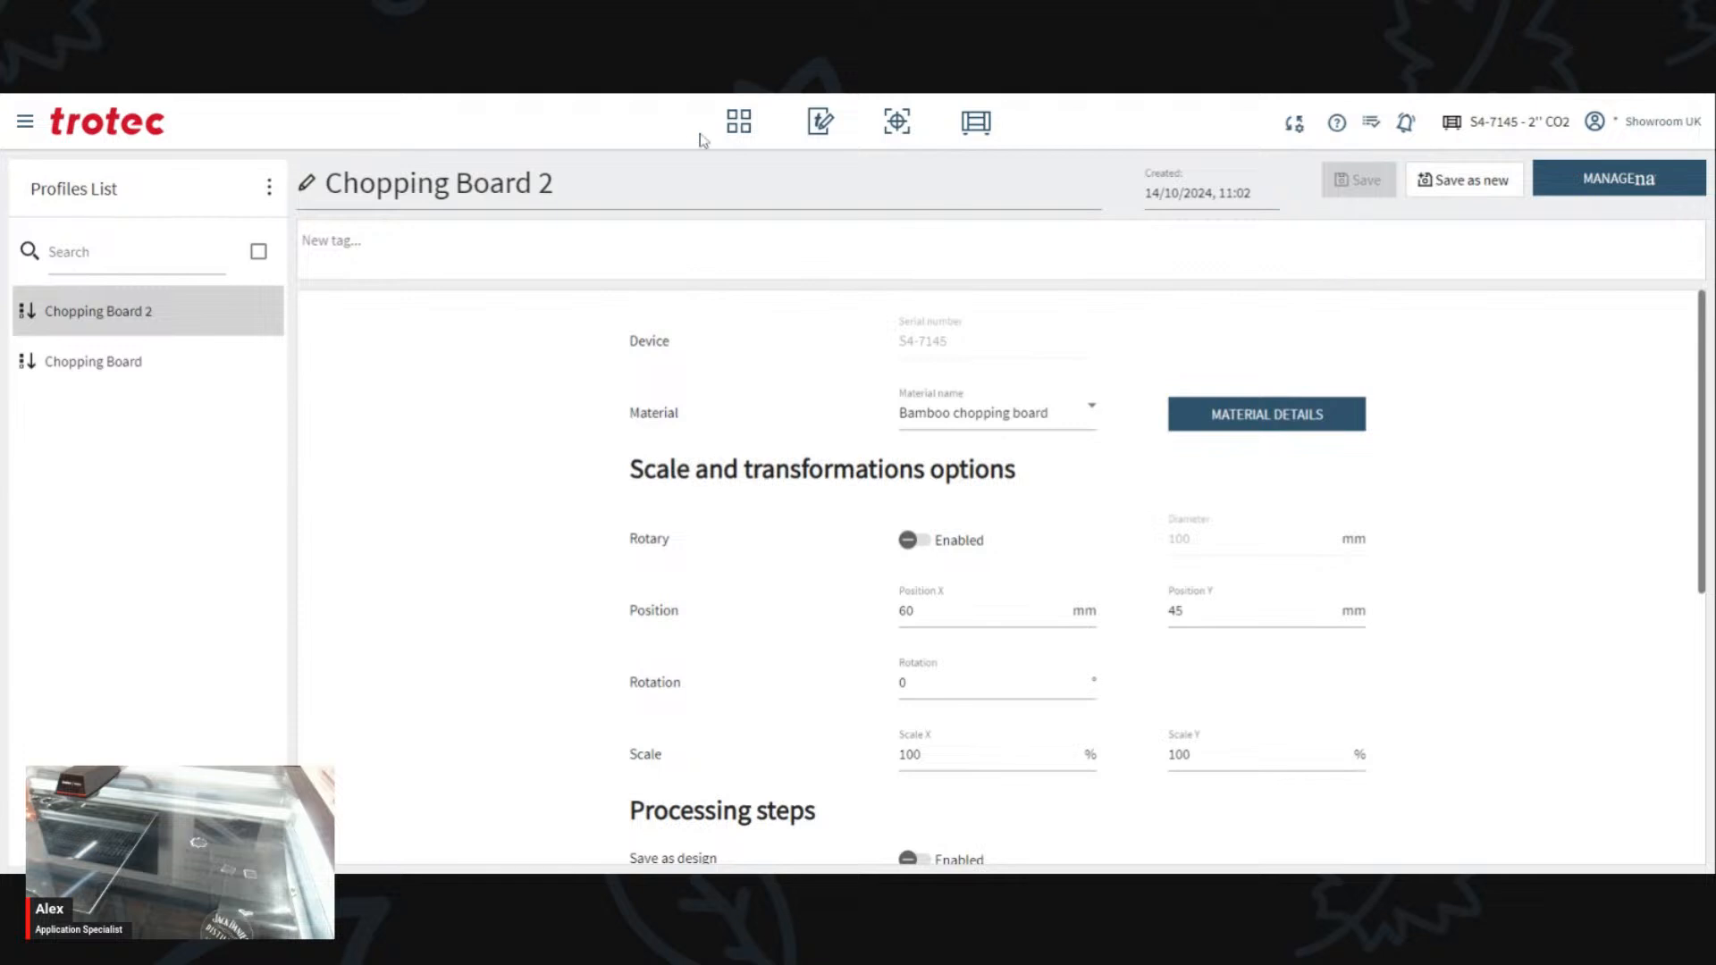
left_click(735, 123)
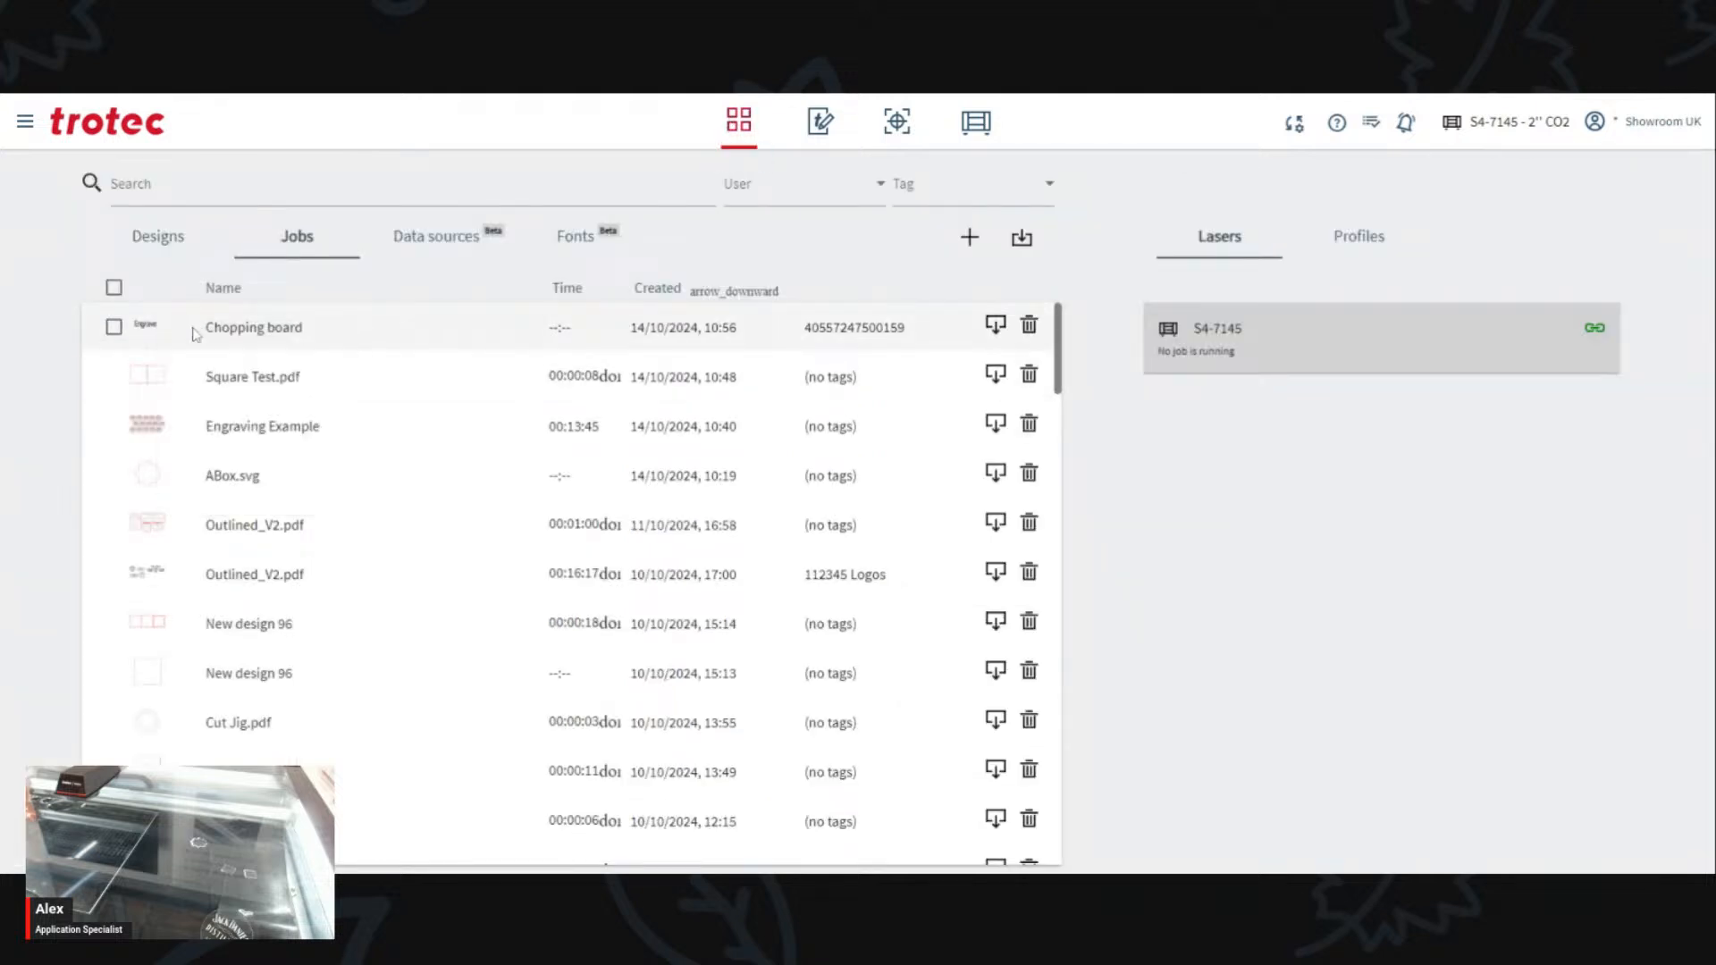
mouse_move(162, 344)
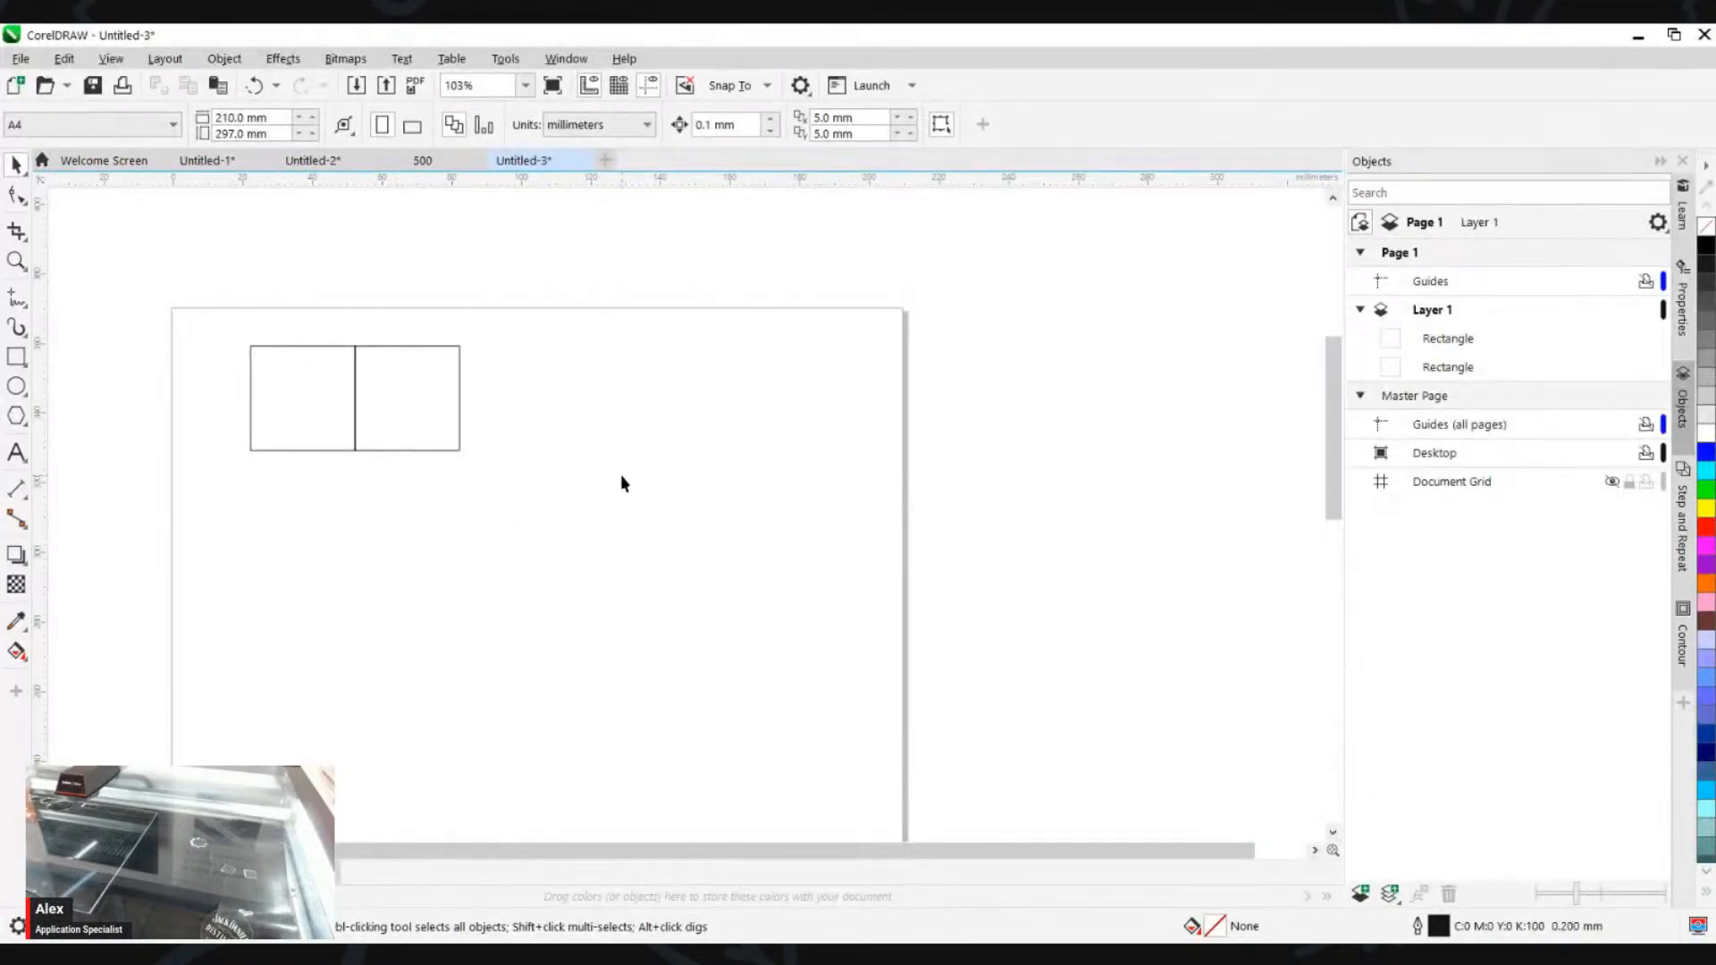
Step: Marquee-select the two rectangles and delete them, leaving the A4 page empty
scroll(623, 483, "down", 4)
scroll(579, 487, "up", 3)
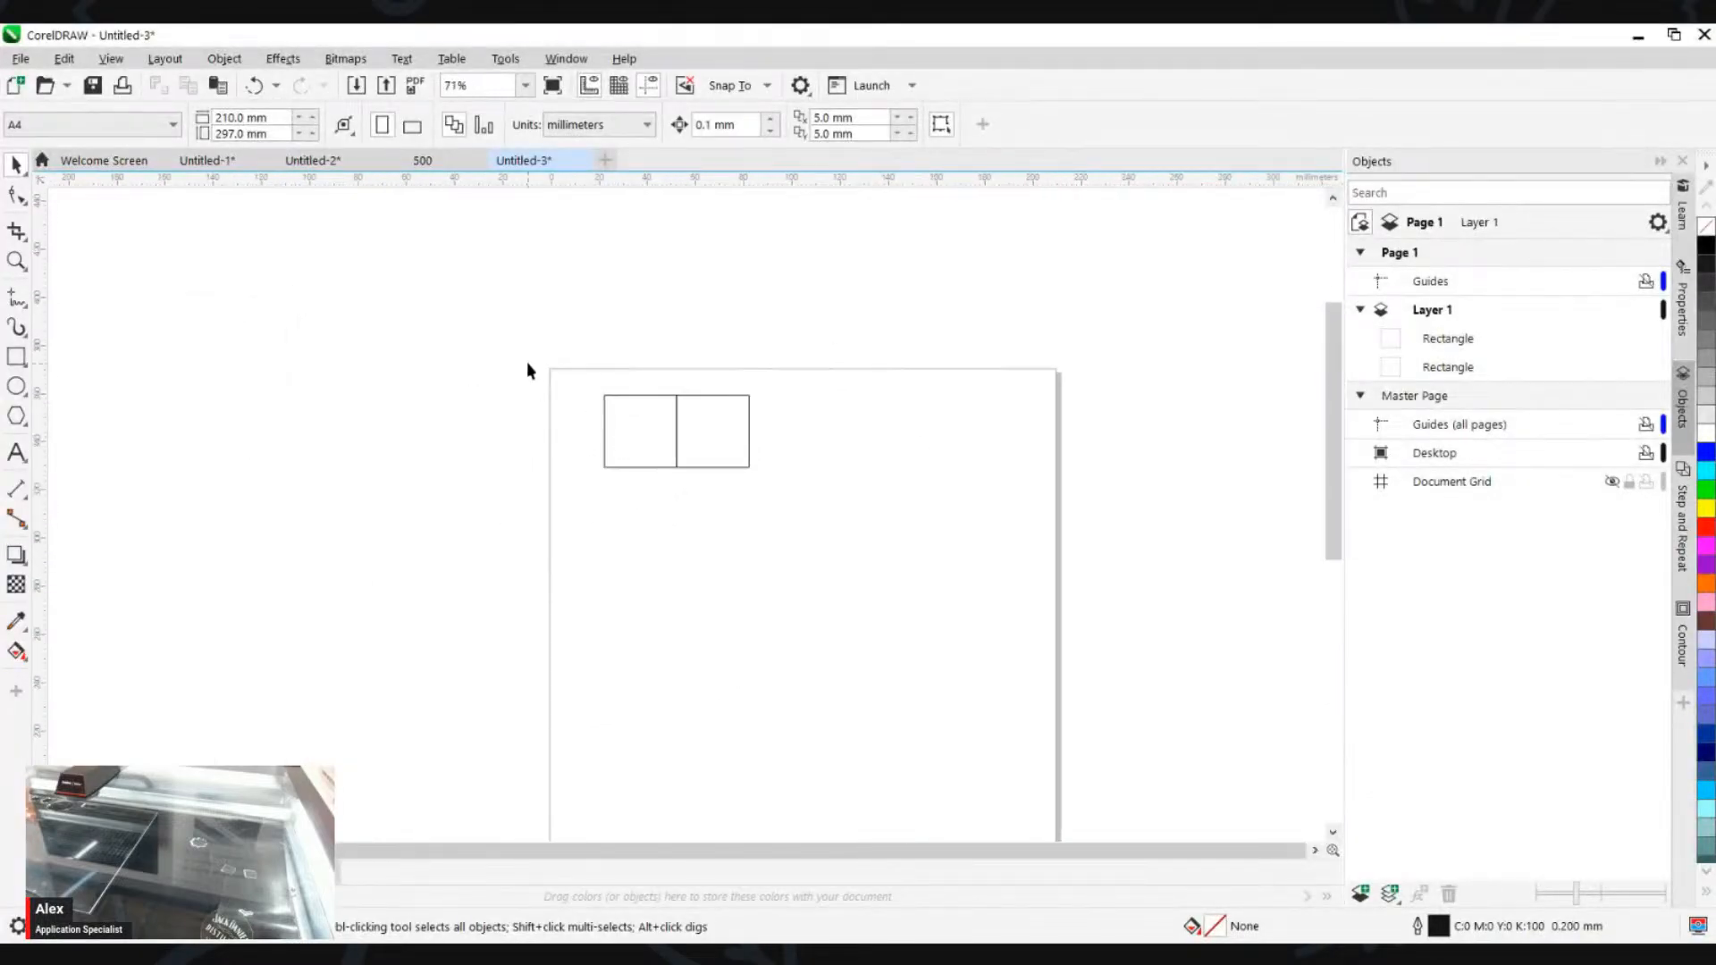
left_click_drag(527, 363, 909, 594)
key("Delete")
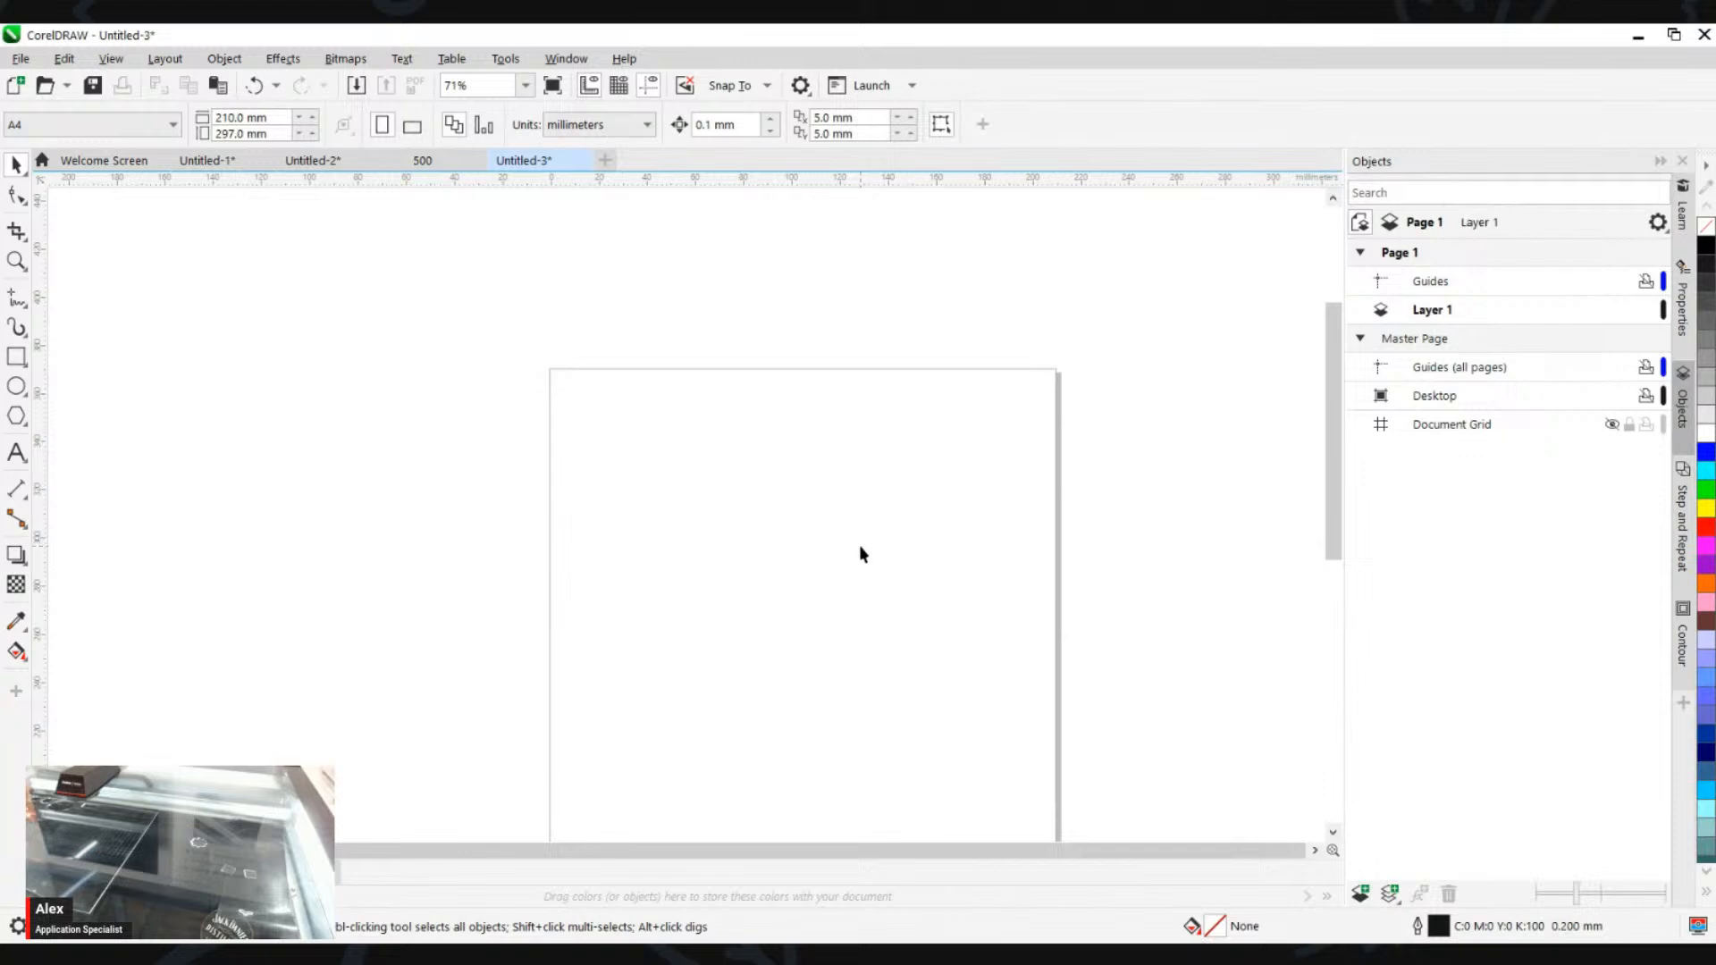
scroll(895, 588, "down", 3)
scroll(937, 640, "up", 2)
scroll(937, 640, "up", 1)
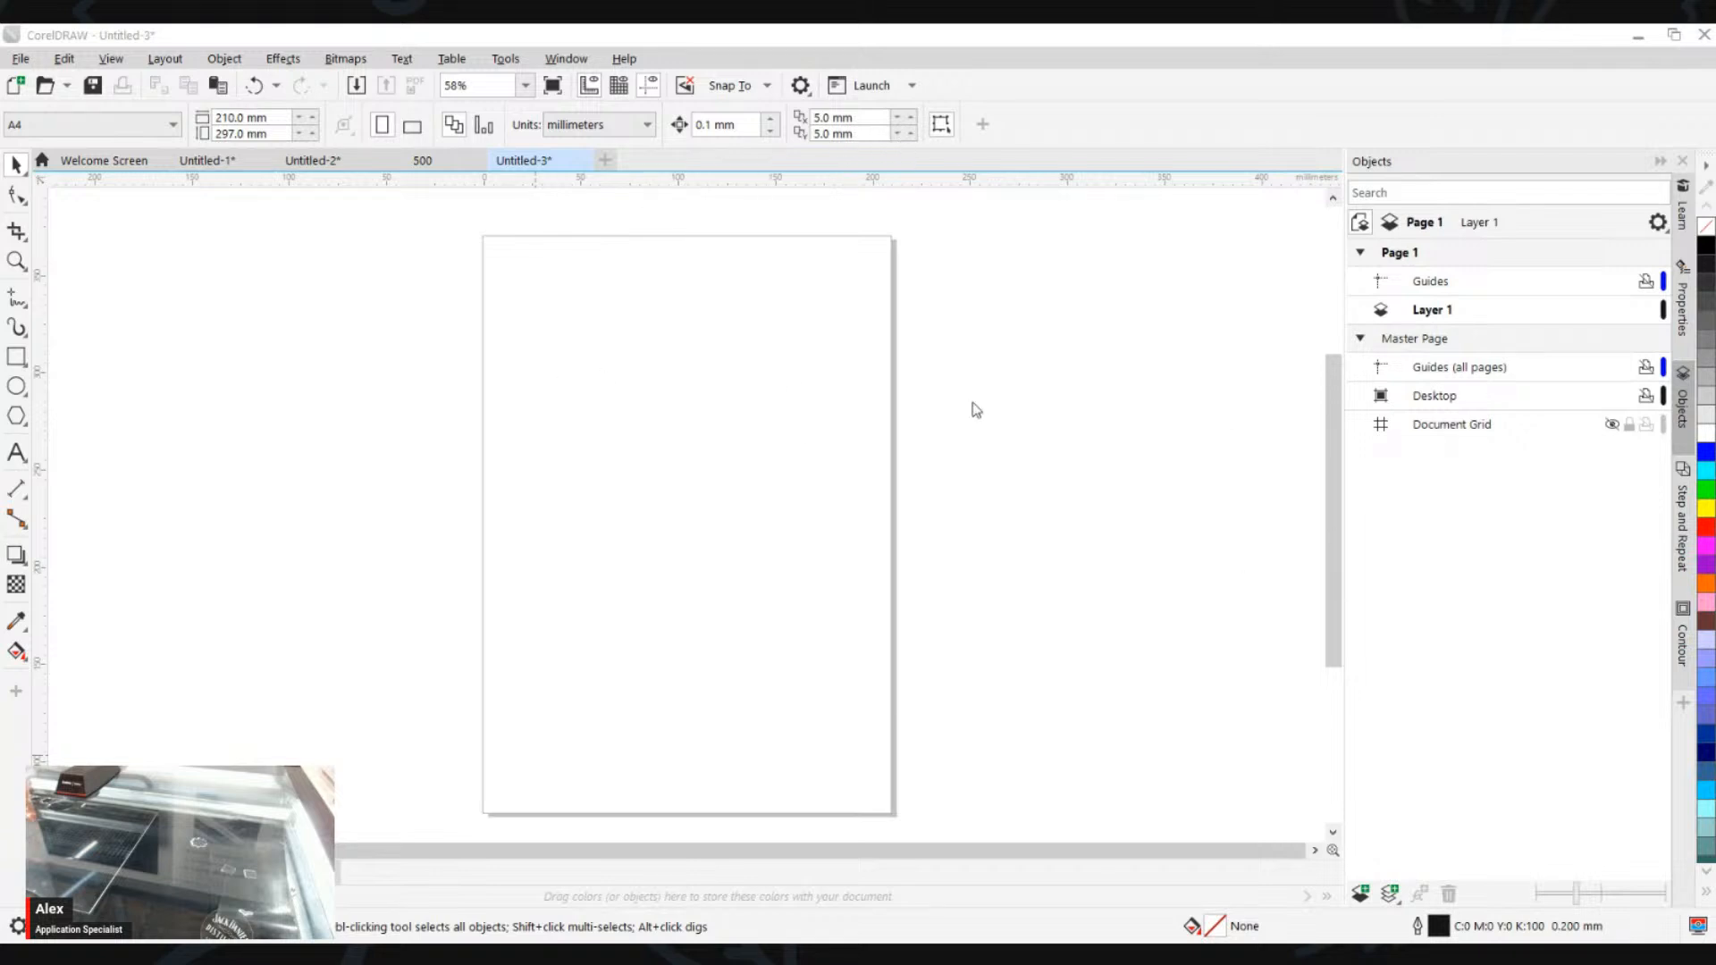
Step: Set the CorelDRAW page width to 310 mm and height to 150 mm
left_click(1575, 41)
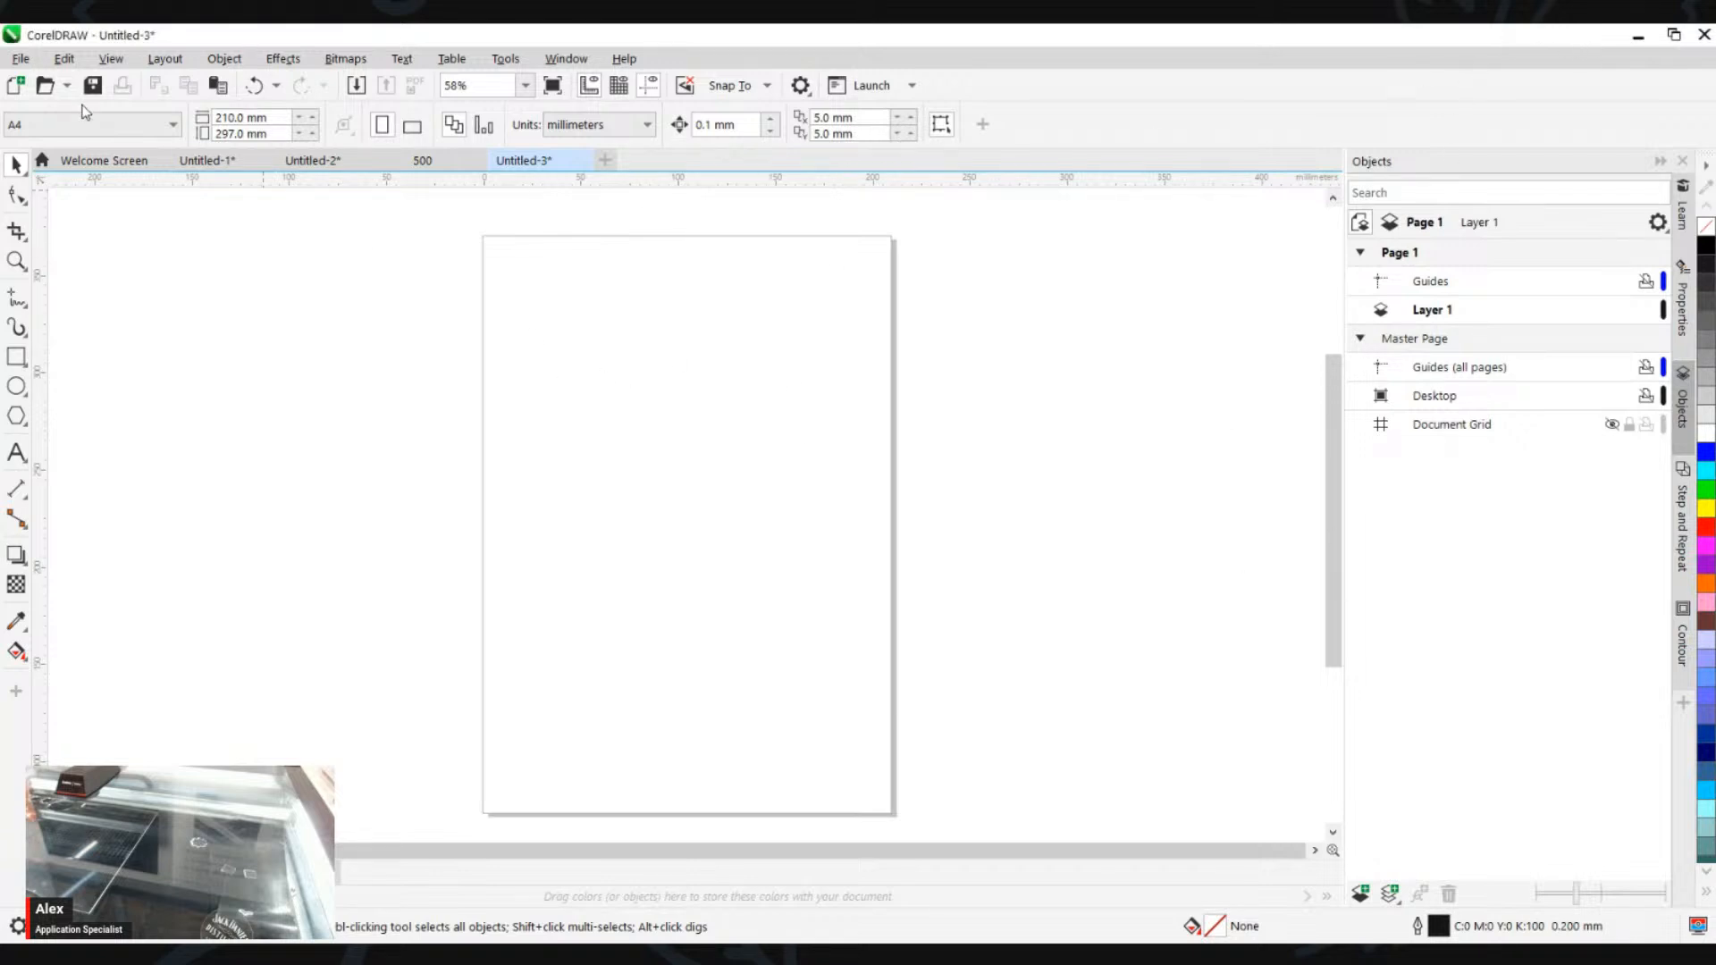
left_click_drag(266, 117, 172, 109)
type("310")
key("Return")
left_click_drag(273, 133, 56, 92)
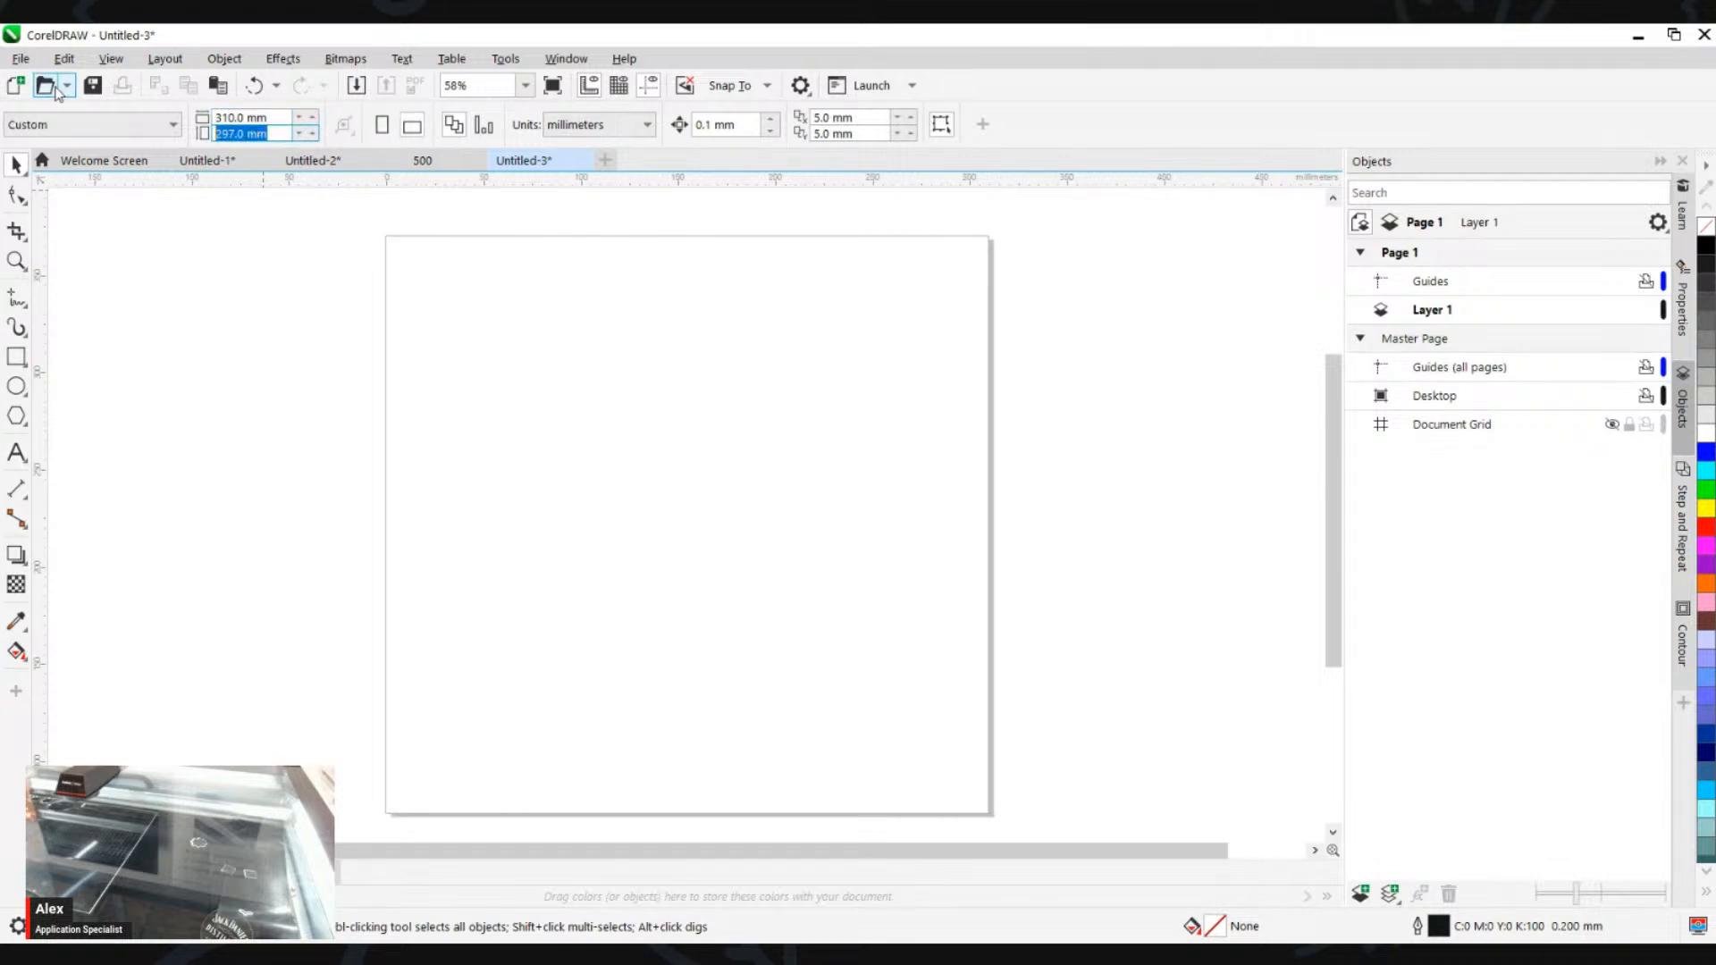
type("150")
key("Return")
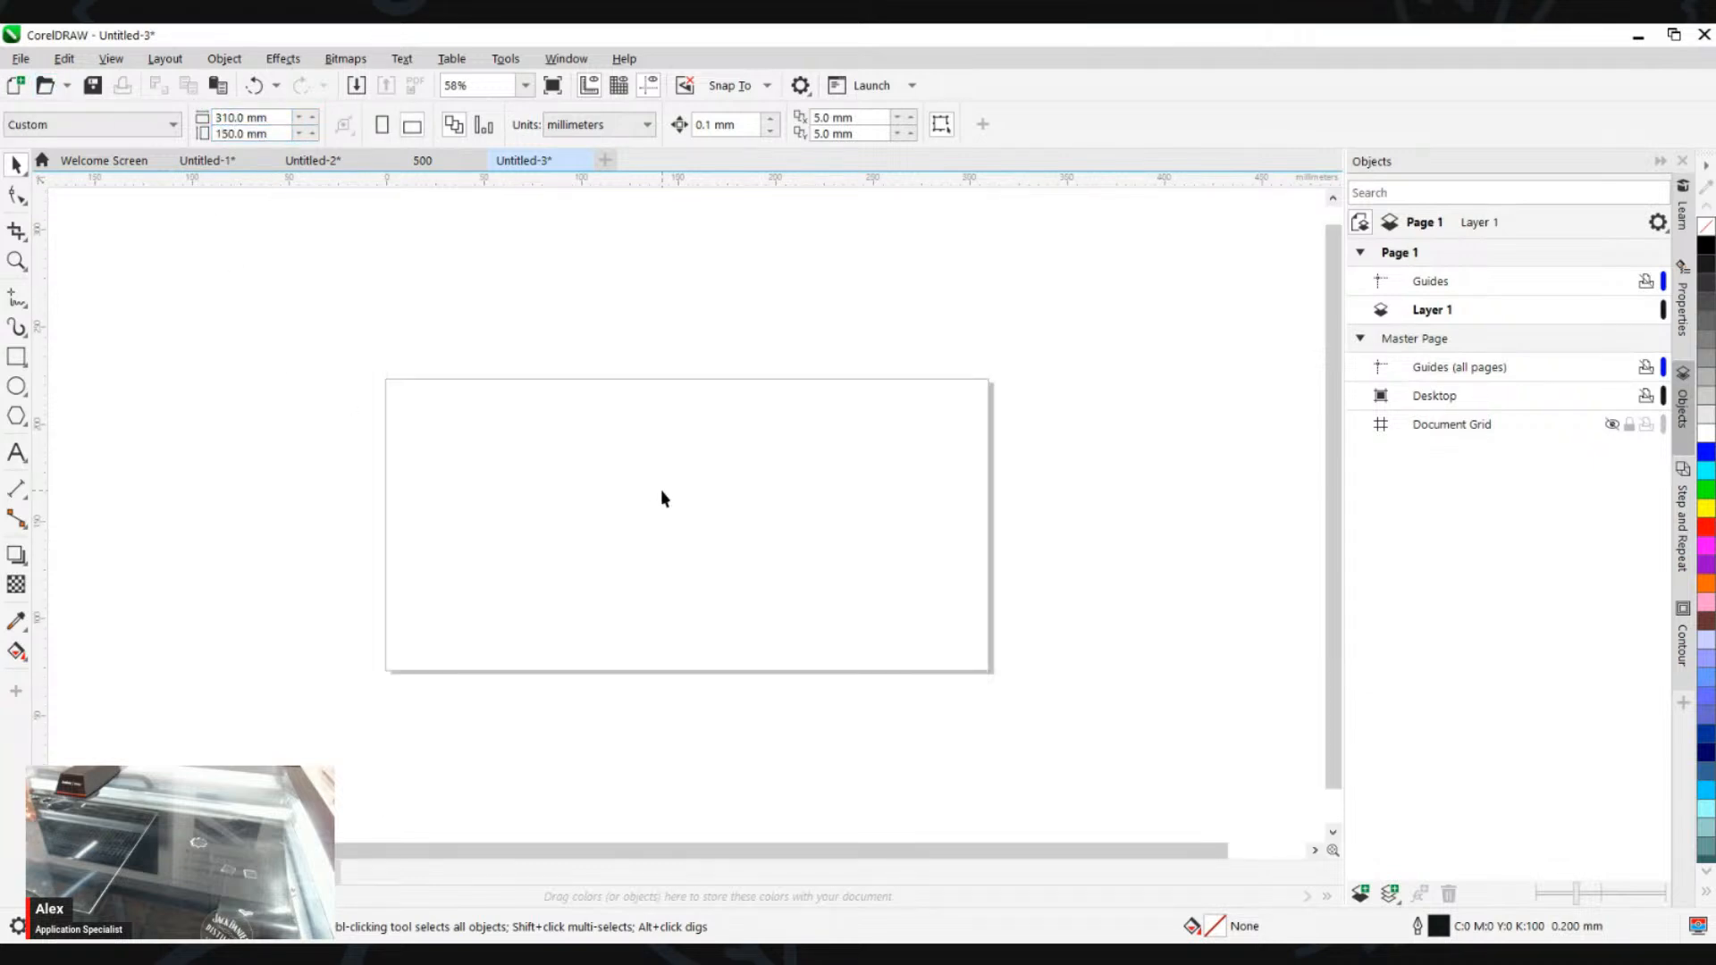
scroll(668, 482, "up", 1)
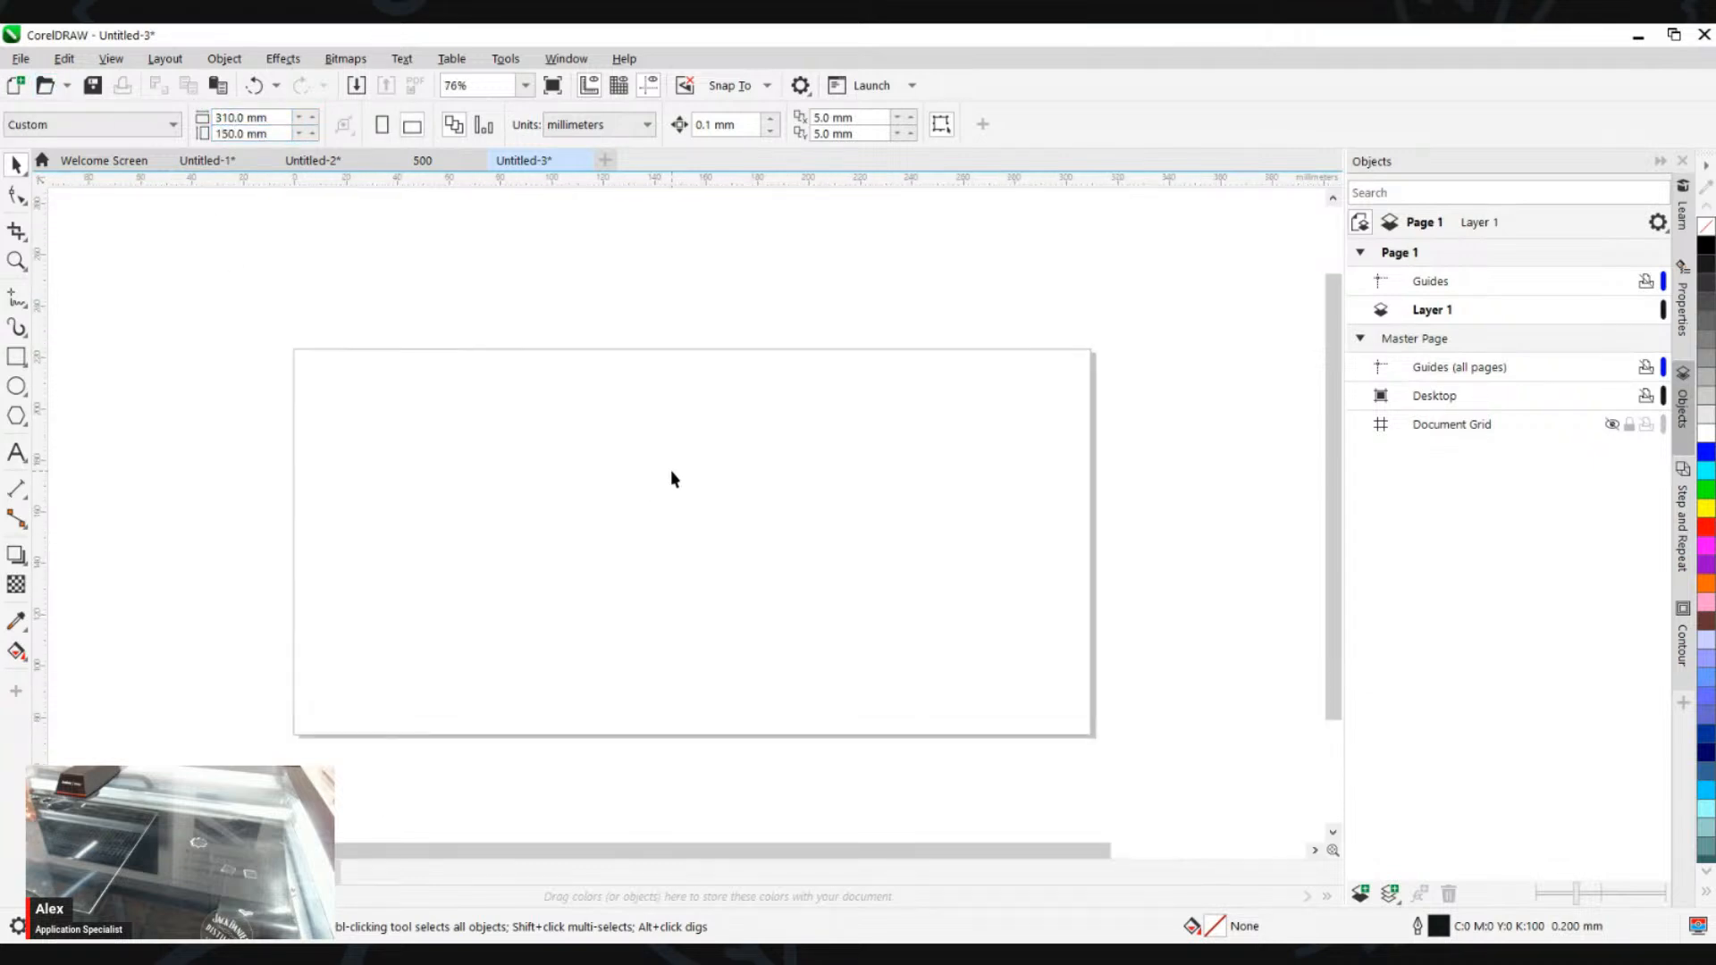
Step: Add the text LASERED to the page
left_click(16, 453)
left_click(439, 506)
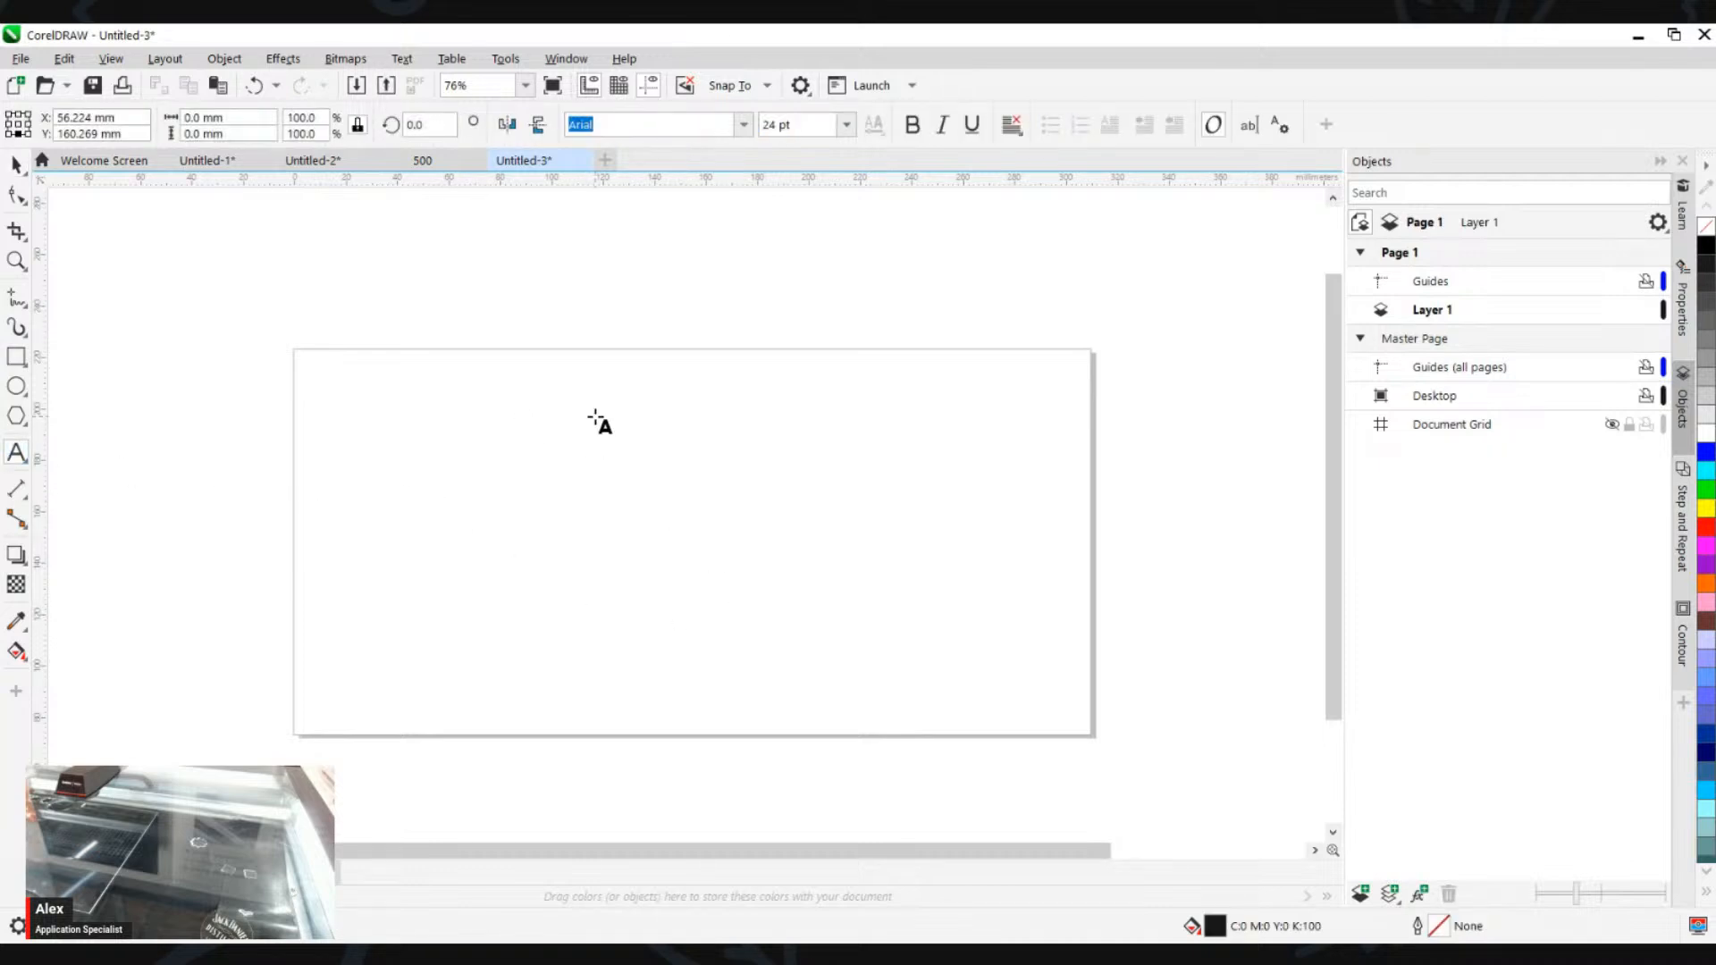
type("LASERED")
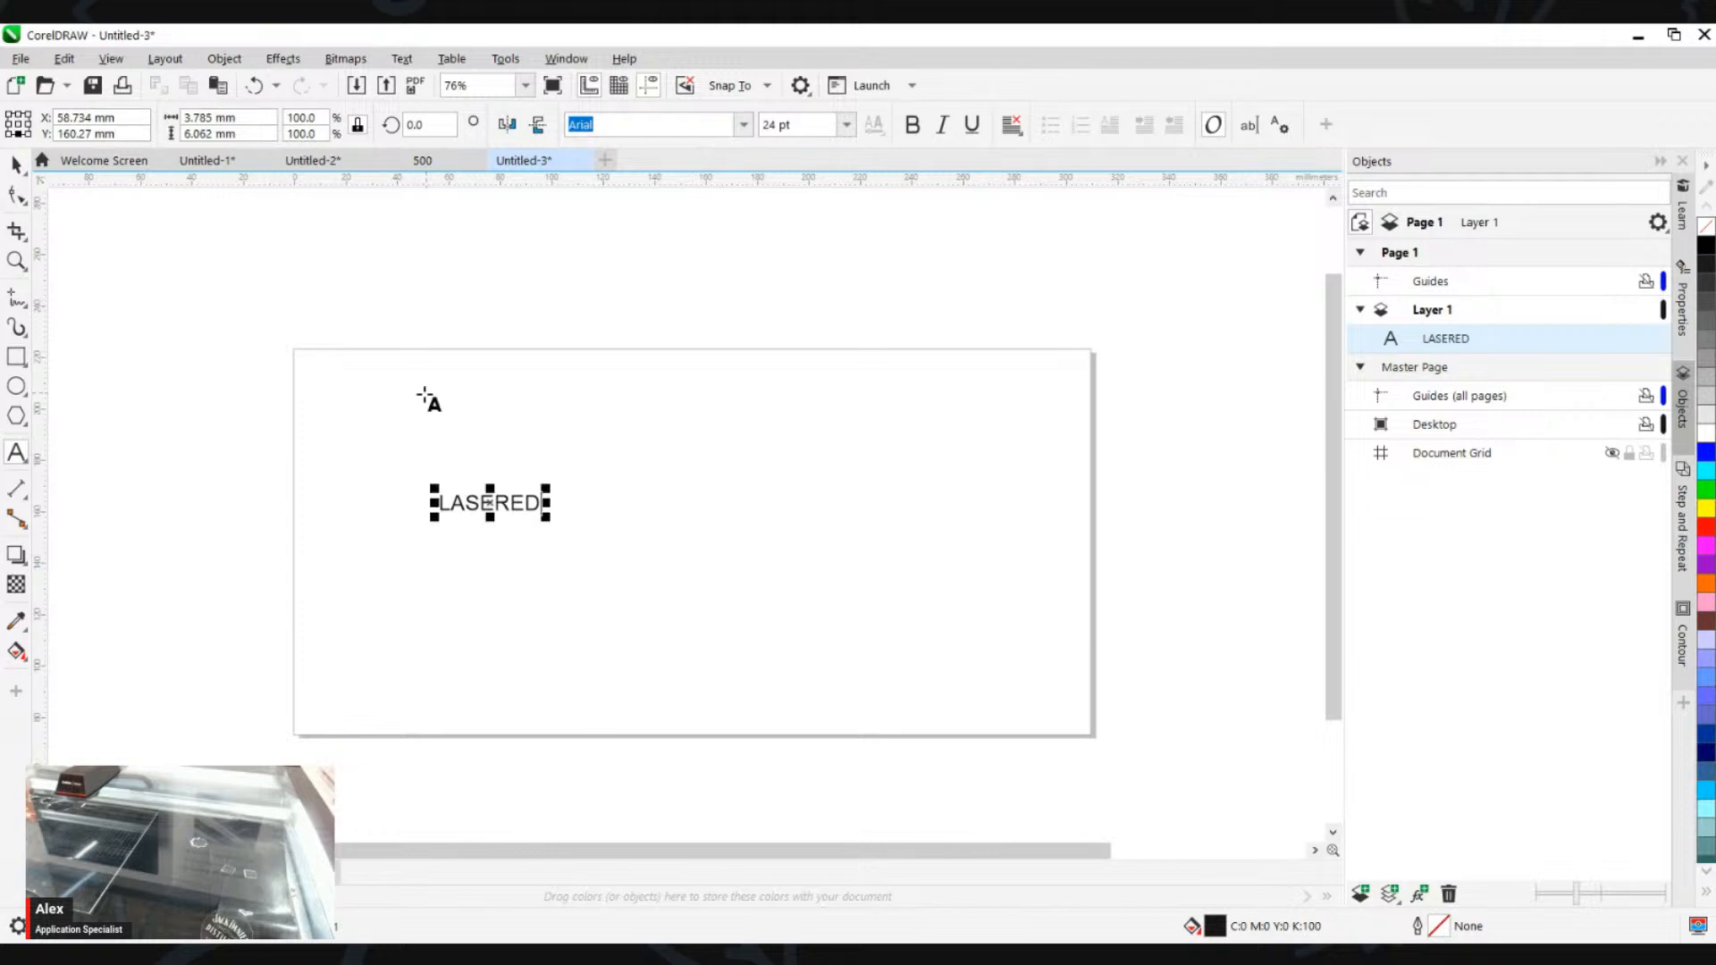
Step: Enlarge LASERED to about 170 pt in EngraversGothic BT and centre it on the page
left_click(16, 164)
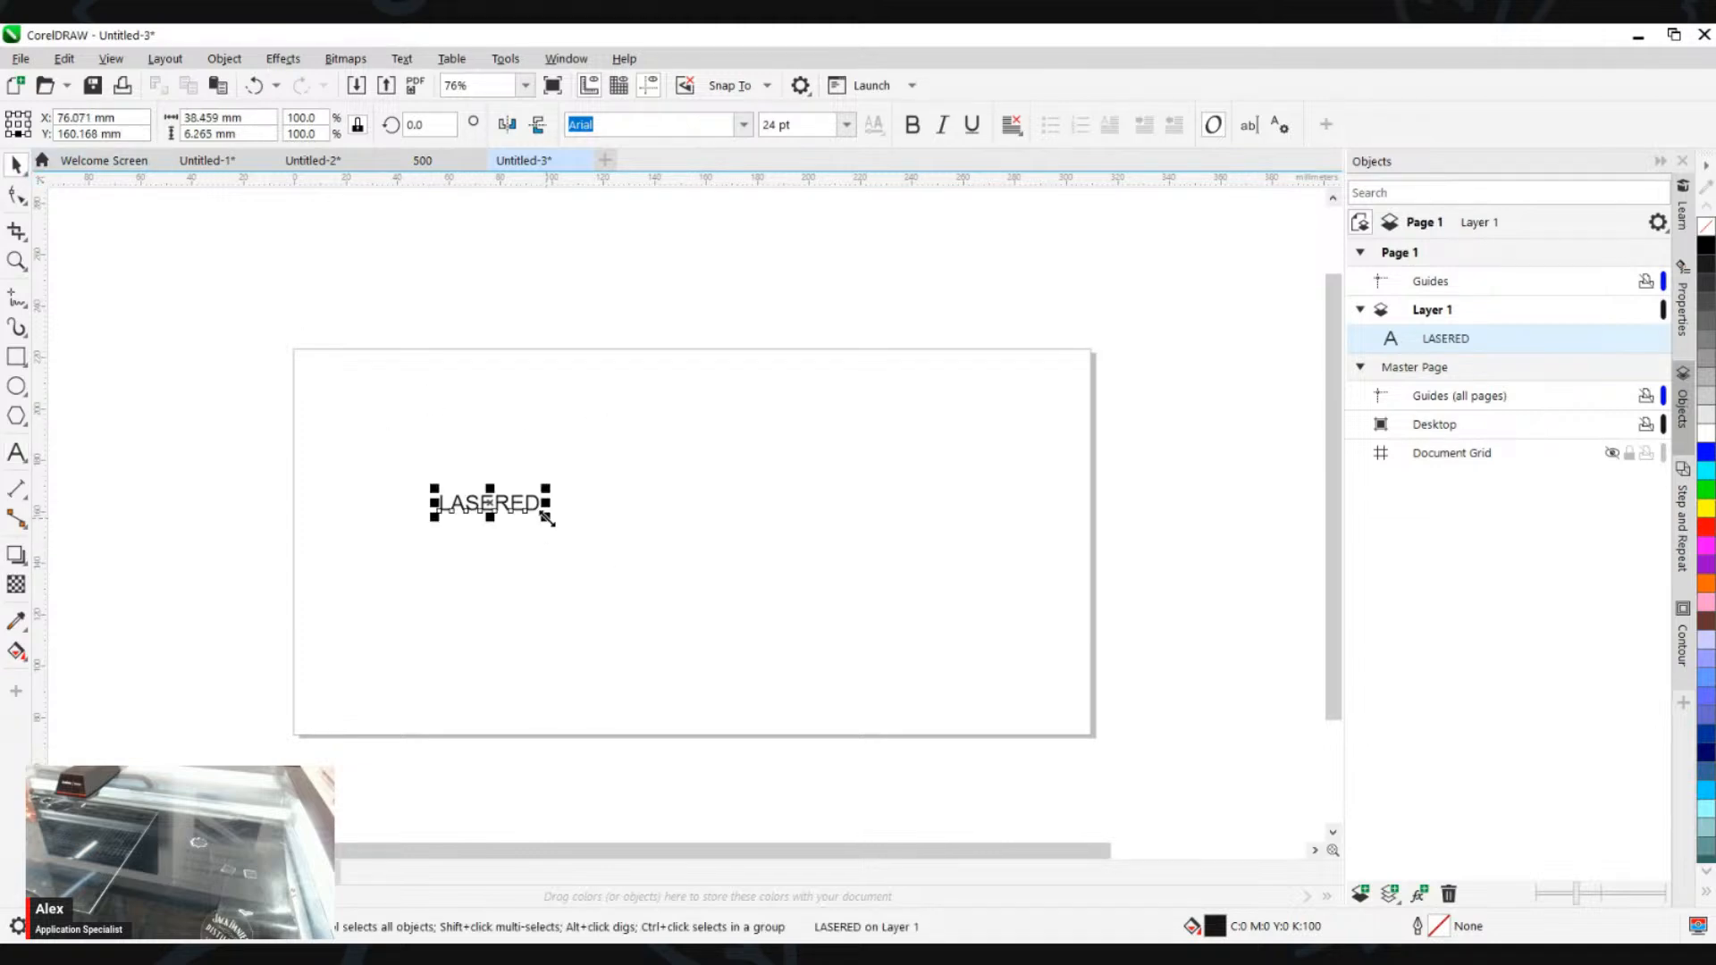
left_click_drag(545, 517, 904, 712)
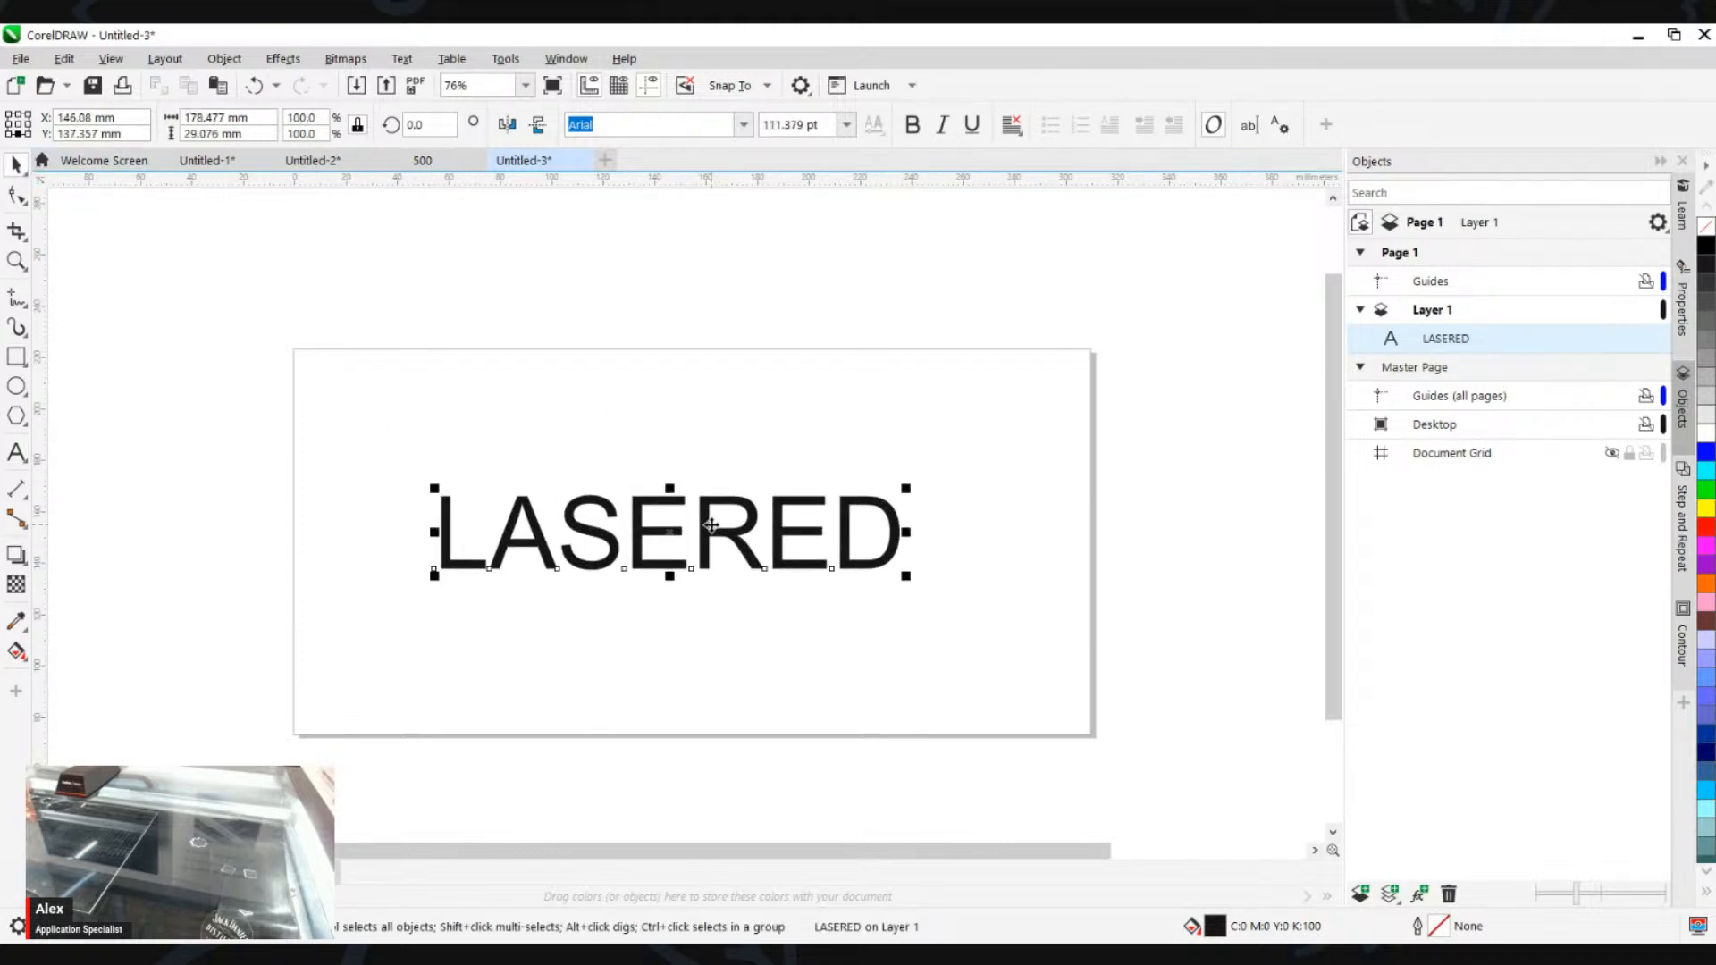
left_click_drag(712, 527, 725, 491)
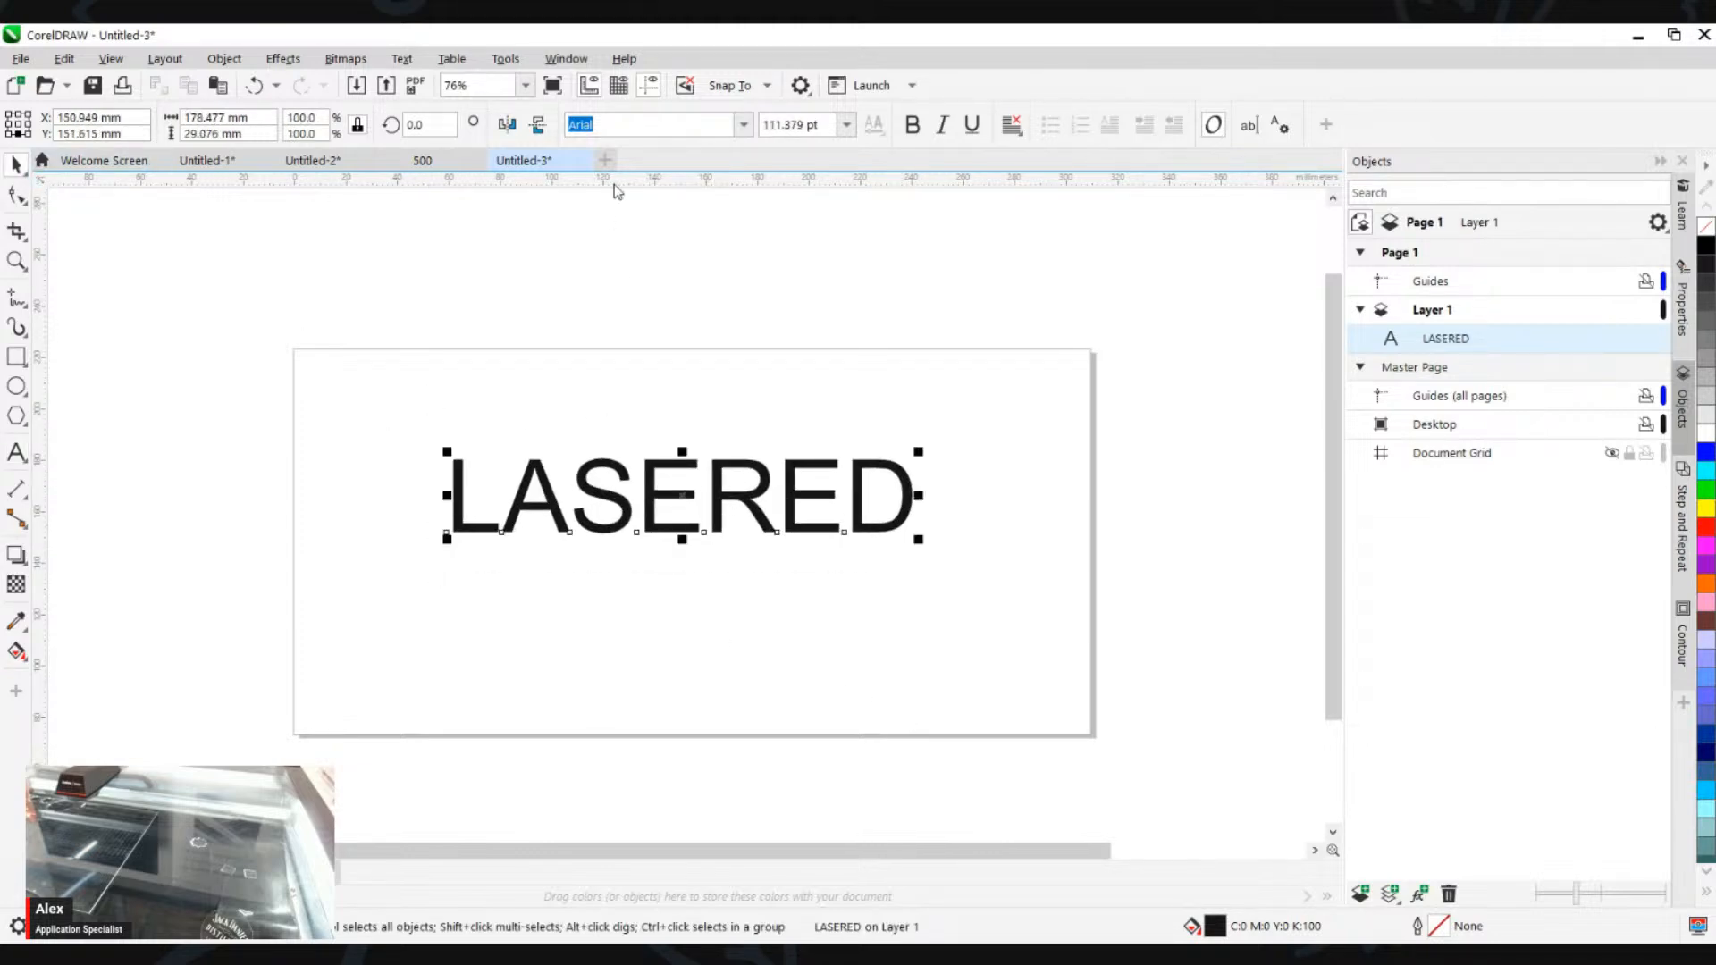
left_click(744, 130)
left_click(727, 287)
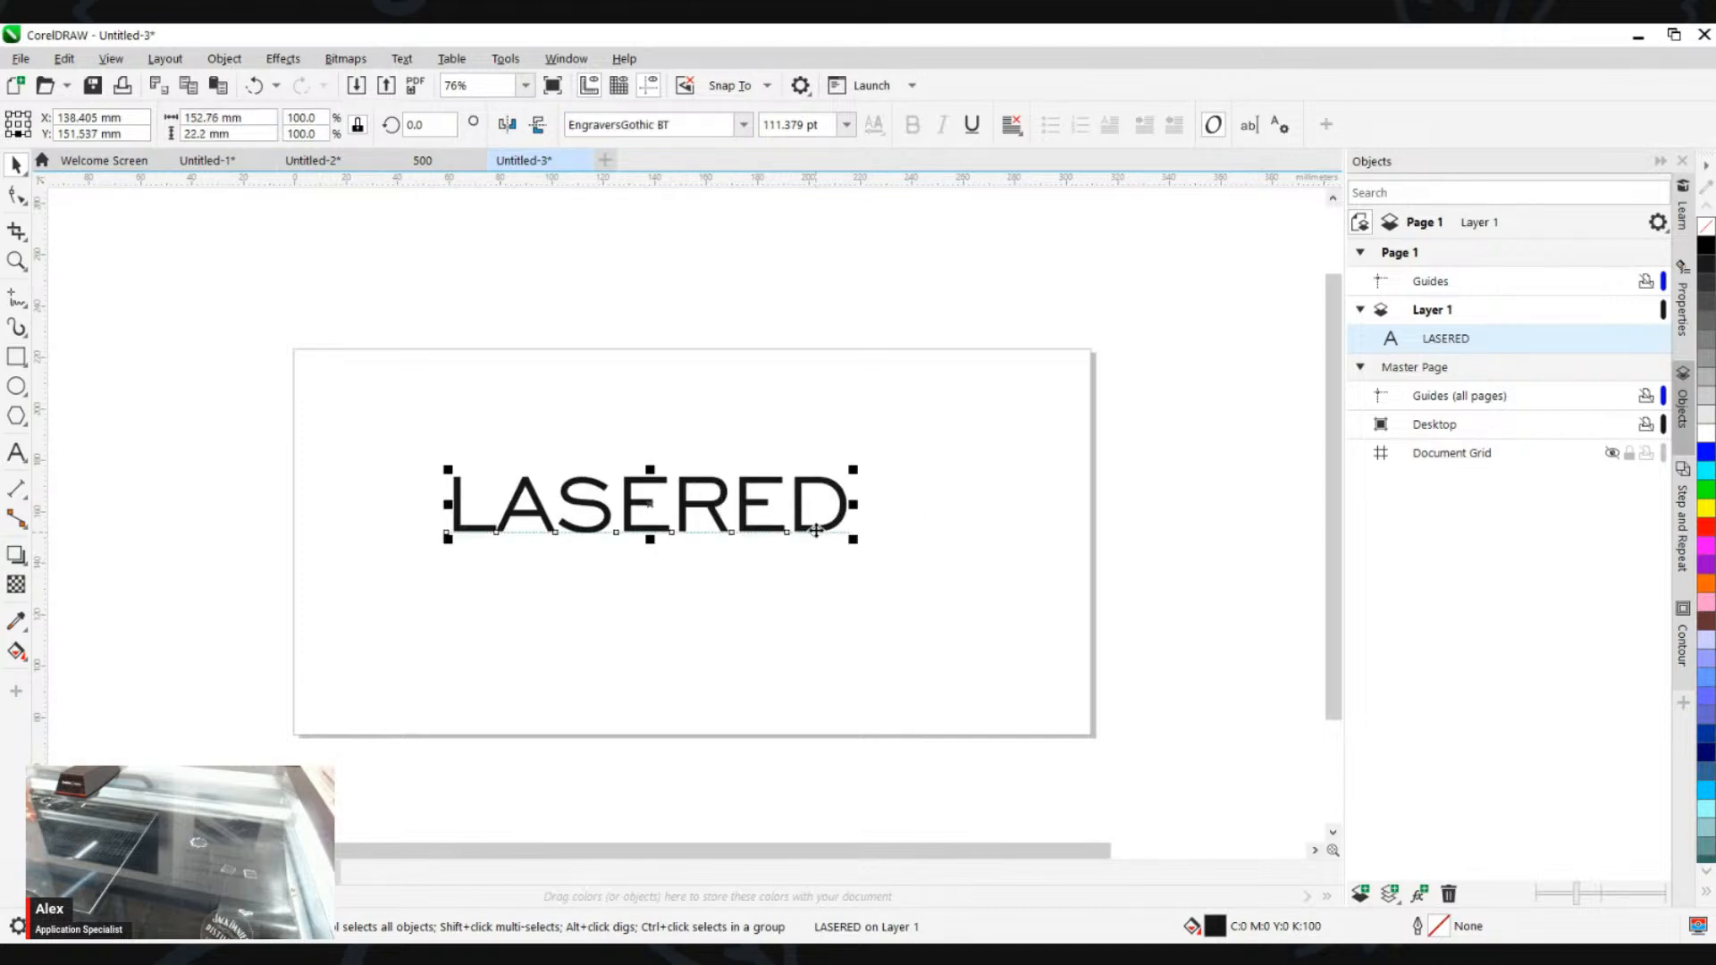
left_click_drag(854, 539, 1059, 659)
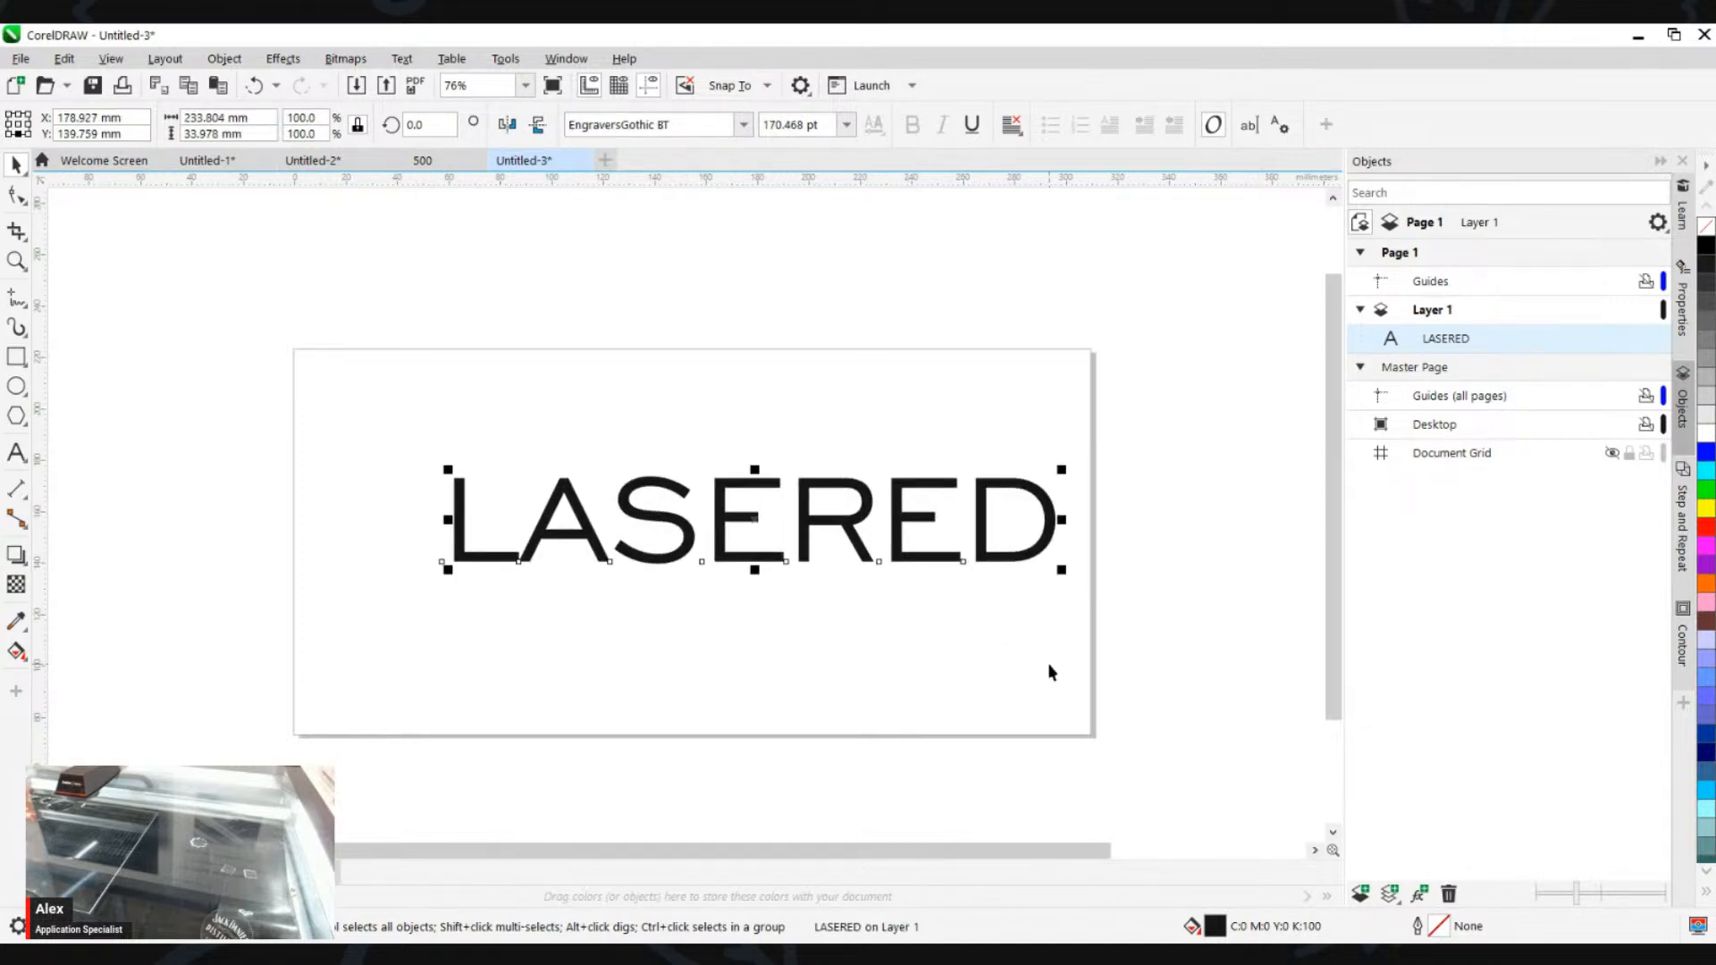
key("p")
left_click(1126, 395)
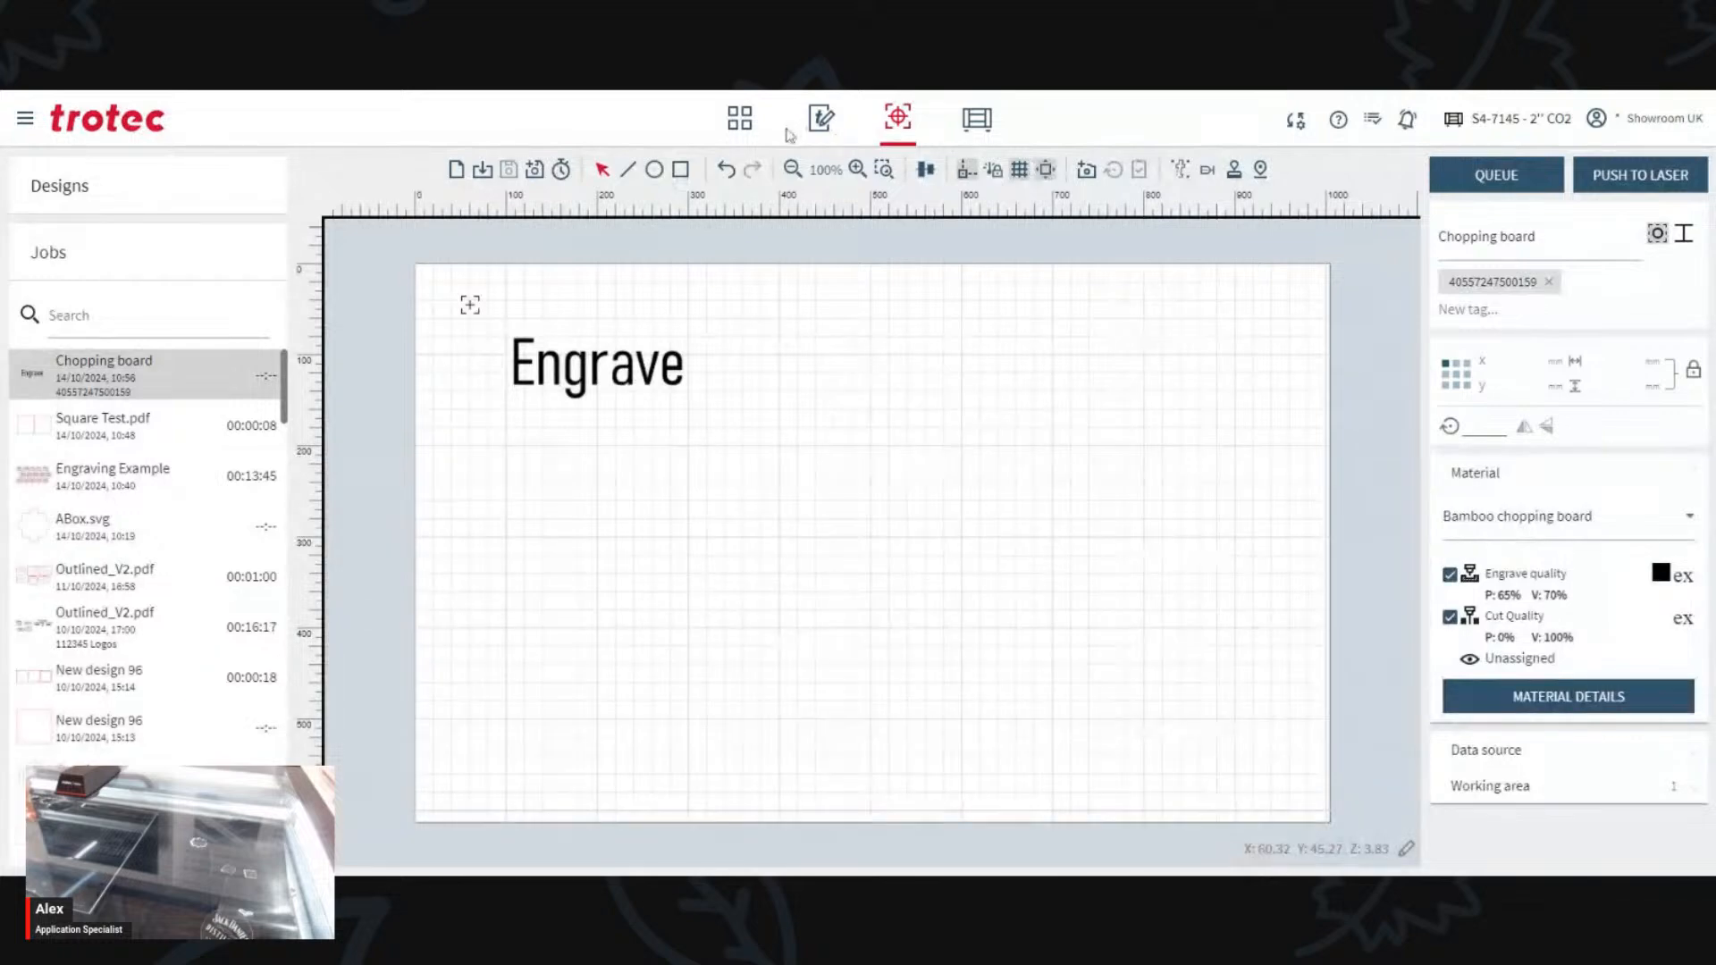
Step: Return to the Ruby dashboard's job list
left_click(740, 118)
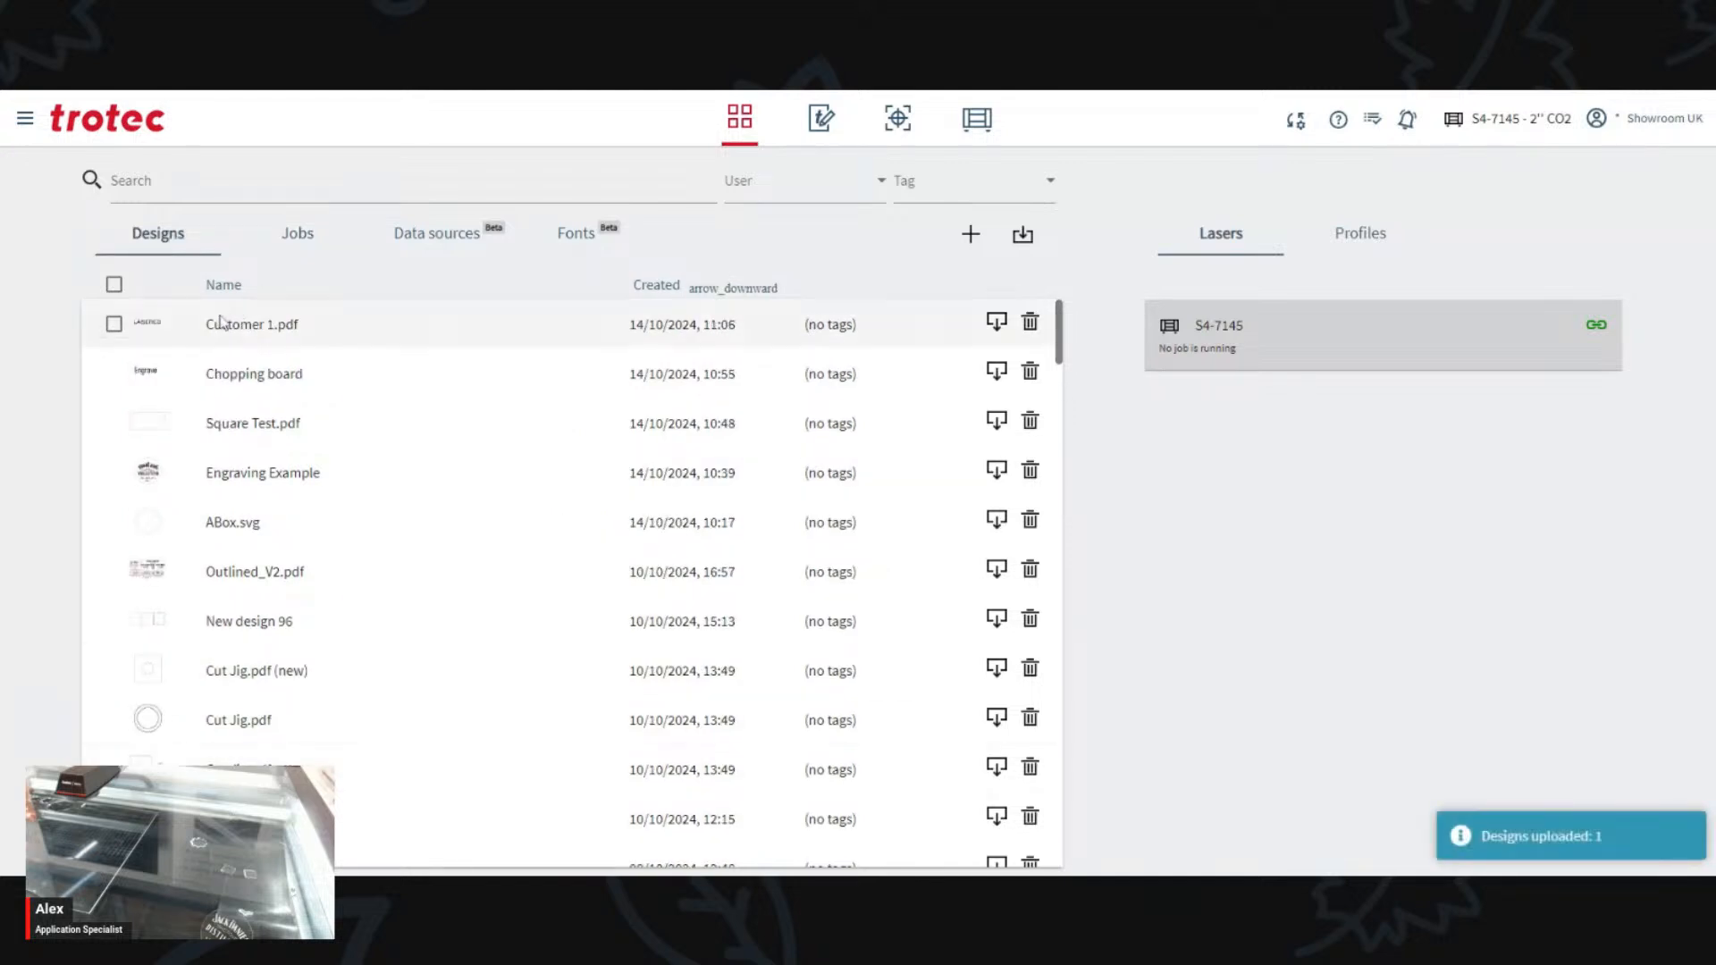
Step: Apply the Chopping Board 2 profile to Customer 1.pdf and view the new job in the laser queue
mouse_move(140, 329)
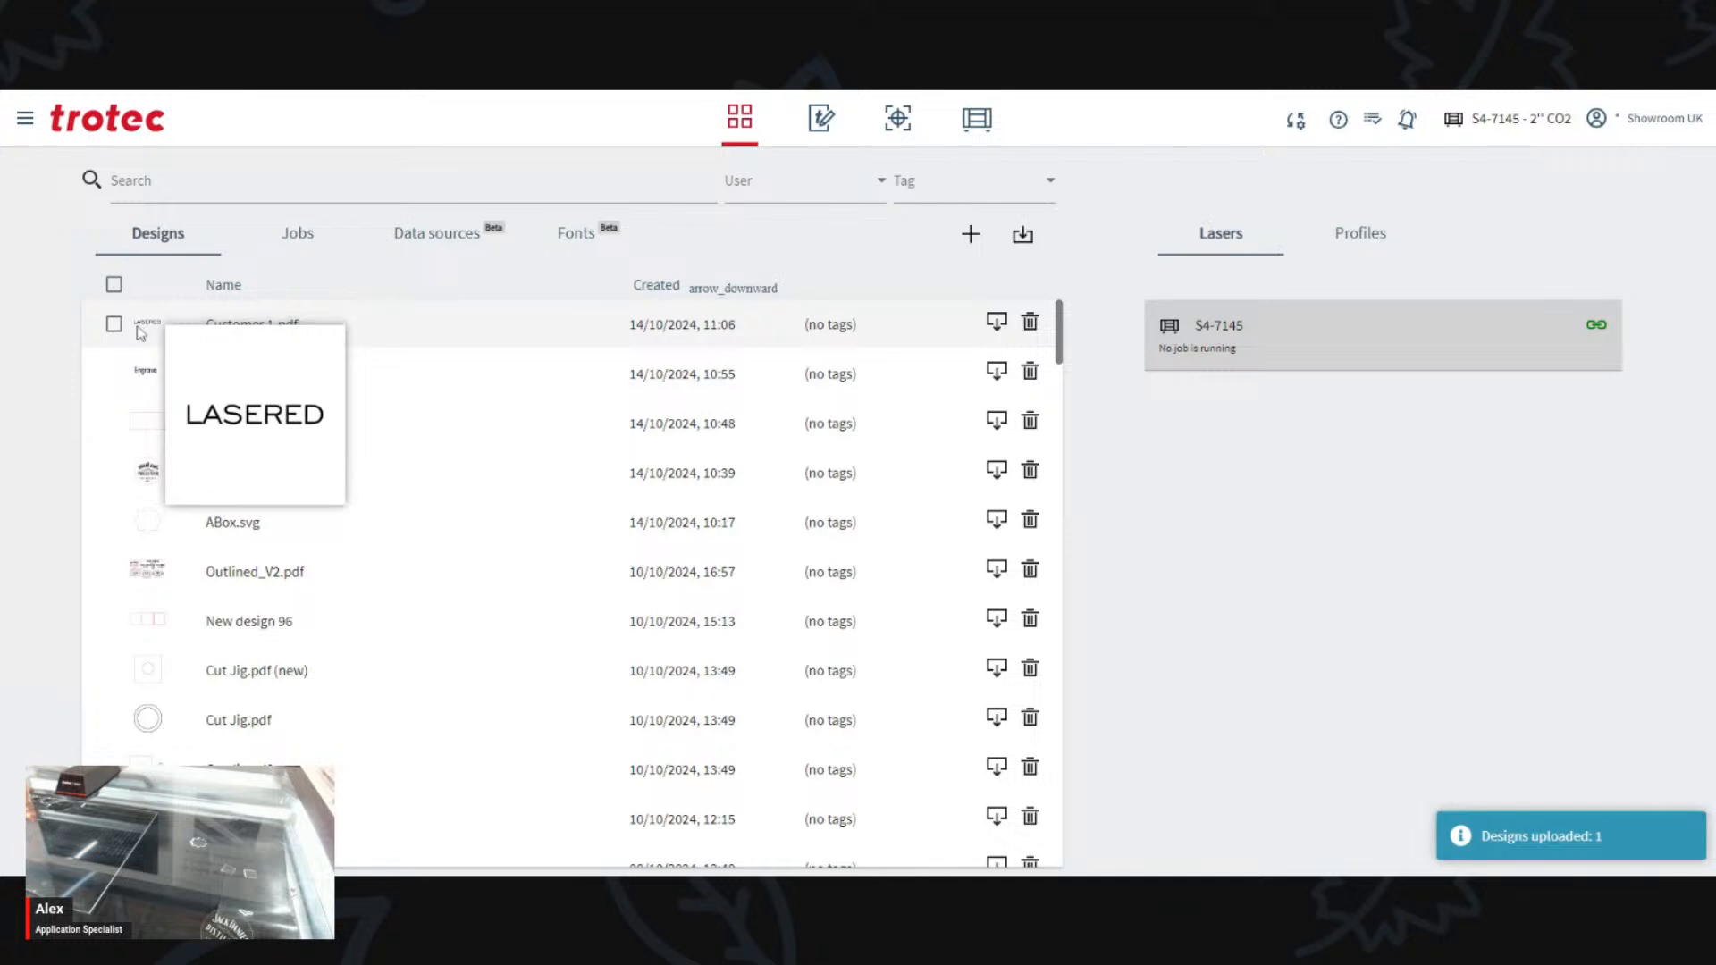
left_click(1383, 234)
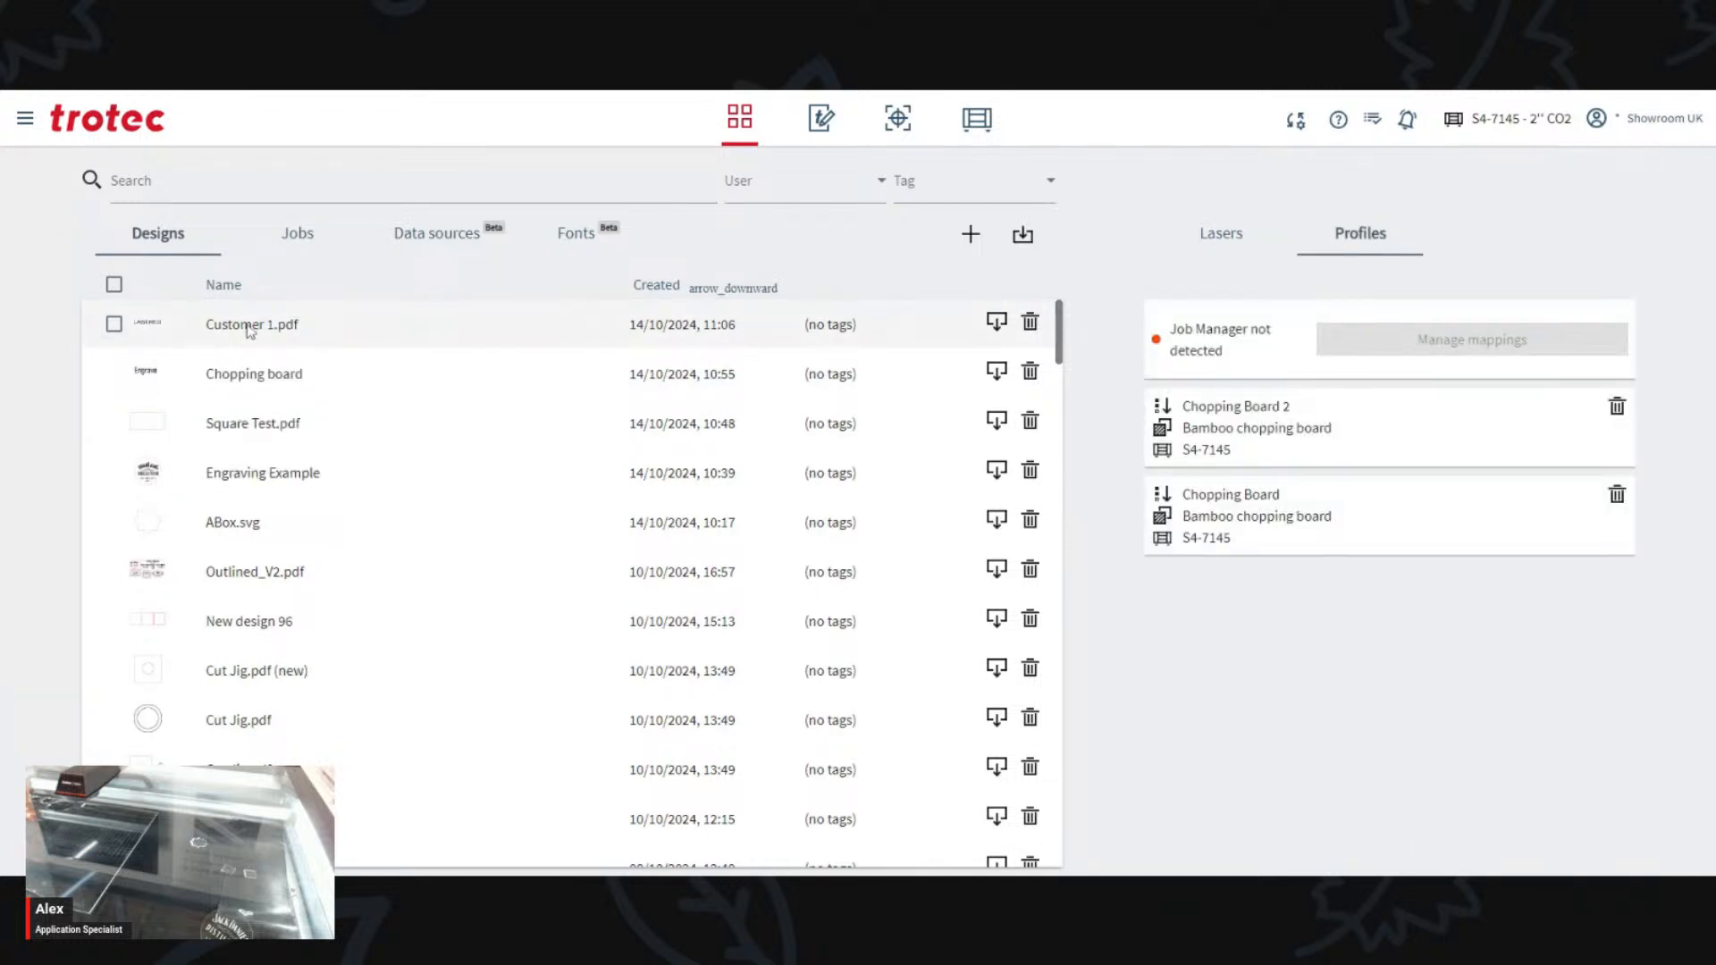
left_click_drag(249, 331, 1393, 421)
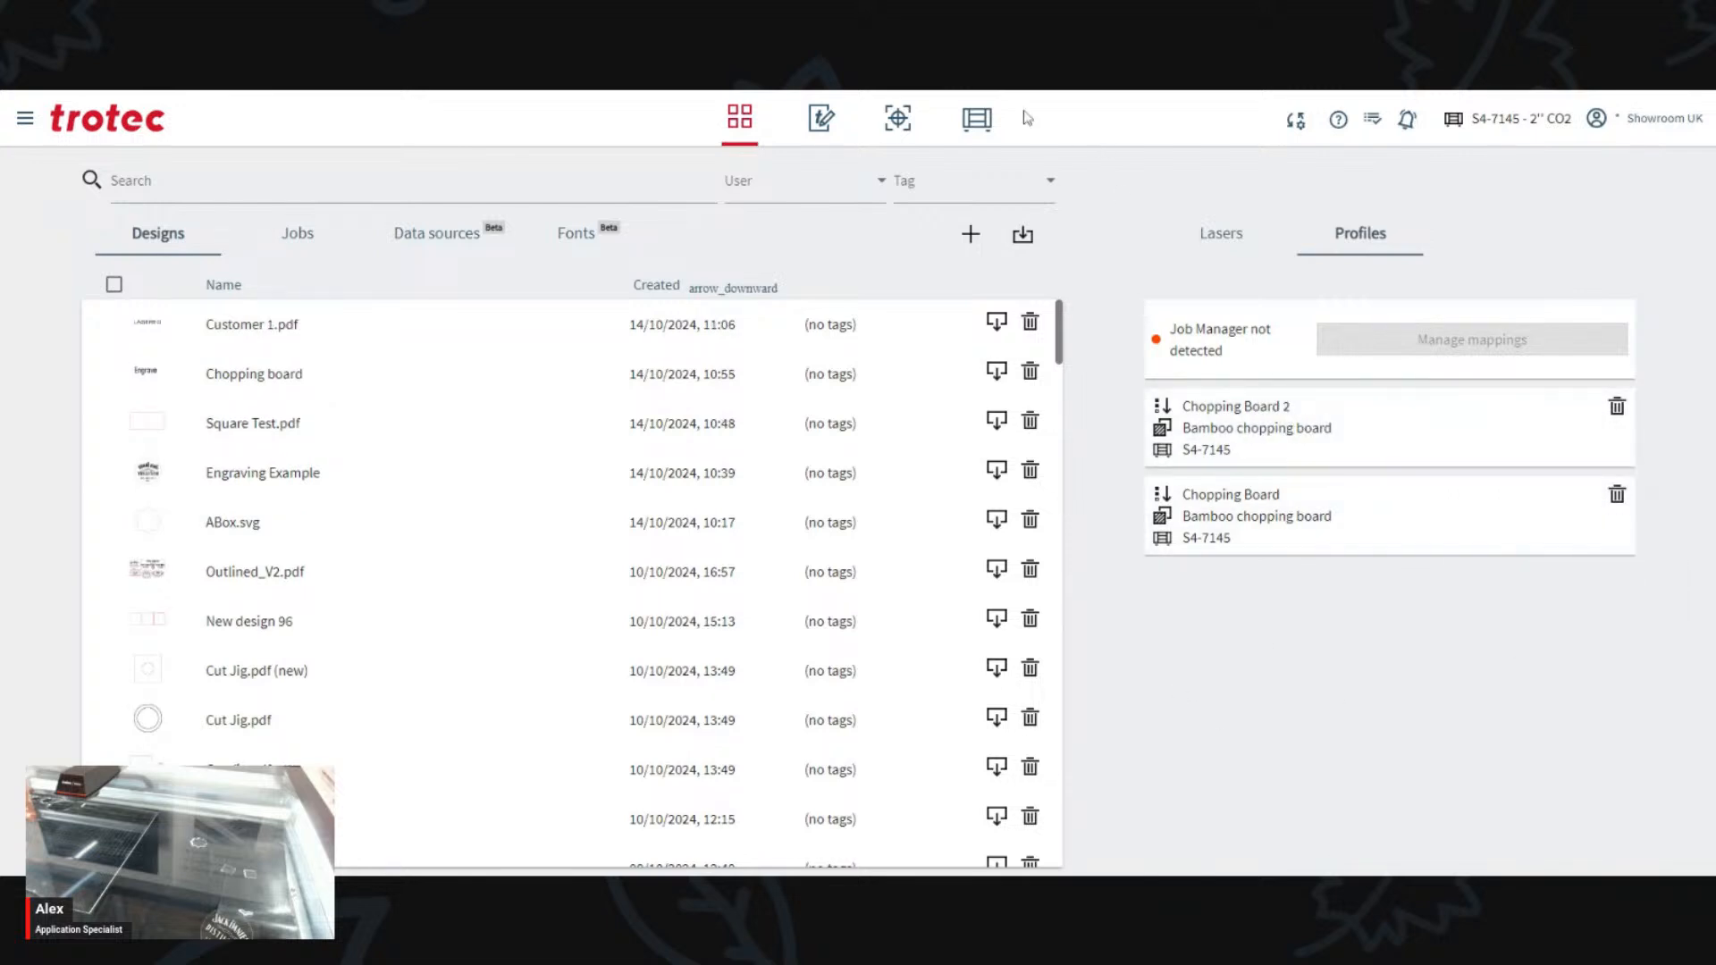
left_click(988, 125)
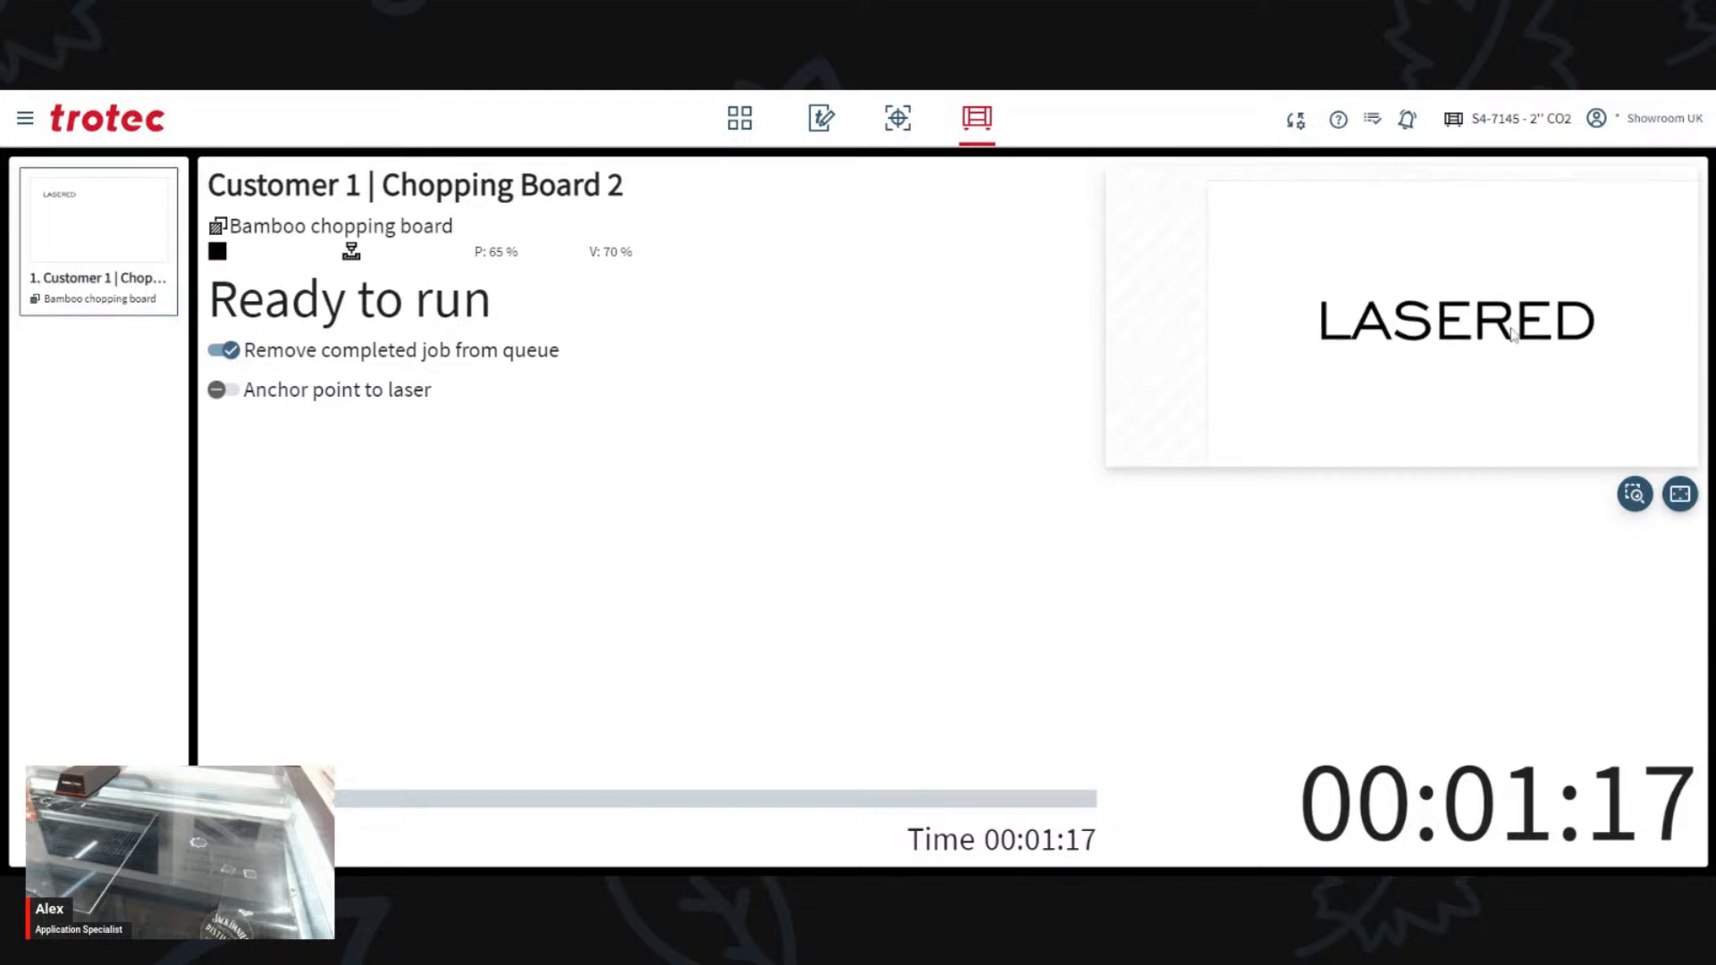
Step: Pan across the job preview, then go back to the designs list
left_click_drag(1480, 349, 1262, 252)
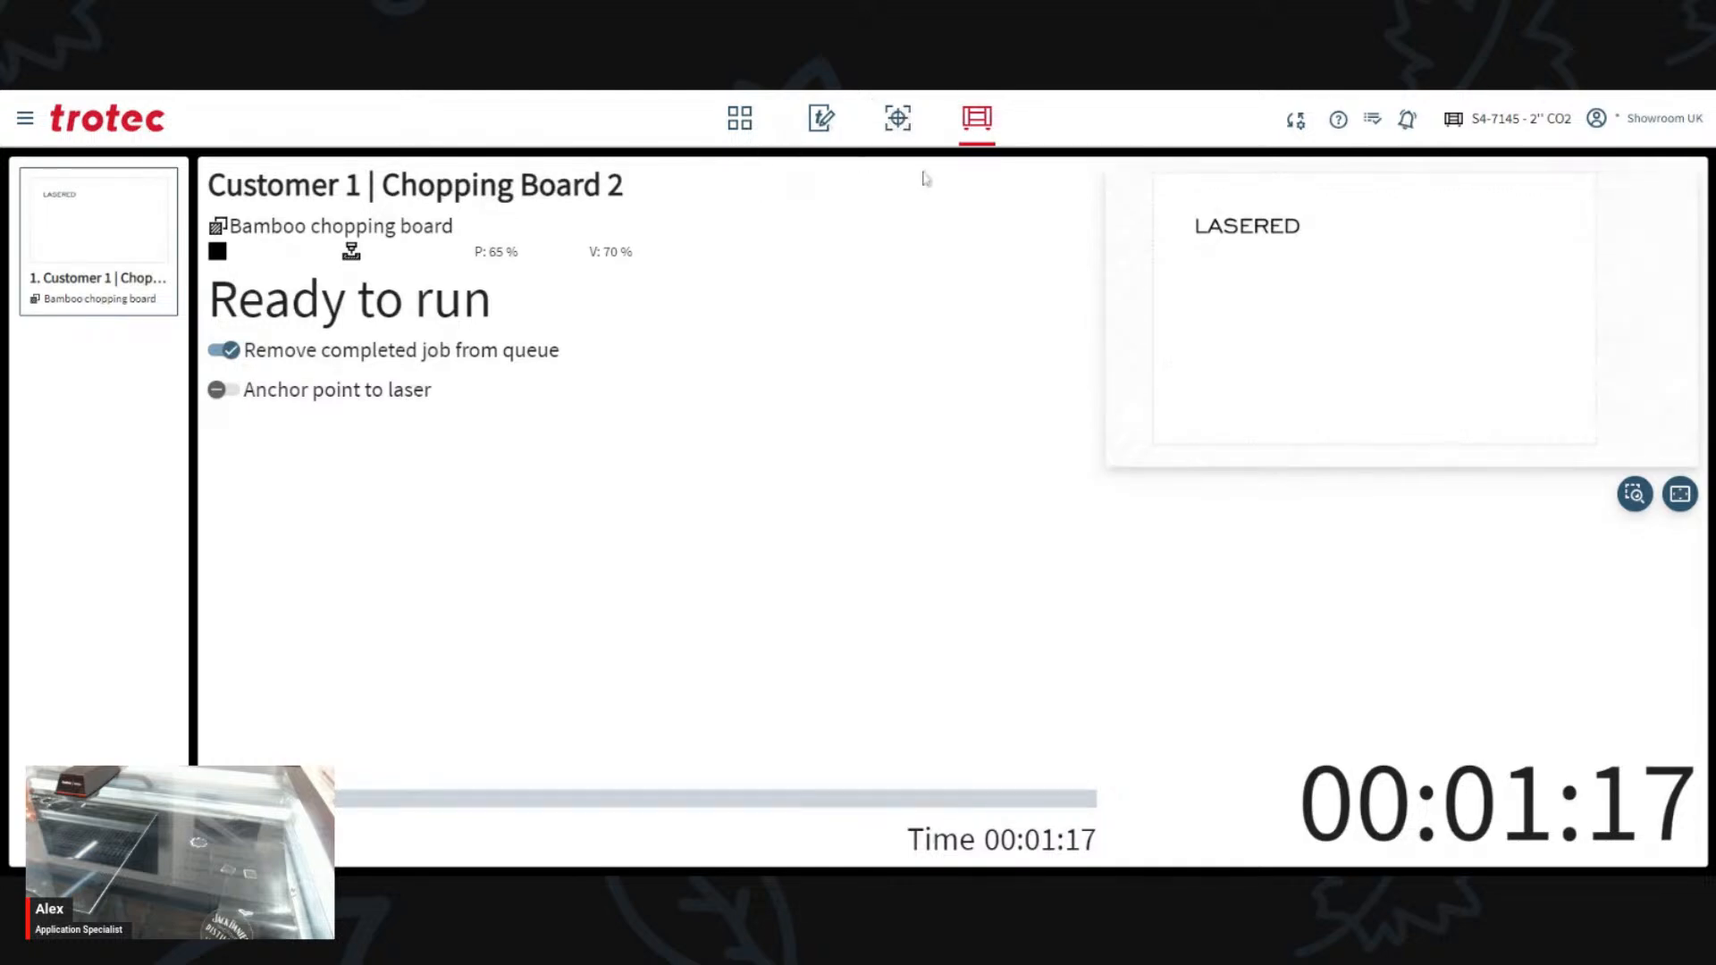
left_click(737, 125)
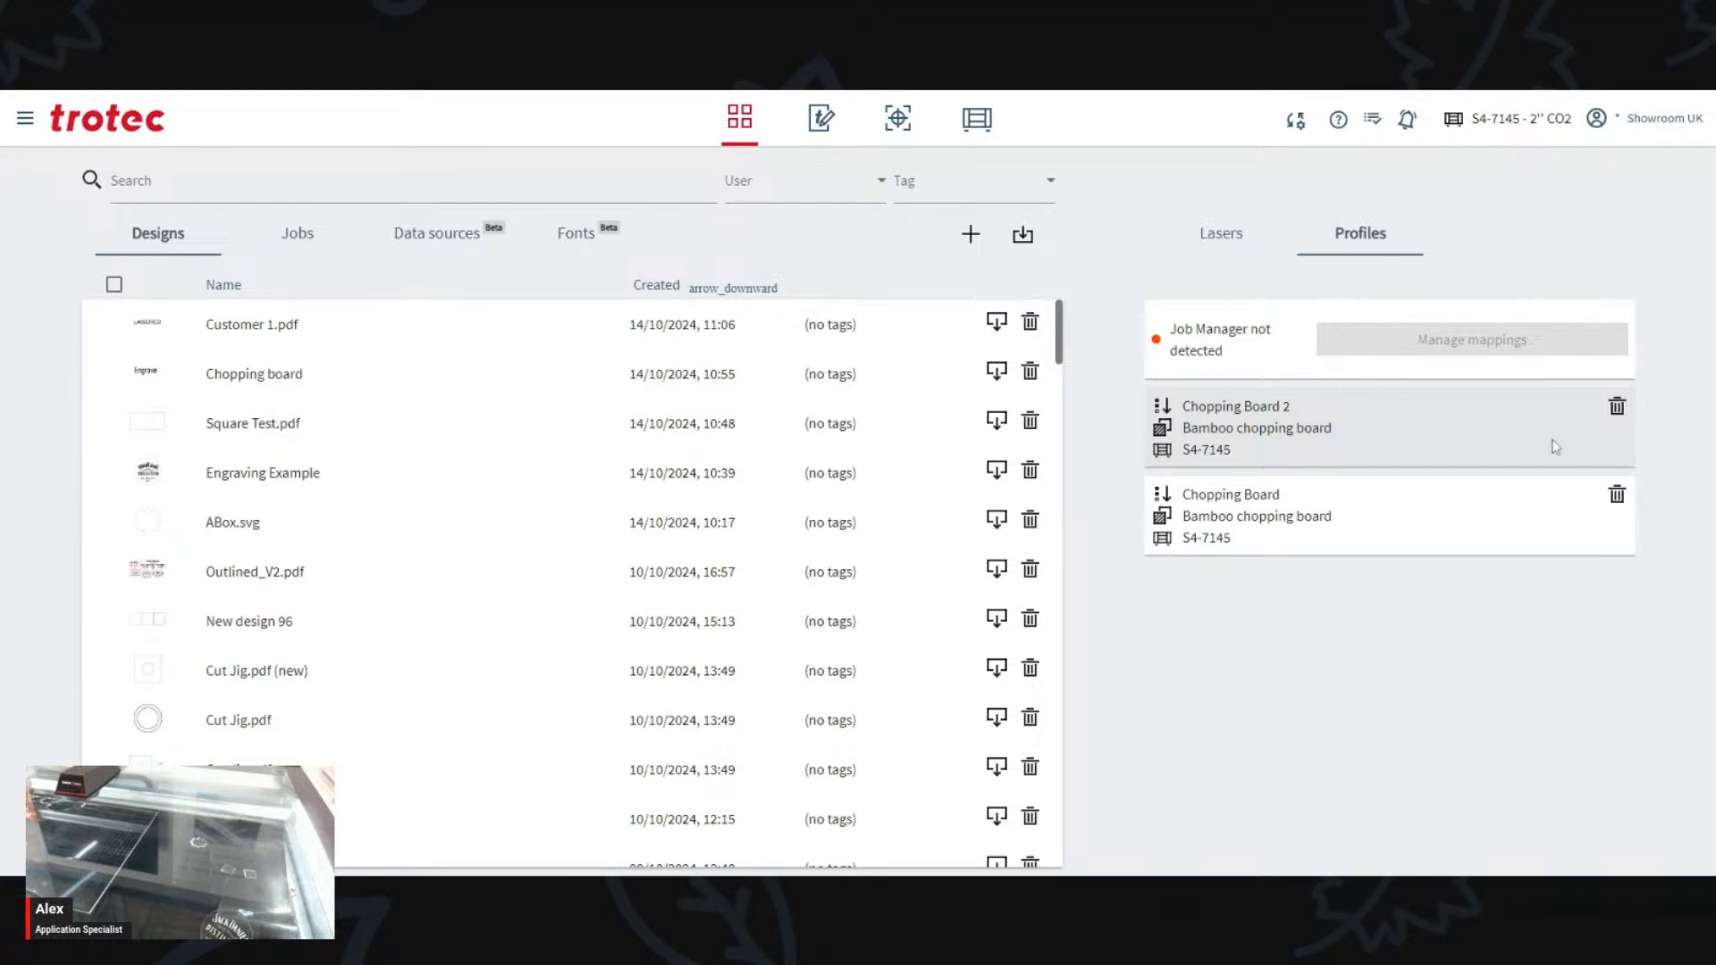
Step: Show the laser queue with the Customer 1 | Chopping Board 2 job
left_click(974, 122)
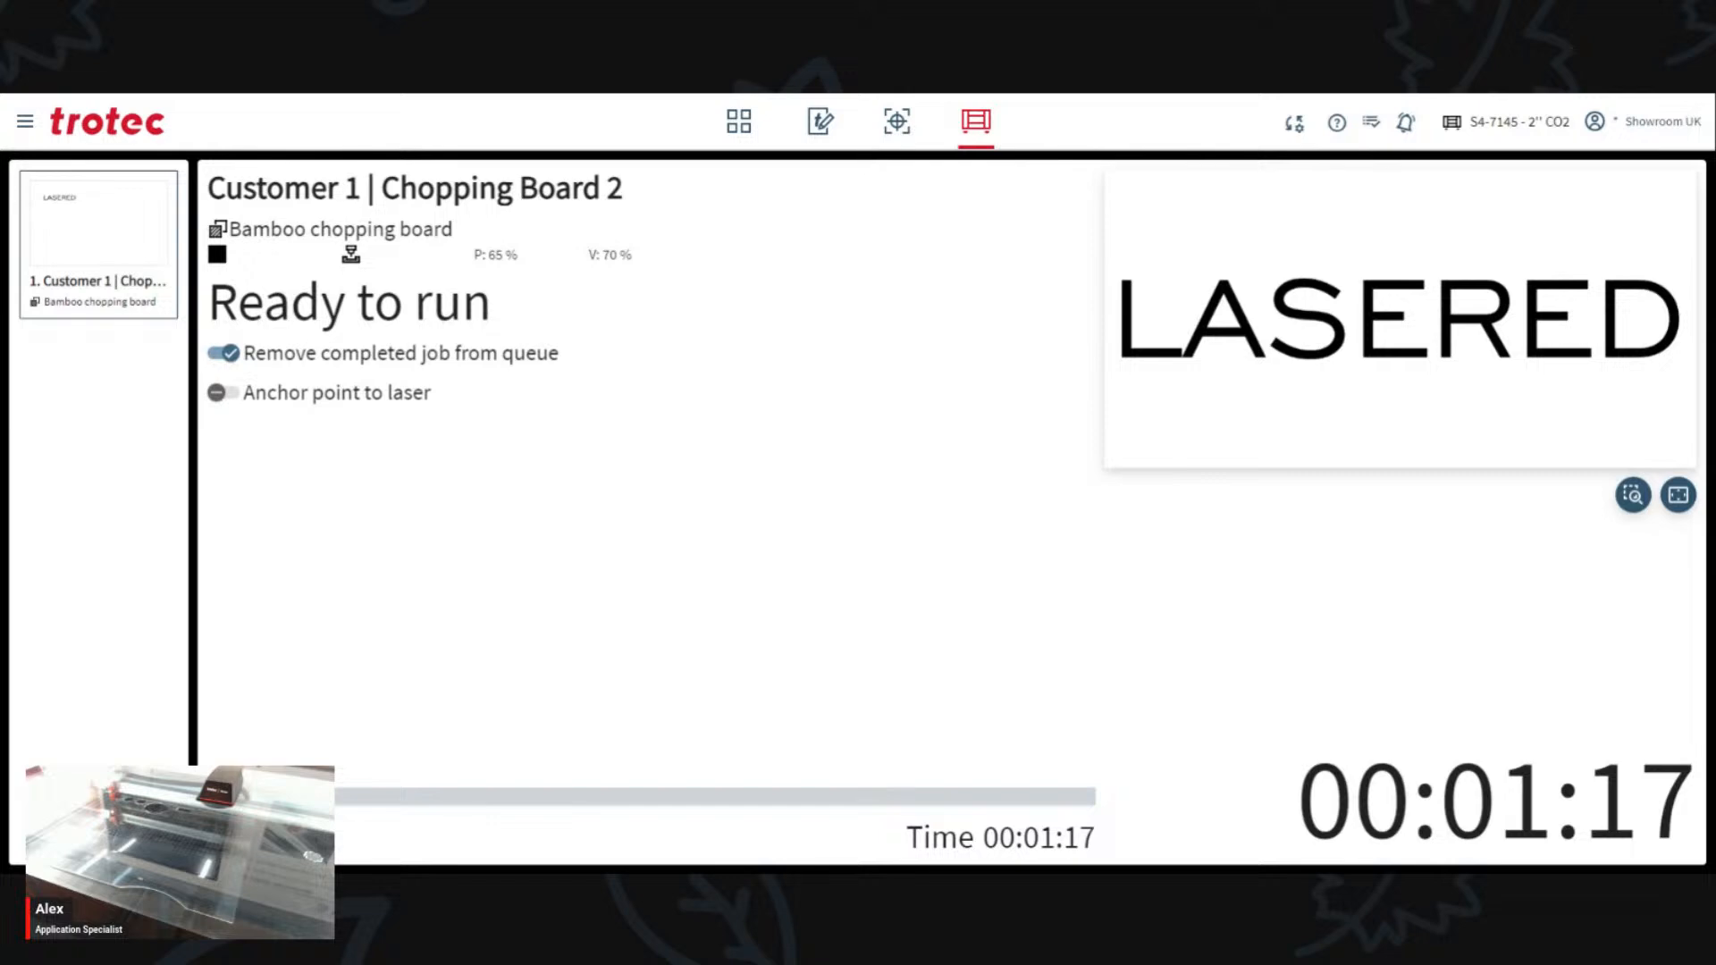
mouse_move(170, 189)
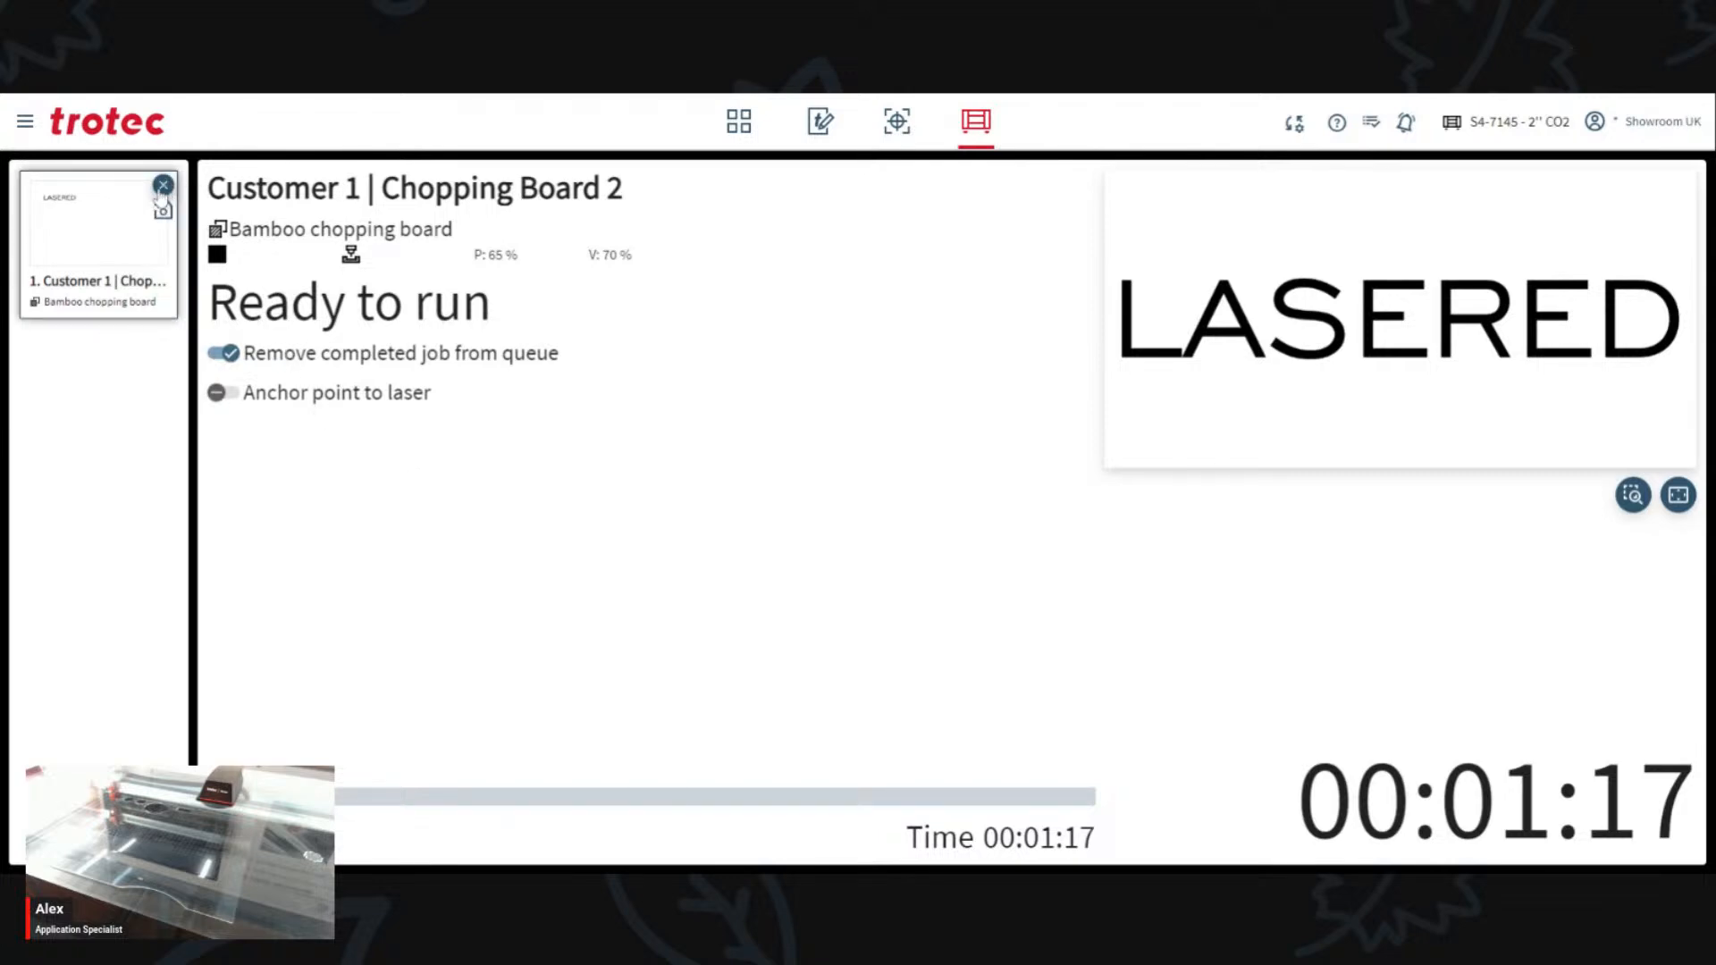
left_click(163, 186)
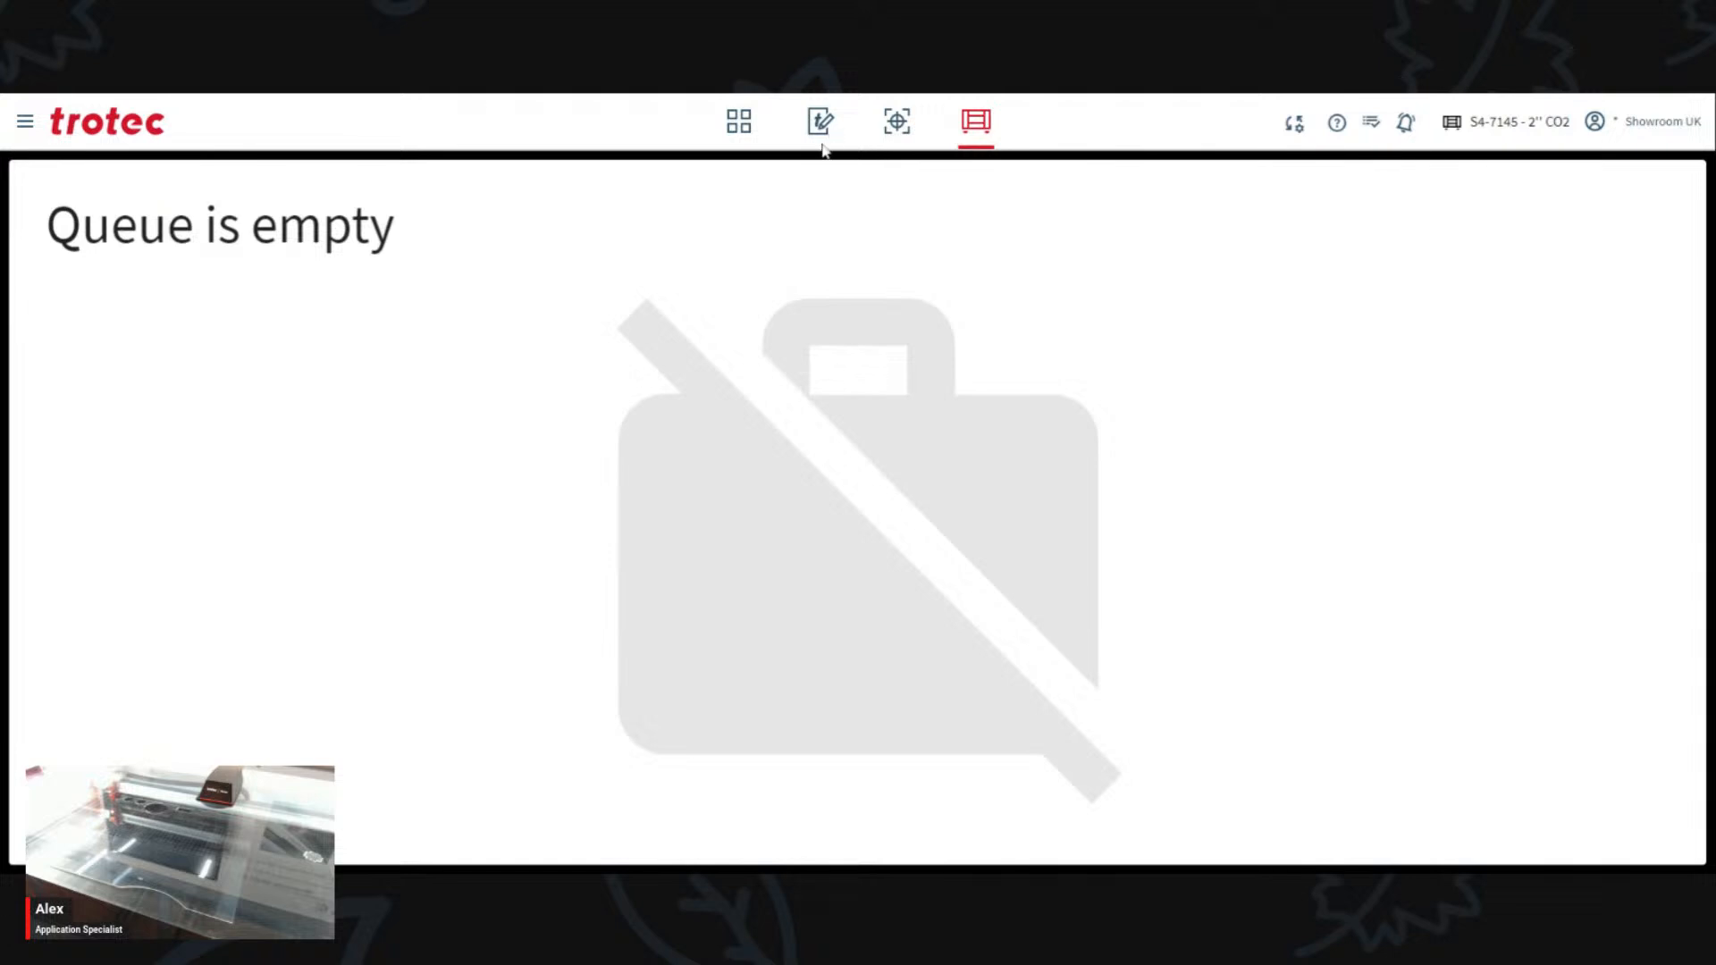
left_click(747, 138)
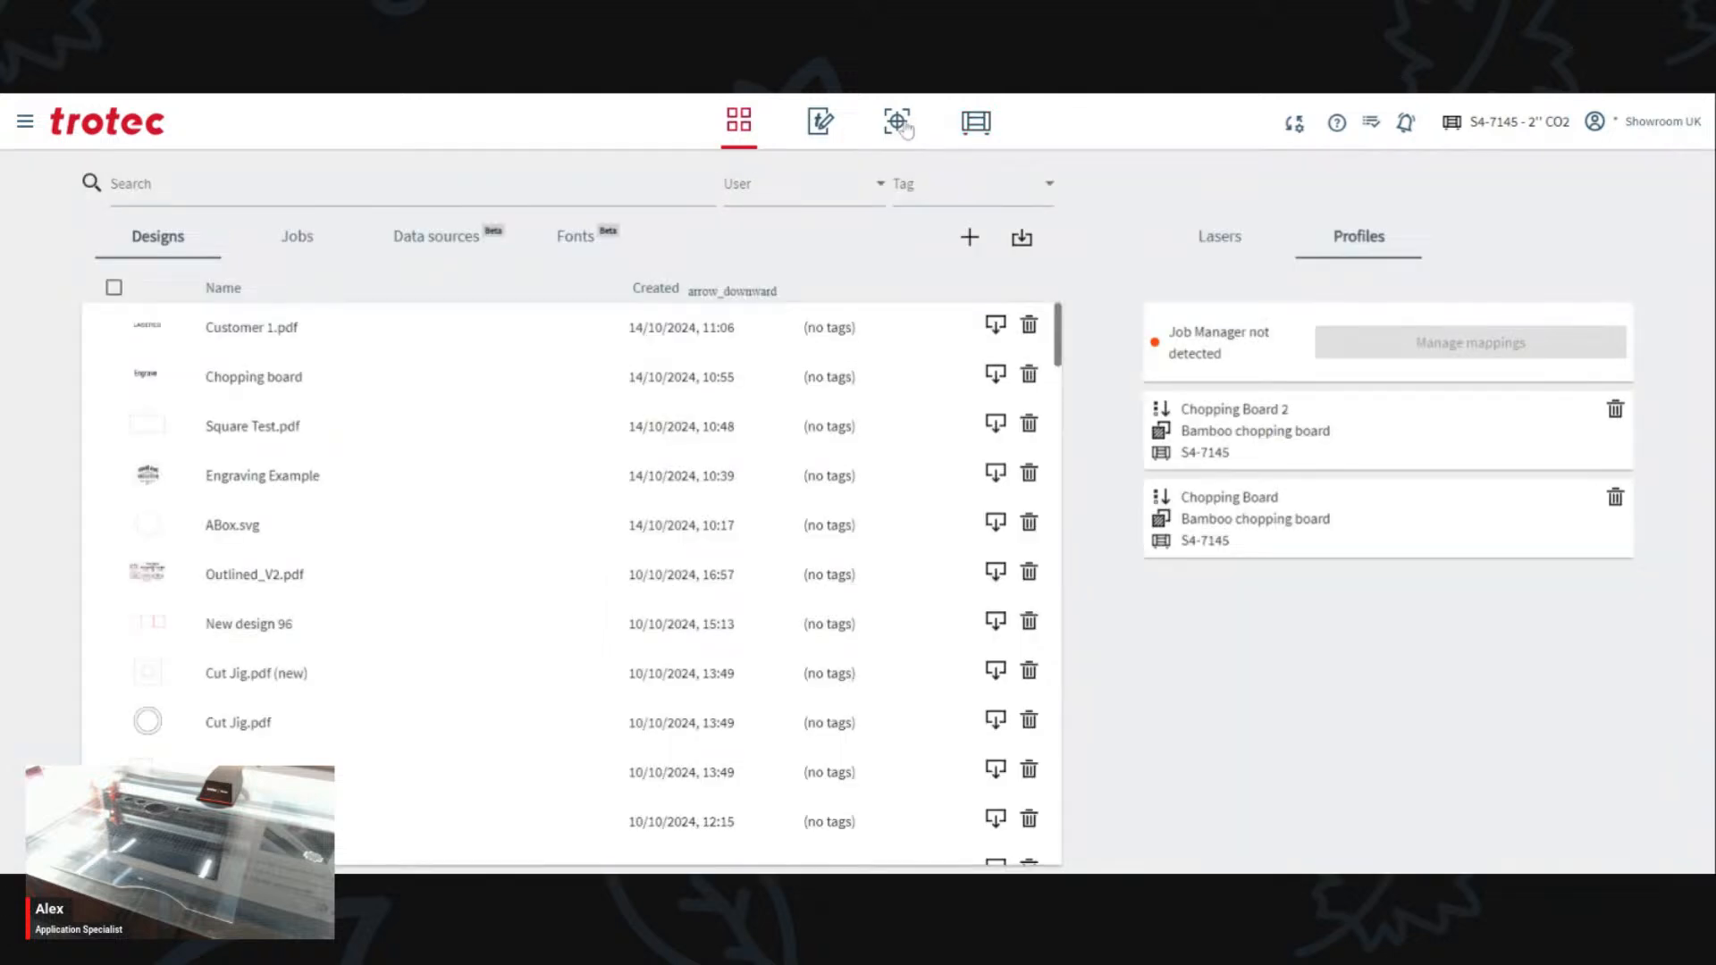
left_click(899, 125)
left_click(817, 125)
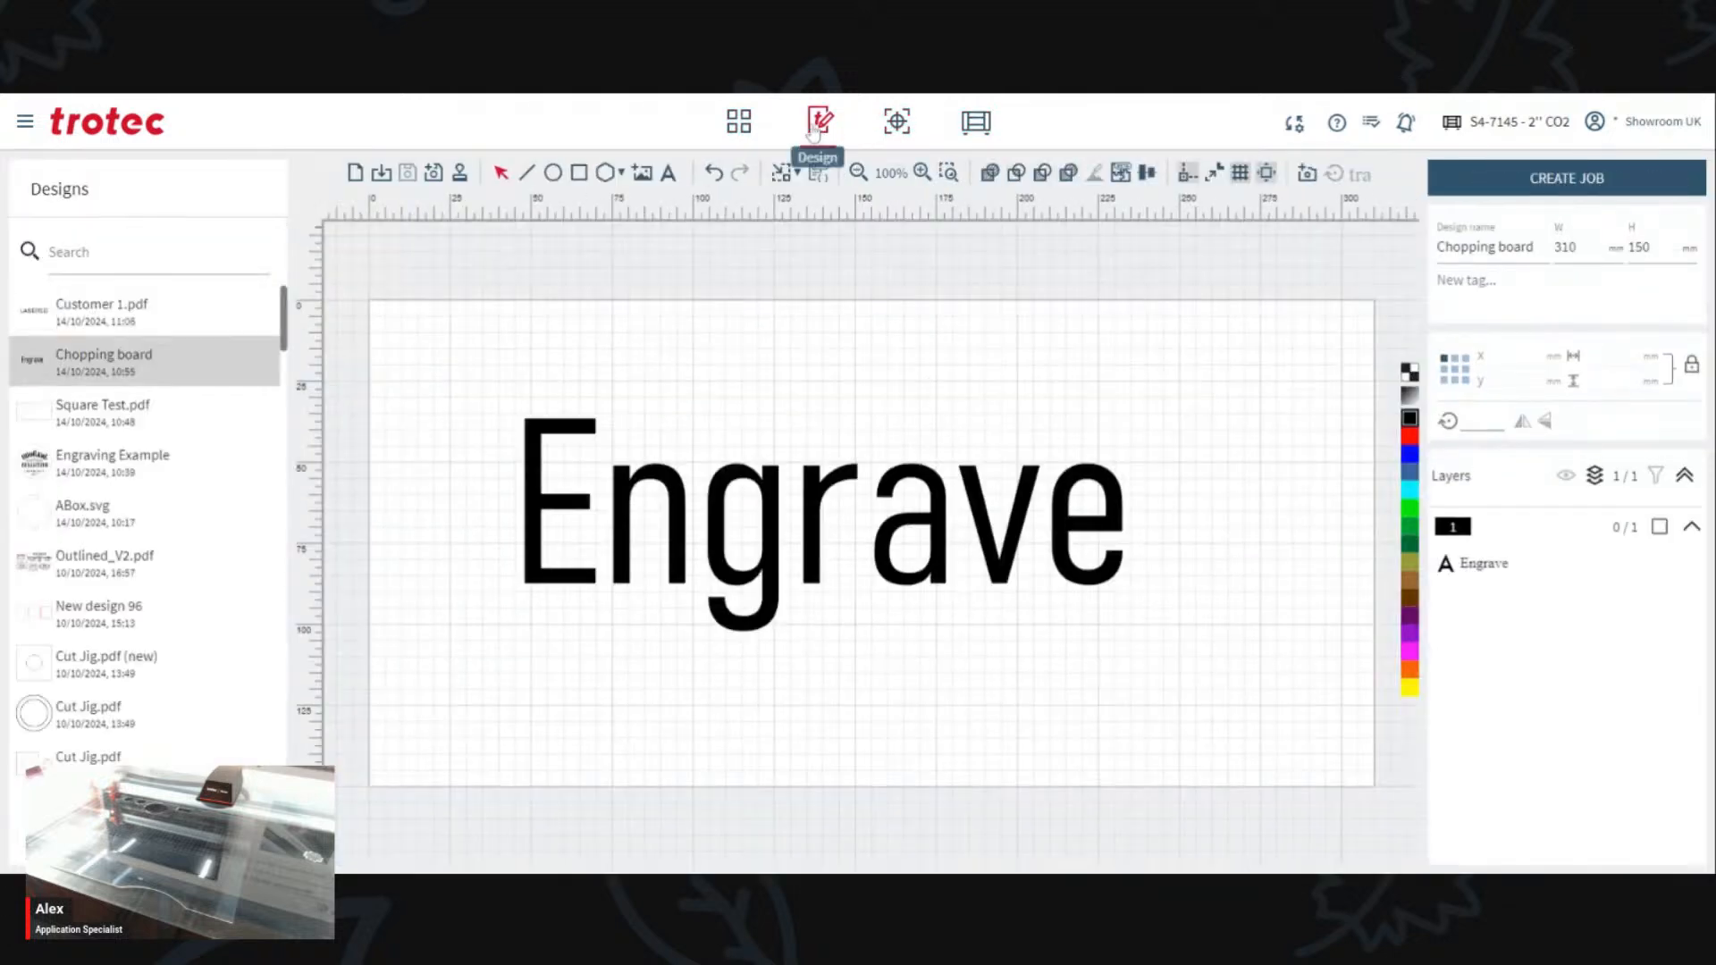
left_click(749, 134)
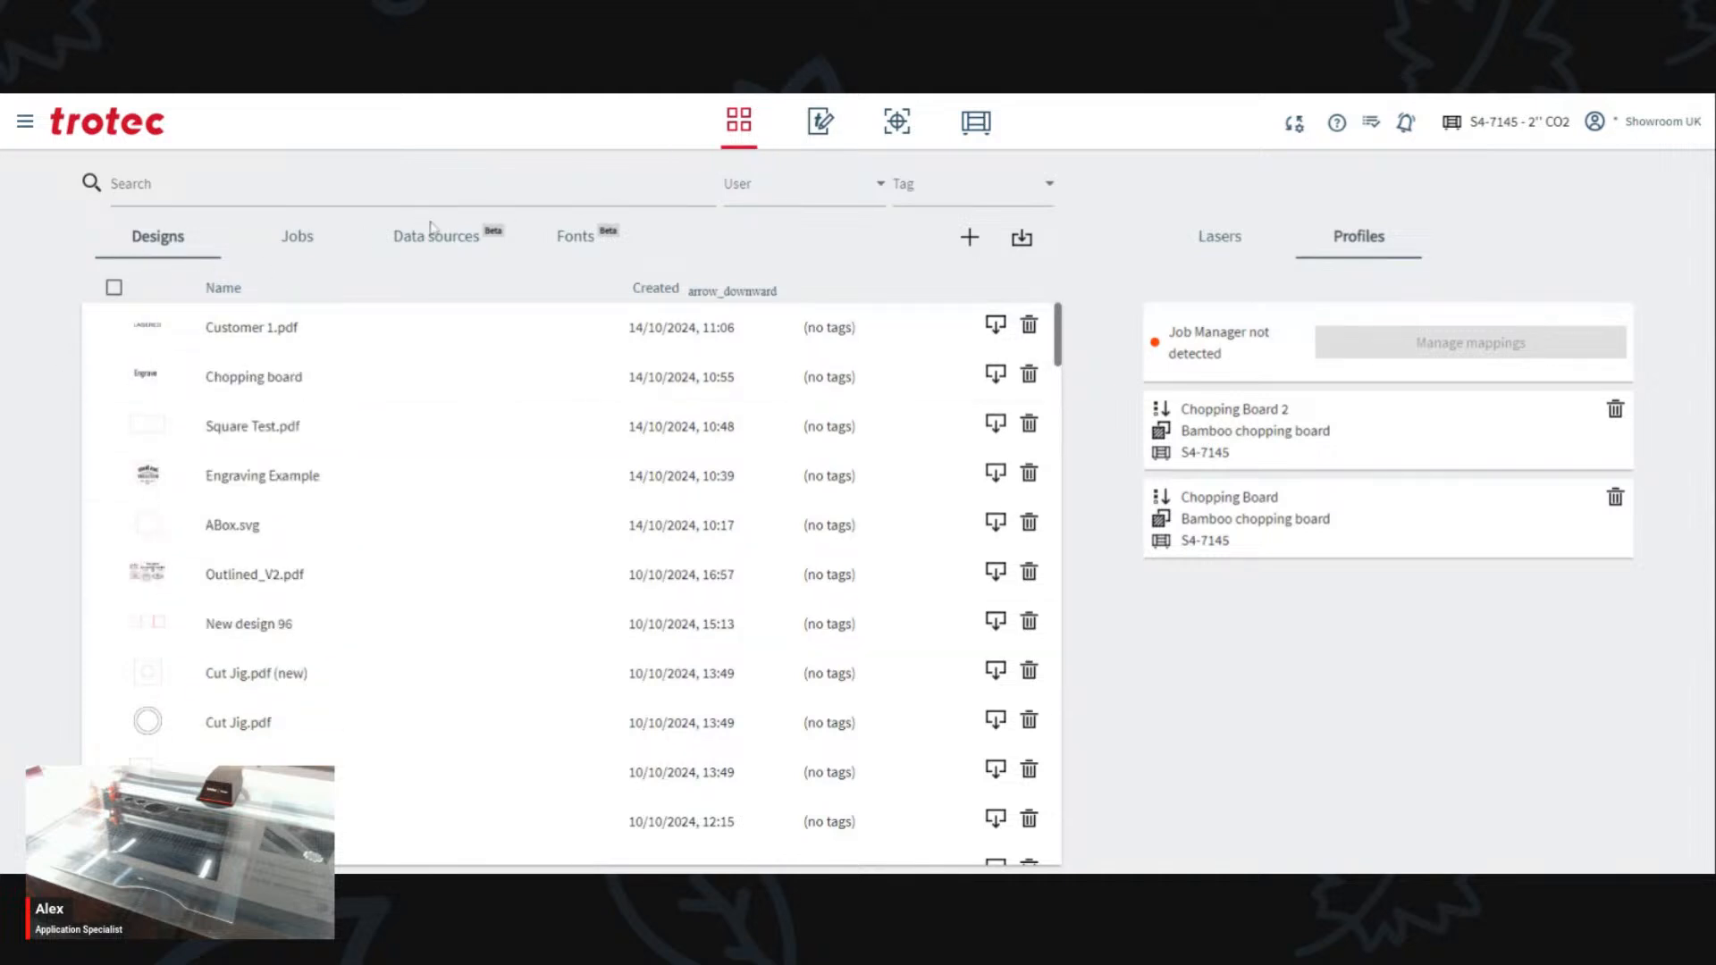
left_click(467, 245)
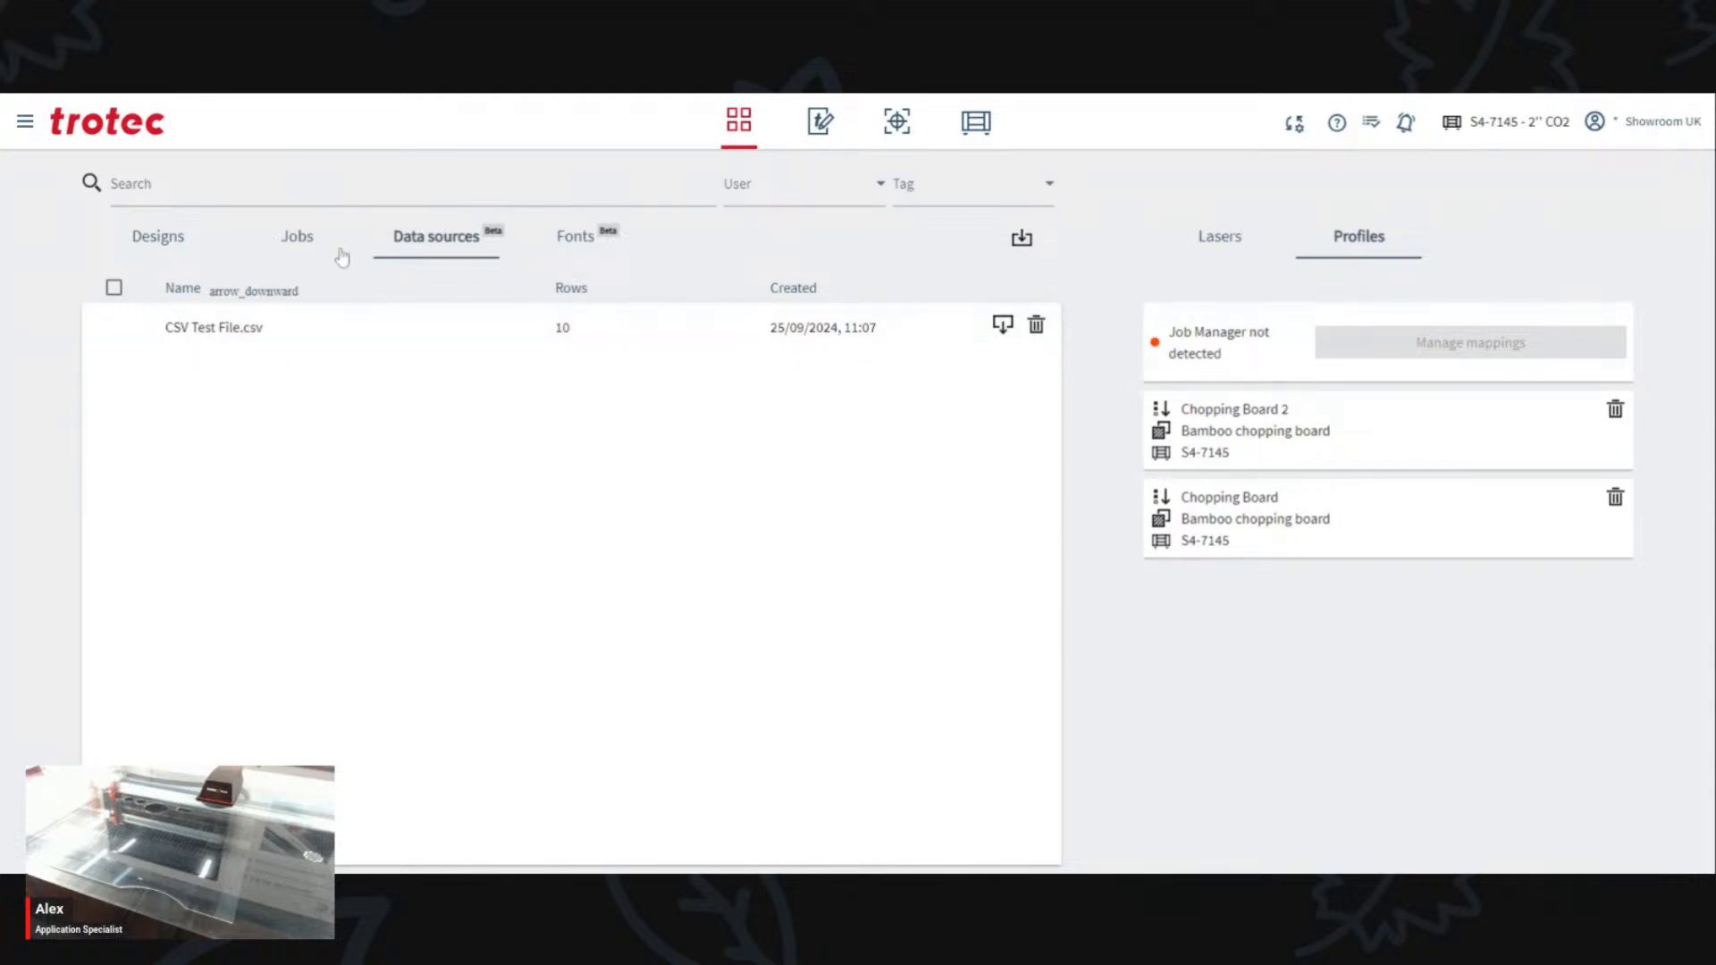
left_click(306, 246)
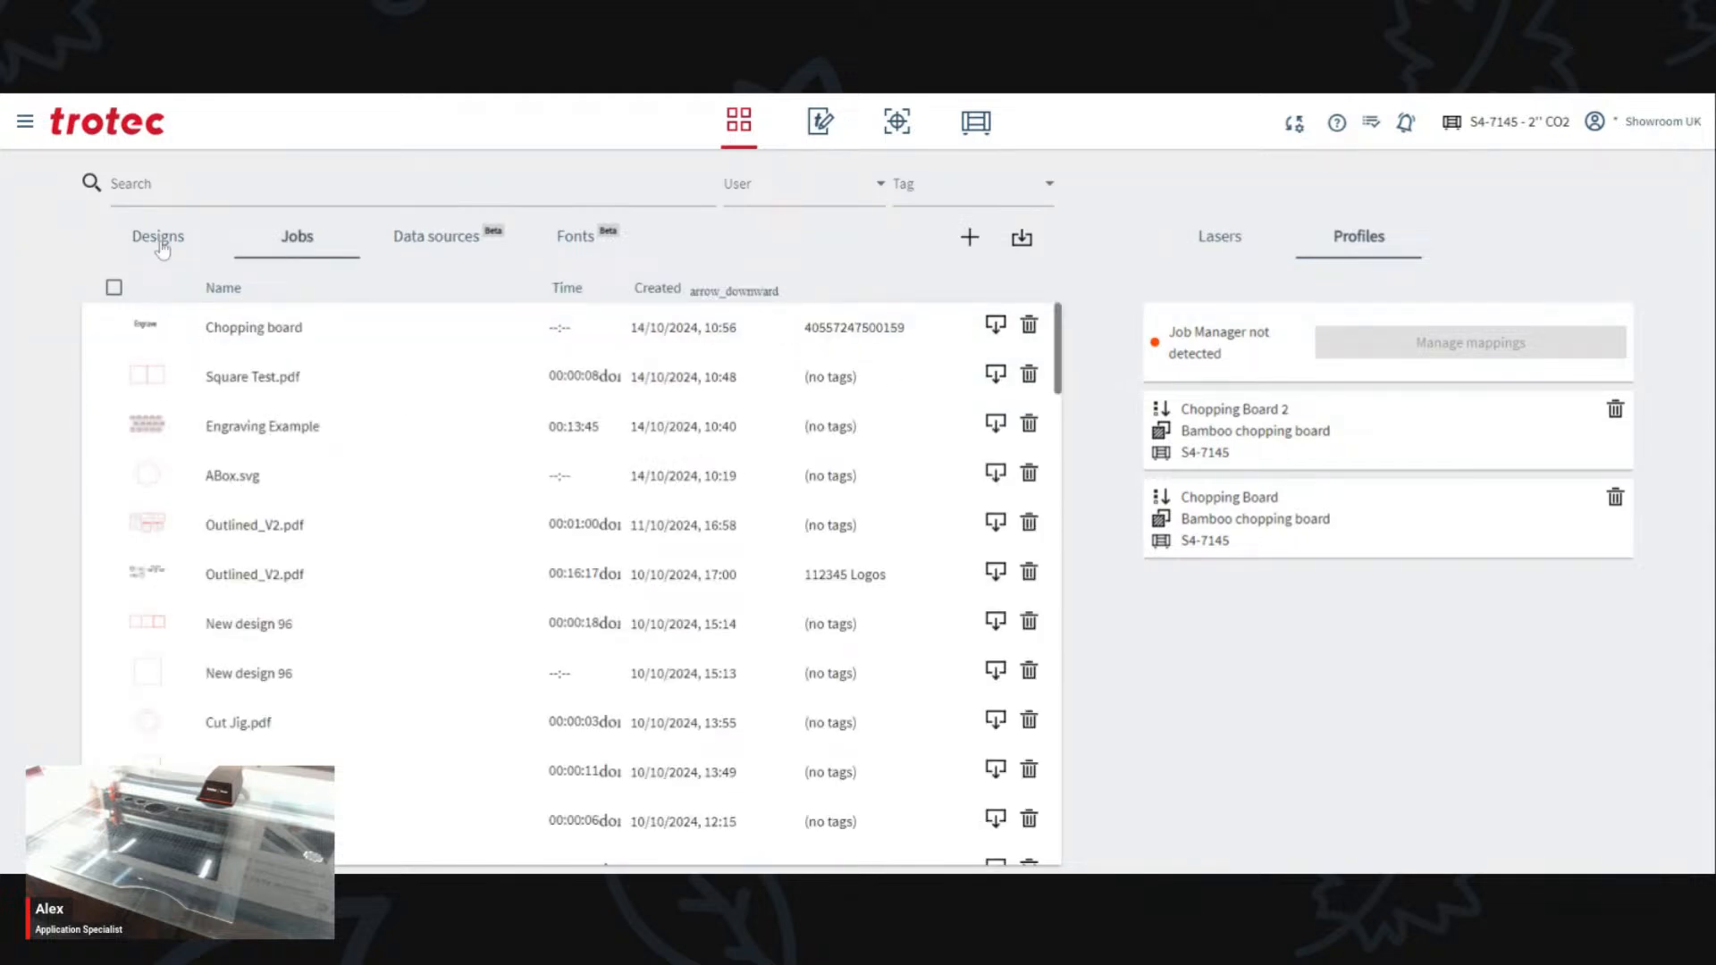
left_click(161, 238)
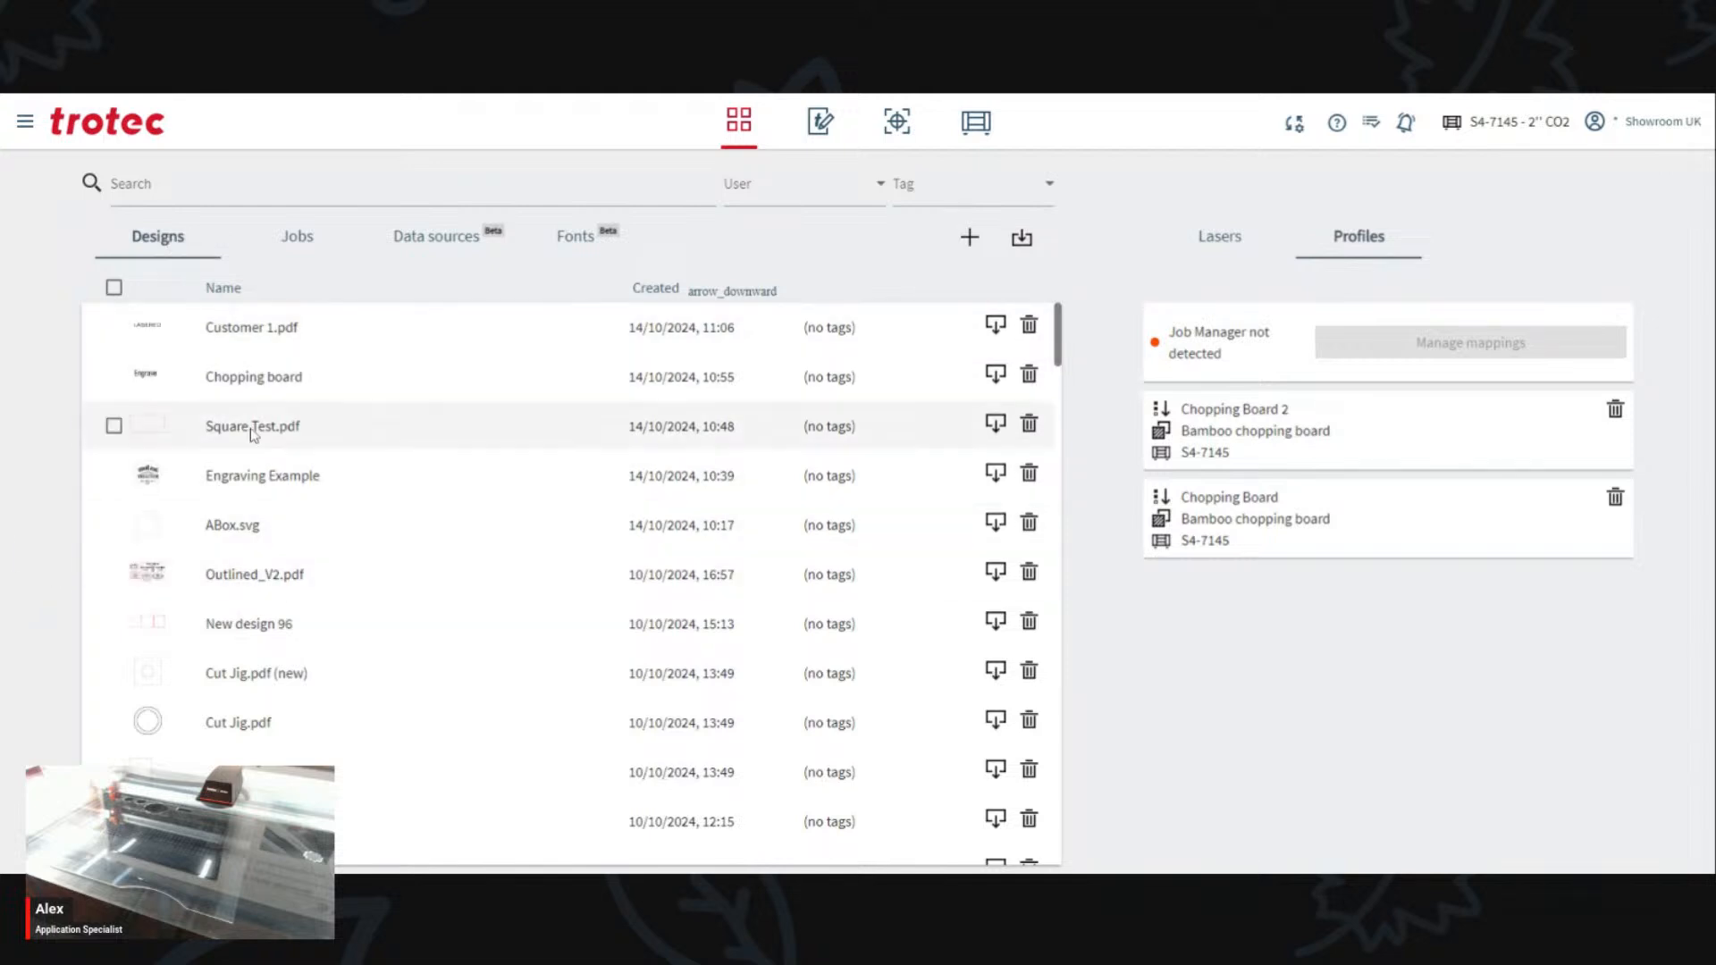
scroll(232, 501, "down", 5)
scroll(237, 523, "up", 5)
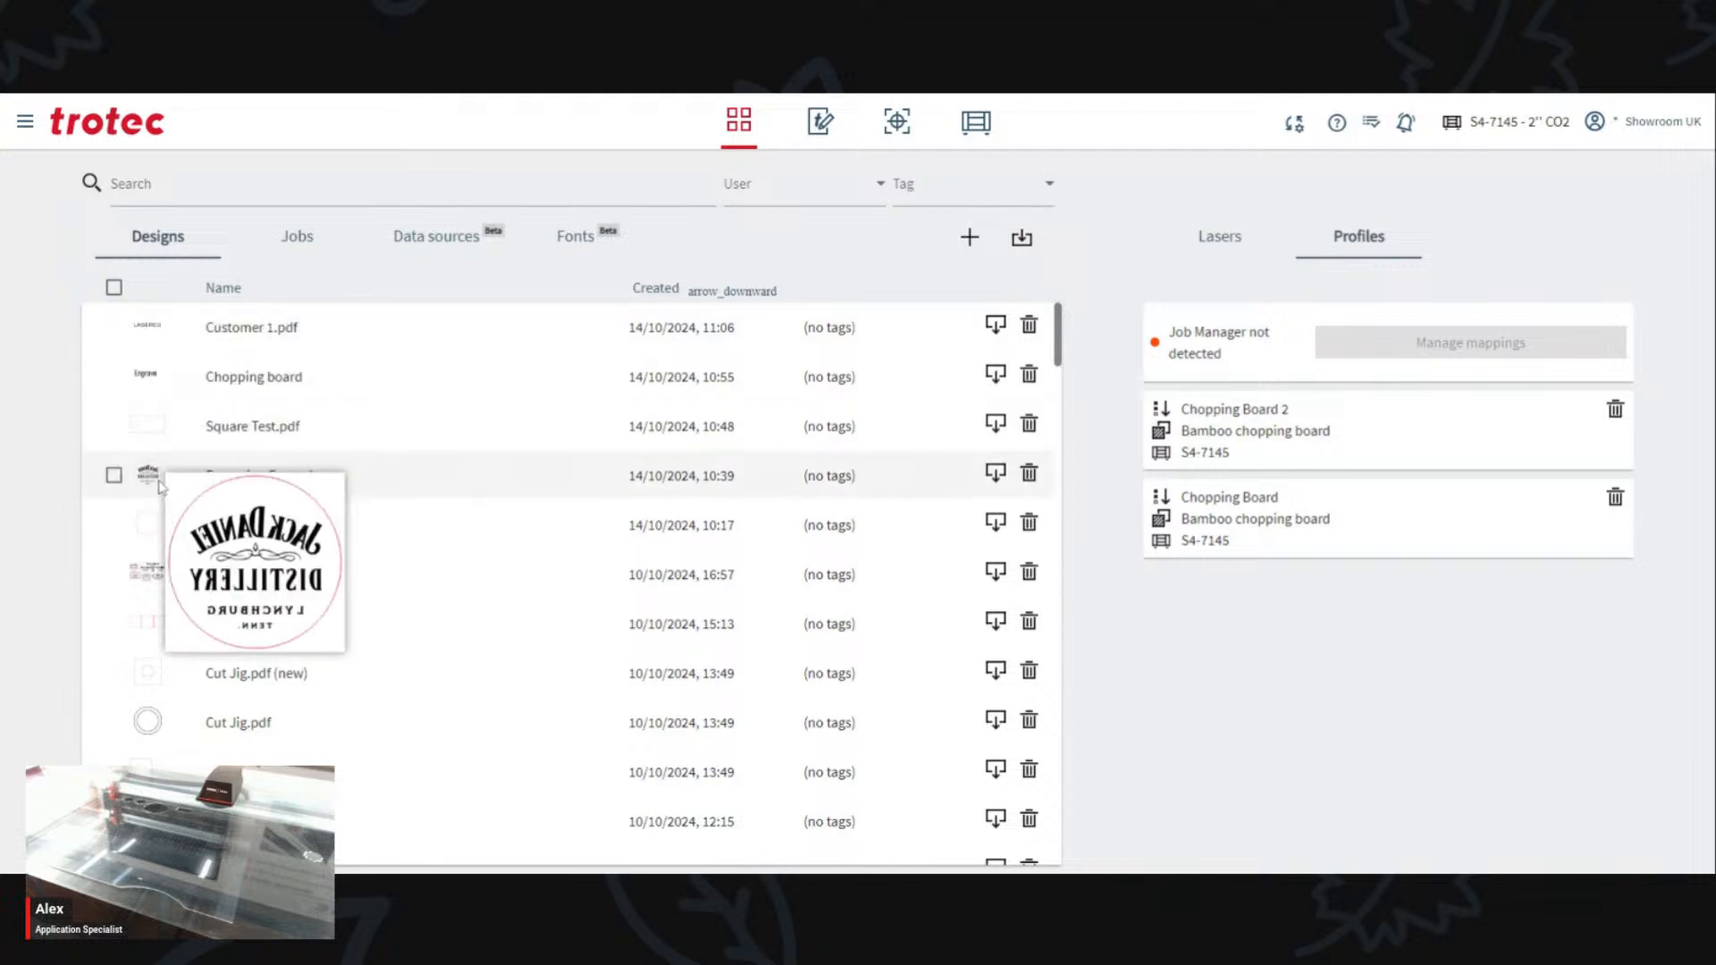
Step: Browse the saved jobs and open Outlined_V2.pdf
left_click(327, 231)
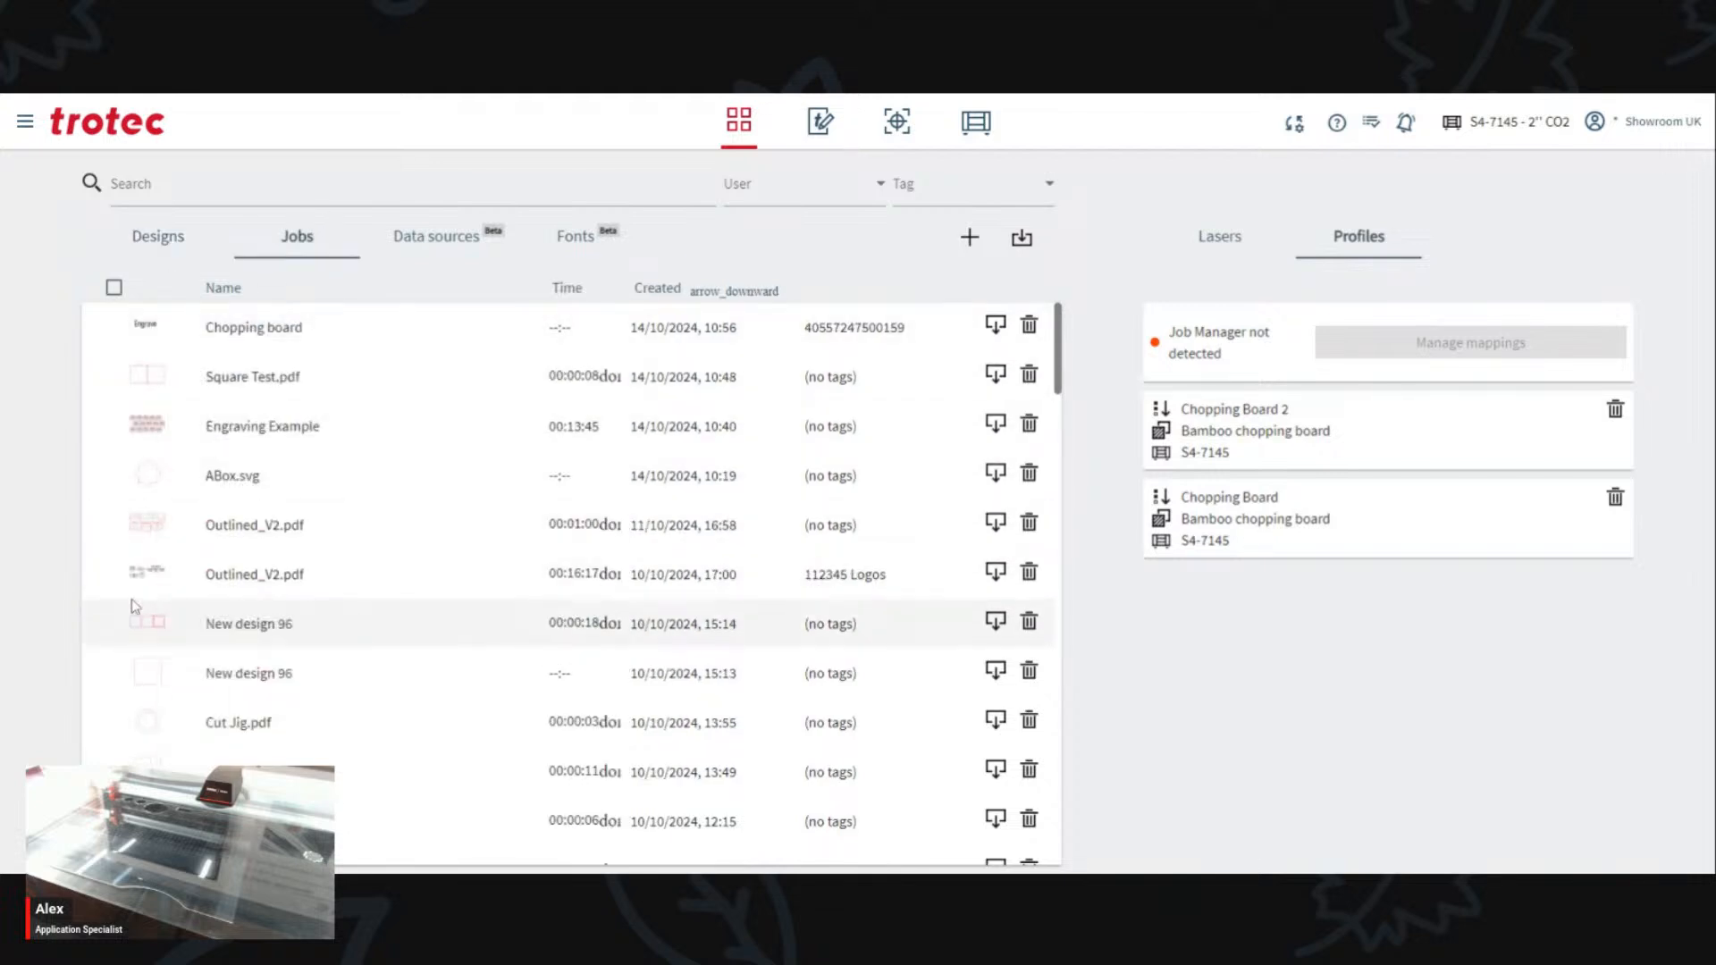
left_click(146, 528)
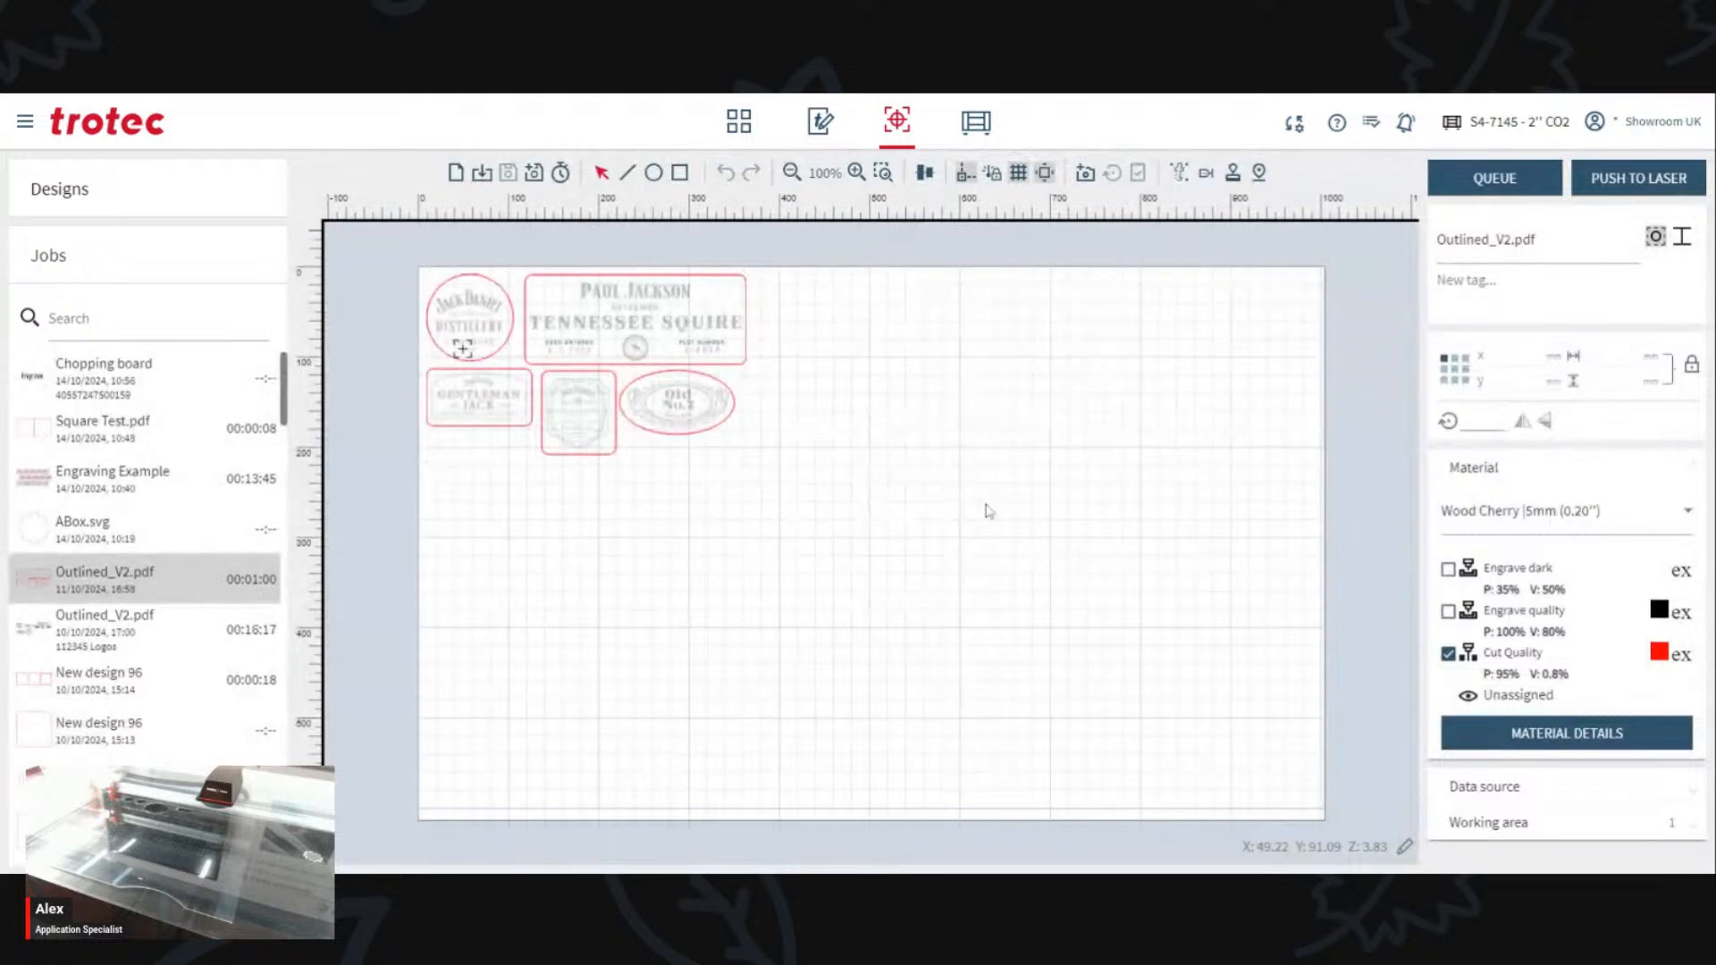
left_click(741, 125)
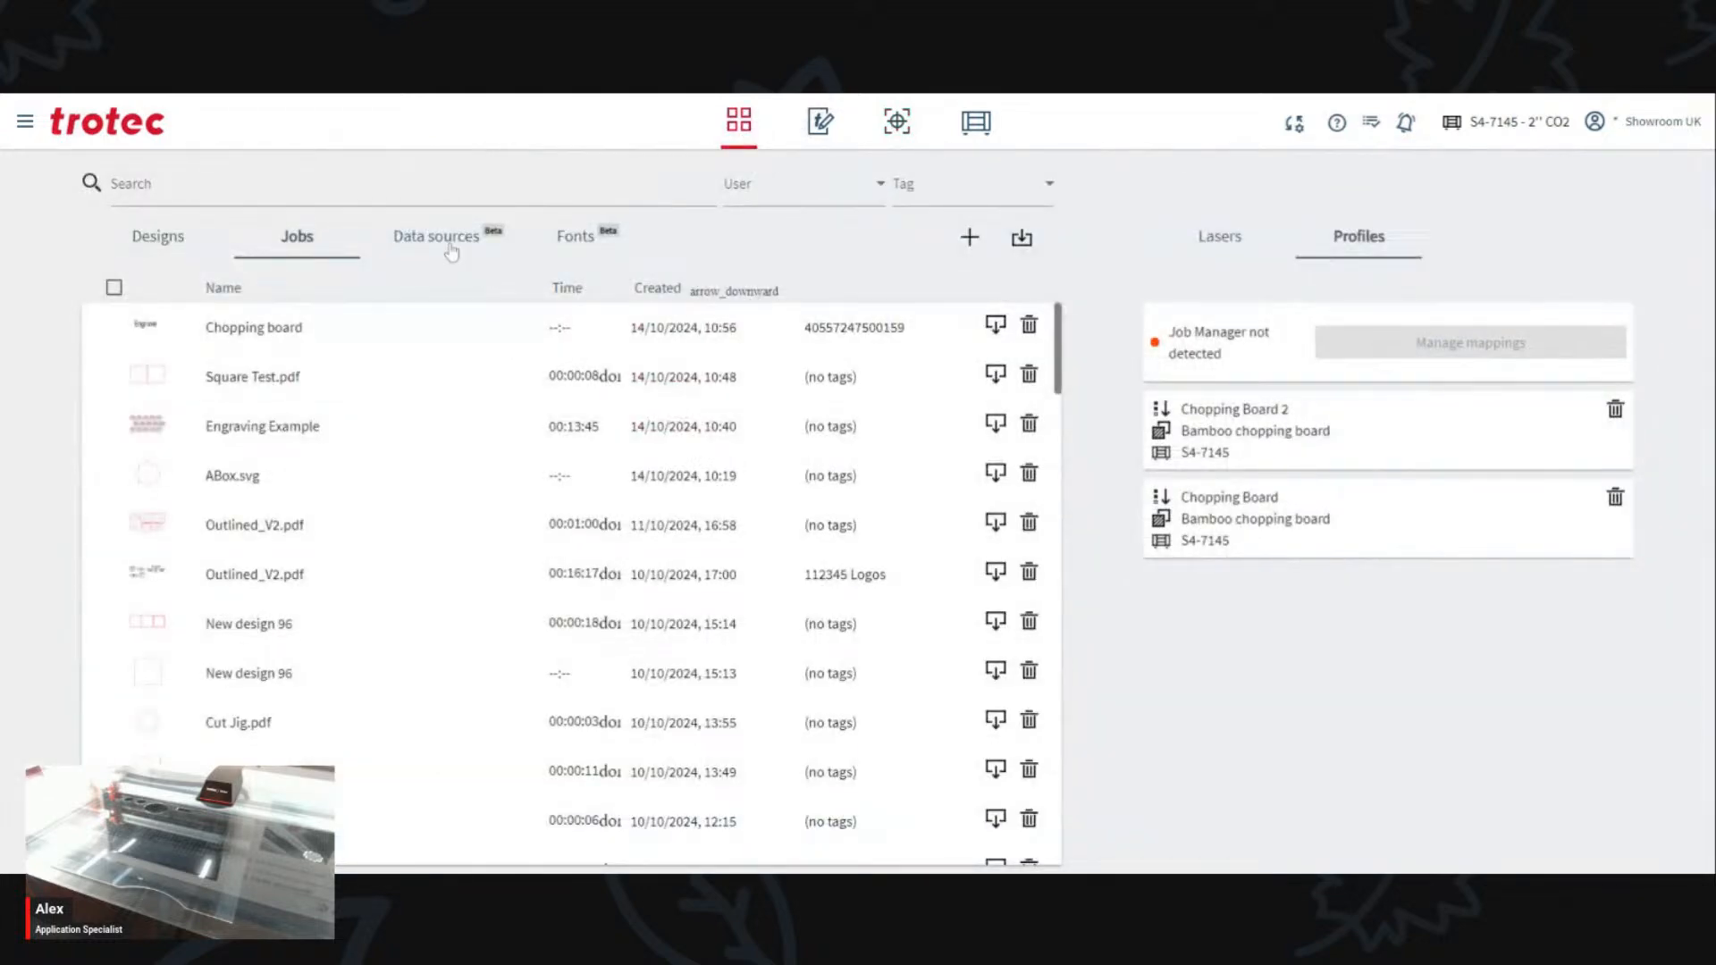
Step: Preview the names in CSV Test File.csv, then open the Chopping board design
left_click(400, 236)
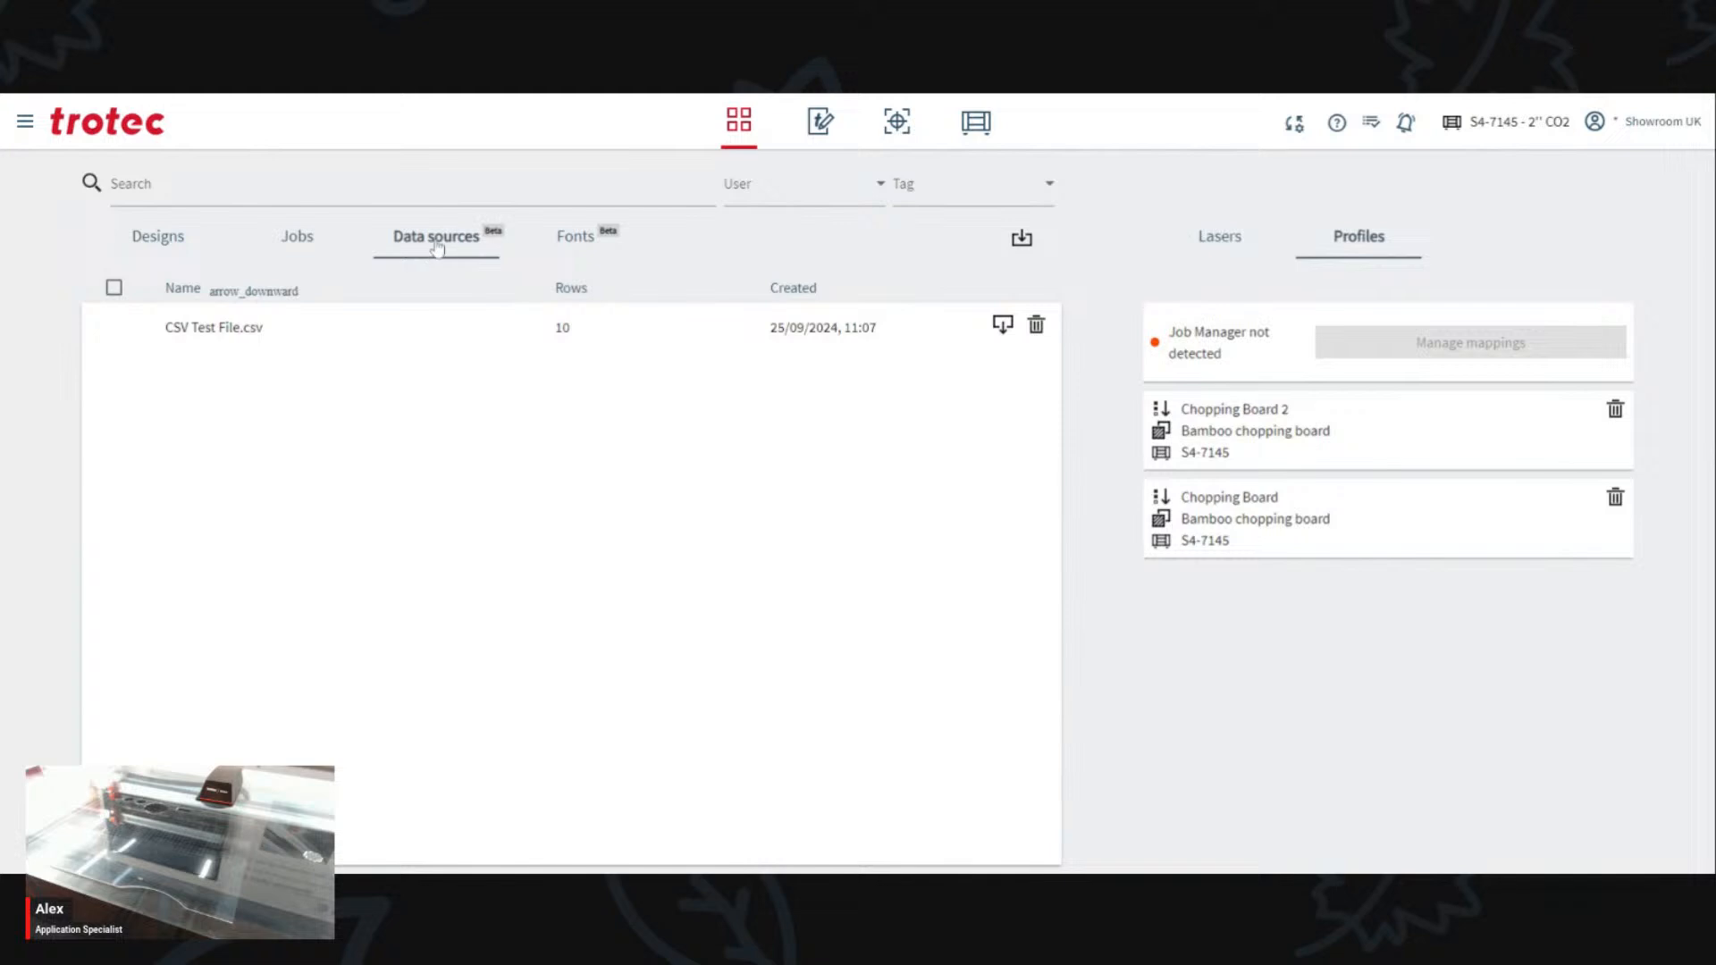
left_click(209, 332)
left_click(208, 332)
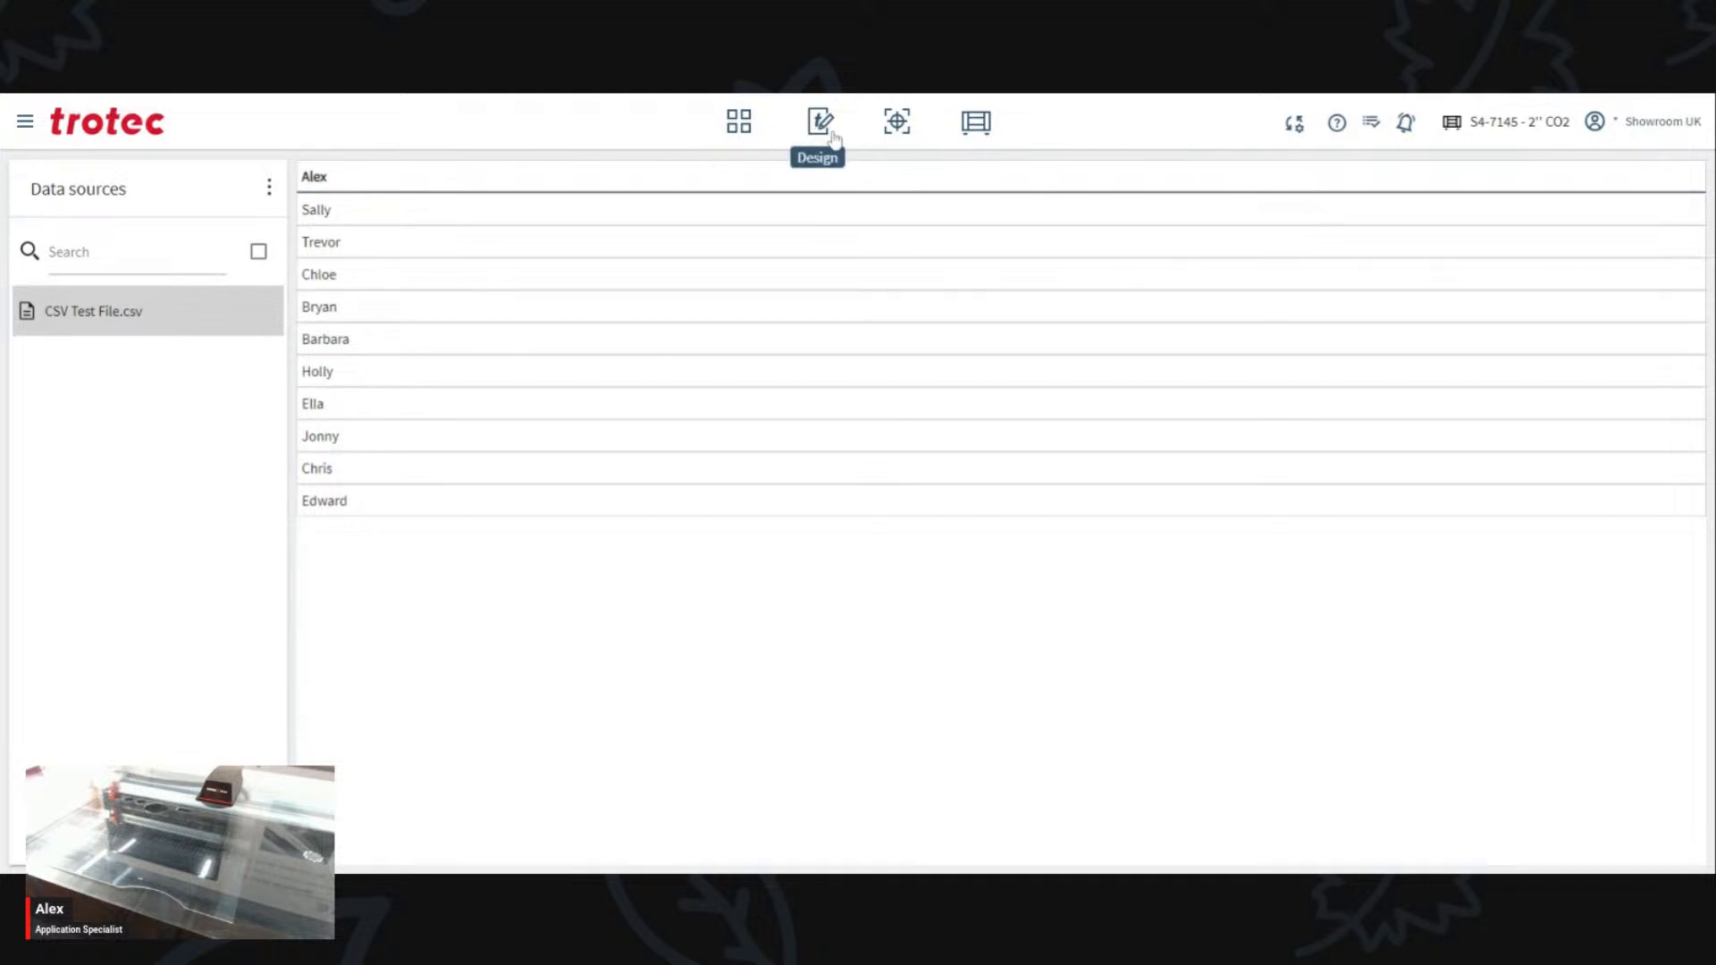
left_click(754, 135)
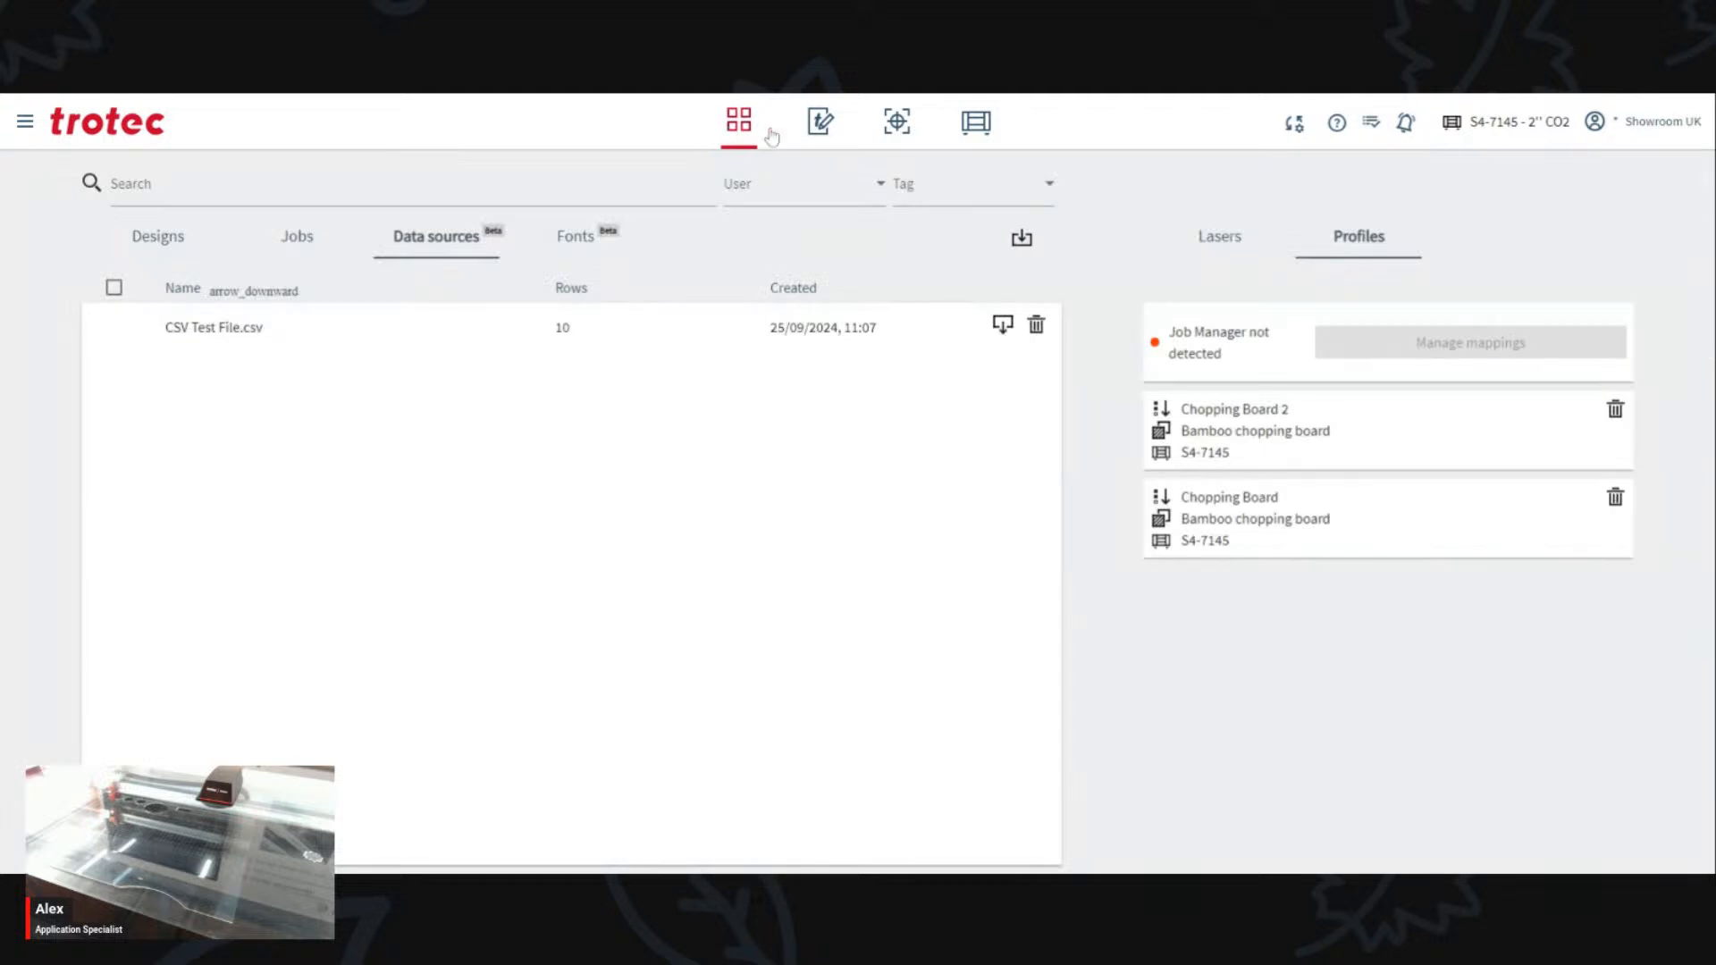
left_click(820, 126)
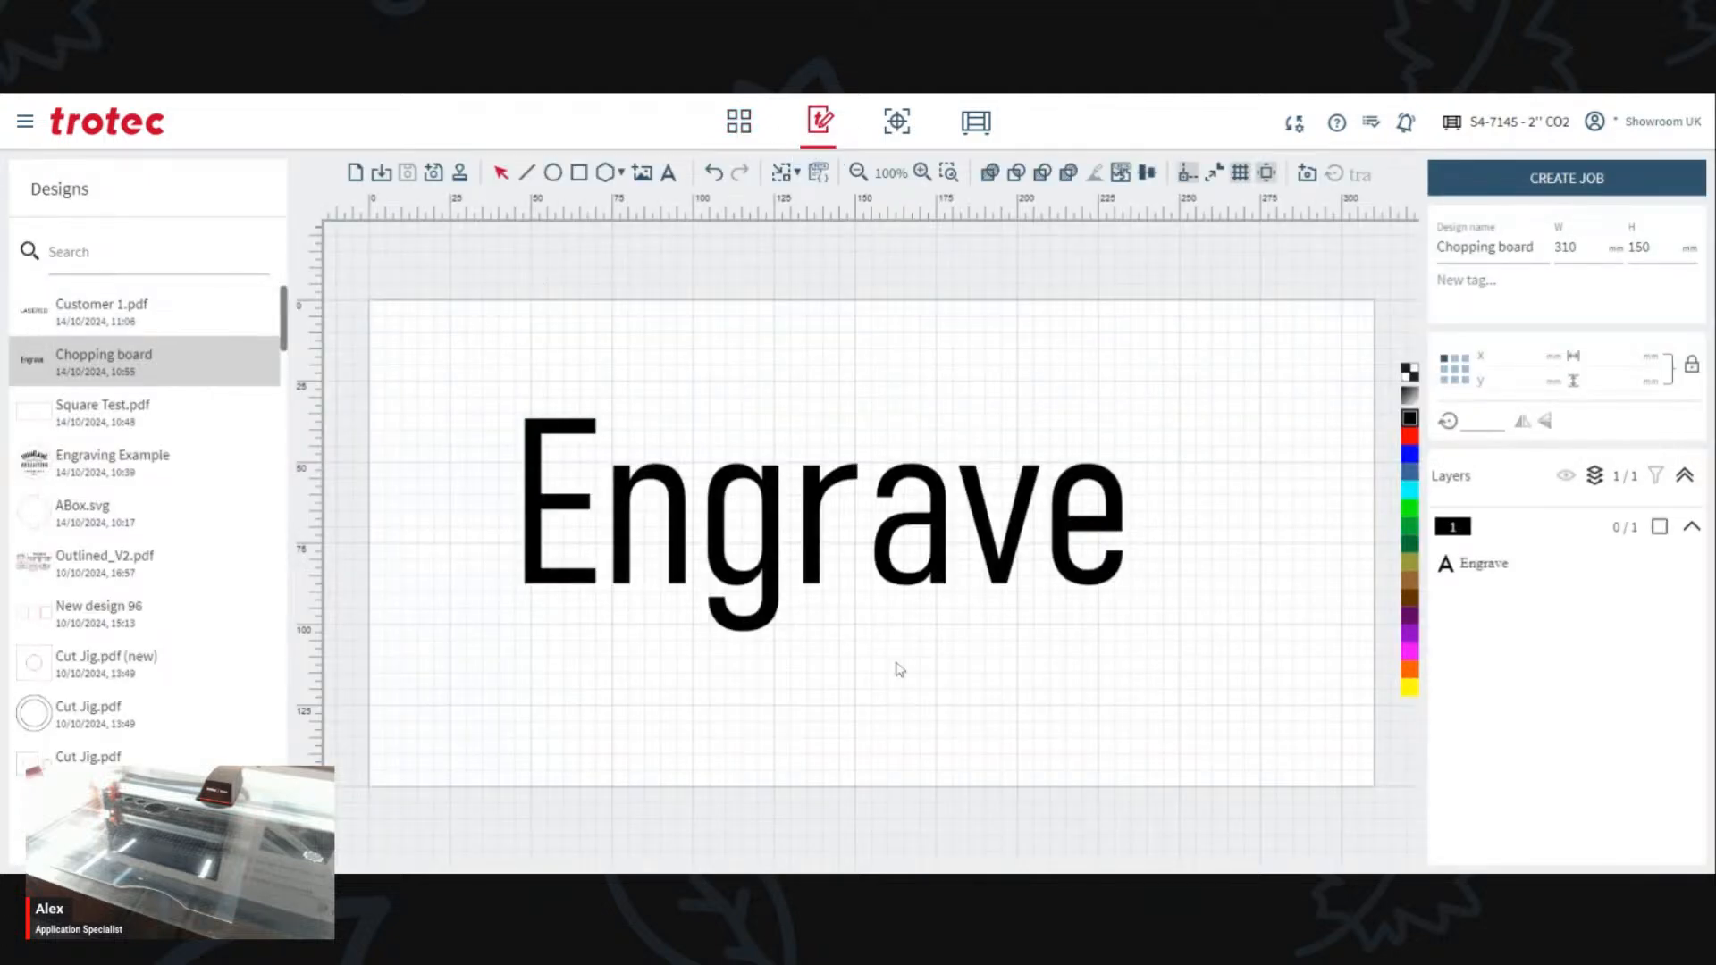
Step: Save the design as a new copy named Chopping board (new)
left_click(606, 545)
left_click(764, 236)
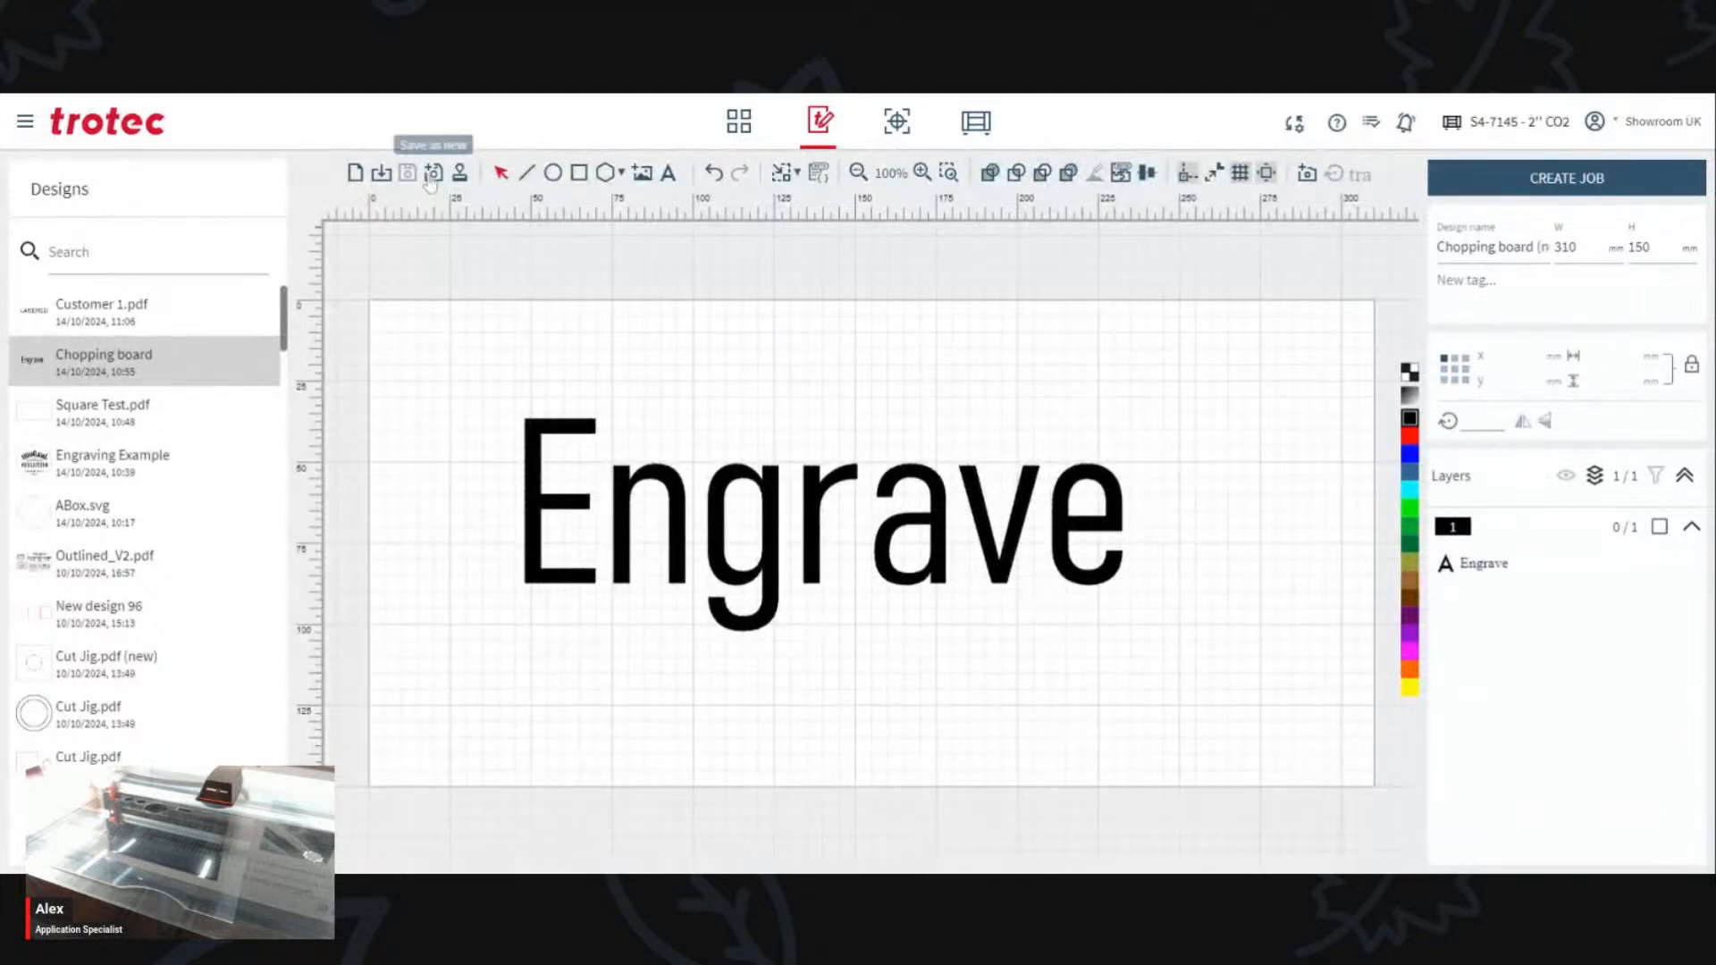
left_click(431, 177)
Step: Deselect the Engrave text and bring up the Add dynamic data options
left_click(905, 572)
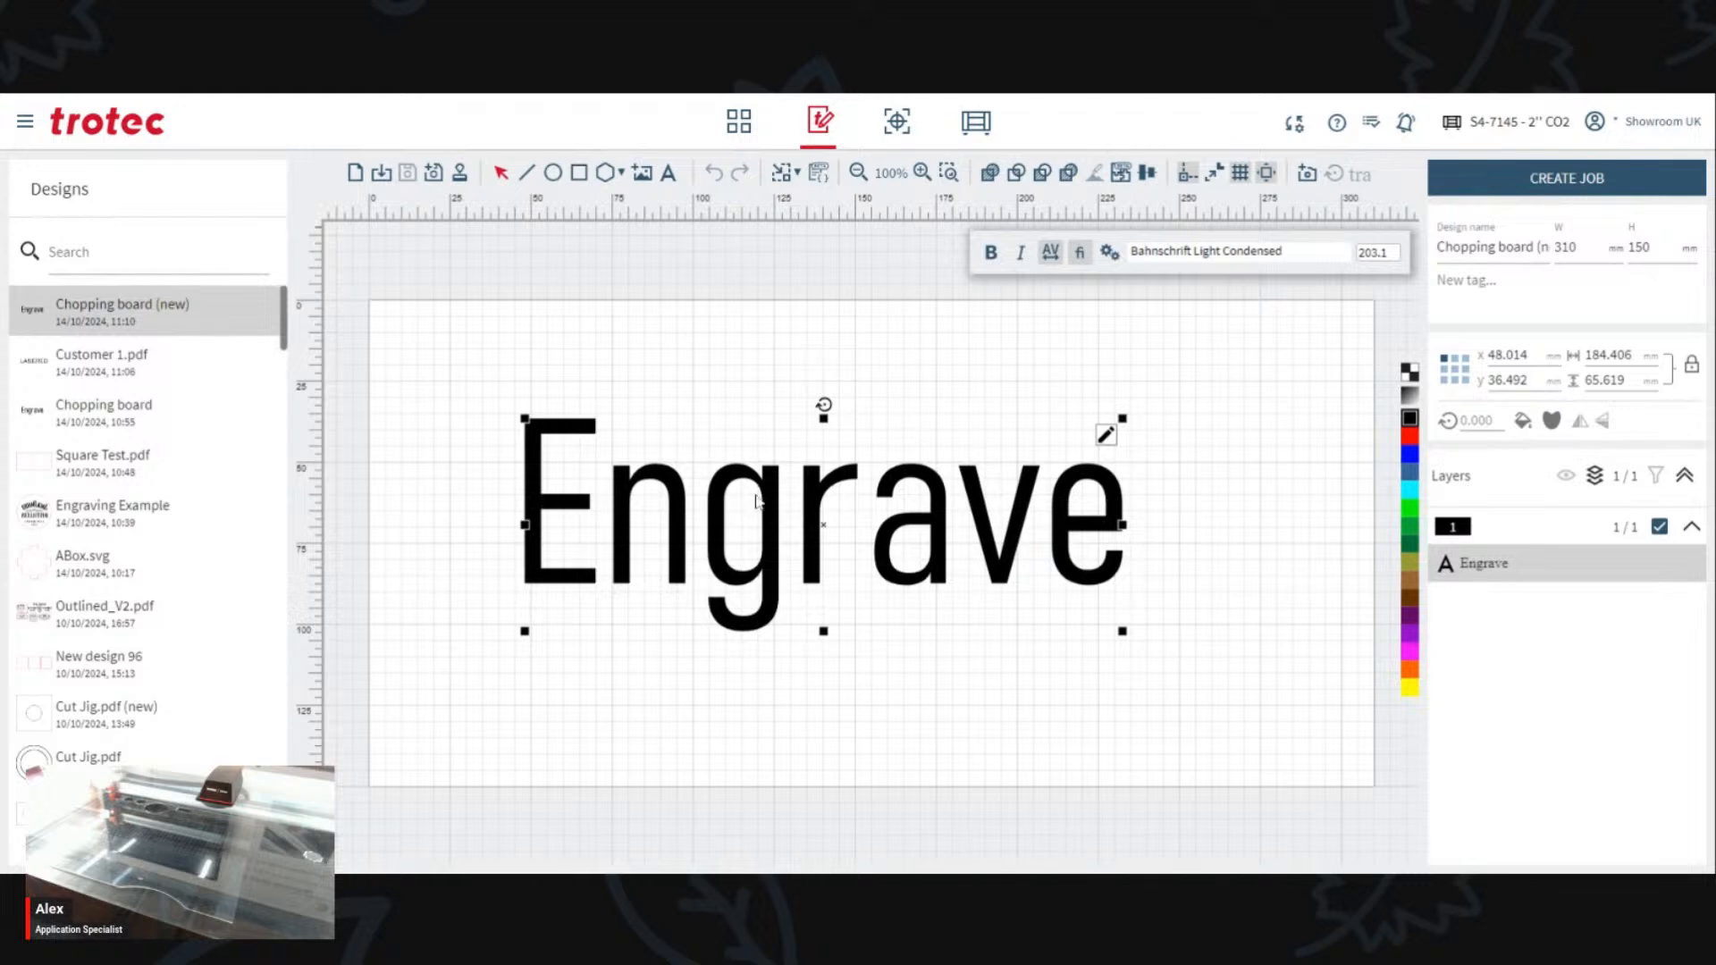
left_click(885, 337)
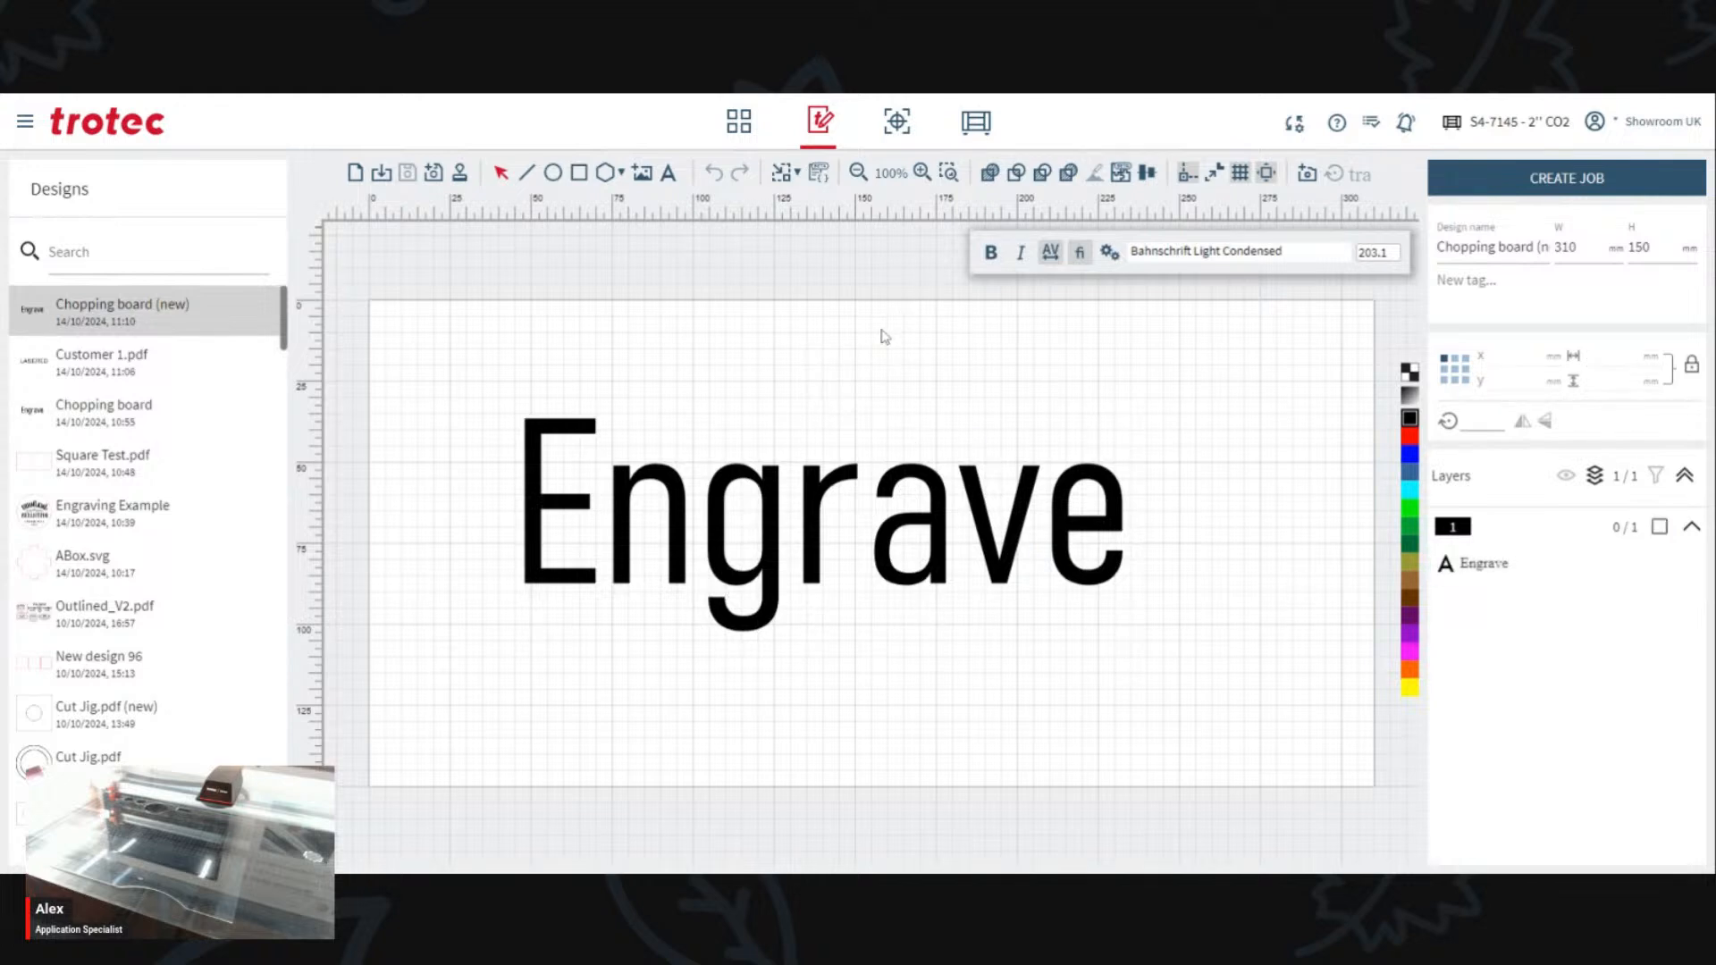
left_click(820, 175)
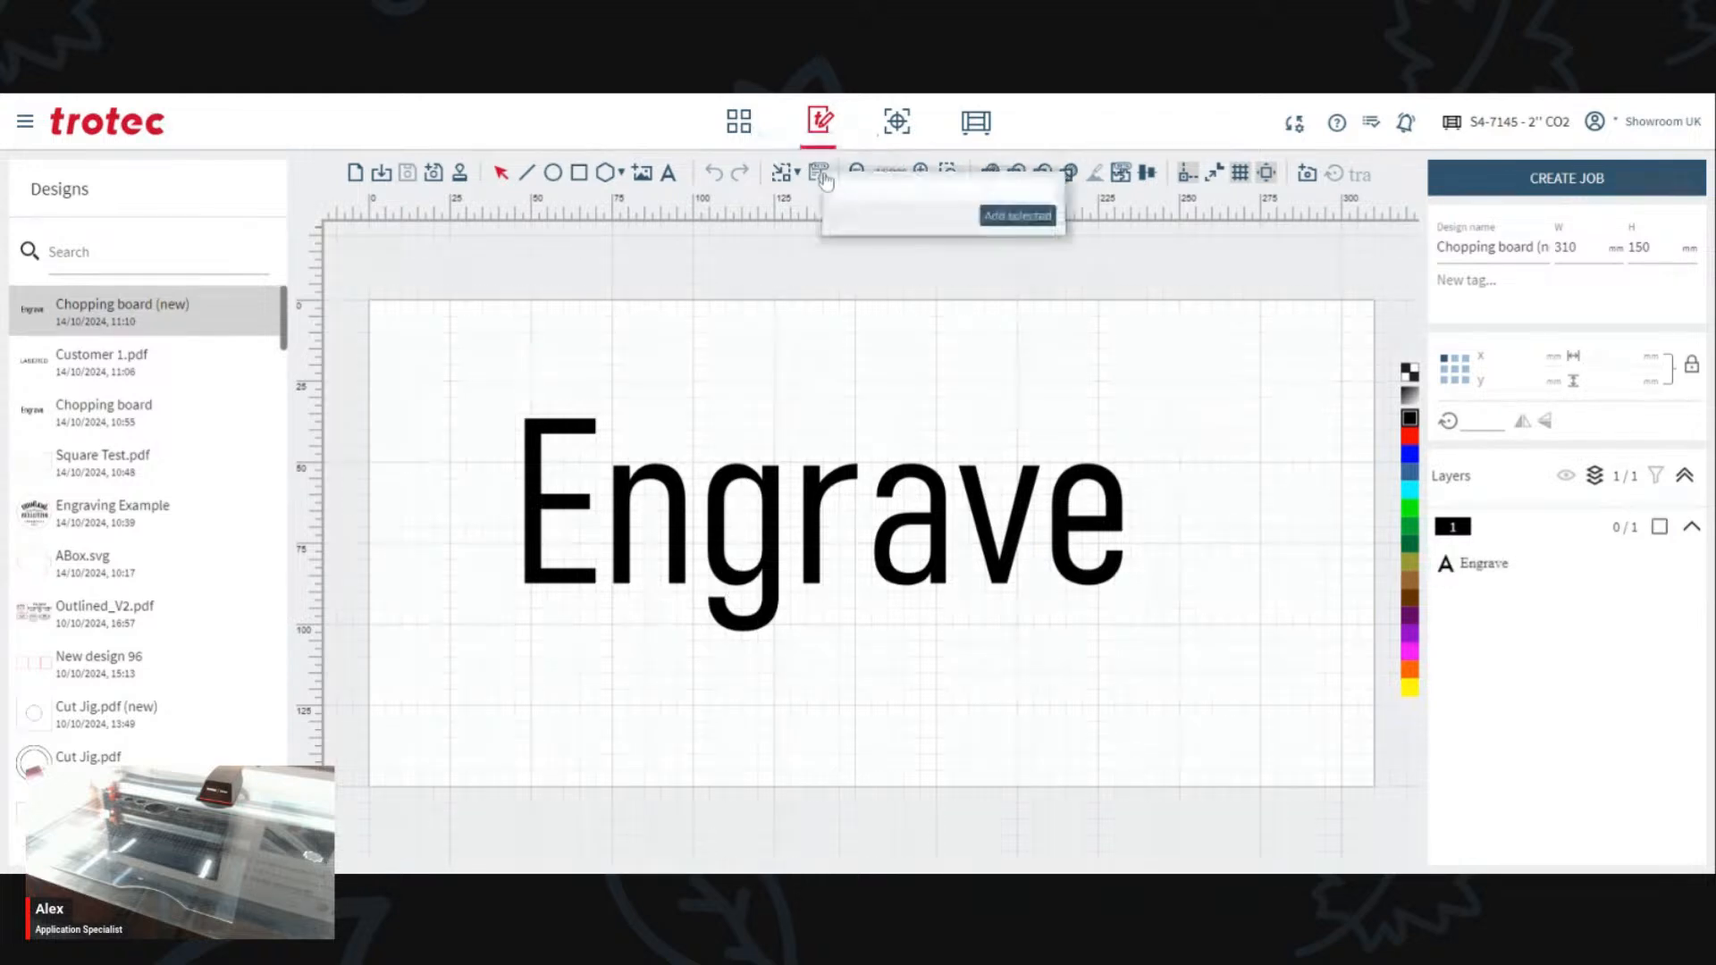
Step: Add the Alex column from CSV Test File.csv as {Alex} dynamic text
left_click(1024, 192)
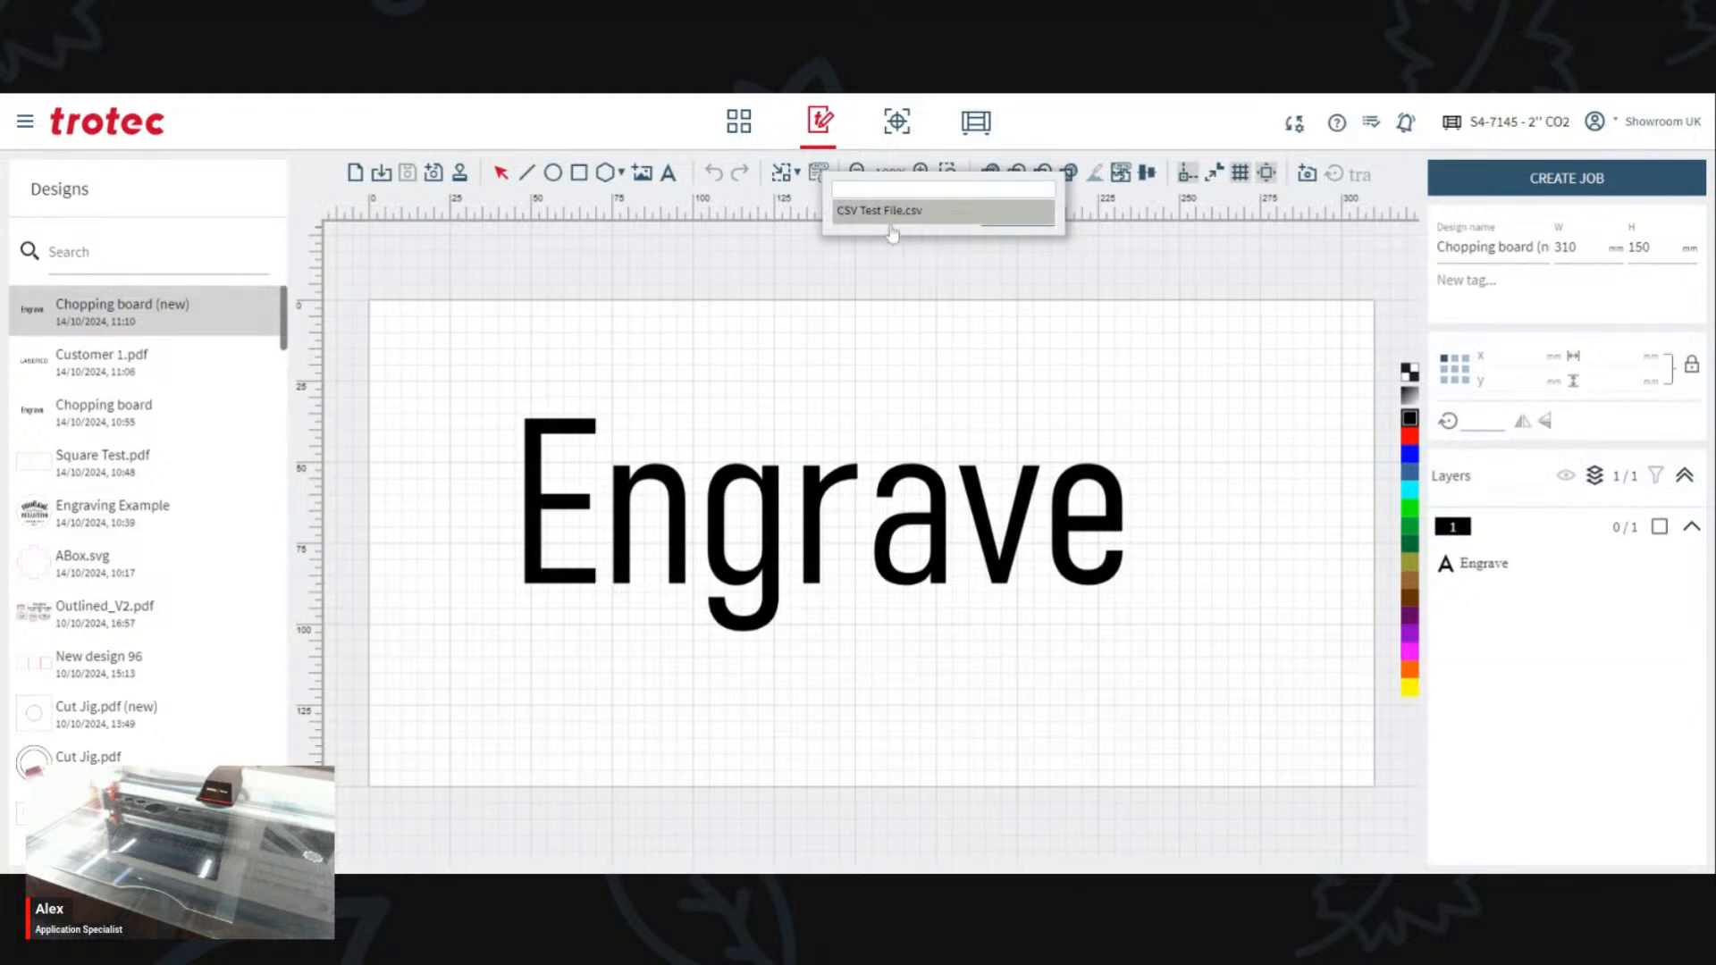
left_click(895, 226)
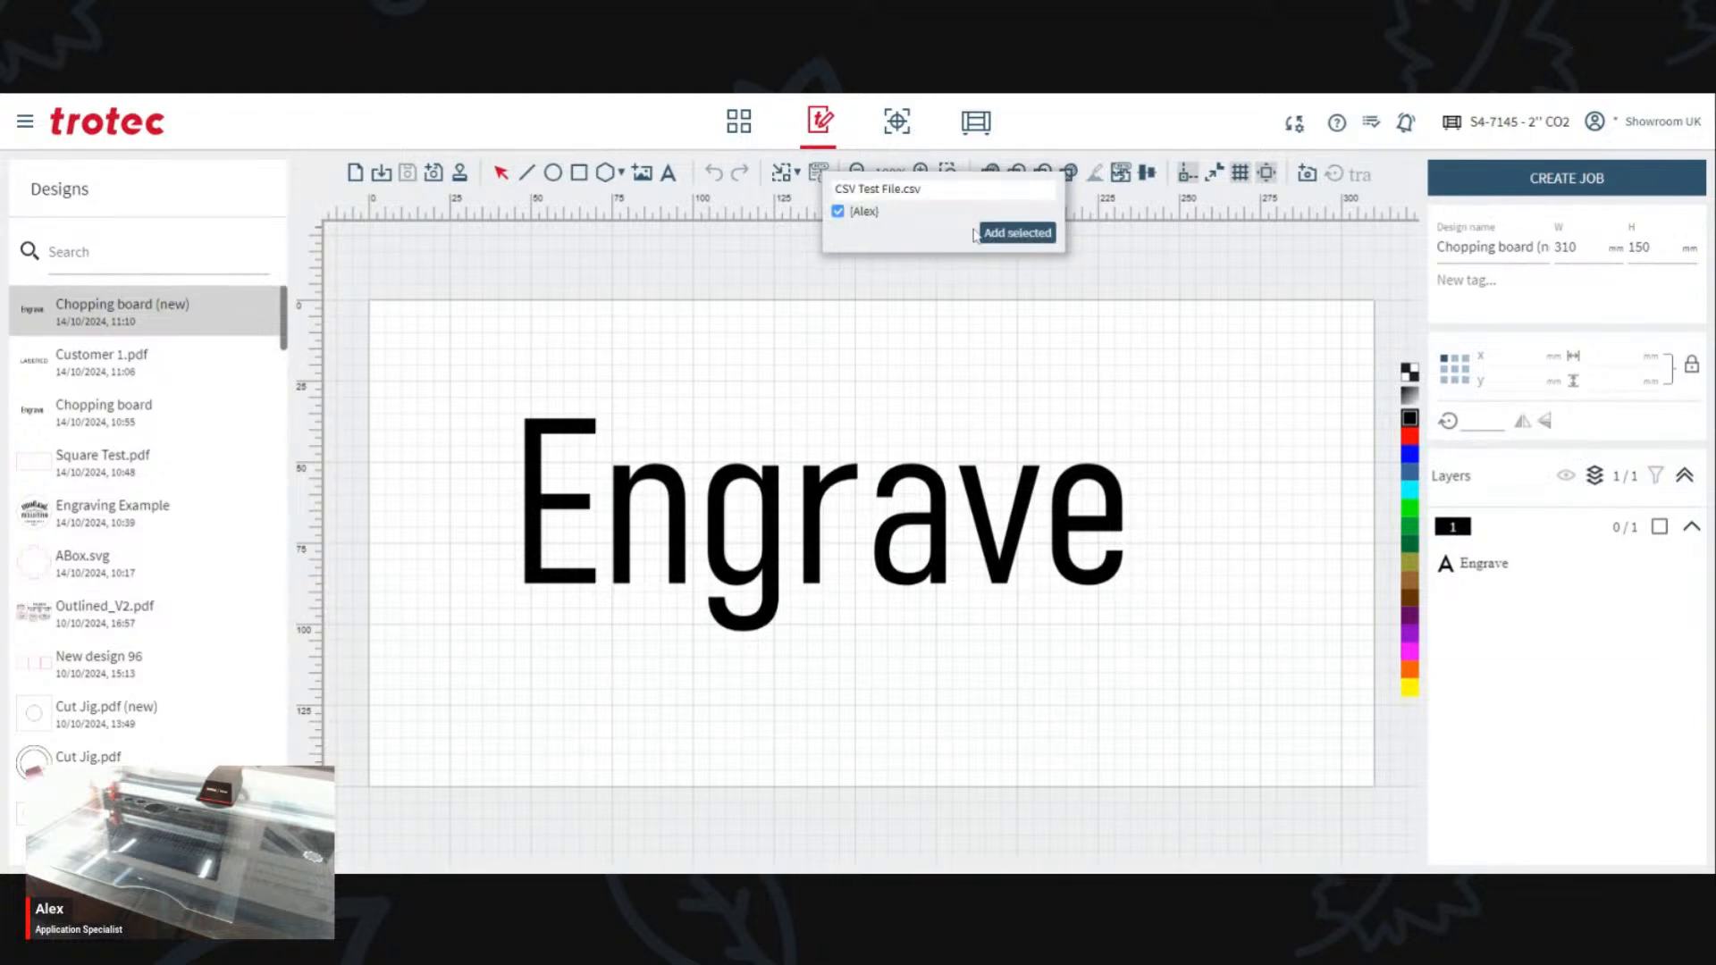
left_click(1021, 246)
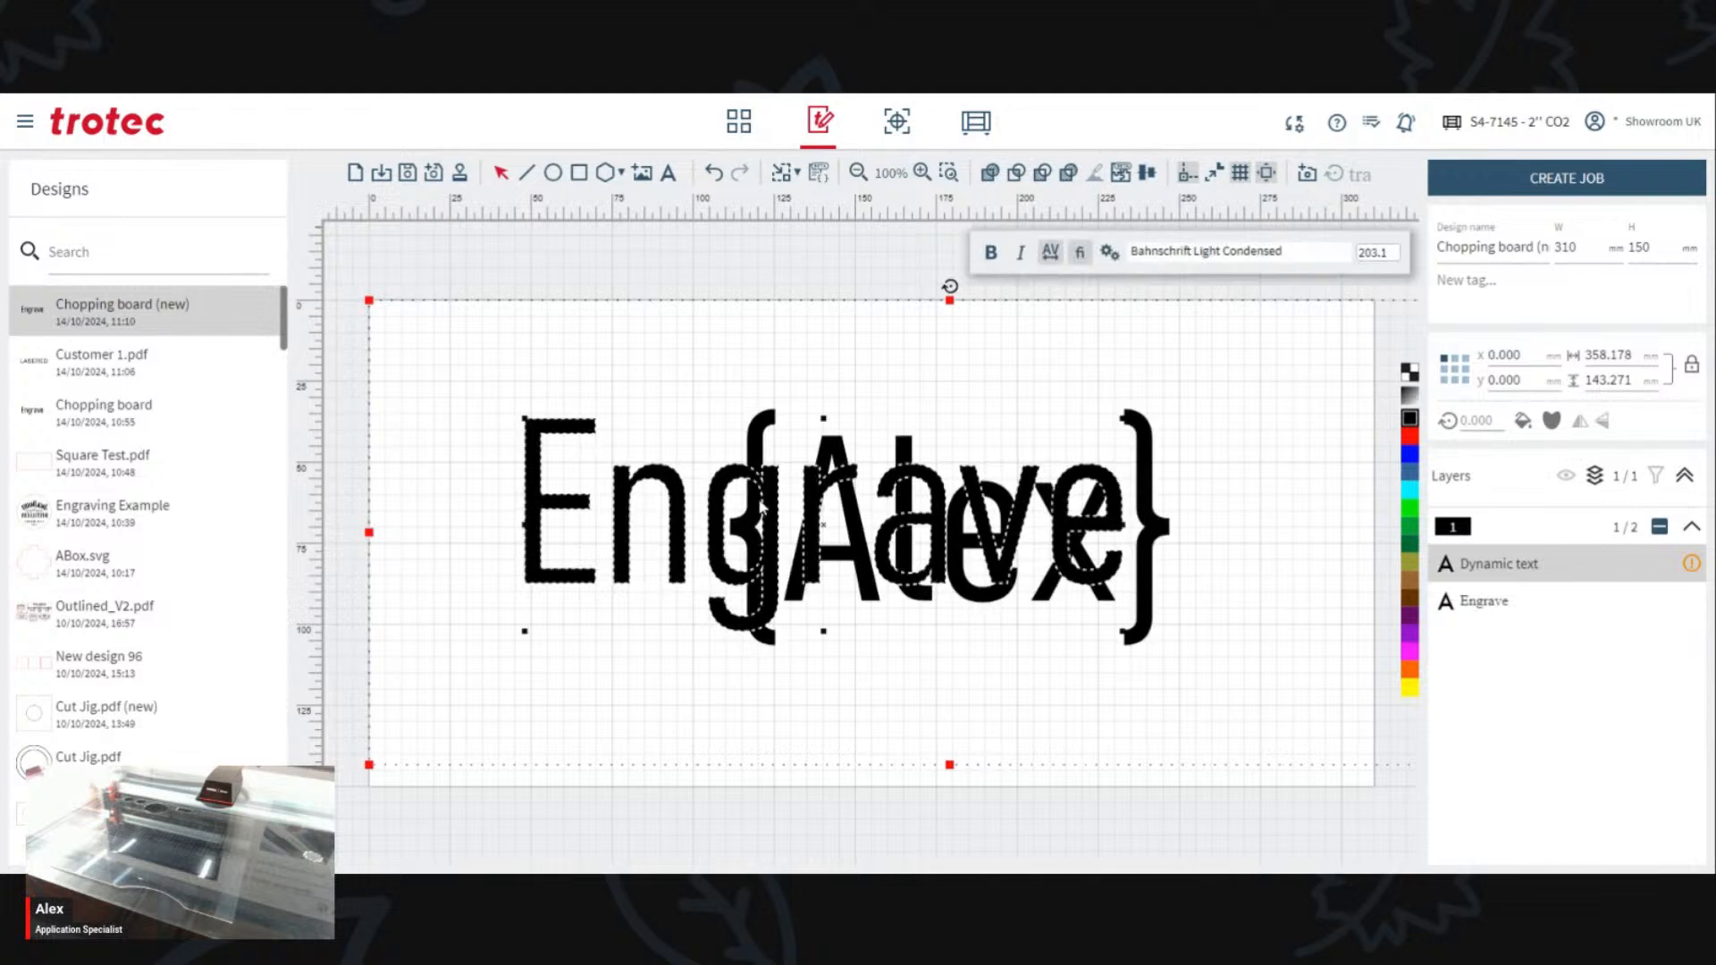
Step: Colour the Engrave text green, then select the {Alex} text
left_click(564, 516)
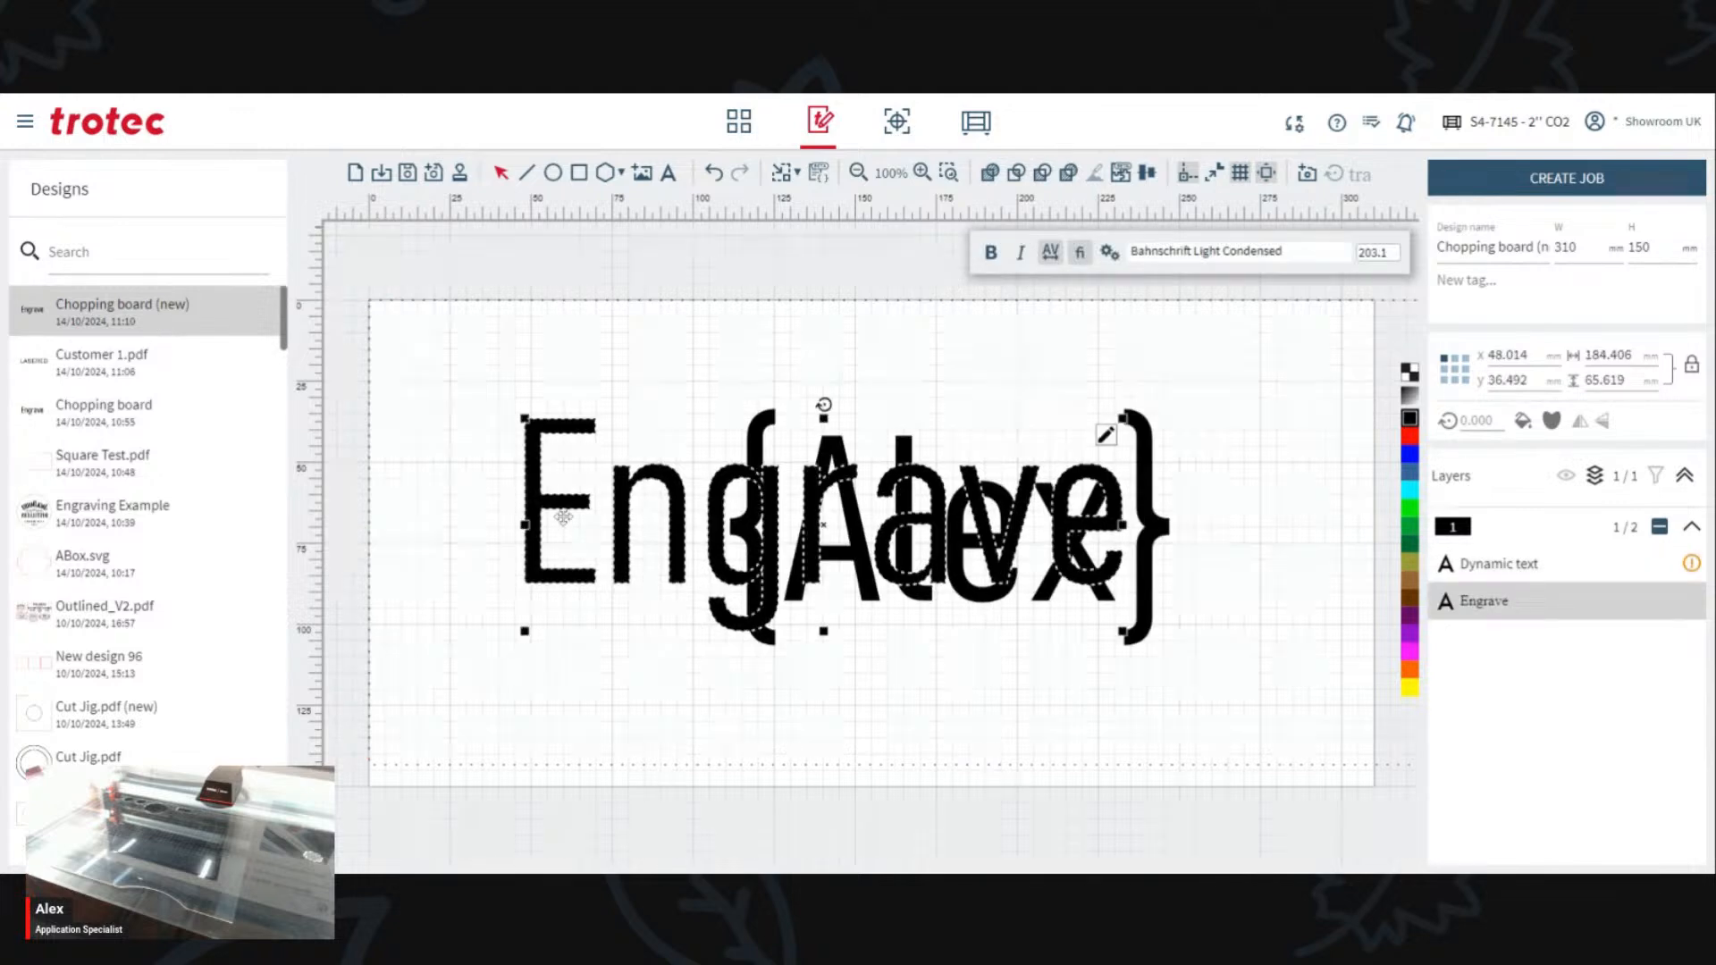
left_click(1410, 509)
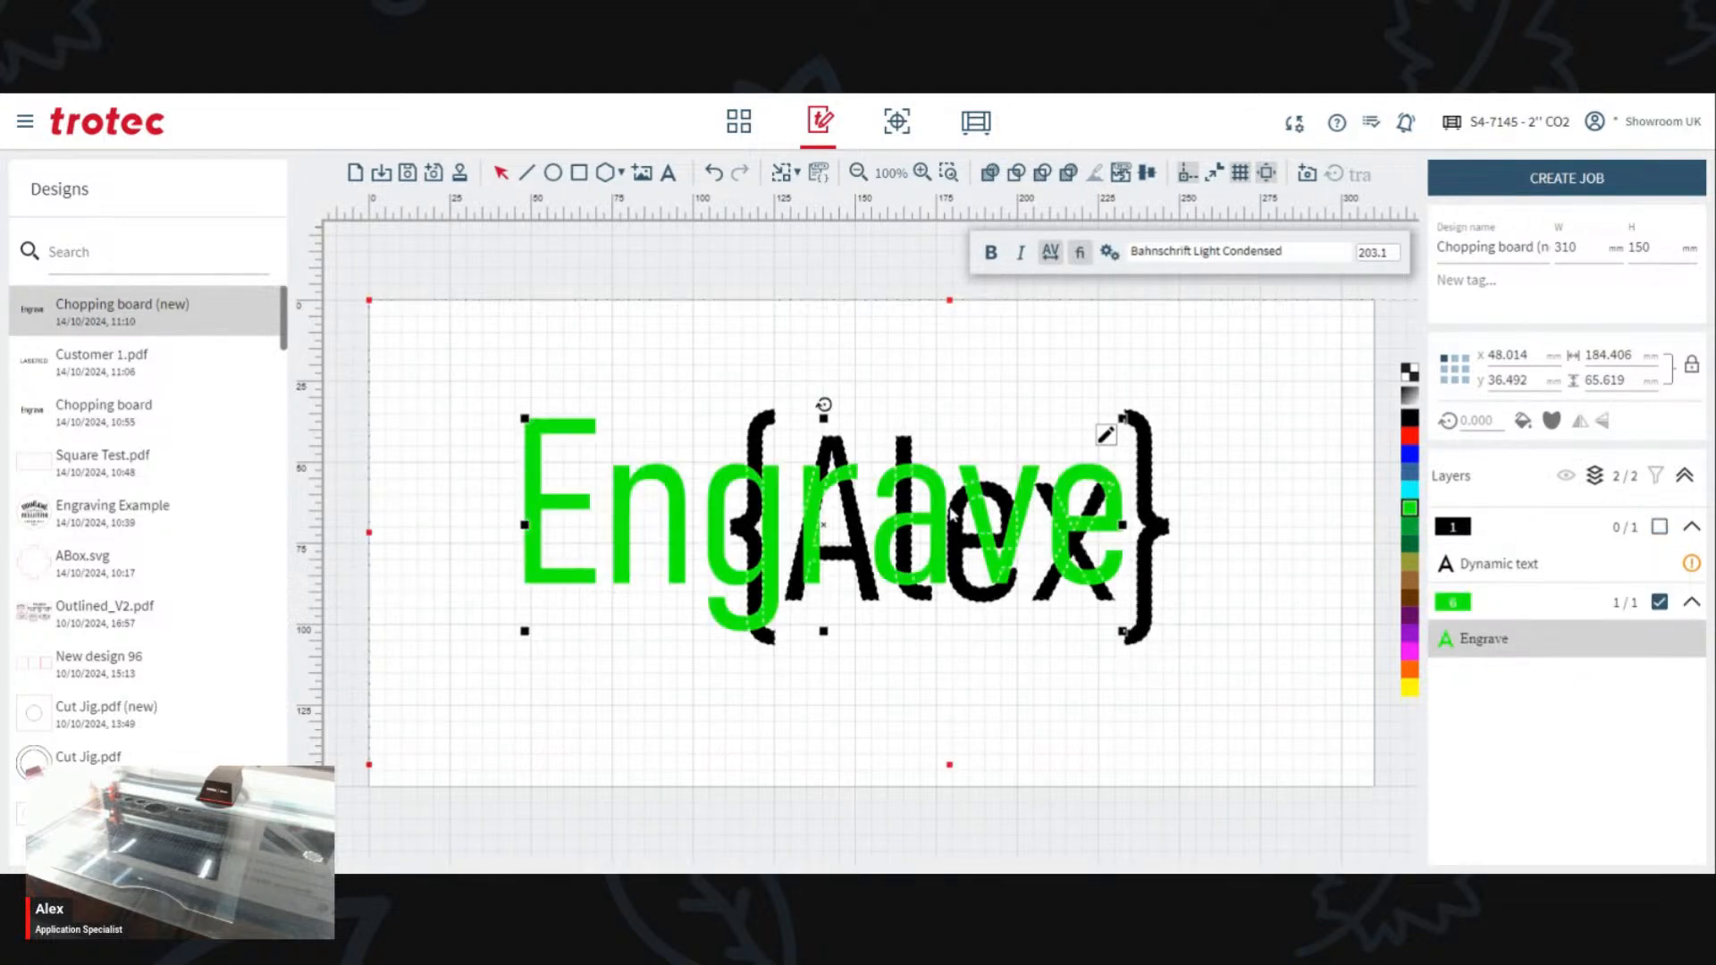
left_click(774, 430)
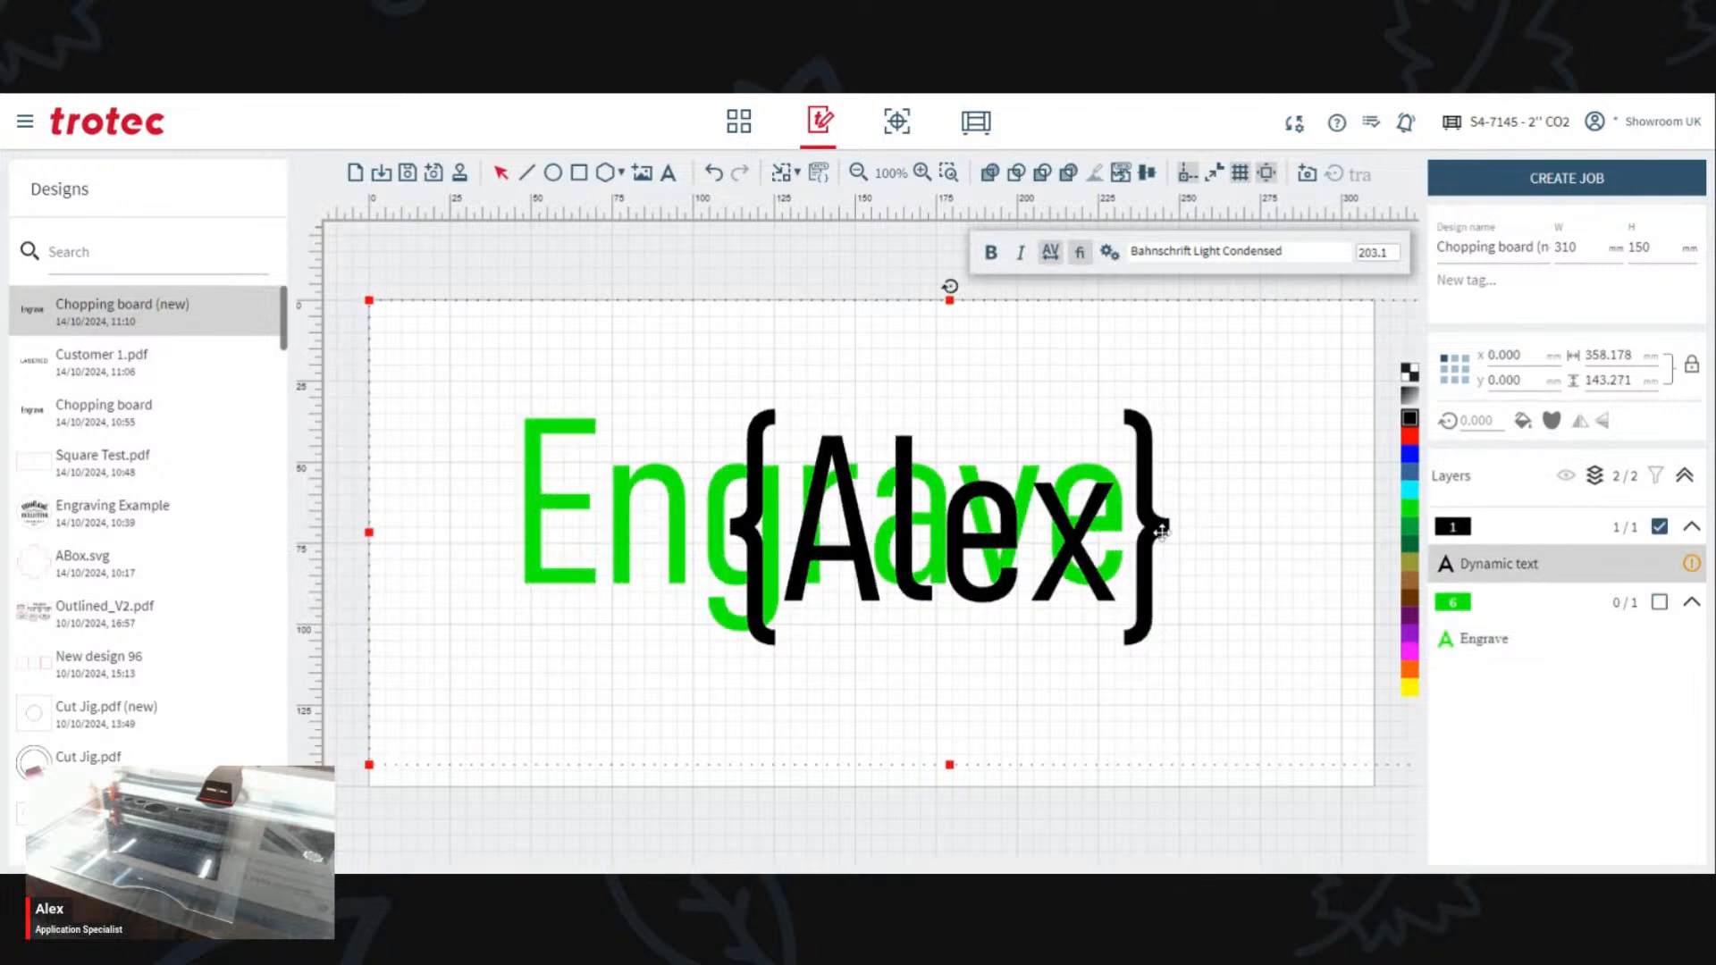
Step: Reposition the {Alex} text and shrink its text box on all four sides
left_click_drag(1158, 534, 1124, 539)
scroll(913, 538, "down", 5)
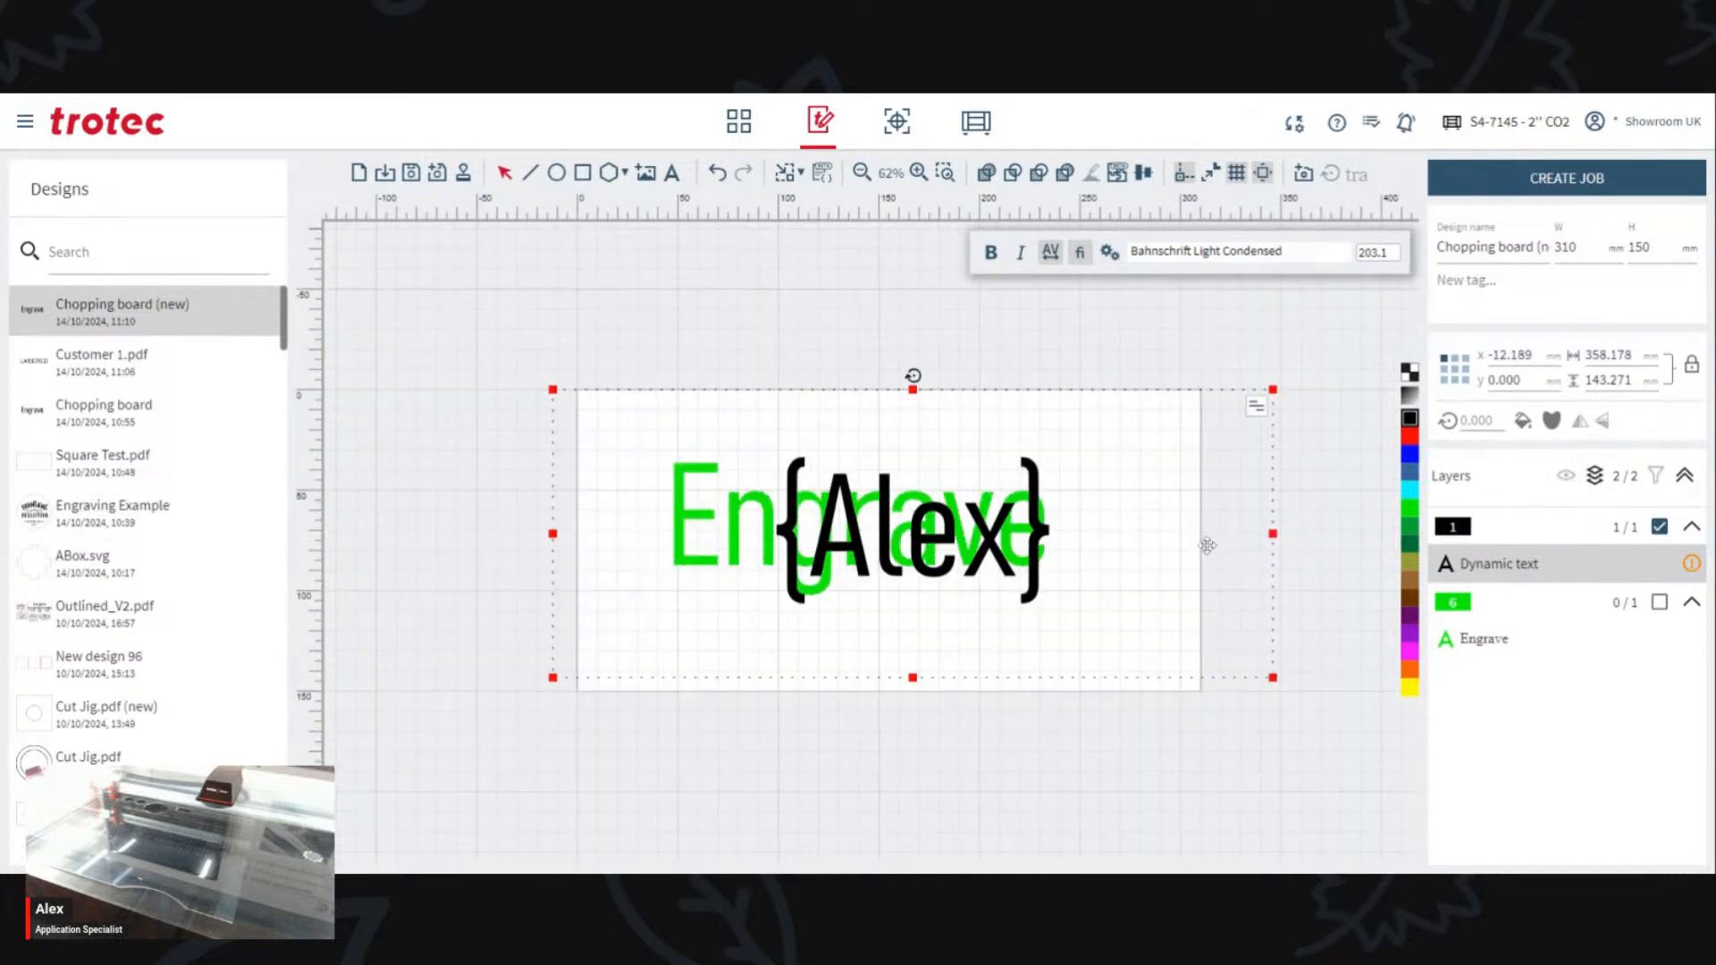
left_click_drag(1273, 535, 1046, 525)
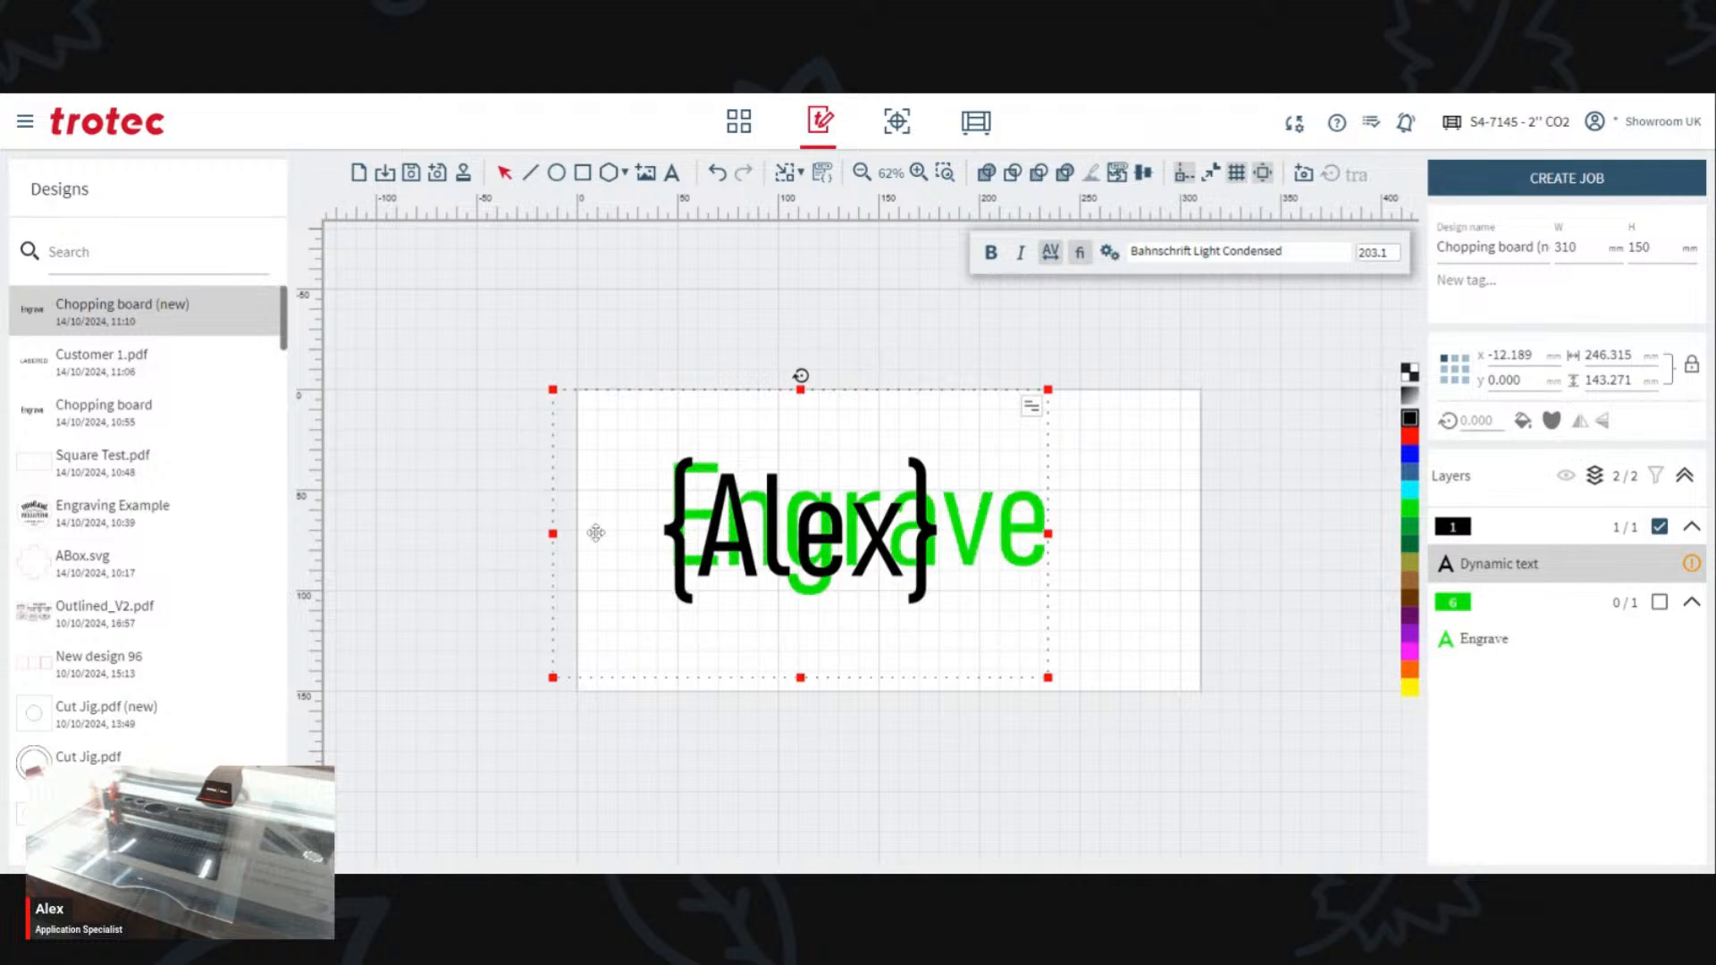
left_click_drag(555, 534, 673, 538)
left_click_drag(860, 677, 878, 592)
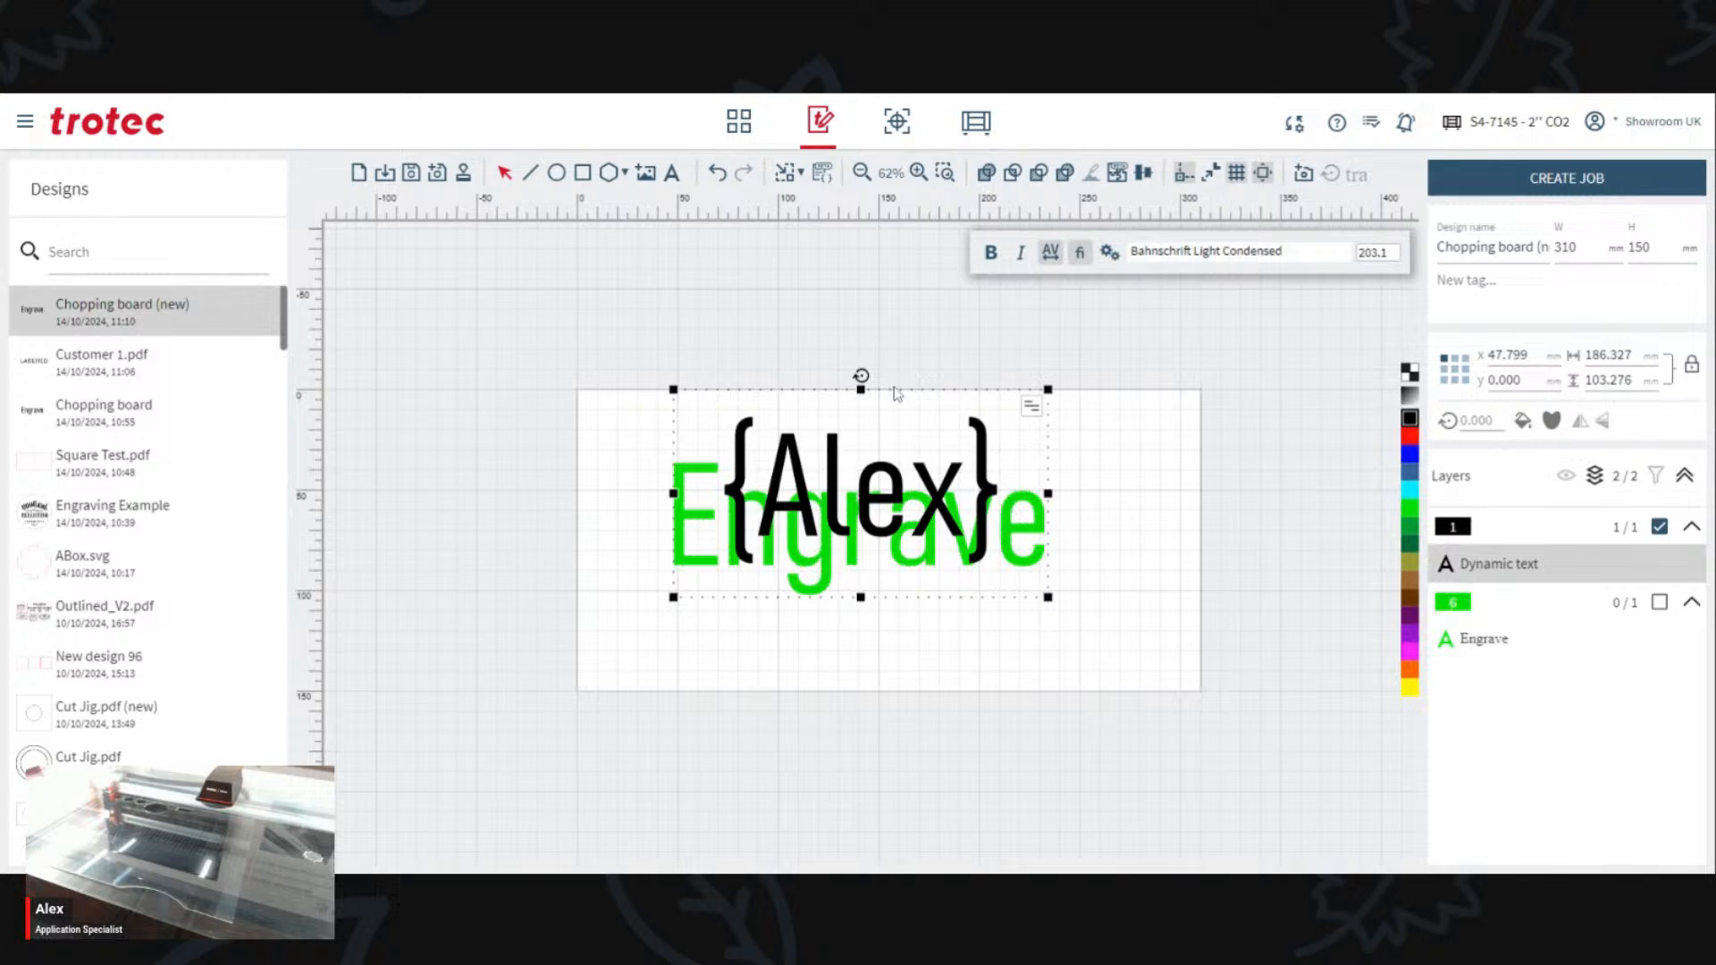
left_click_drag(861, 390, 863, 462)
scroll(853, 448, "up", 3)
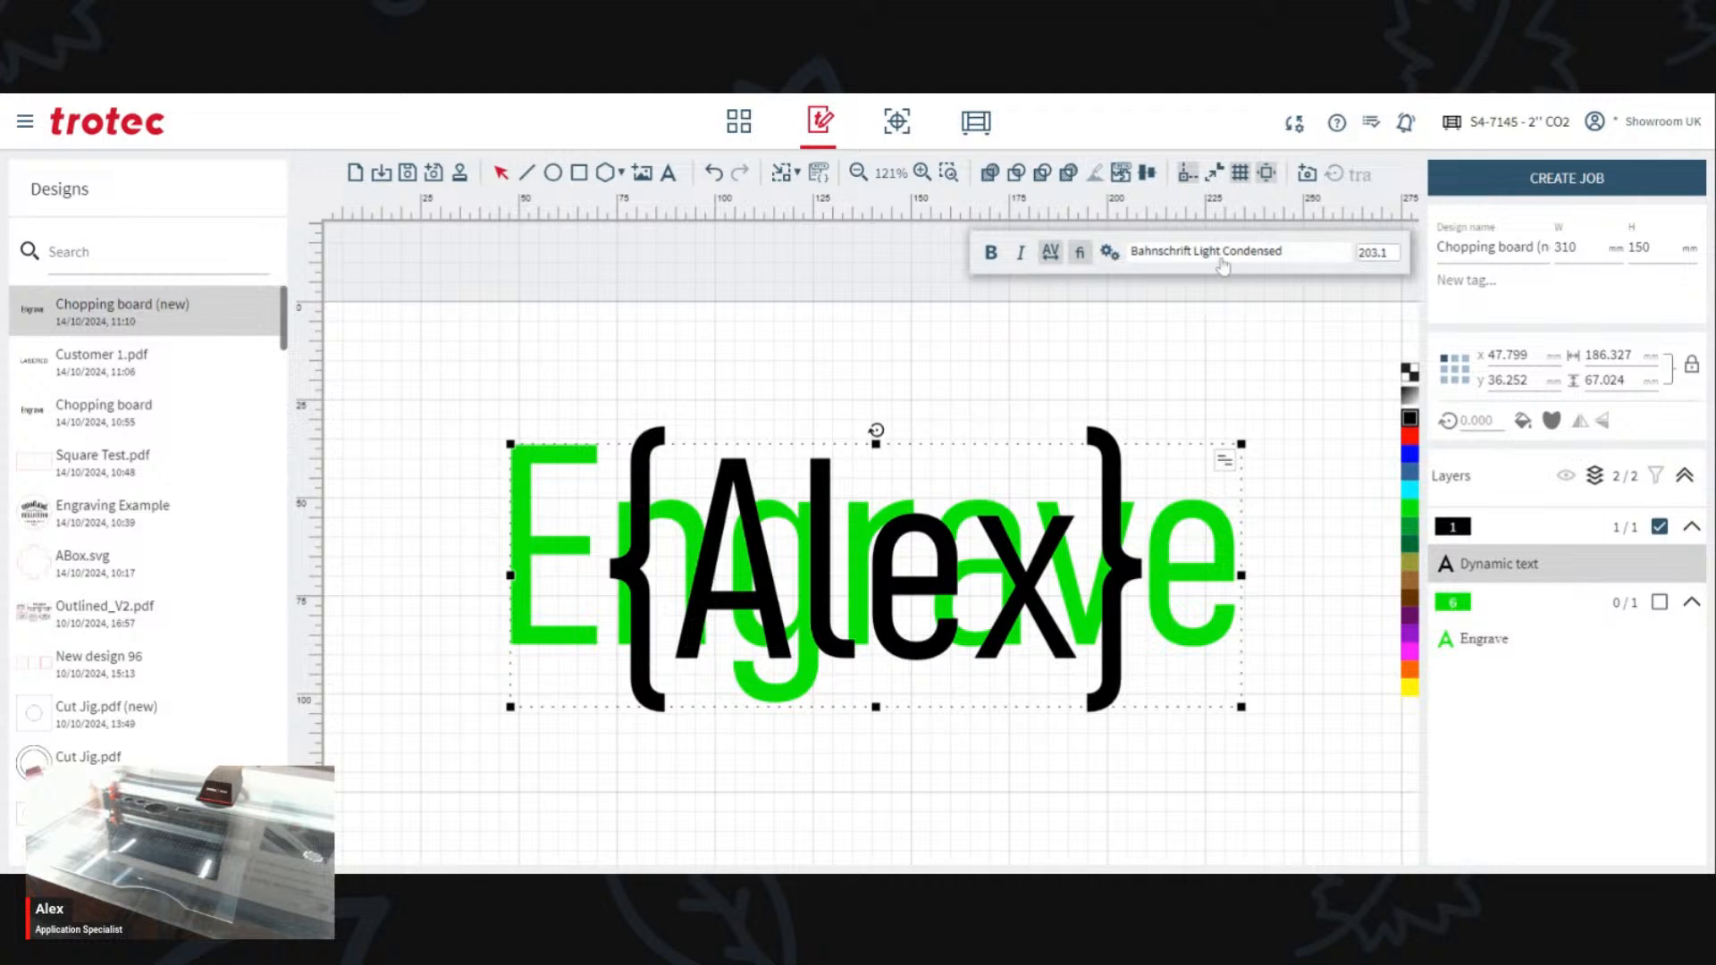
Step: Set the {Alex} font size to 120 in the text fit options
left_click(1226, 462)
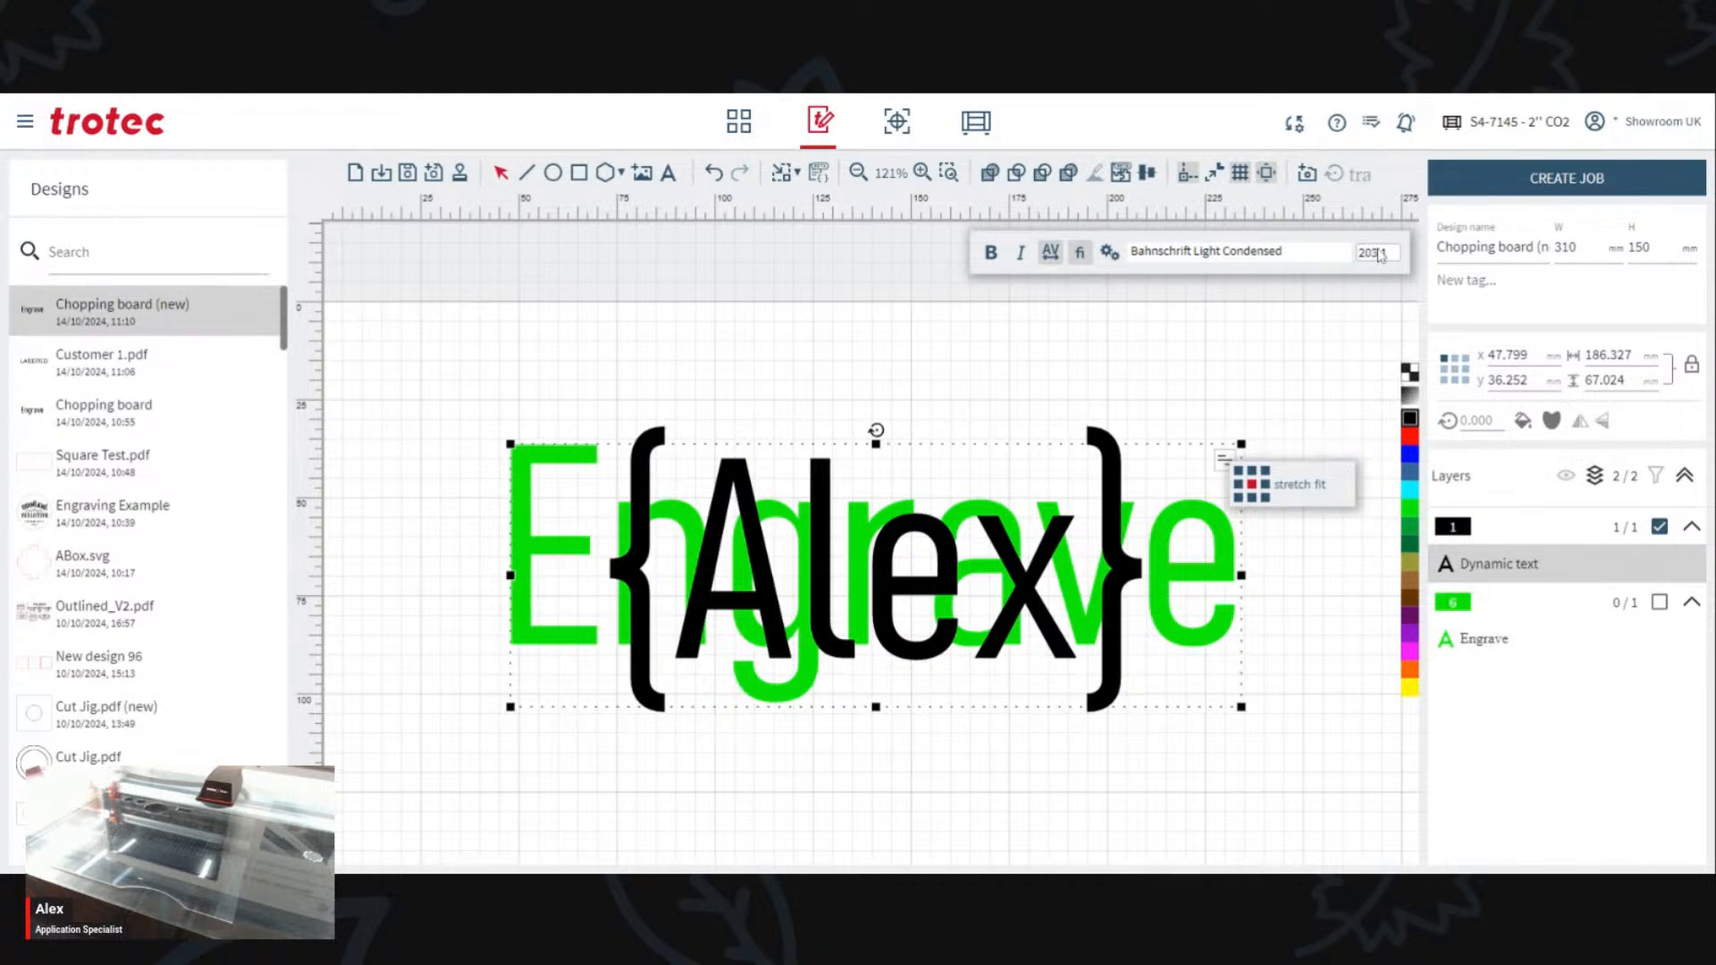
left_click_drag(1388, 253, 1329, 258)
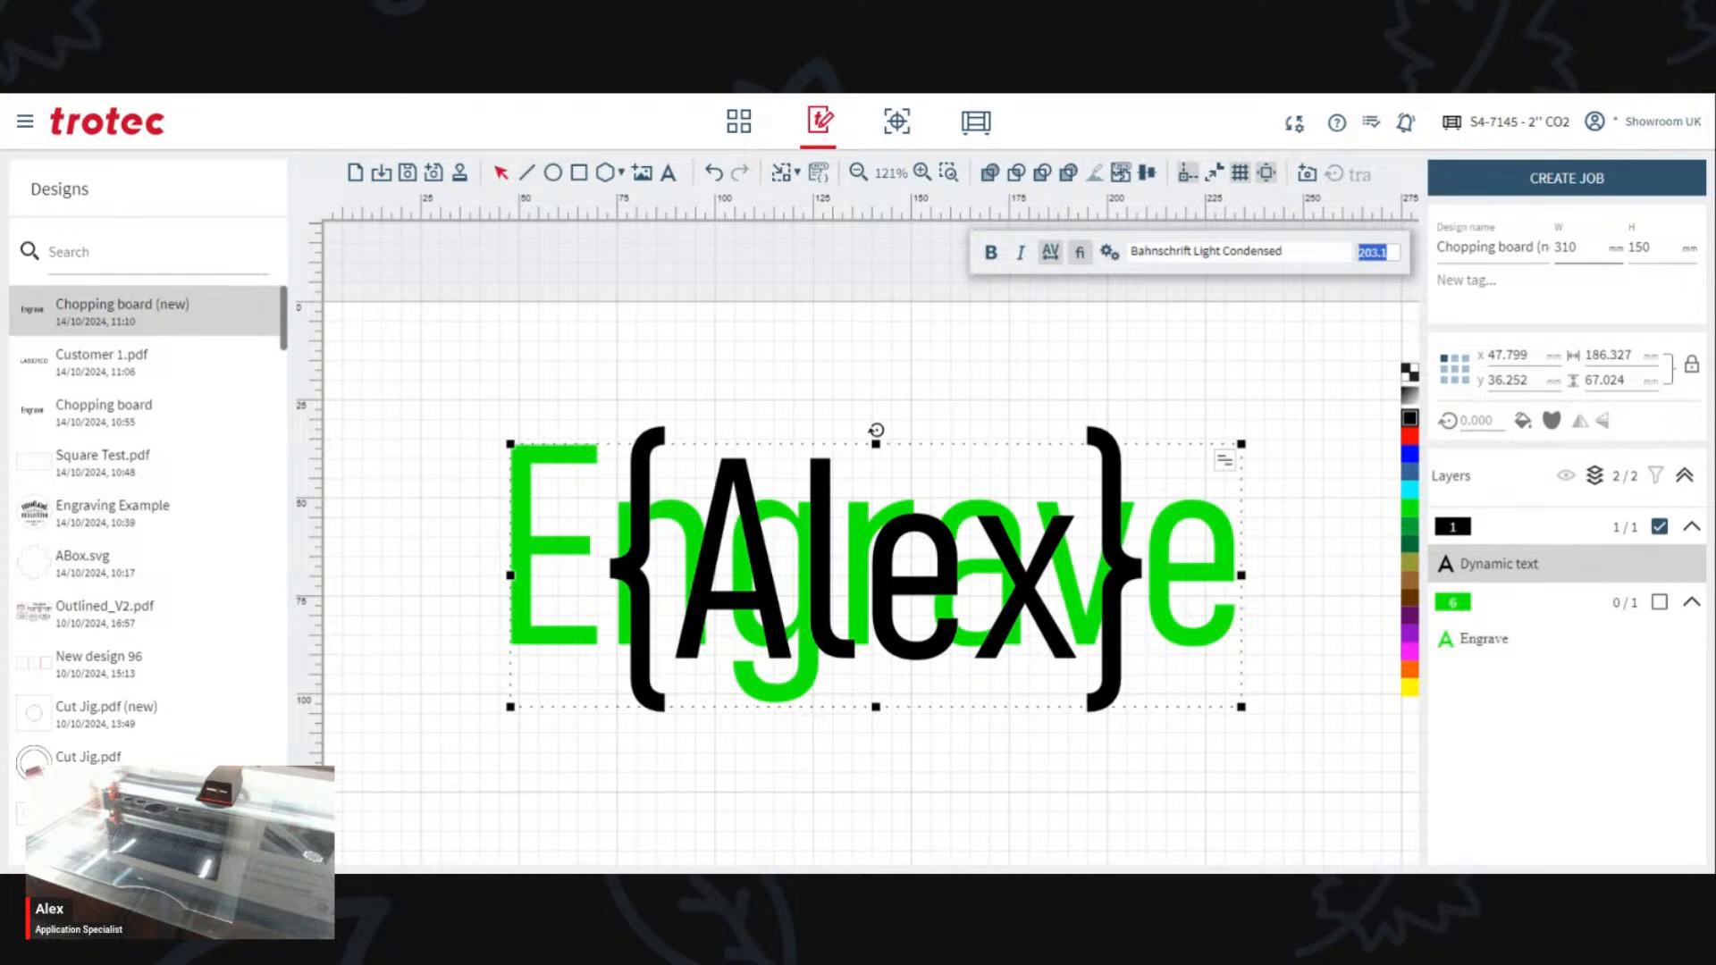
type("80.0")
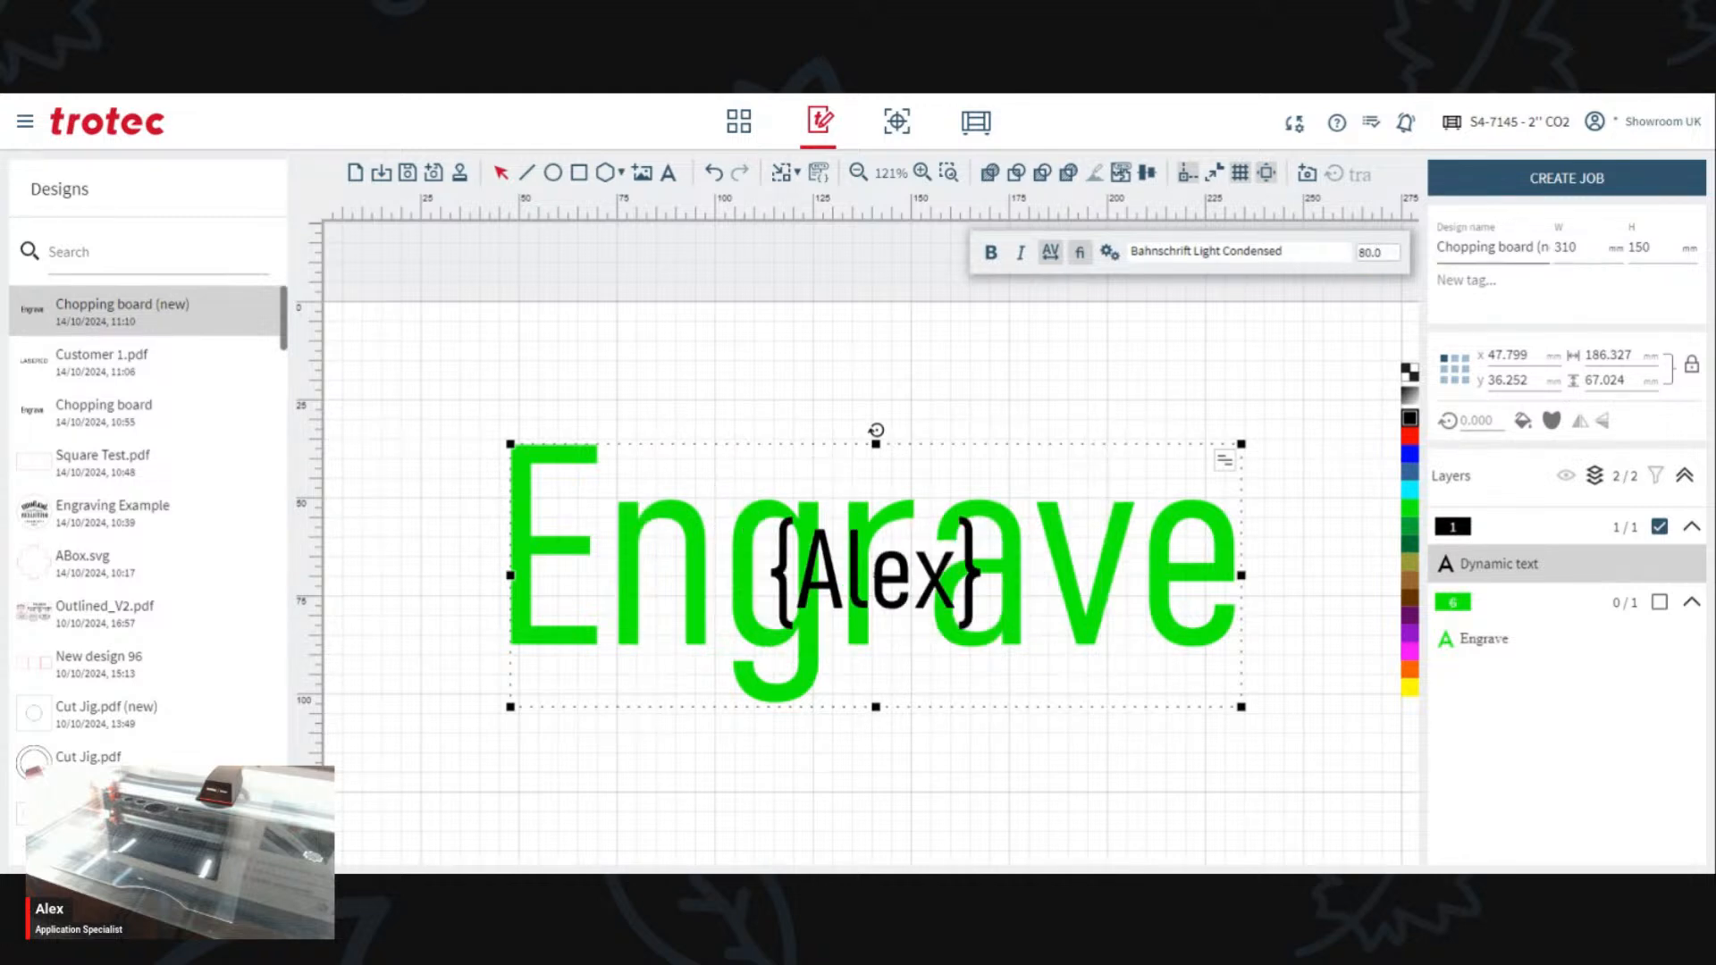
left_click_drag(1381, 252, 1301, 255)
type("120")
key("Return")
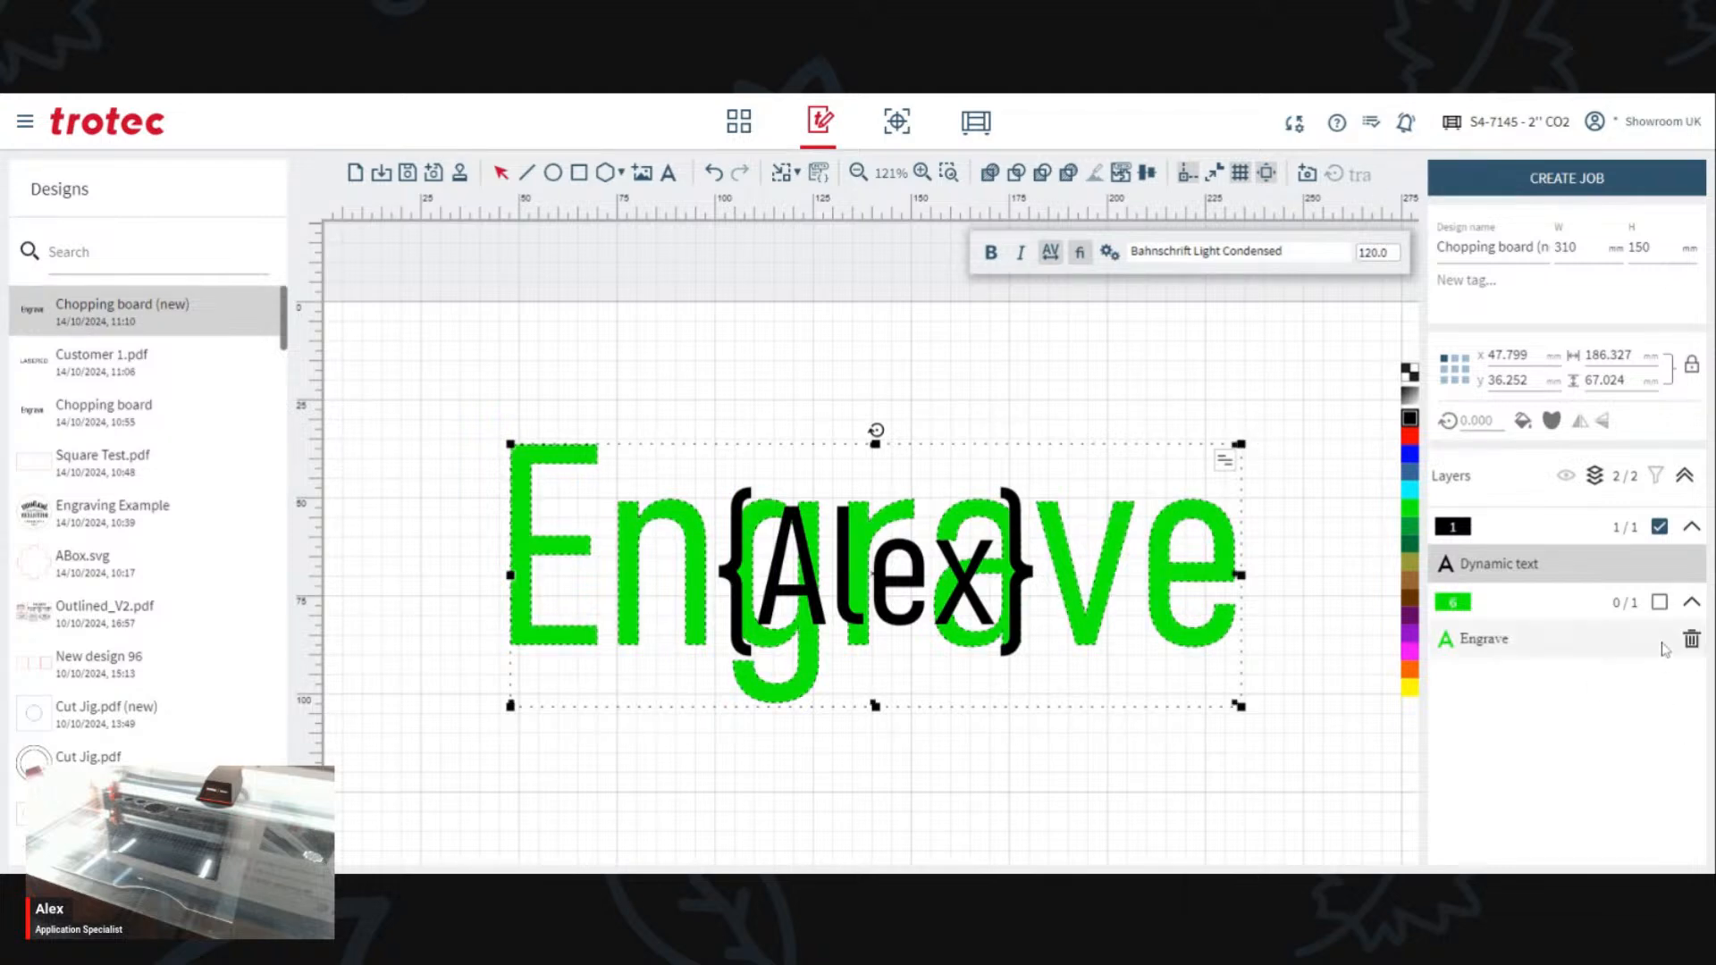
Step: Delete the green Engrave text, save the design and create a laser job
left_click(1660, 604)
key("Delete")
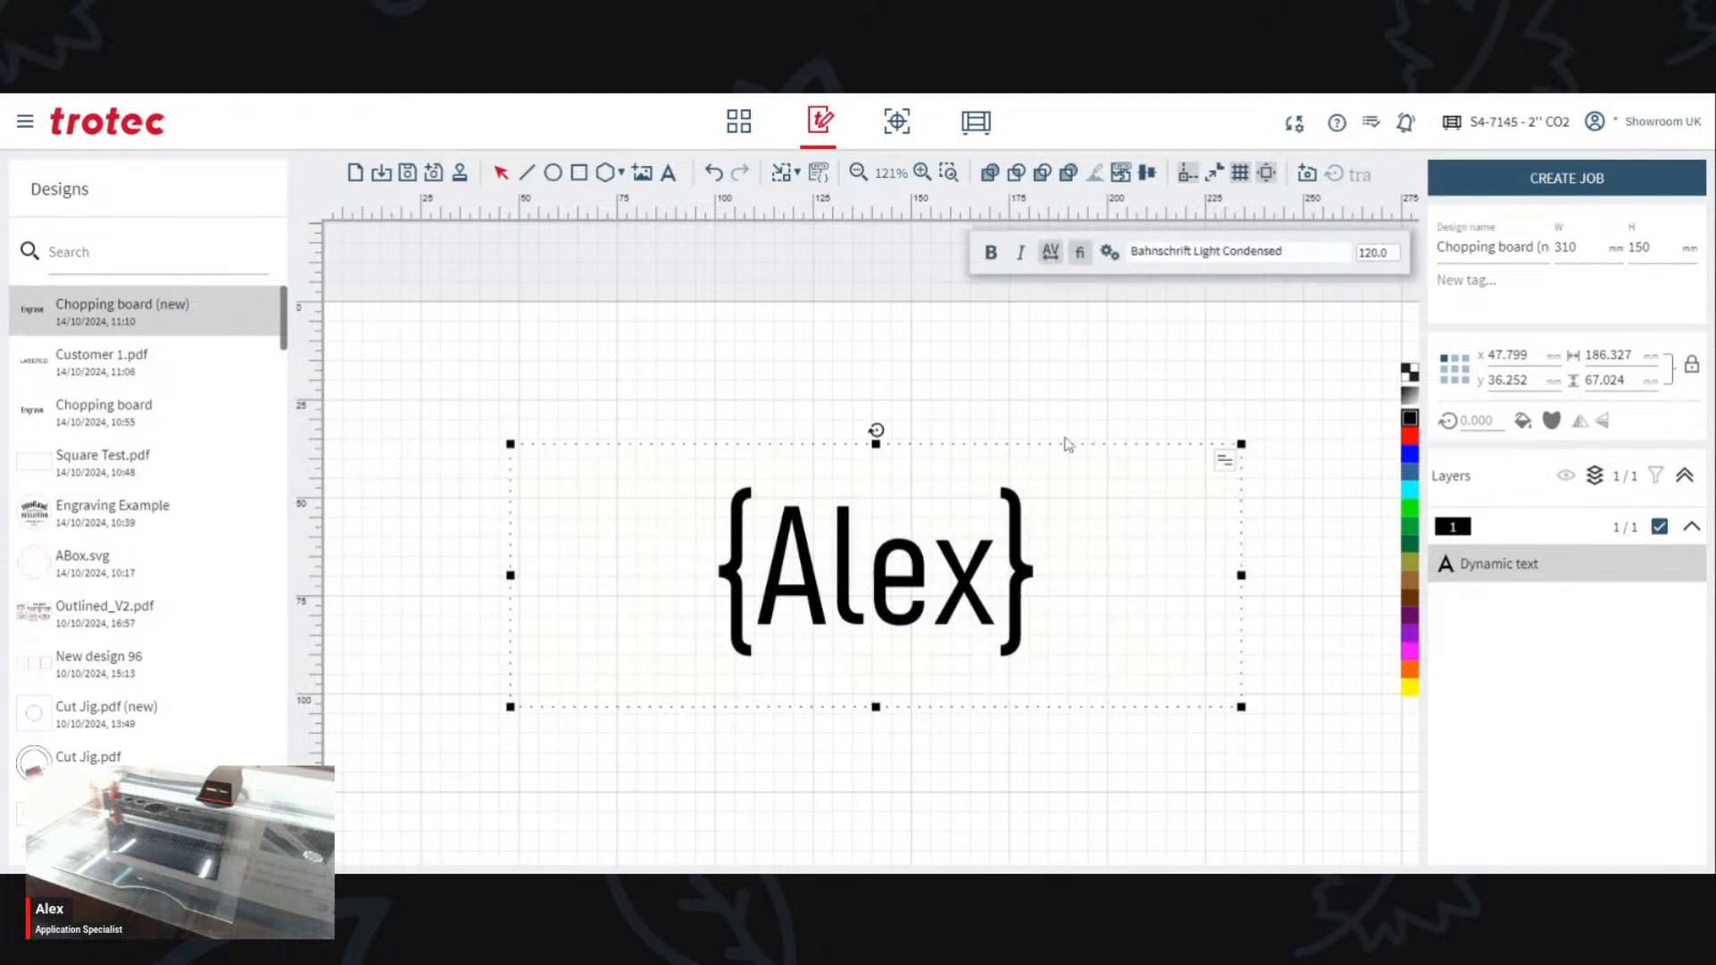
scroll(659, 379, "down", 4)
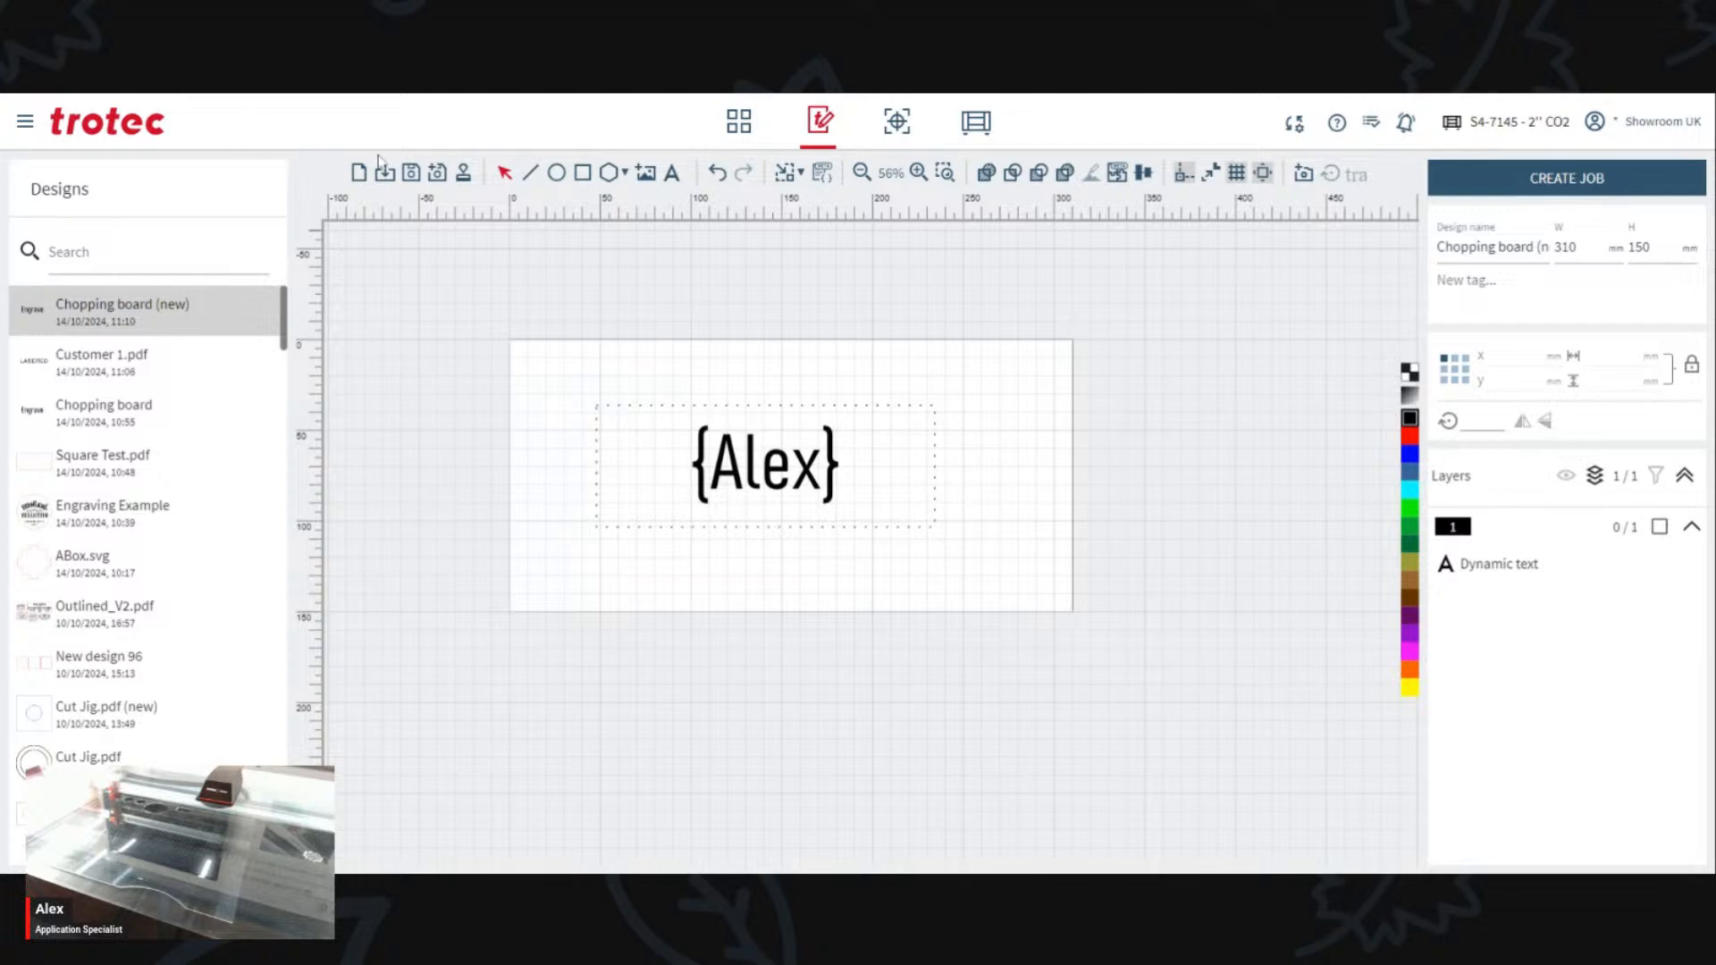
left_click(411, 173)
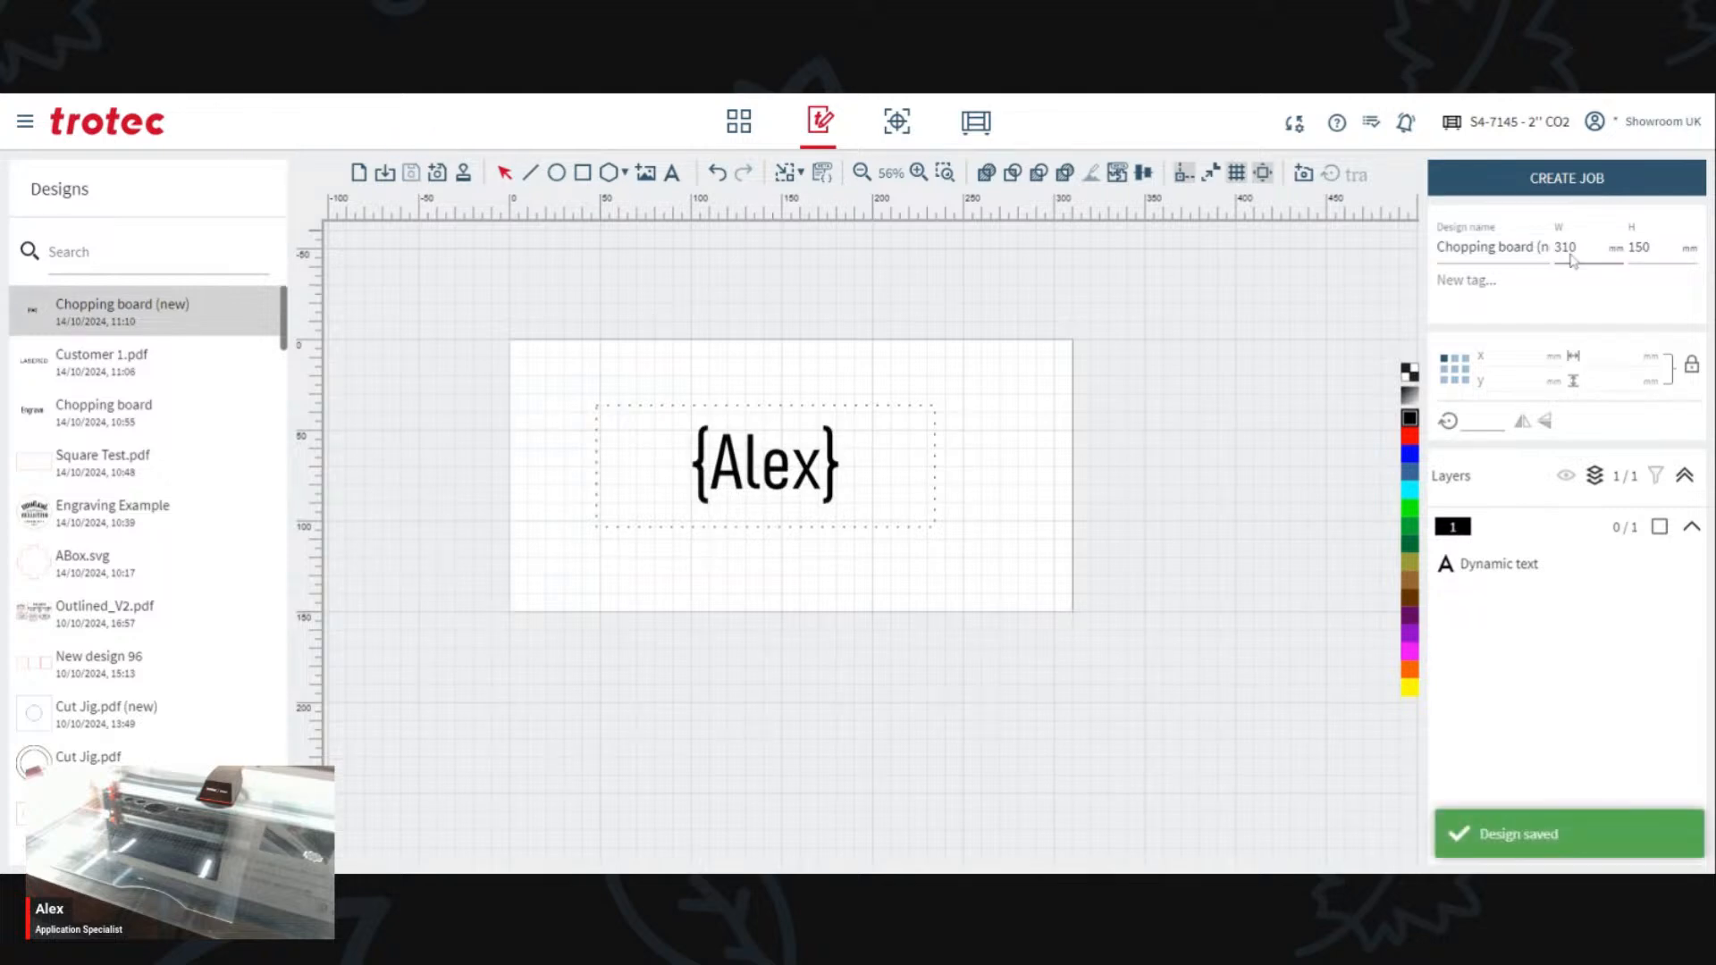
left_click(1638, 189)
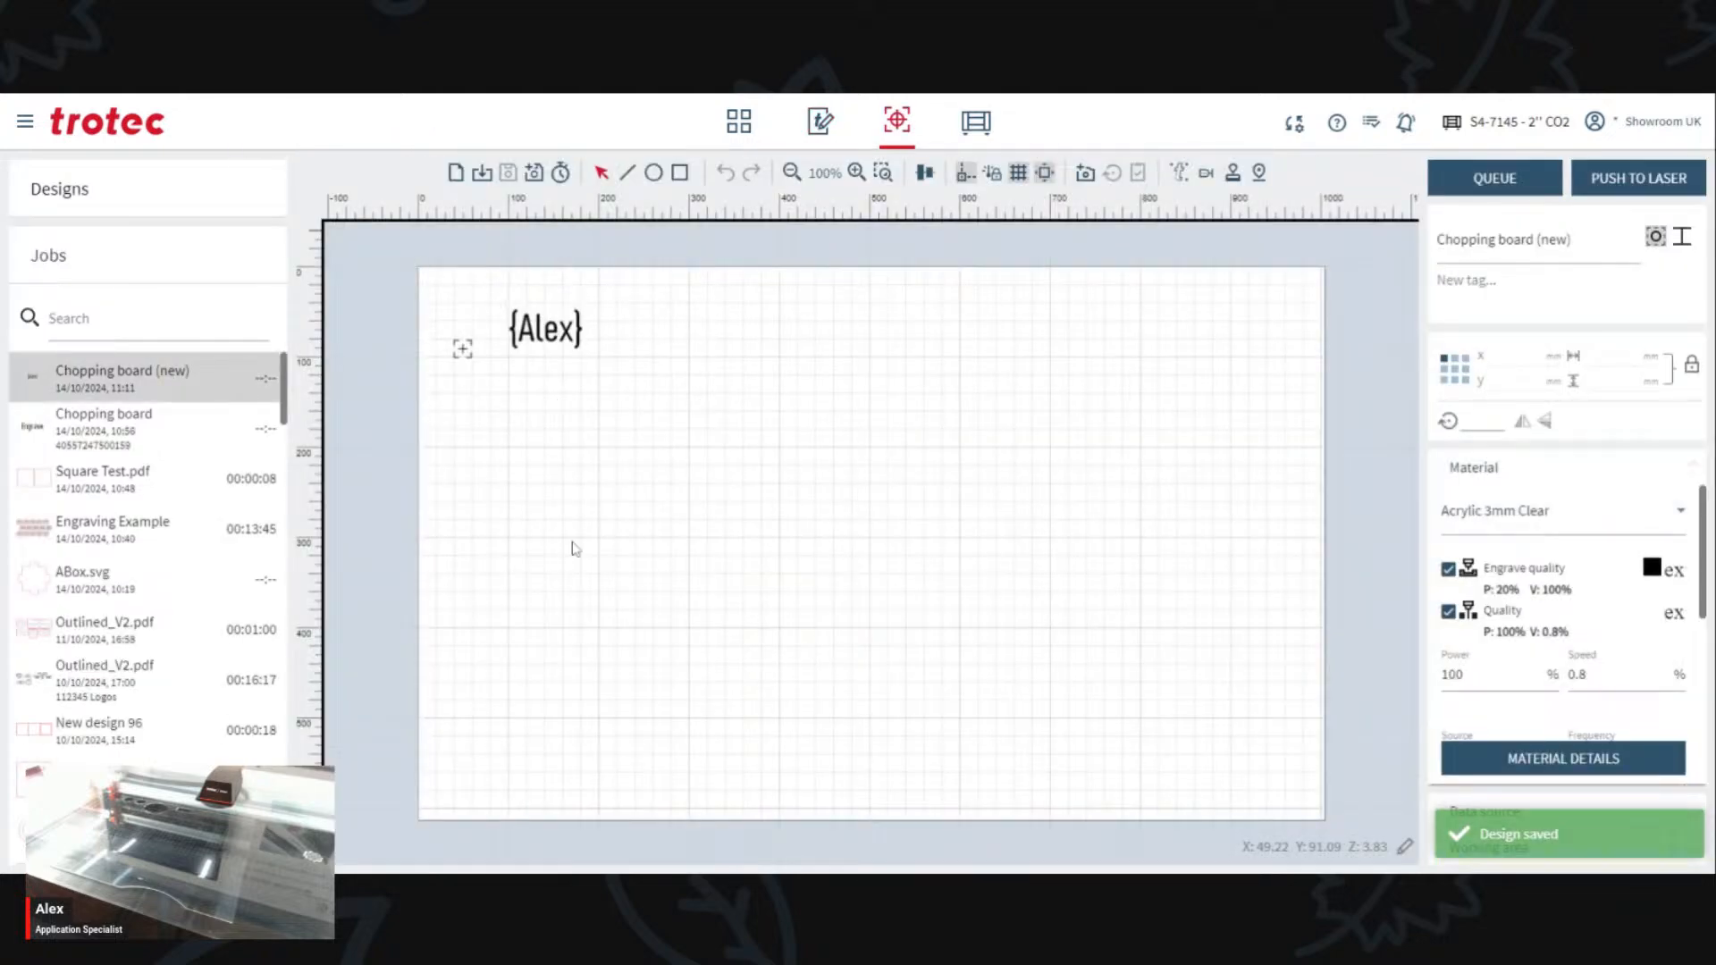
Step: Select the {Alex} text element and open its Array panel
left_click(496, 307)
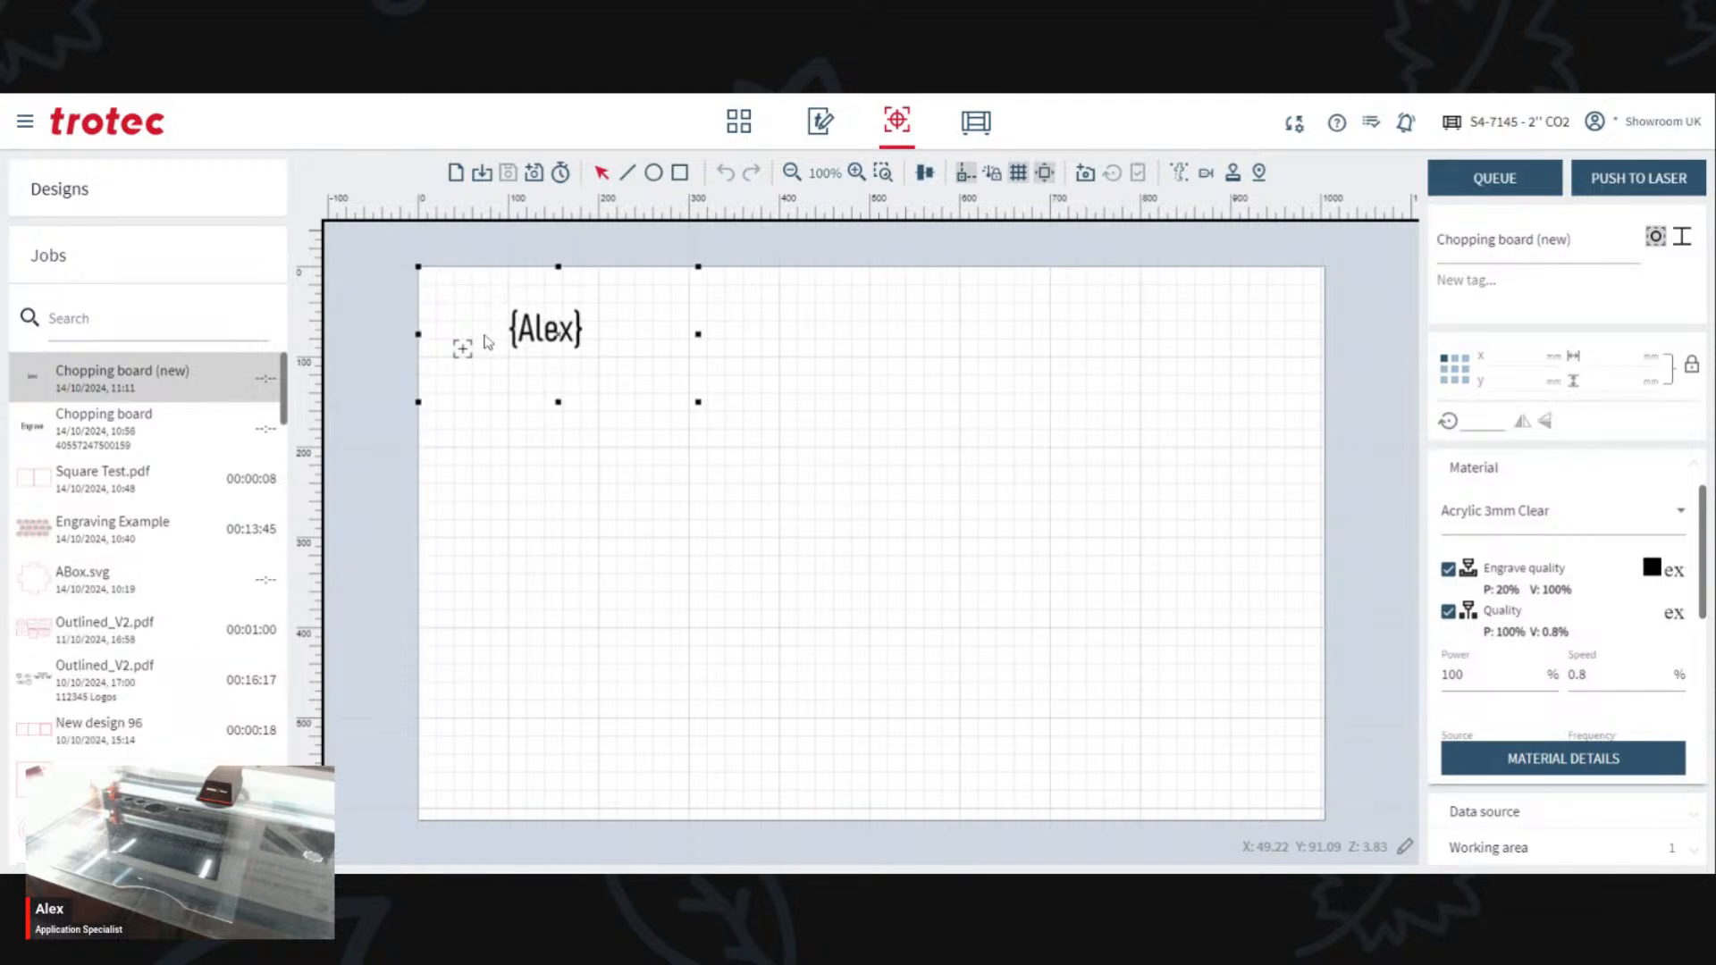
scroll(487, 342, "up", 1)
scroll(478, 326, "down", 2)
scroll(652, 358, "up", 3)
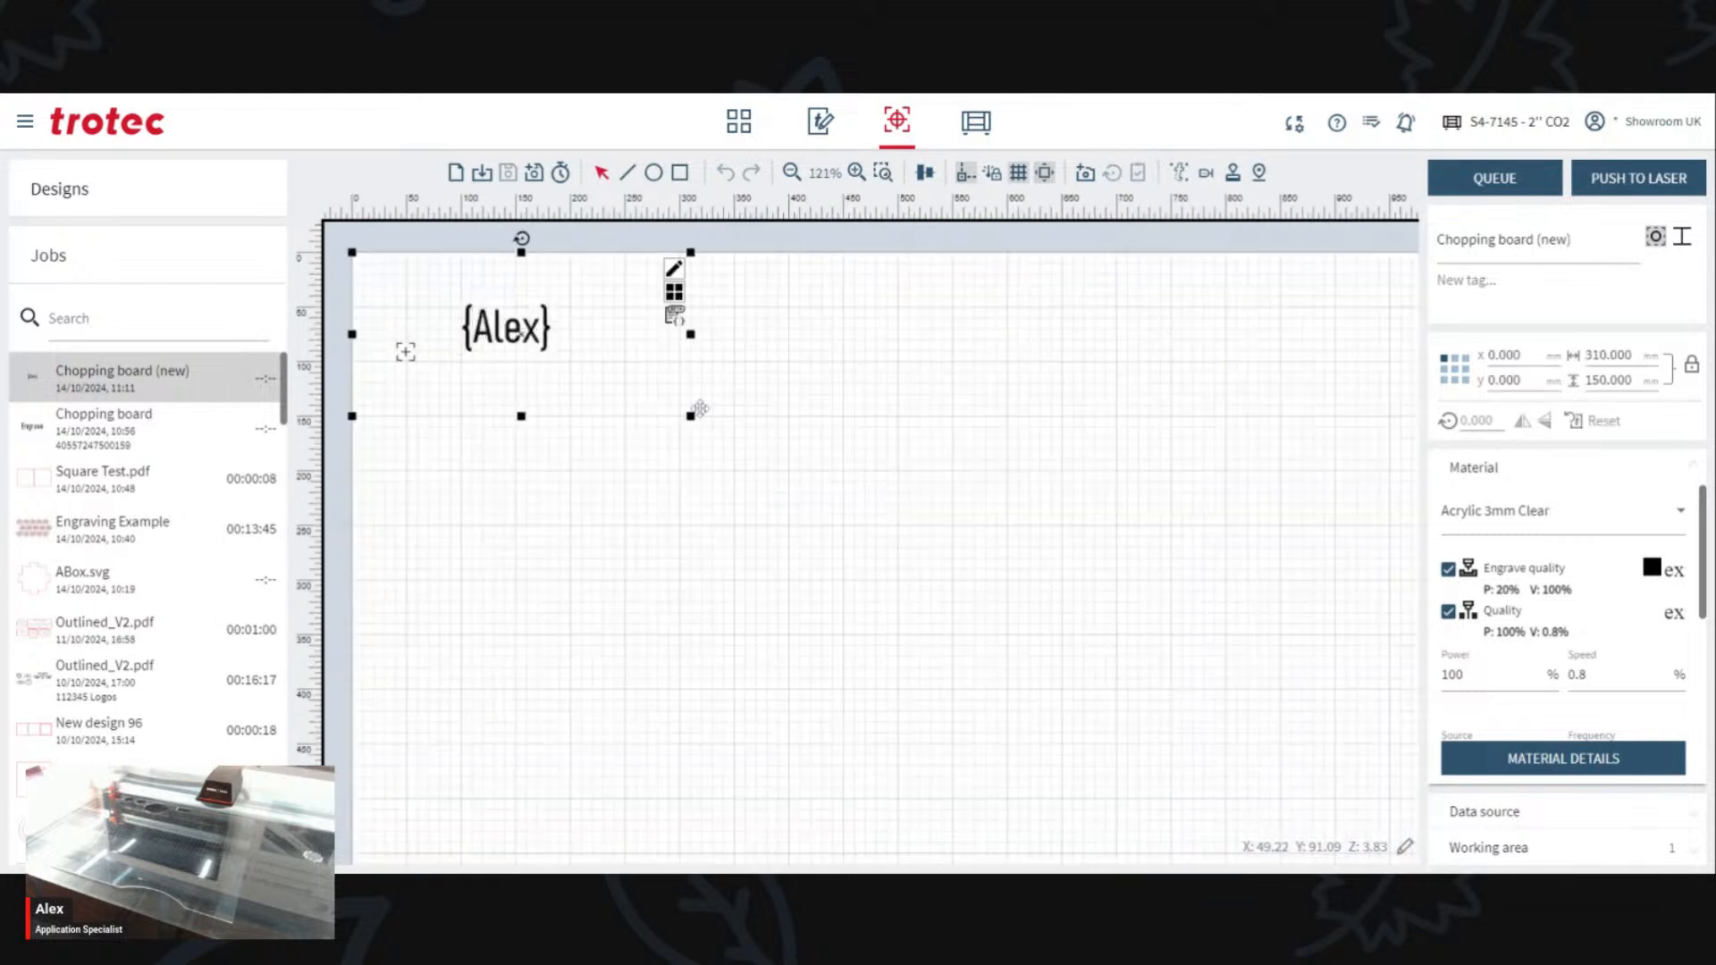
scroll(789, 449, "down", 2)
left_click(688, 332)
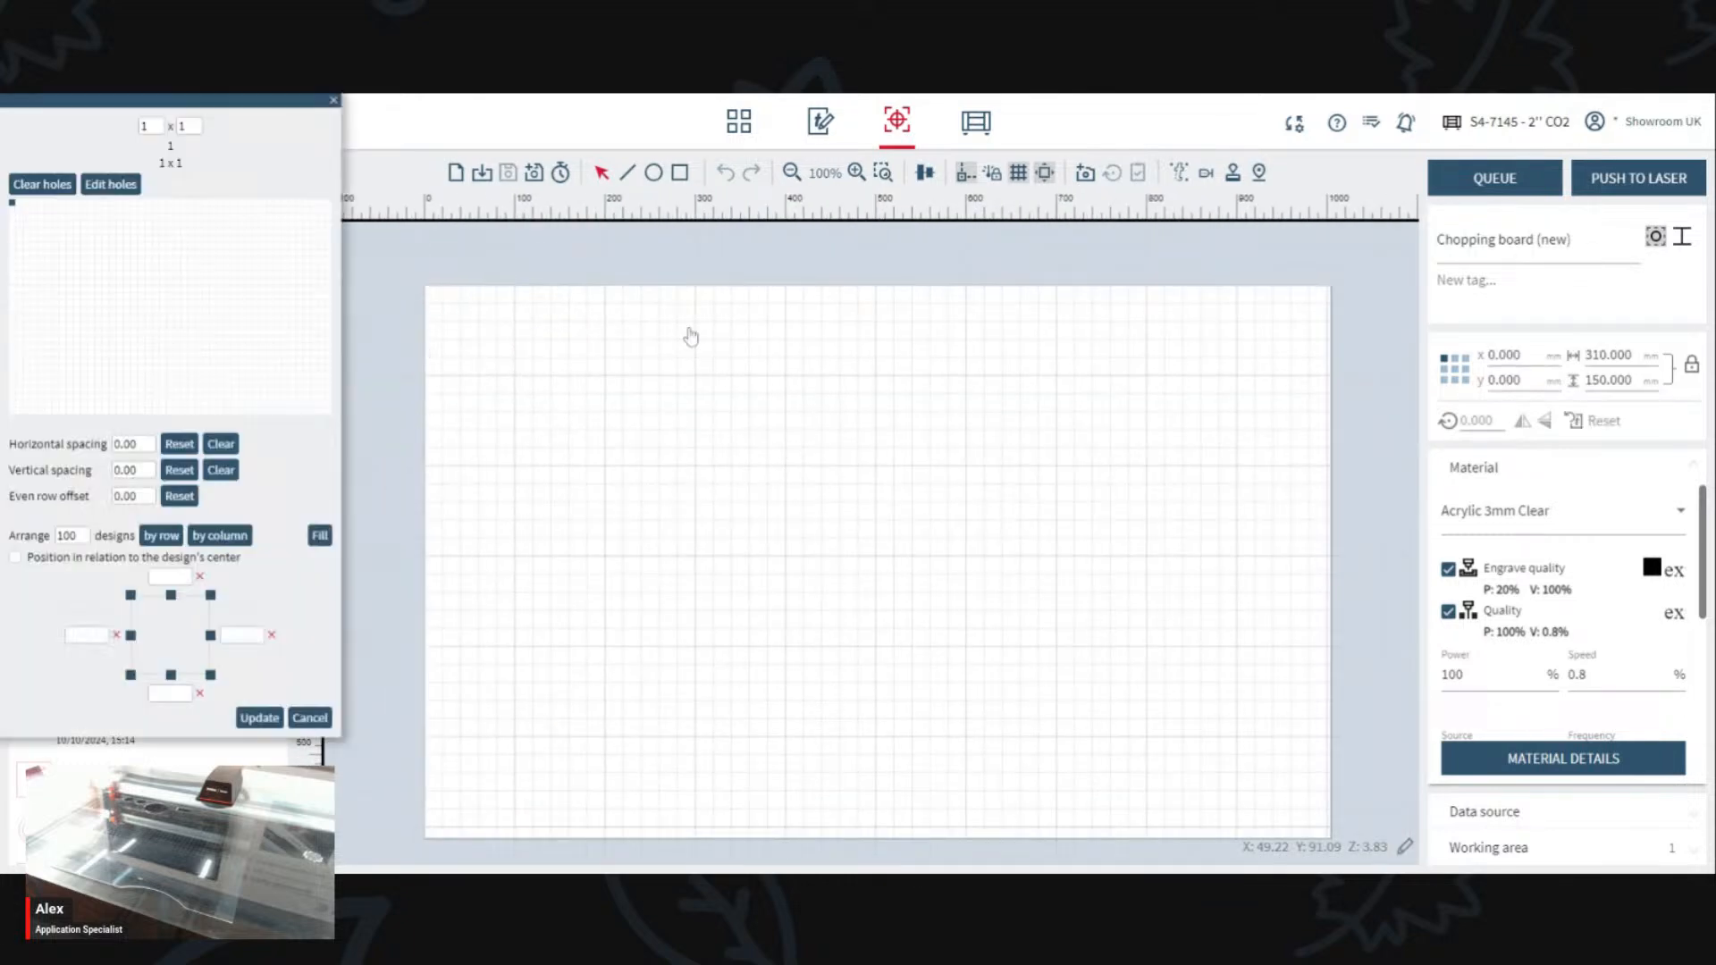
Step: Array the {Alex} text as a 3x3 grid with 25 horizontal and vertical spacing, then update
left_click(34, 220)
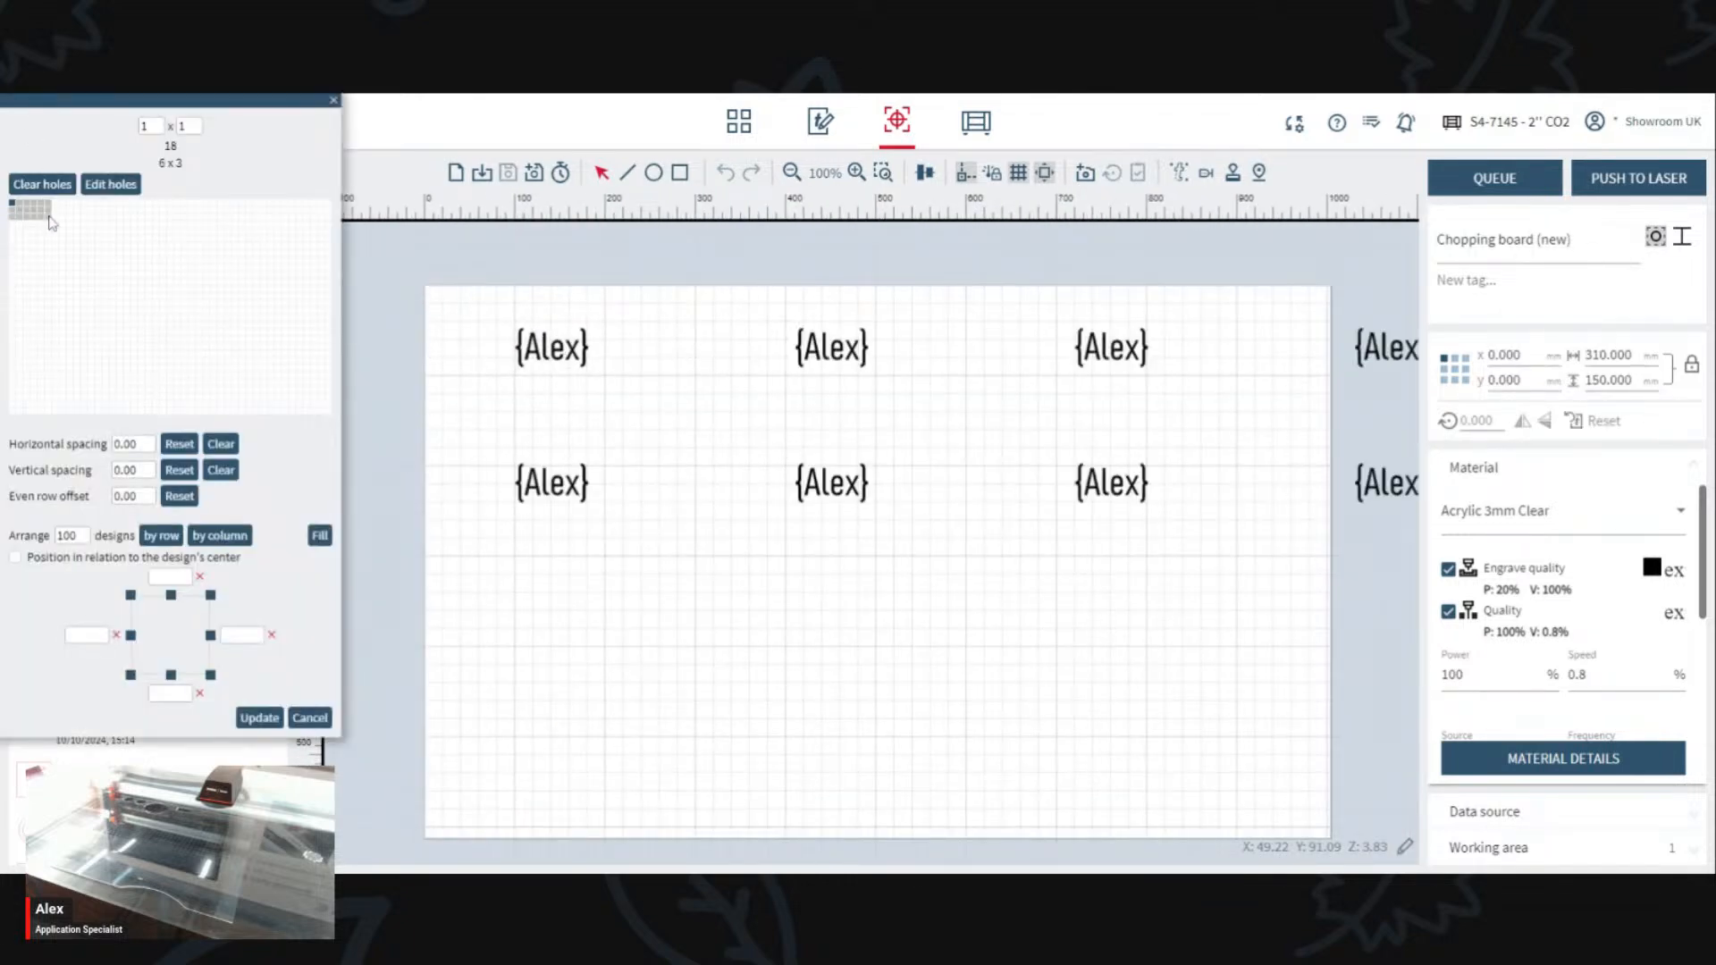
left_click(31, 225)
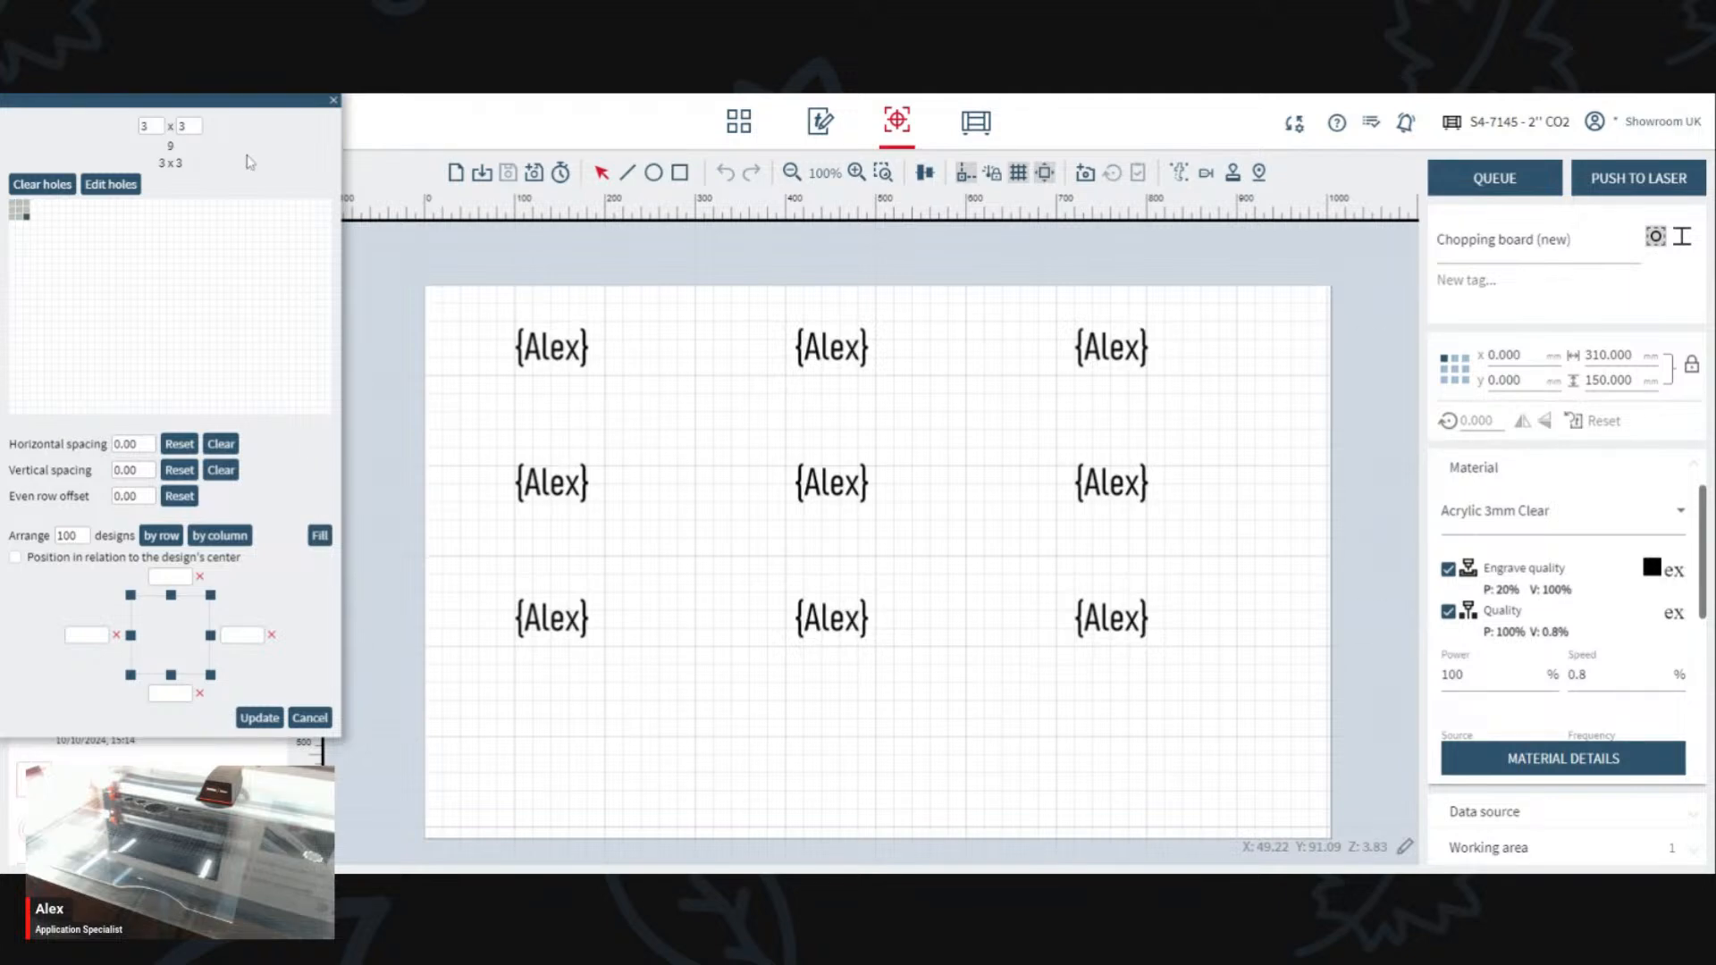
left_click_drag(136, 444, 43, 437)
type("25")
key("Return")
left_click_drag(136, 470, 32, 463)
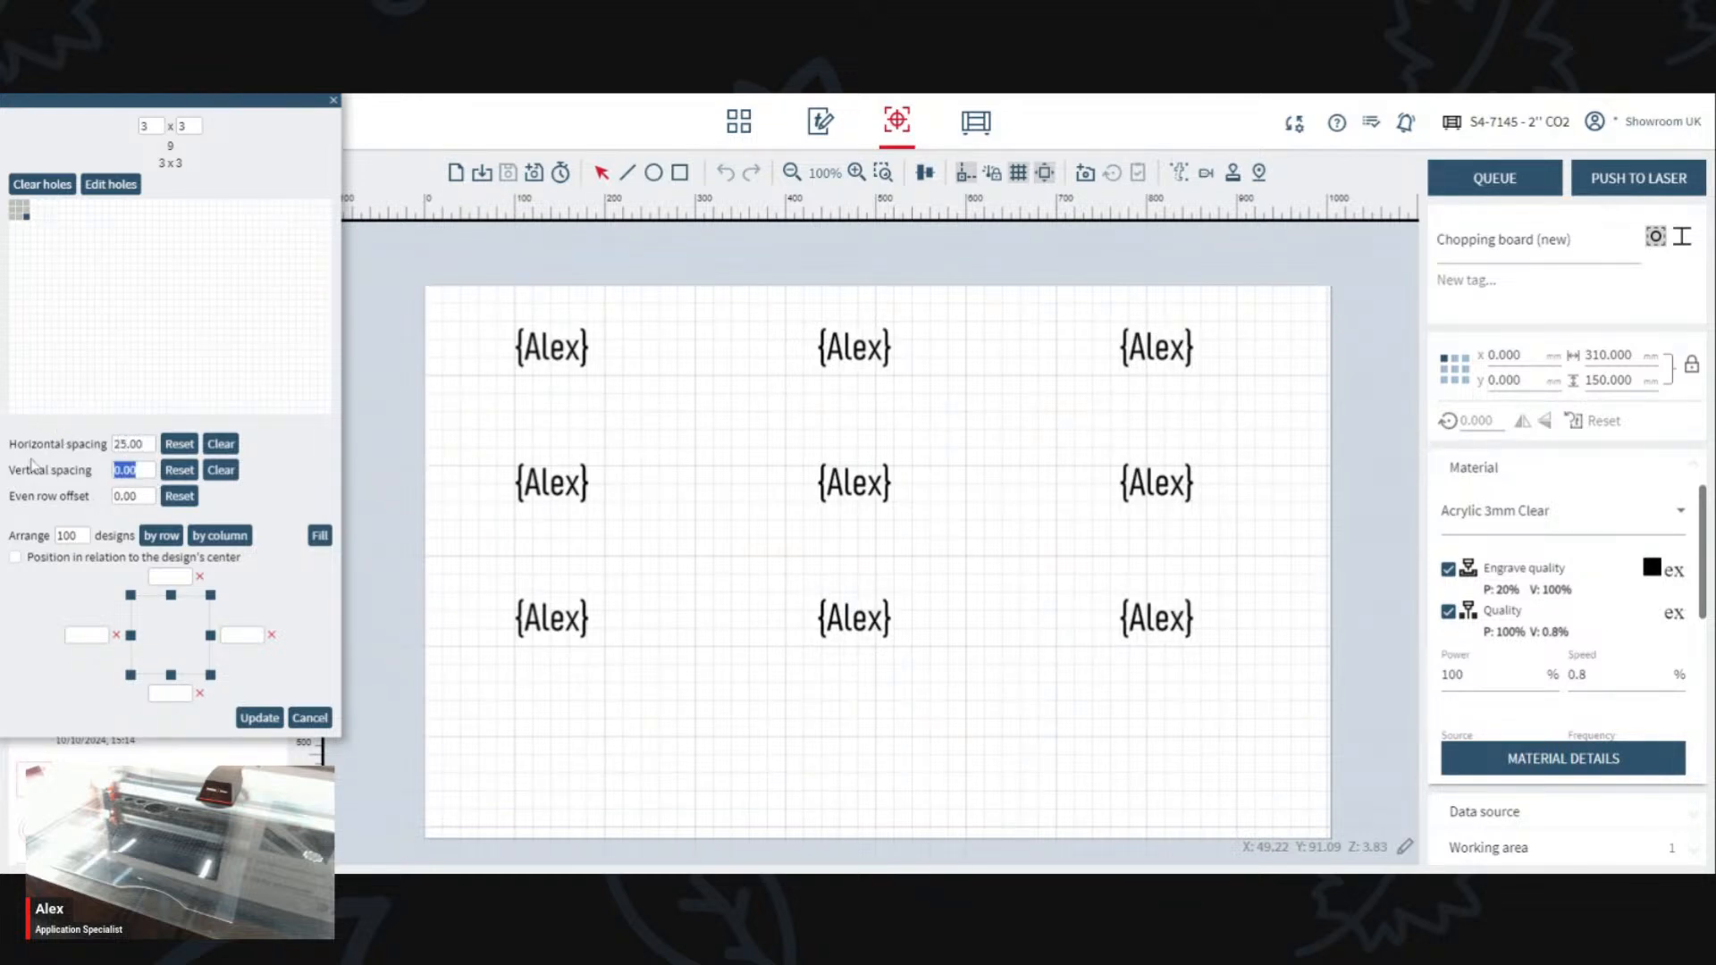
type("25")
key("Return")
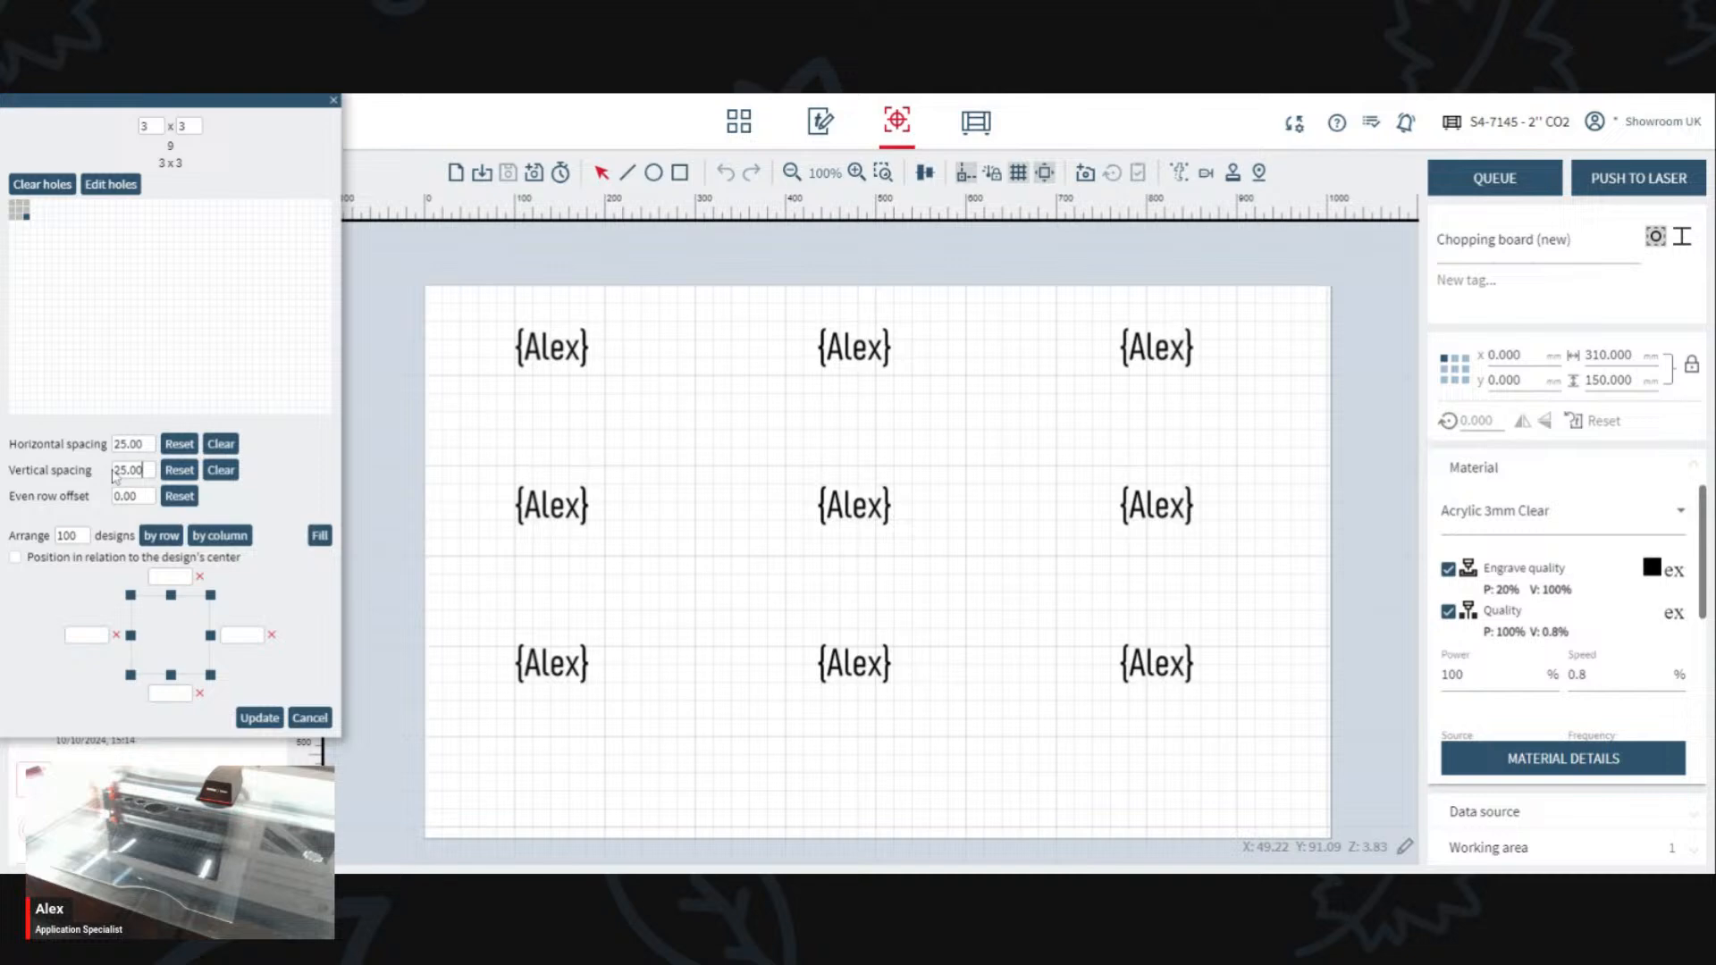
left_click(259, 718)
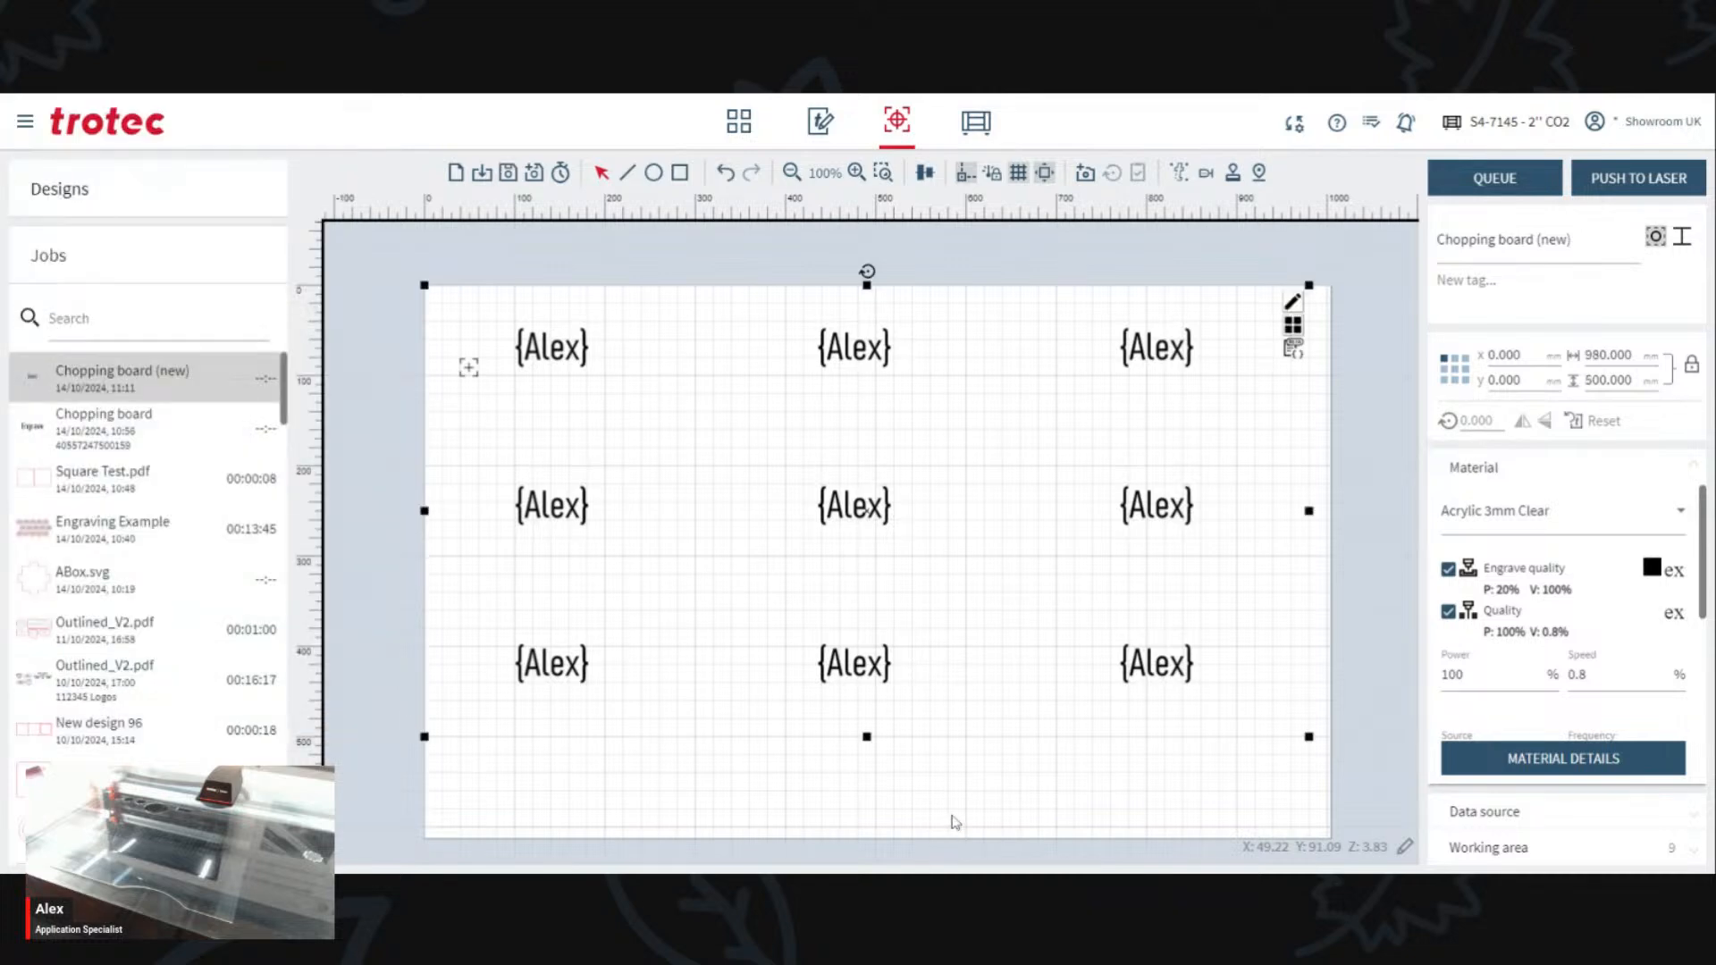
left_click(1293, 354)
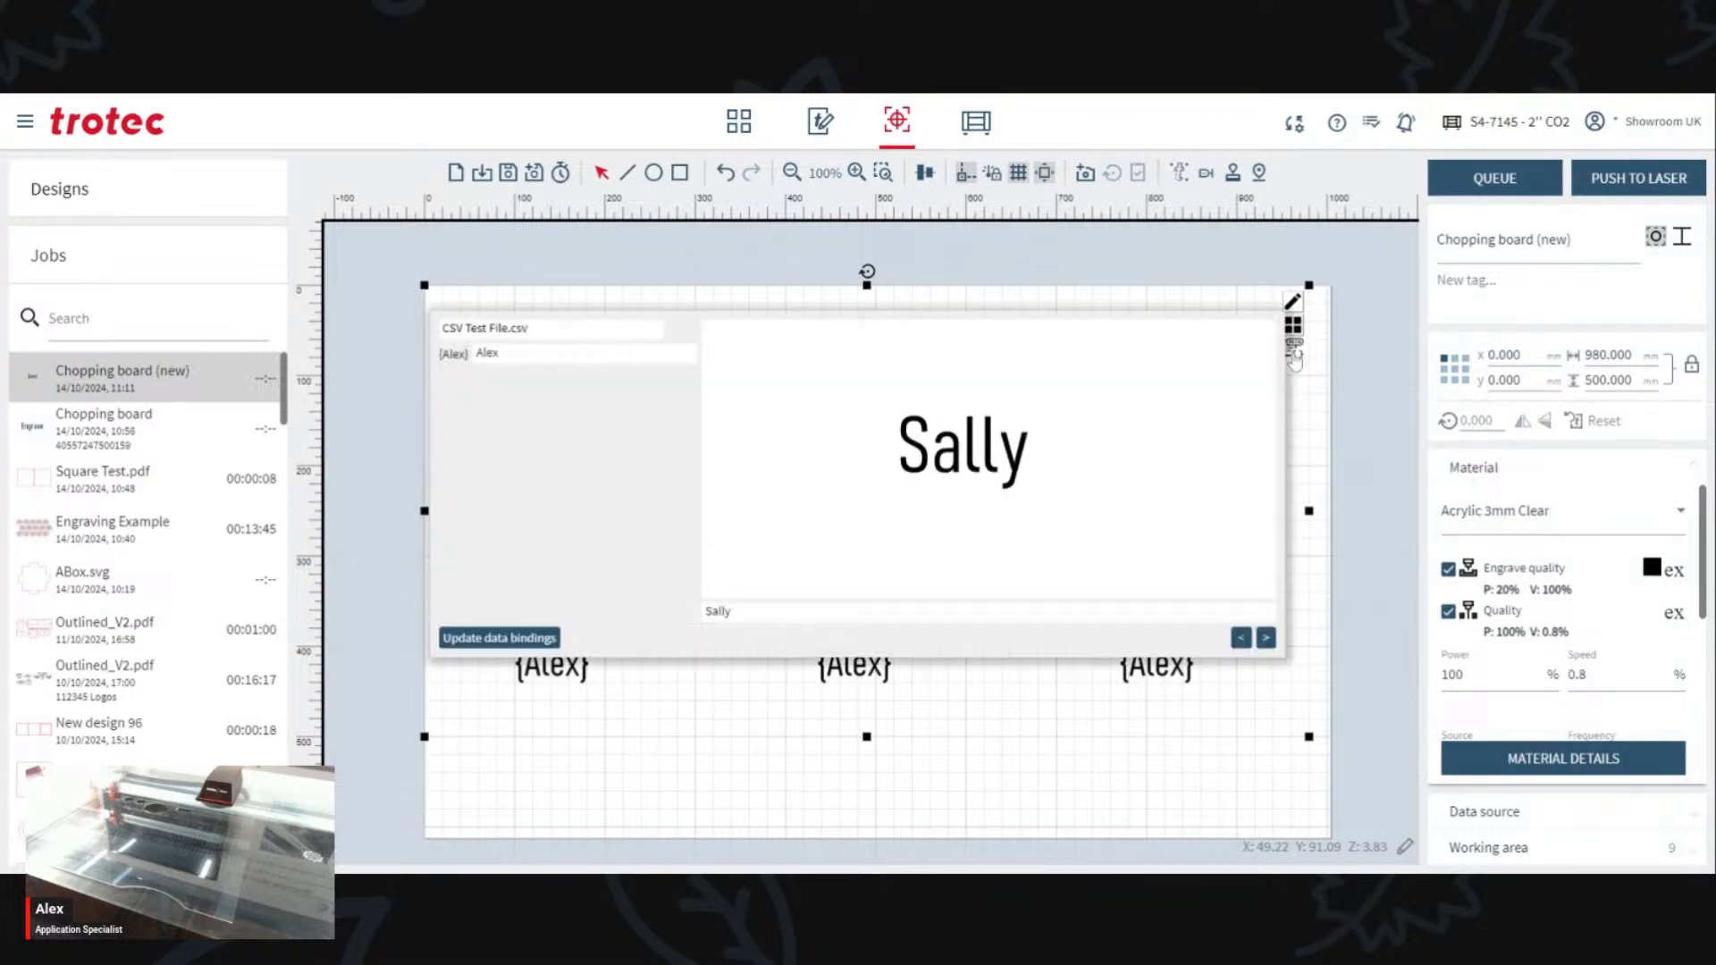
left_click(510, 334)
left_click(504, 357)
left_click(506, 364)
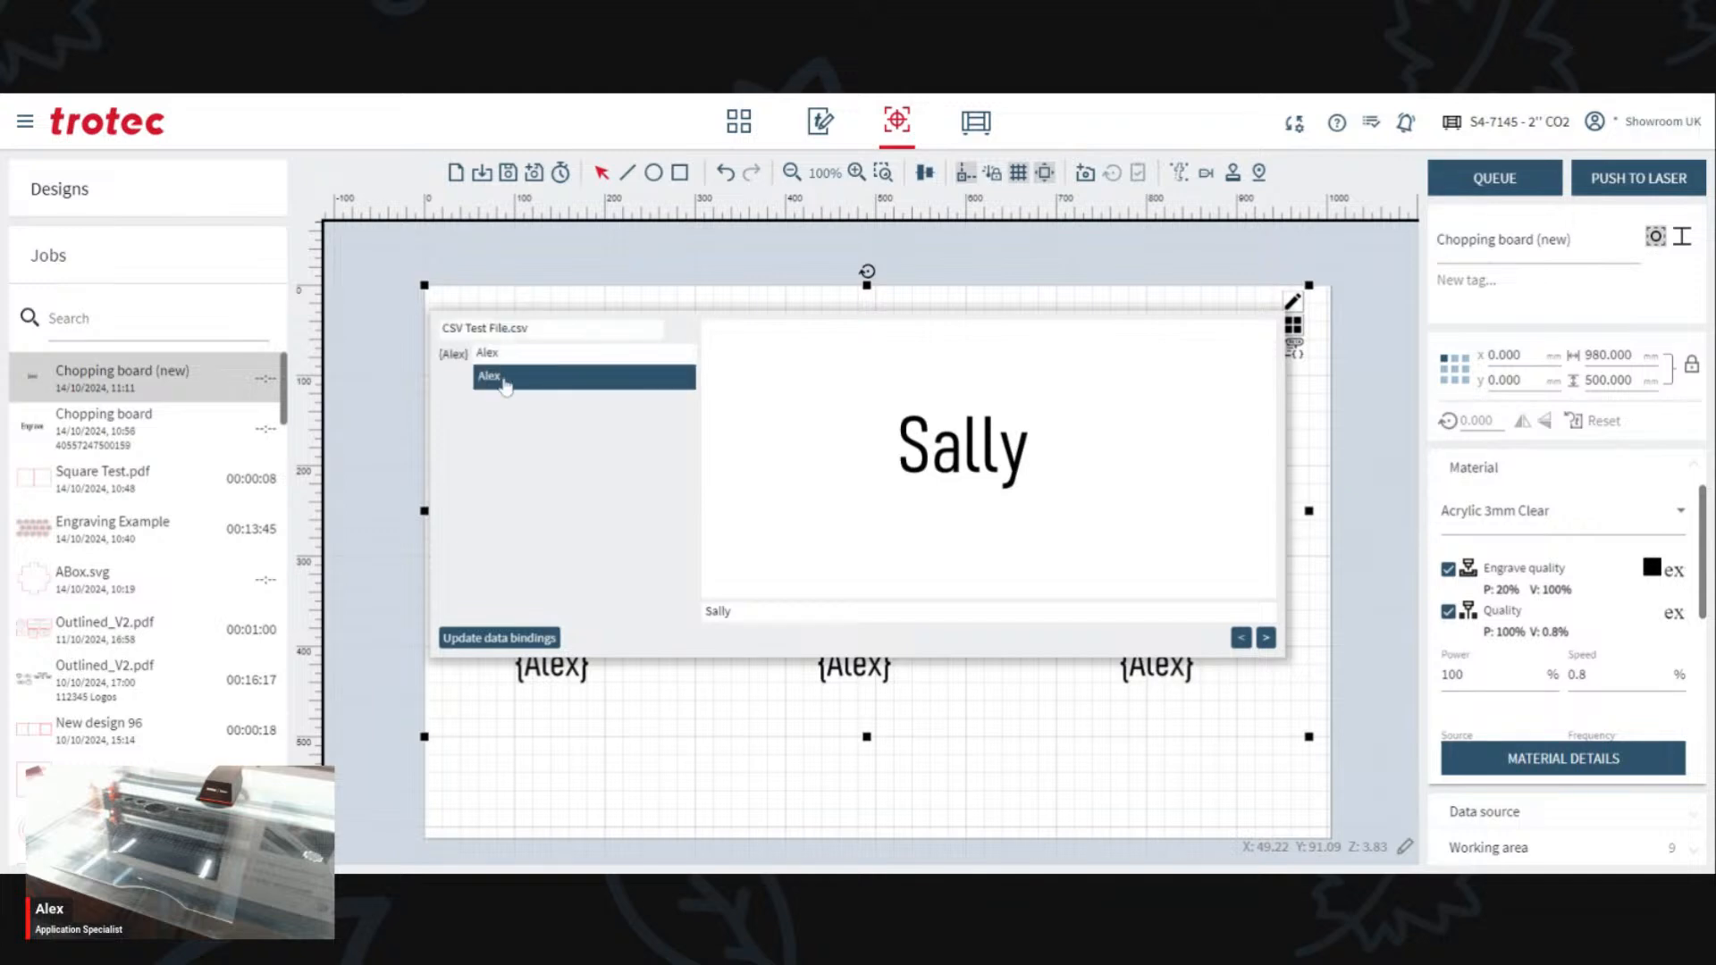
left_click(506, 377)
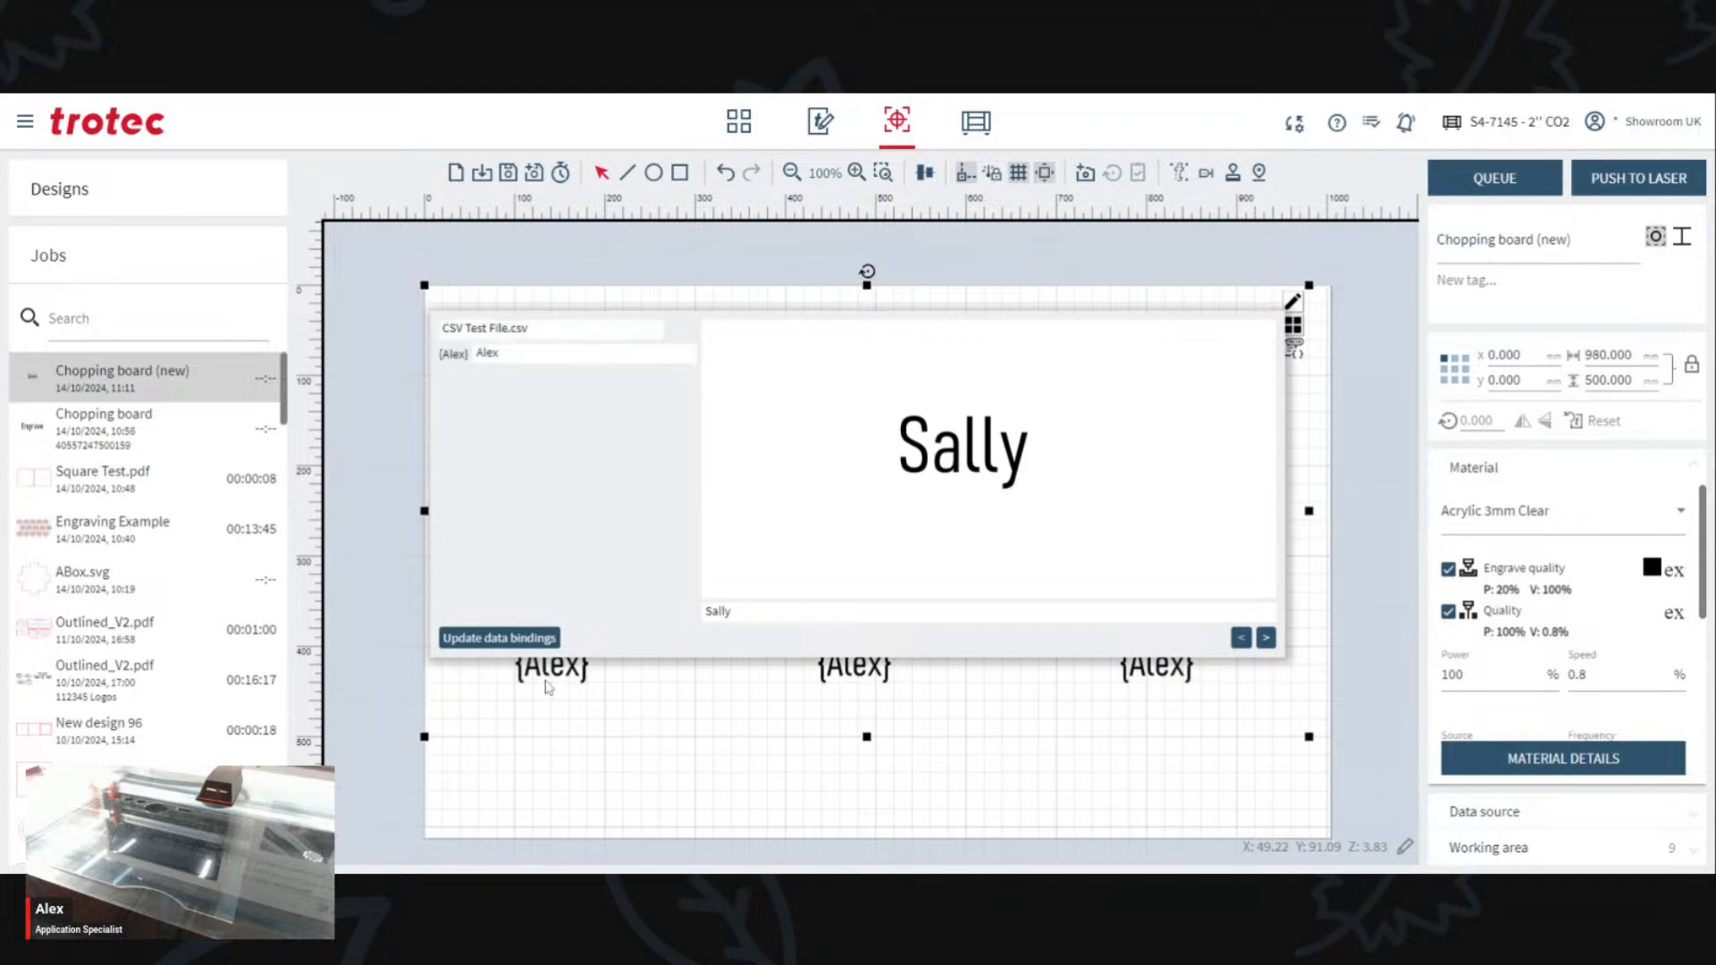
left_click(490, 358)
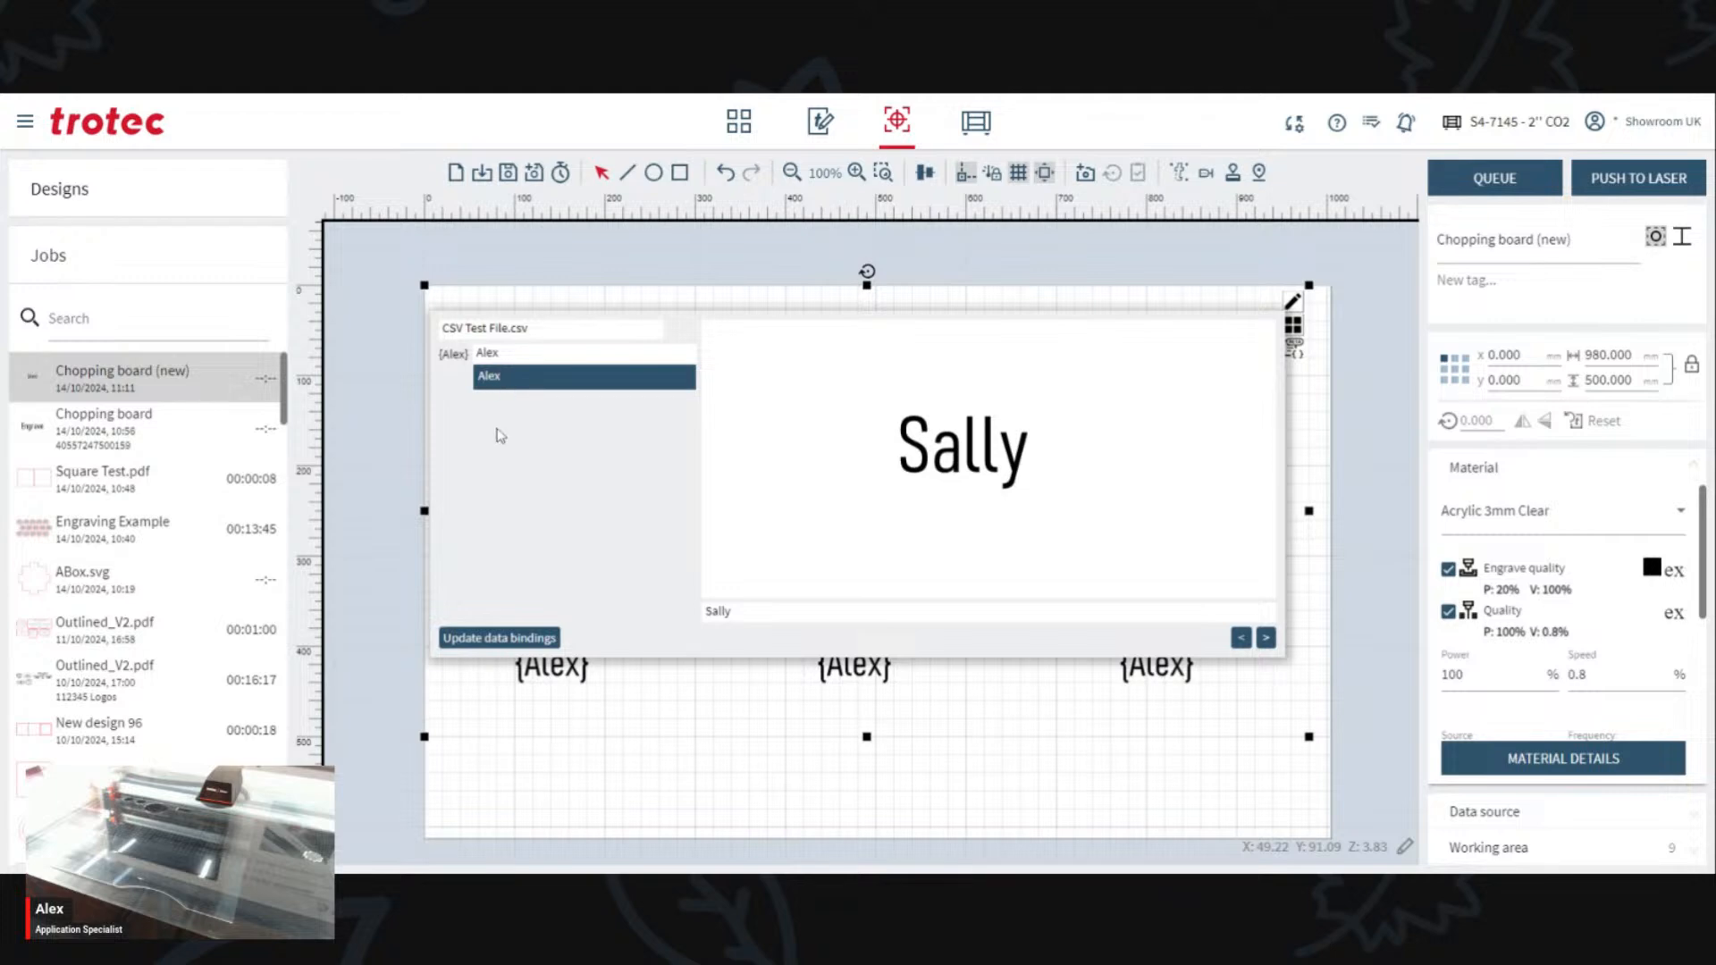
left_click(499, 638)
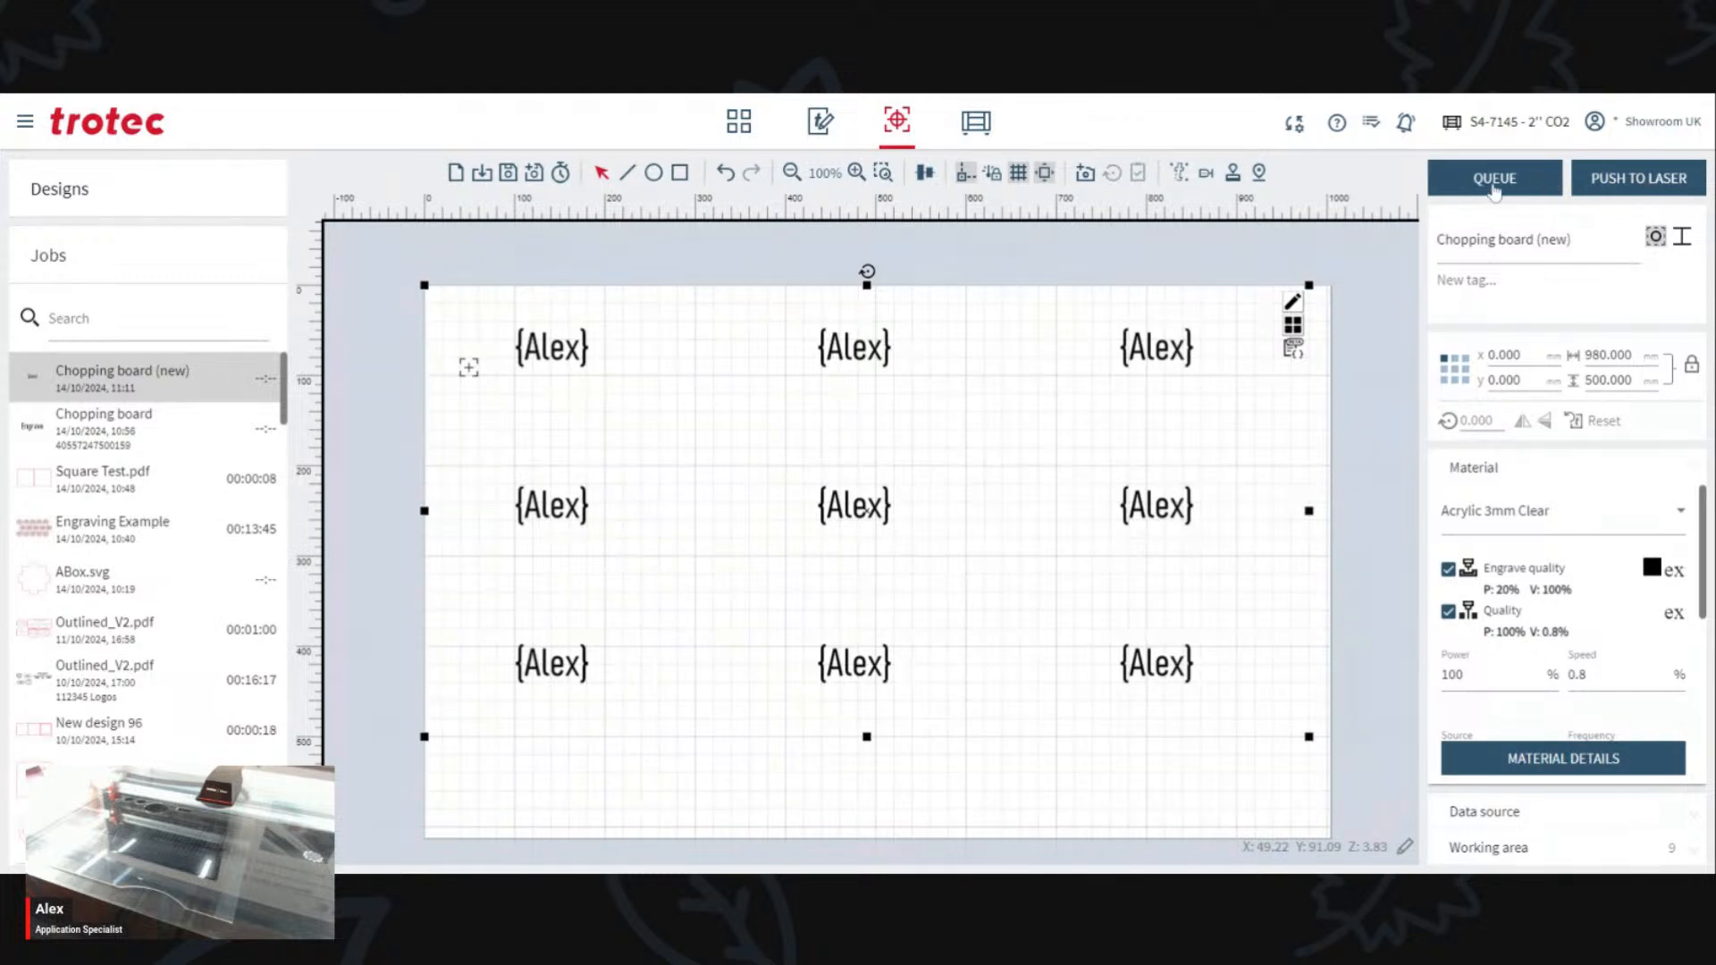
Step: Queue the arrayed chopping board job and review it in the Produce view
left_click(1654, 181)
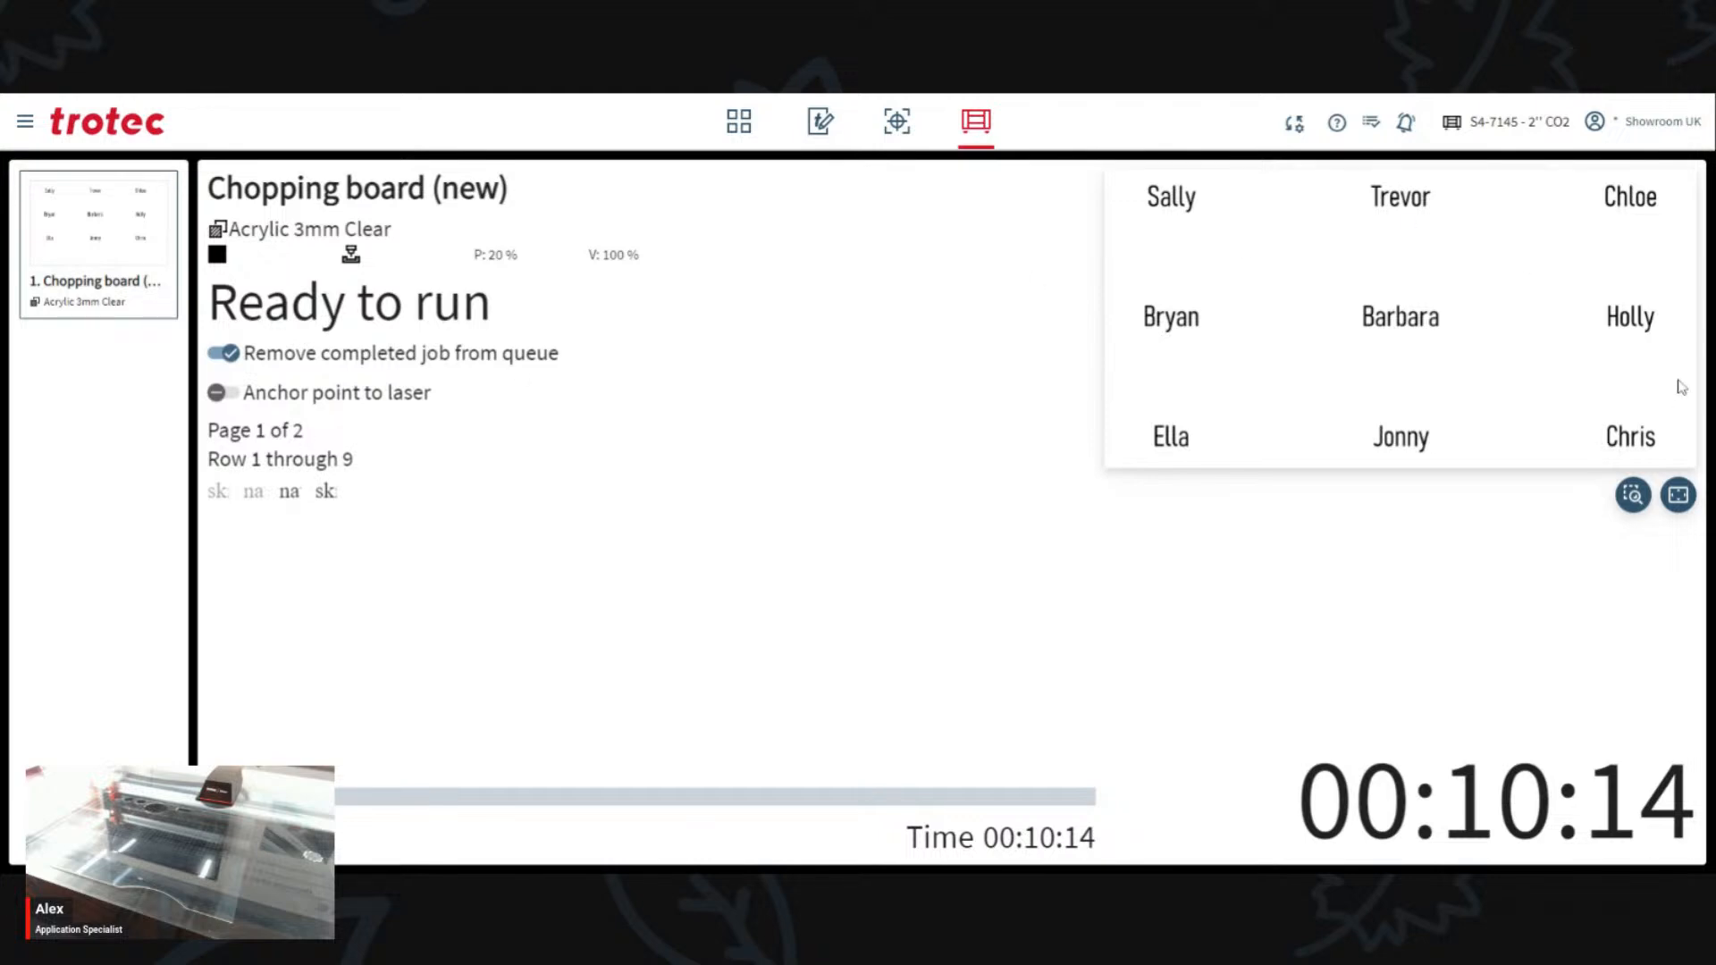
scroll(1435, 349, "down", 2)
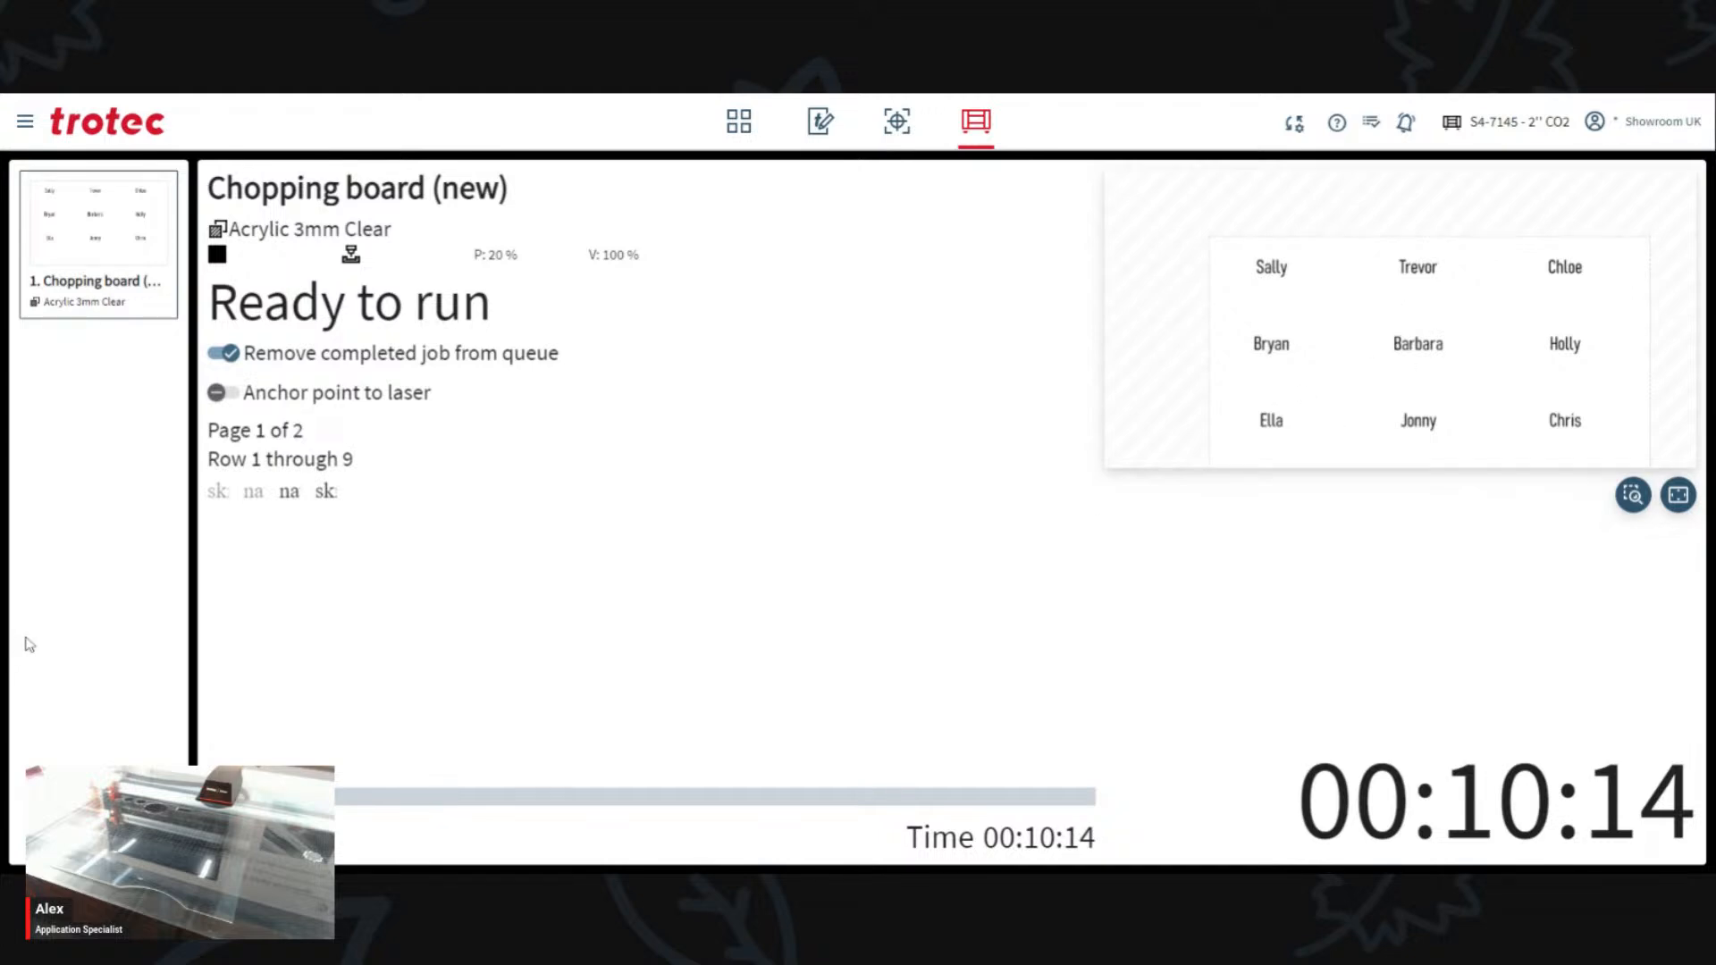
mouse_move(159, 201)
Step: Go to the Data sources page to see the CSV Test File.csv name list
left_click(25, 121)
left_click(168, 440)
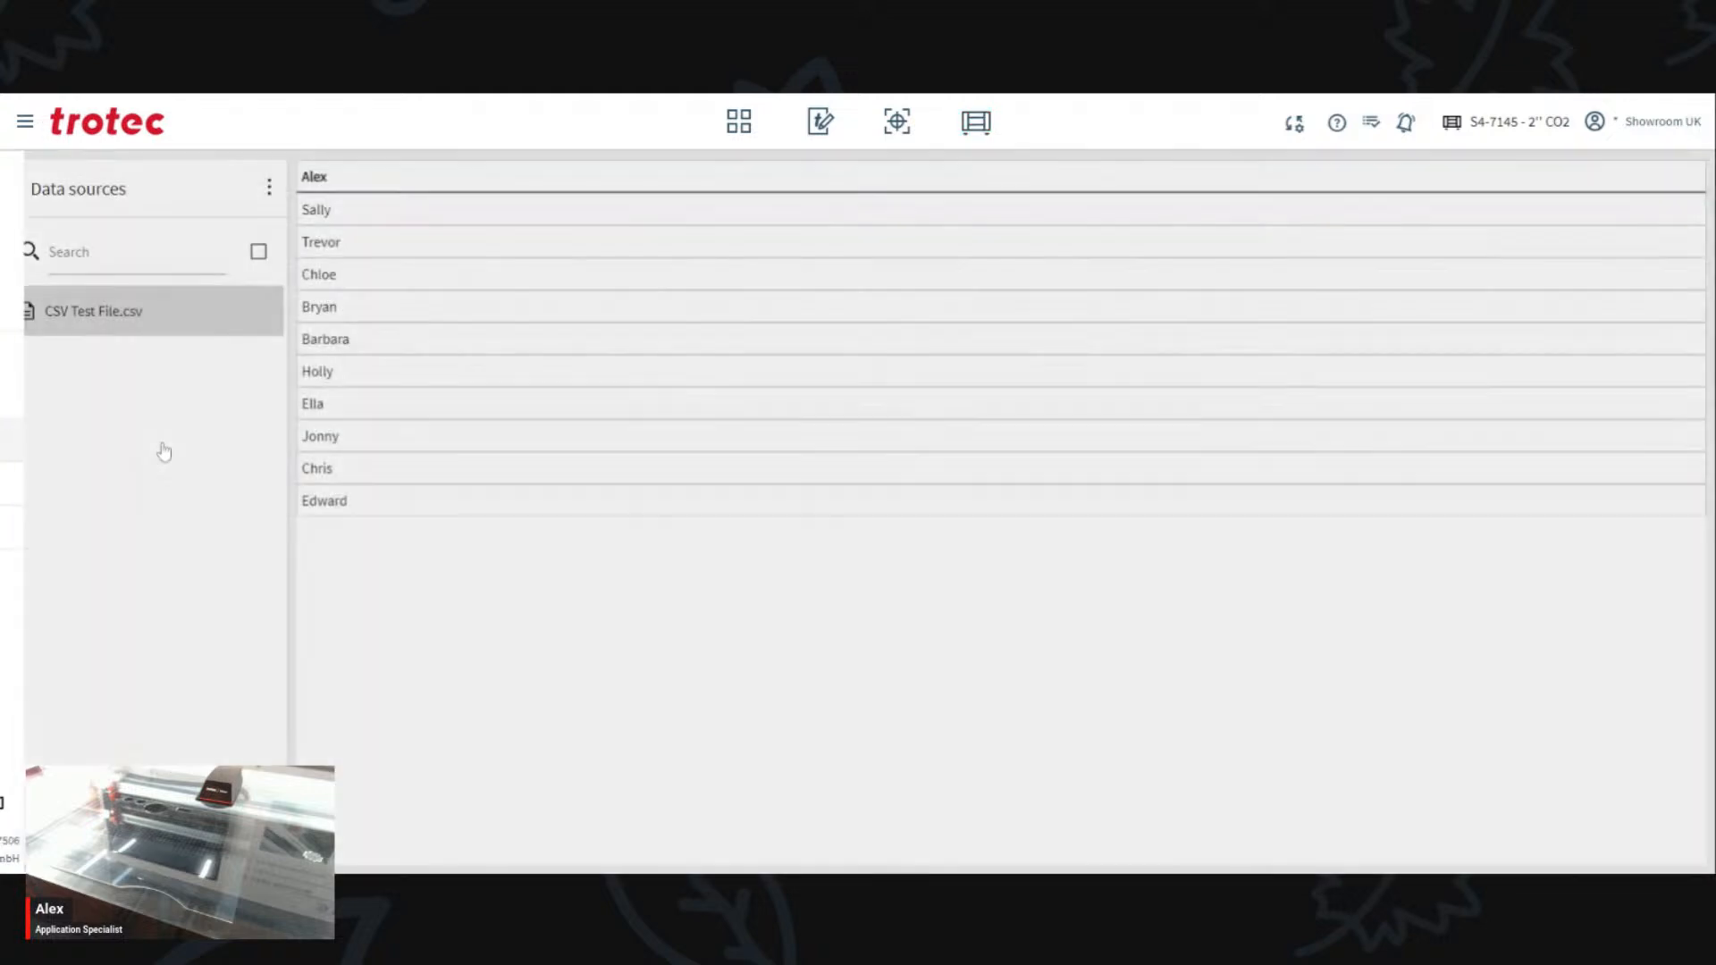
left_click(26, 121)
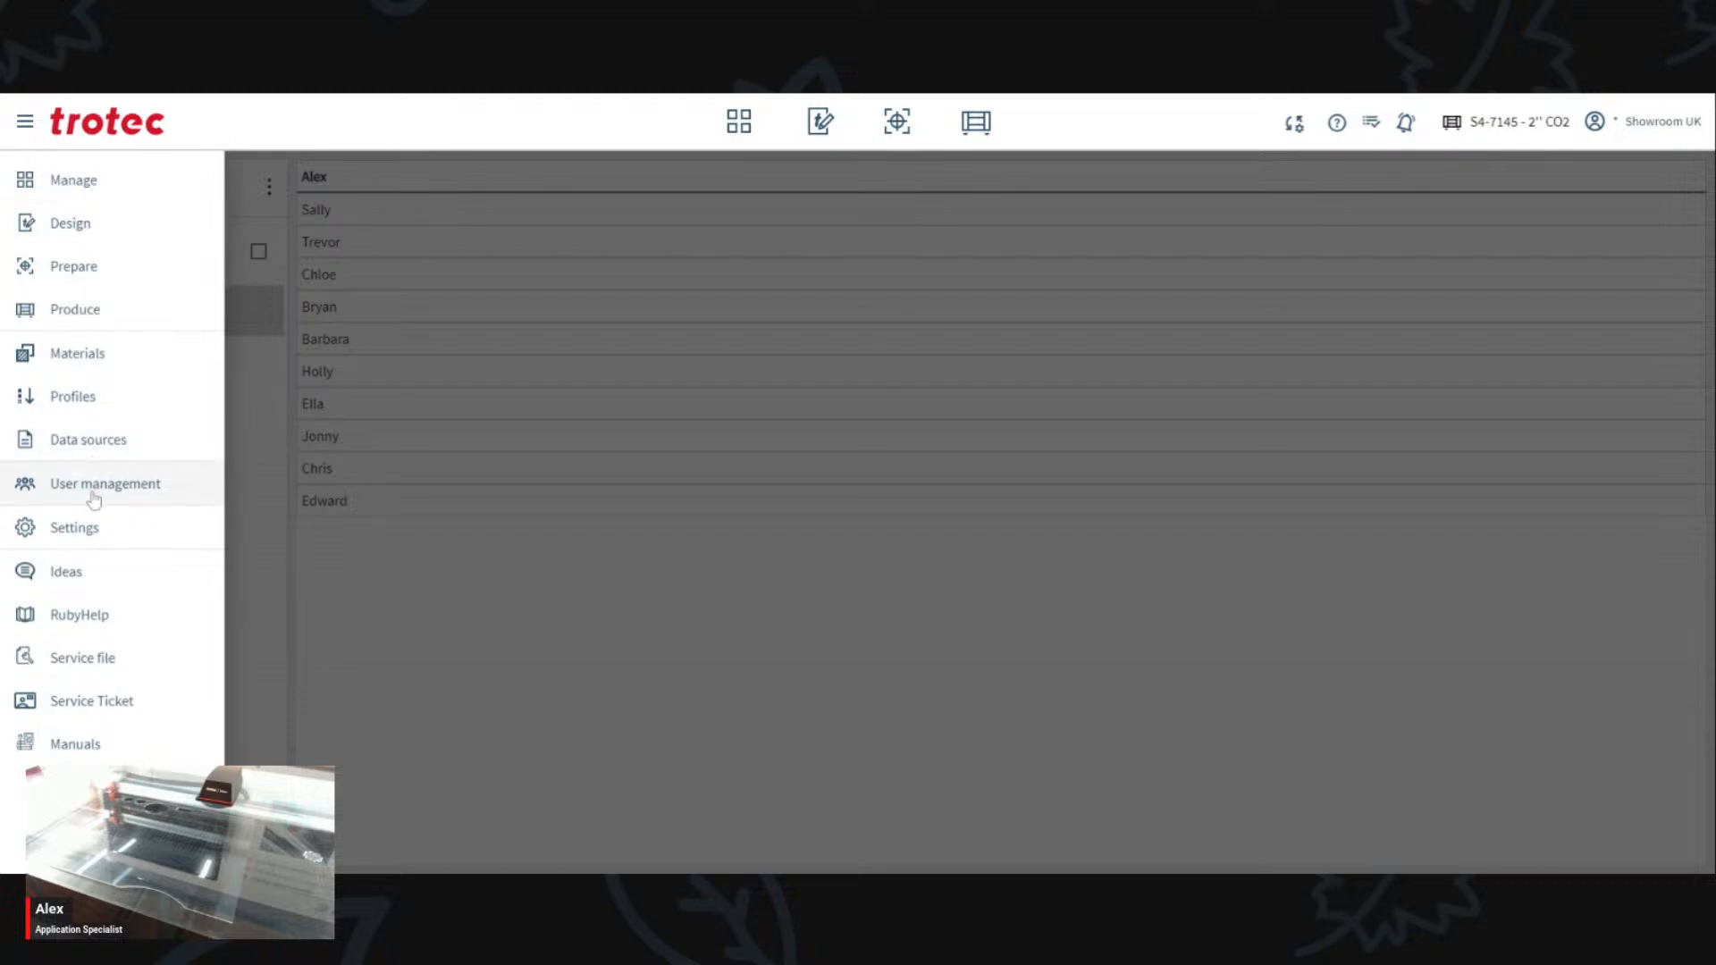
Step: Check the Feature settings for the enabled Data sources feature, then return to Data sources
left_click(89, 527)
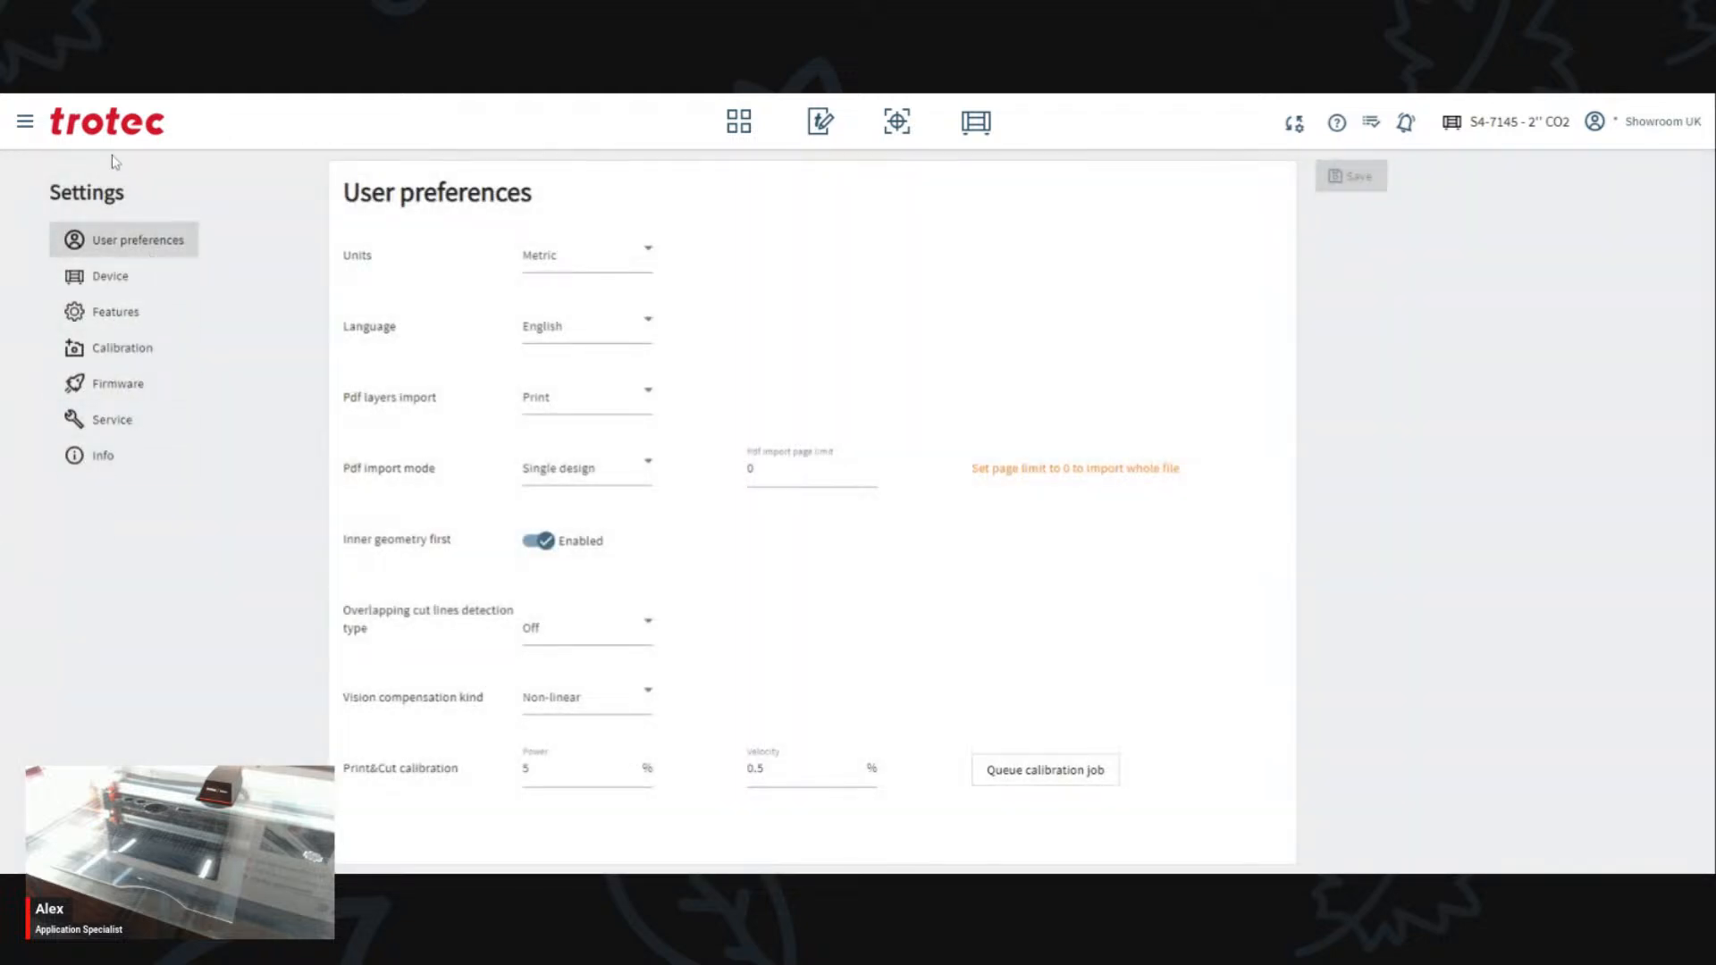
left_click(143, 325)
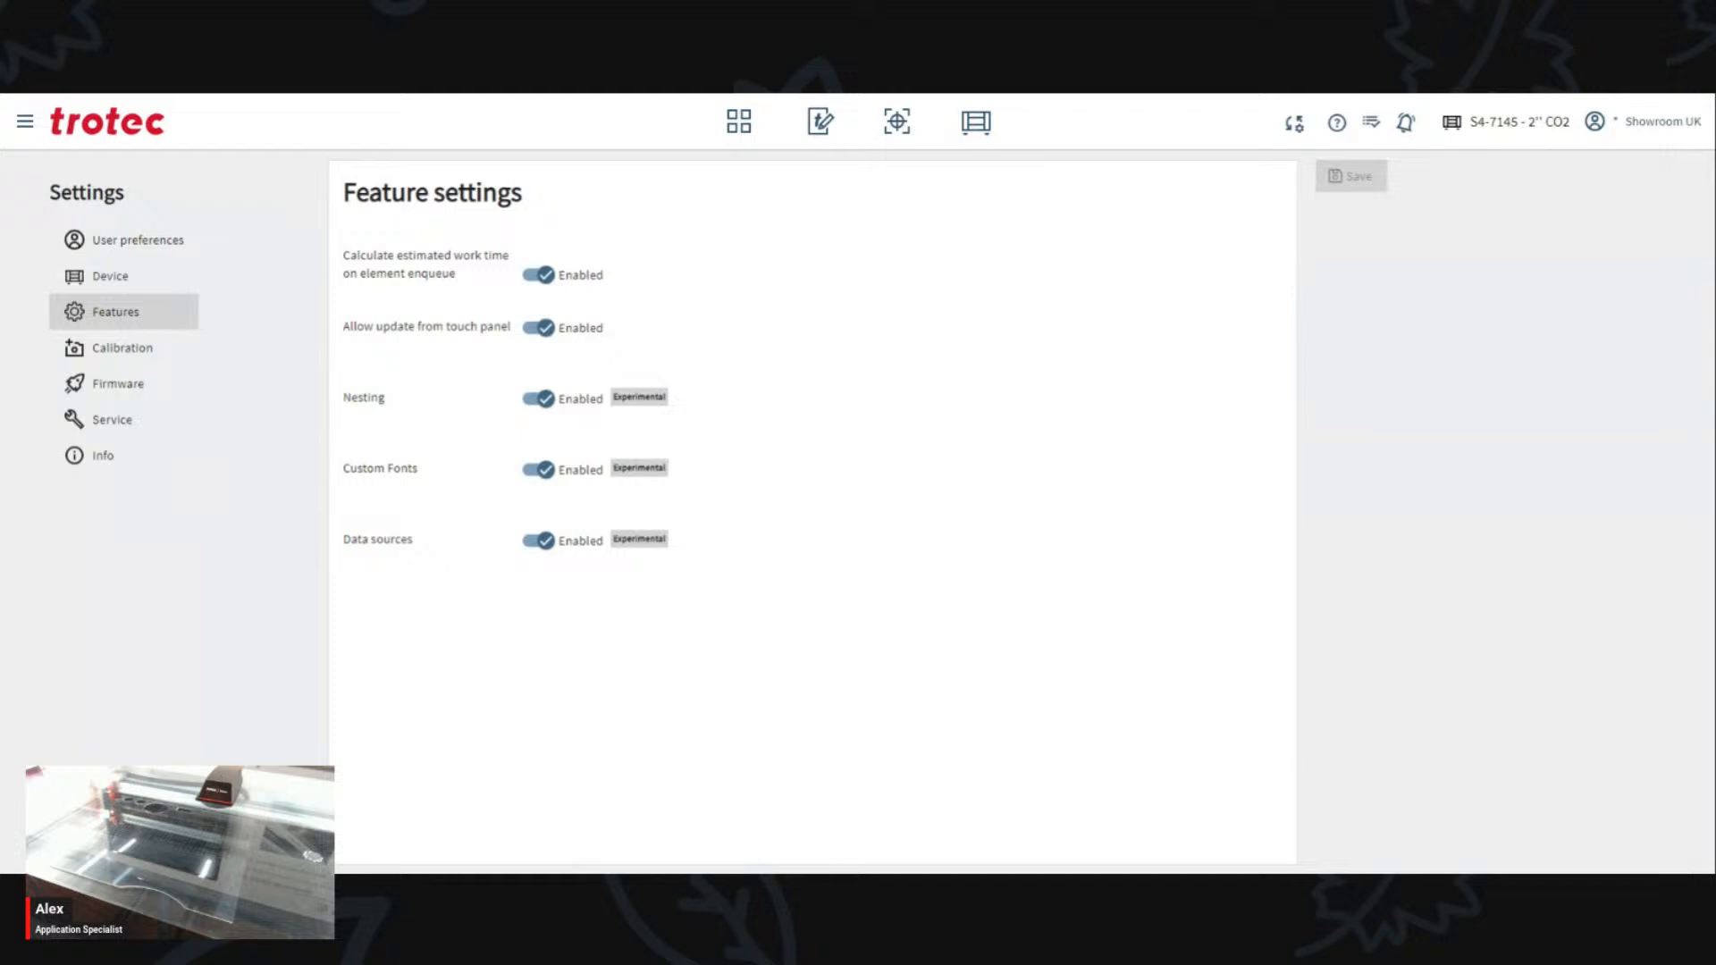
left_click(734, 122)
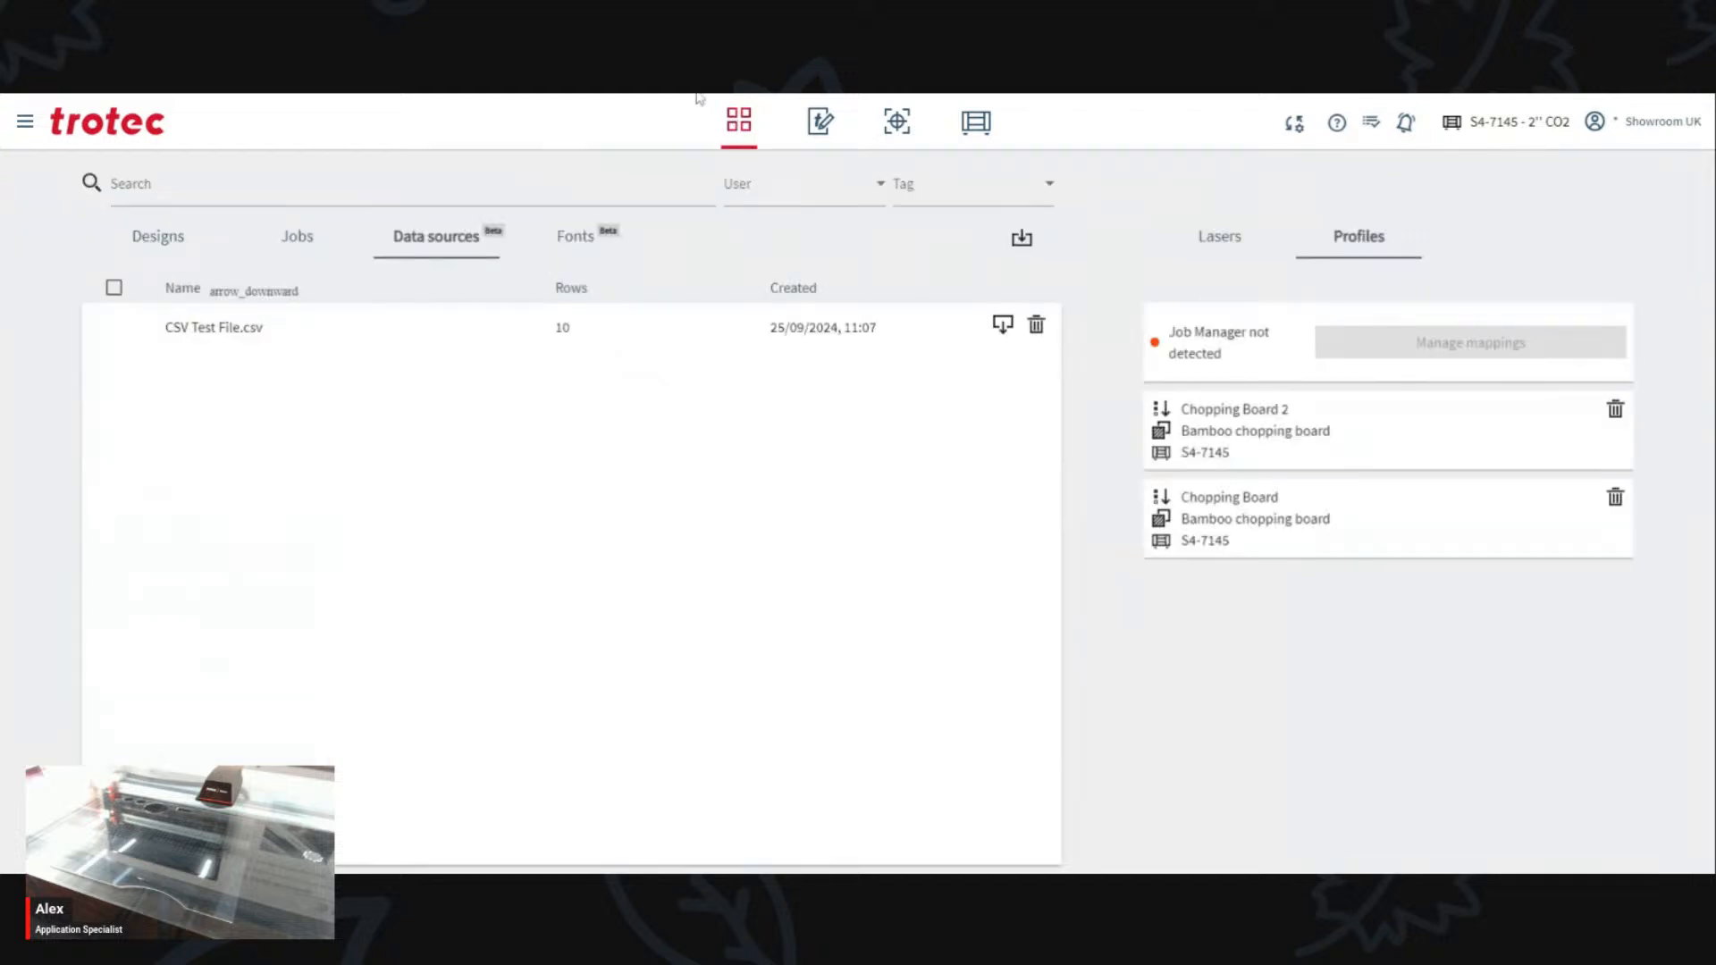